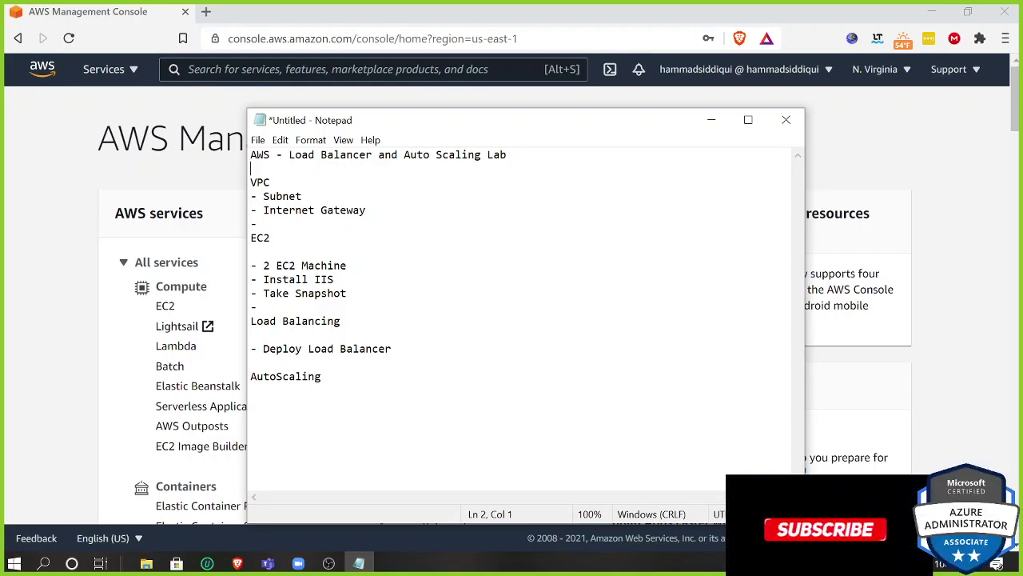
# Review the Load Balancing and AutoScaling headings in the Notepad lab notes, then bring up the AWS console
pyautogui.click(353, 293)
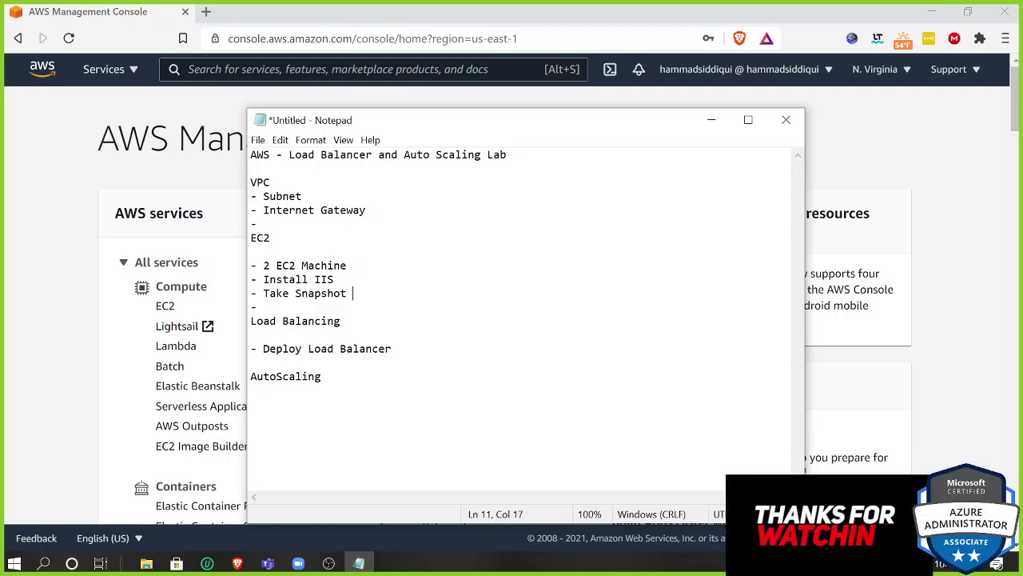
pyautogui.moveTo(346, 320); pyautogui.dragTo(250, 321)
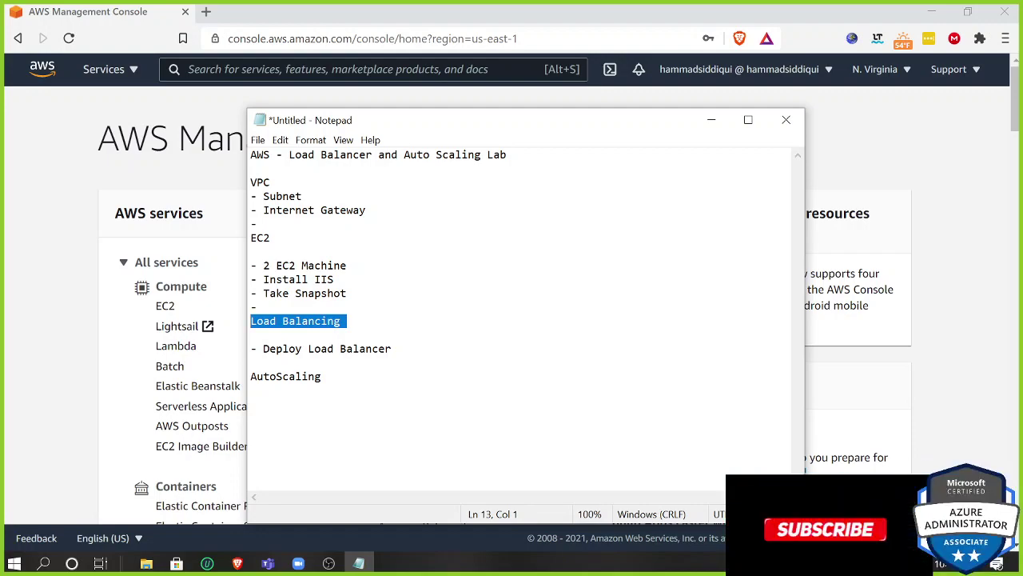
pyautogui.moveTo(328, 376); pyautogui.dragTo(250, 376)
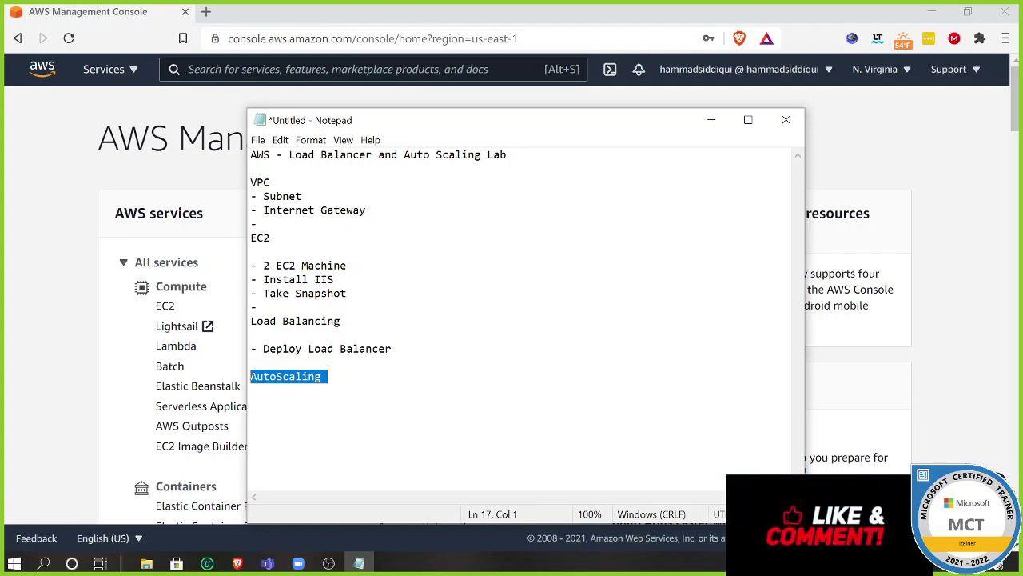
pyautogui.click(44, 254)
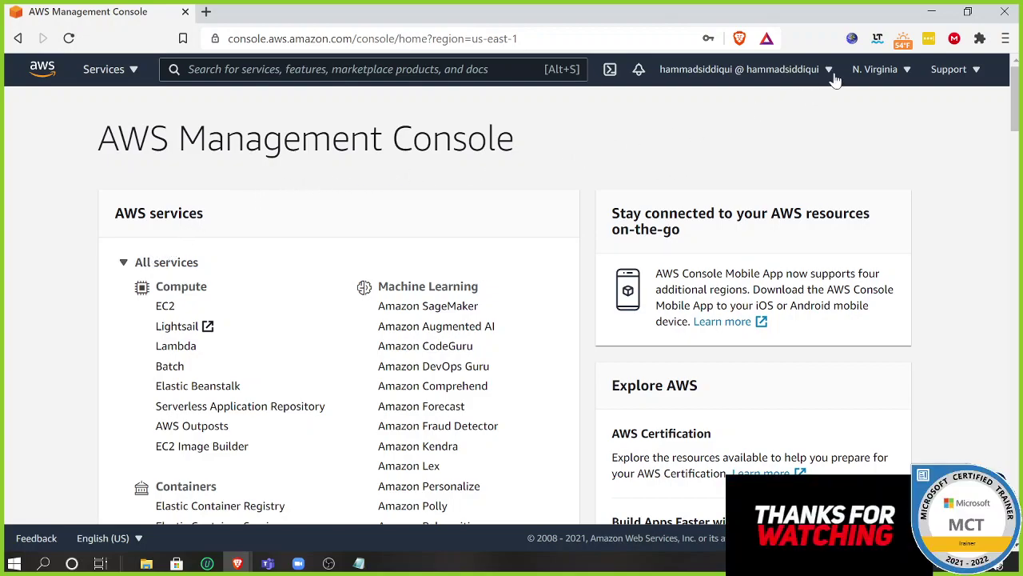
pyautogui.click(899, 70)
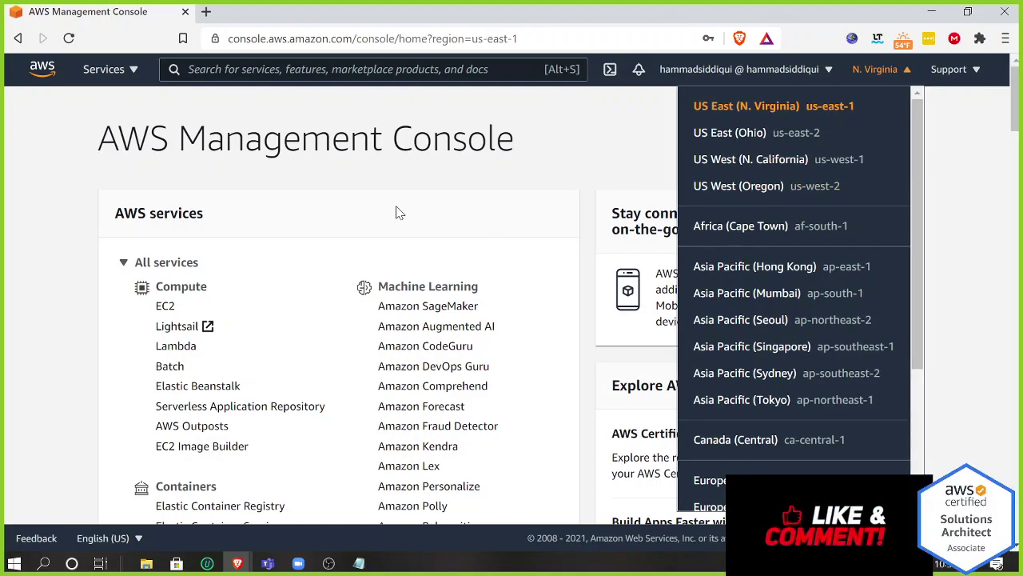
pyautogui.click(278, 171)
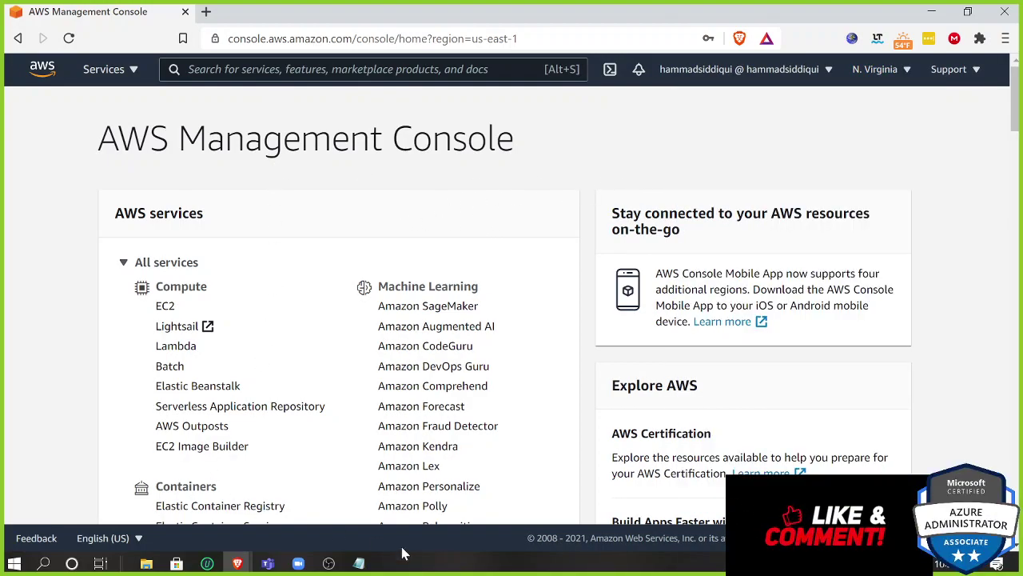
pyautogui.hotkey('alt', 'Tab')
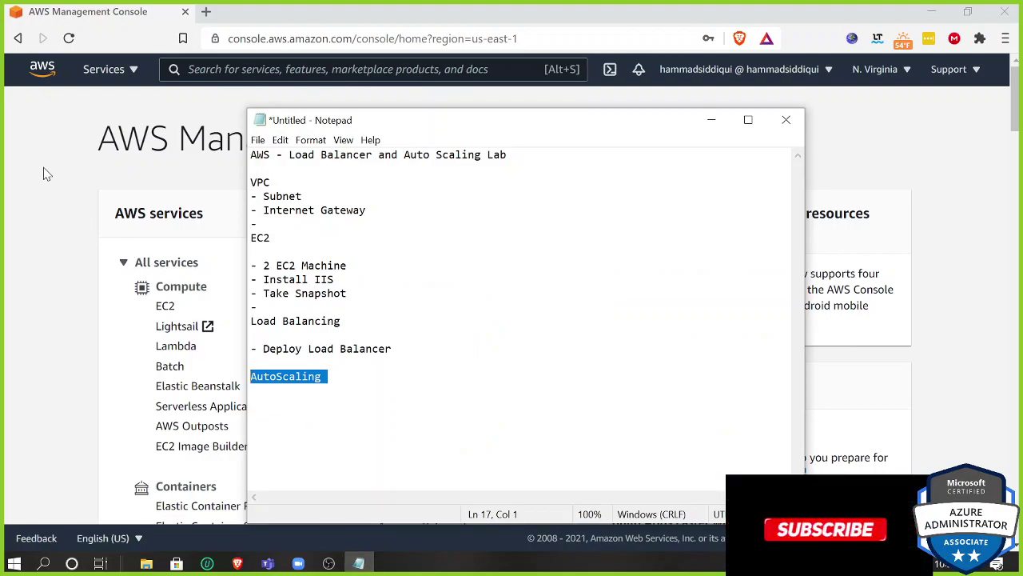
pyautogui.click(43, 172)
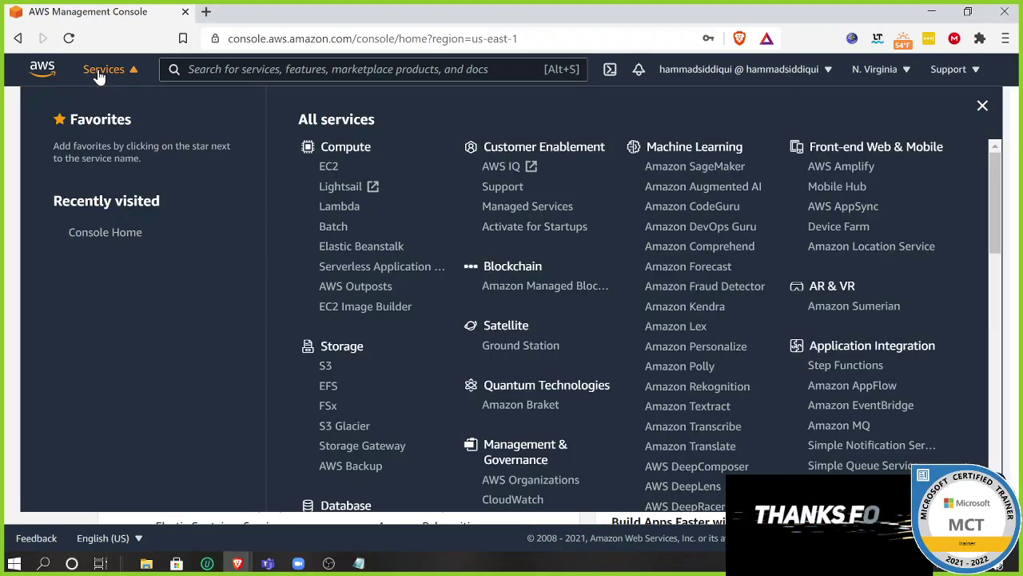
pyautogui.click(96, 72)
pyautogui.click(8, 141)
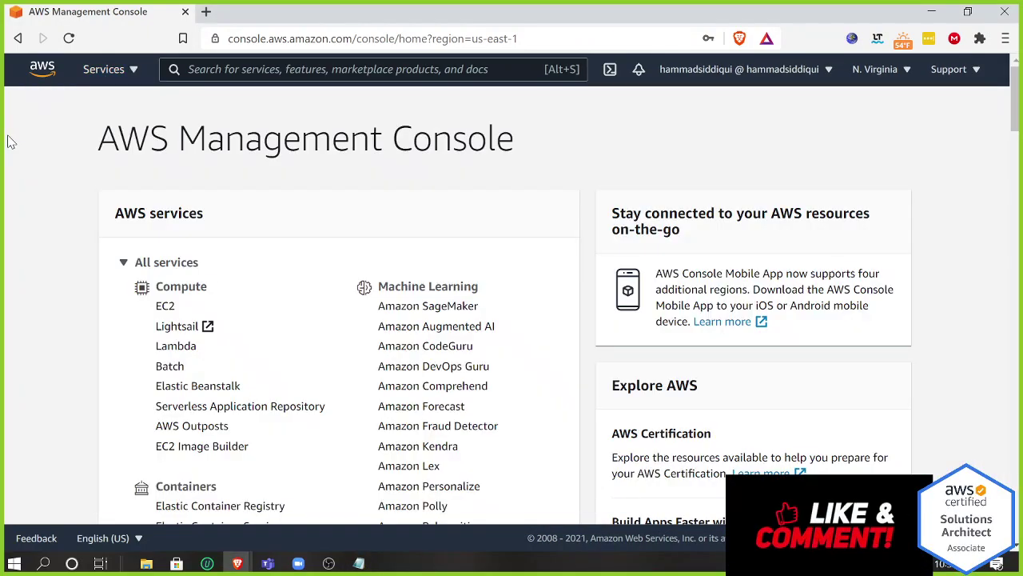
pyautogui.click(124, 70)
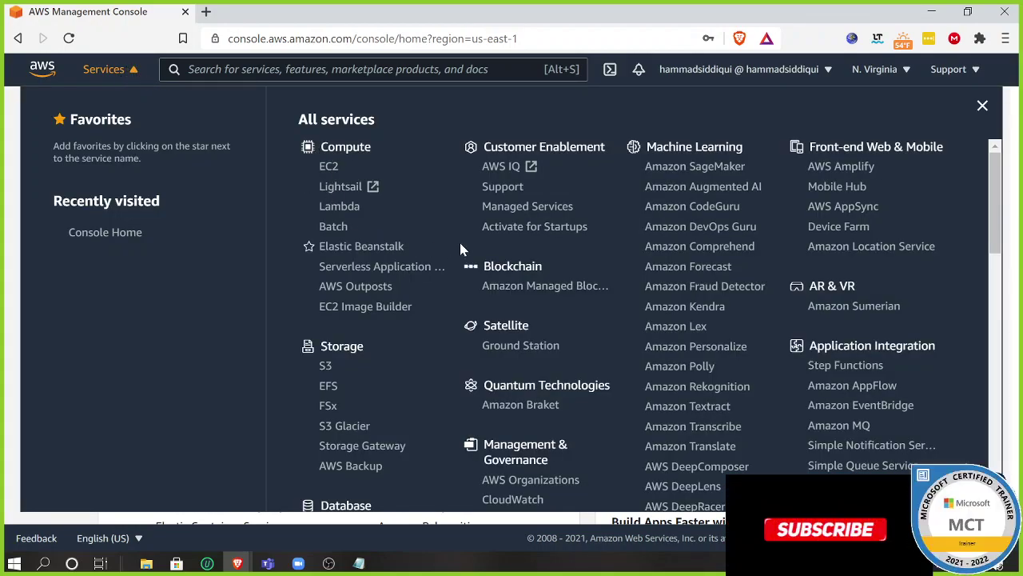
pyautogui.scroll(-2, 476, 252)
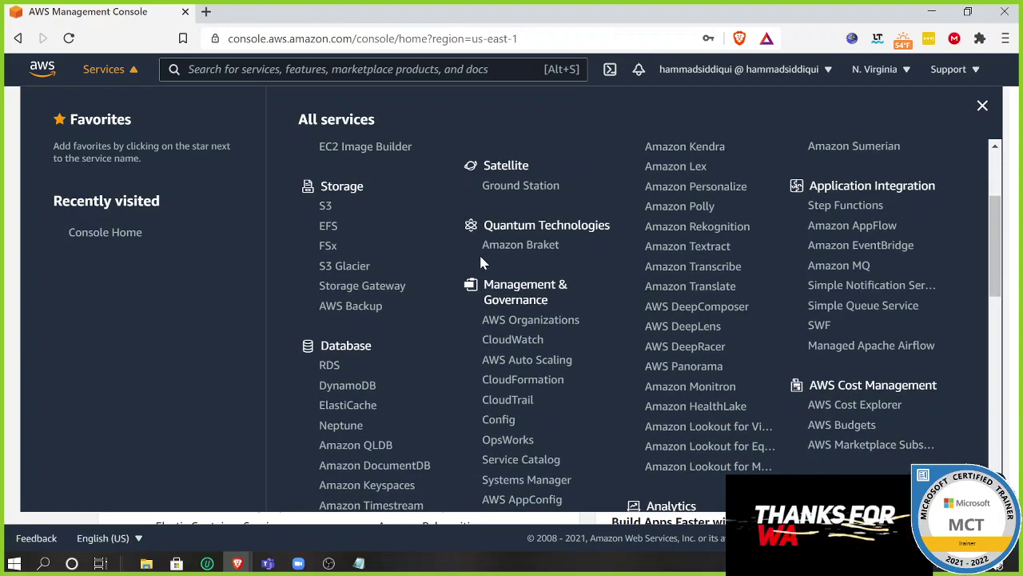
pyautogui.scroll(-1, 480, 254)
pyautogui.scroll(-2, 478, 268)
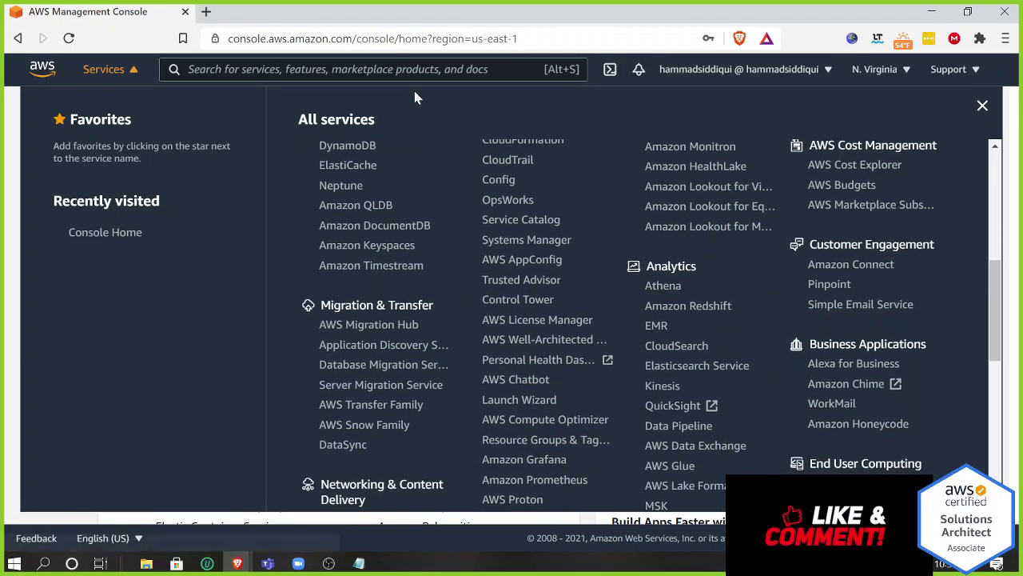
pyautogui.click(414, 69)
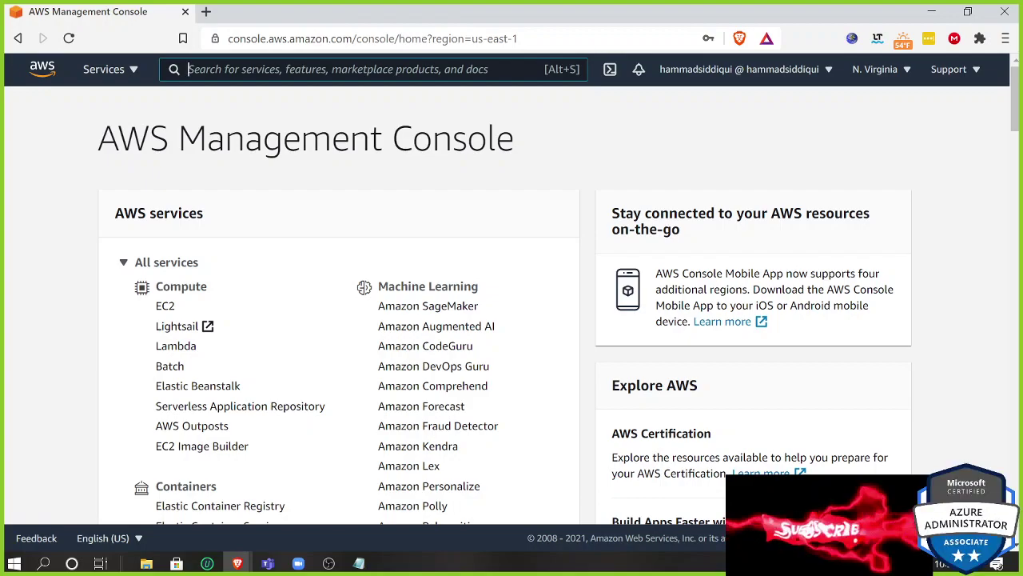
# Search for vpc and open the VPC service dashboard
pyautogui.write('vpc')
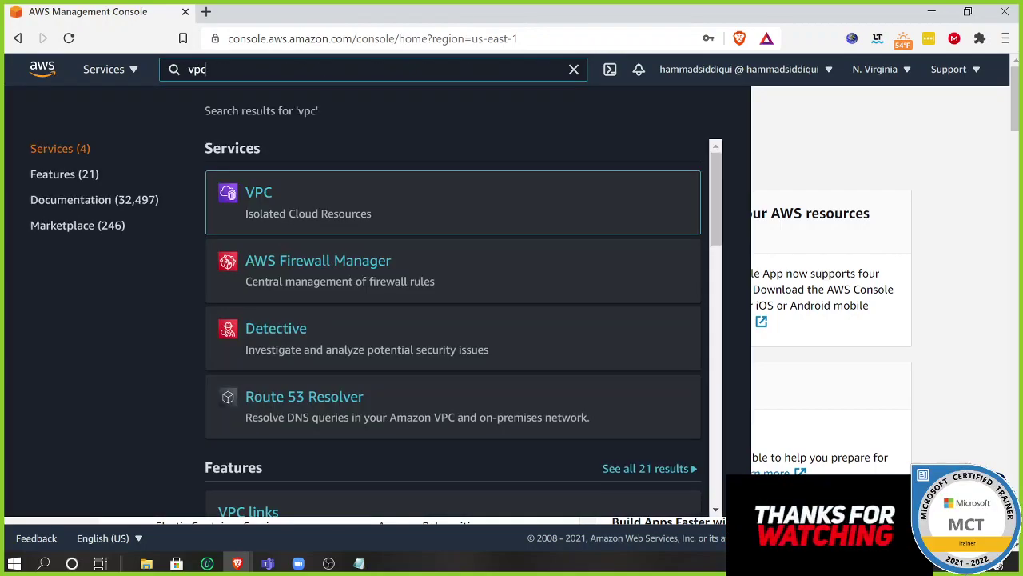
pyautogui.click(264, 197)
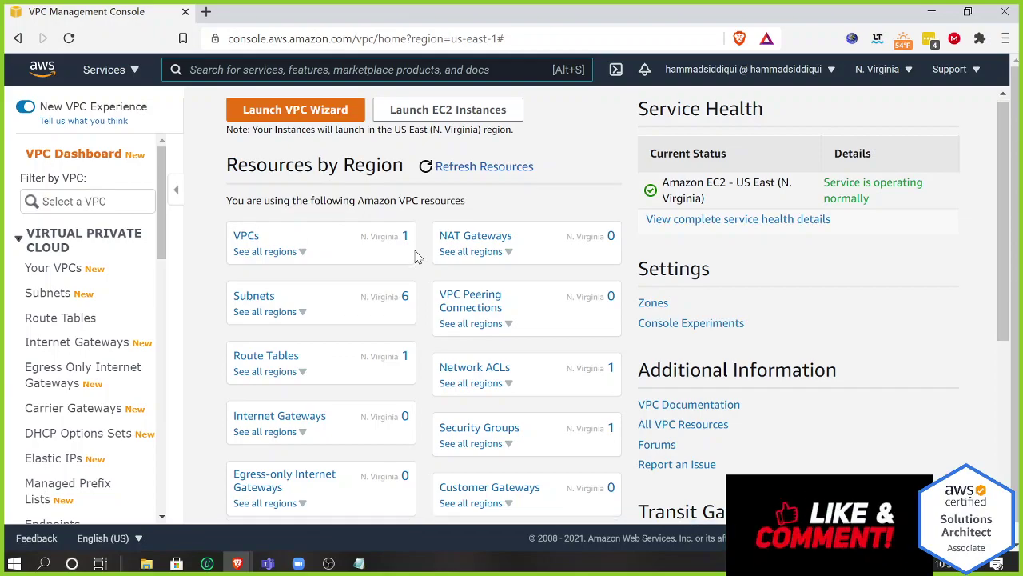
# Switch the region to US East (Ohio) and list Your VPCs there
pyautogui.scroll(-1, 418, 256)
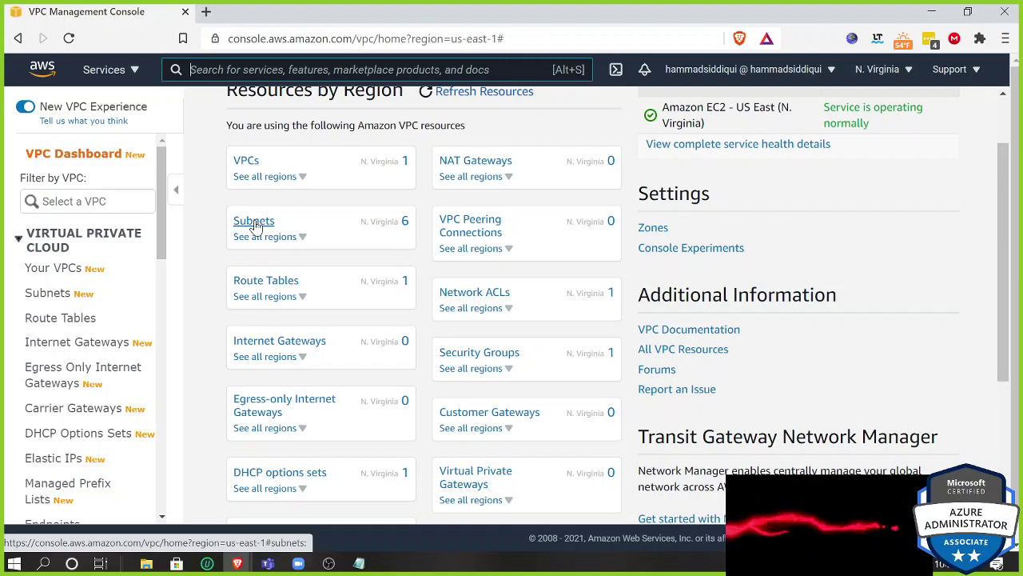
pyautogui.scroll(2, 254, 226)
pyautogui.click(900, 70)
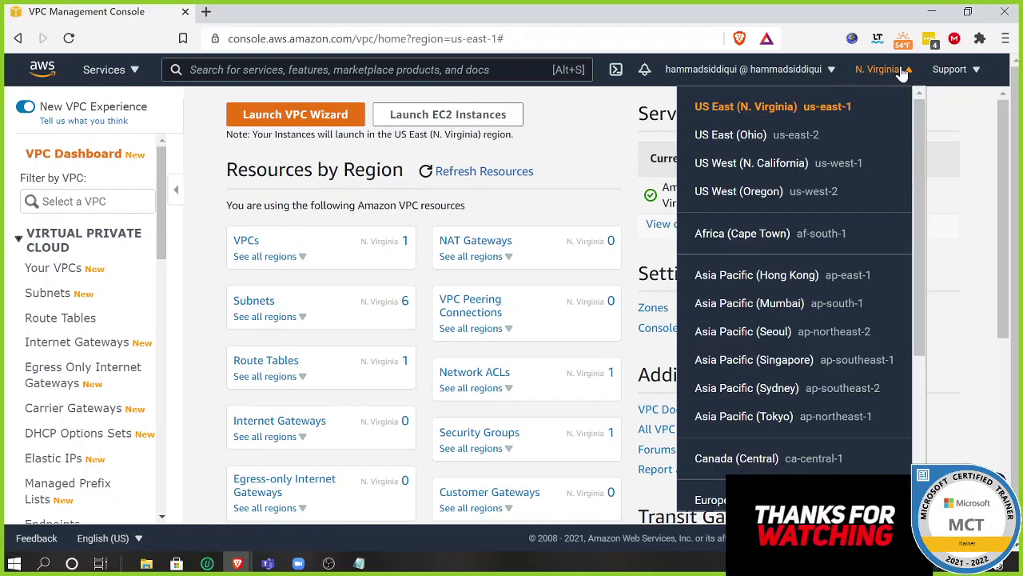
pyautogui.click(745, 141)
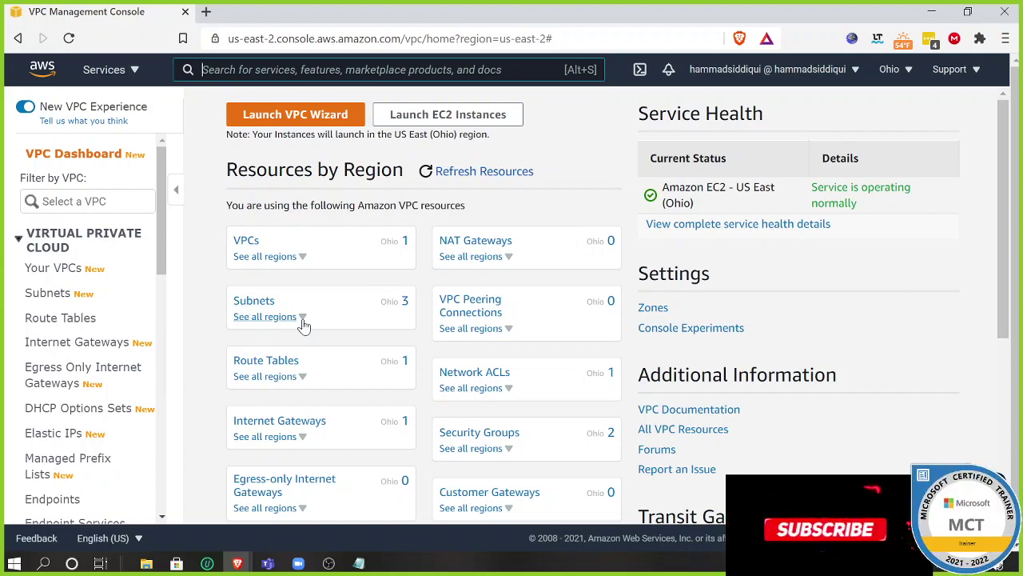
pyautogui.click(253, 301)
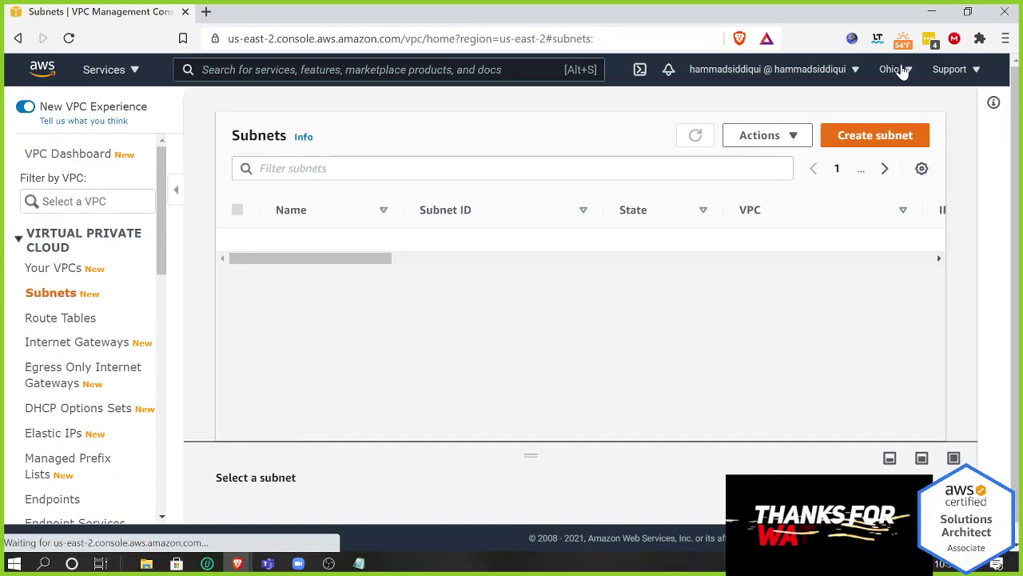
pyautogui.click(899, 70)
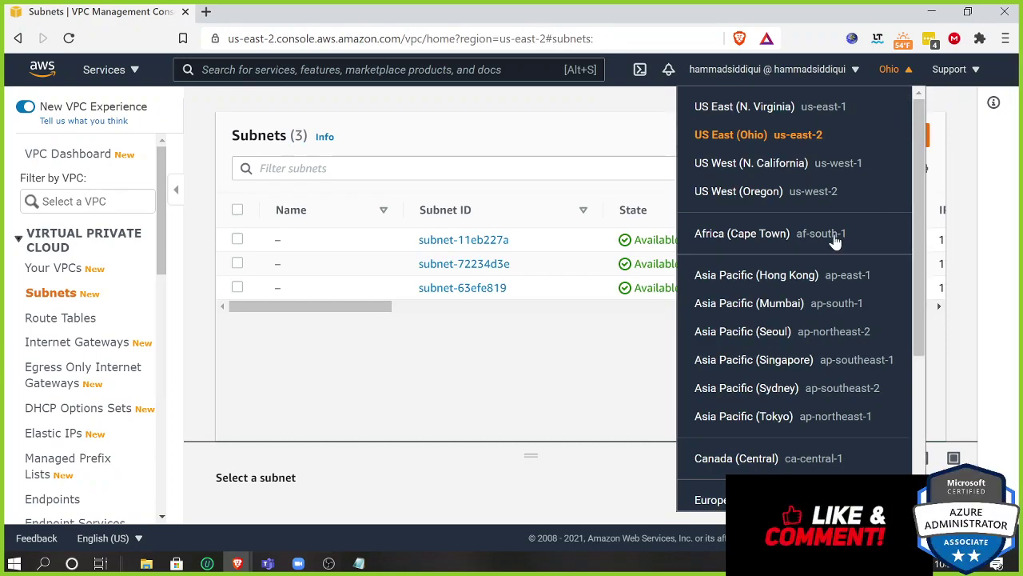
pyautogui.click(41, 272)
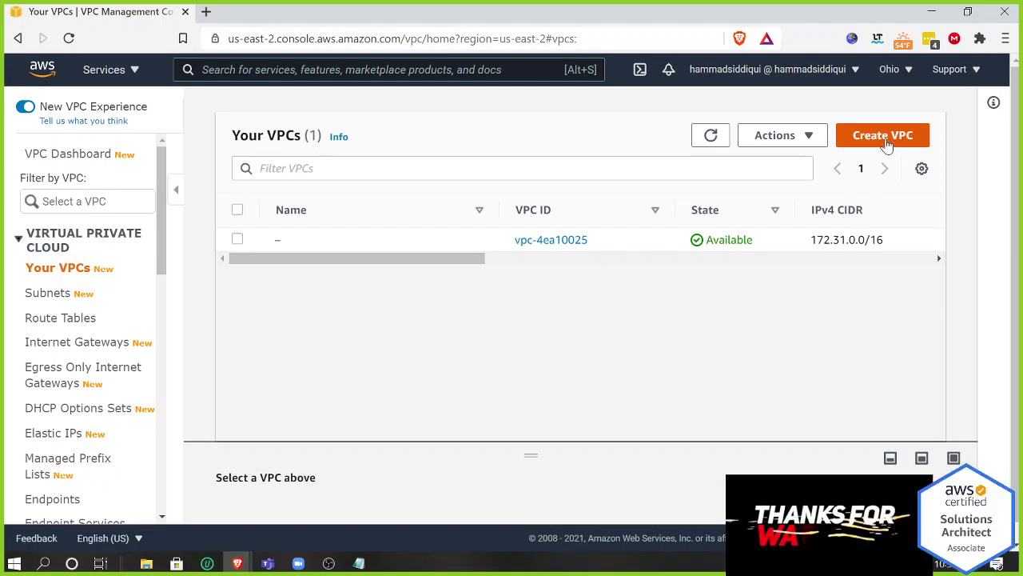
# Start a new VPC named cloudhs-vpc with no IPv6 CIDR block and Default tenancy
pyautogui.click(882, 137)
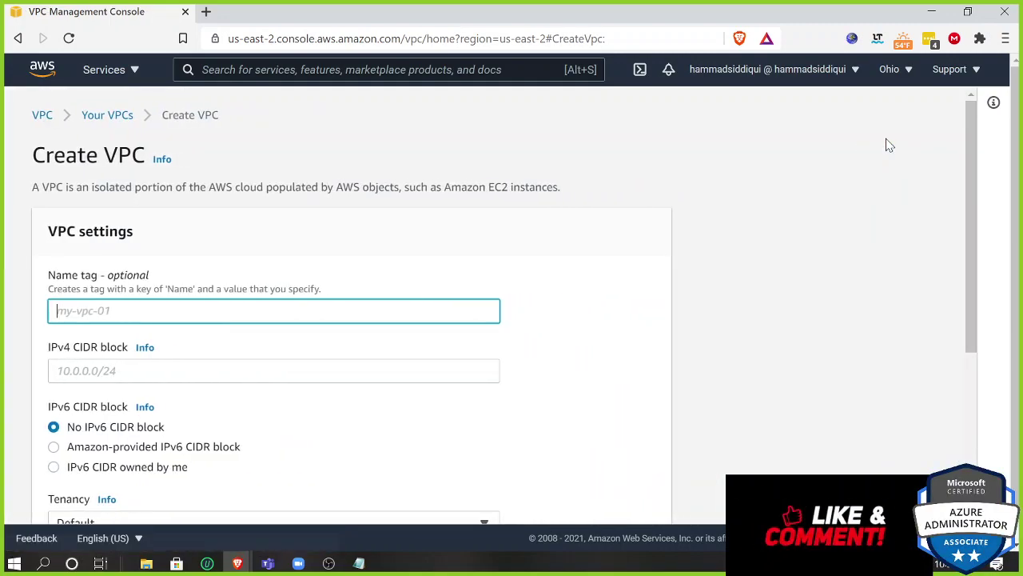
pyautogui.write('cloud')
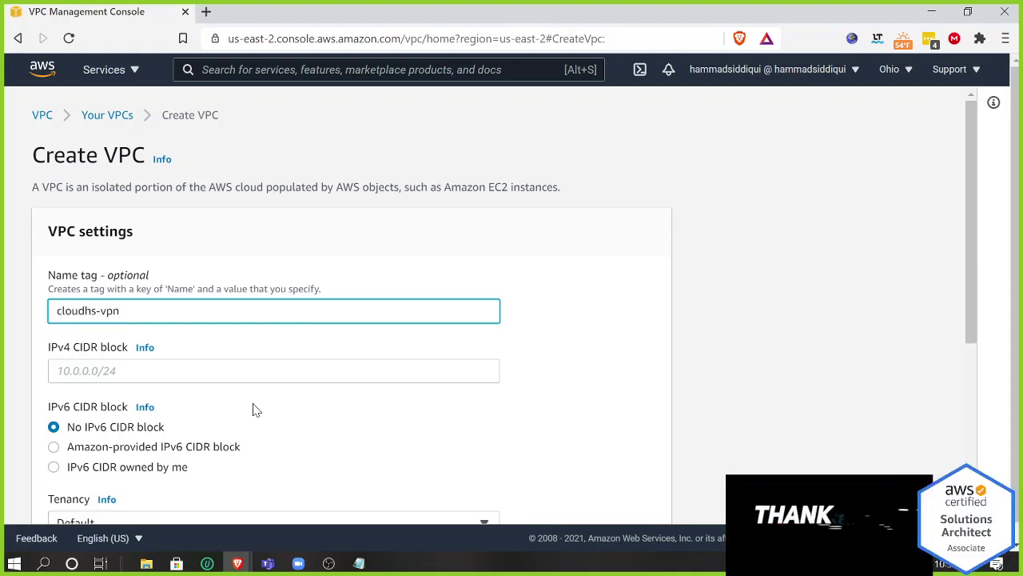
pyautogui.write('hs-vpn')
pyautogui.press('BackSpace')
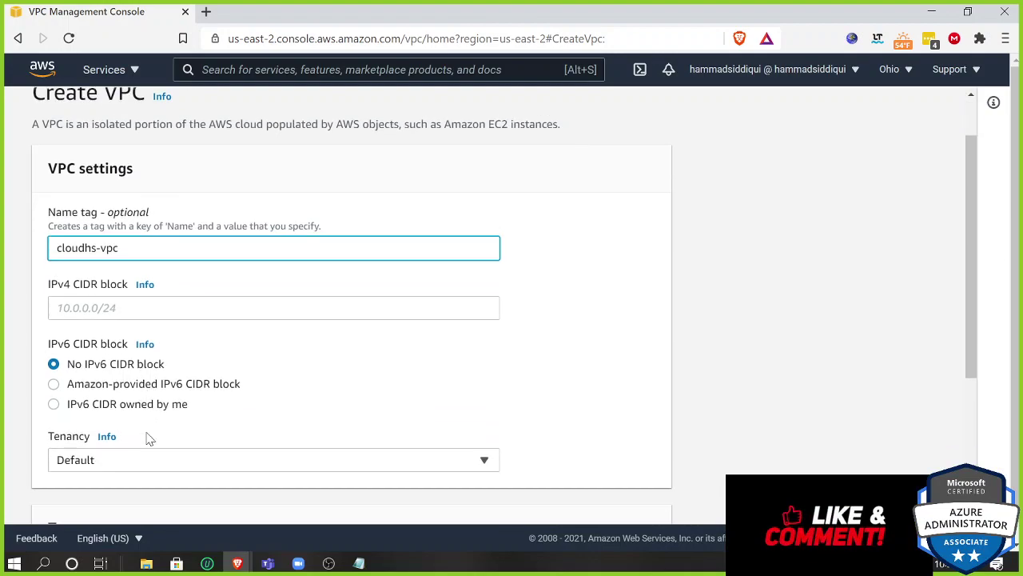
pyautogui.scroll(-3, 135, 329)
pyautogui.moveTo(163, 186); pyautogui.dragTo(74, 188)
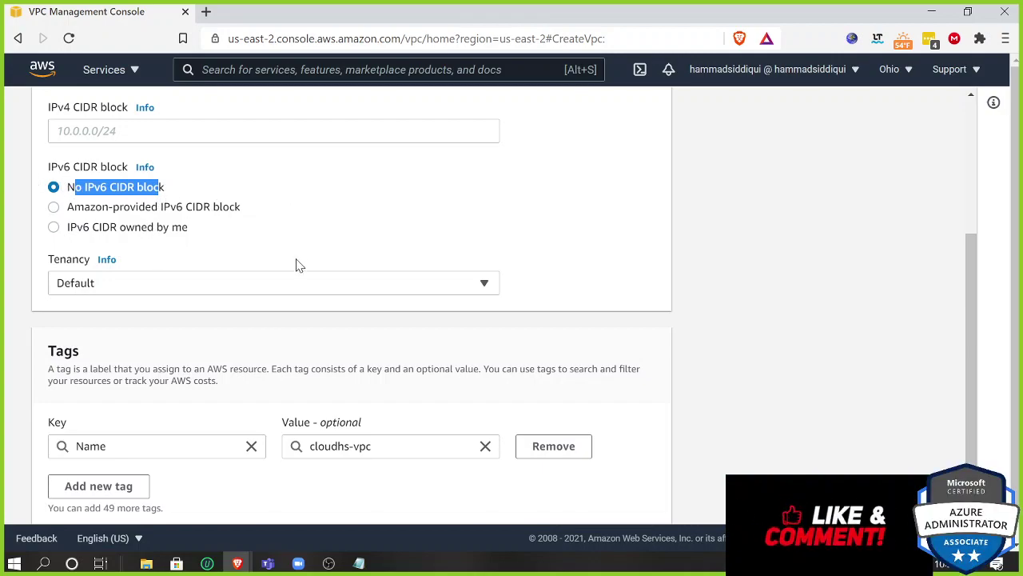
pyautogui.click(299, 283)
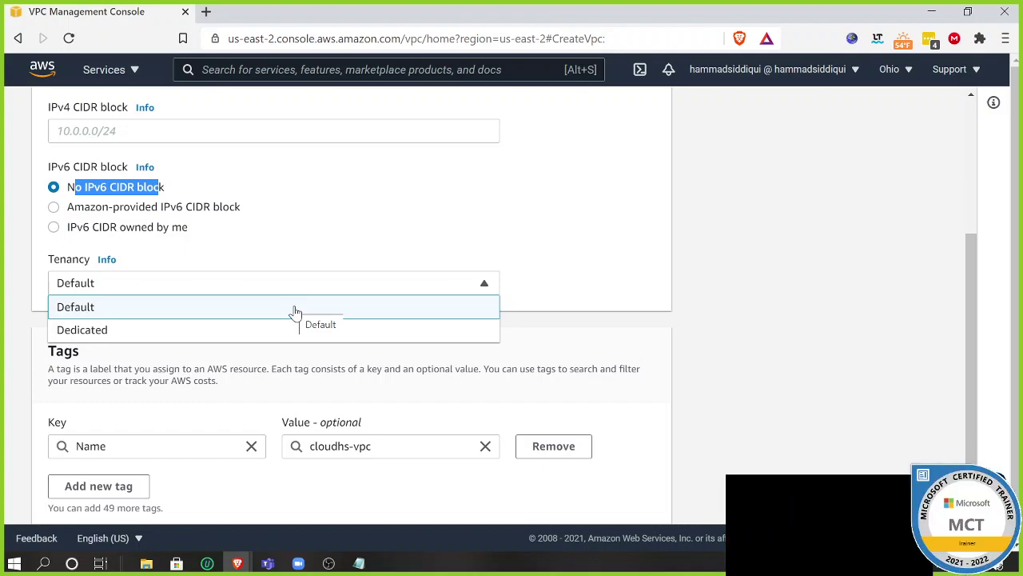
pyautogui.click(295, 310)
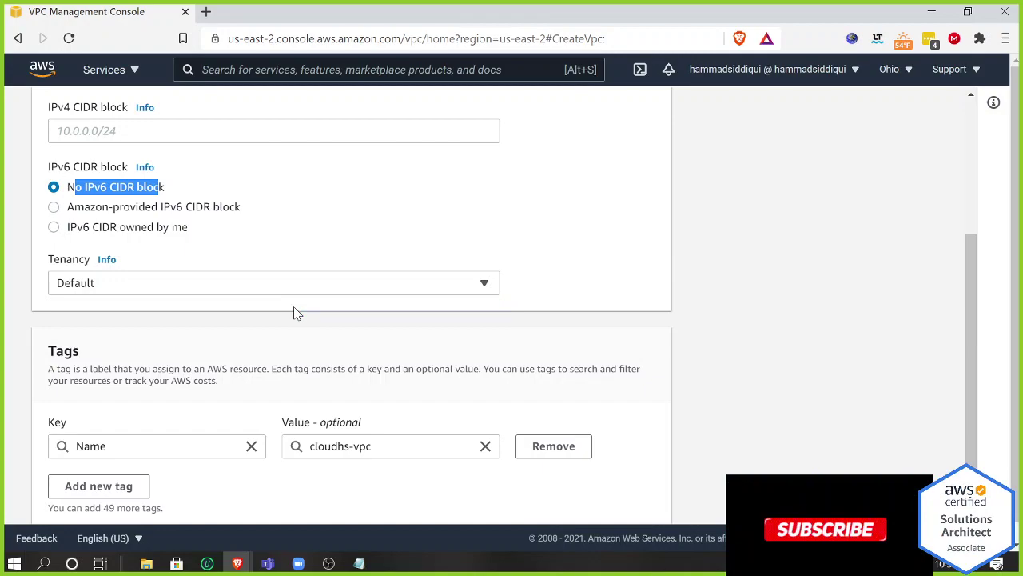
pyautogui.scroll(-1, 241, 371)
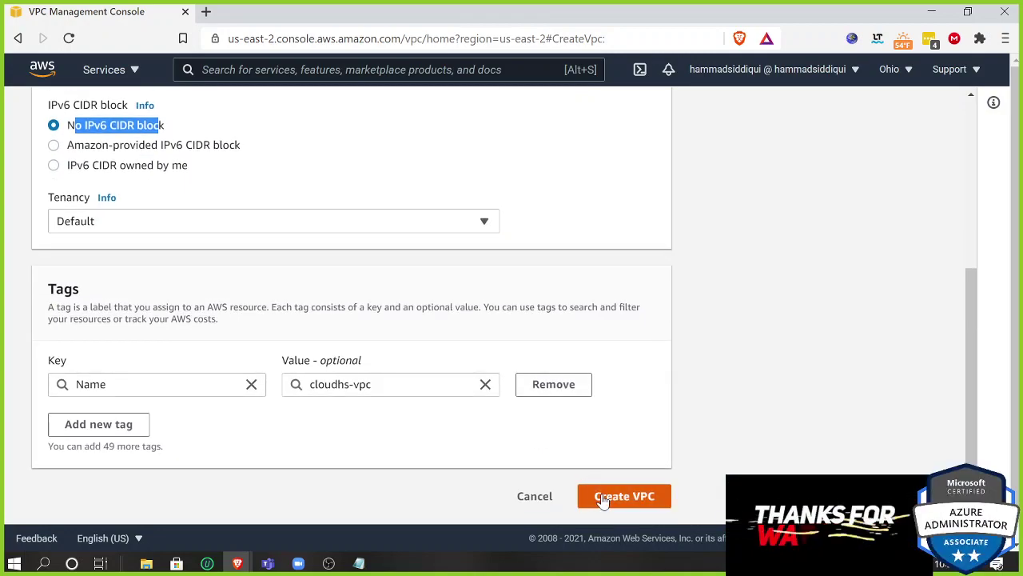
# Enter 10.0.0.0/16 as the IPv4 CIDR block and create the VPC
pyautogui.click(603, 497)
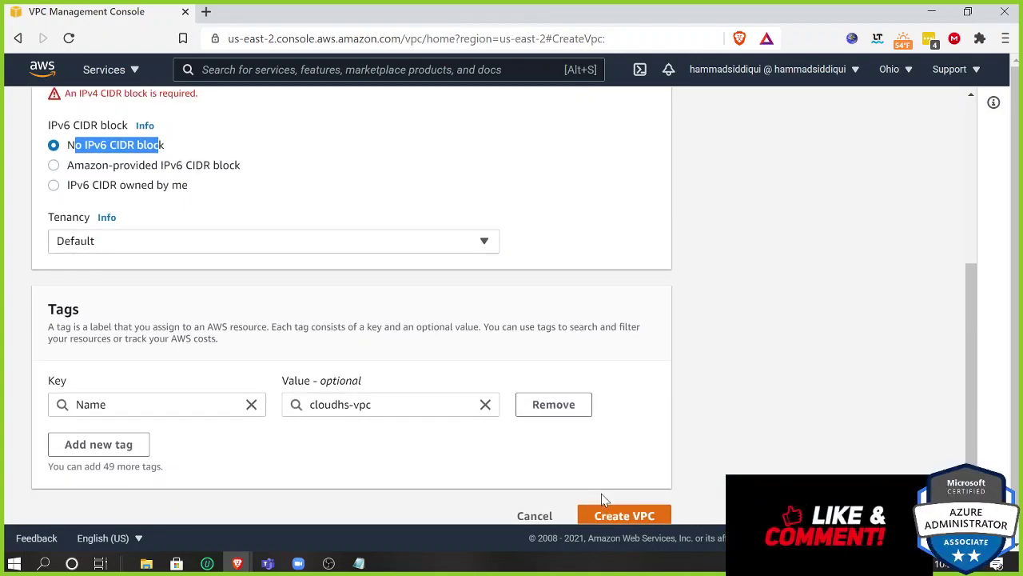
pyautogui.scroll(3, 520, 268)
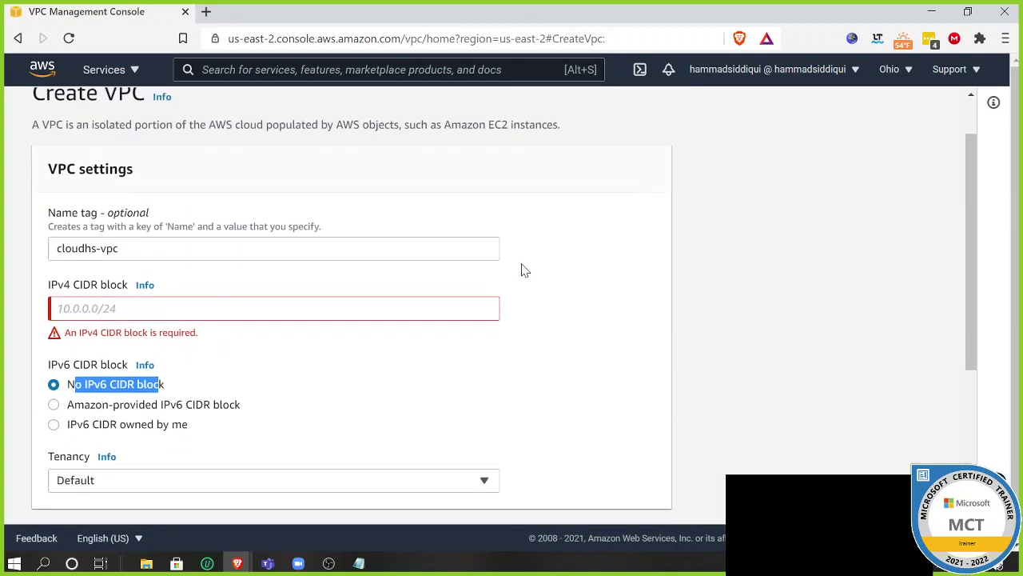
pyautogui.click(239, 309)
pyautogui.write('1')
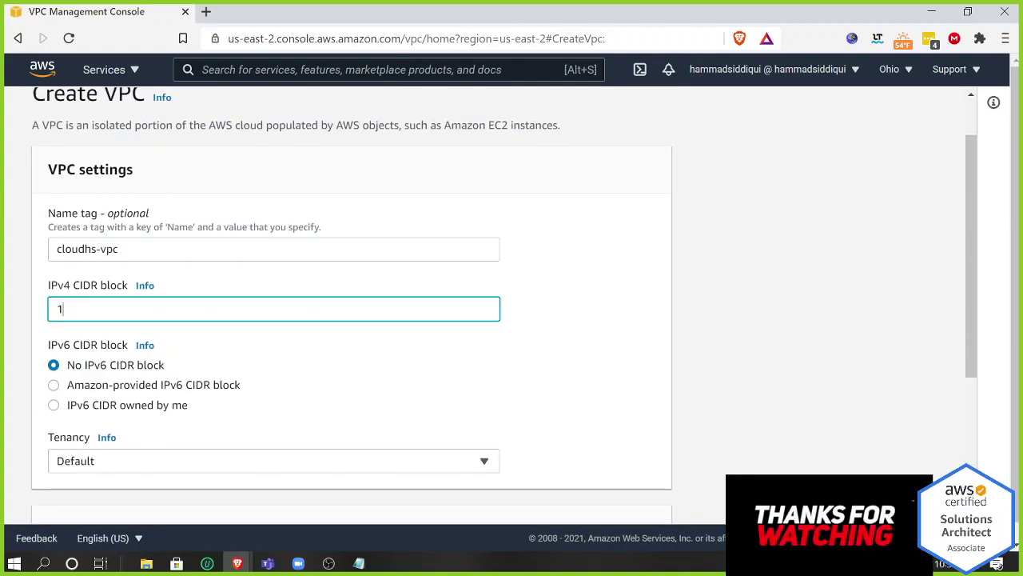
pyautogui.write('0.0.')
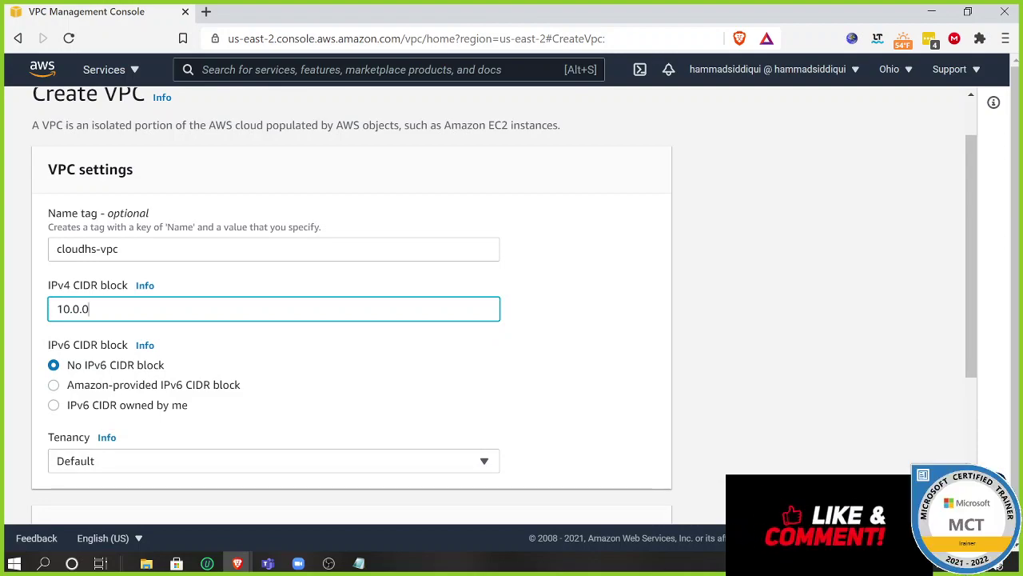
pyautogui.write('0.0/1')
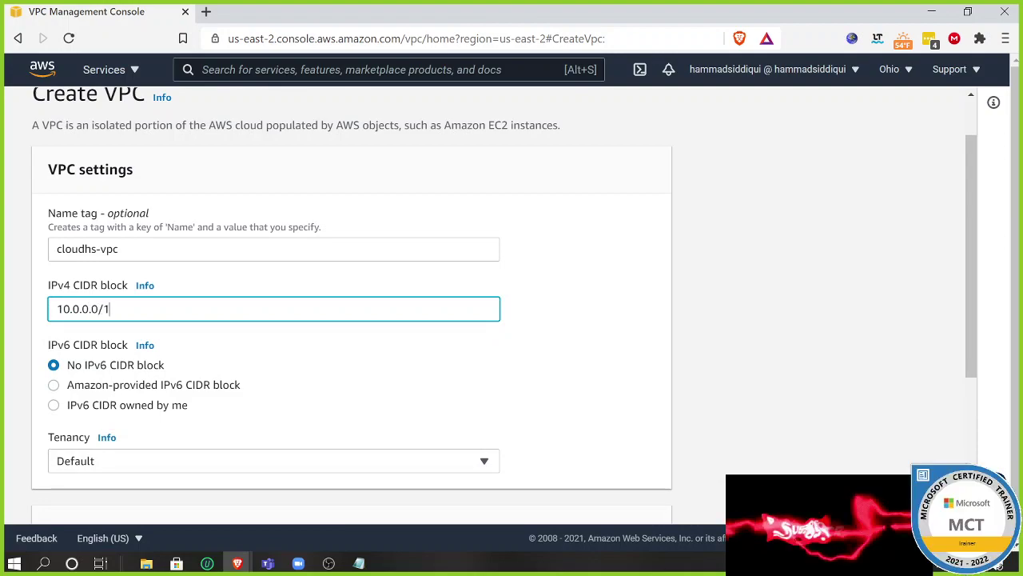
pyautogui.write('6')
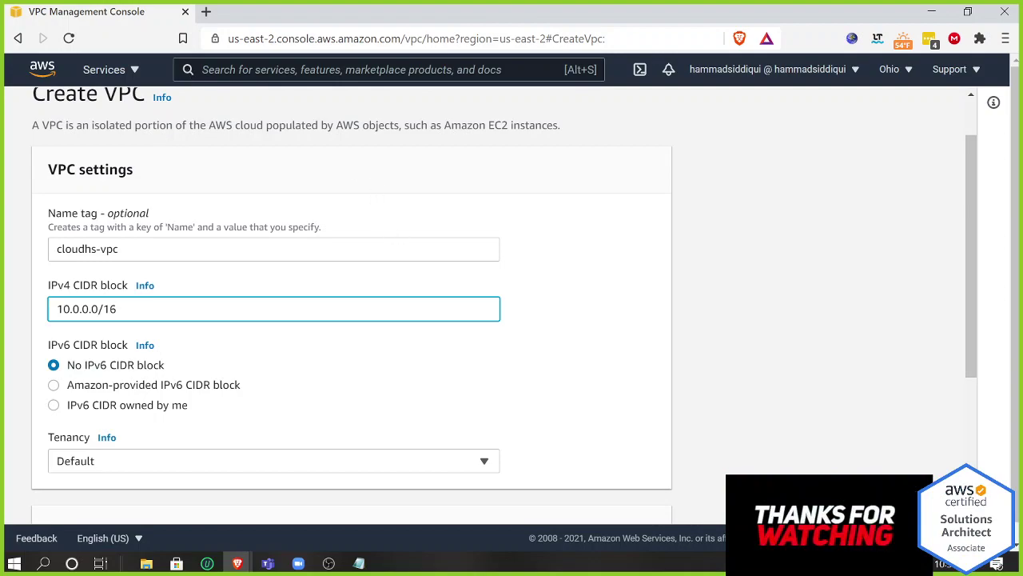
pyautogui.scroll(-3, 441, 256)
pyautogui.click(619, 497)
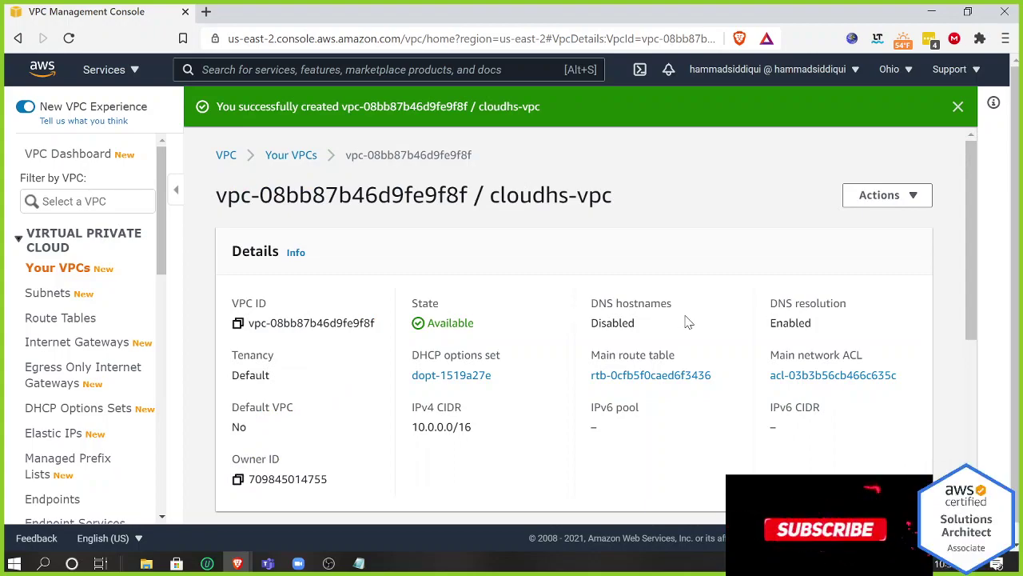
# Open the Ohio Subnets list showing the three subnets in vpc-4ea10025
pyautogui.scroll(-1, 685, 321)
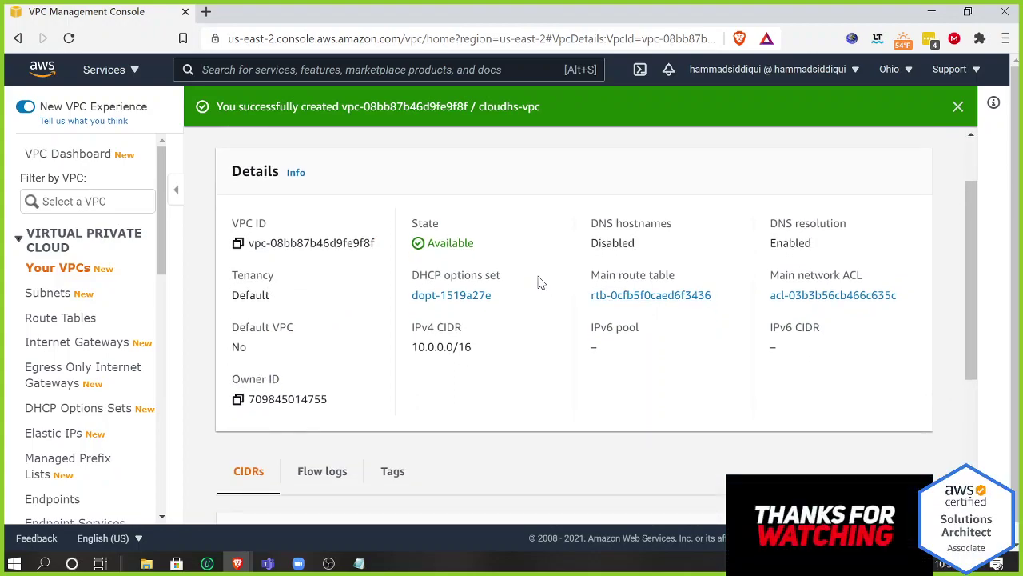
pyautogui.click(63, 293)
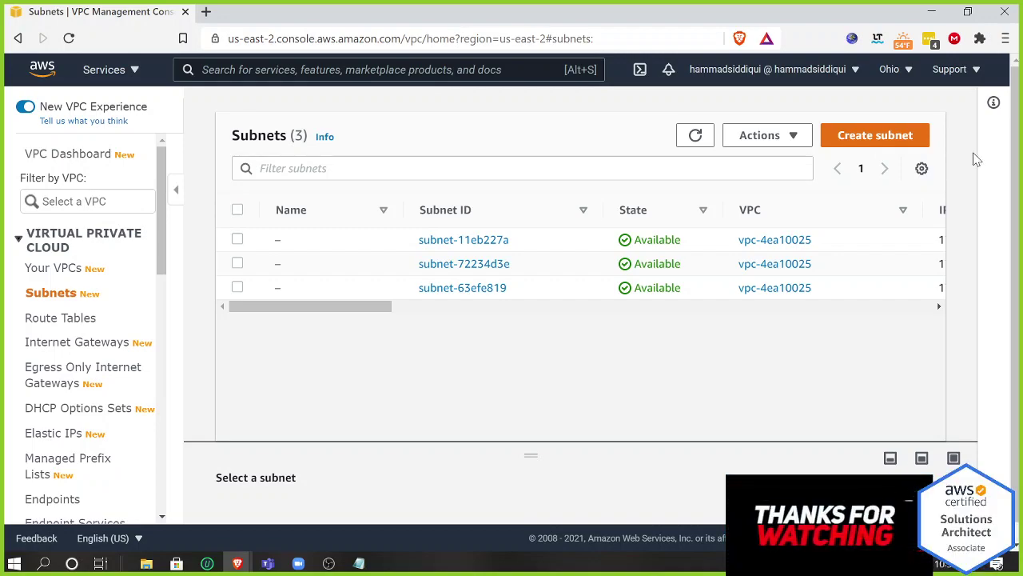
# Return to the VPC dashboard and look over the route tables
pyautogui.click(859, 136)
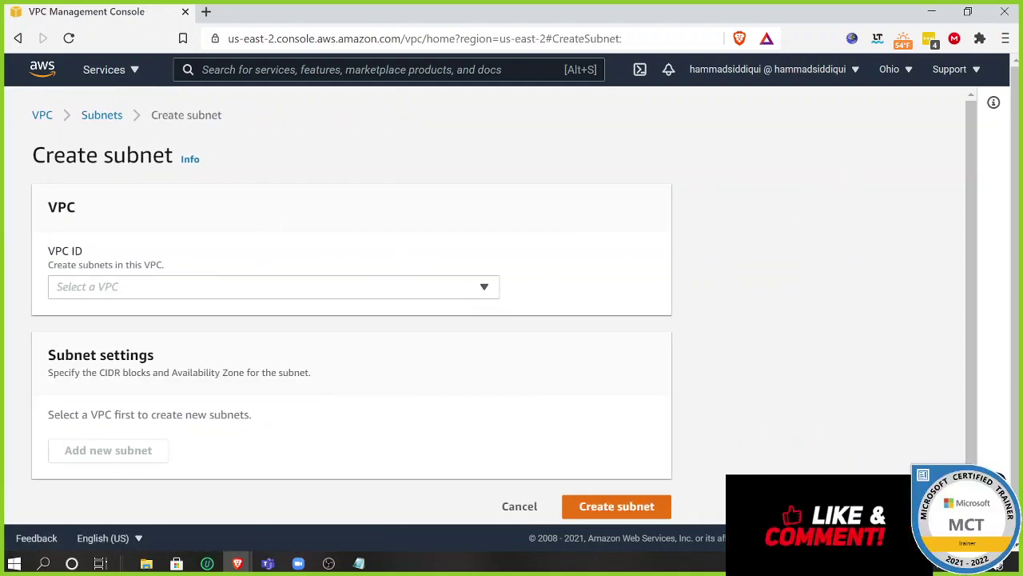
pyautogui.click(41, 115)
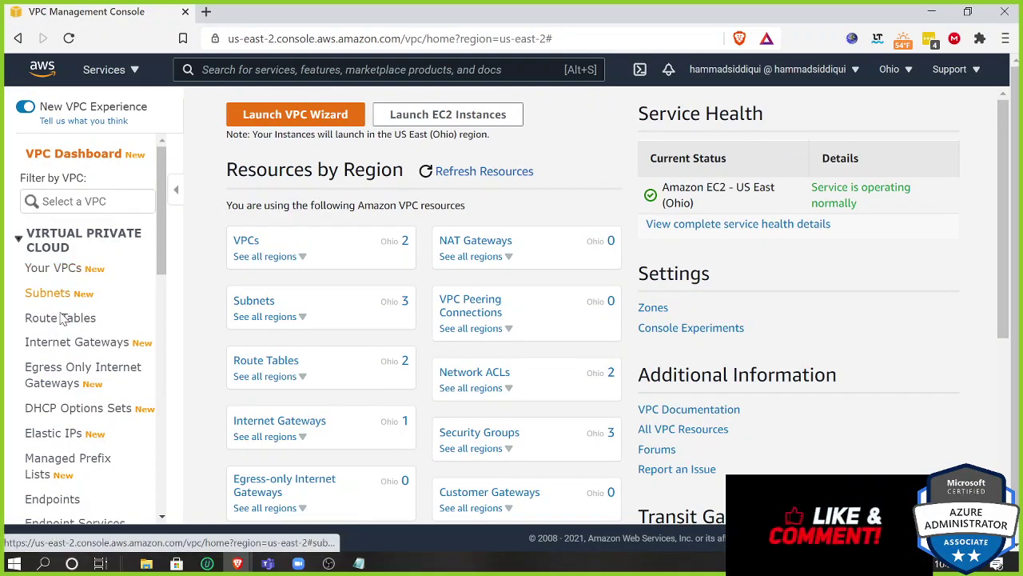
pyautogui.scroll(-5, 65, 344)
pyautogui.scroll(5, 68, 344)
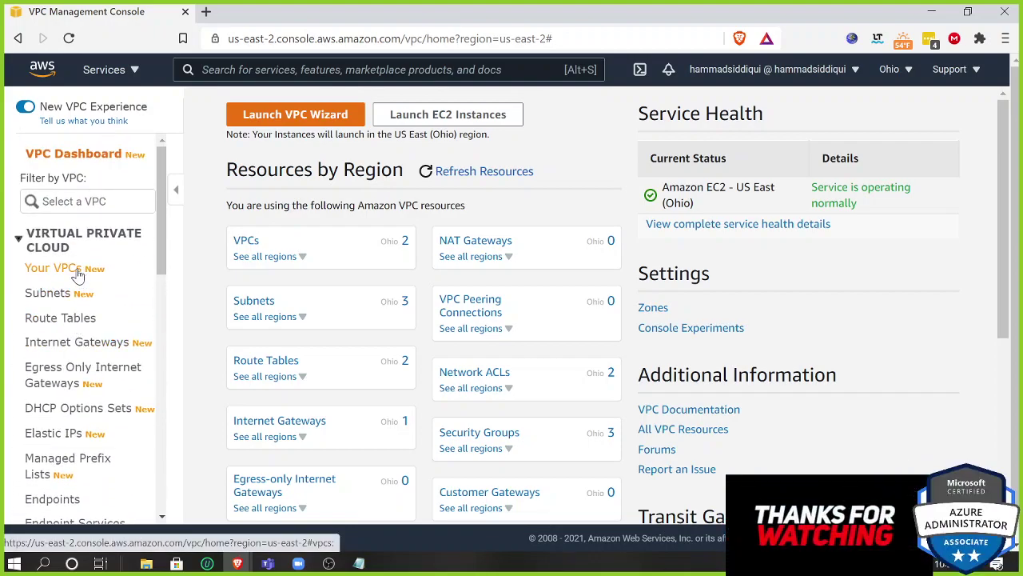
pyautogui.click(64, 326)
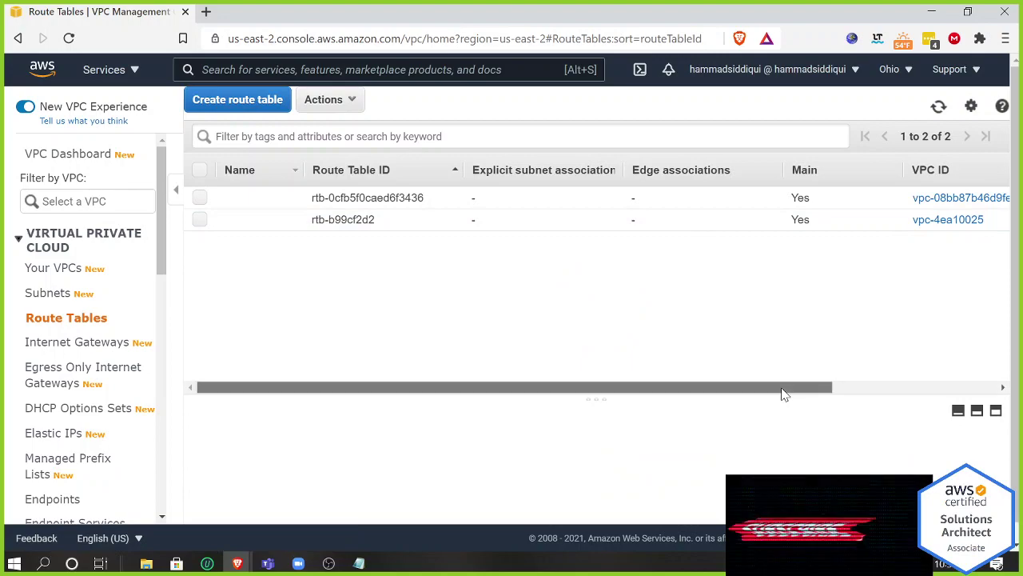
pyautogui.moveTo(783, 394); pyautogui.dragTo(900, 392)
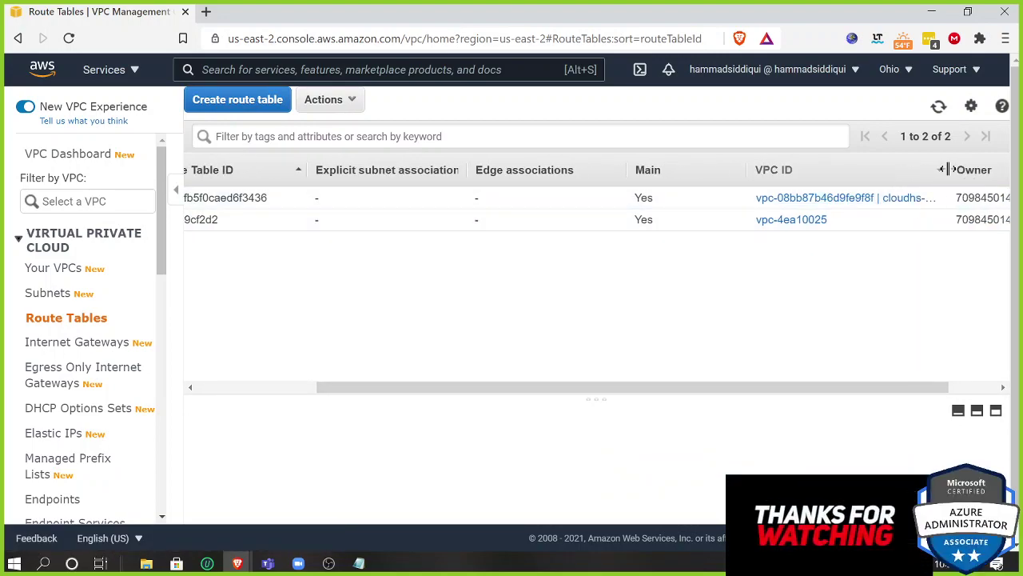
pyautogui.moveTo(749, 395); pyautogui.dragTo(549, 407)
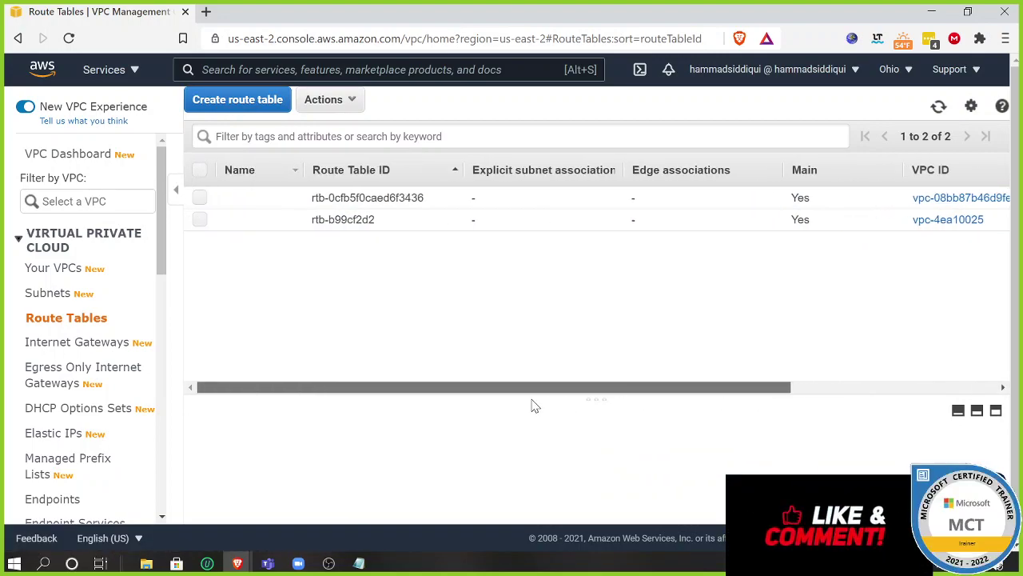
pyautogui.scroll(-3, 51, 327)
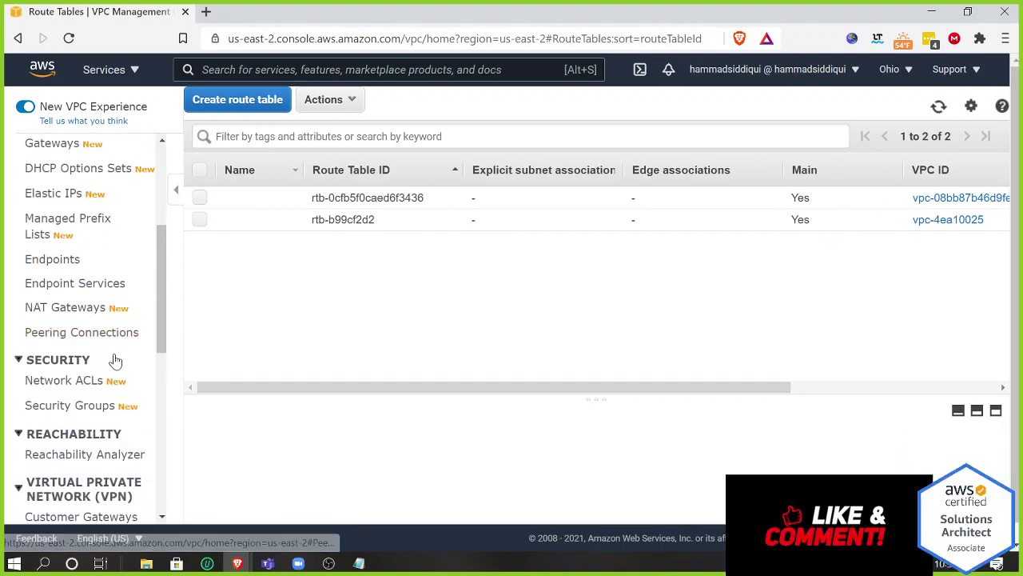
pyautogui.scroll(-1, 114, 362)
# Browse the network ACLs and security groups, then open a blank Create subnet form
pyautogui.click(69, 300)
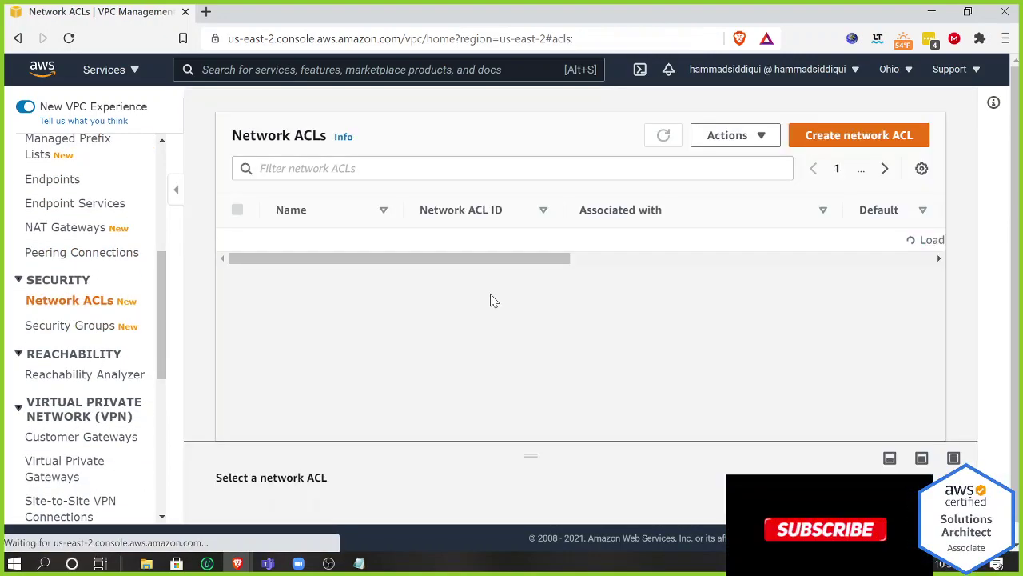
pyautogui.moveTo(537, 283); pyautogui.dragTo(480, 283)
pyautogui.click(92, 331)
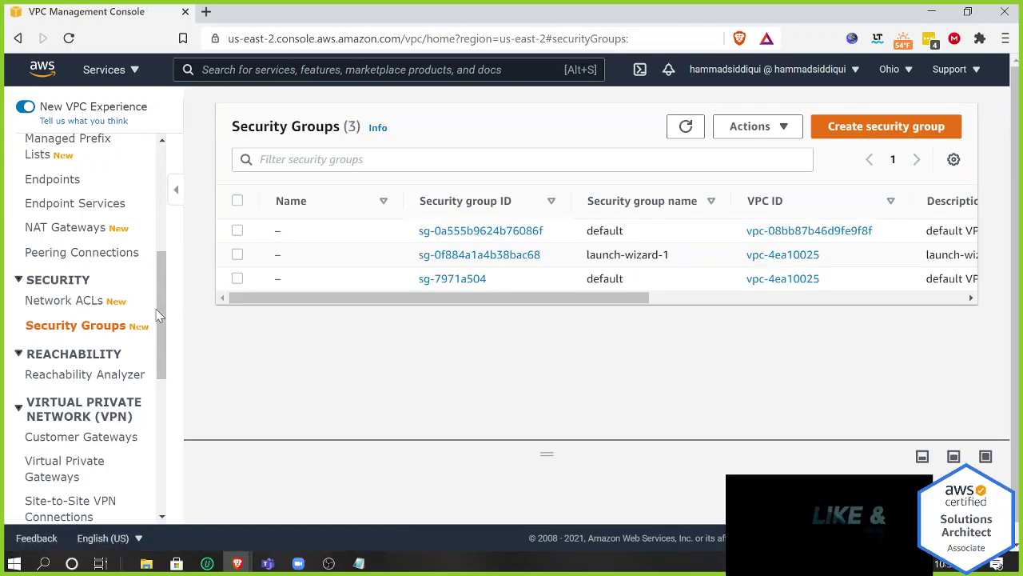
pyautogui.moveTo(160, 326); pyautogui.dragTo(156, 216)
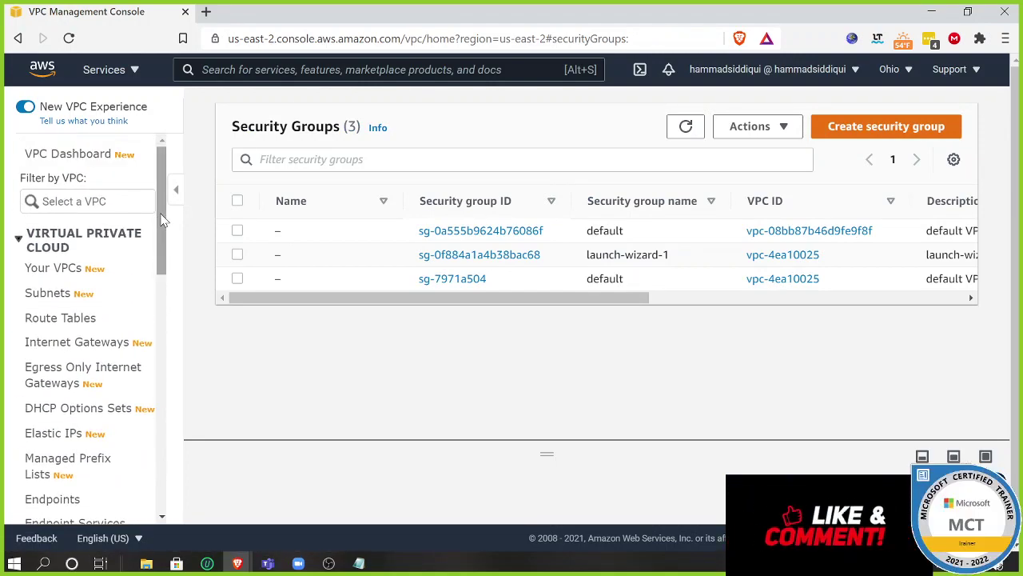
pyautogui.click(49, 295)
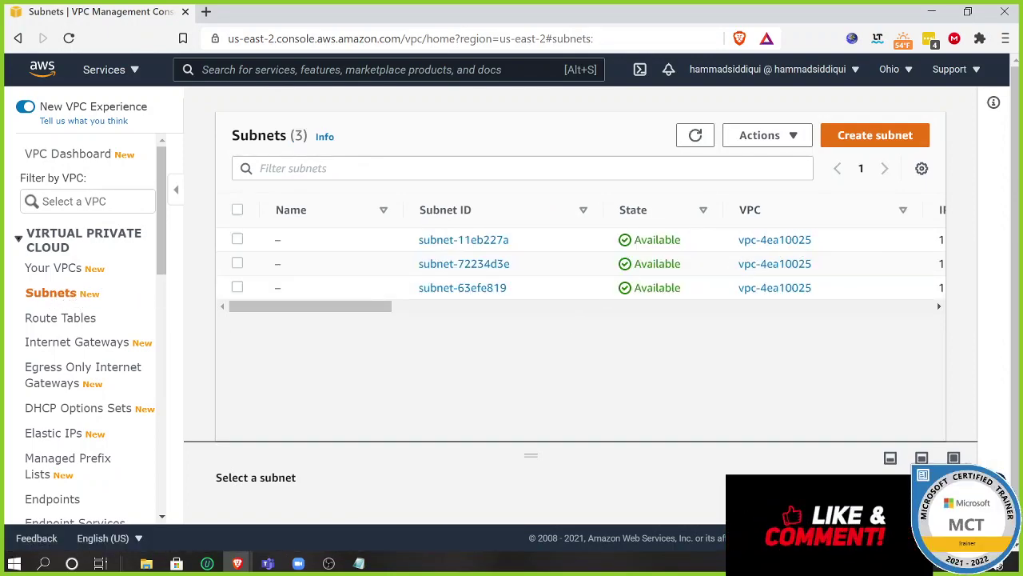
pyautogui.click(874, 141)
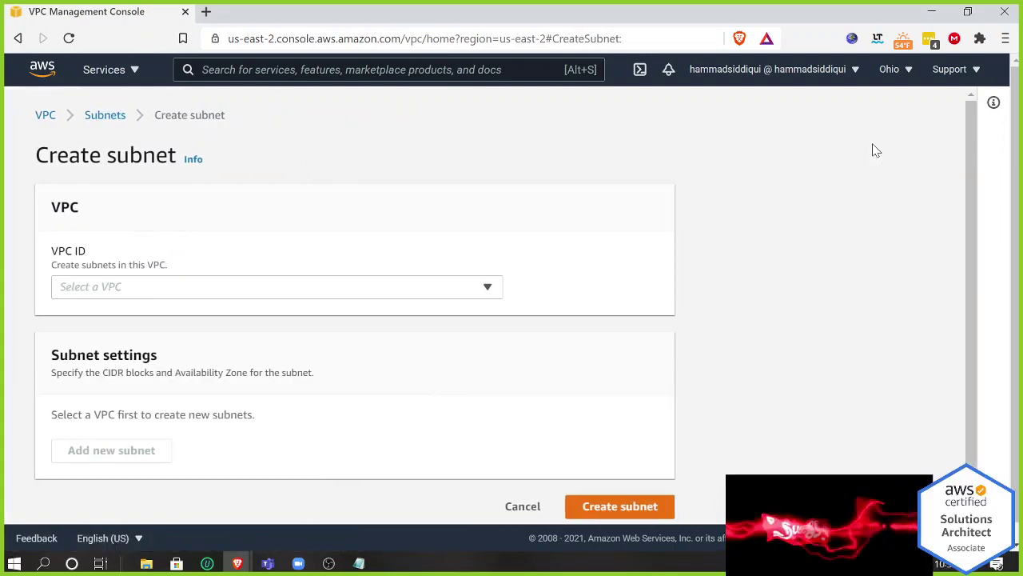
# Choose cloudhs-vpc for the new subnet and begin its name with 'snet01-'
pyautogui.click(454, 290)
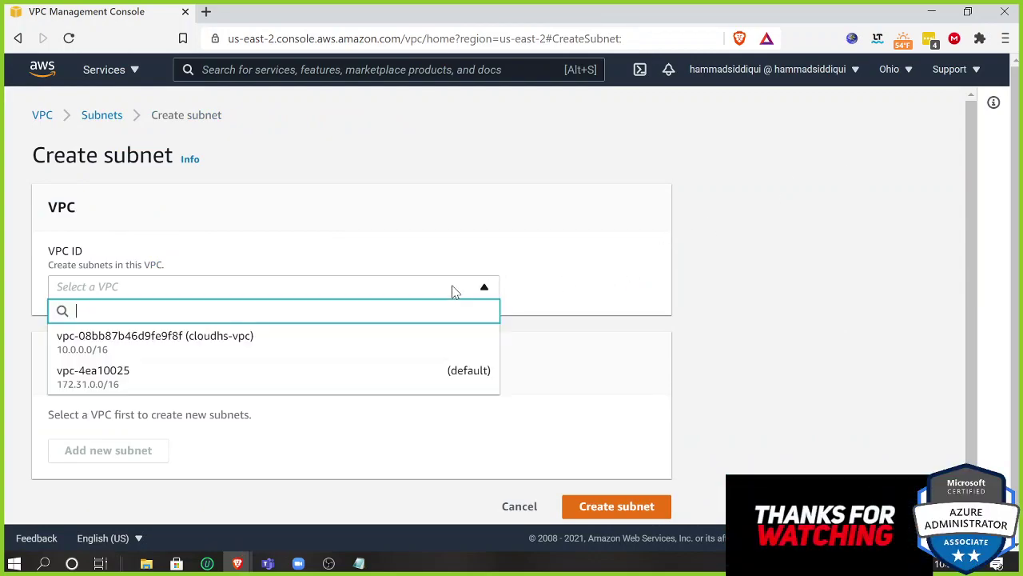
pyautogui.click(194, 348)
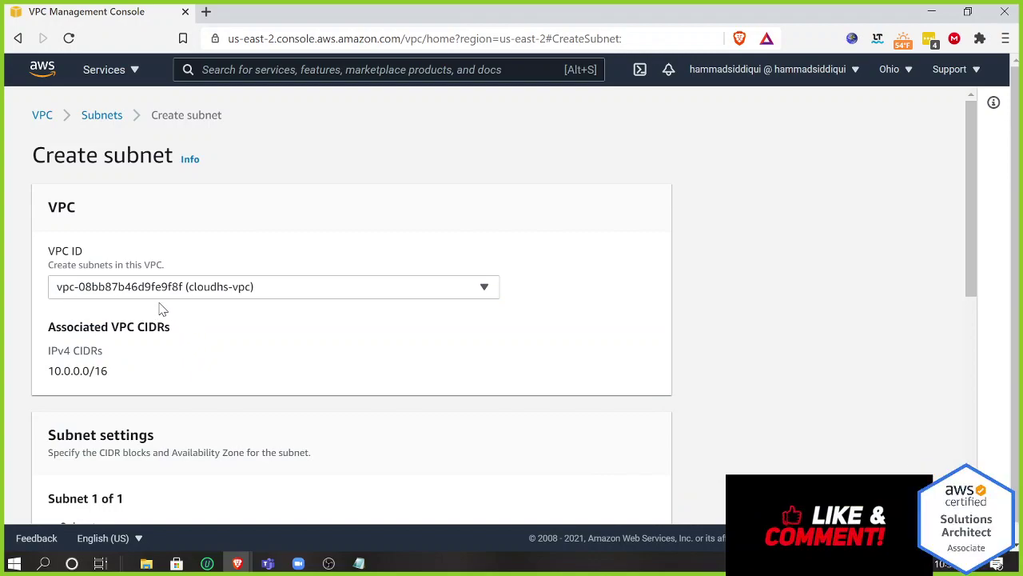
pyautogui.scroll(-3, 246, 314)
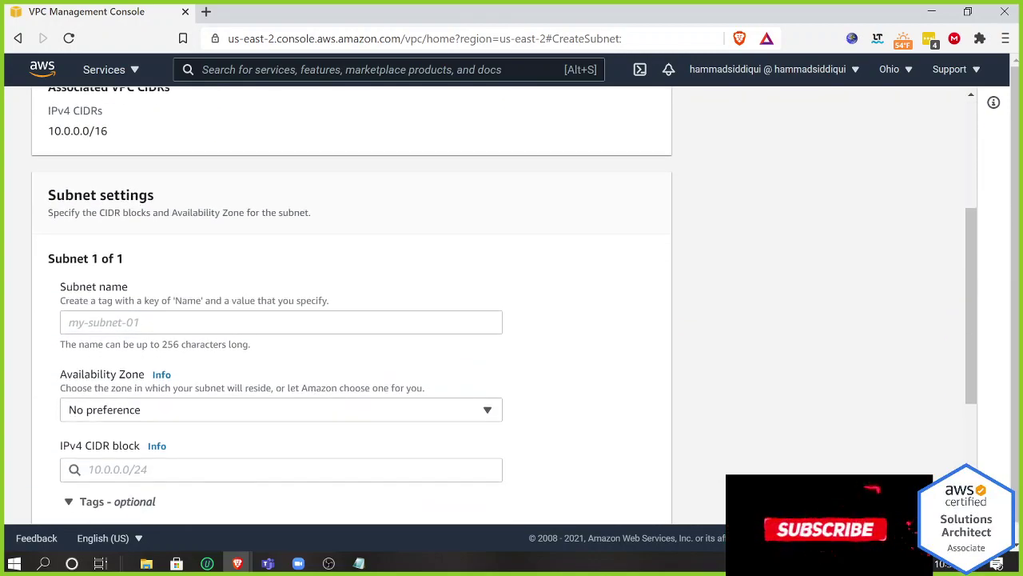
pyautogui.click(245, 320)
pyautogui.write('s')
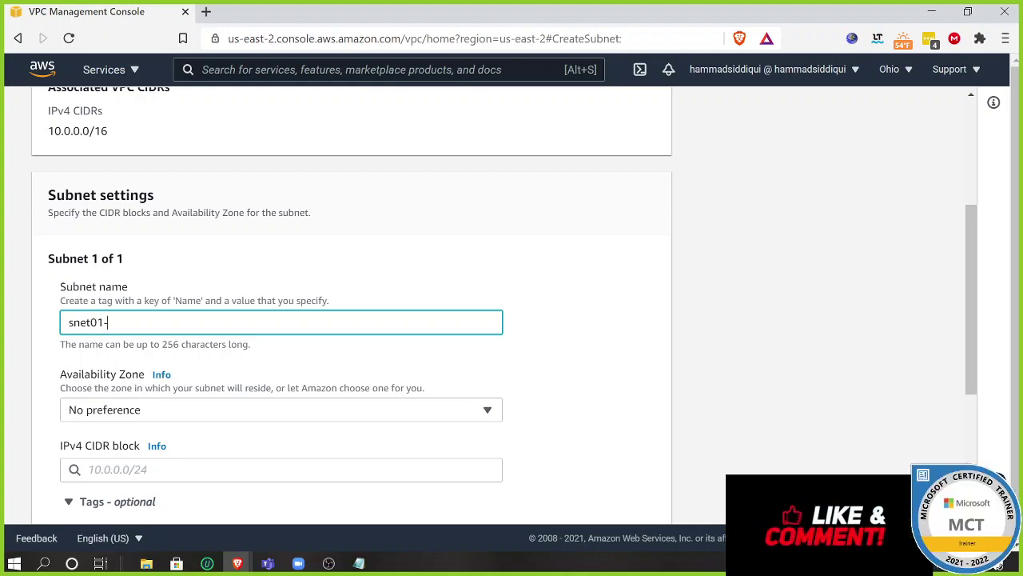
pyautogui.write('net01-')
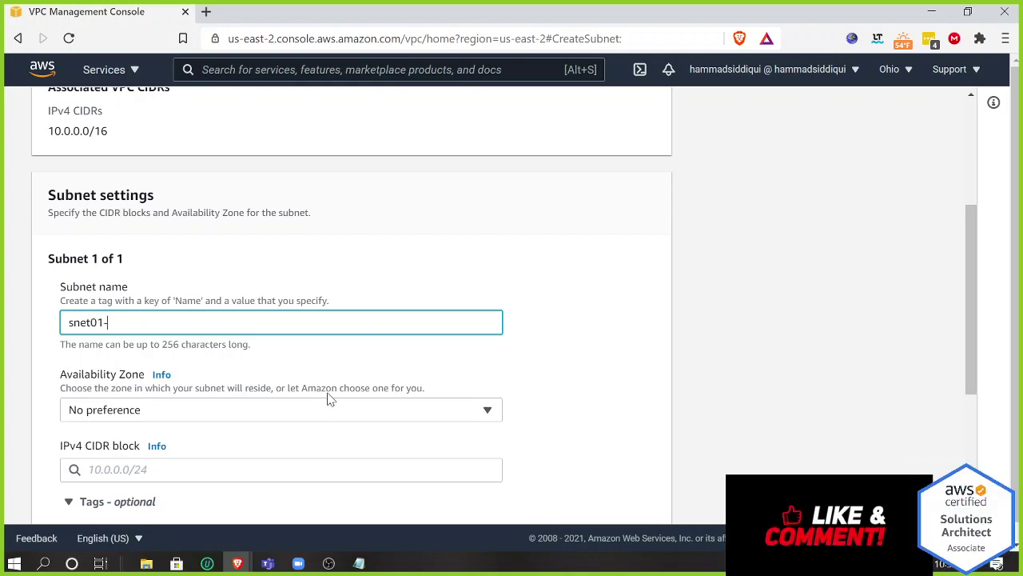
# Place Subnet 1 in us-east-2a with IPv4 CIDR block 10.0.1.0/24
pyautogui.scroll(-2, 328, 398)
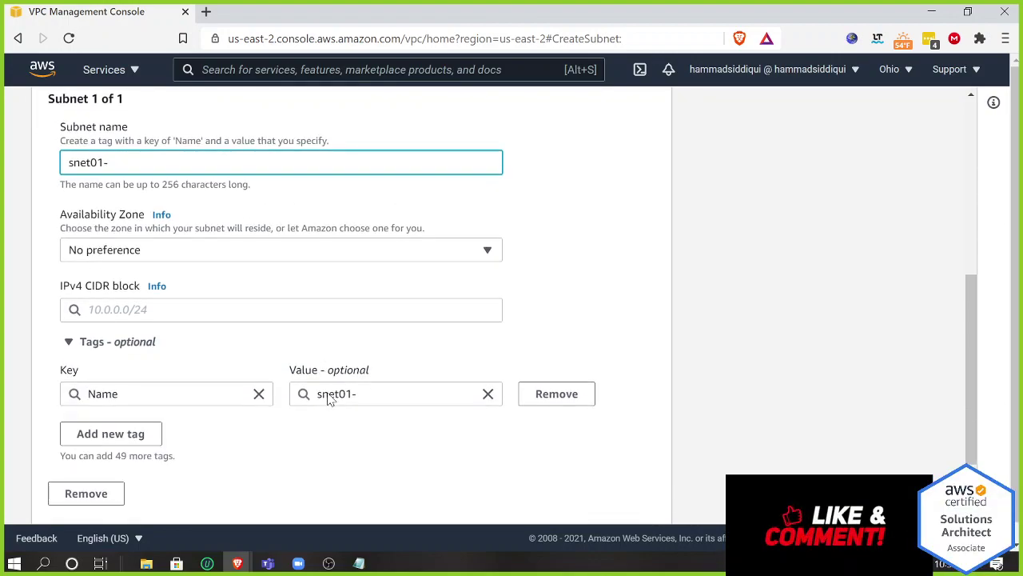
pyautogui.click(327, 253)
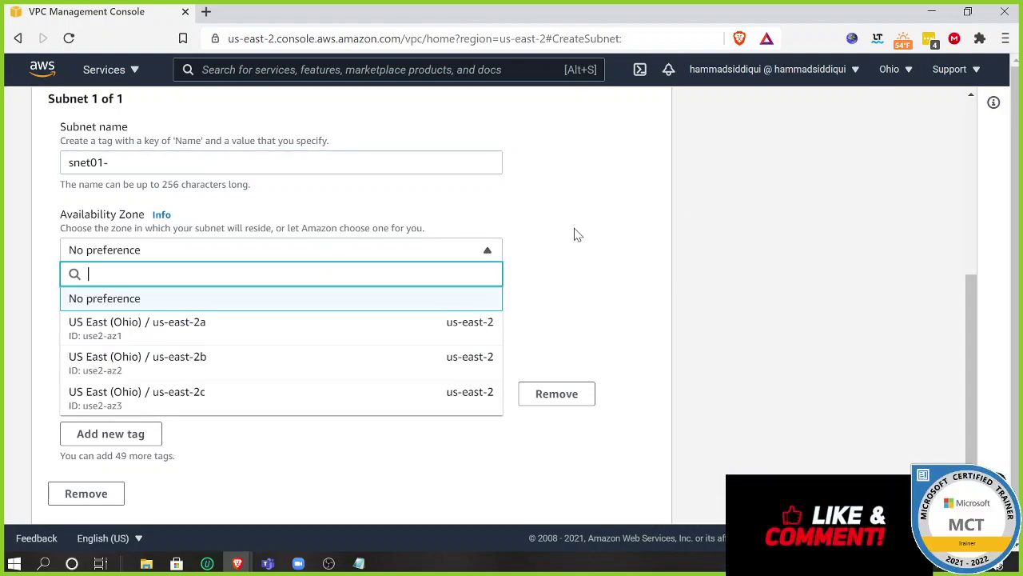
pyautogui.click(362, 333)
pyautogui.click(269, 309)
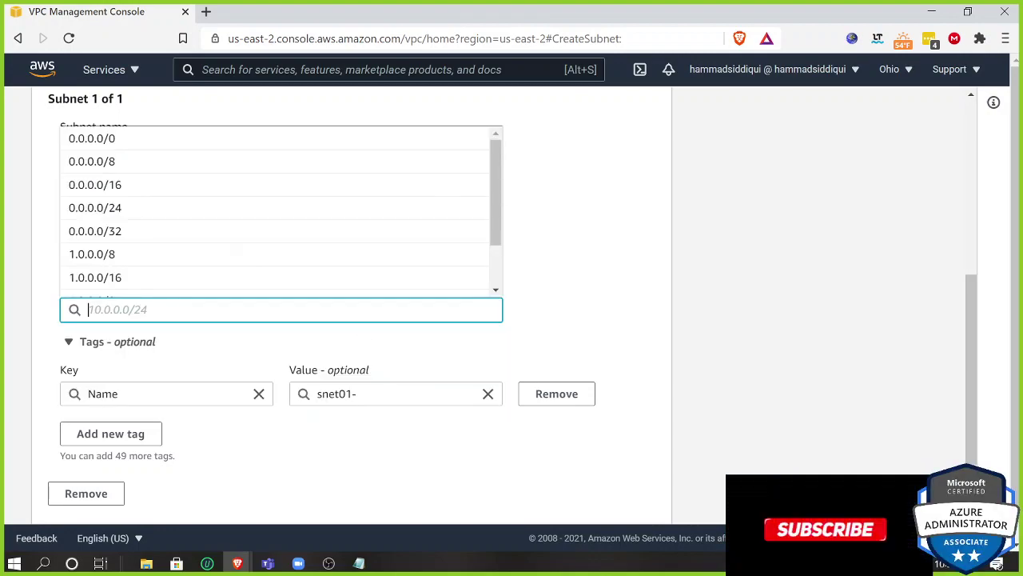
pyautogui.write('10.0')
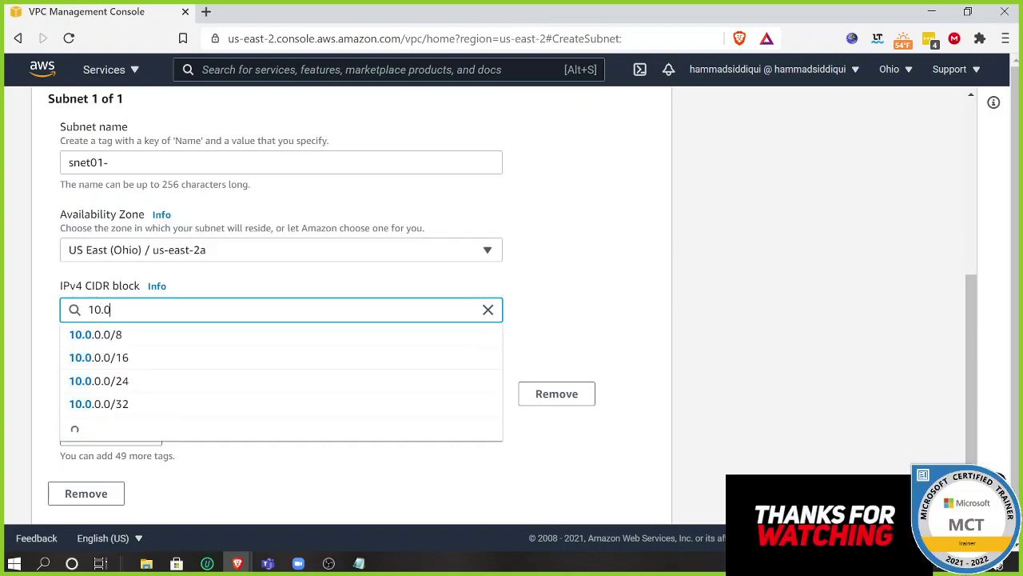
pyautogui.write('.0')
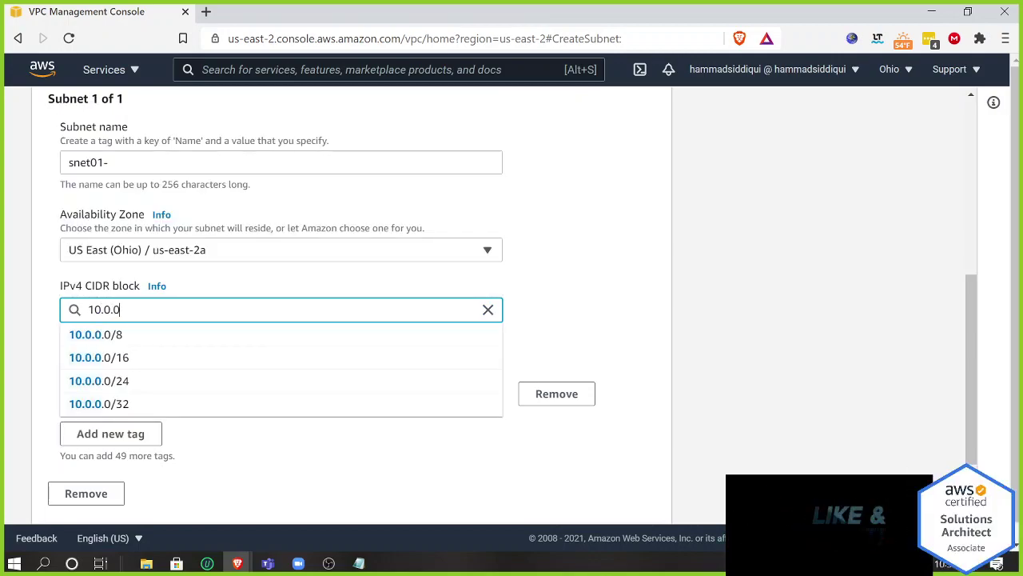
pyautogui.press('BackSpace')
pyautogui.write('1.0')
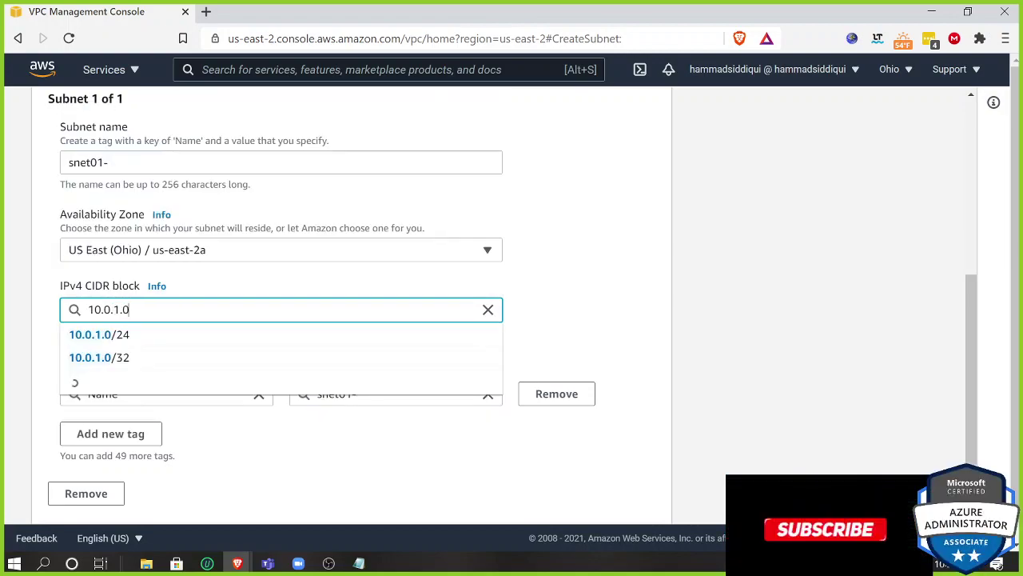
pyautogui.write('/24')
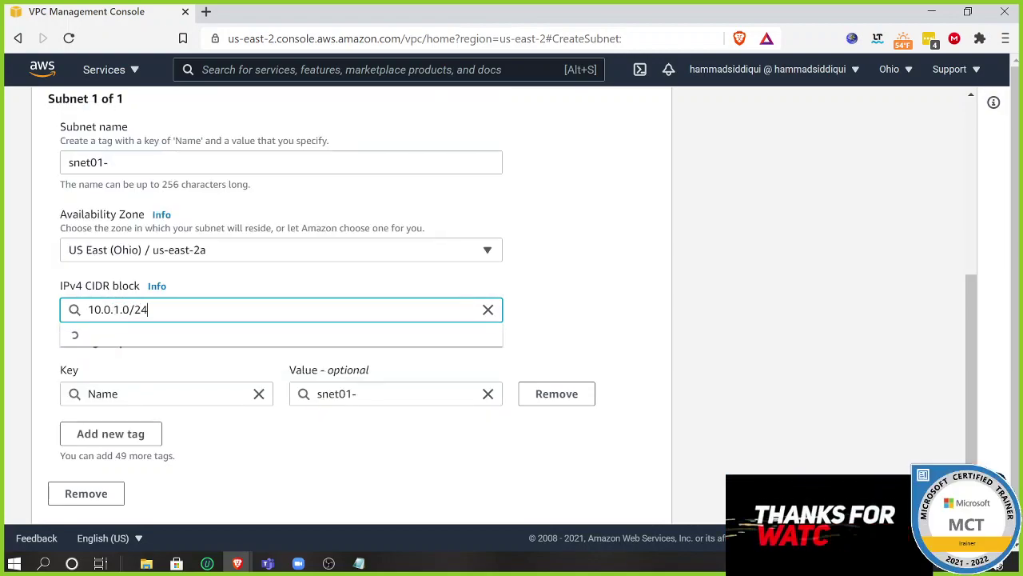
pyautogui.click(160, 342)
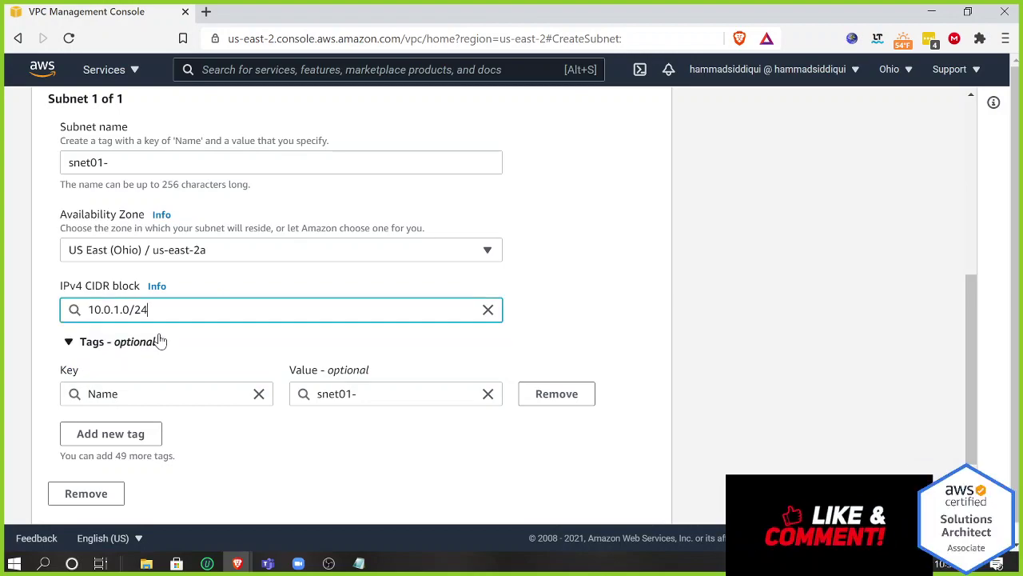
# Complete Subnet 1's name as snet01-us-east-2a-10.0.1.0
pyautogui.scroll(1, 213, 288)
pyautogui.click(108, 242)
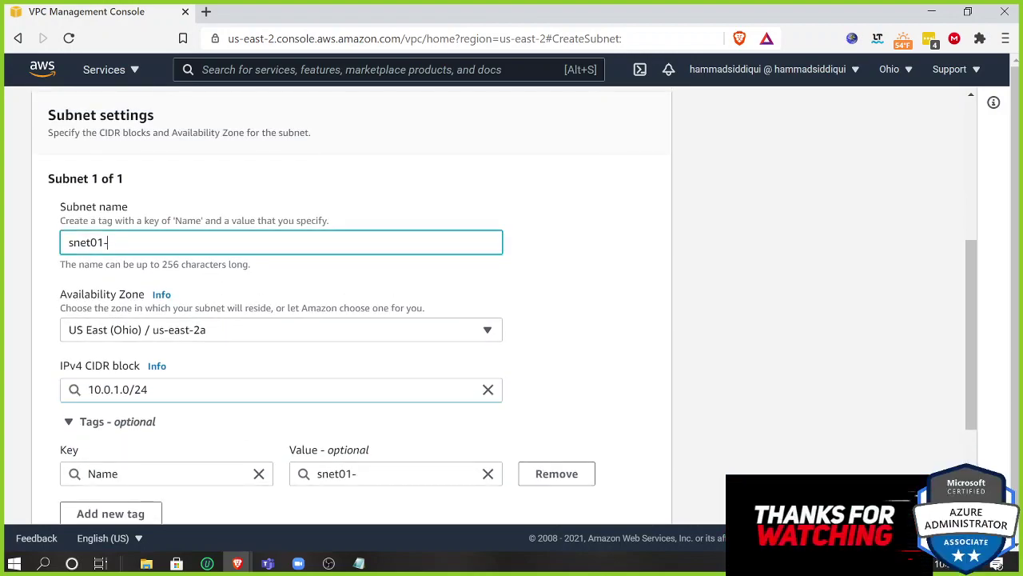
pyautogui.write('us')
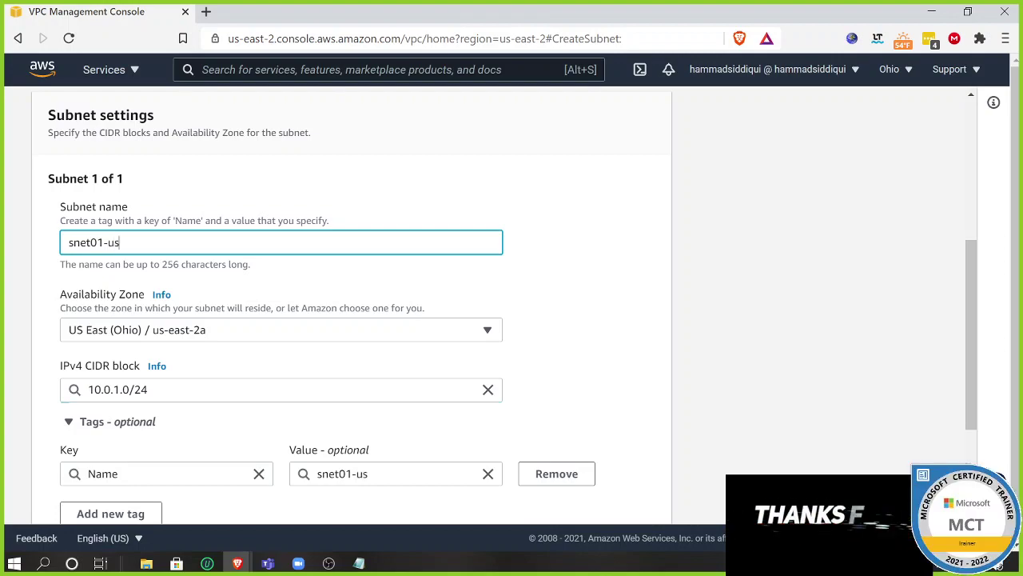
pyautogui.write('-east')
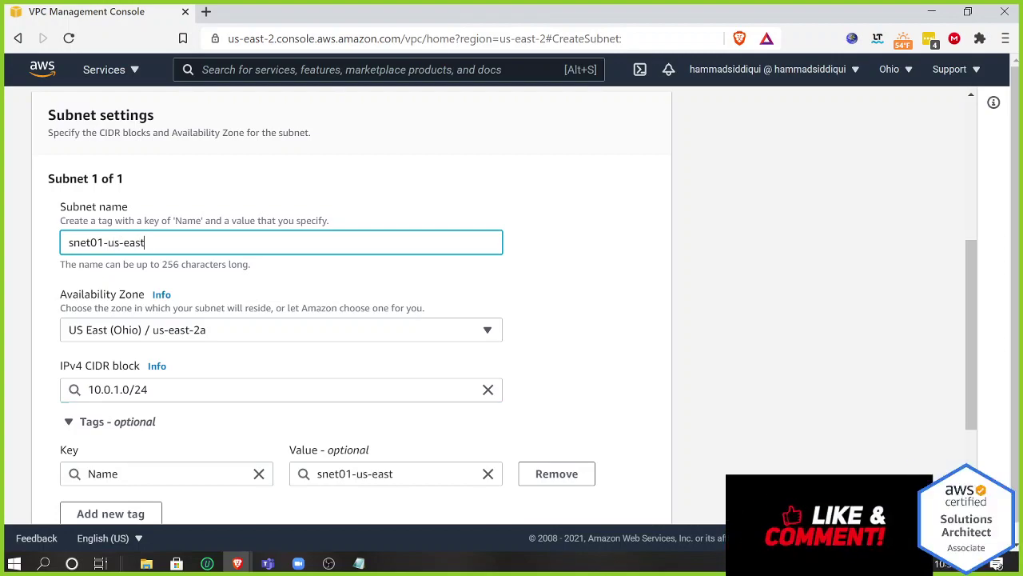
pyautogui.write('-2a-')
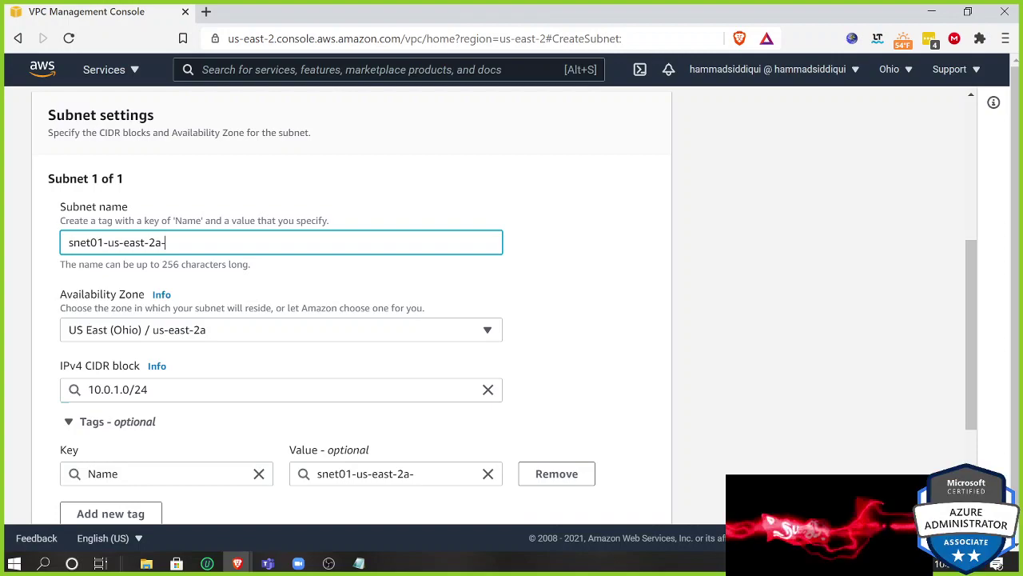
pyautogui.write('10.0.1.0')
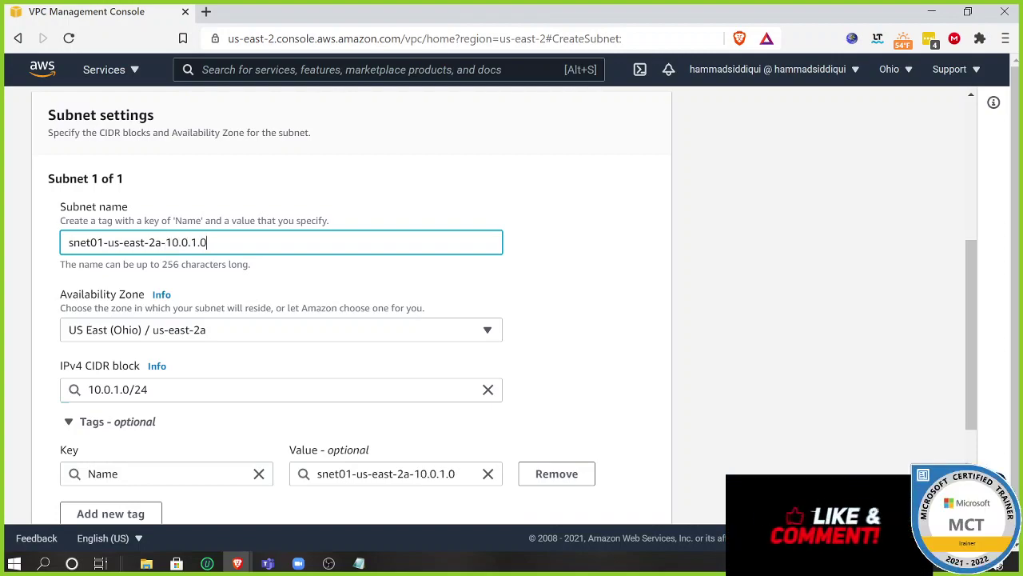
pyautogui.scroll(-2, 480, 339)
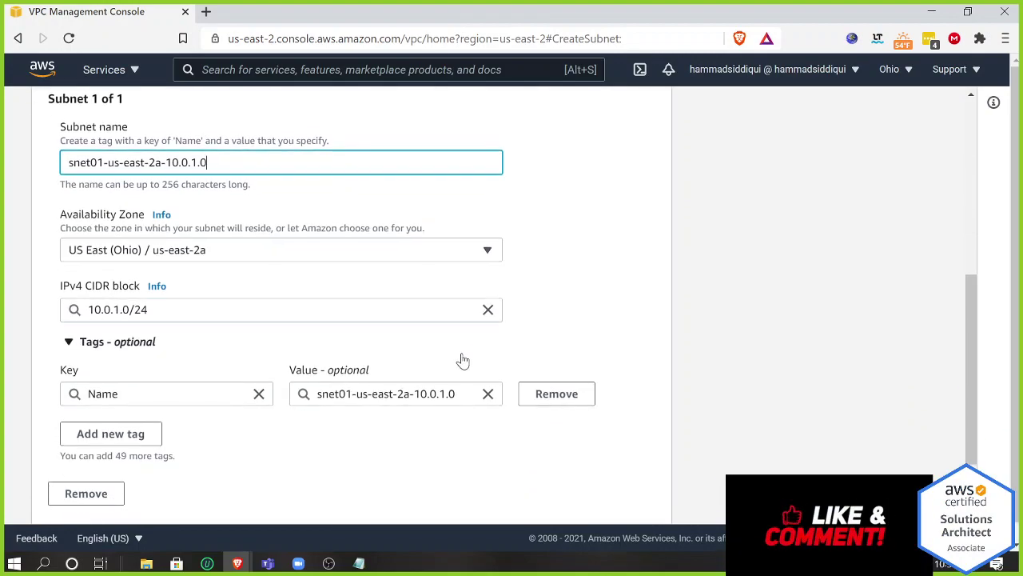
# Add a second subnet entry and start its name with 'snet-'
pyautogui.click(84, 440)
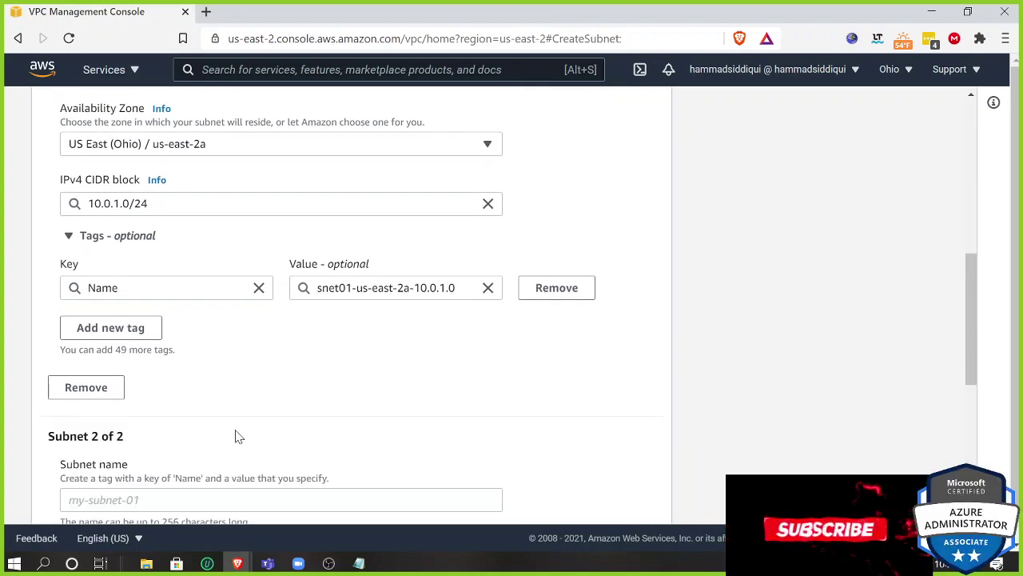
pyautogui.scroll(-2, 241, 436)
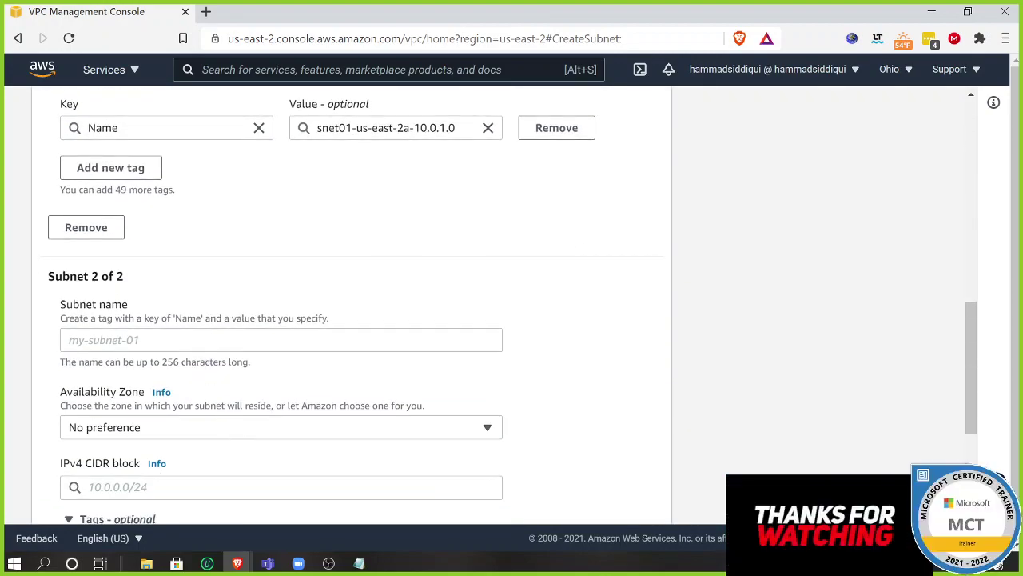
pyautogui.click(215, 340)
pyautogui.write('snet')
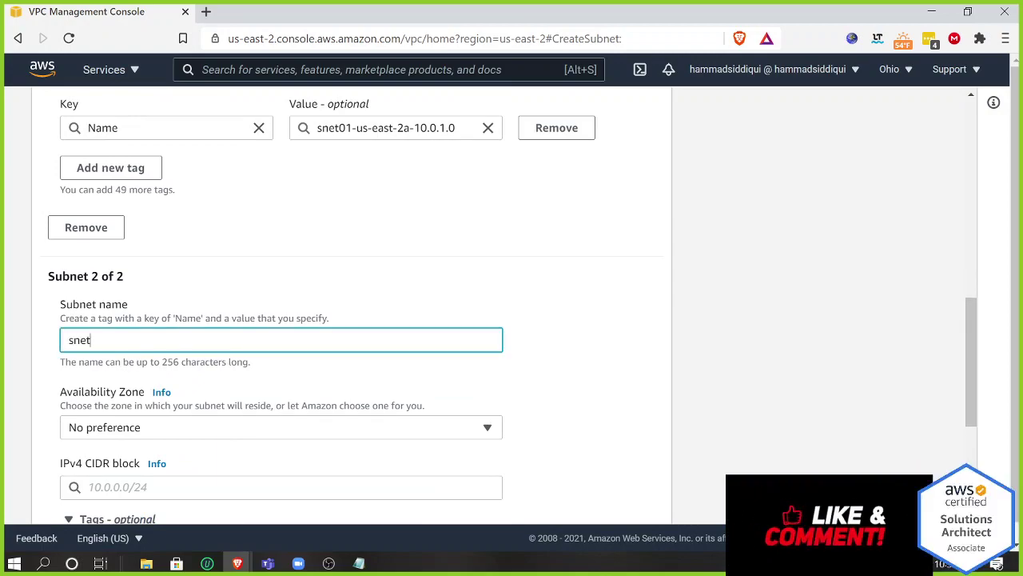
pyautogui.write('-')
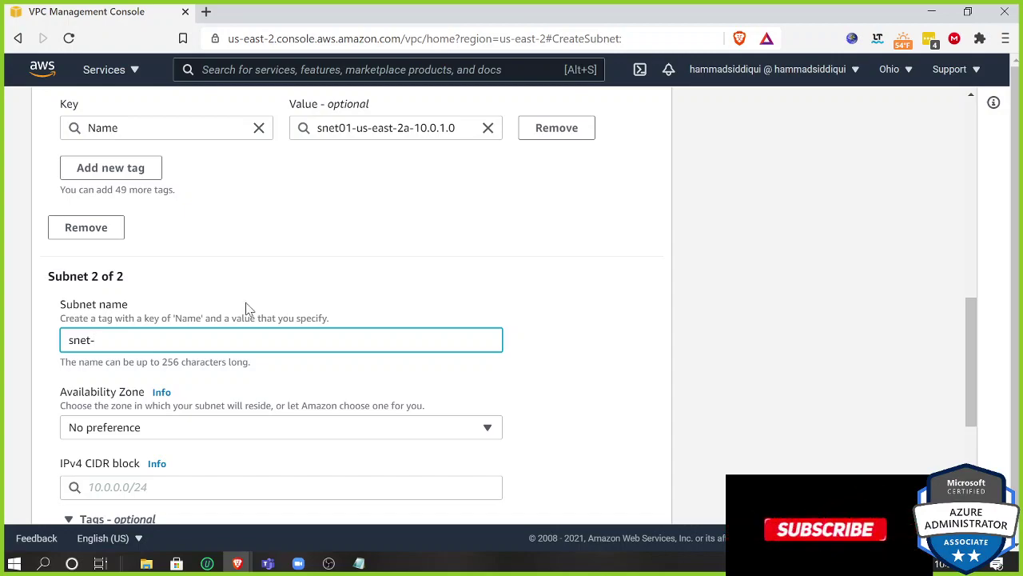
pyautogui.scroll(4, 250, 308)
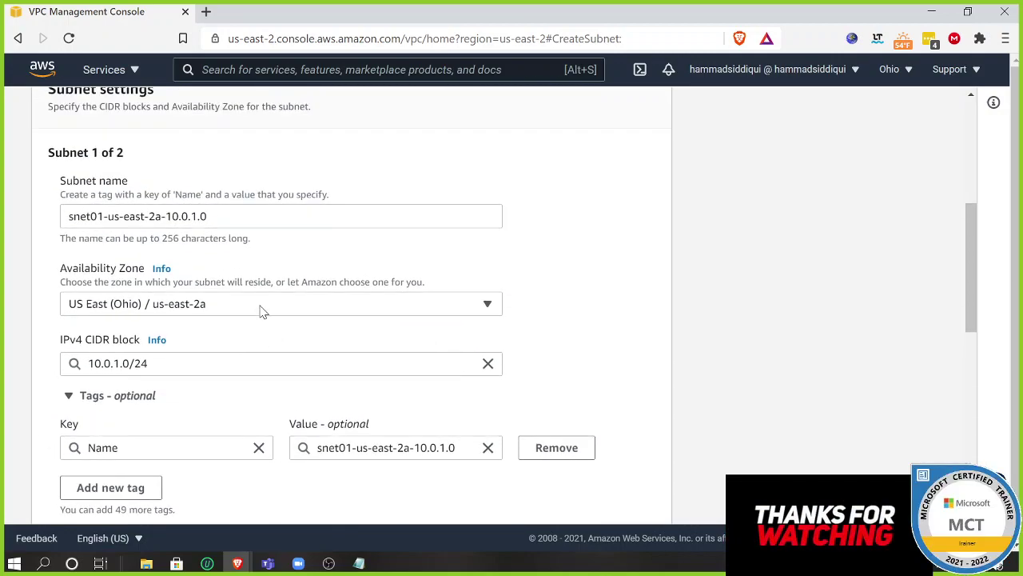
pyautogui.scroll(1, 264, 312)
pyautogui.scroll(3, 264, 312)
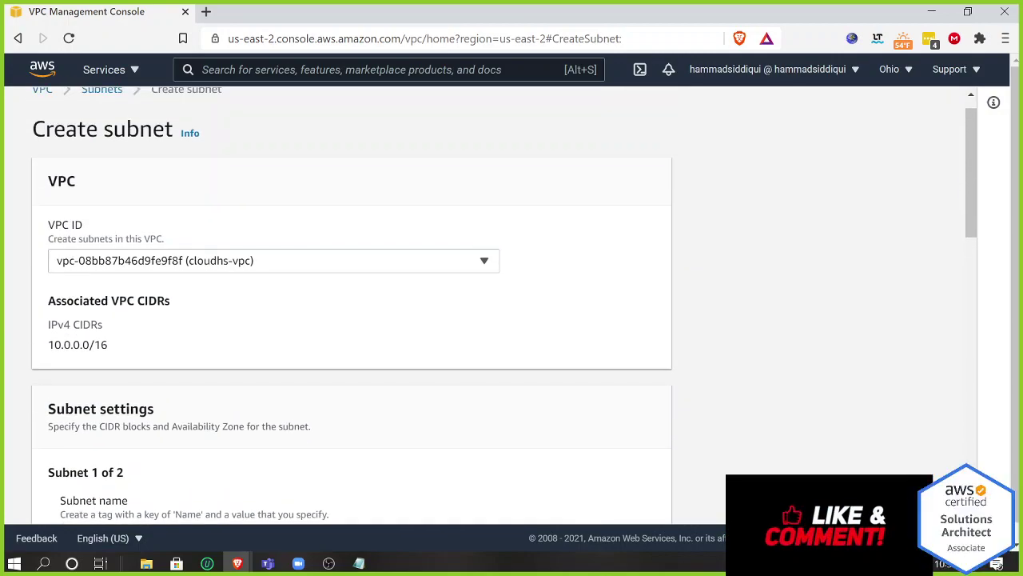
pyautogui.scroll(-3, 263, 312)
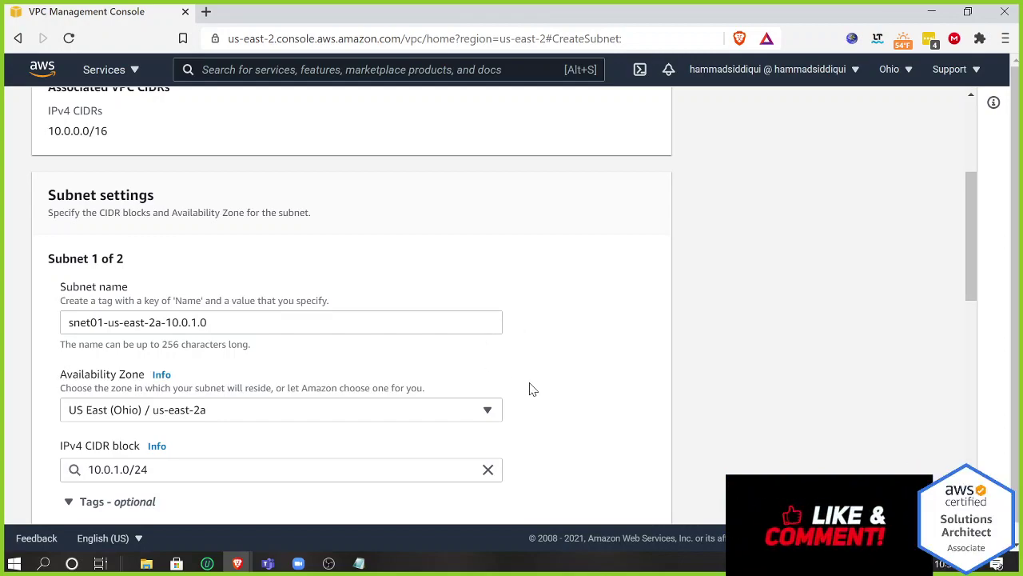
# Highlight the Availability Zone explanation about letting Amazon choose the zone
pyautogui.moveTo(59, 389); pyautogui.dragTo(172, 389)
pyautogui.click(175, 388)
pyautogui.moveTo(251, 382); pyautogui.dragTo(429, 389)
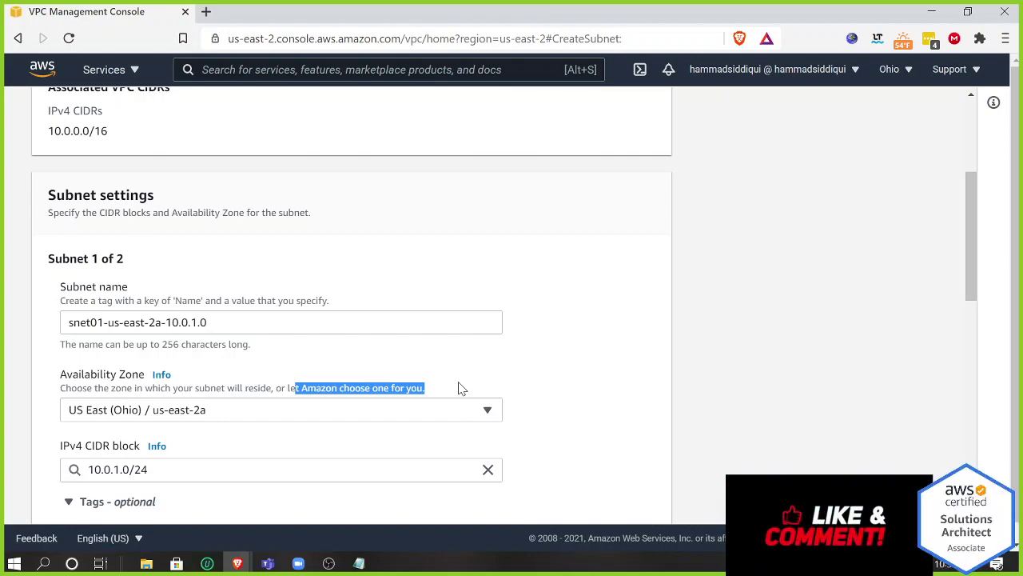
pyautogui.scroll(-2, 651, 377)
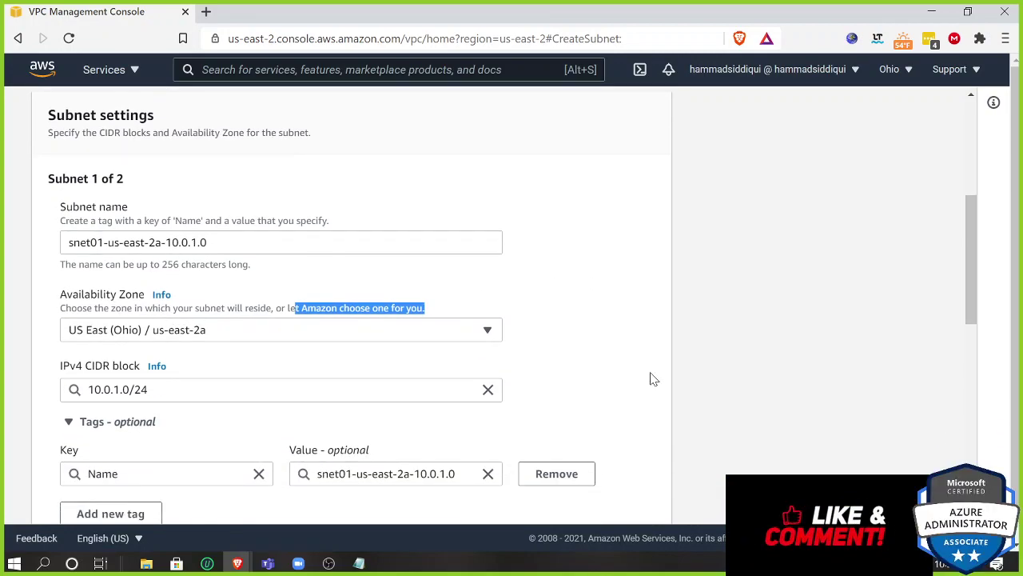
pyautogui.scroll(-1, 651, 377)
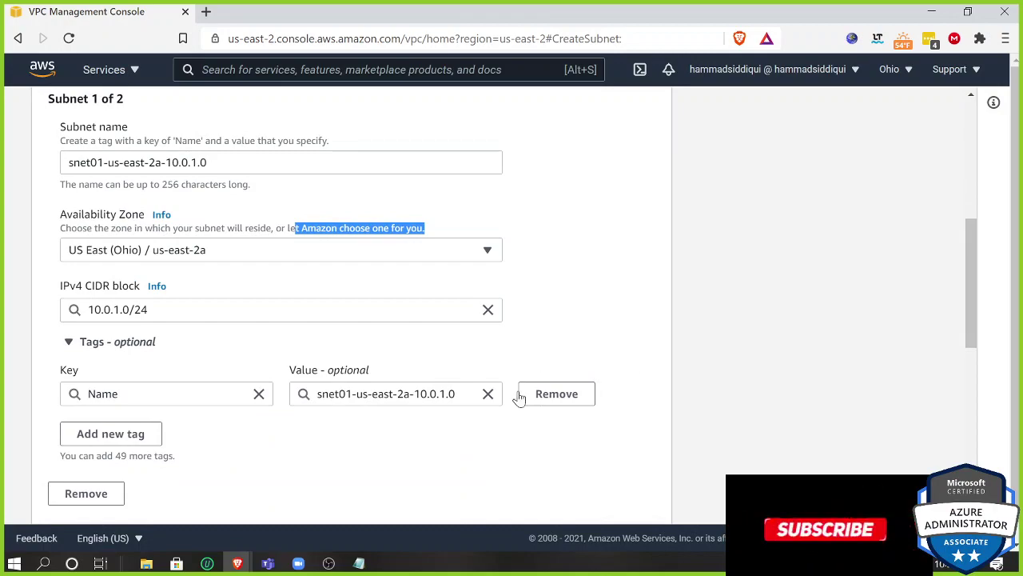
pyautogui.scroll(-3, 500, 427)
pyautogui.scroll(-1, 499, 428)
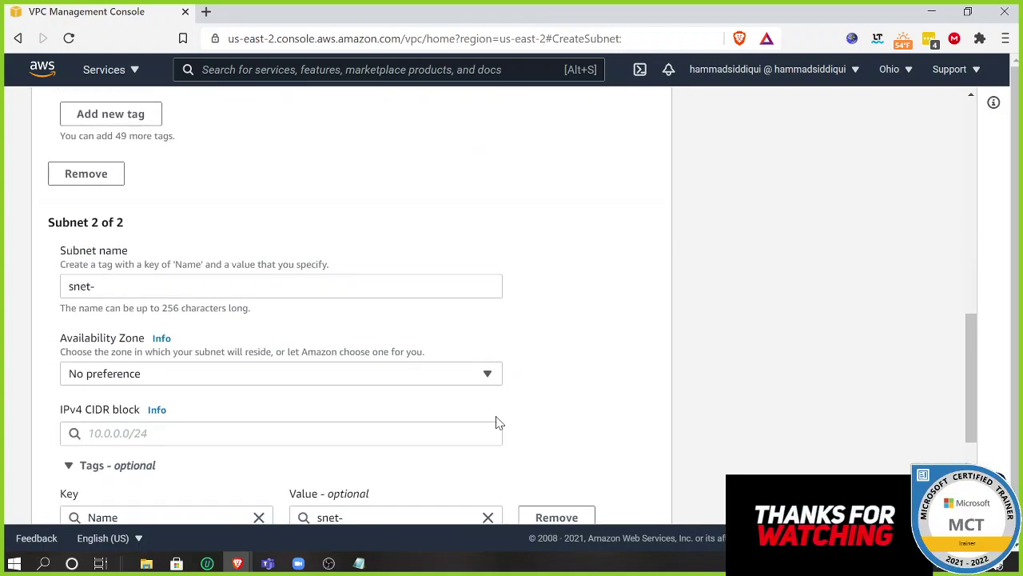
pyautogui.click(431, 376)
# Set Subnet 2's zone to us-east-2b and type 'us-east-2' into its name
pyautogui.click(372, 320)
pyautogui.click(94, 286)
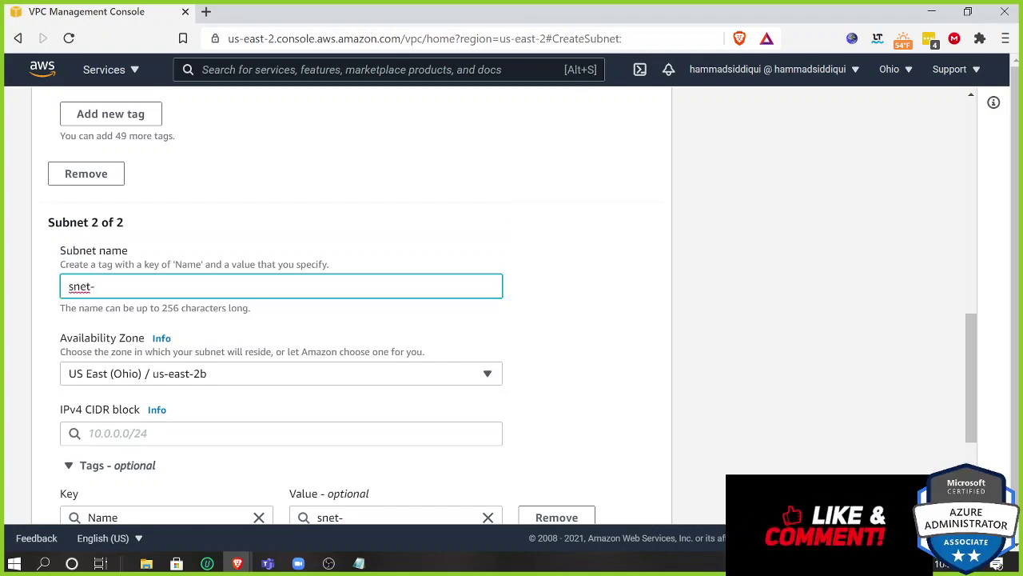
pyautogui.write('us-east-2')
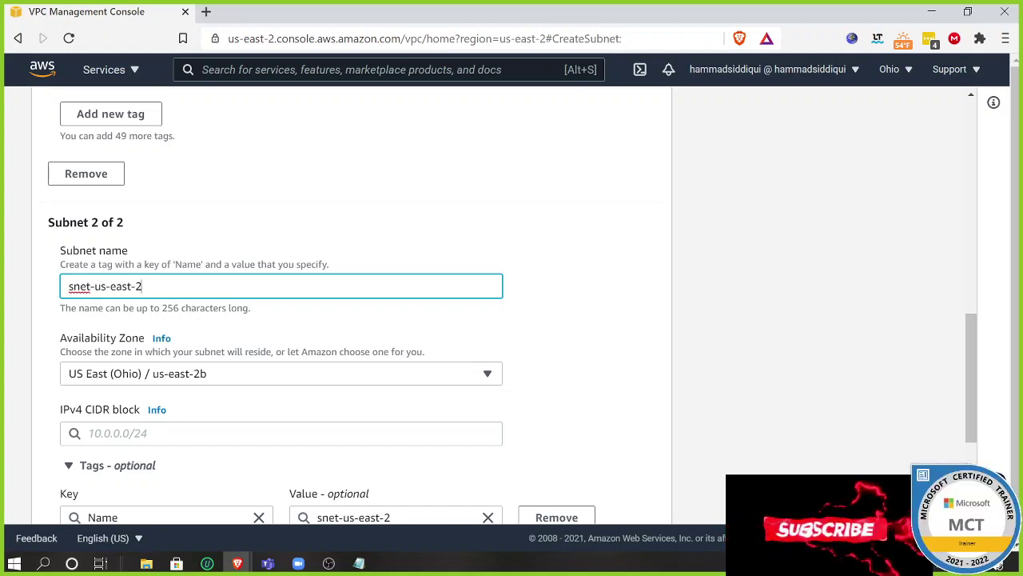
# Correct Subnet 2's name to snet-us-east-2b-10.0.2.0
pyautogui.write('10')
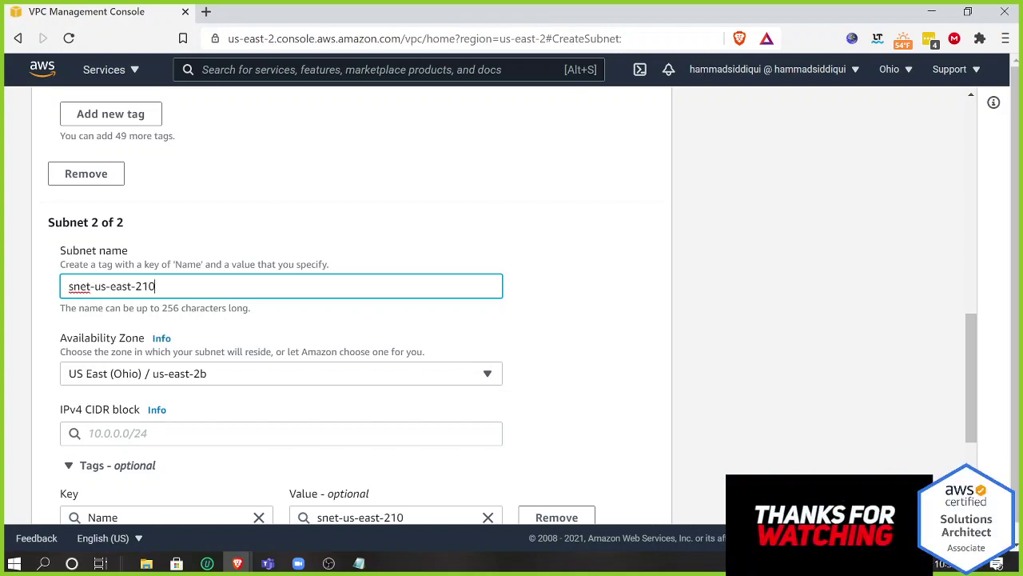
pyautogui.press('BackSpace')
pyautogui.press('BackSpace')
pyautogui.write('-10.0.0')
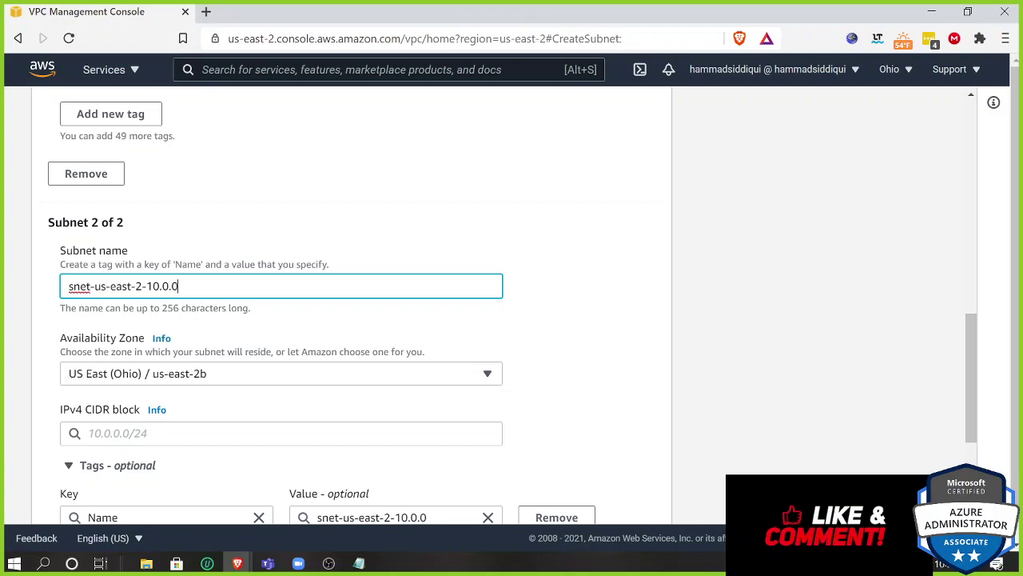
pyautogui.press('BackSpace')
pyautogui.write('2.0/')
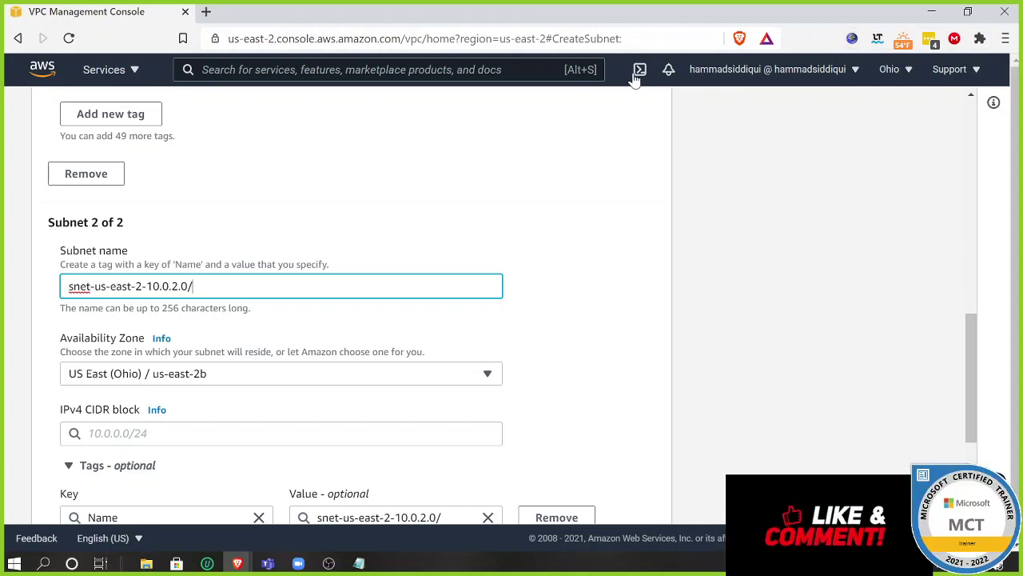
pyautogui.click(553, 71)
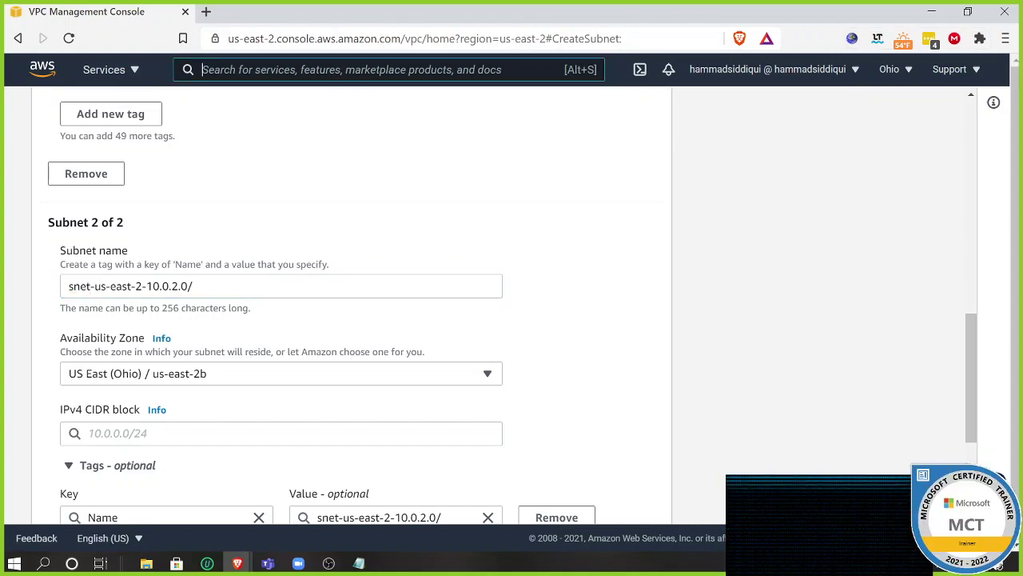
pyautogui.click(115, 287)
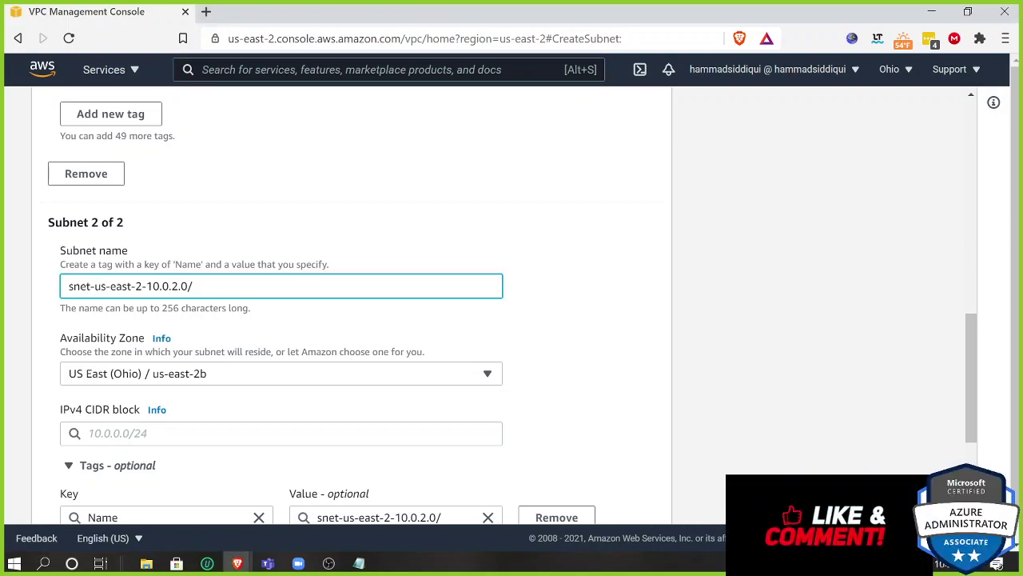
pyautogui.press('BackSpace')
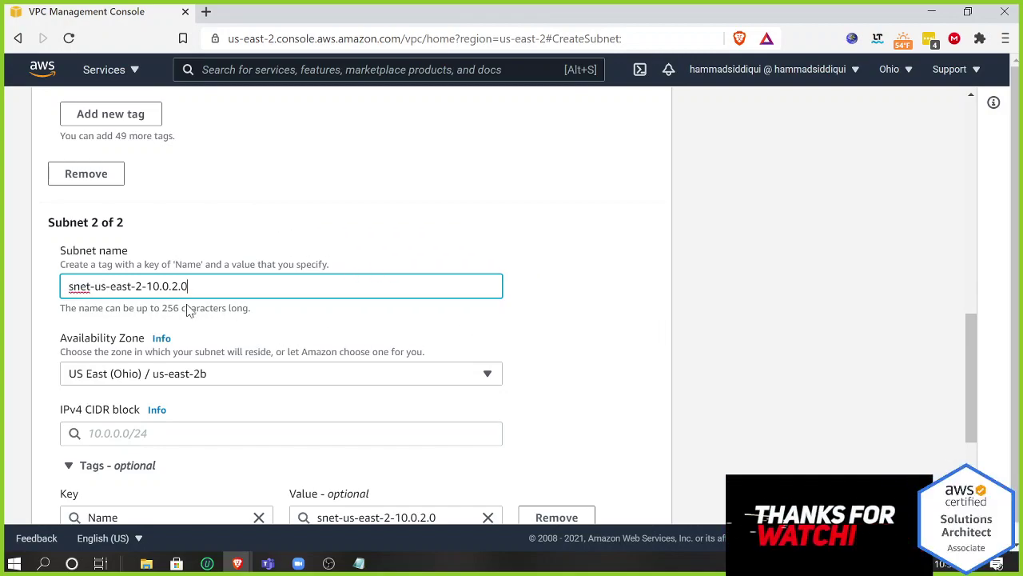
pyautogui.write('b')
# Give Subnet 2 the IPv4 CIDR block 10.0.2.0/24
pyautogui.scroll(-1, 521, 301)
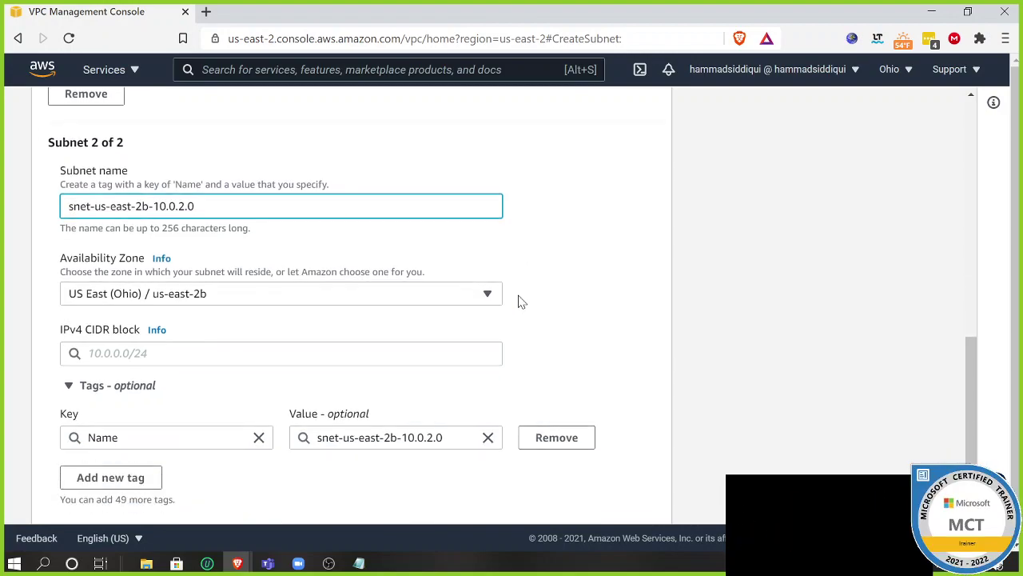
pyautogui.click(280, 353)
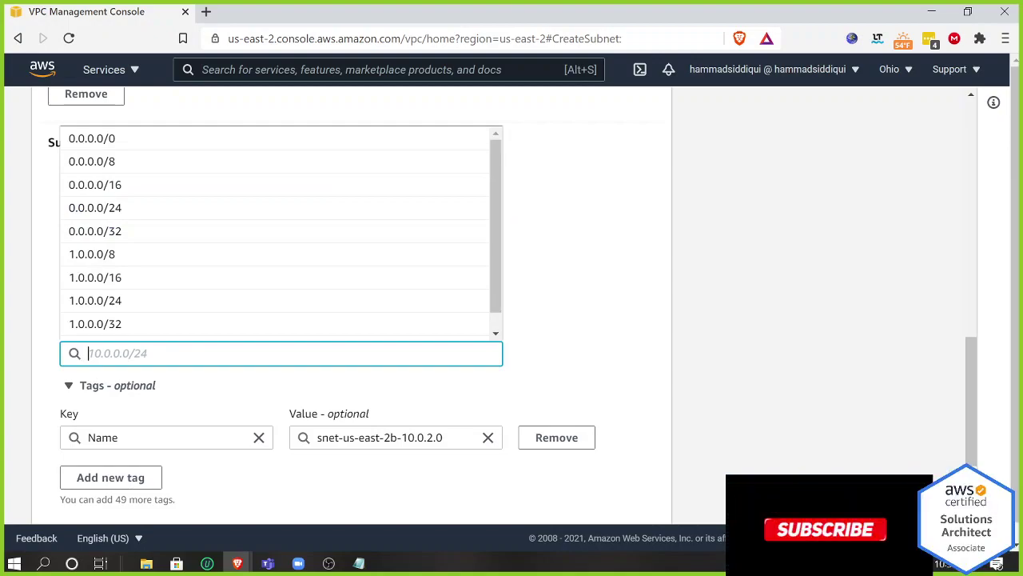
pyautogui.write('10.0.2.')
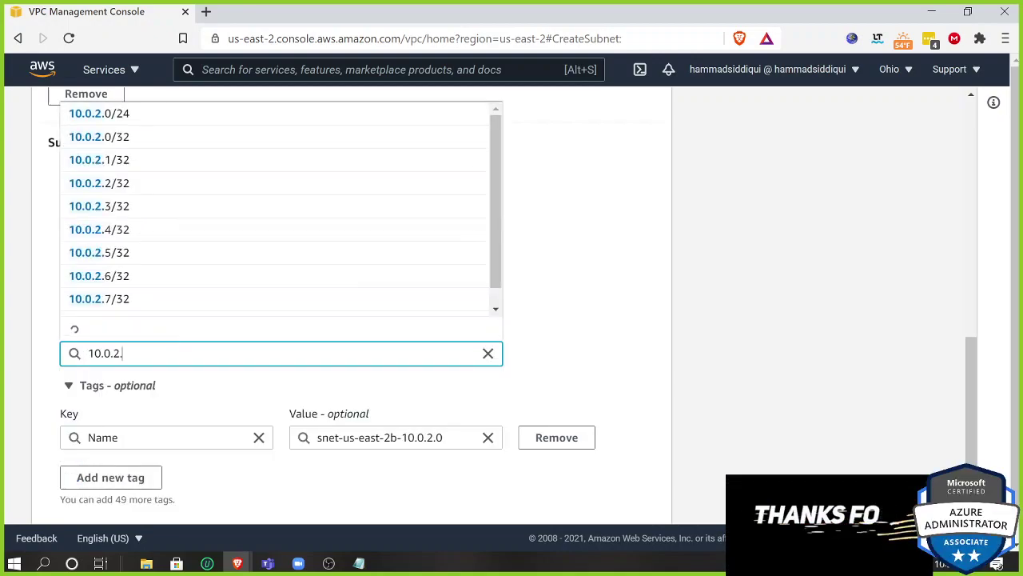
pyautogui.write('0')
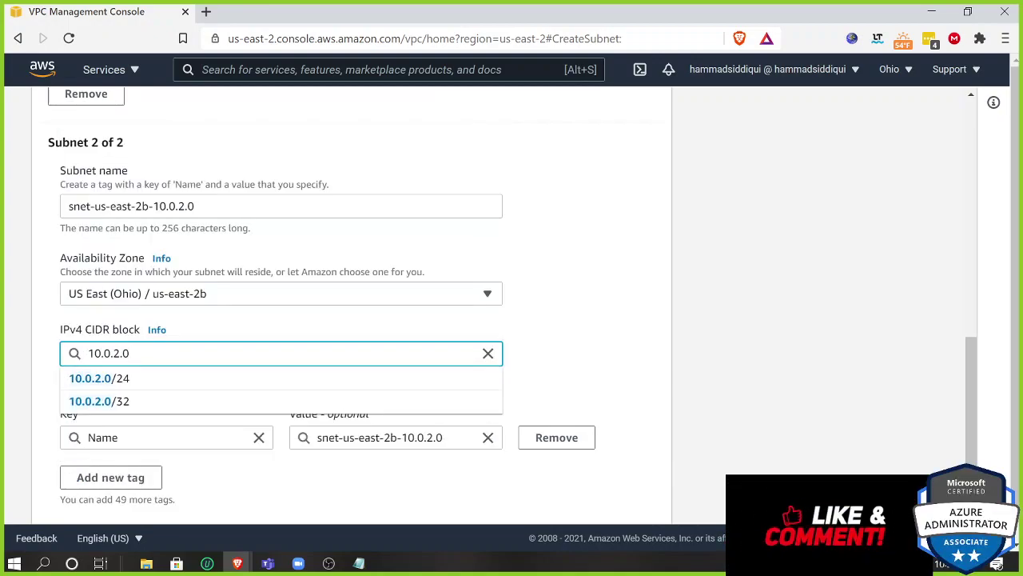
pyautogui.click(389, 377)
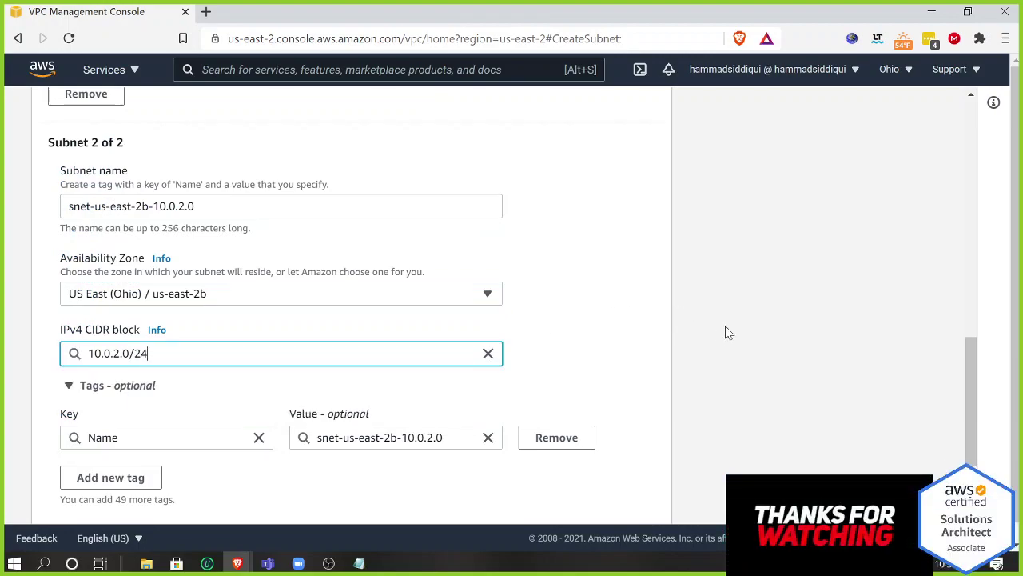
pyautogui.scroll(-3, 731, 334)
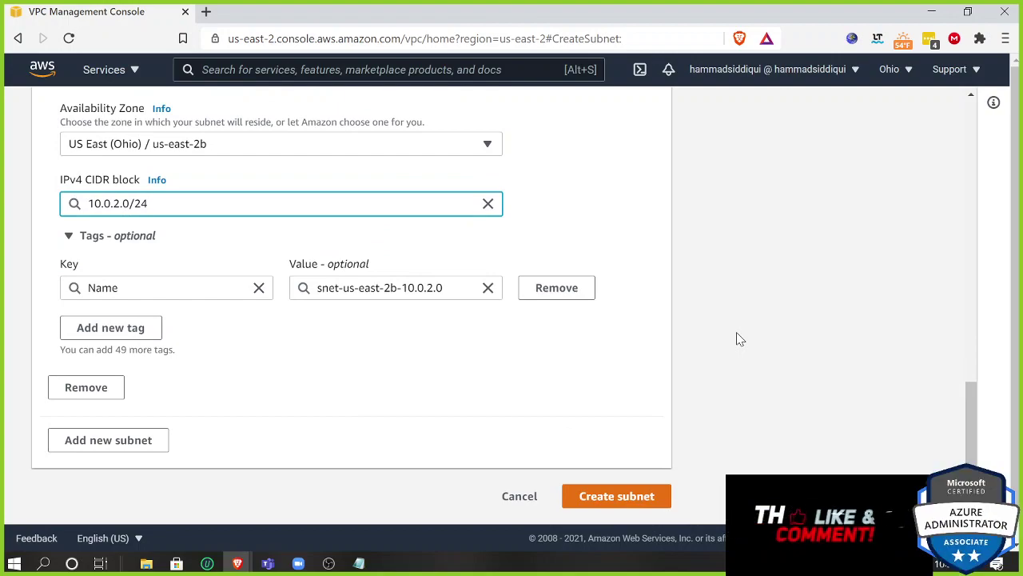
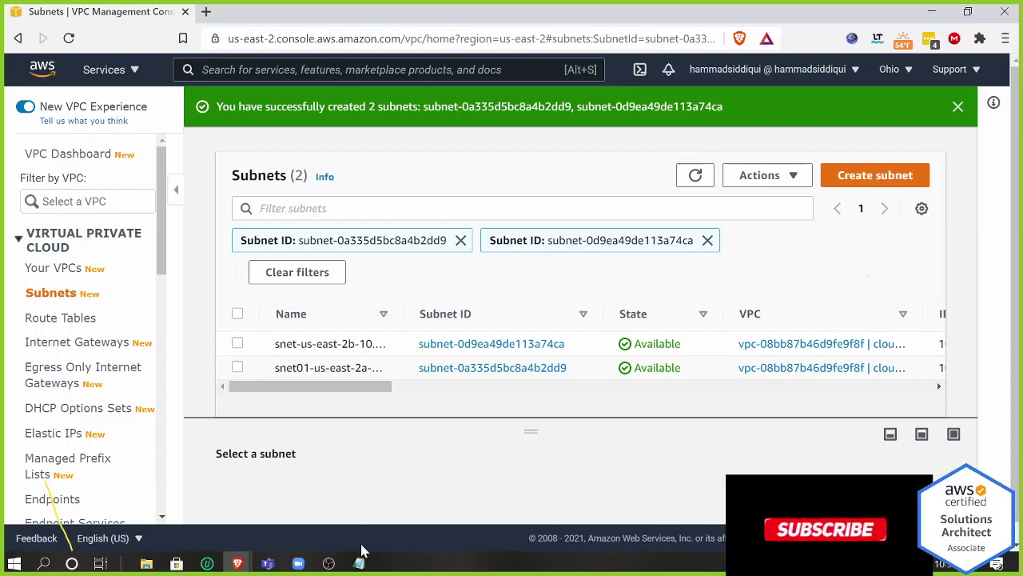
# Add a '- Route' line directly beneath '- Subnet' in the Notepad lab notes
pyautogui.click(358, 563)
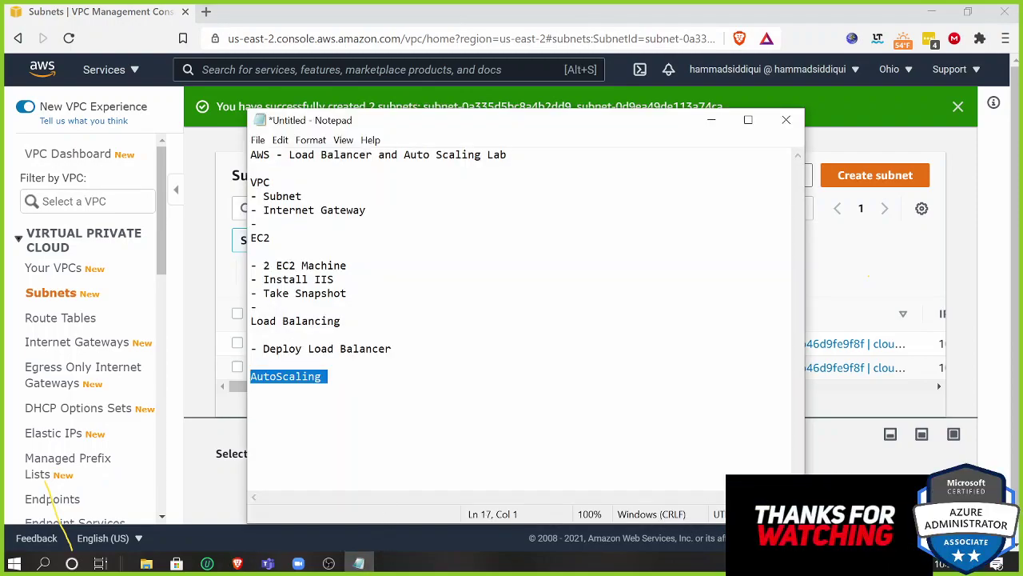
pyautogui.click(308, 196)
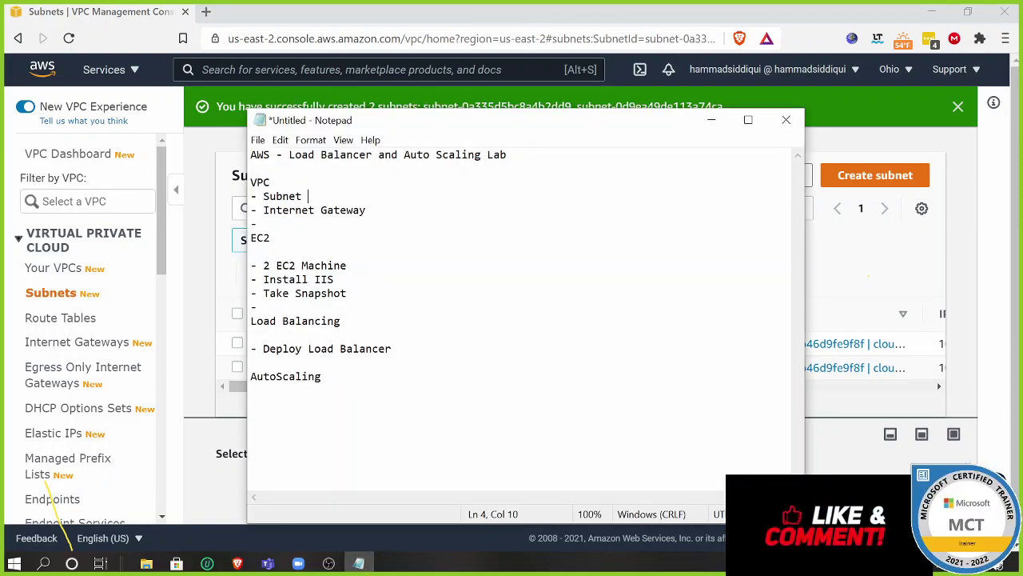
pyautogui.press('Return')
pyautogui.write('- ')
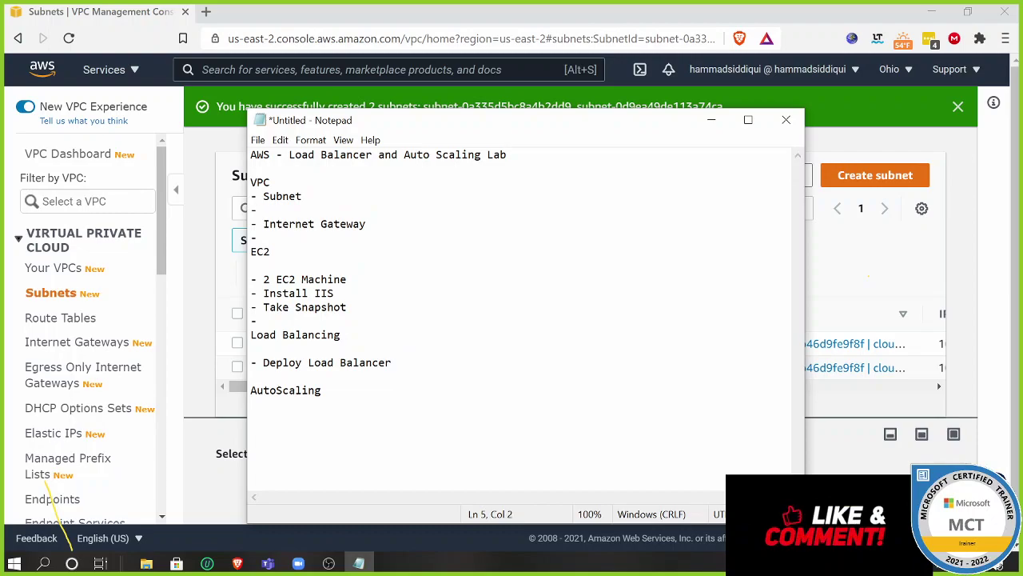
pyautogui.write('R')
pyautogui.press('BackSpace')
pyautogui.write('Route')
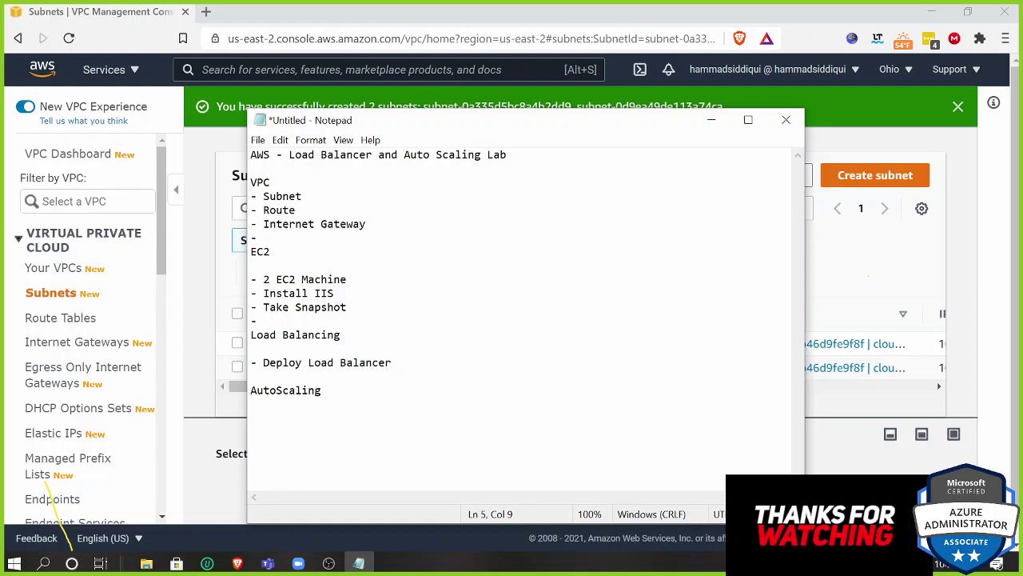
pyautogui.click(170, 262)
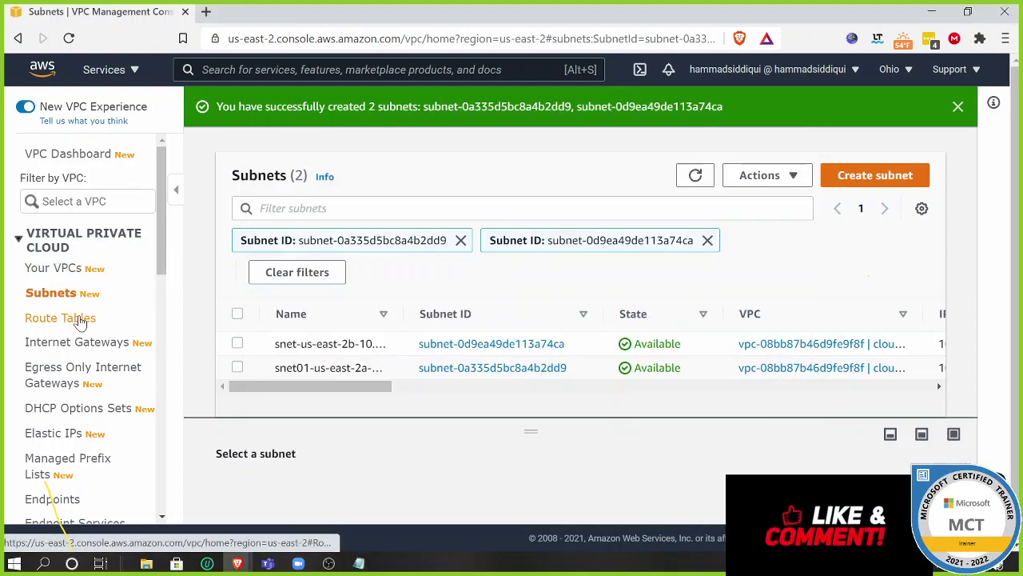
# Show the cloudhs-vpc main route table's subnet associations, with the Subnet ID column widened
pyautogui.click(77, 319)
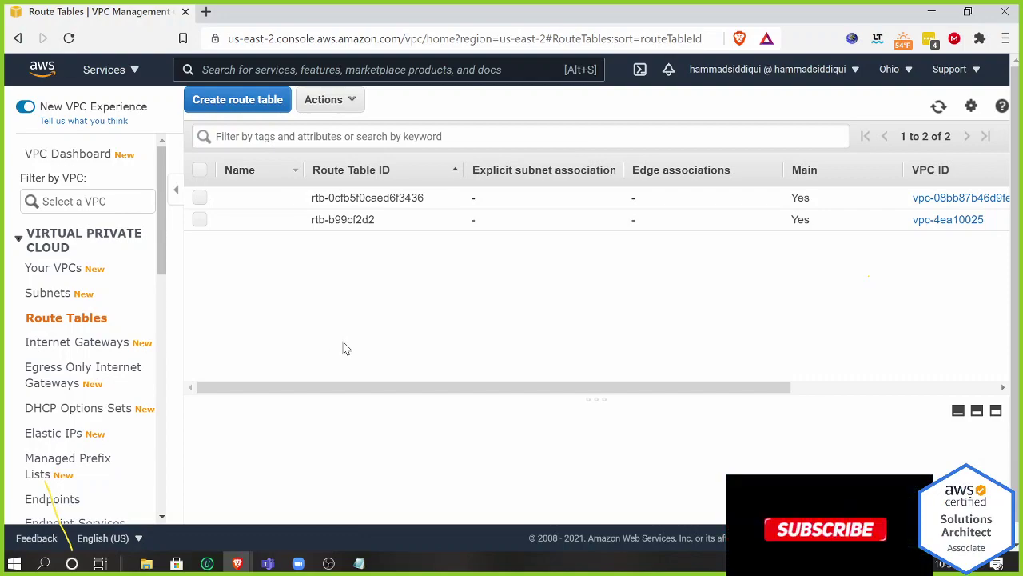
pyautogui.moveTo(324, 389); pyautogui.dragTo(541, 395)
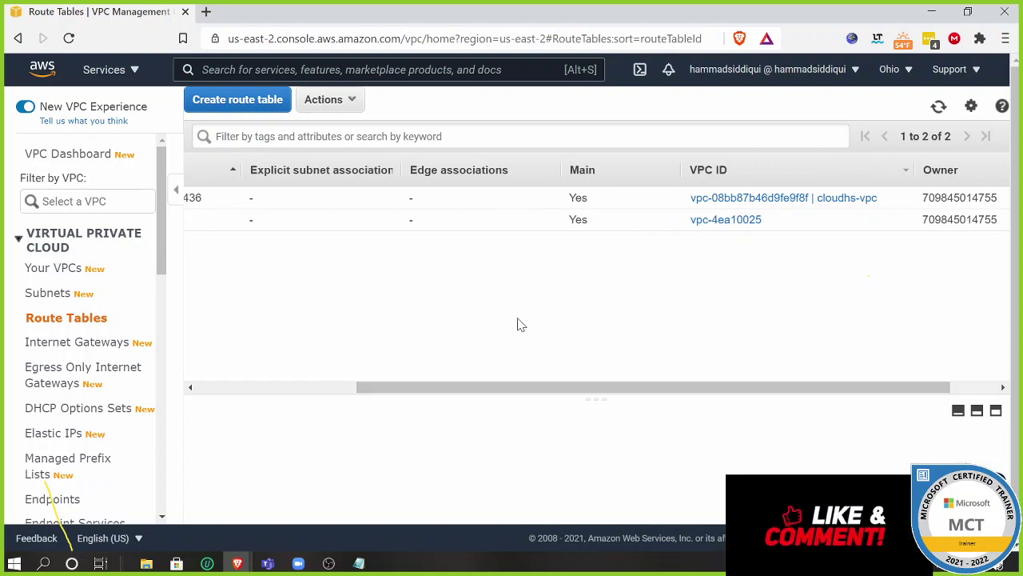
pyautogui.doubleClick(563, 202)
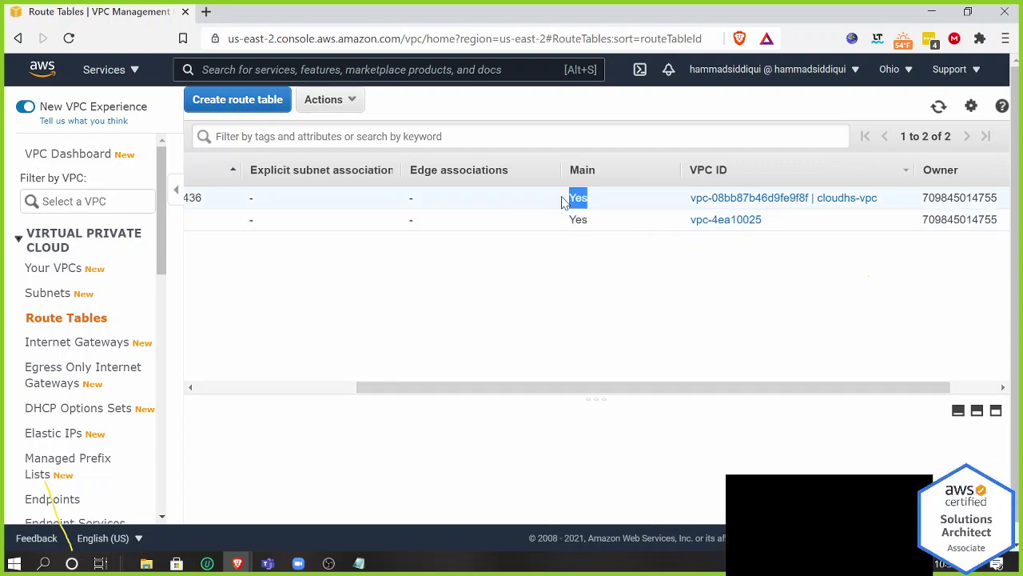
pyautogui.click(563, 203)
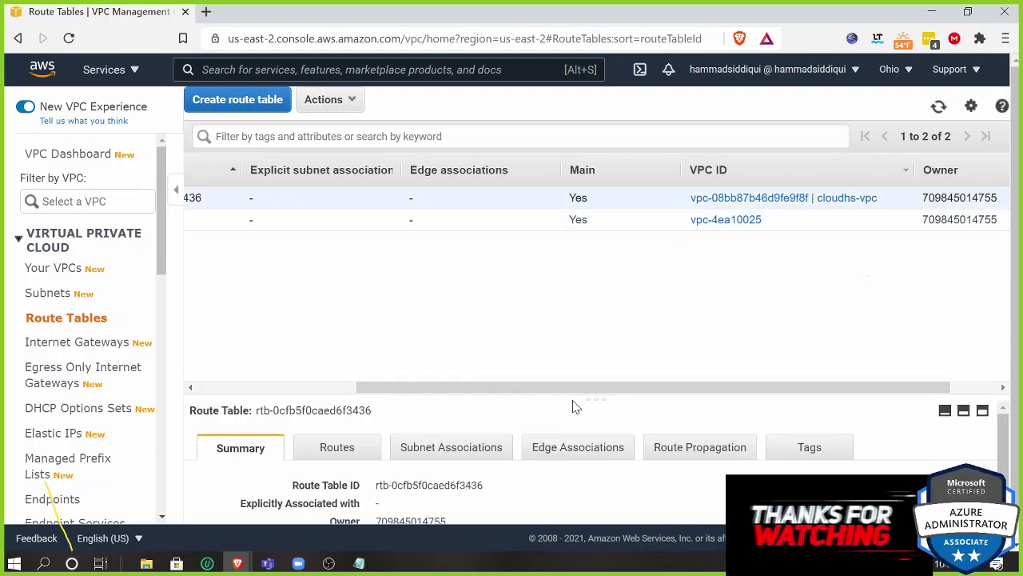
pyautogui.moveTo(594, 398); pyautogui.dragTo(564, 263)
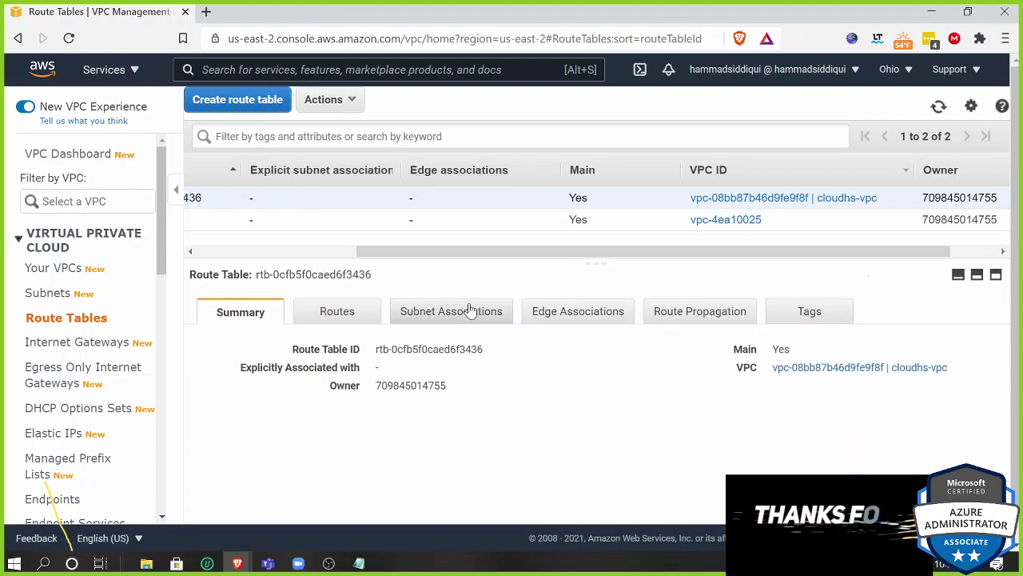
pyautogui.click(470, 310)
pyautogui.scroll(-2, 541, 377)
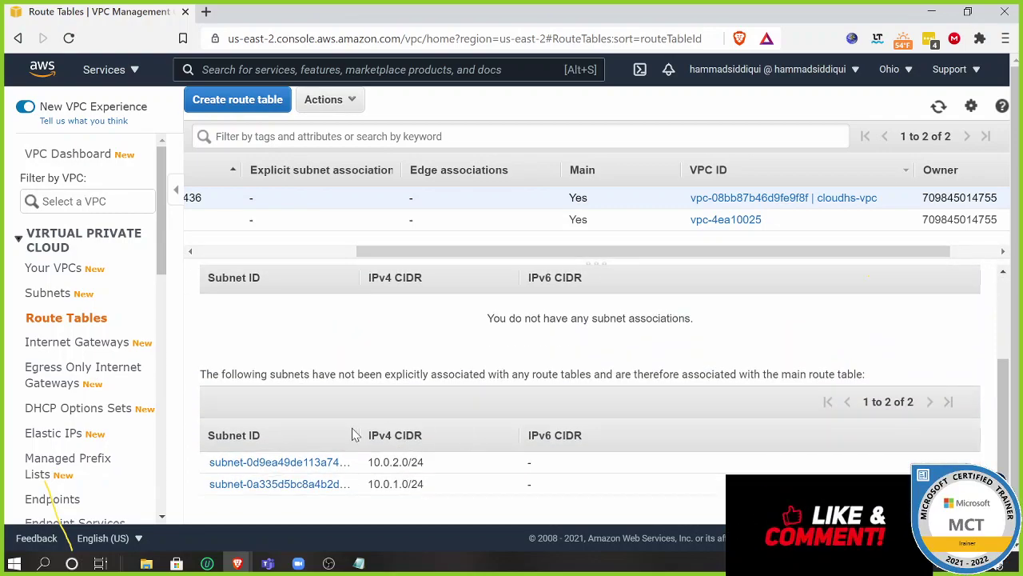
pyautogui.moveTo(359, 435); pyautogui.dragTo(534, 420)
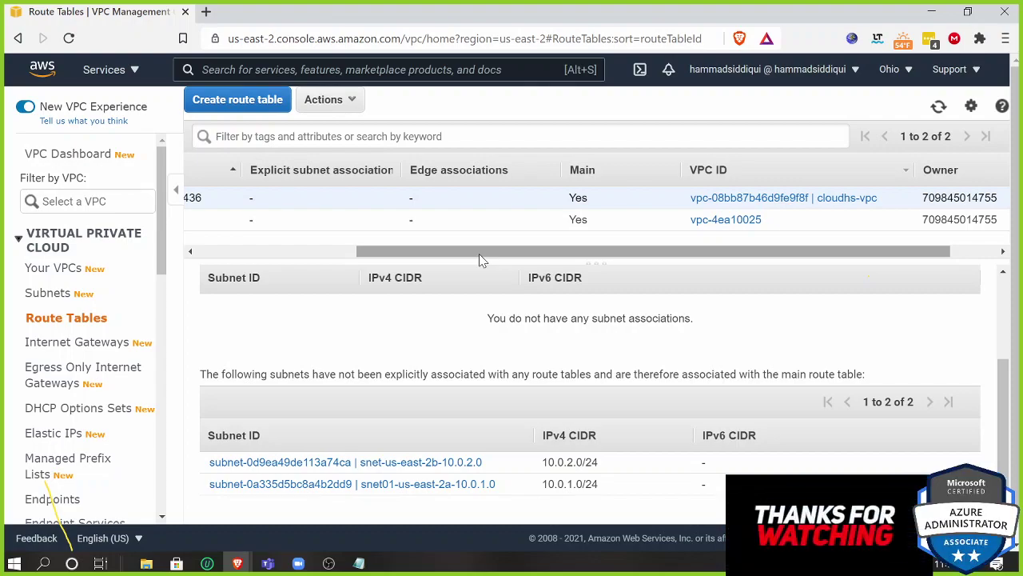
pyautogui.moveTo(479, 254); pyautogui.dragTo(295, 258)
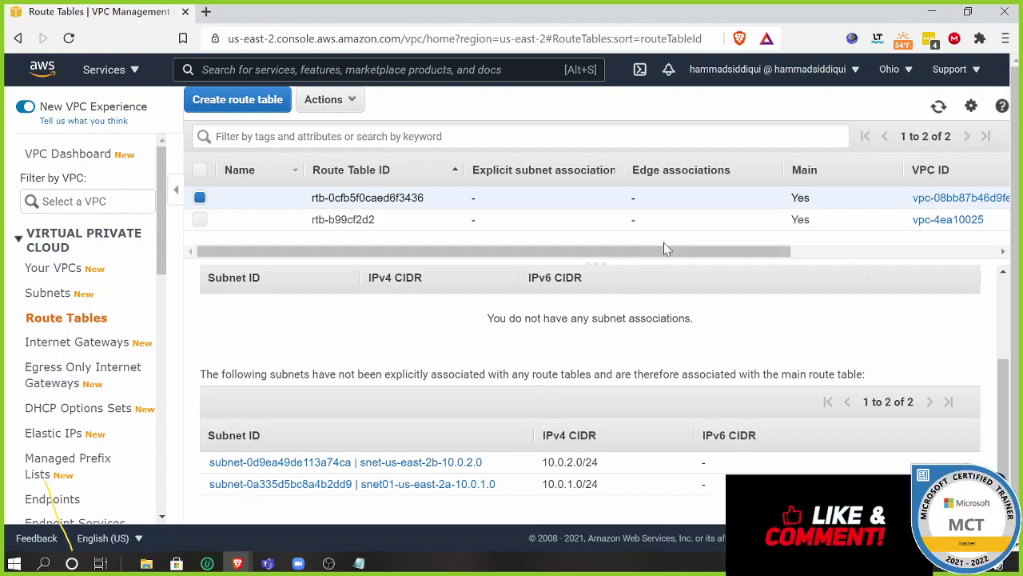
# Name the first (main) route table rt-private and widen the Name column
pyautogui.click(288, 196)
pyautogui.write('r')
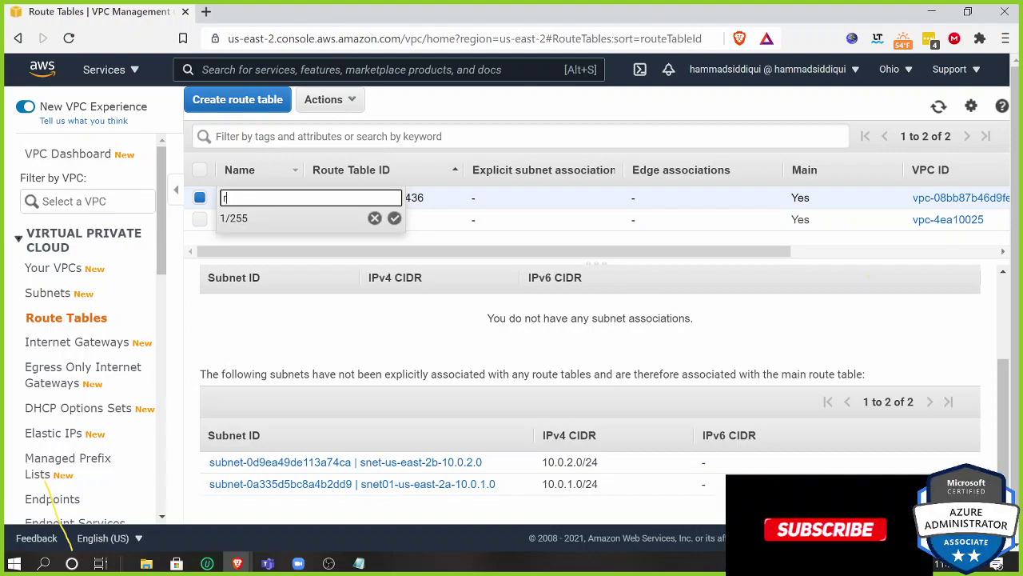
pyautogui.write('t-private')
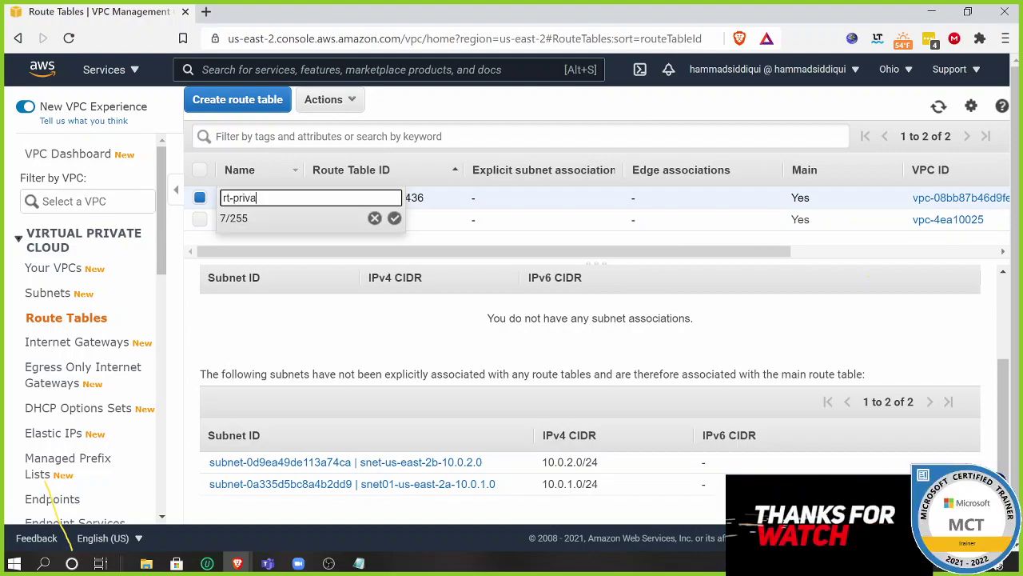
pyautogui.click(394, 218)
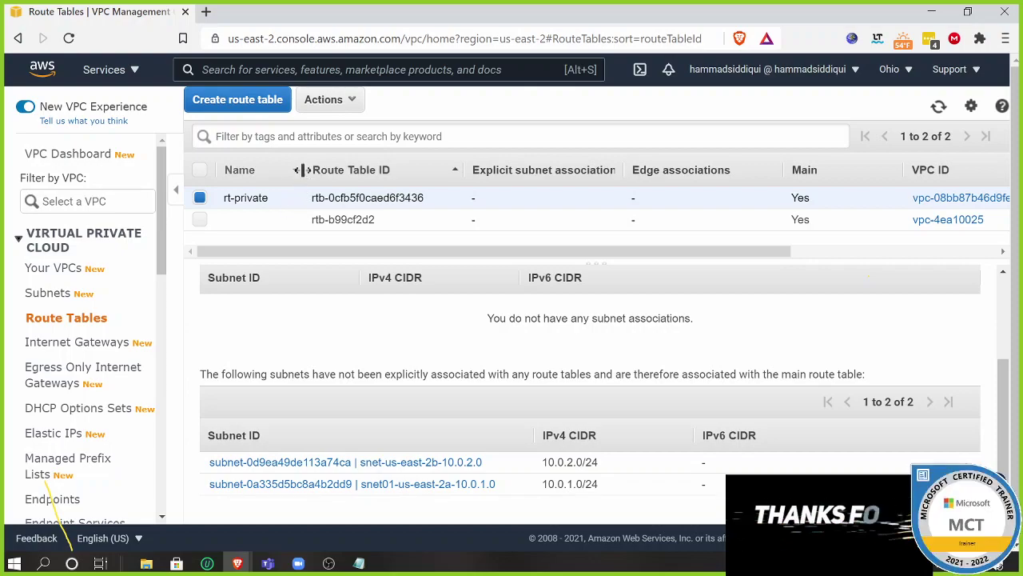
pyautogui.moveTo(302, 170)
pyautogui.mouseDown()
pyautogui.moveTo(346, 168)
pyautogui.moveTo(316, 169)
pyautogui.mouseUp()
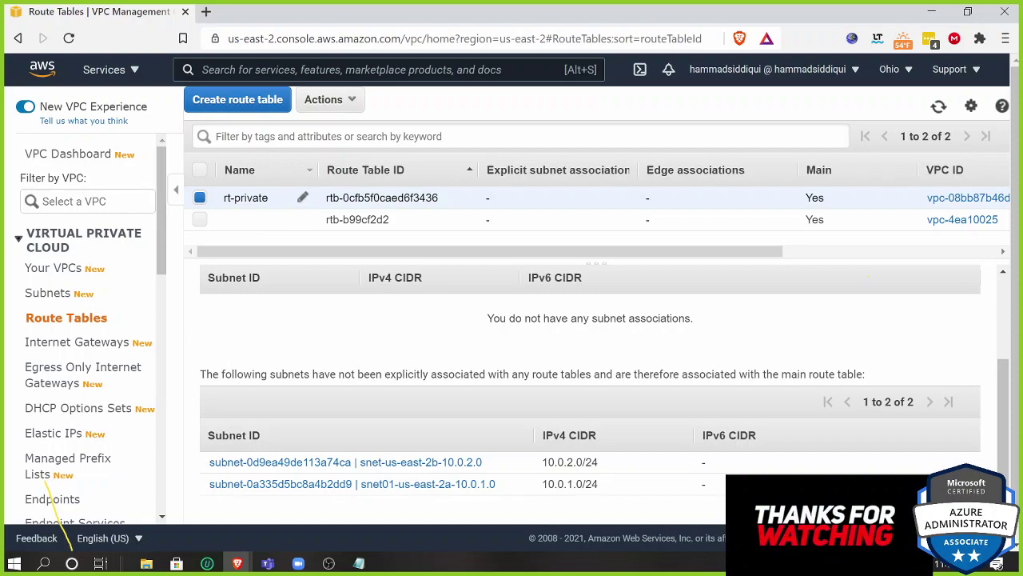
pyautogui.moveTo(269, 197); pyautogui.dragTo(234, 198)
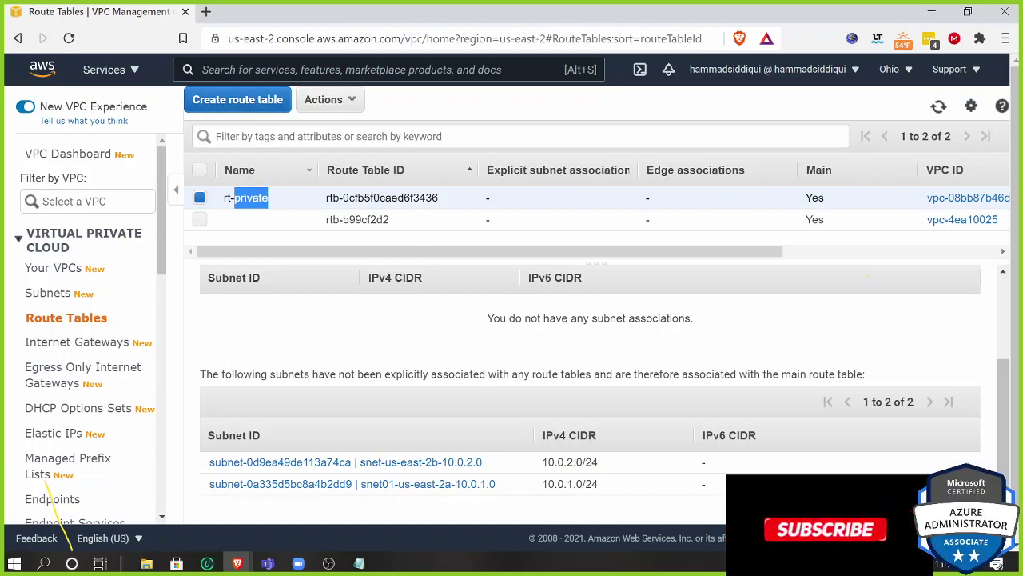
pyautogui.click(237, 99)
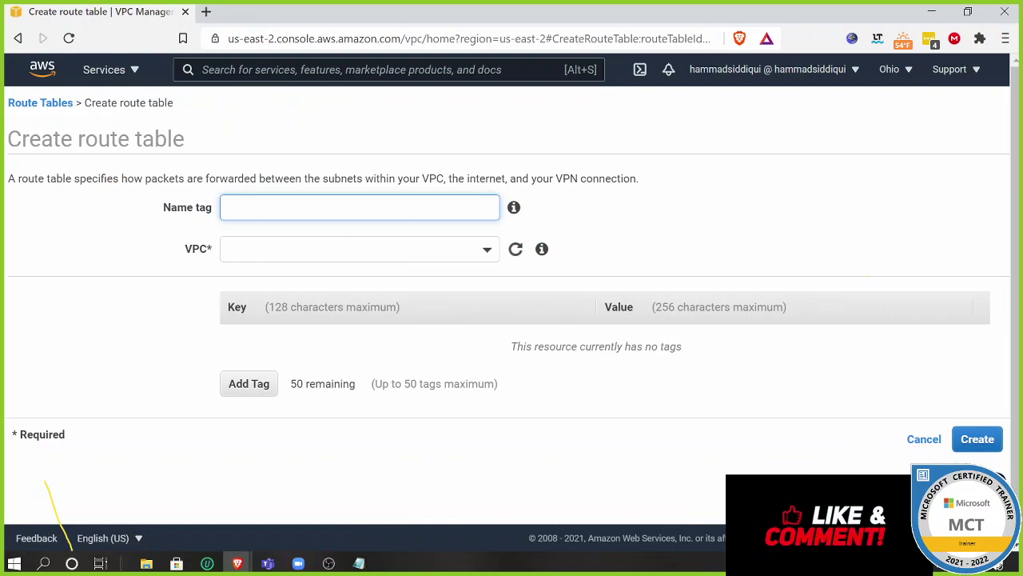
# Create route table rt-public in cloudhs-vpc (vpc-08bb87b46d9fe9f8f)
pyautogui.write('pu')
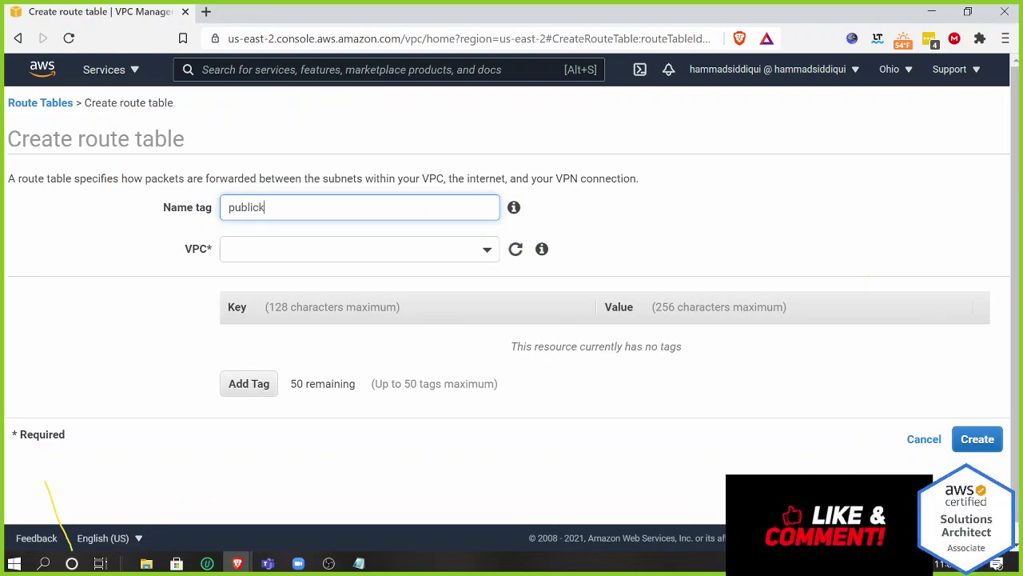
pyautogui.write('blic')
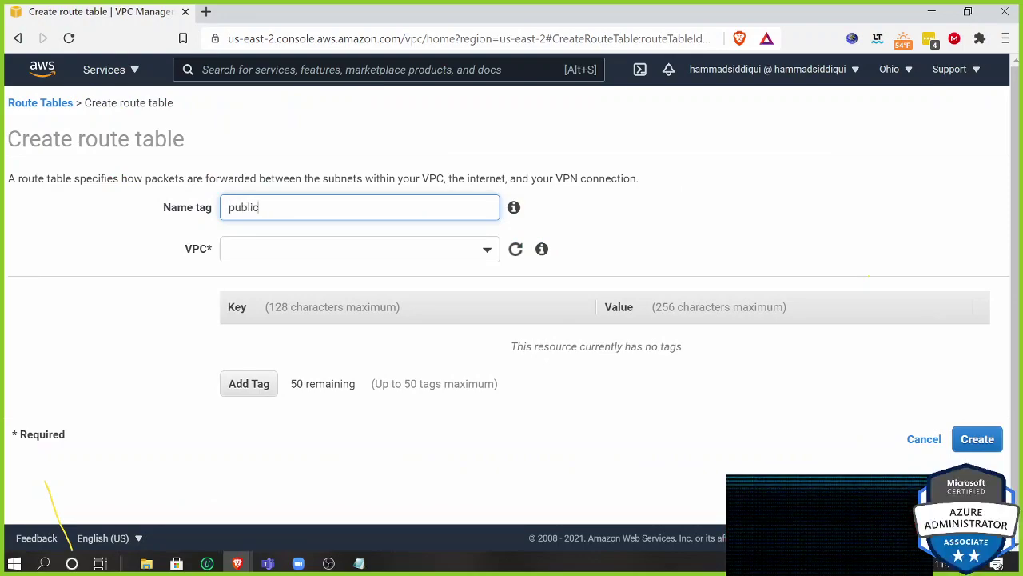
pyautogui.press('BackSpace')
pyautogui.press('BackSpace')
pyautogui.press('BackSpace')
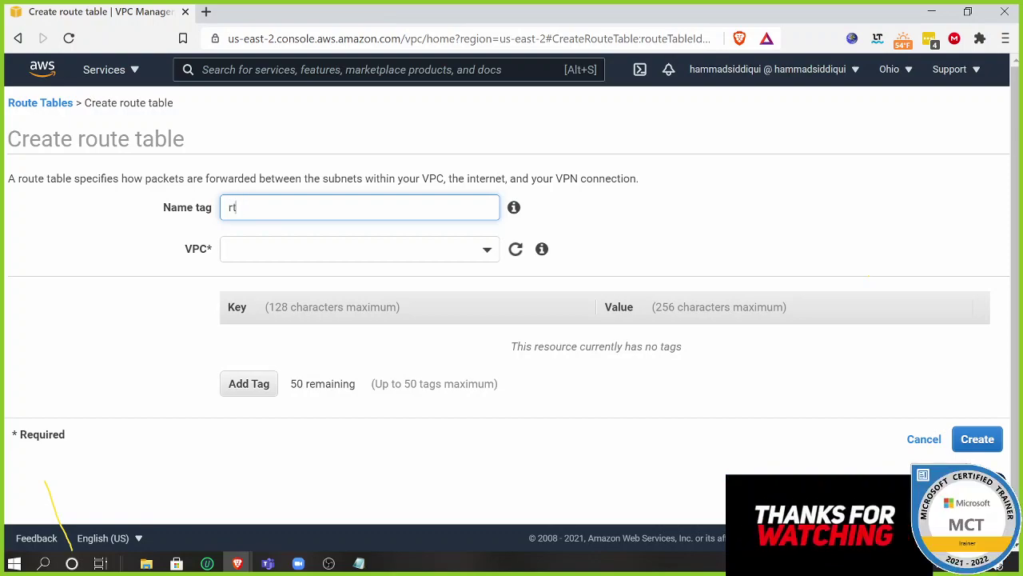
pyautogui.write('rt-public')
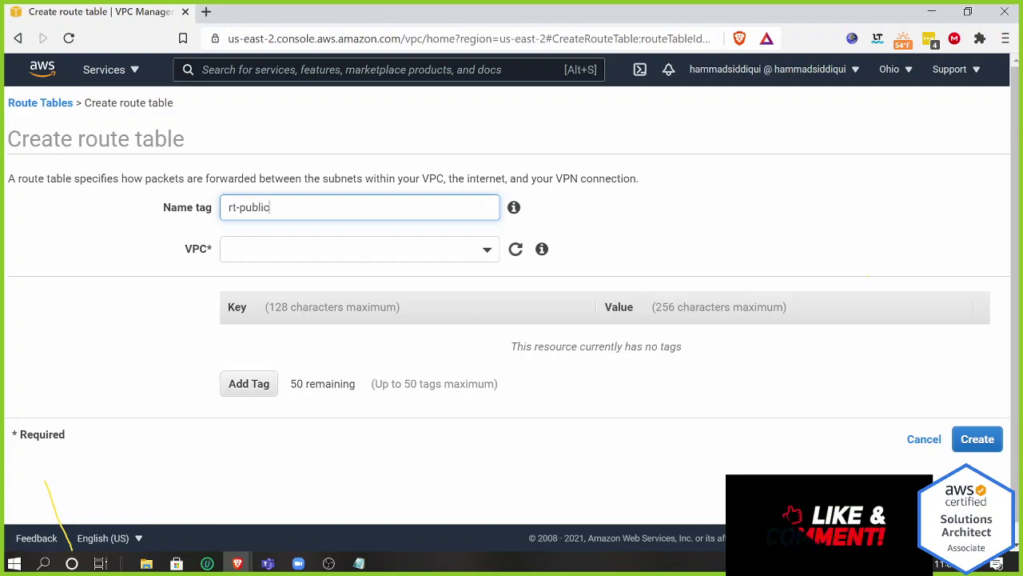
pyautogui.click(432, 252)
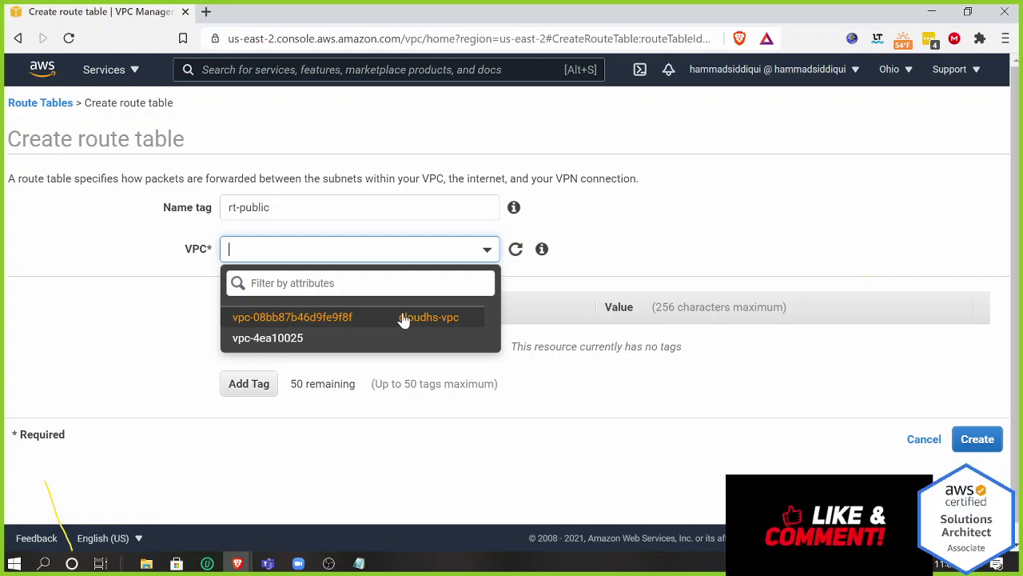
pyautogui.click(310, 323)
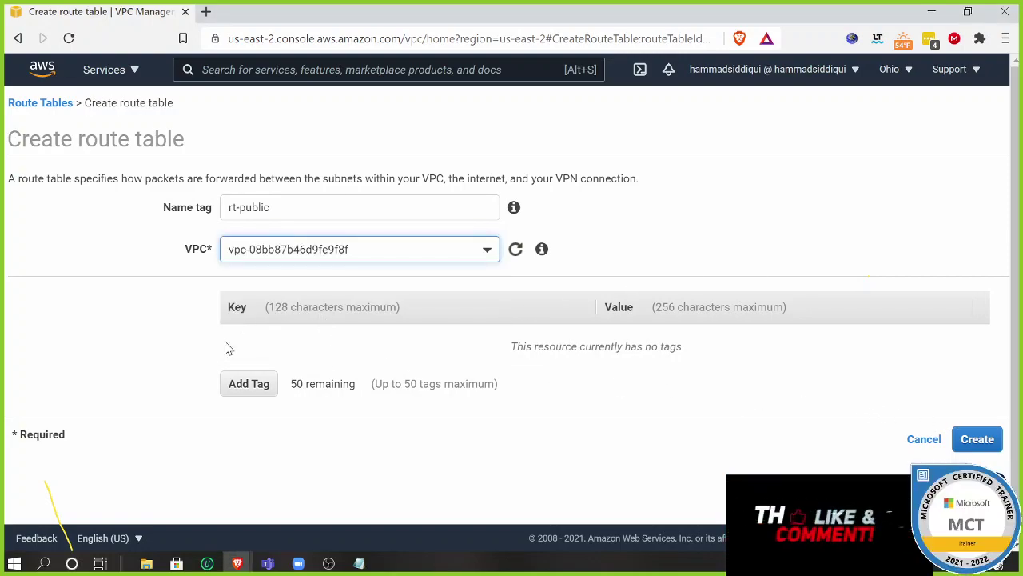
pyautogui.click(971, 443)
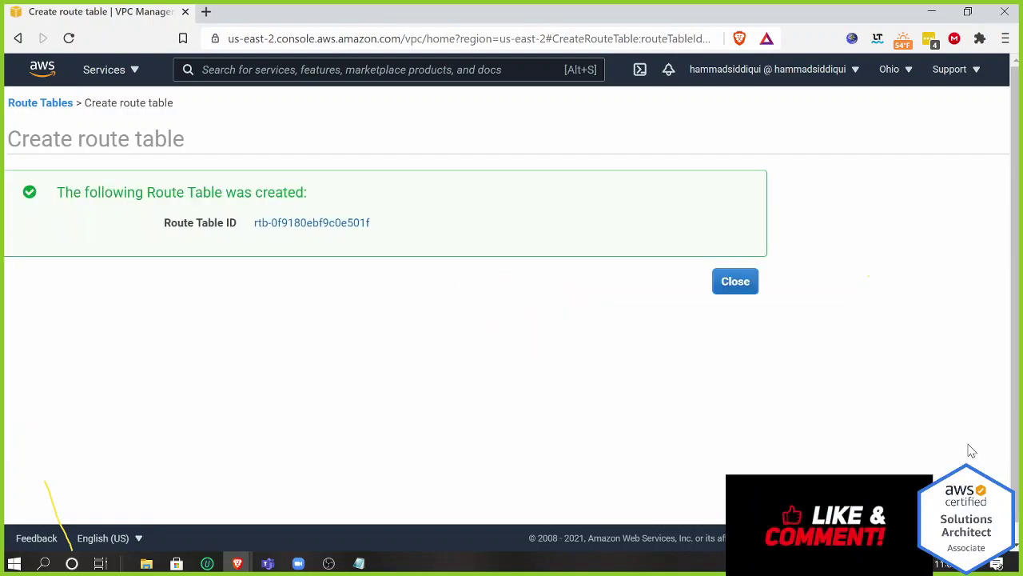
pyautogui.click(753, 288)
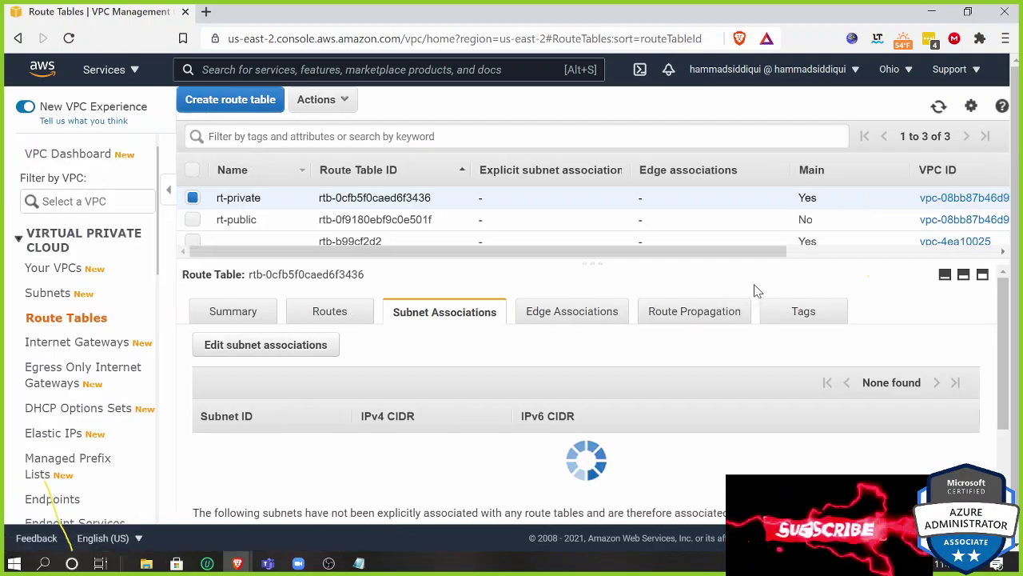
# Rename the main route table from rt-private to rt-main
pyautogui.click(302, 199)
pyautogui.click(292, 197)
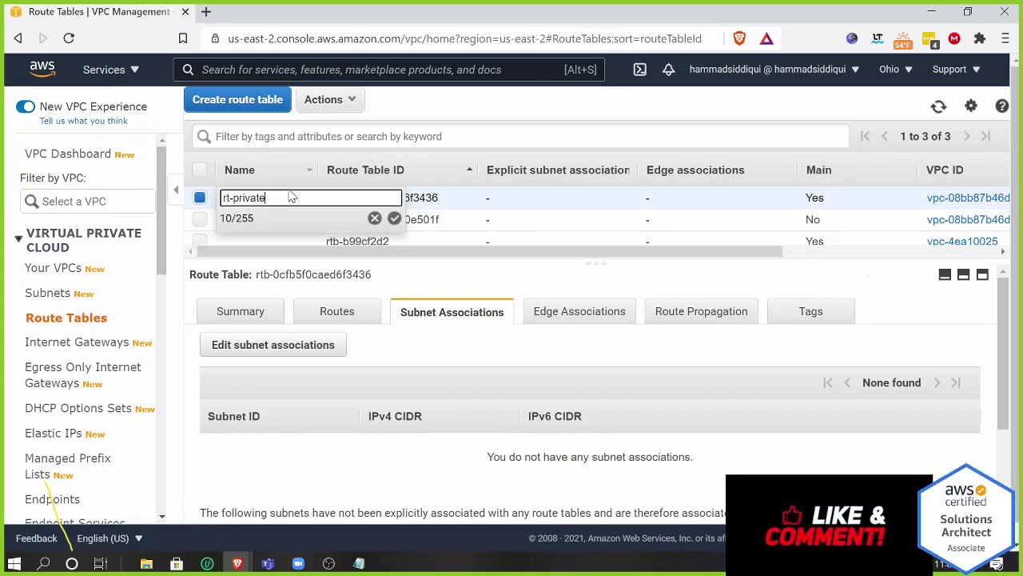
pyautogui.press('BackSpace')
pyautogui.press('BackSpace')
pyautogui.press('BackSpace')
pyautogui.write('main')
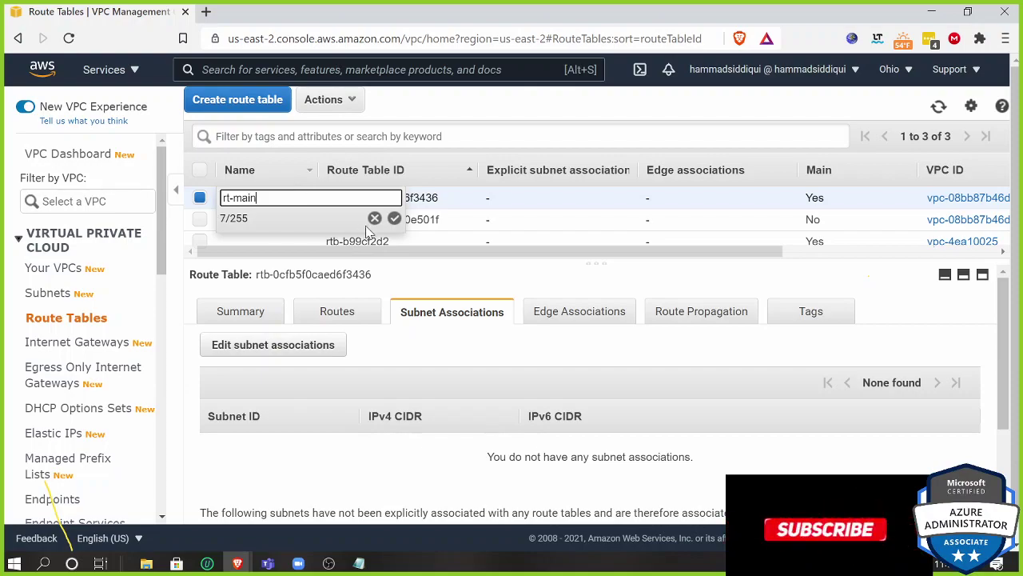
pyautogui.click(394, 218)
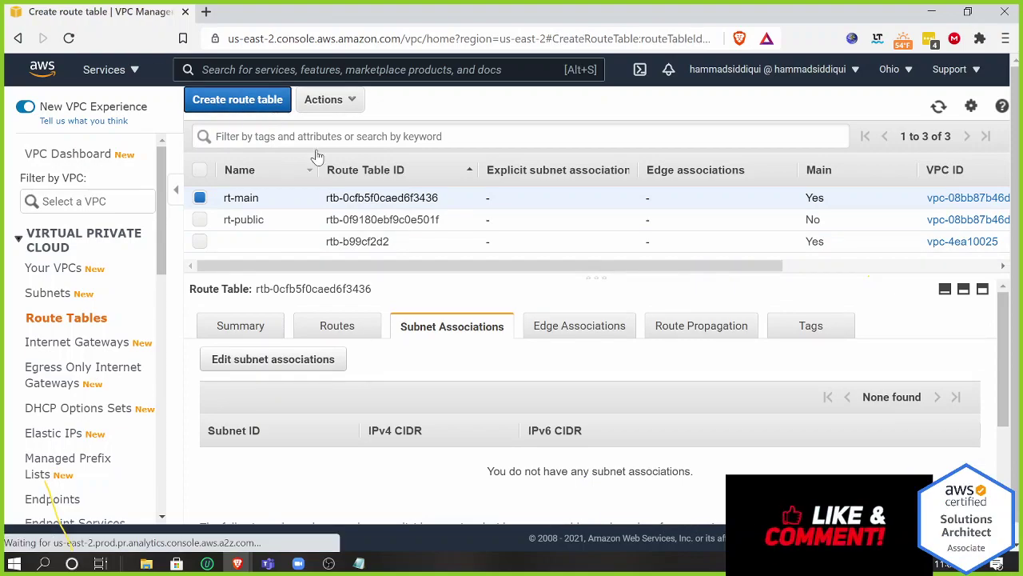
# Create a new route table rt-private in cloudhs-vpc
pyautogui.click(237, 99)
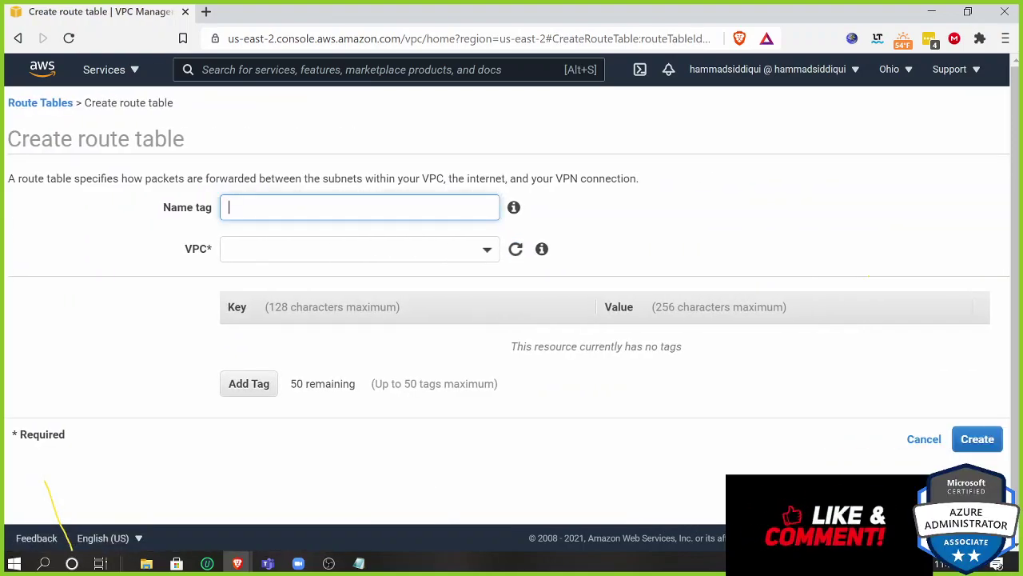
pyautogui.write('rt-private')
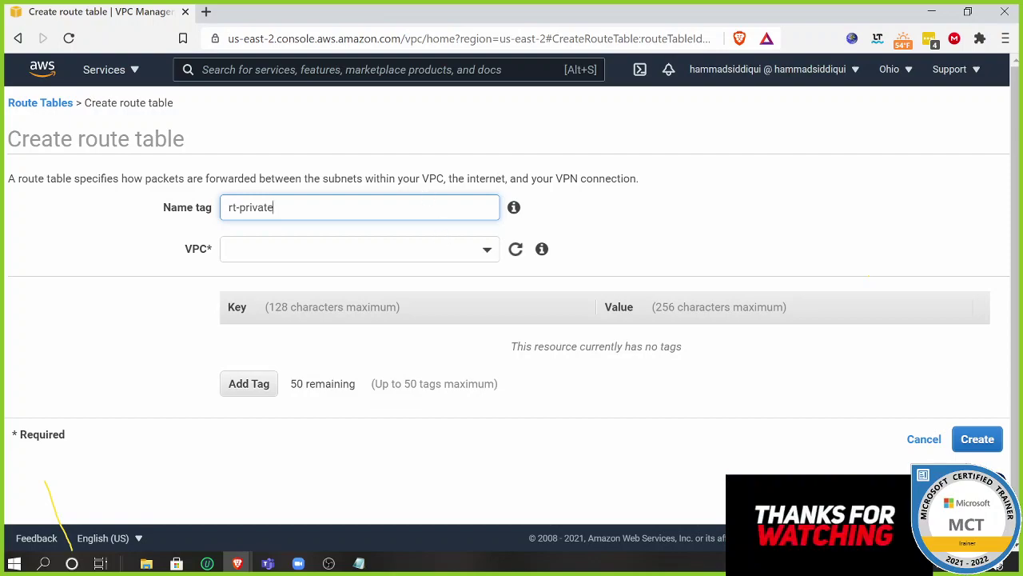
pyautogui.click(438, 248)
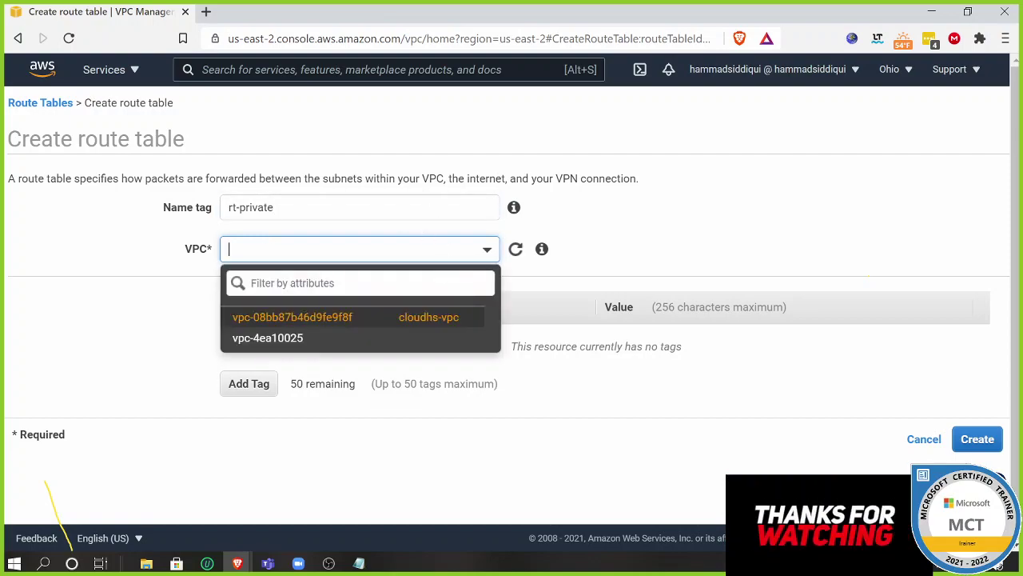
pyautogui.click(388, 314)
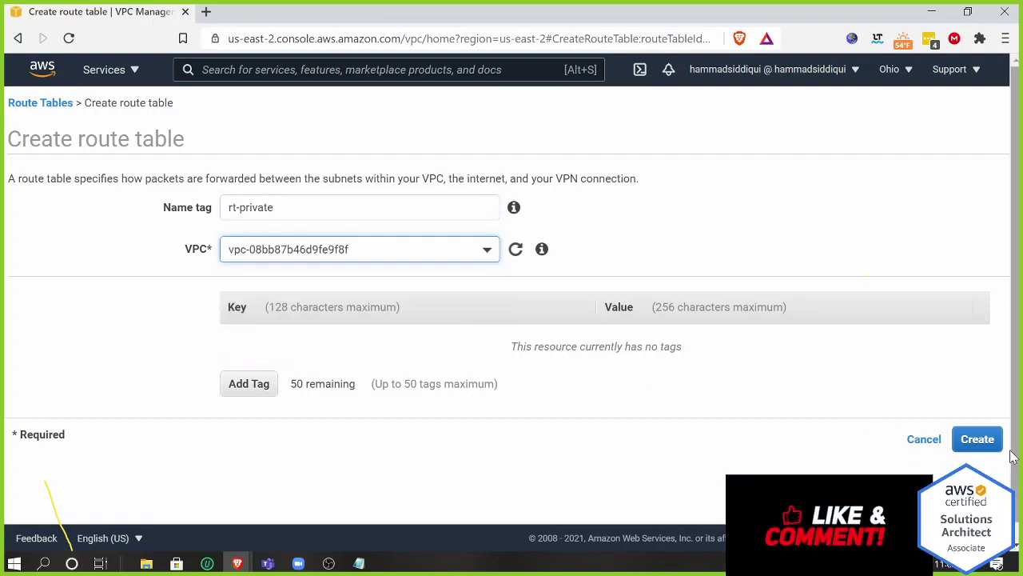
pyautogui.click(977, 439)
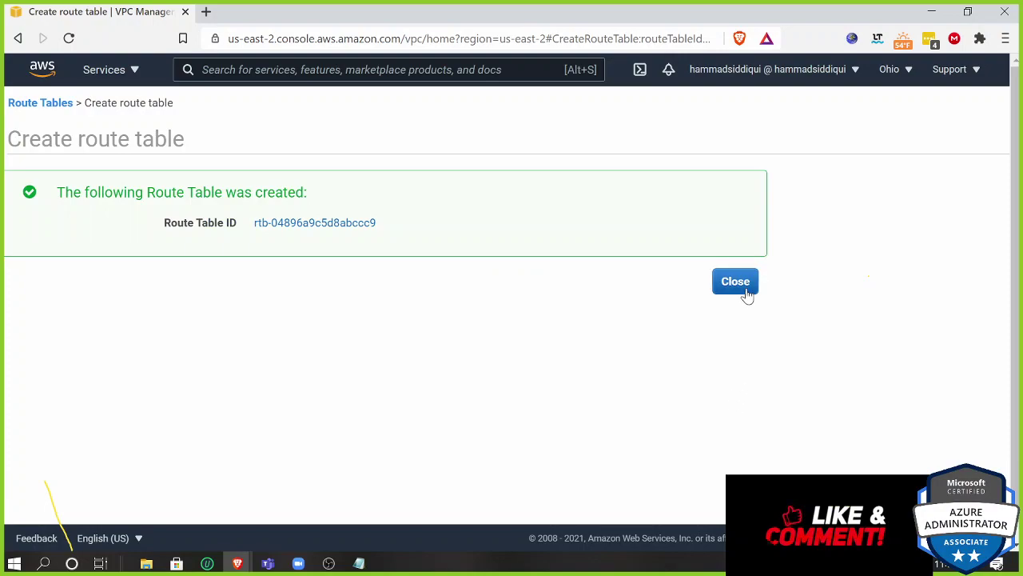
pyautogui.click(746, 291)
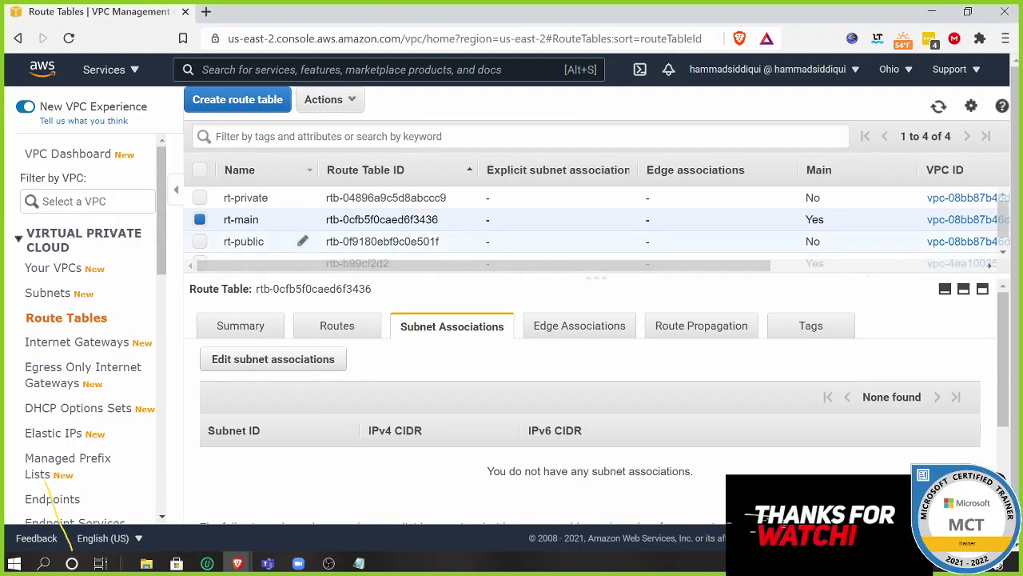
# Select rt-public, list all four route tables, then go to Subnets
pyautogui.click(256, 240)
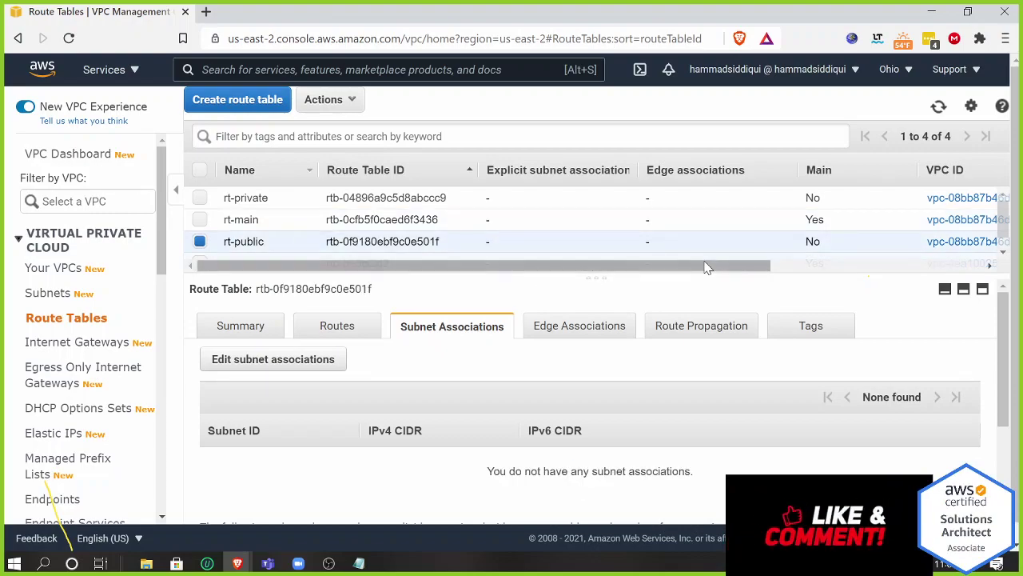
pyautogui.moveTo(603, 281); pyautogui.dragTo(604, 305)
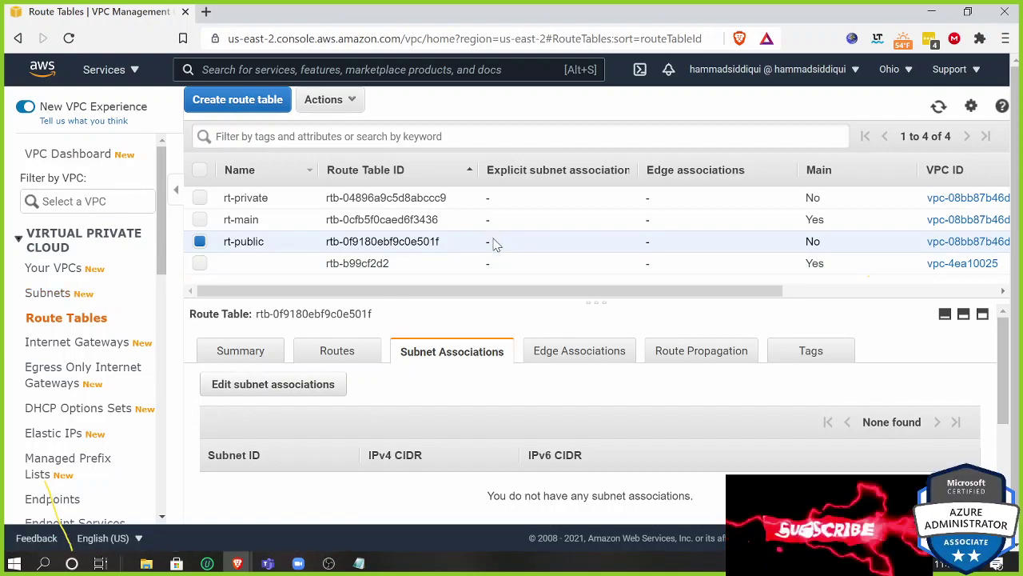
pyautogui.click(62, 300)
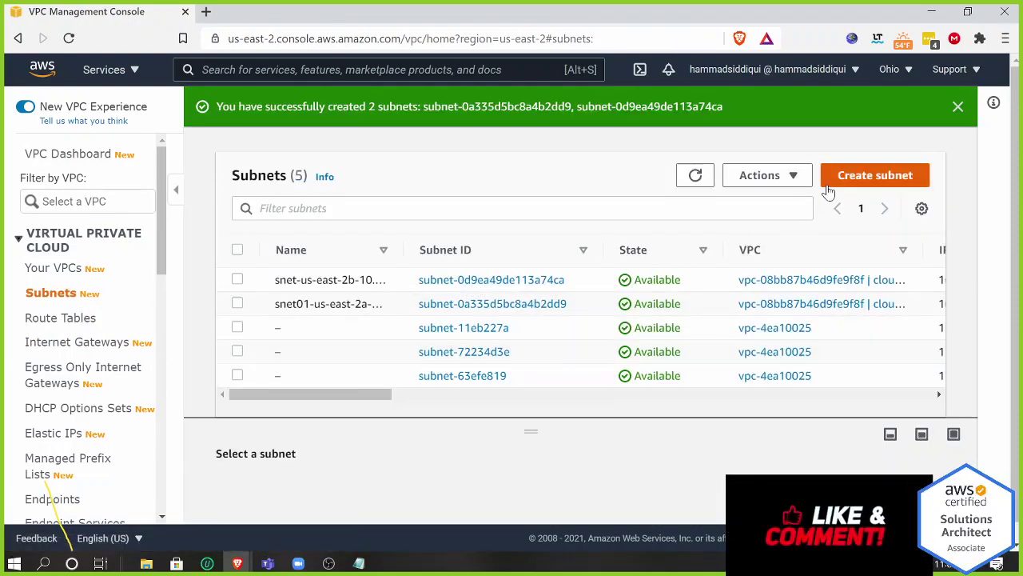
# Start a new cloudhs-vpc subnet in us-east-2c, naming it snet-private-us…
pyautogui.click(856, 176)
pyautogui.click(439, 286)
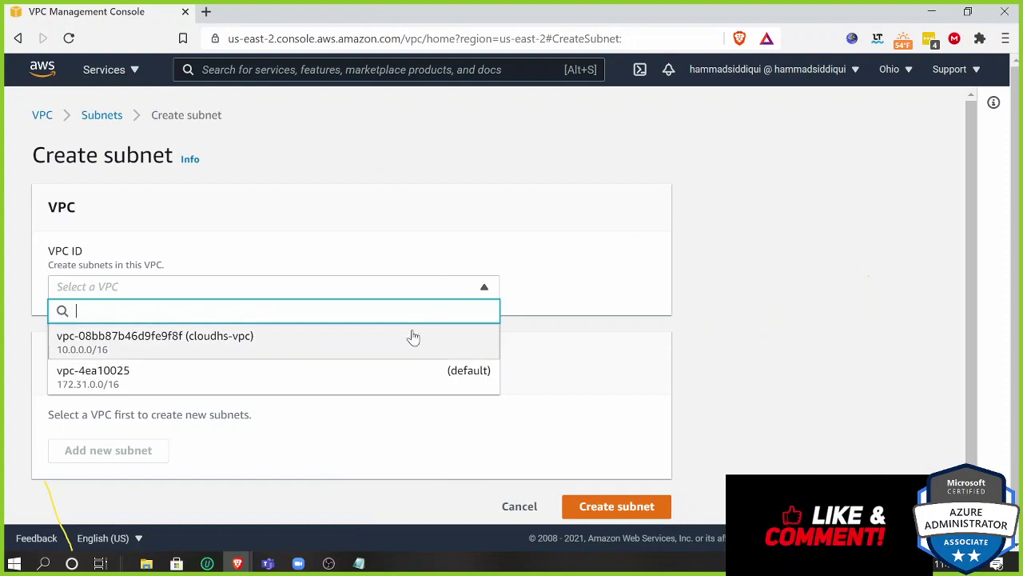
pyautogui.click(412, 340)
pyautogui.scroll(-3, 347, 376)
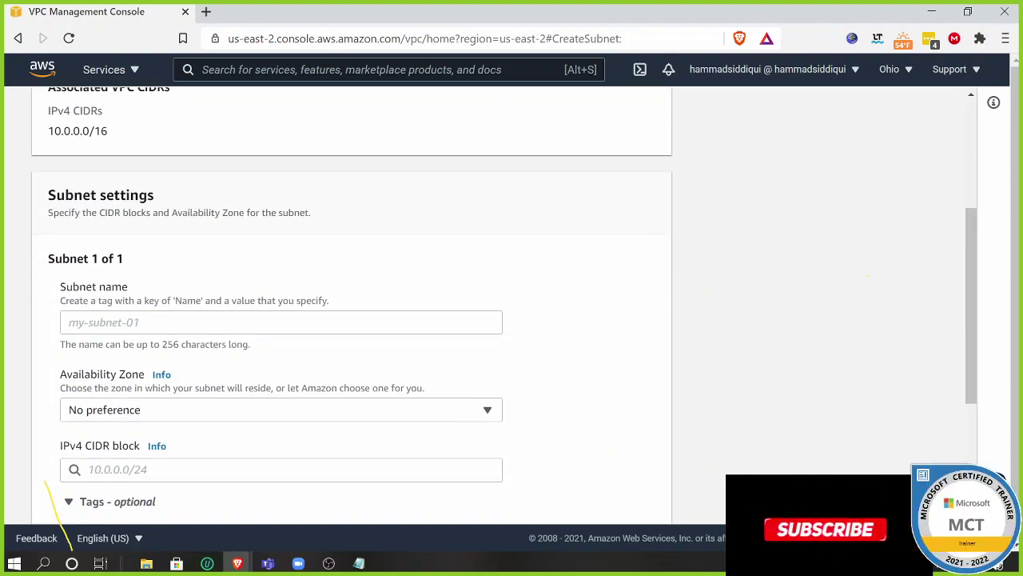
pyautogui.click(279, 323)
pyautogui.write('snet')
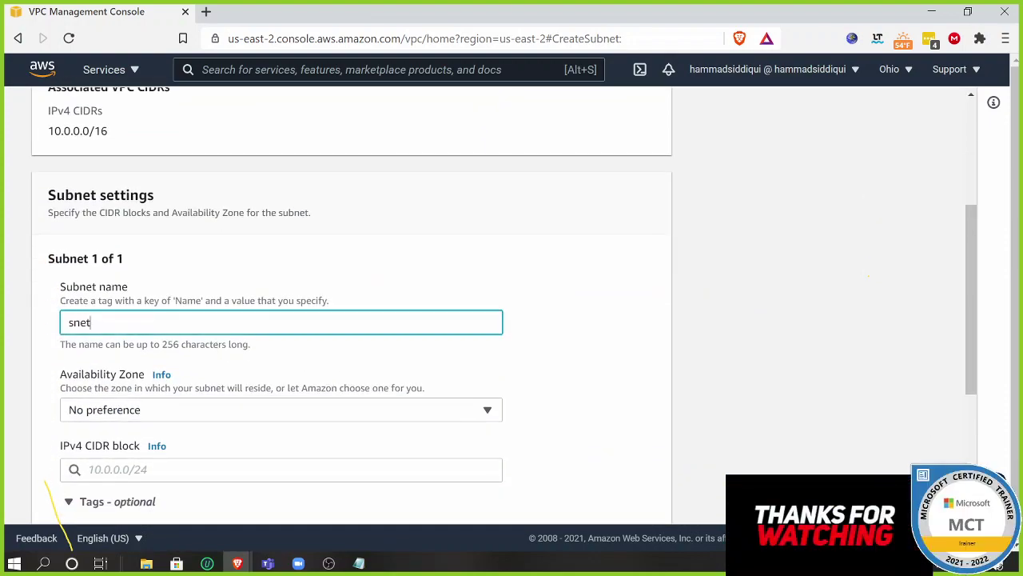
pyautogui.write('-private')
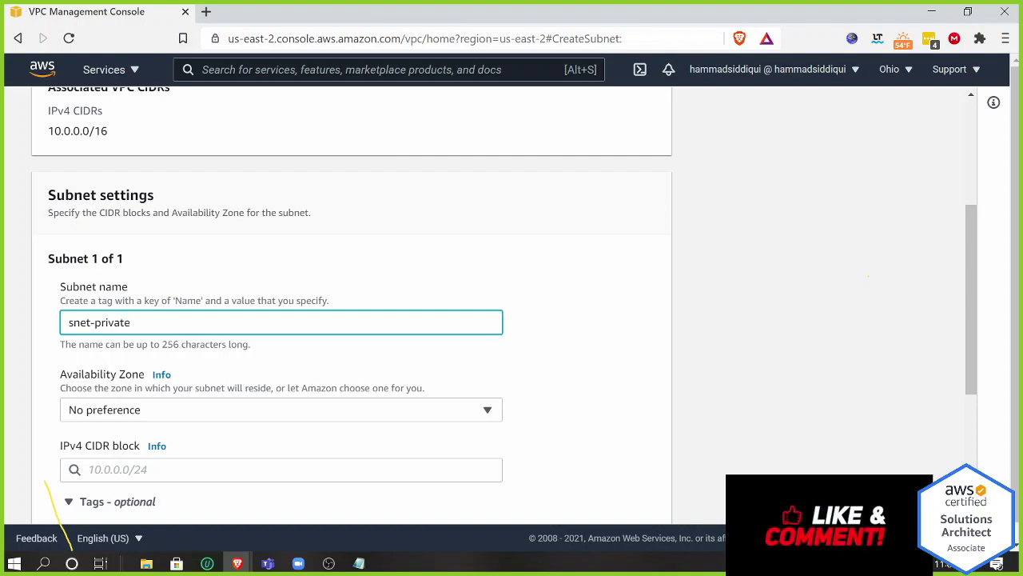
pyautogui.write('-')
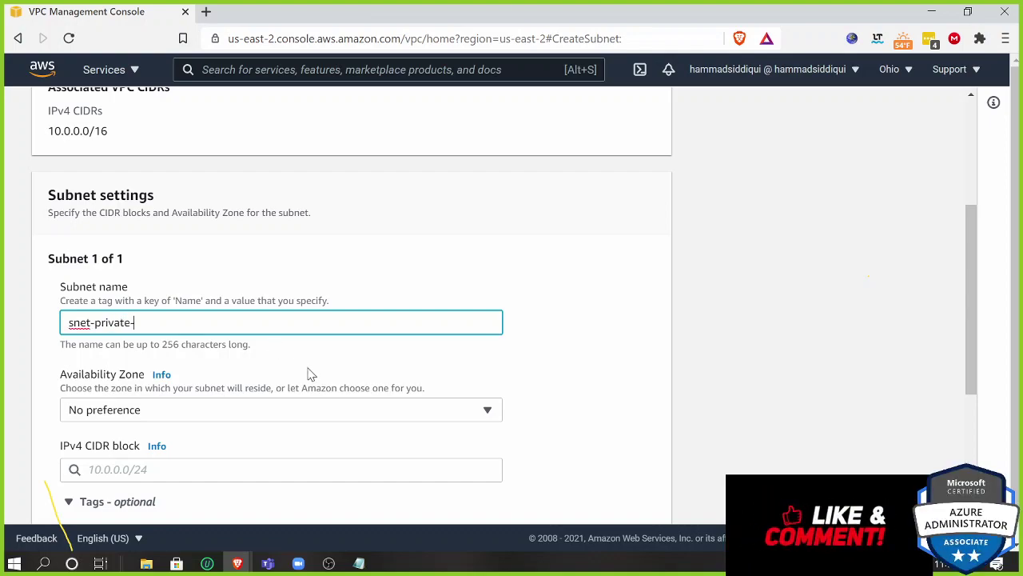
pyautogui.click(343, 411)
pyautogui.click(338, 382)
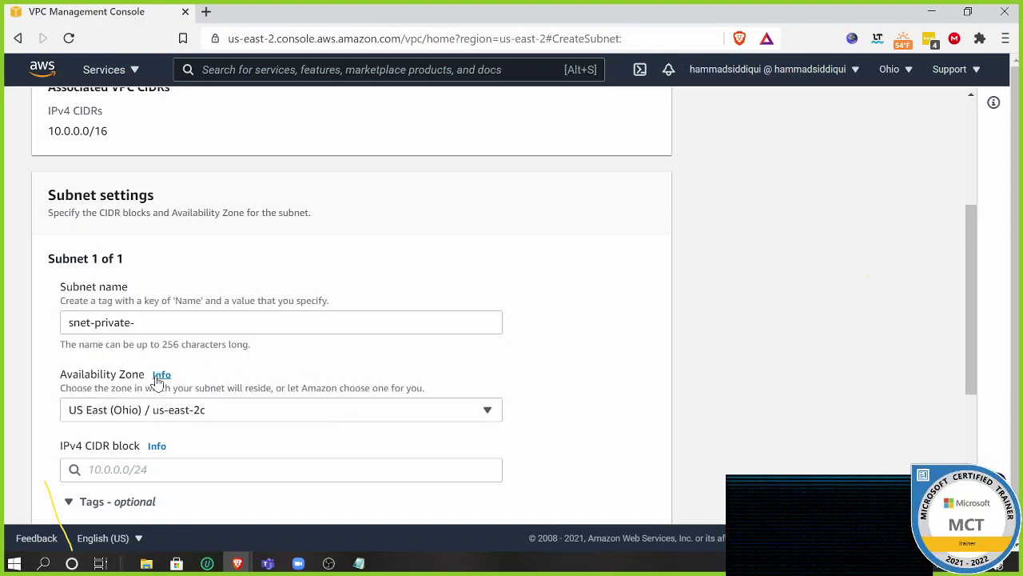
pyautogui.click(134, 322)
pyautogui.write('us2c-')
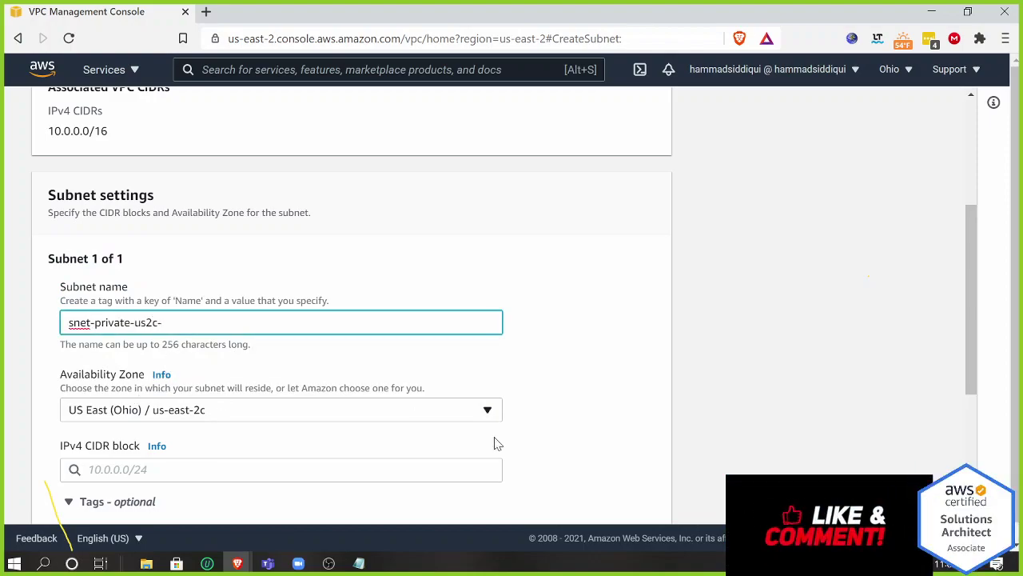
# Set CIDR 10.0.3.0/24, finish the name snet-private-us2c-10.0.3.0, and create the subnet
pyautogui.click(464, 469)
pyautogui.write('10')
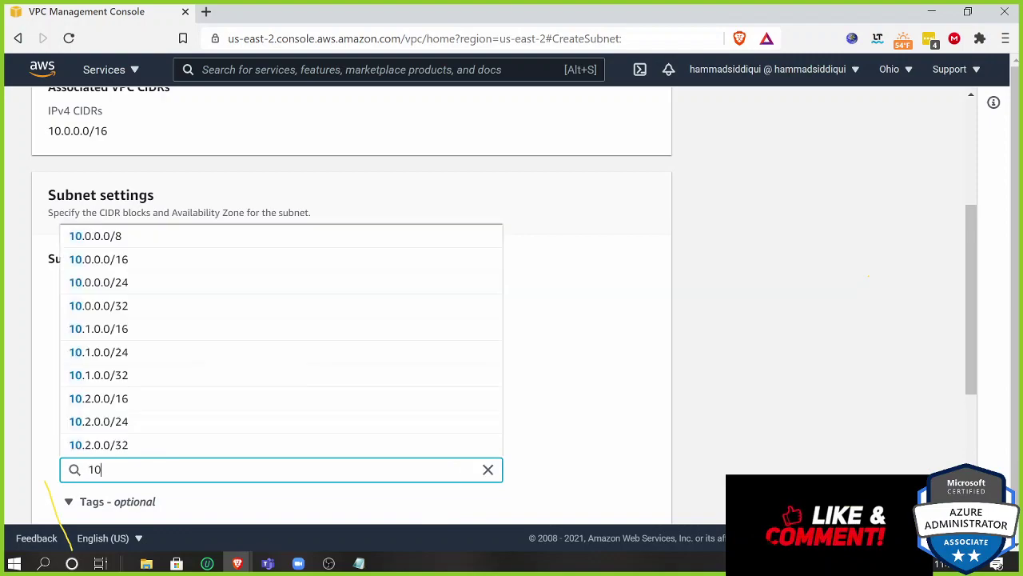
pyautogui.write('.0.')
pyautogui.write('3')
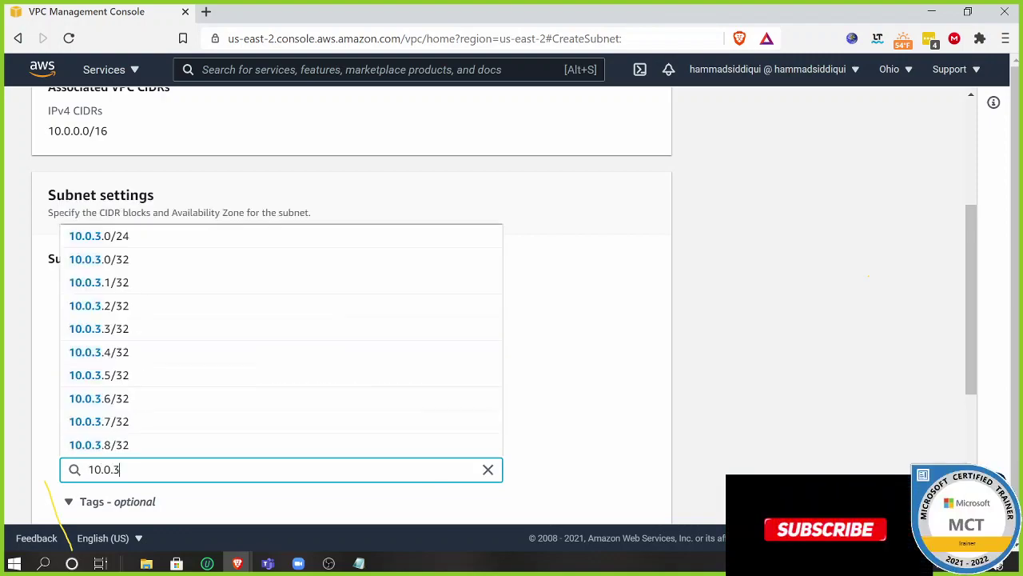
pyautogui.write('.0/24')
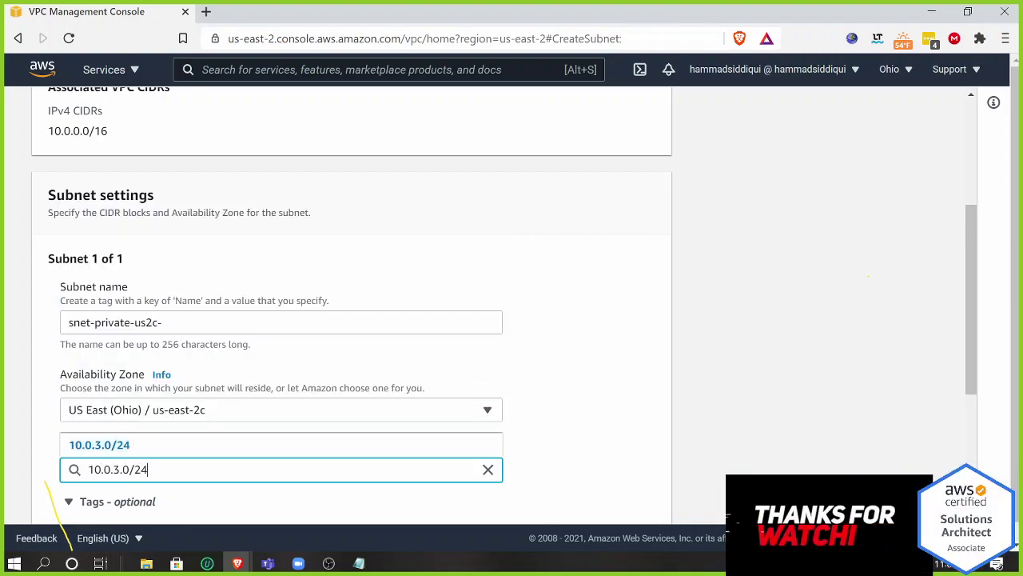
pyautogui.click(388, 446)
pyautogui.scroll(-3, 635, 439)
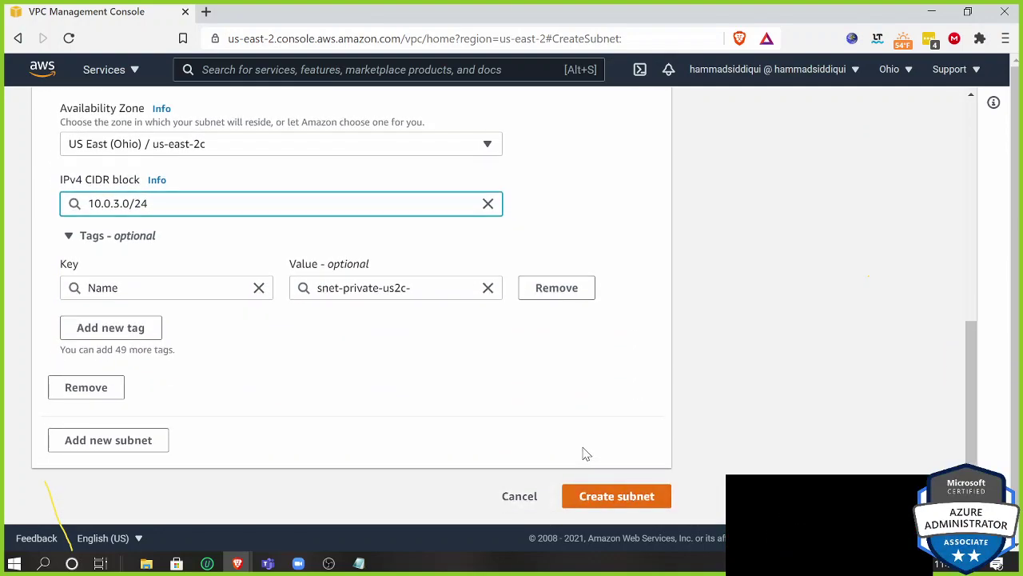
pyautogui.scroll(2, 567, 453)
pyautogui.click(161, 216)
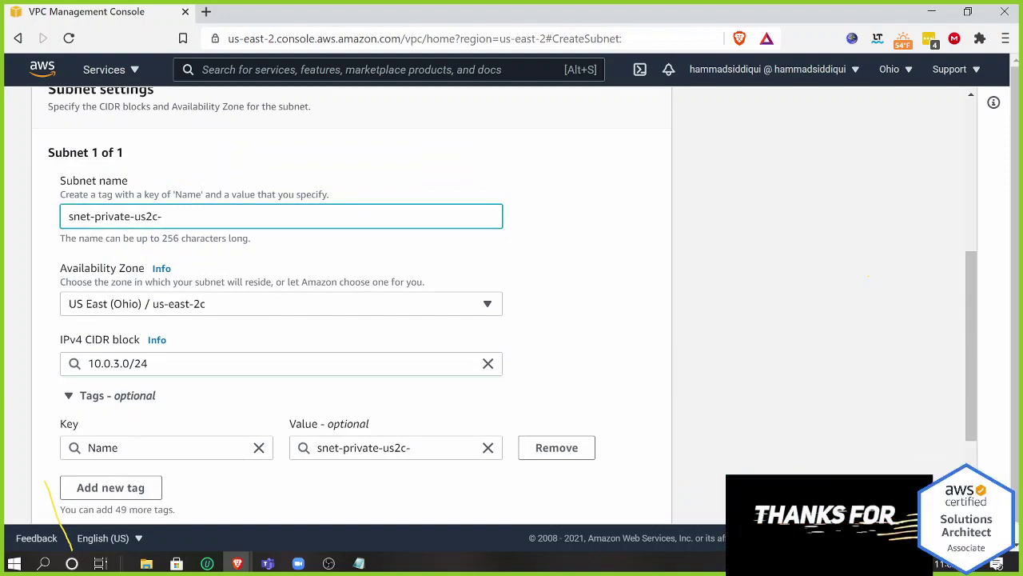
pyautogui.write('10.0.3.0')
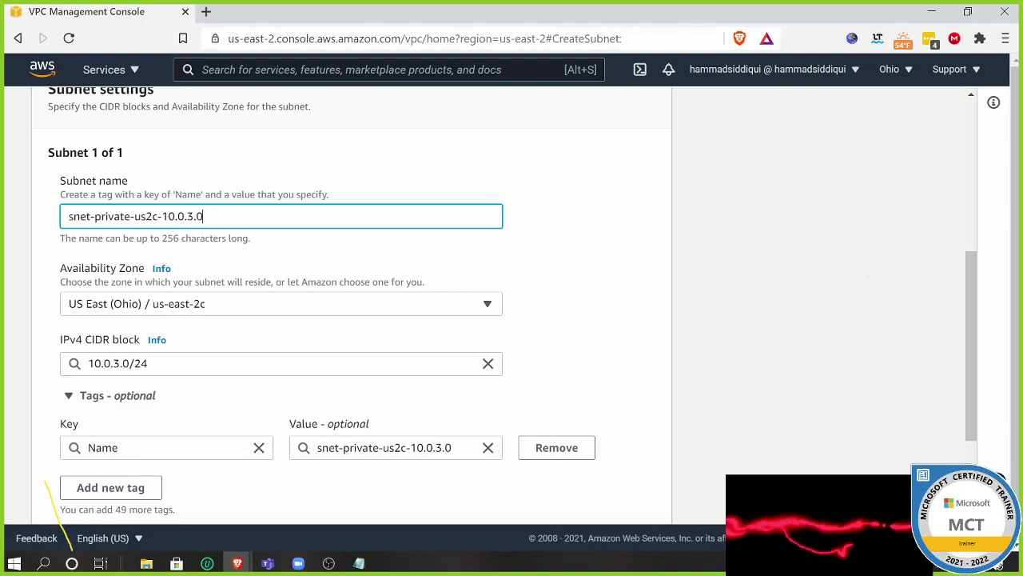
pyautogui.scroll(-1, 453, 275)
pyautogui.scroll(-1, 560, 347)
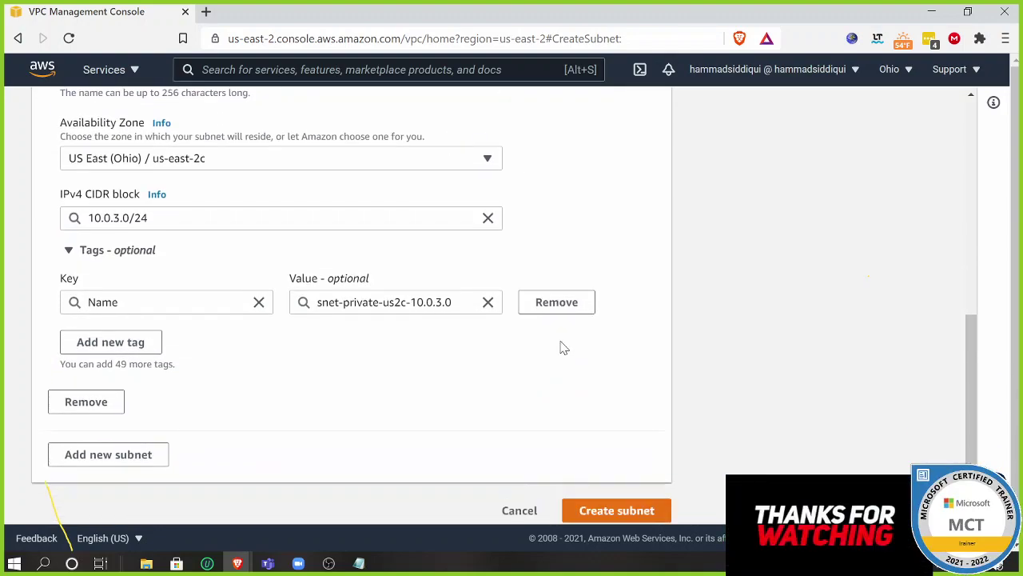
pyautogui.click(620, 496)
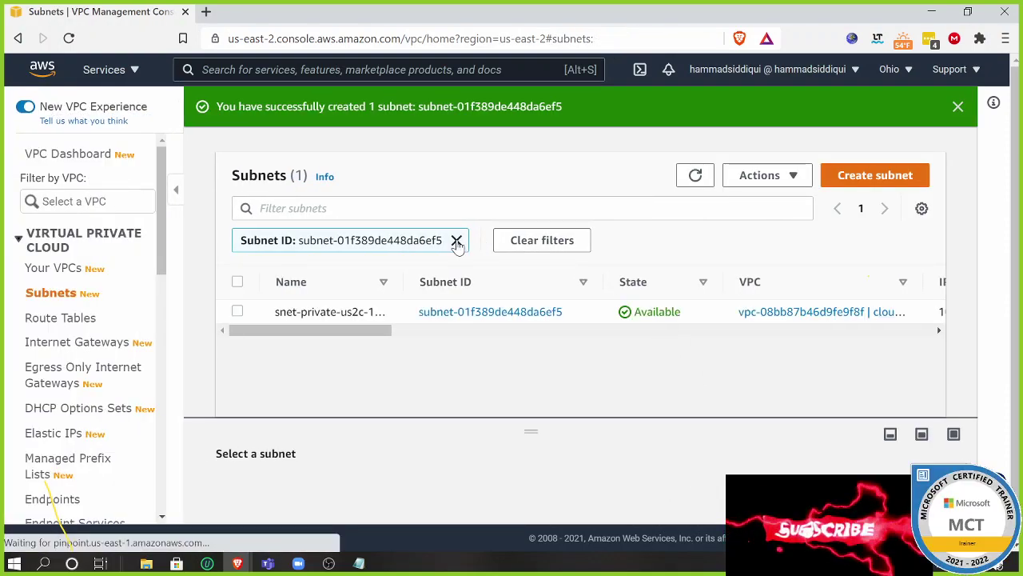
# Filter the Subnets list by the copied cloudhs-vpc VPC ID and widen the Name column
pyautogui.click(457, 242)
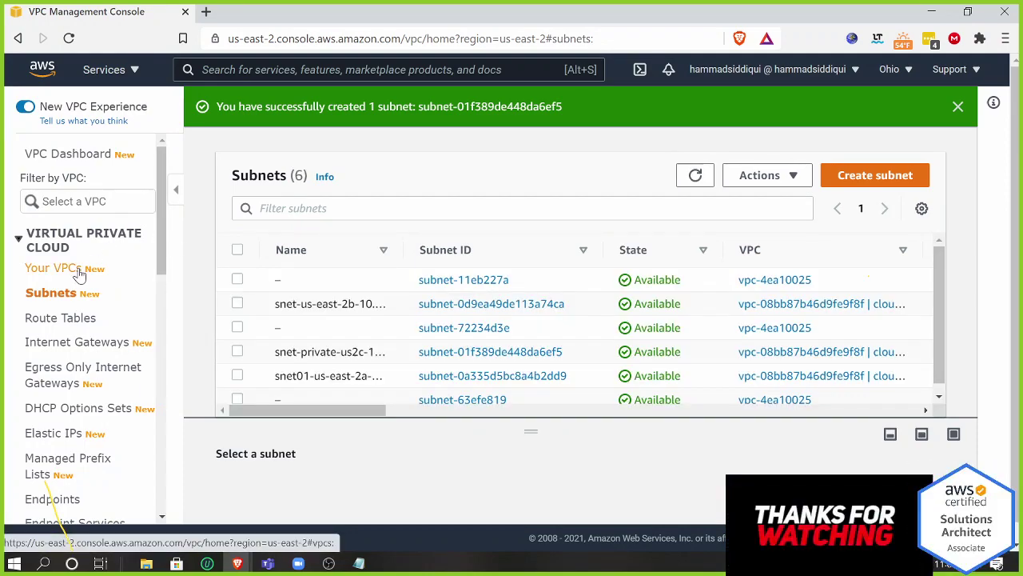
pyautogui.click(79, 274)
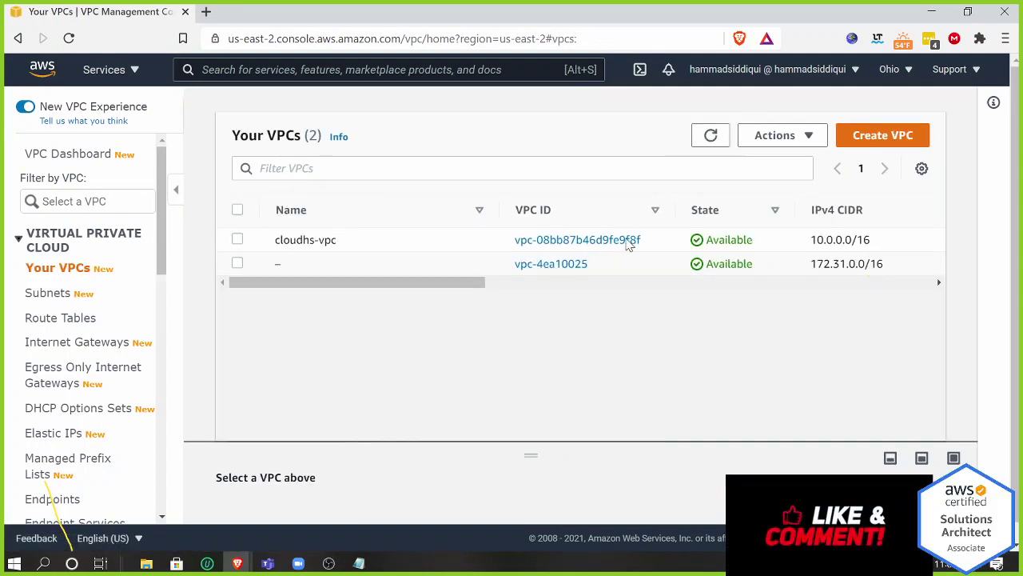
pyautogui.click(629, 241)
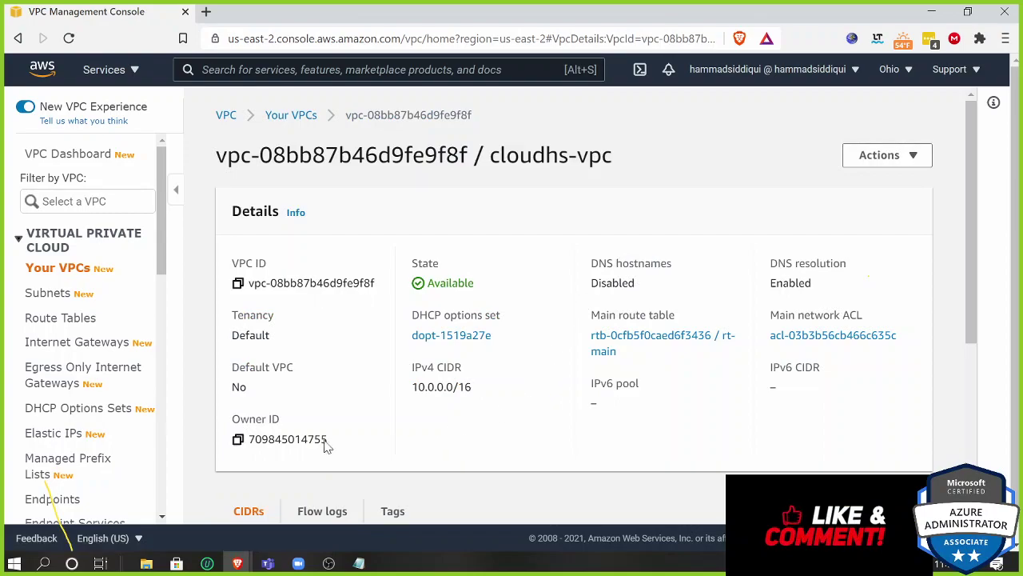
pyautogui.click(239, 284)
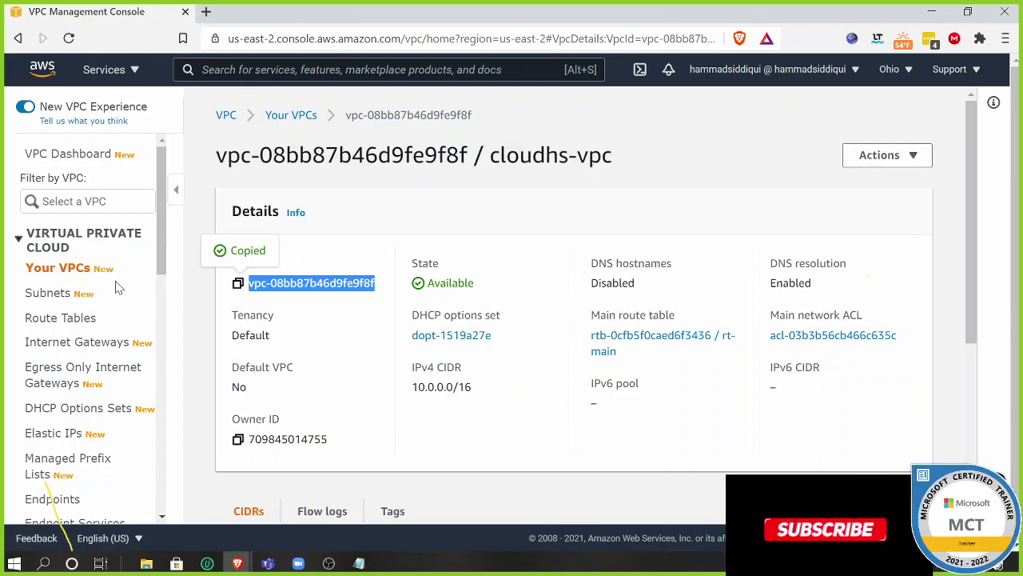
pyautogui.click(46, 293)
pyautogui.click(356, 169)
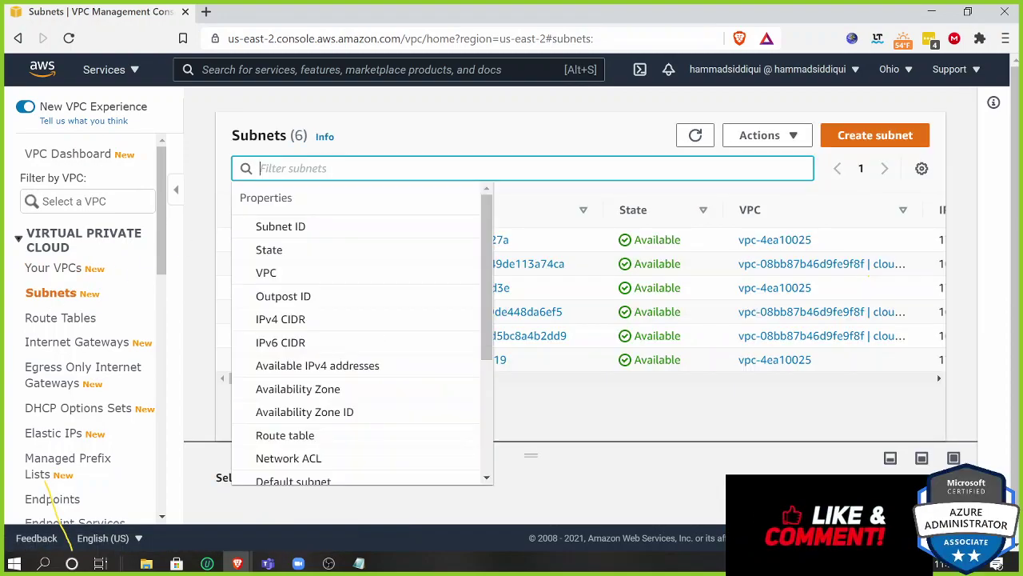
pyautogui.hotkey('ctrl', 'v')
pyautogui.press('Return')
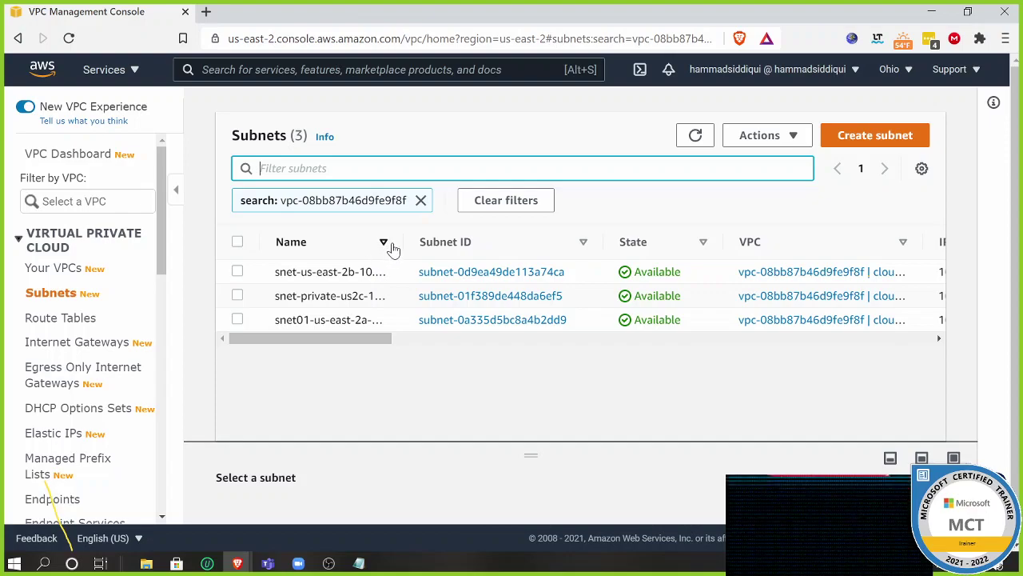
pyautogui.moveTo(406, 241); pyautogui.dragTo(491, 241)
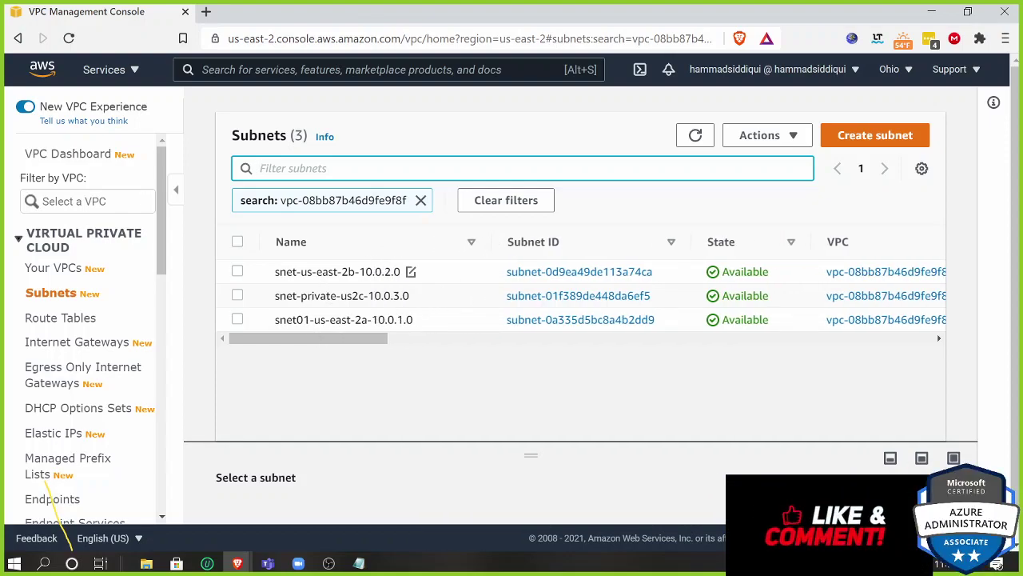
# Rename subnet snet-us-east-2b-10.0.2.0 to snet-pub-us-east-2b-10.0.2.0
pyautogui.click(411, 272)
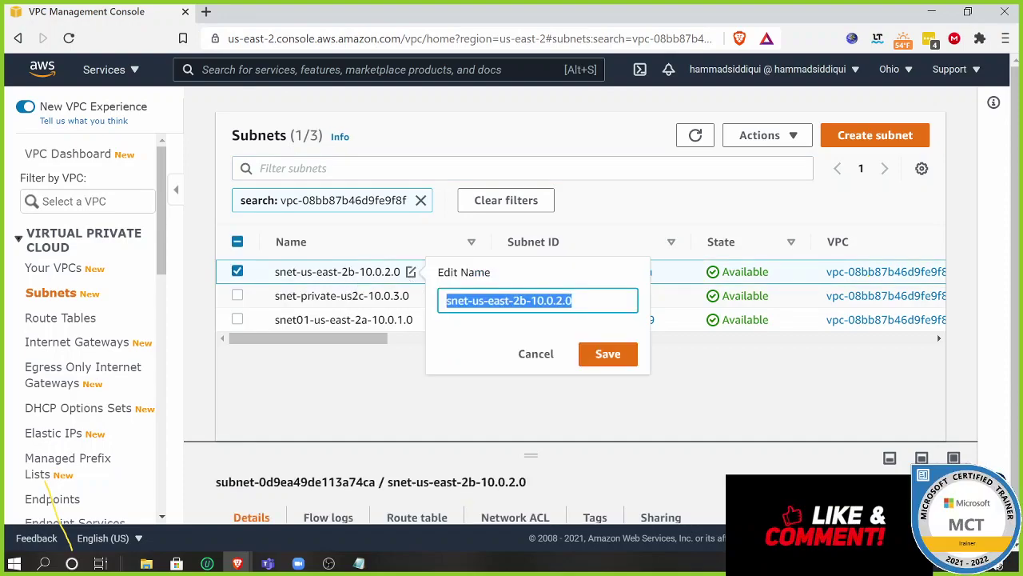
pyautogui.click(471, 301)
pyautogui.write('pub-')
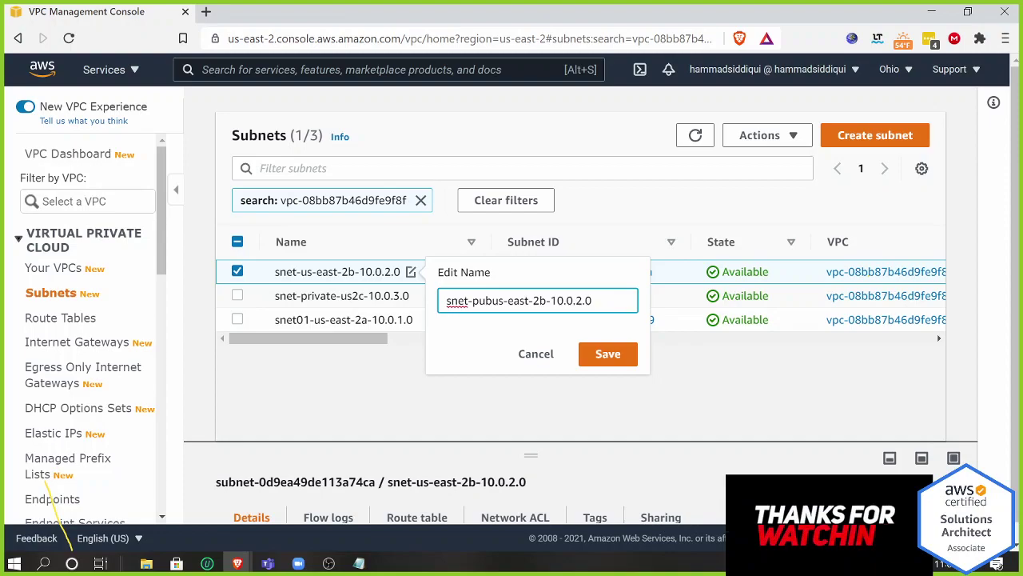
pyautogui.click(626, 355)
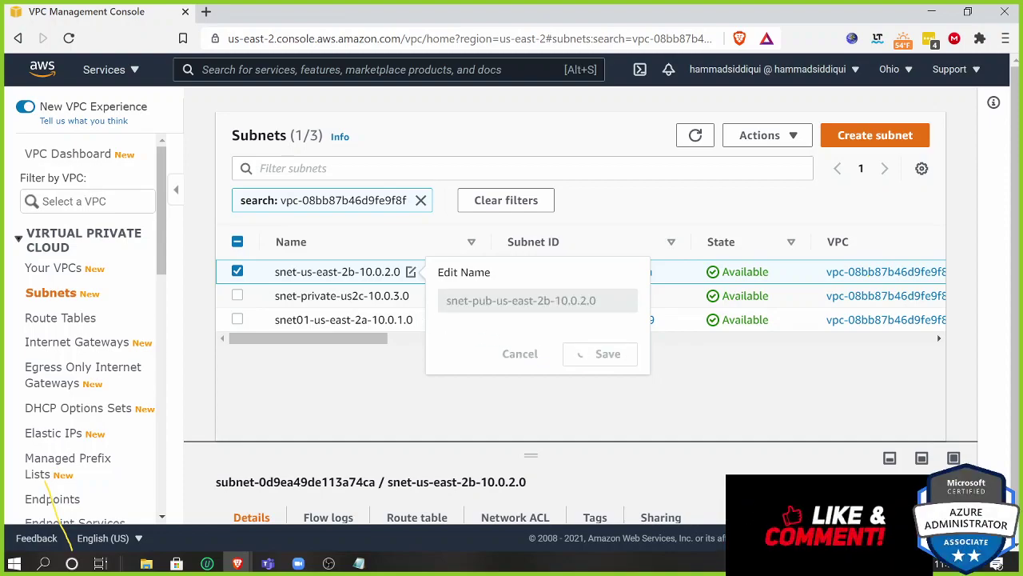
# Rename subnet snet01-us-east-2a-10.0.1.0 to snet01-public-us-east-2a-10.0.1.0, then view route tables
pyautogui.click(344, 295)
pyautogui.click(343, 319)
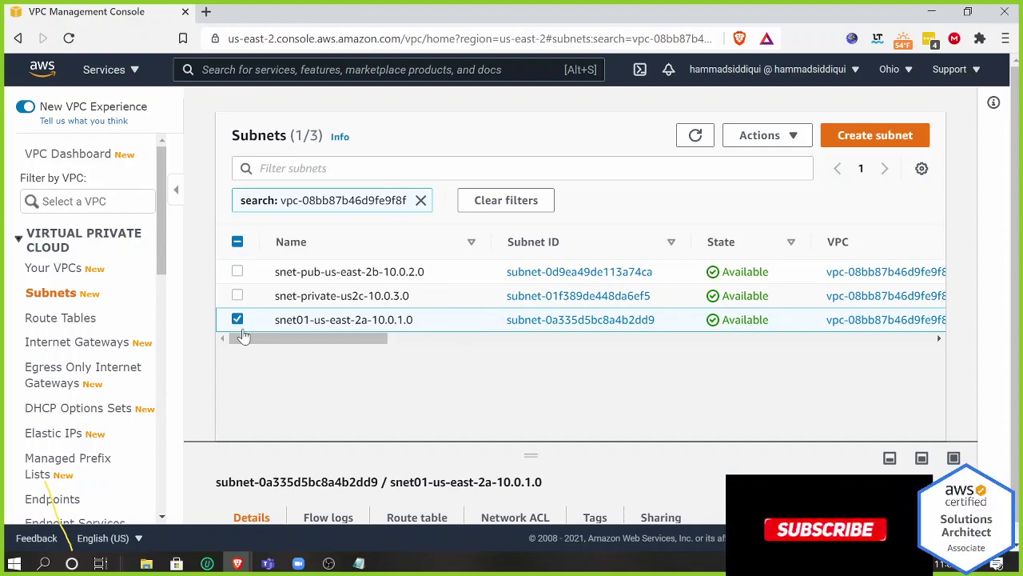
pyautogui.click(421, 320)
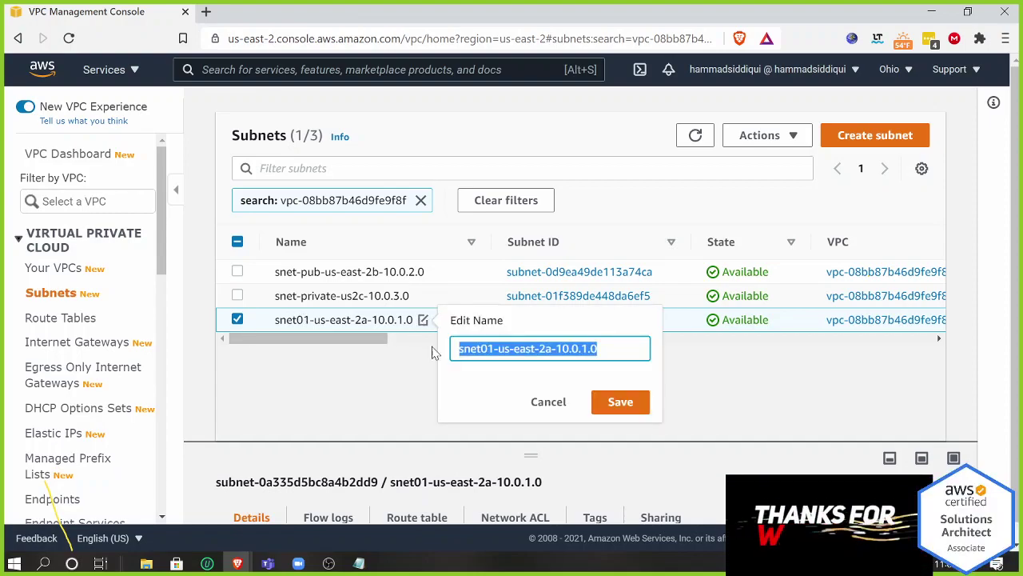
pyautogui.click(503, 349)
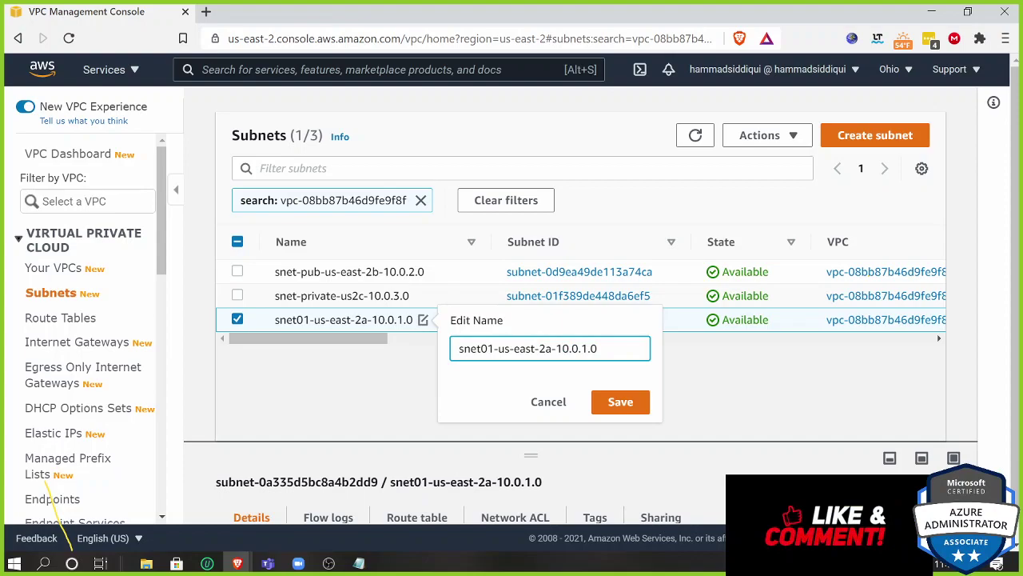
pyautogui.write('private')
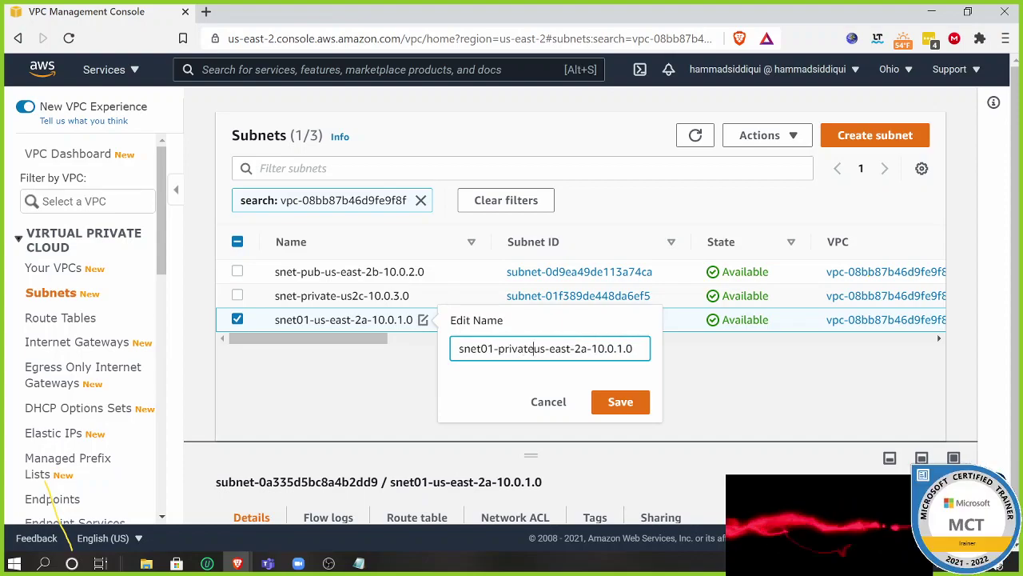
pyautogui.write('-')
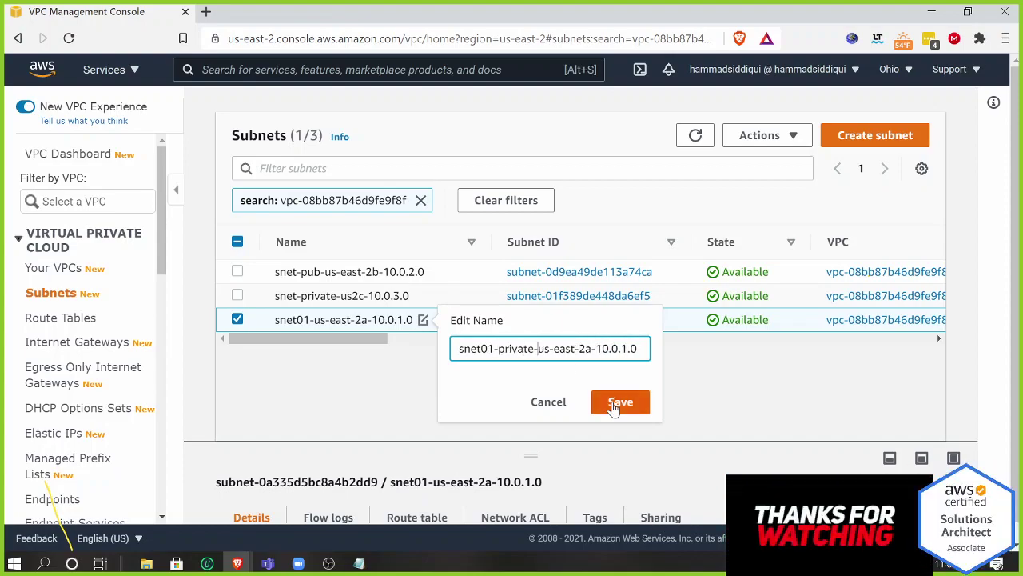
pyautogui.moveTo(534, 349); pyautogui.dragTo(498, 349)
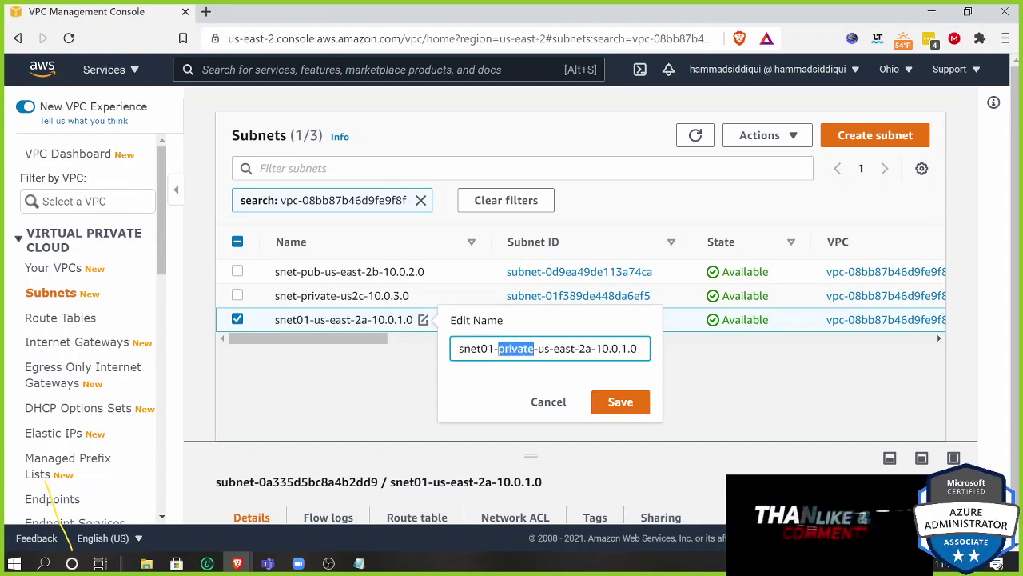
pyautogui.write('public')
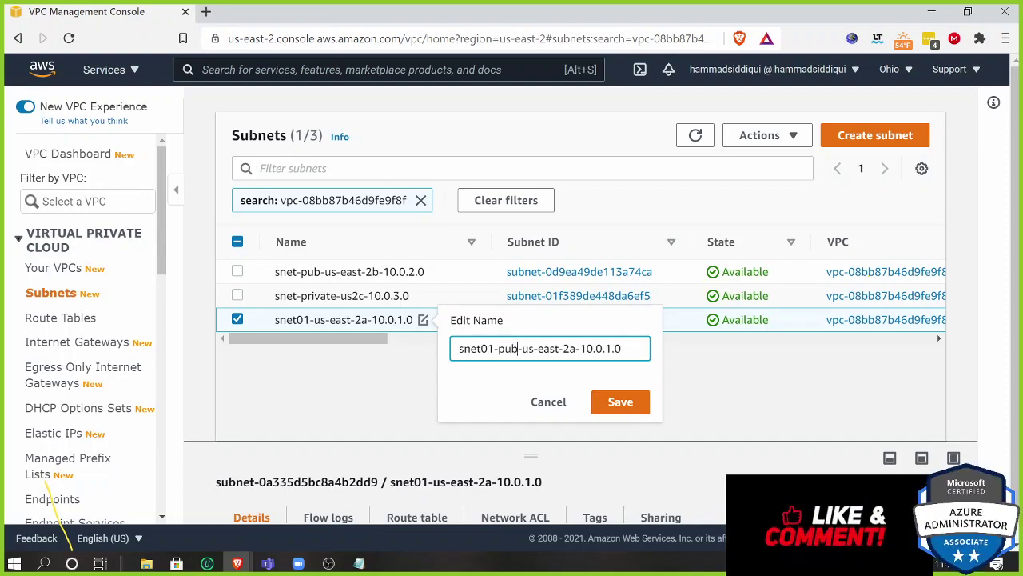
pyautogui.click(621, 400)
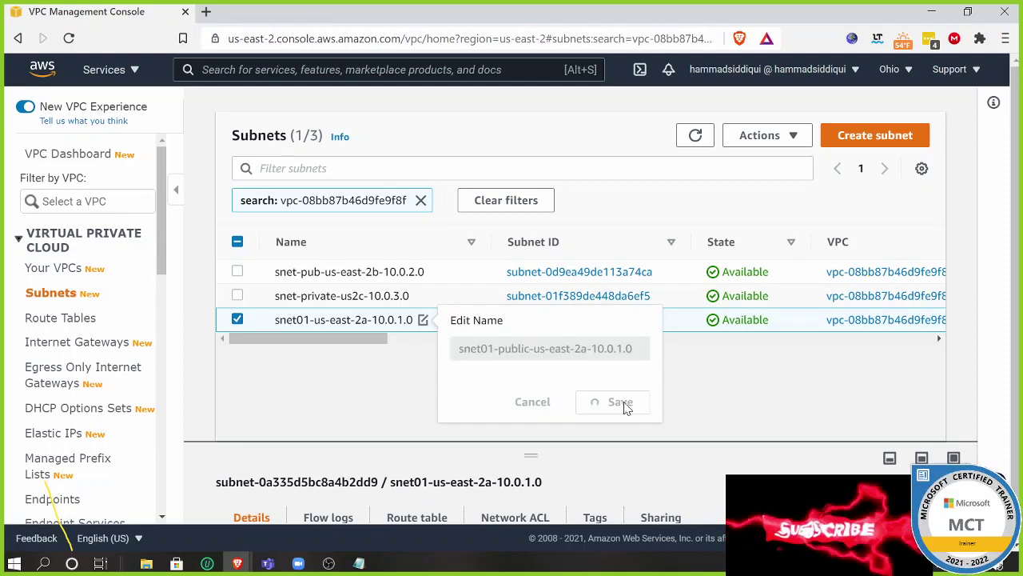
pyautogui.click(50, 319)
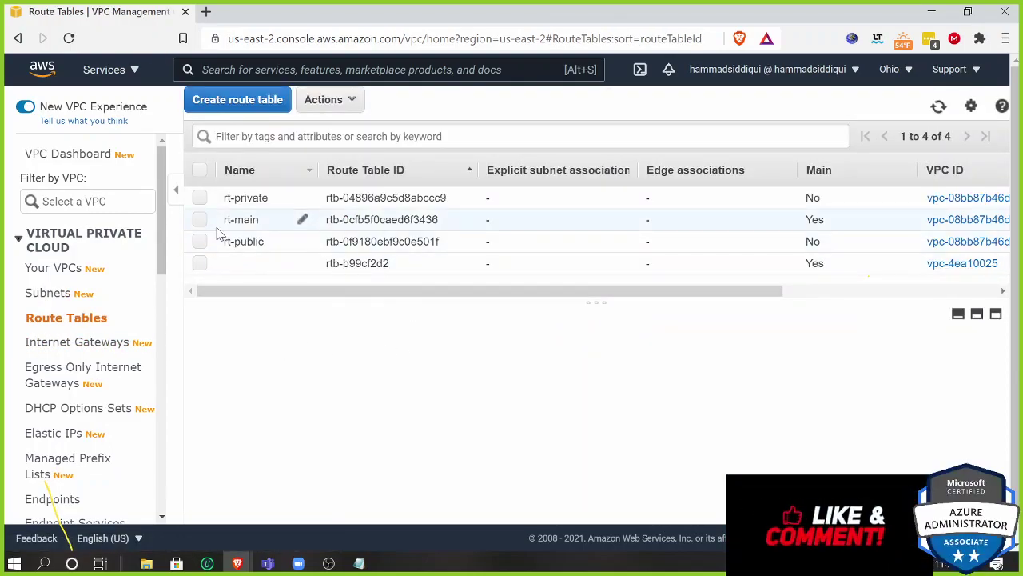
# Name route table rtb-b99cf2d2 'default', correcting the initial 'defult' typo
pyautogui.click(302, 263)
pyautogui.write('defult')
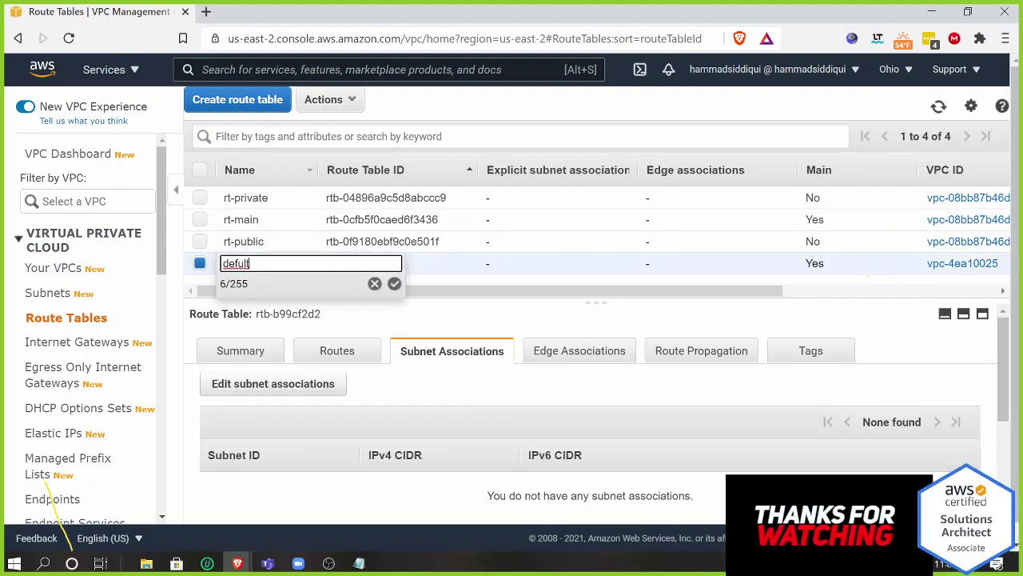
pyautogui.click(394, 283)
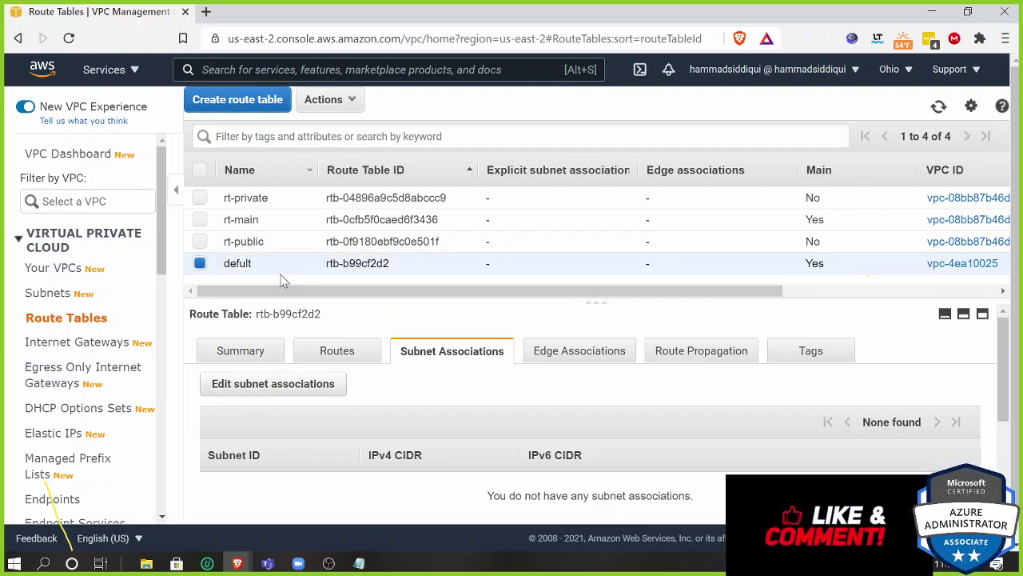
pyautogui.click(297, 263)
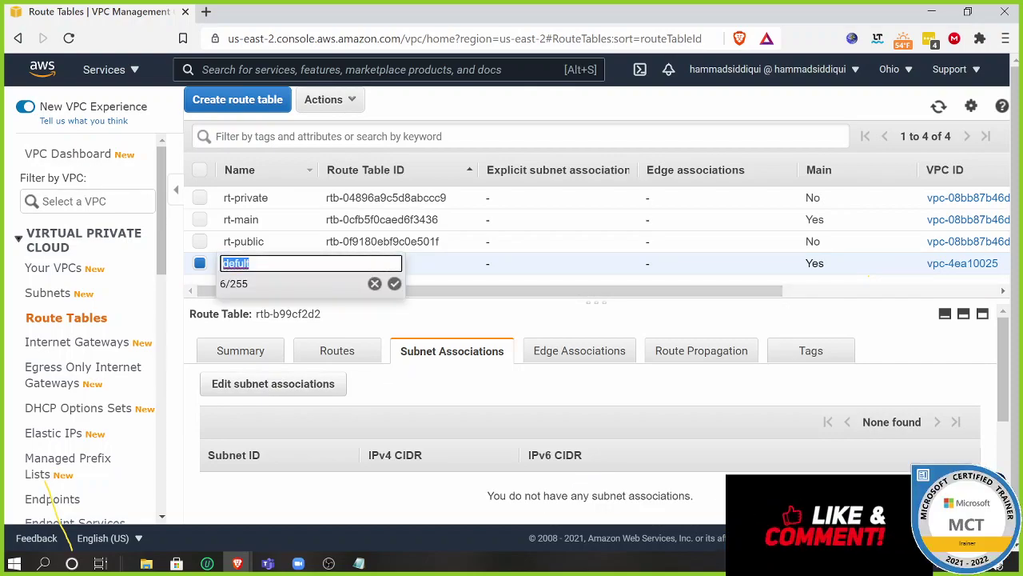
pyautogui.write('default')
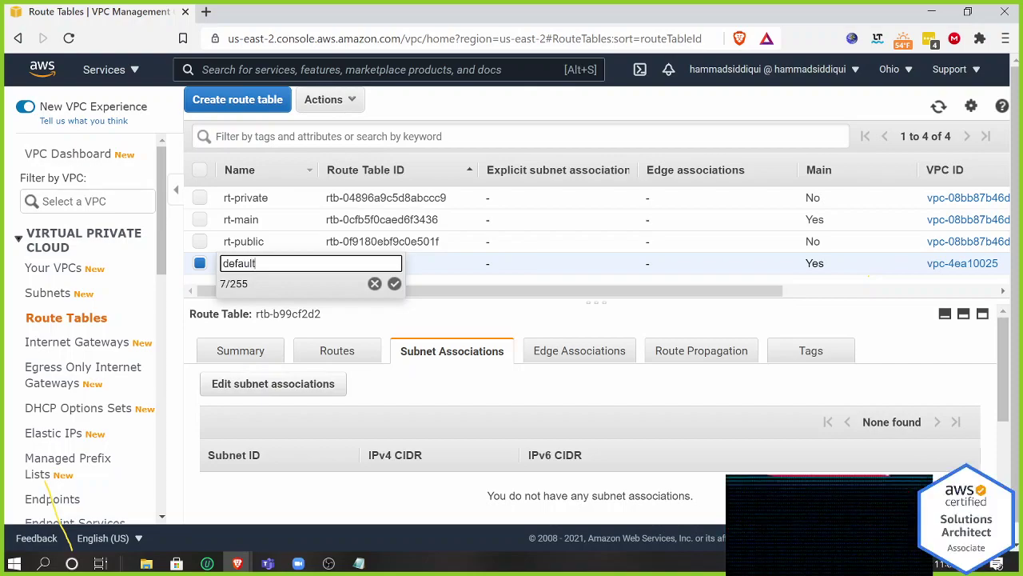
pyautogui.click(395, 285)
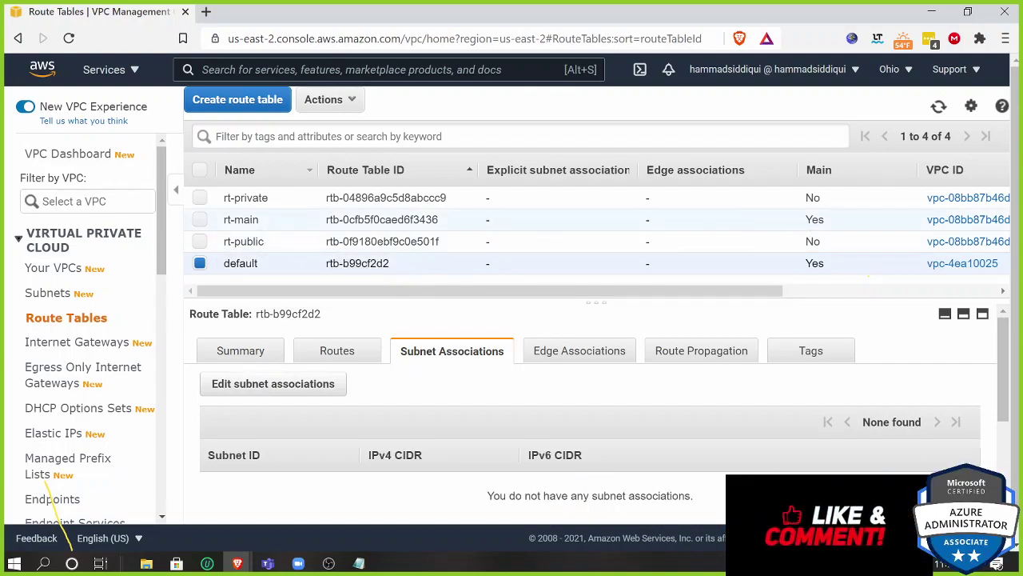
# Select the main route table rt-main and review its Summary and its 10.0.0.0/16 local route
pyautogui.click(814, 222)
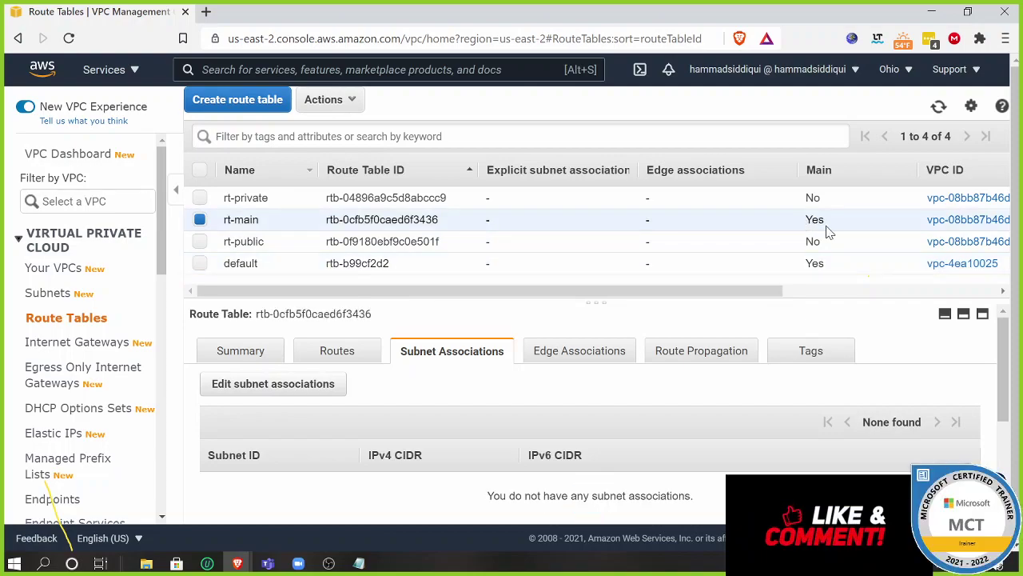
pyautogui.doubleClick(812, 221)
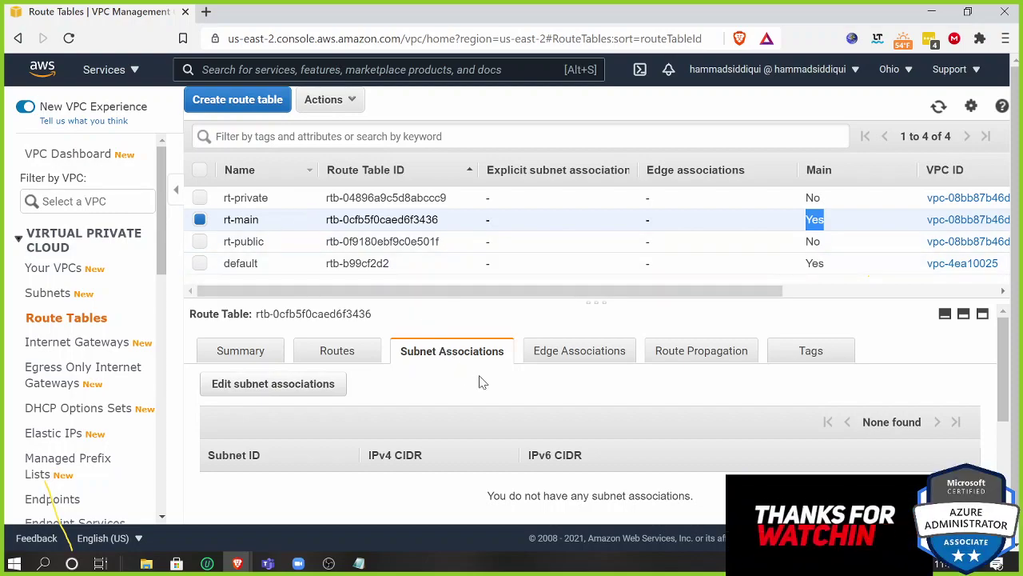
pyautogui.scroll(-3, 502, 397)
pyautogui.scroll(-2, 503, 396)
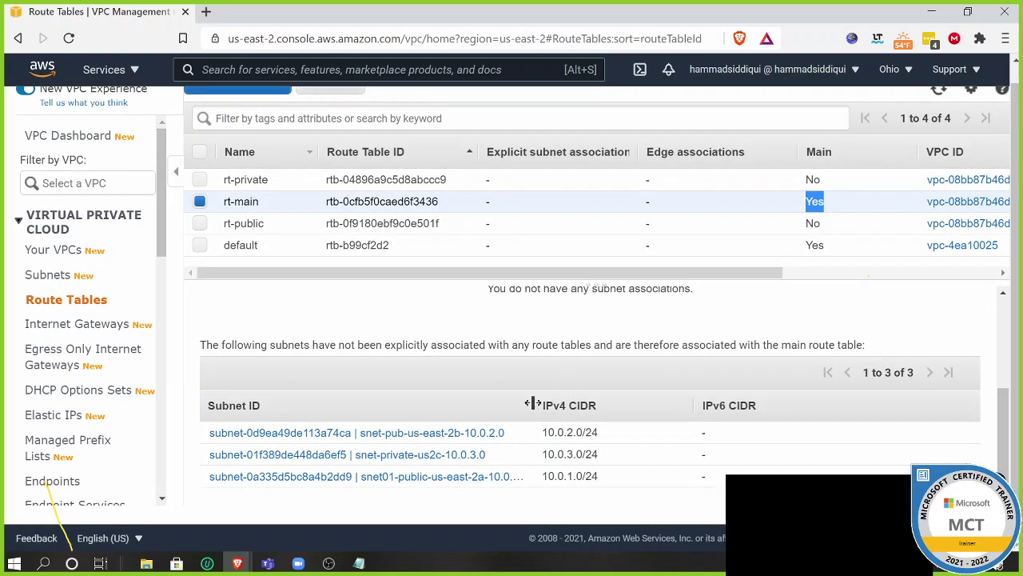
pyautogui.scroll(4, 630, 394)
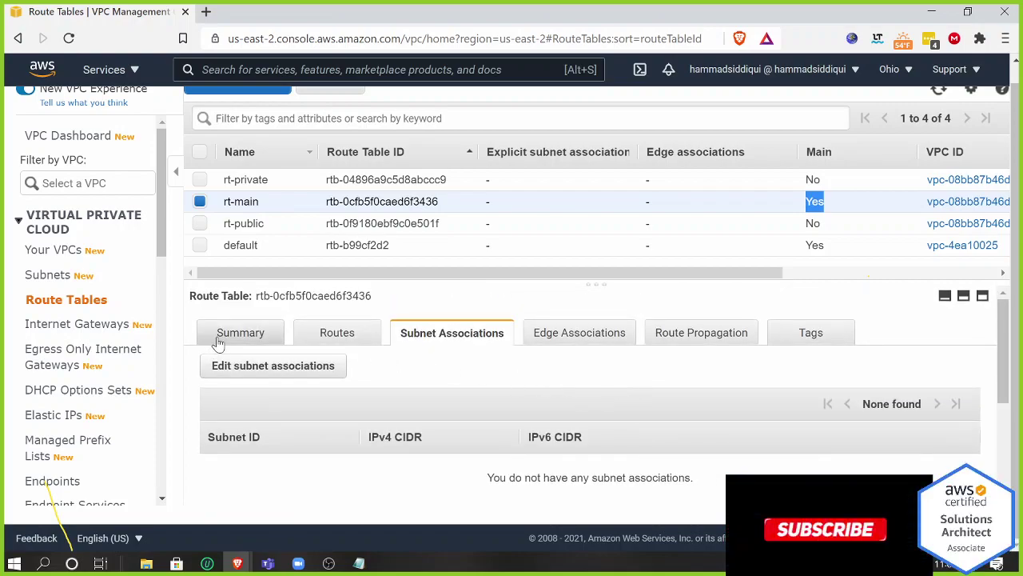
pyautogui.click(224, 339)
pyautogui.click(350, 330)
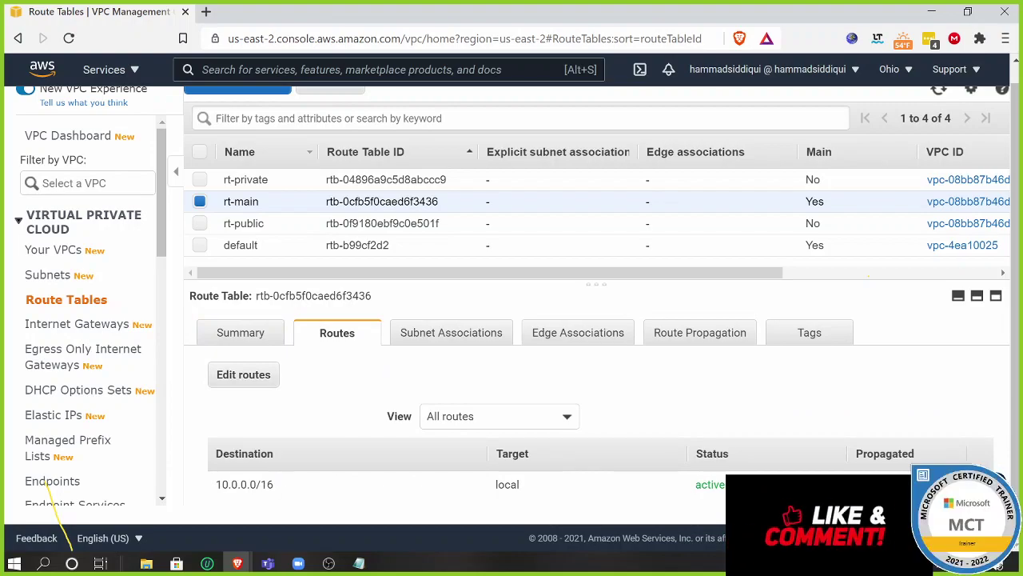
pyautogui.moveTo(279, 485); pyautogui.dragTo(213, 489)
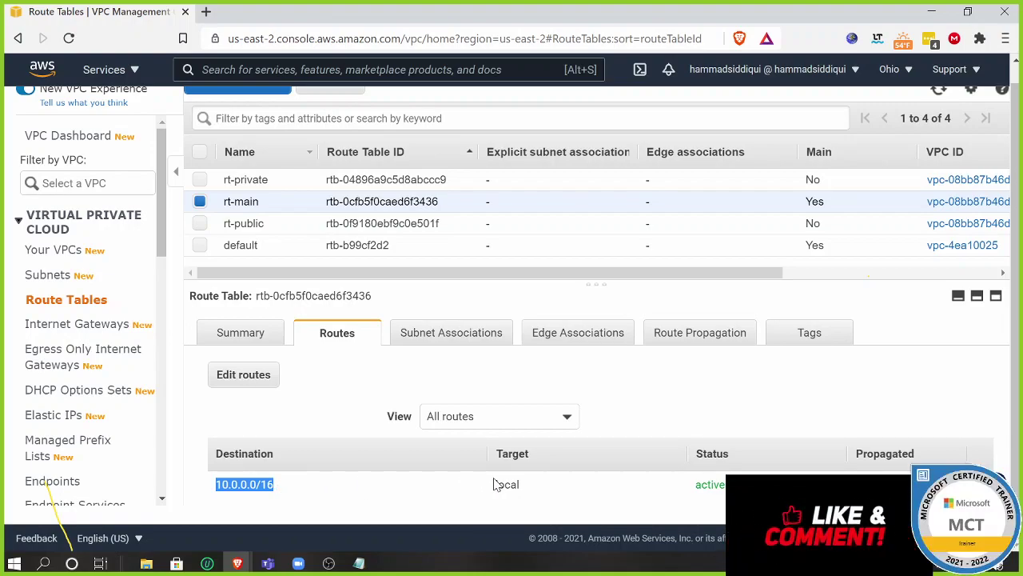
# Confirm rt-main has no explicit subnet associations, then select rt-public
pyautogui.click(434, 331)
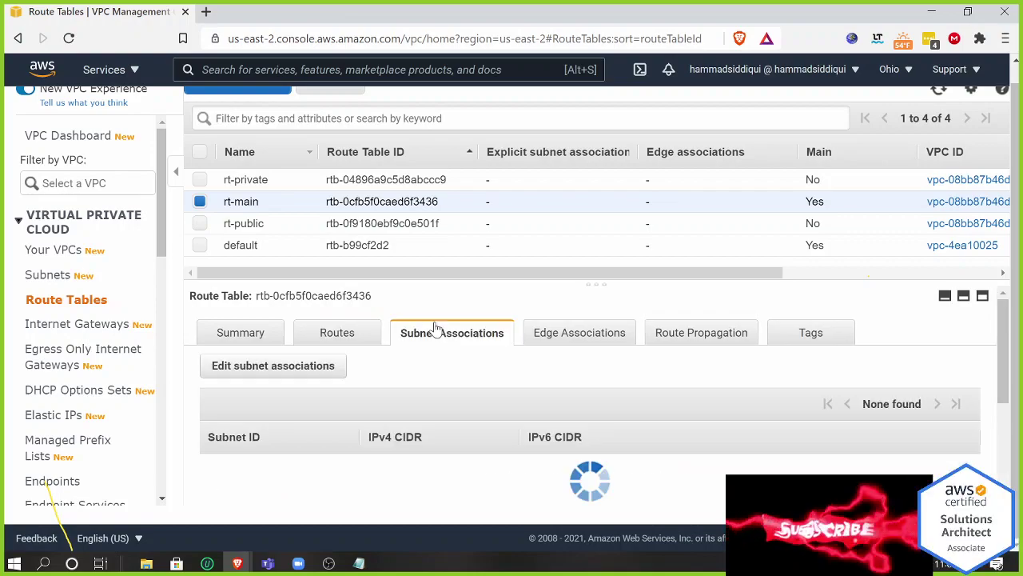
pyautogui.scroll(-2, 488, 386)
pyautogui.scroll(2, 478, 373)
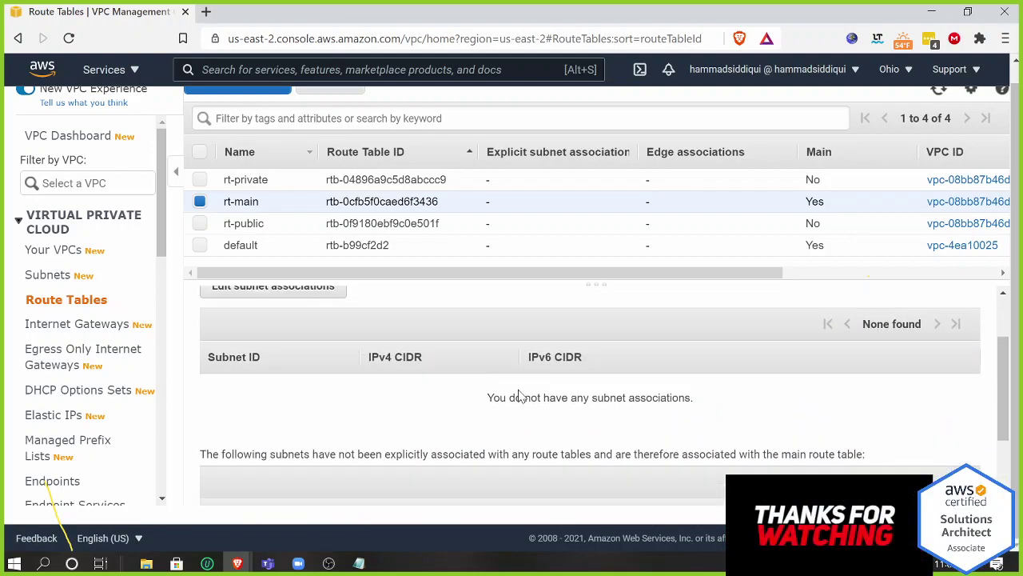
pyautogui.moveTo(487, 397); pyautogui.dragTo(689, 395)
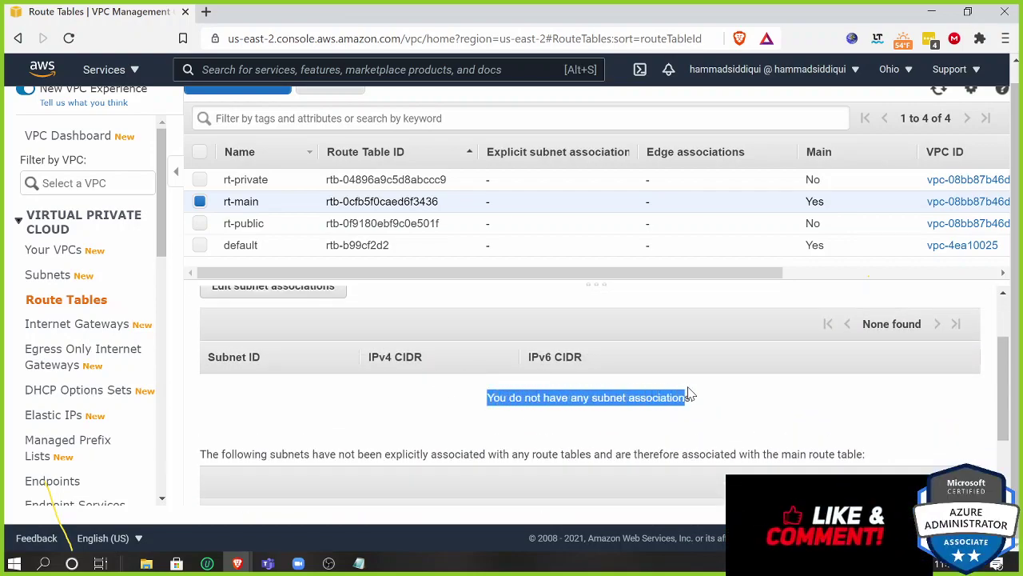
pyautogui.scroll(-2, 690, 391)
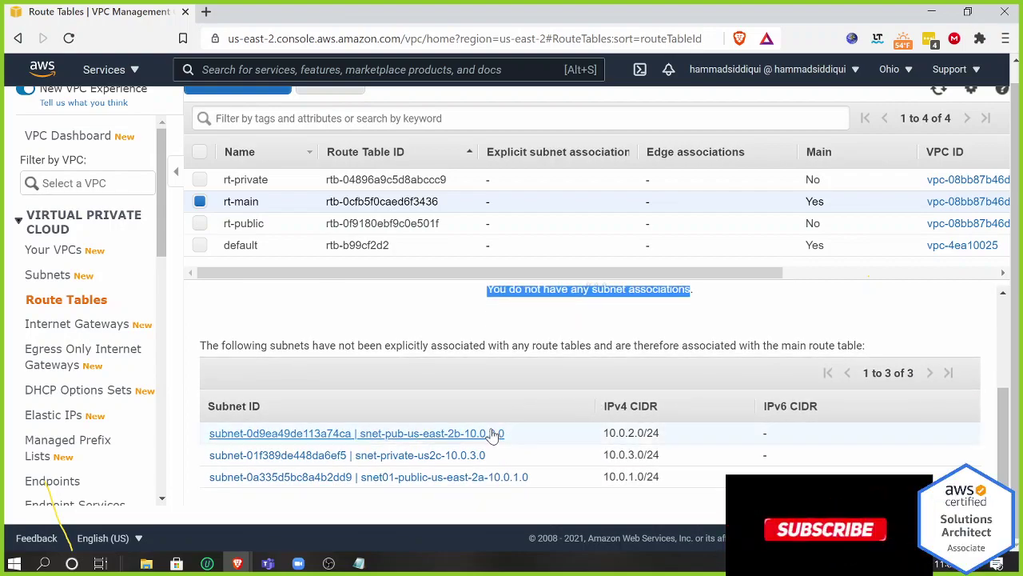
pyautogui.scroll(2, 491, 429)
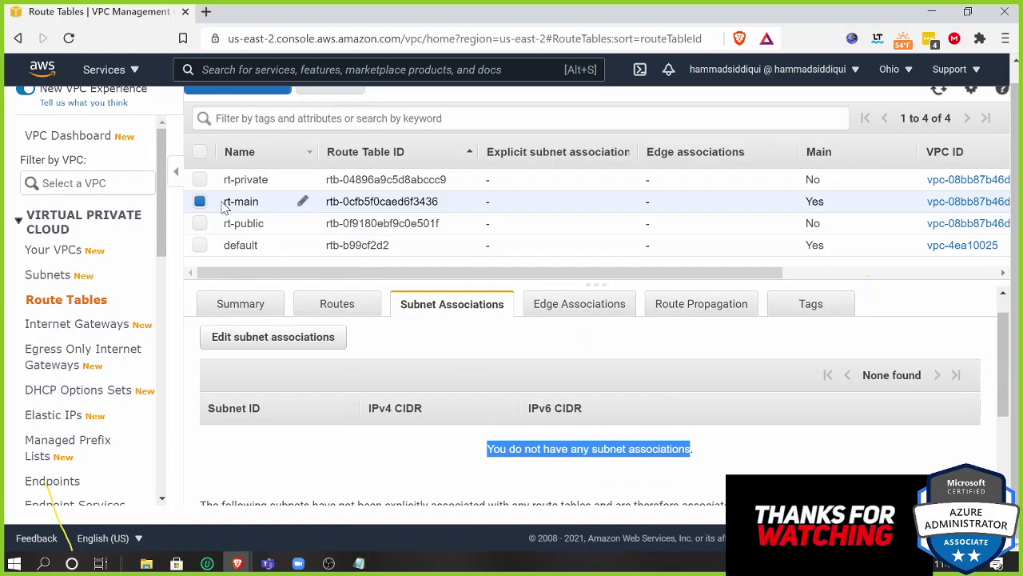
pyautogui.click(200, 224)
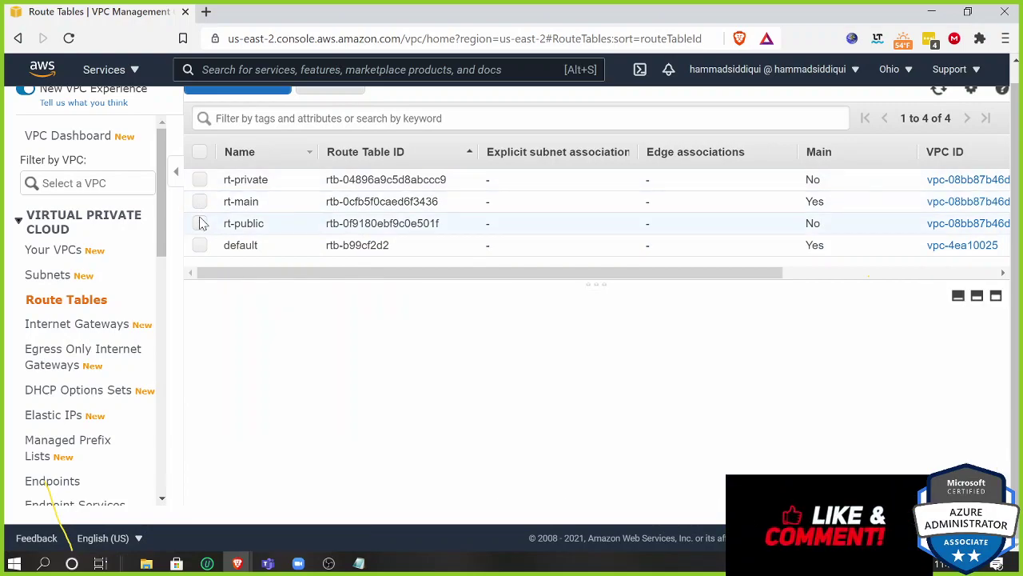
pyautogui.scroll(-5, 503, 367)
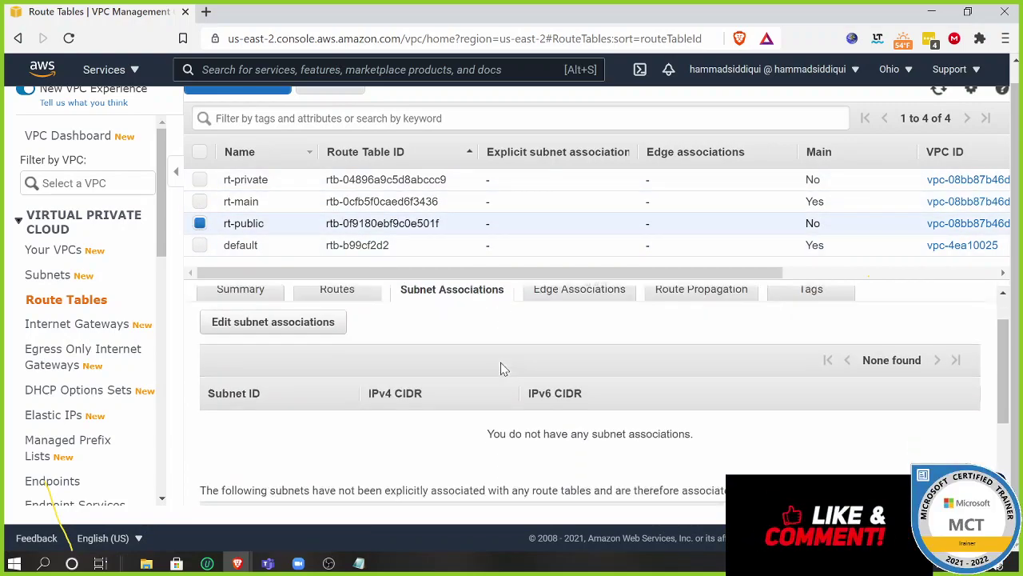
pyautogui.scroll(4, 503, 370)
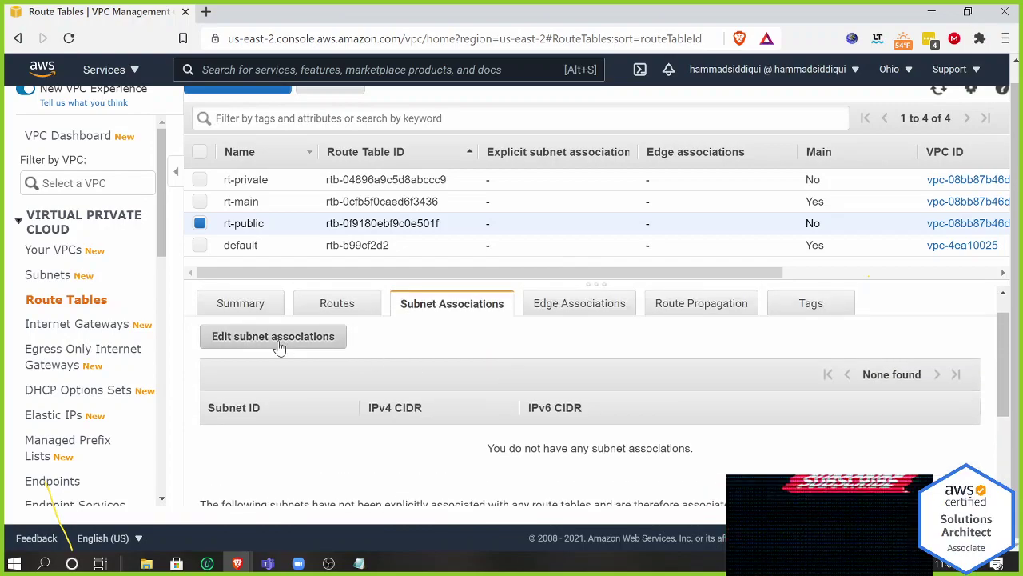
# Tick snet-pub-us-east-2b (10.0.2.0/24) and snet01-public (10.0.1.0/24) for rt-public and save
pyautogui.click(276, 346)
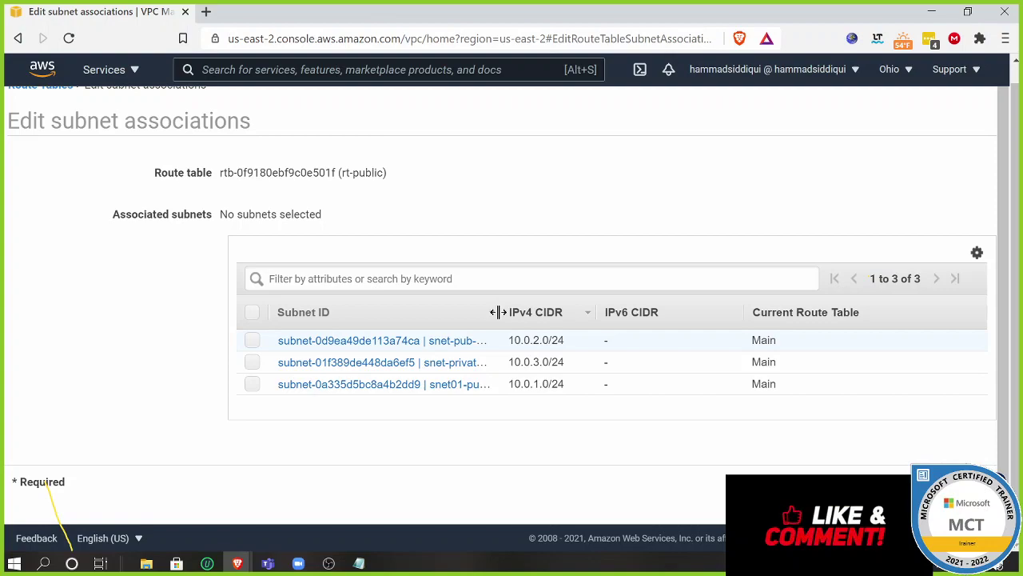
pyautogui.moveTo(499, 312); pyautogui.dragTo(552, 312)
pyautogui.moveTo(220, 172); pyautogui.dragTo(352, 172)
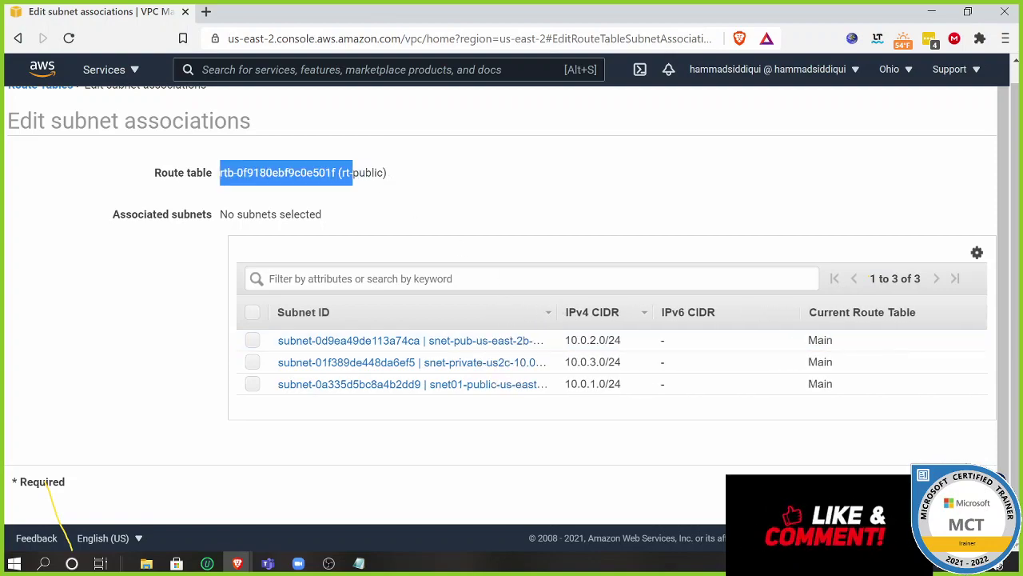
pyautogui.click(254, 341)
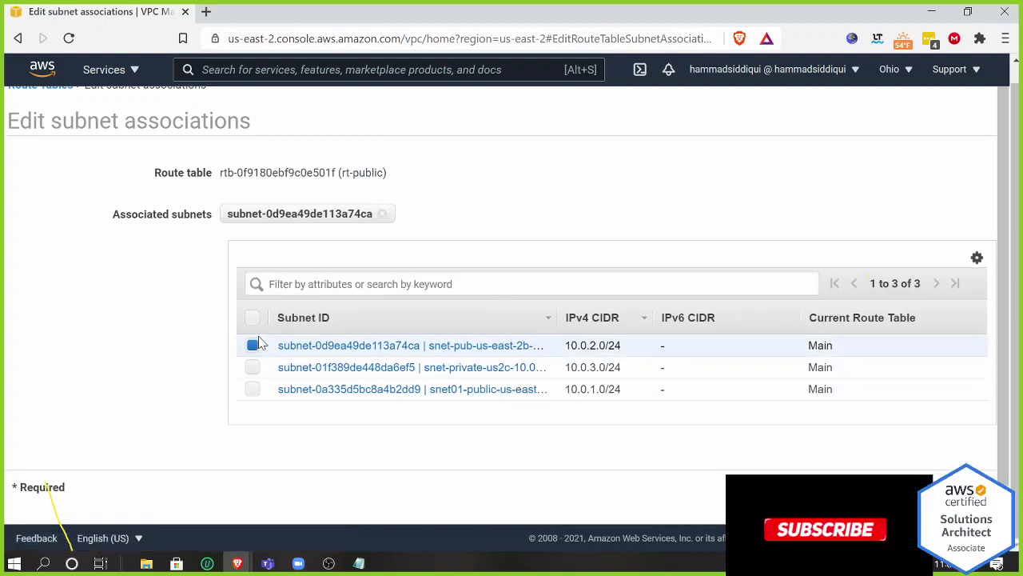
pyautogui.click(250, 391)
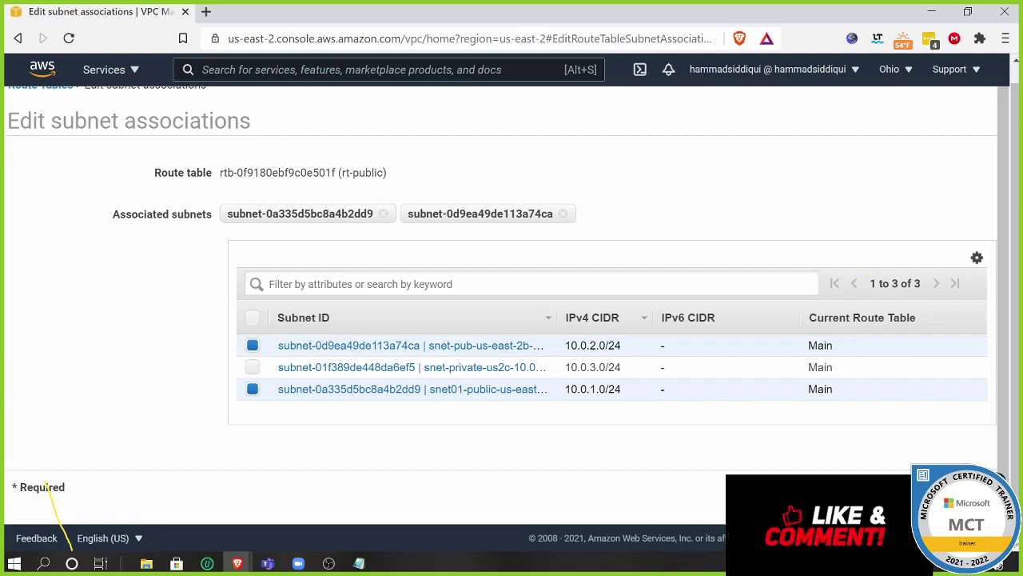
pyautogui.click(875, 471)
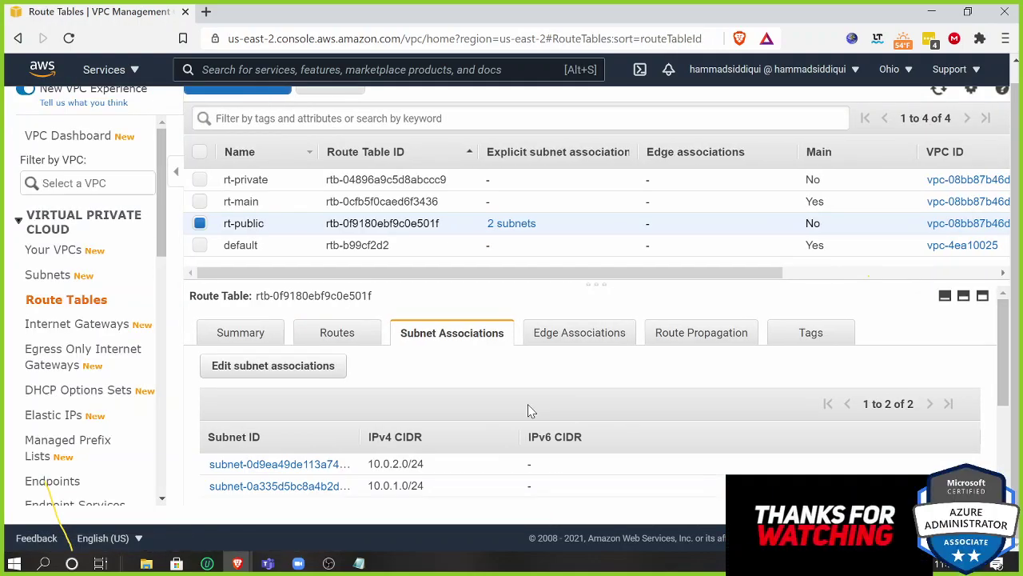
pyautogui.scroll(-1, 528, 404)
pyautogui.scroll(1, 513, 372)
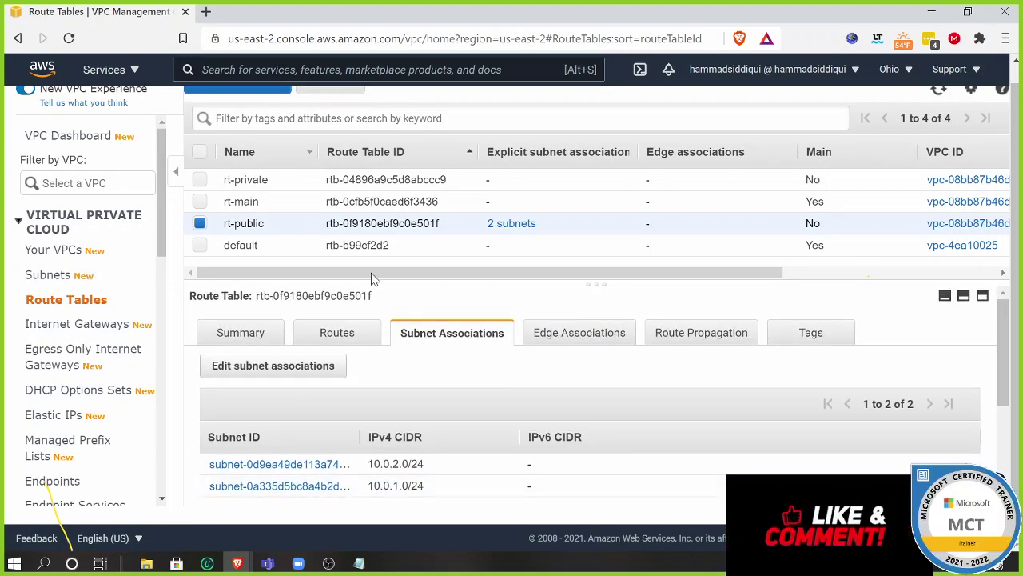
pyautogui.click(200, 180)
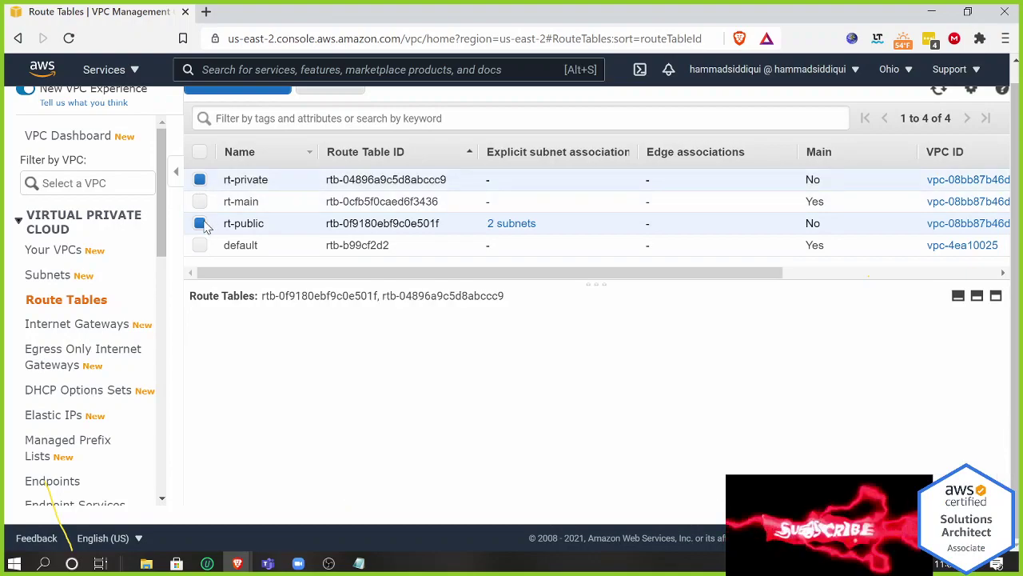
# Associate snet-private-us2c (10.0.3.0/24) with rt-private and save the association
pyautogui.click(200, 223)
pyautogui.scroll(-2, 446, 379)
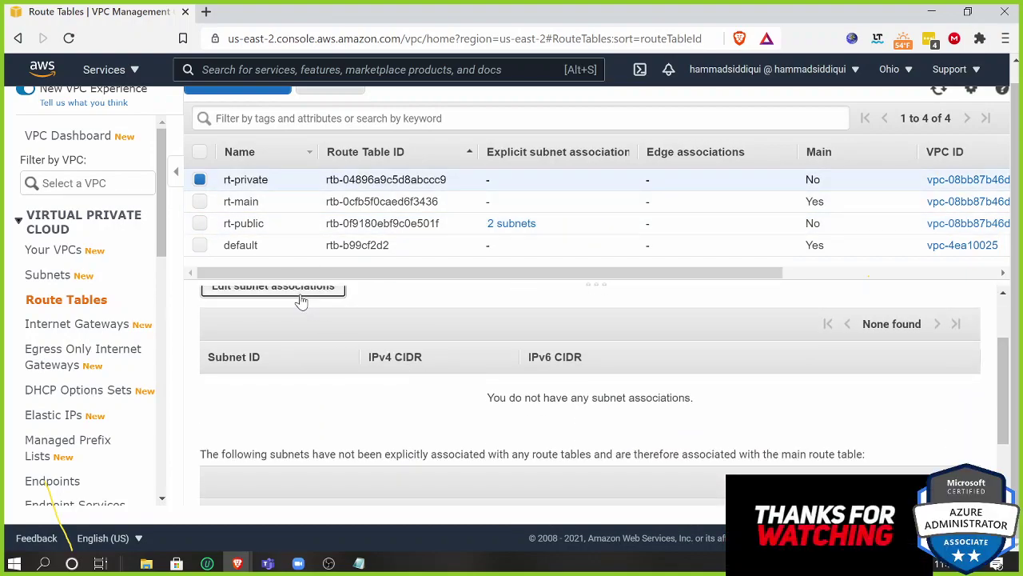
pyautogui.click(300, 297)
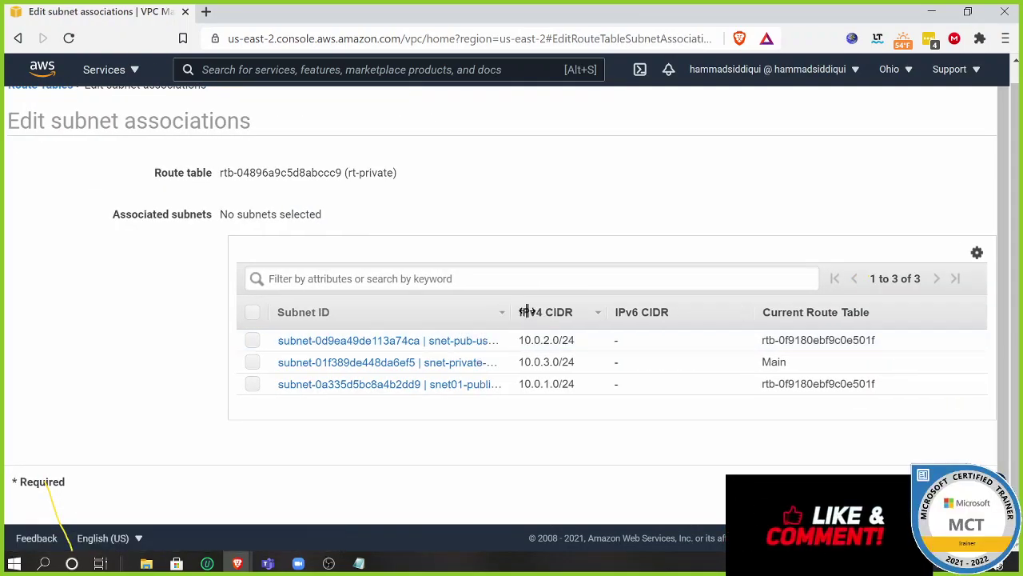
pyautogui.moveTo(528, 311); pyautogui.dragTo(571, 314)
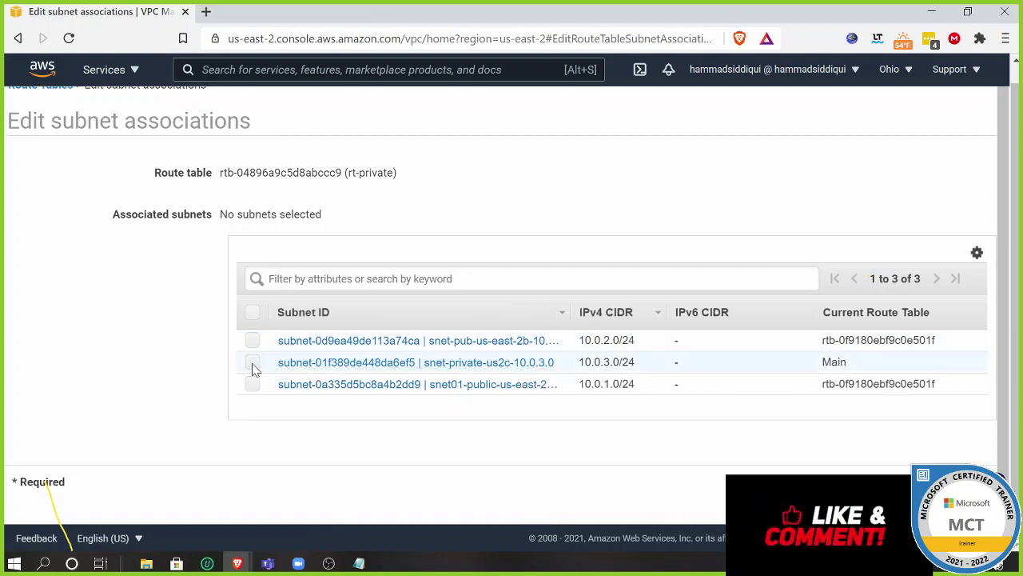
pyautogui.click(252, 365)
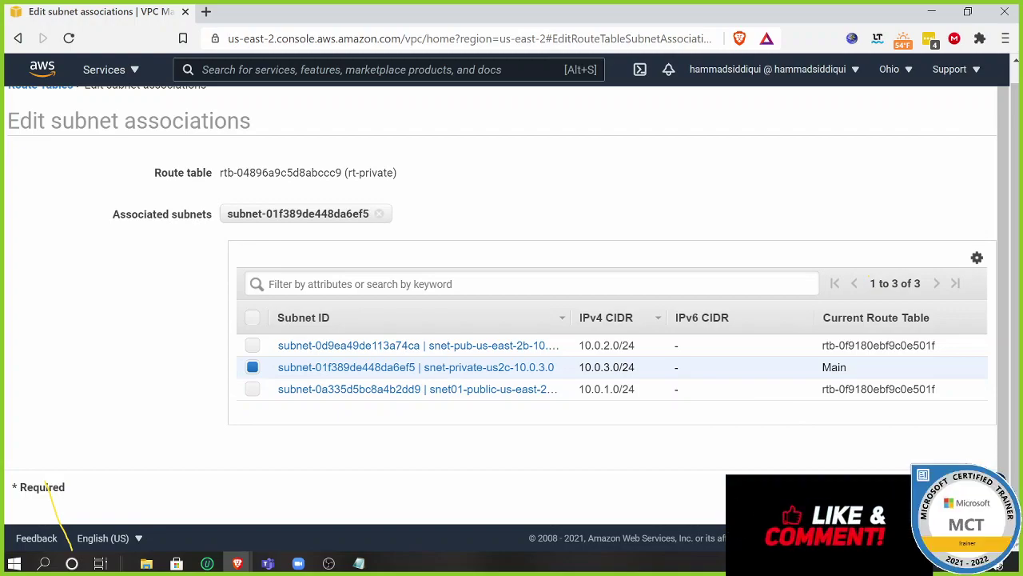
pyautogui.click(948, 487)
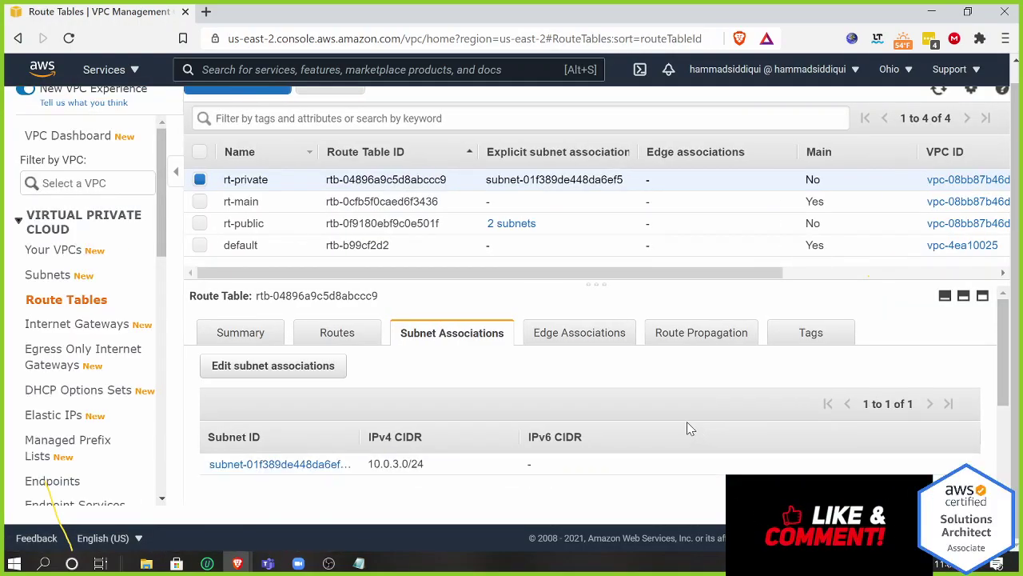
# Check rt-public's 2 subnets and rt-private's association, then review rt-private's 10.0.0.0/16 local route
pyautogui.moveTo(520, 436); pyautogui.dragTo(551, 437)
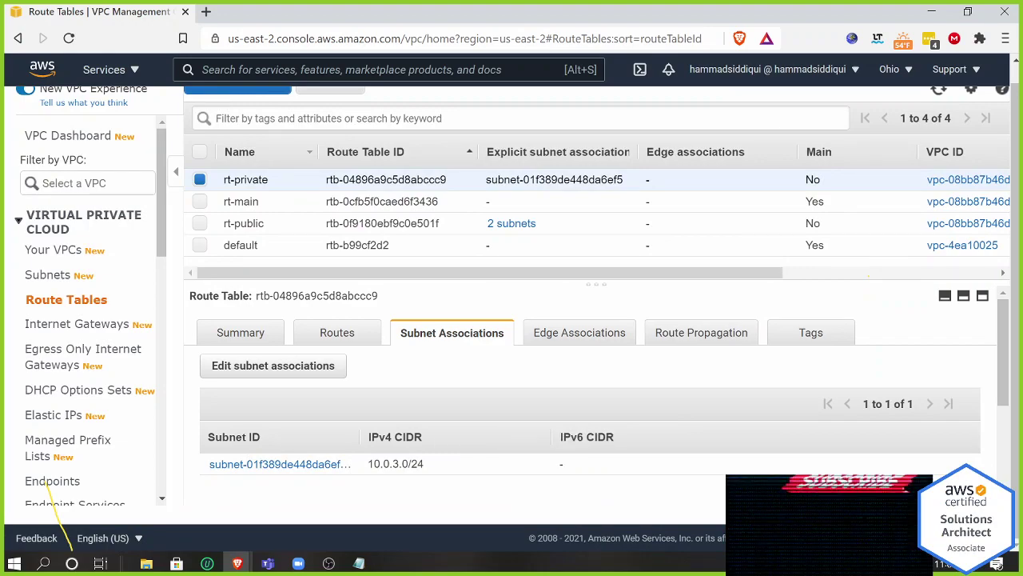
pyautogui.moveTo(357, 436); pyautogui.dragTo(520, 439)
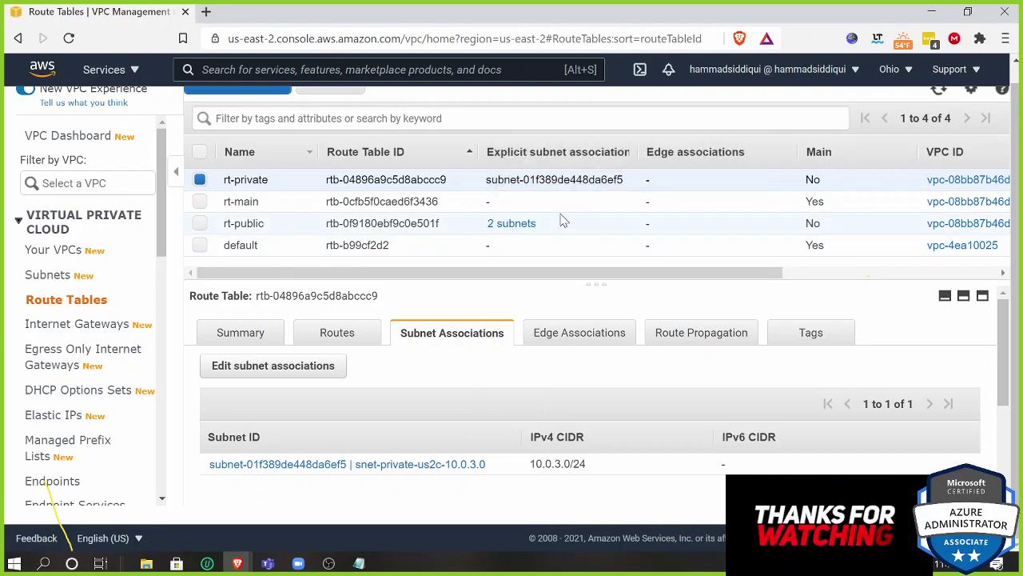
pyautogui.moveTo(548, 229); pyautogui.dragTo(482, 229)
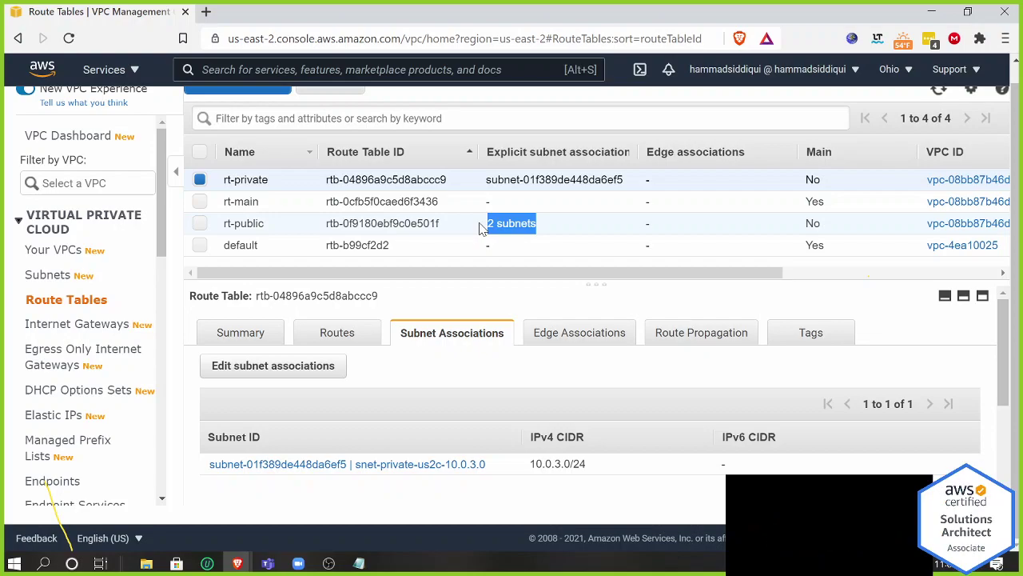
pyautogui.click(482, 227)
pyautogui.moveTo(639, 180); pyautogui.dragTo(491, 181)
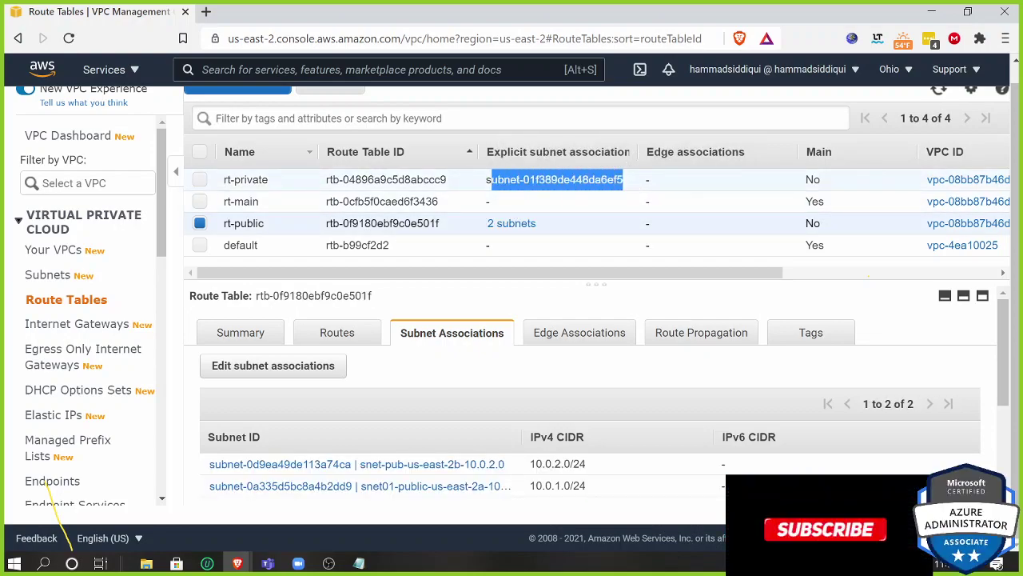
pyautogui.click(489, 181)
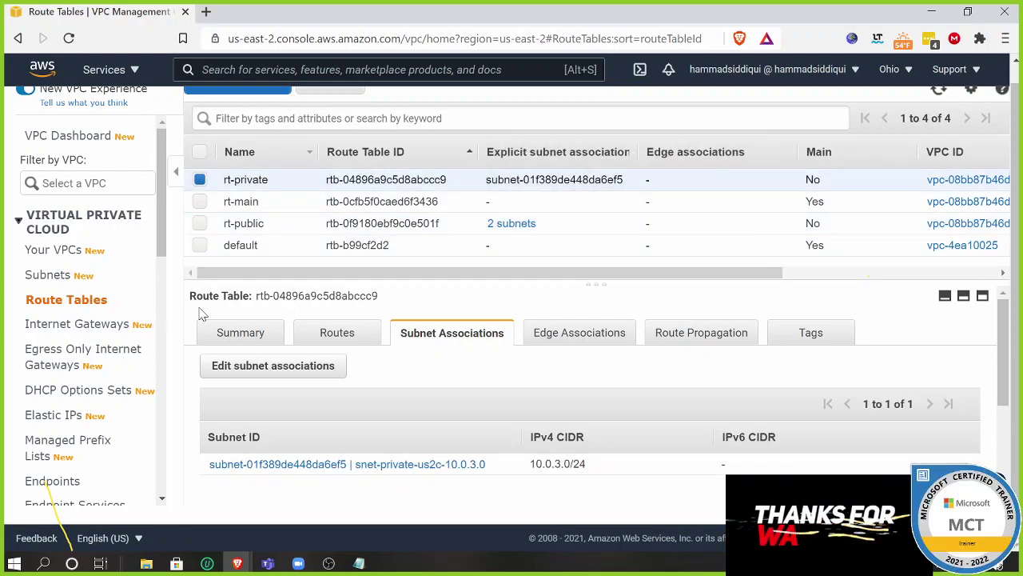
pyautogui.click(344, 337)
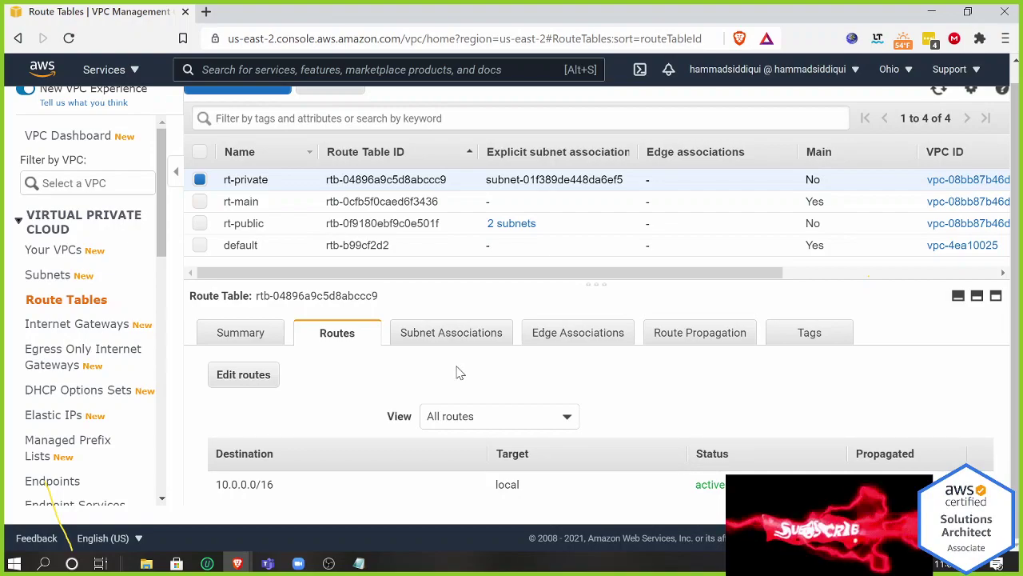
# Create an internet gateway with the Name tag igw-cloudhs
pyautogui.click(80, 334)
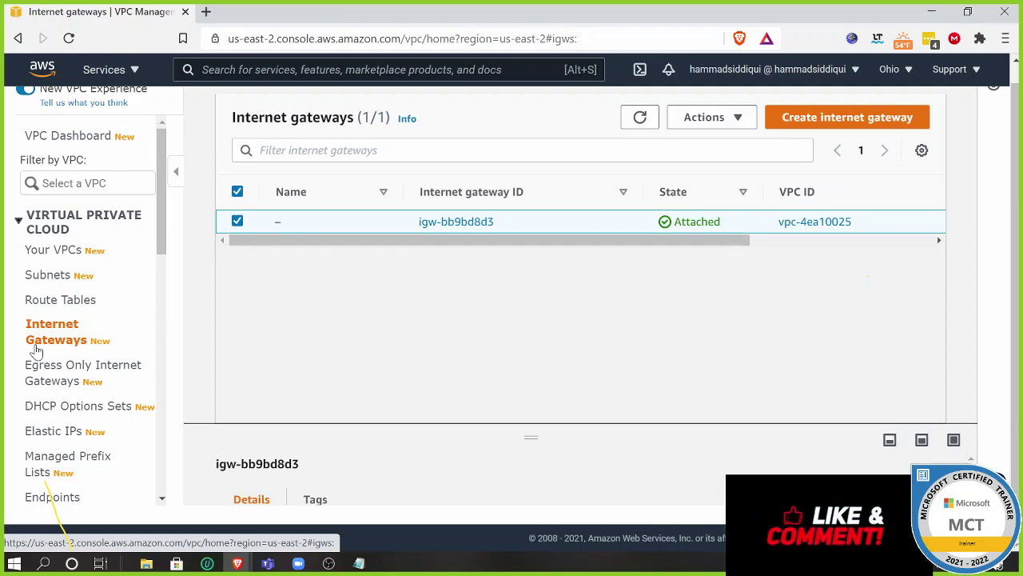
pyautogui.click(846, 132)
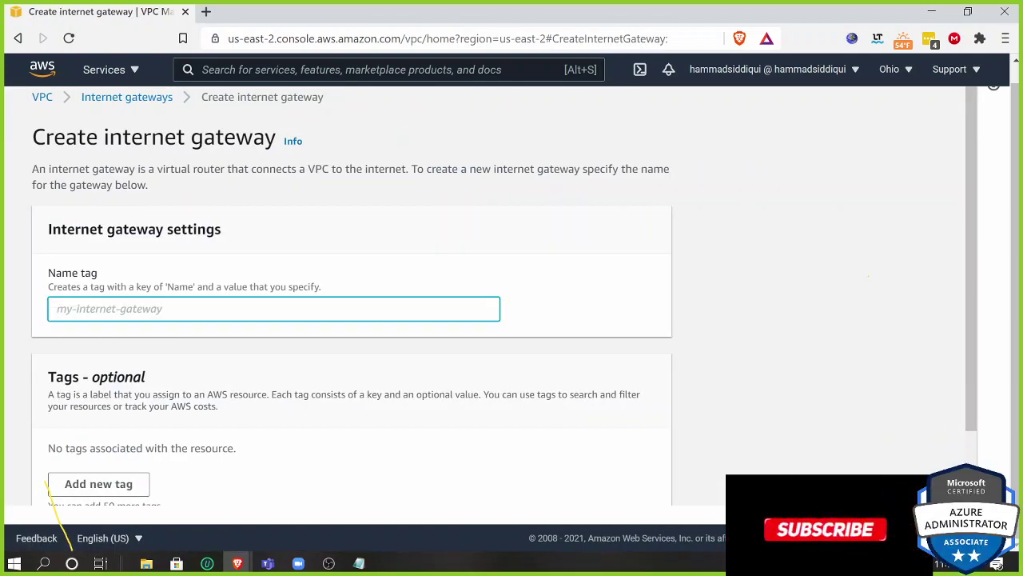
pyautogui.write('cloudhs-')
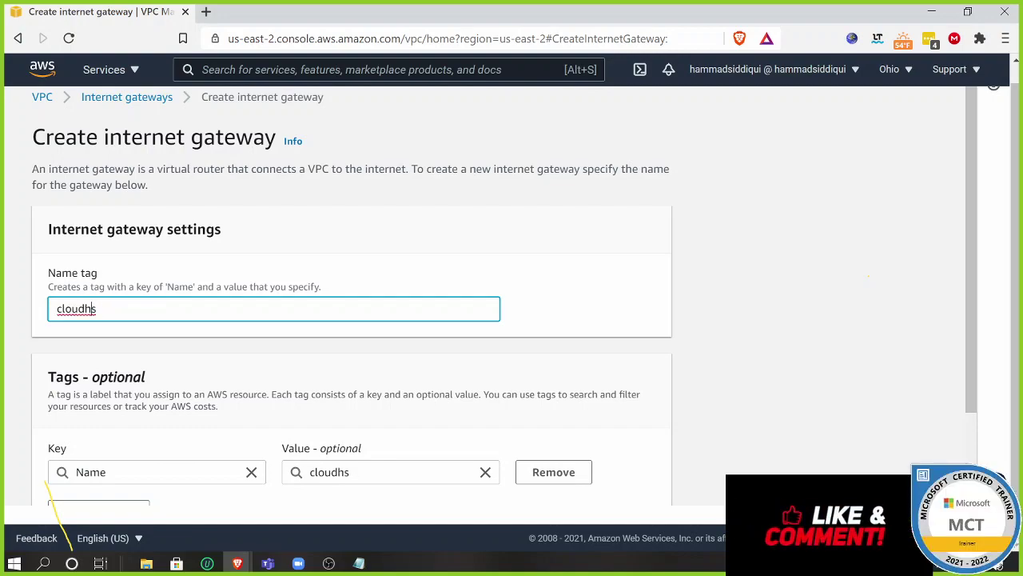
pyautogui.click(56, 308)
pyautogui.write('igw-')
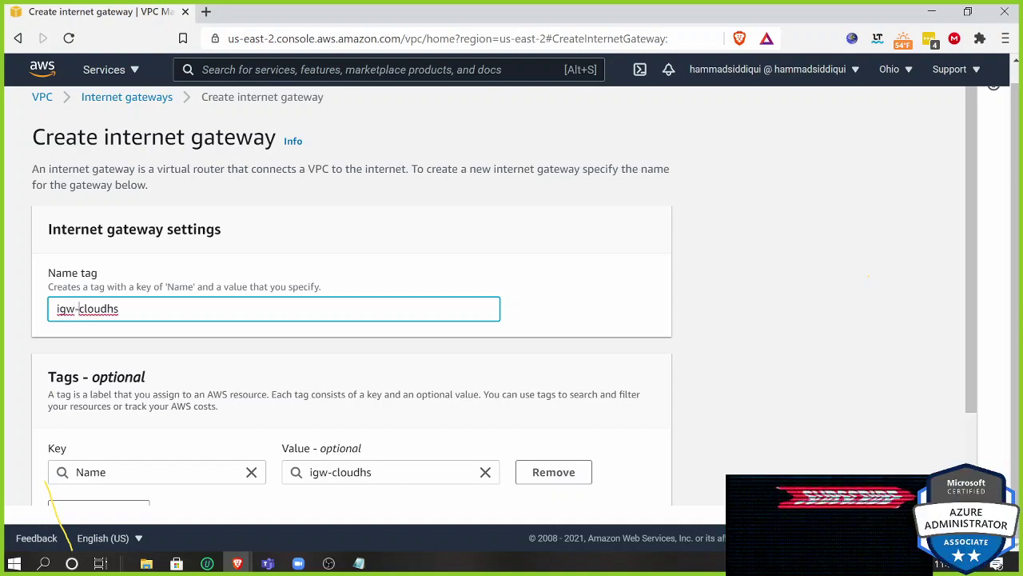
pyautogui.scroll(-2, 607, 312)
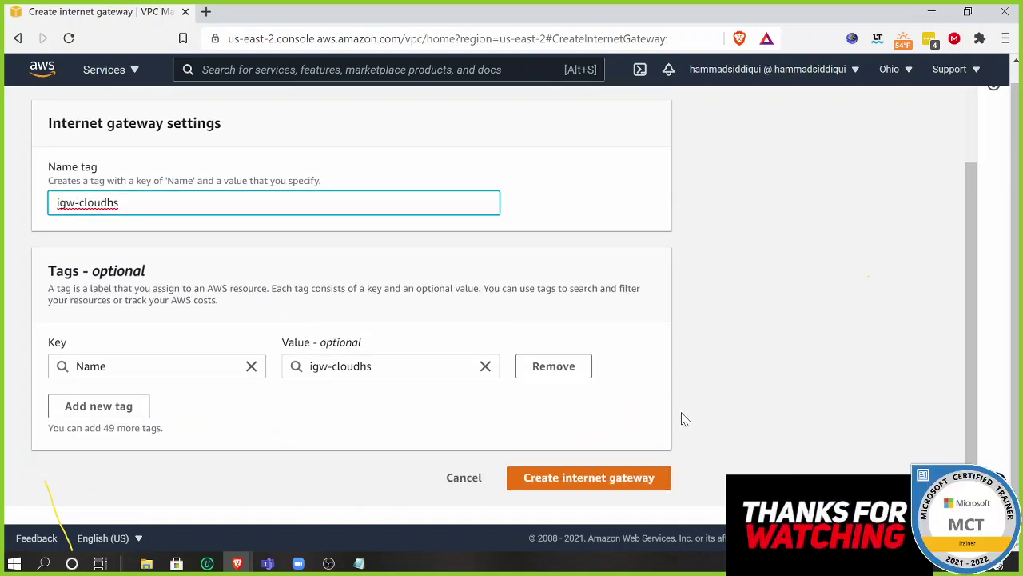
pyautogui.click(598, 480)
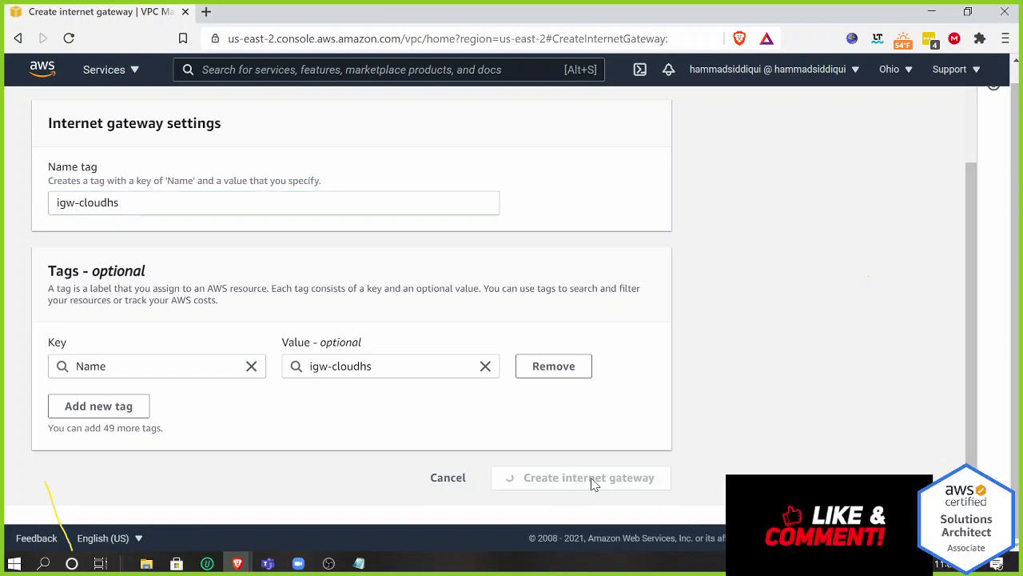
pyautogui.scroll(1, 712, 314)
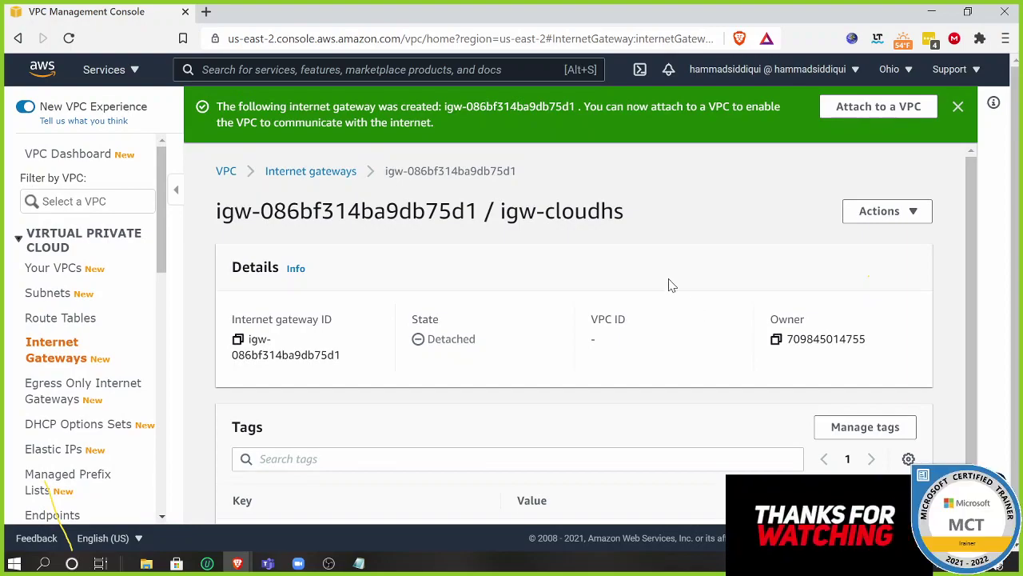
pyautogui.moveTo(625, 212); pyautogui.dragTo(214, 213)
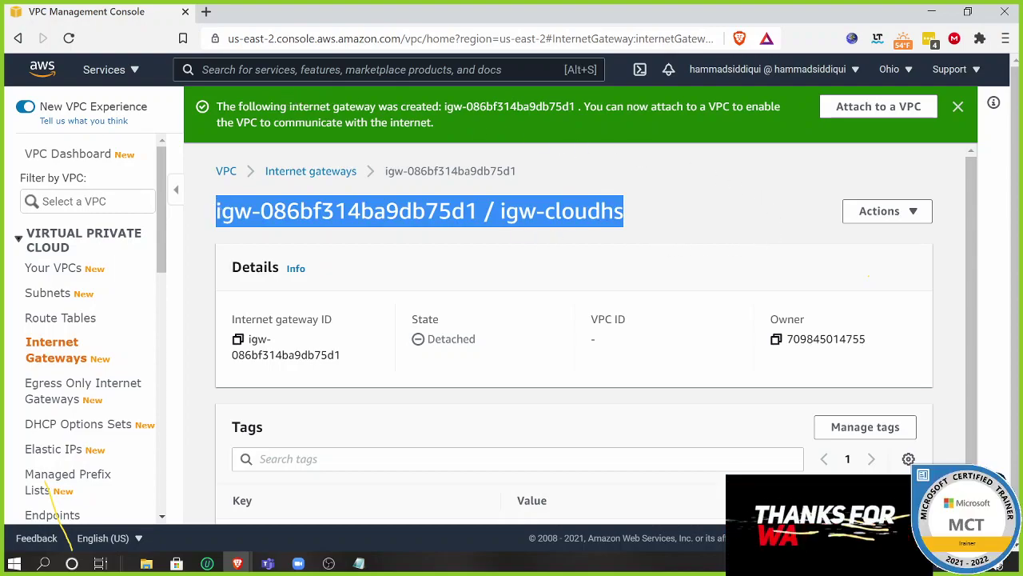
pyautogui.moveTo(224, 106); pyautogui.dragTo(329, 107)
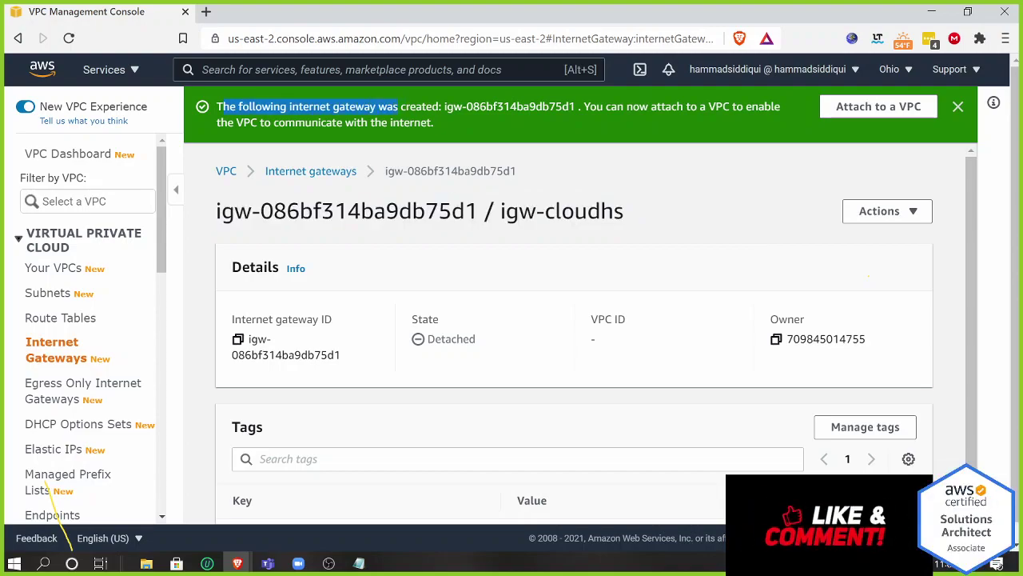
pyautogui.moveTo(478, 106); pyautogui.dragTo(743, 106)
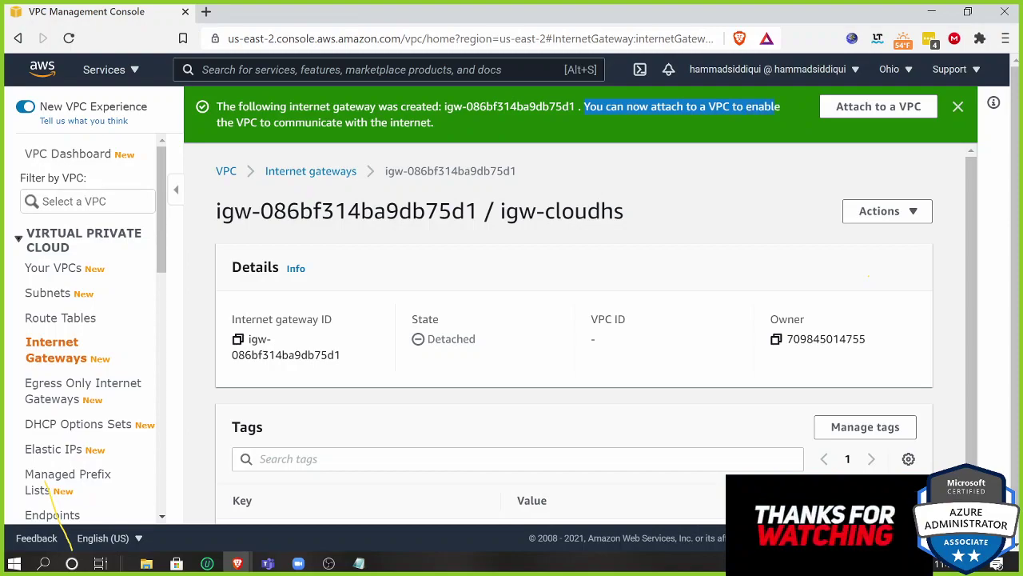
pyautogui.moveTo(260, 122); pyautogui.dragTo(434, 122)
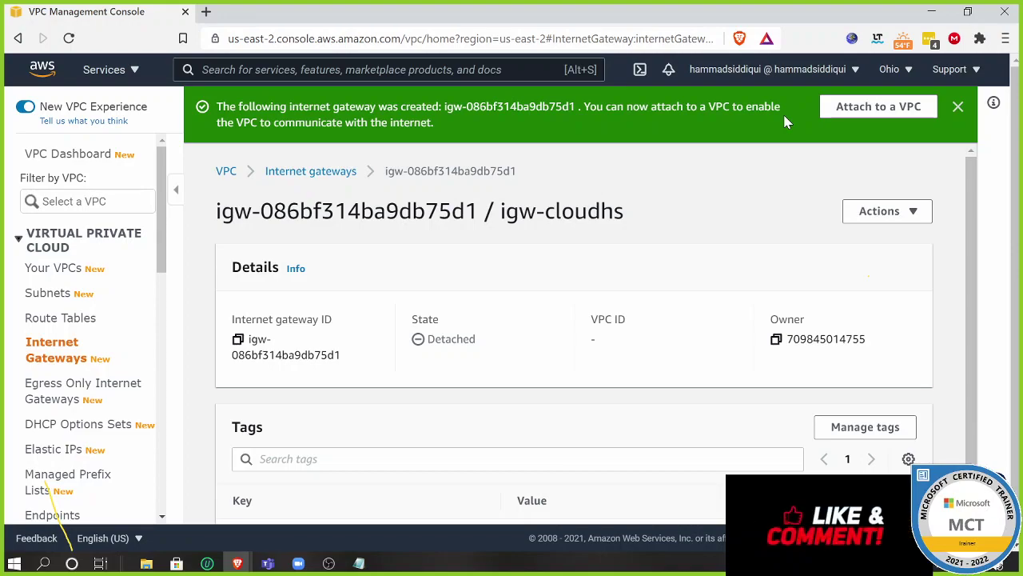
# Attach igw-cloudhs to VPC vpc-08bb87b46d9fe9f8f (cloudhs-vpc)
pyautogui.click(872, 120)
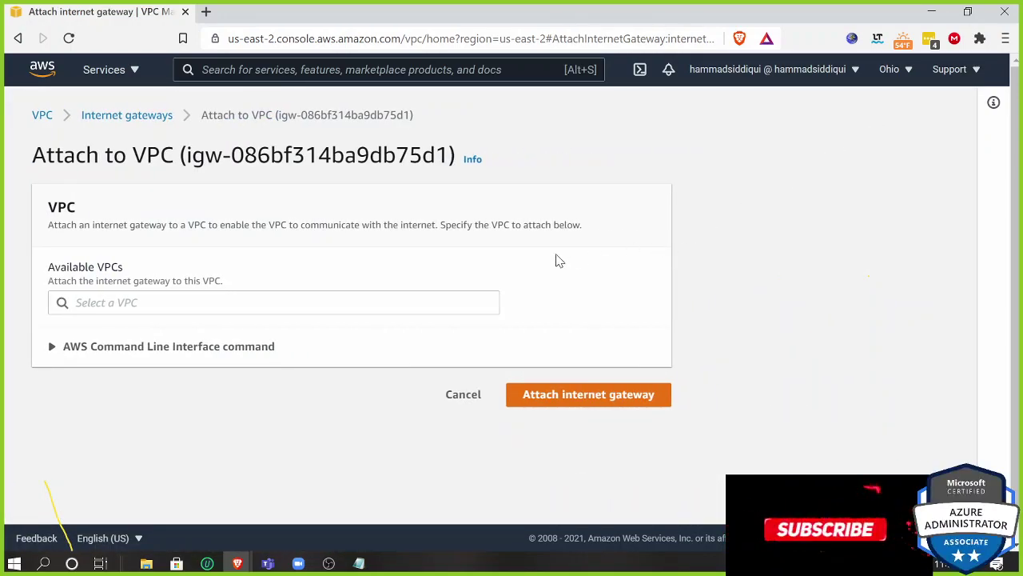
pyautogui.click(358, 301)
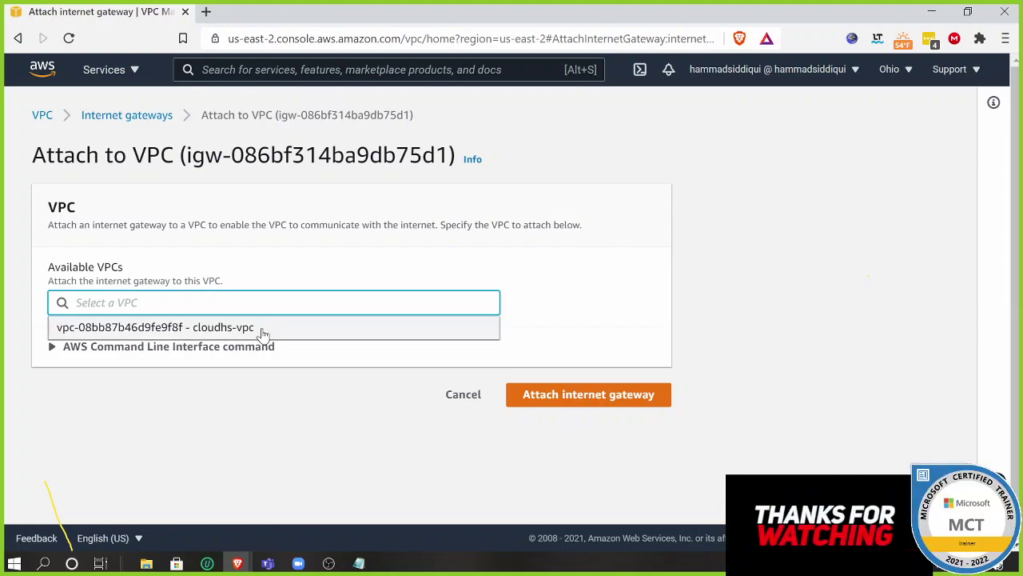
pyautogui.click(214, 329)
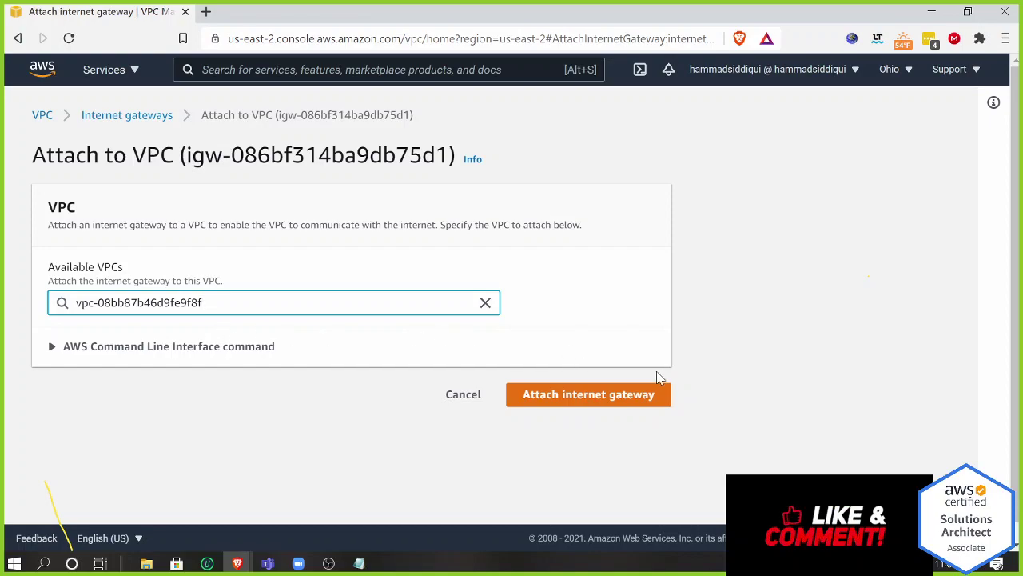
pyautogui.click(584, 396)
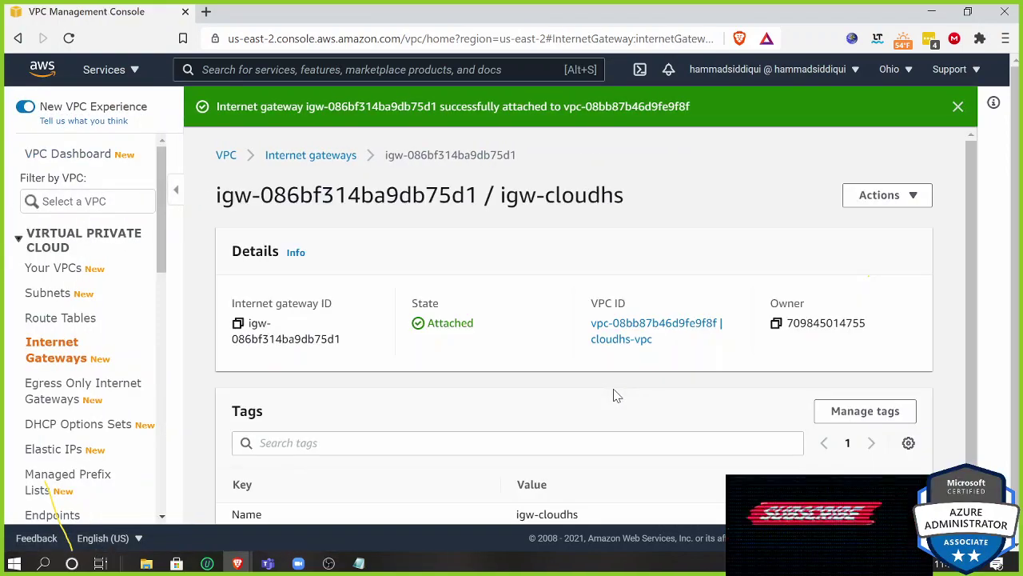
pyautogui.scroll(-1, 612, 392)
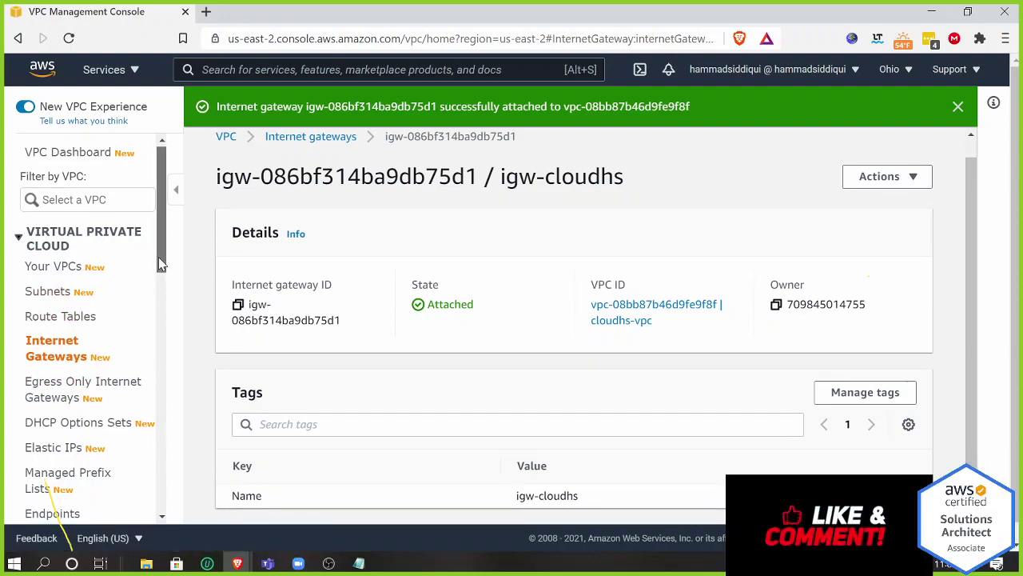
pyautogui.moveTo(159, 257); pyautogui.dragTo(158, 267)
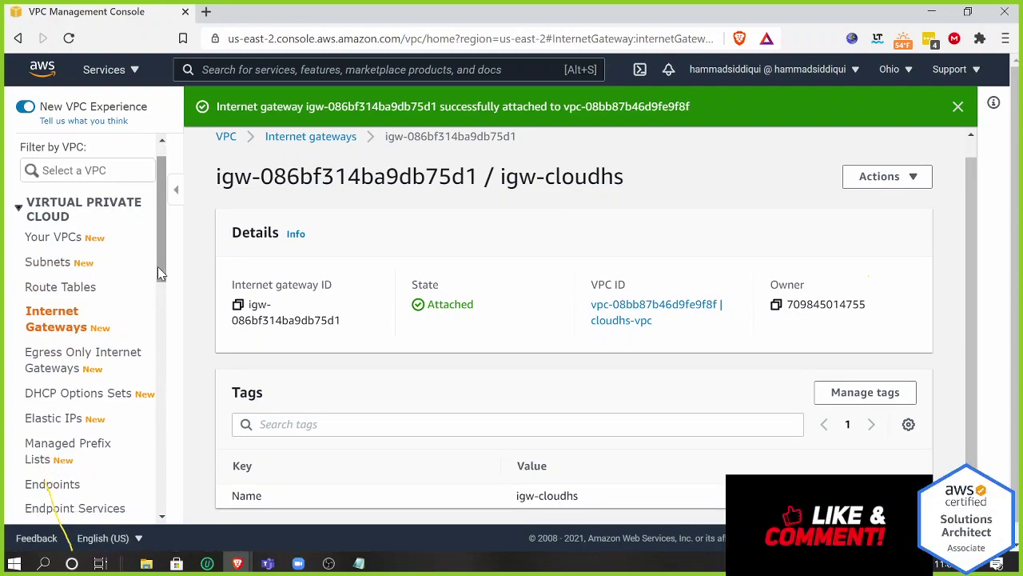
pyautogui.click(90, 290)
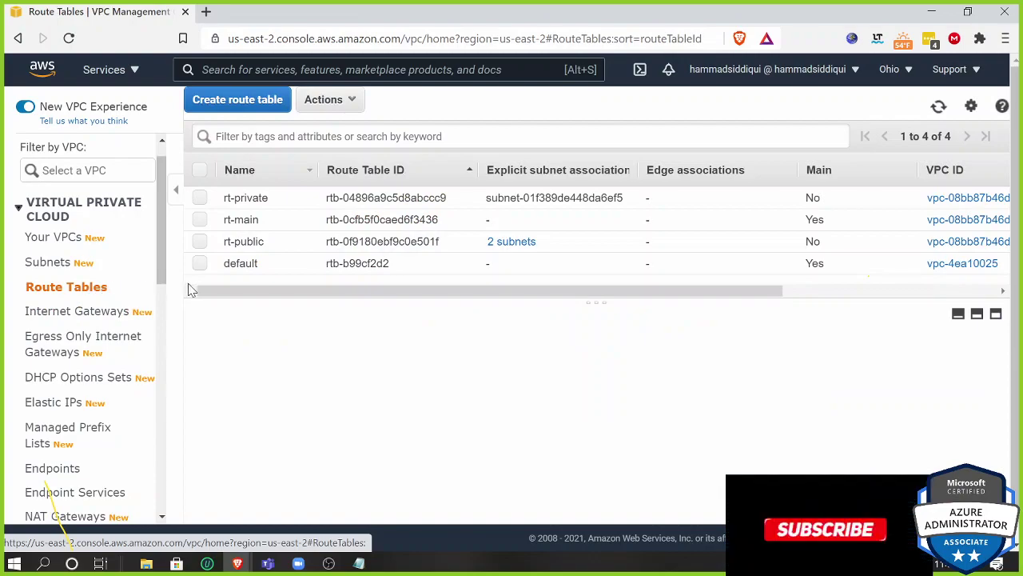
# Select rt-public and start Edit routes from its Routes tab
pyautogui.click(201, 242)
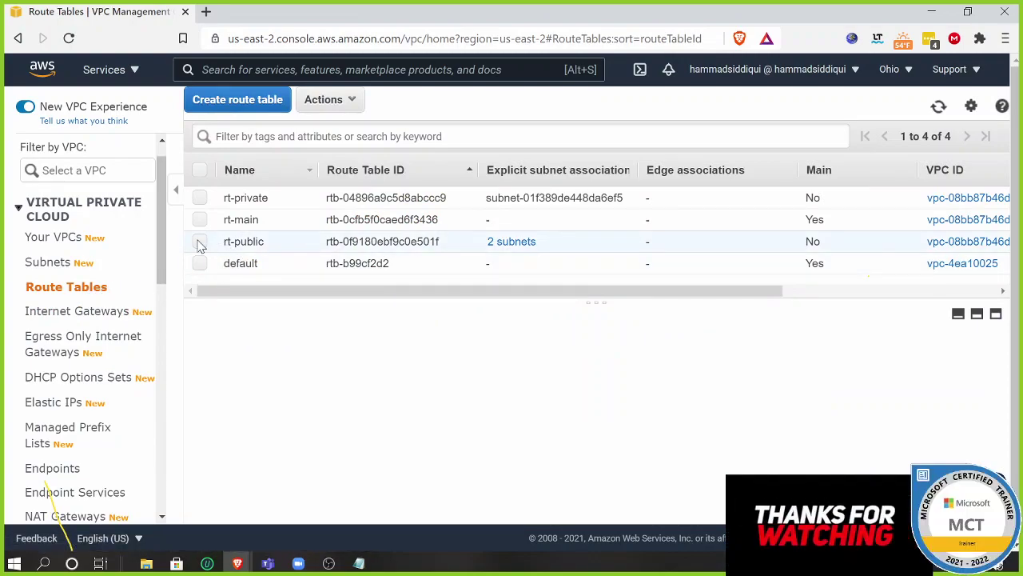
pyautogui.scroll(-1, 420, 336)
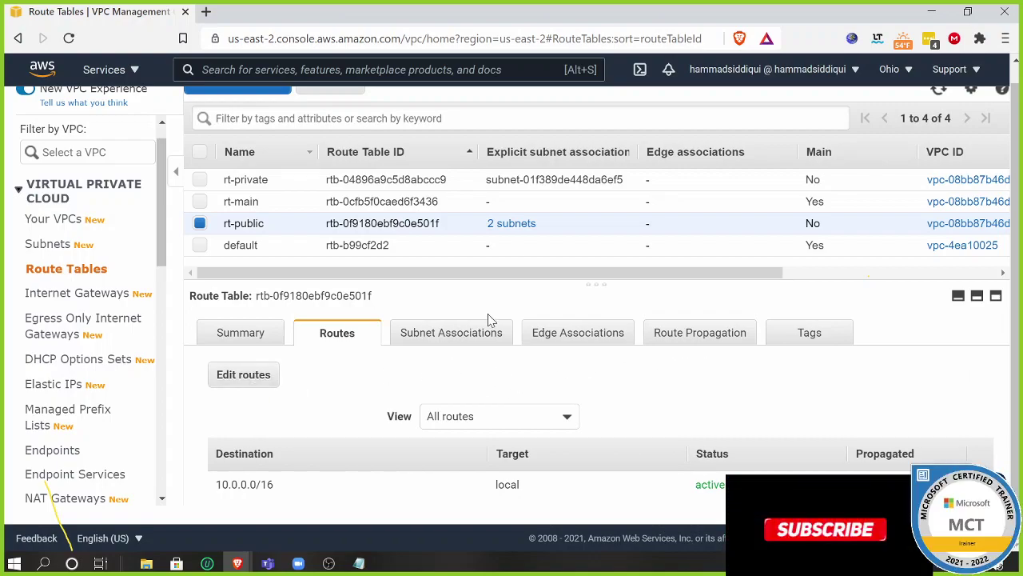
pyautogui.scroll(1, 527, 351)
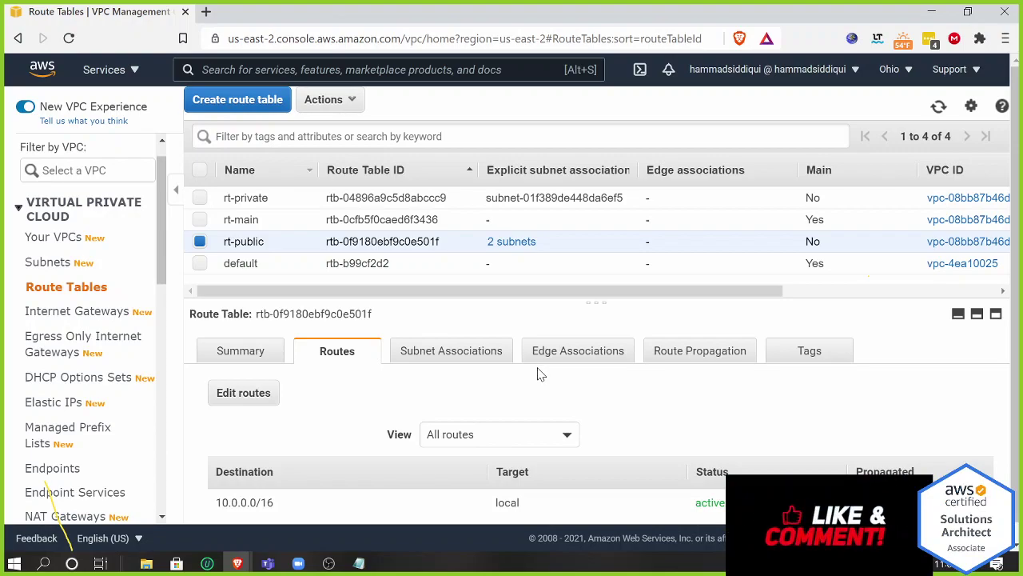
pyautogui.scroll(-1, 539, 373)
pyautogui.click(239, 384)
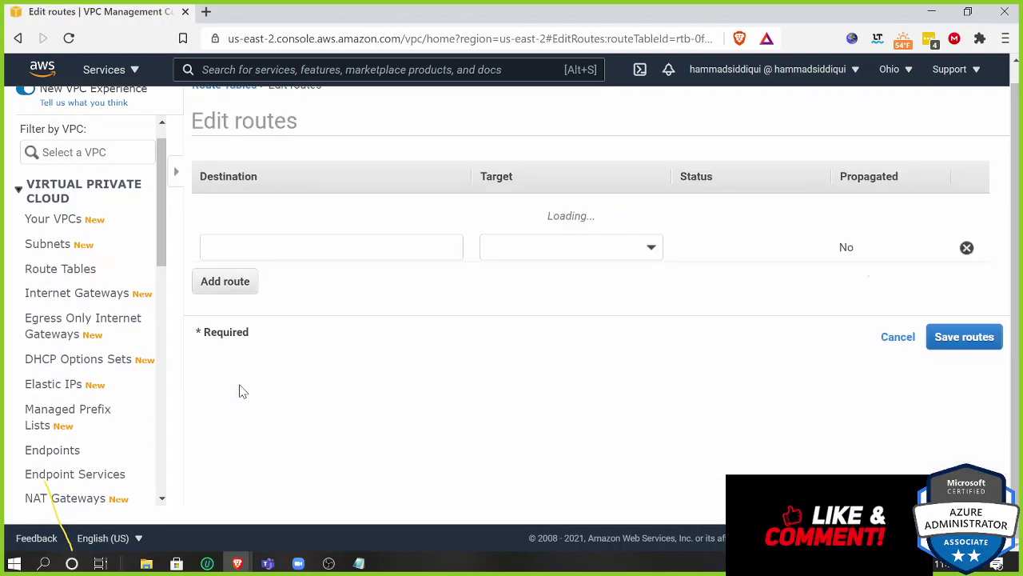
# Add a route with destination 0.0.0.0/0 targeting internet gateway igw-086bf314ba9db75d1
pyautogui.click(51, 245)
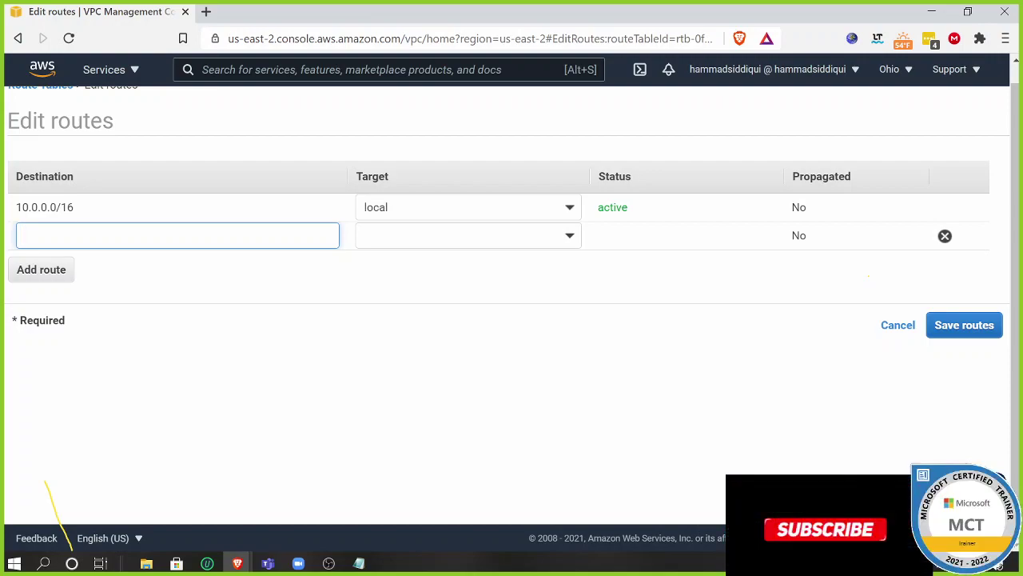
pyautogui.click(59, 243)
pyautogui.write('0,')
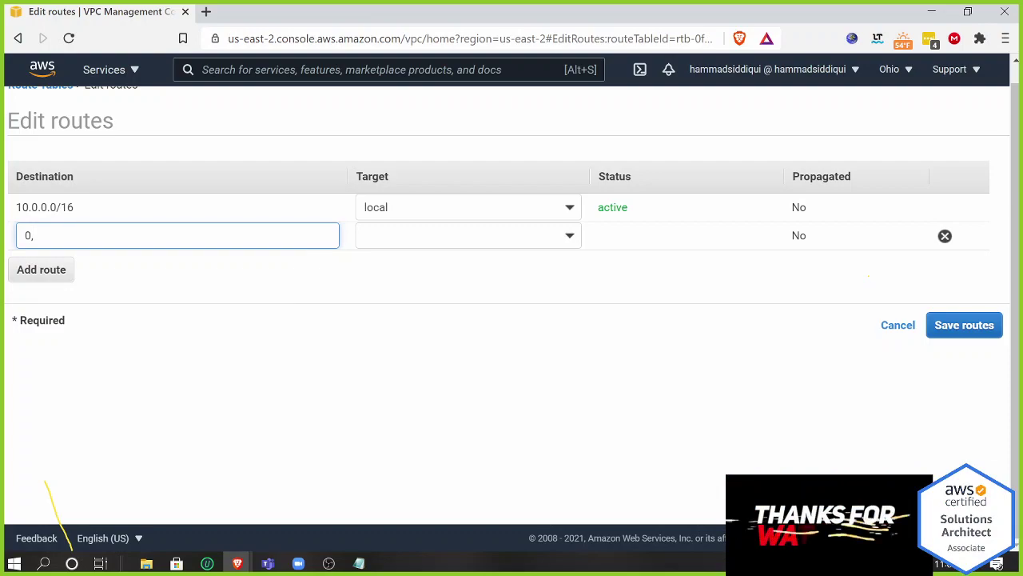
pyautogui.press('BackSpace')
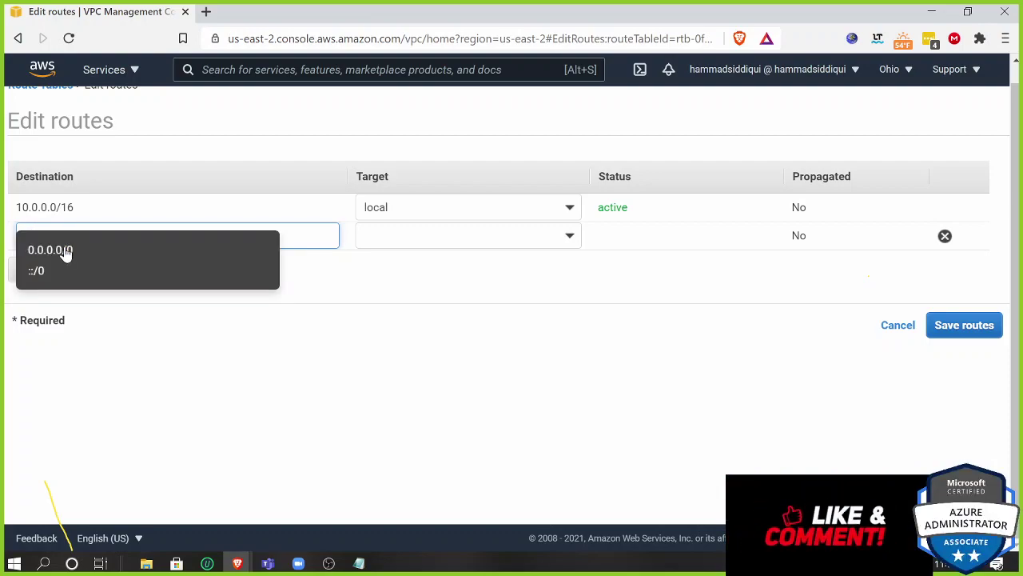
pyautogui.click(61, 249)
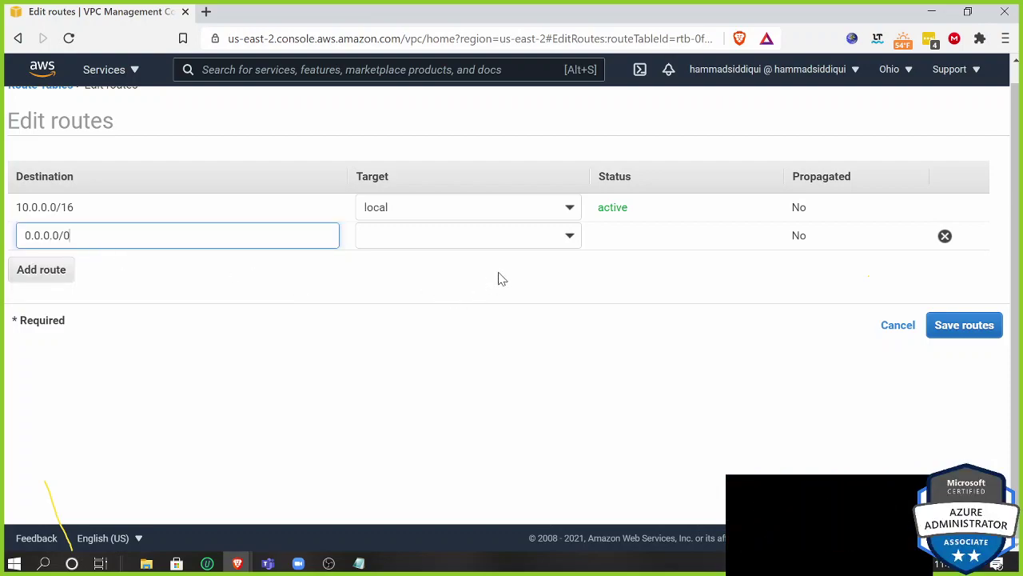
pyautogui.click(559, 240)
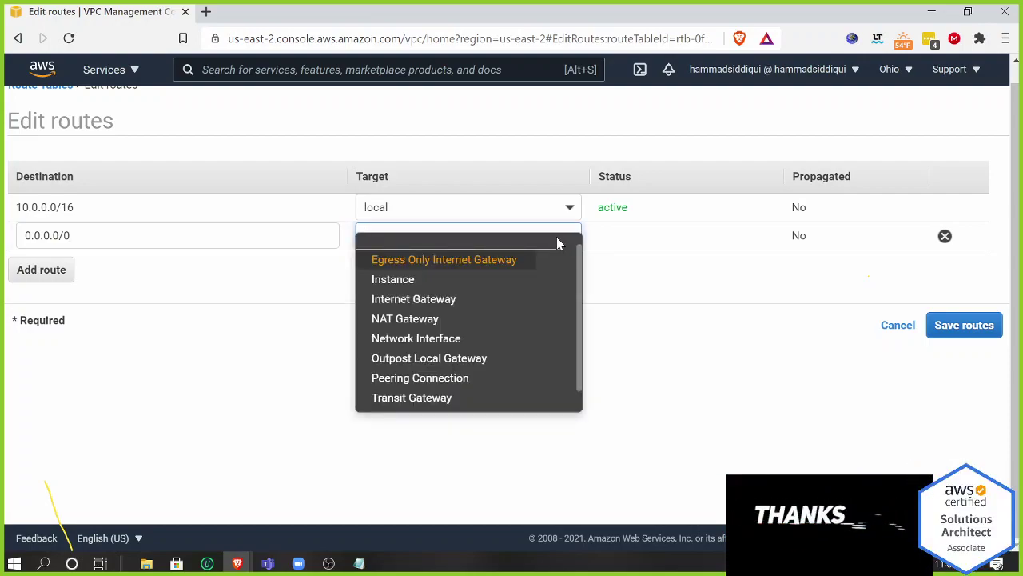
pyautogui.click(446, 300)
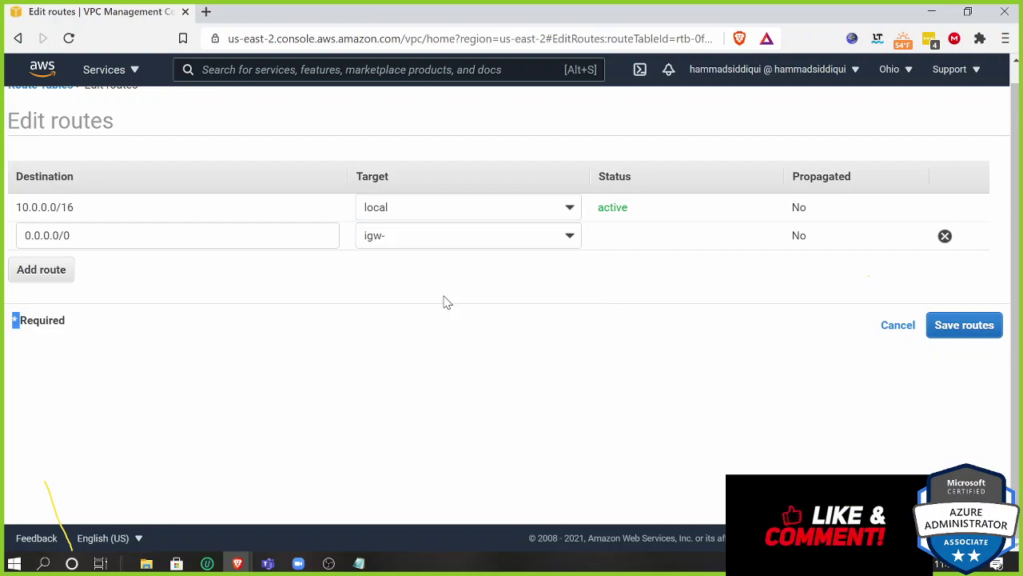
pyautogui.click(473, 240)
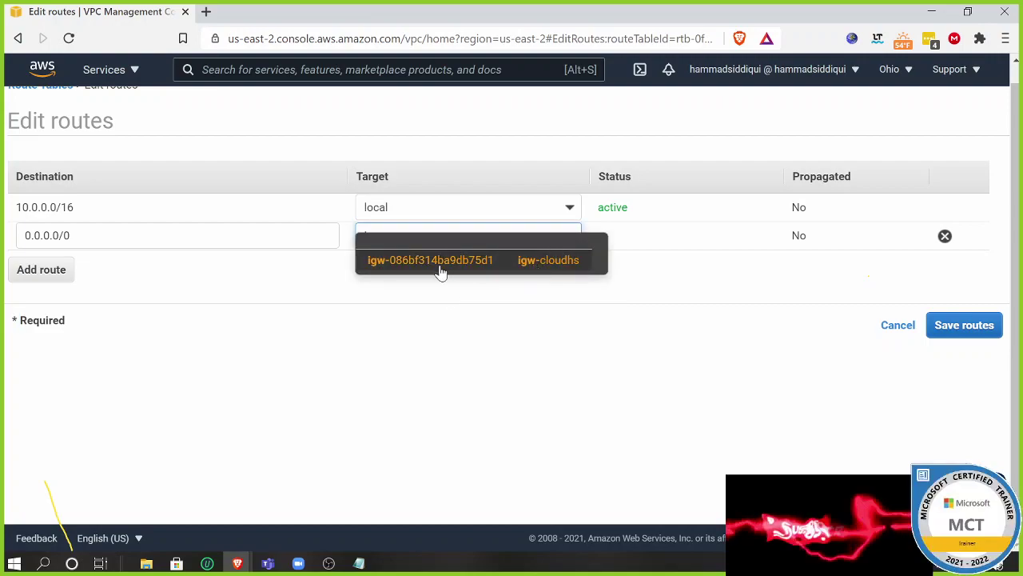
pyautogui.click(439, 267)
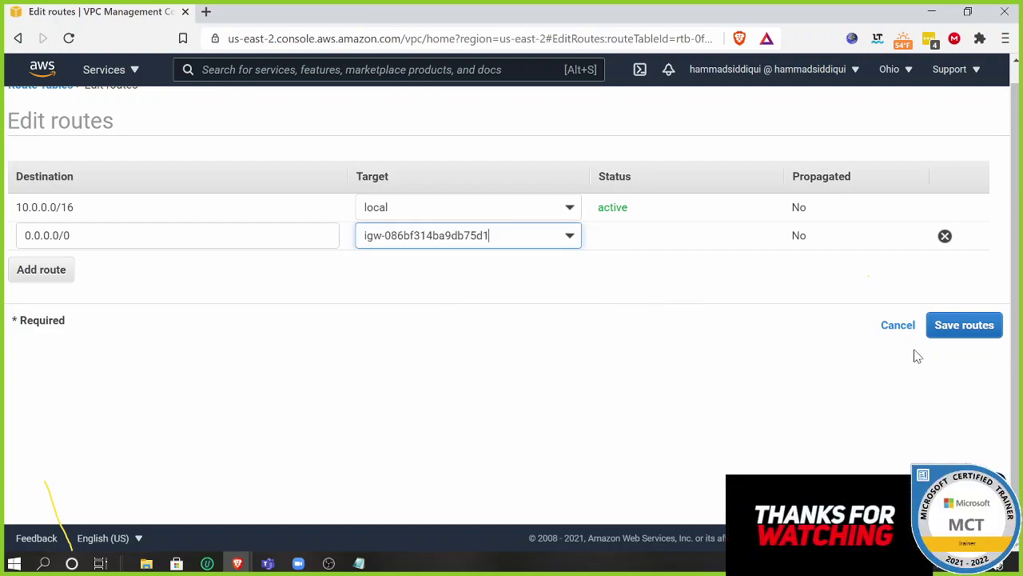
# Save the new route, close the confirmation, and bring up the Notepad lab outline
pyautogui.click(953, 334)
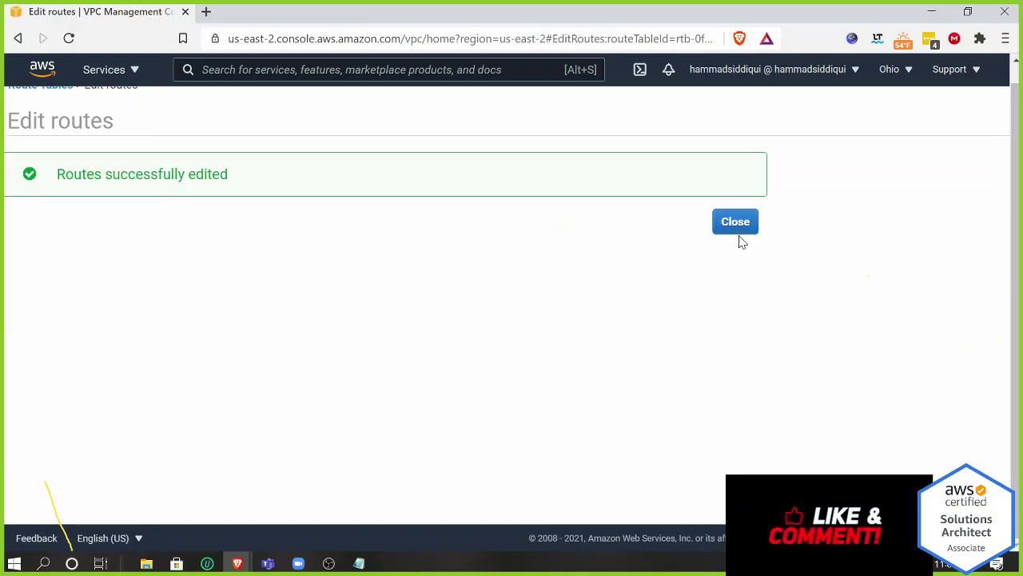
pyautogui.click(745, 224)
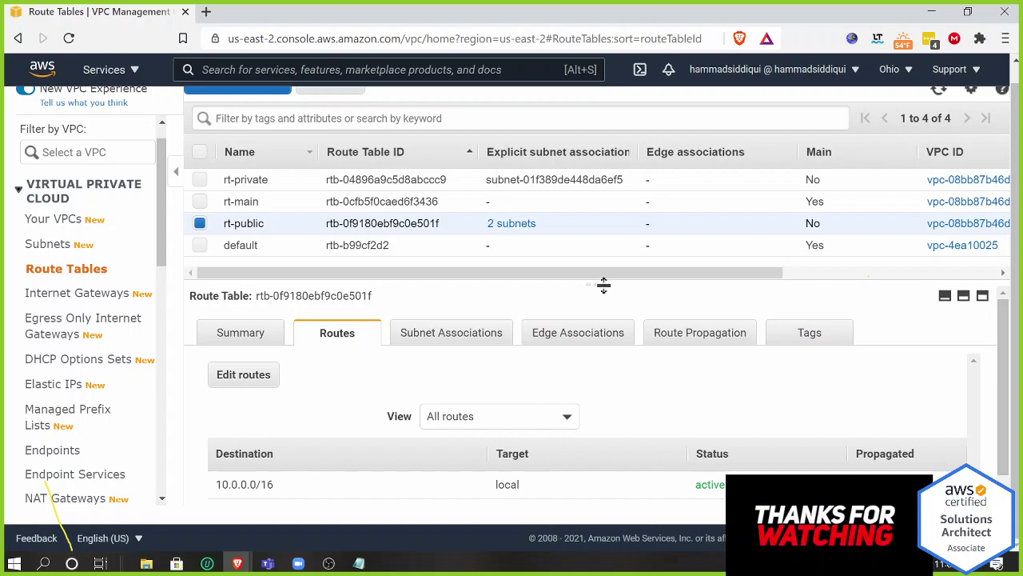
pyautogui.scroll(-1, 160, 280)
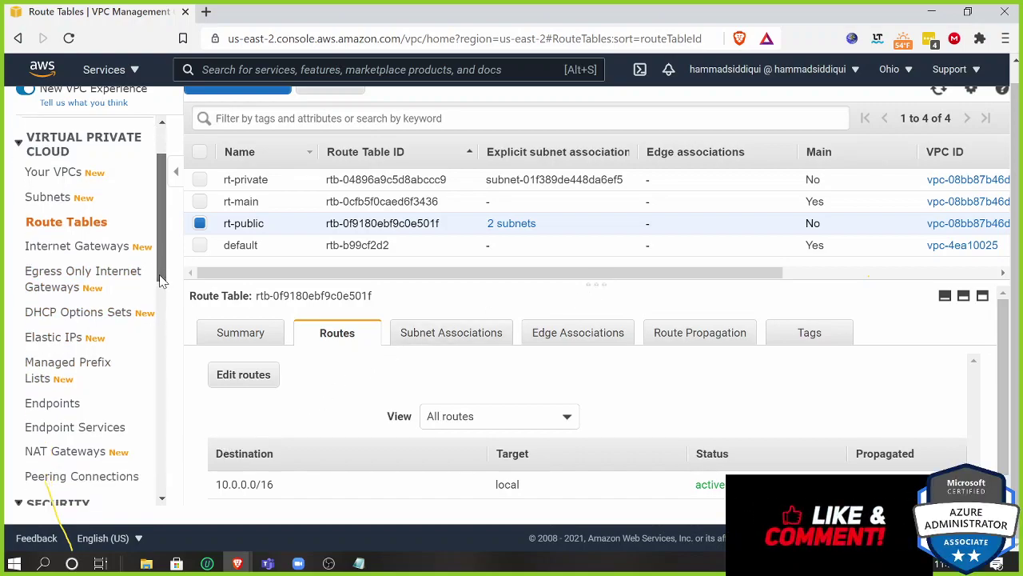
pyautogui.scroll(-1, 160, 280)
pyautogui.scroll(-1, 159, 283)
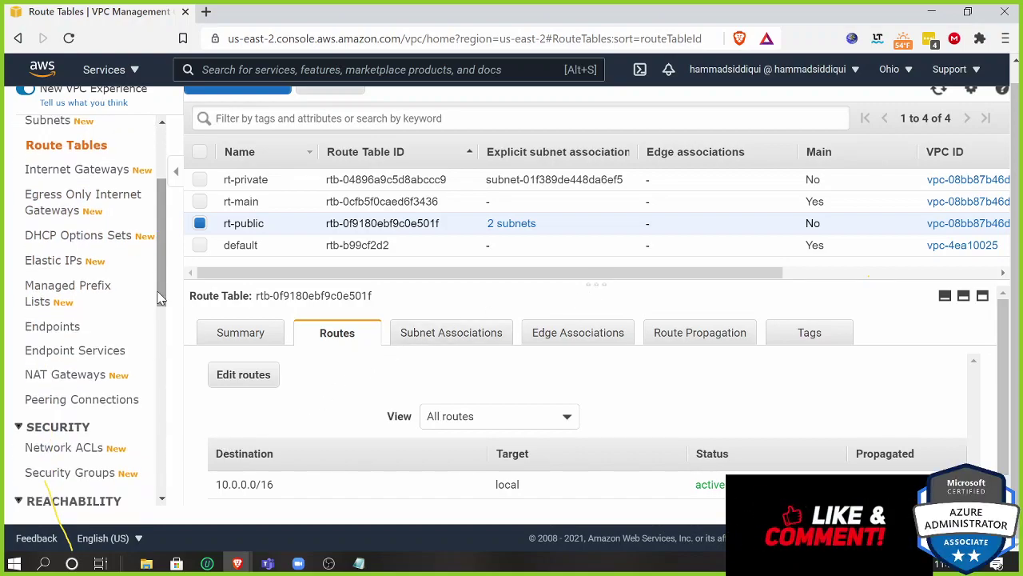
pyautogui.click(358, 561)
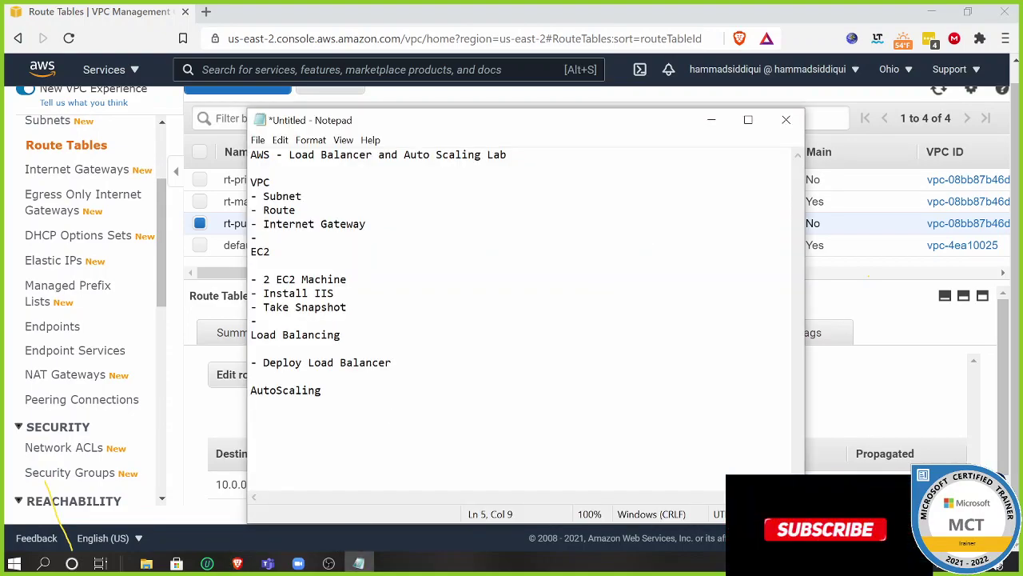
# Review the VPC and EC2 sections of the lab outline in Notepad
pyautogui.click(264, 238)
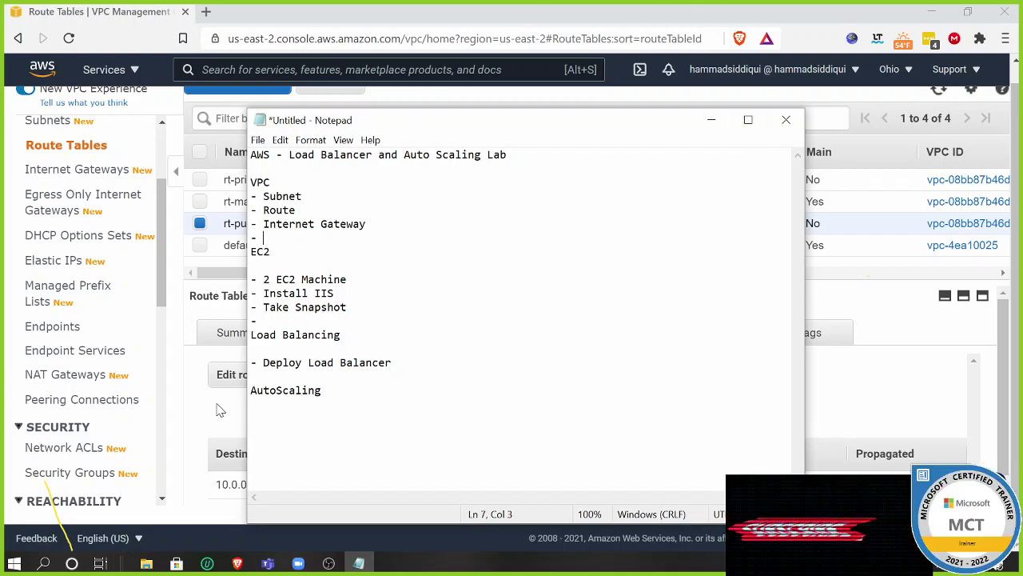
pyautogui.click(181, 404)
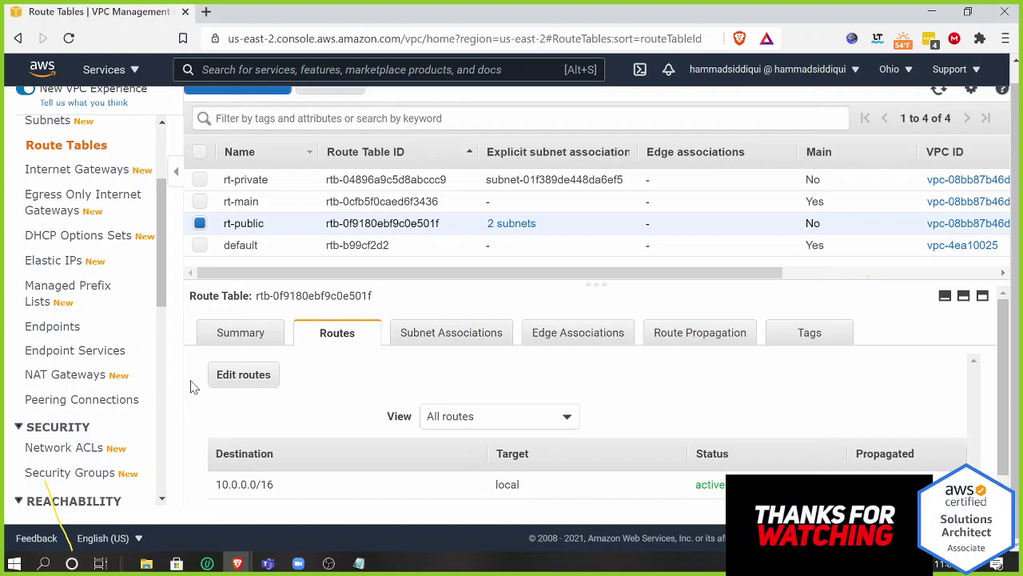
pyautogui.click(359, 564)
pyautogui.moveTo(366, 224); pyautogui.dragTo(250, 154)
pyautogui.moveTo(354, 307); pyautogui.dragTo(251, 279)
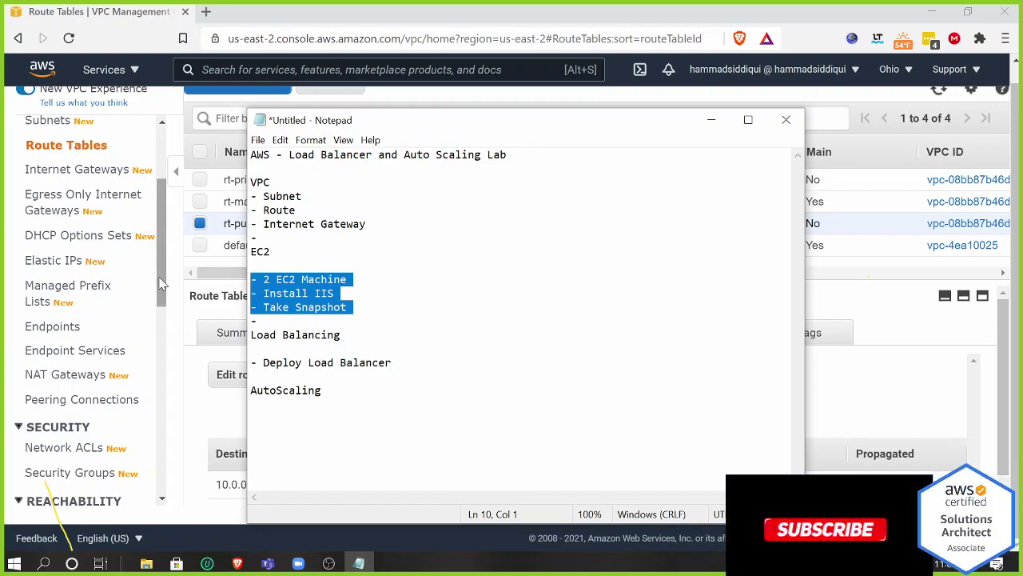
pyautogui.click(323, 279)
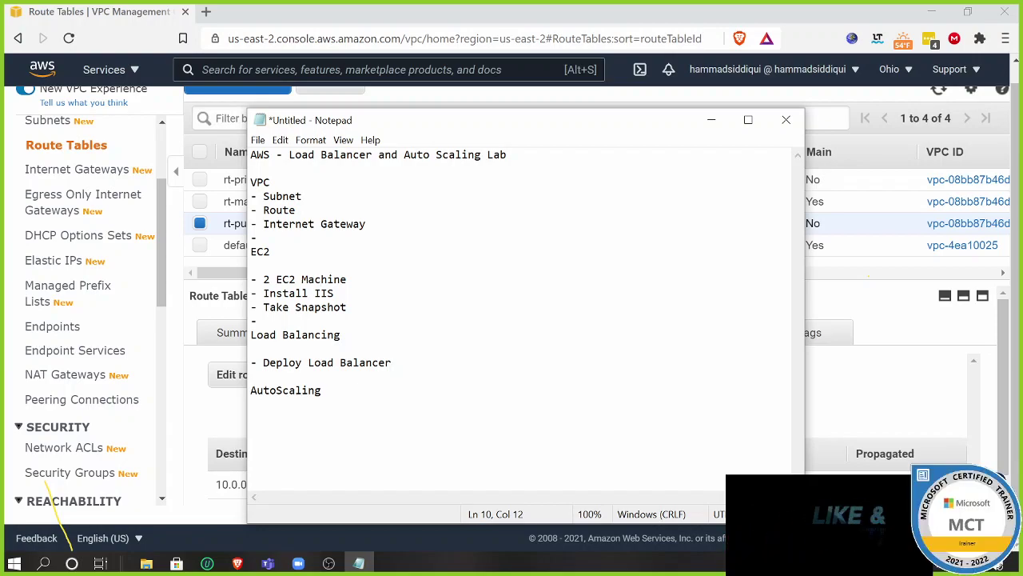
# Change '2 EC2 Machine' to '1 EC2 Machine' and return to the AWS console home page
pyautogui.click(269, 279)
pyautogui.hotkey('shift', 'Left')
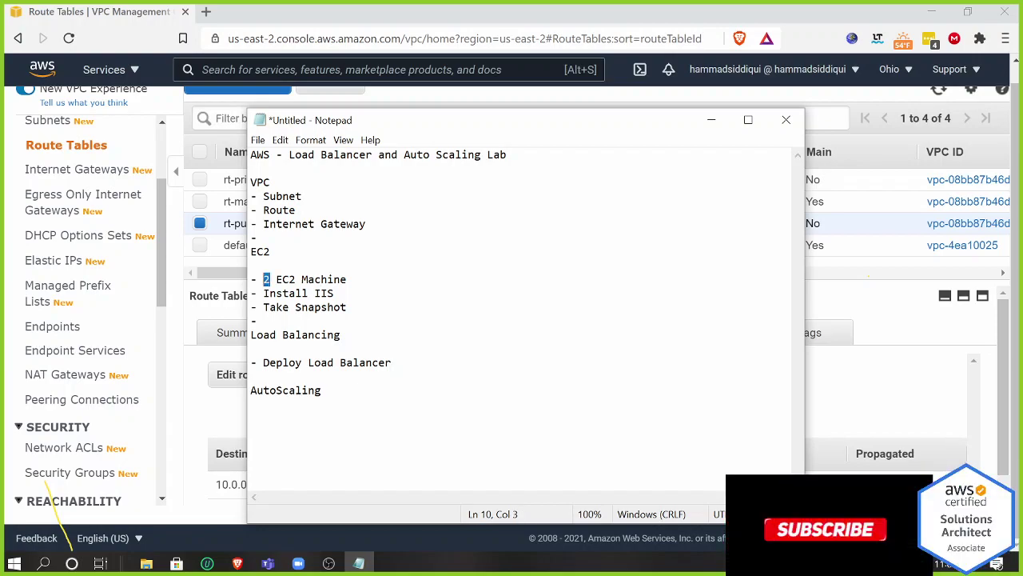
pyautogui.write('1')
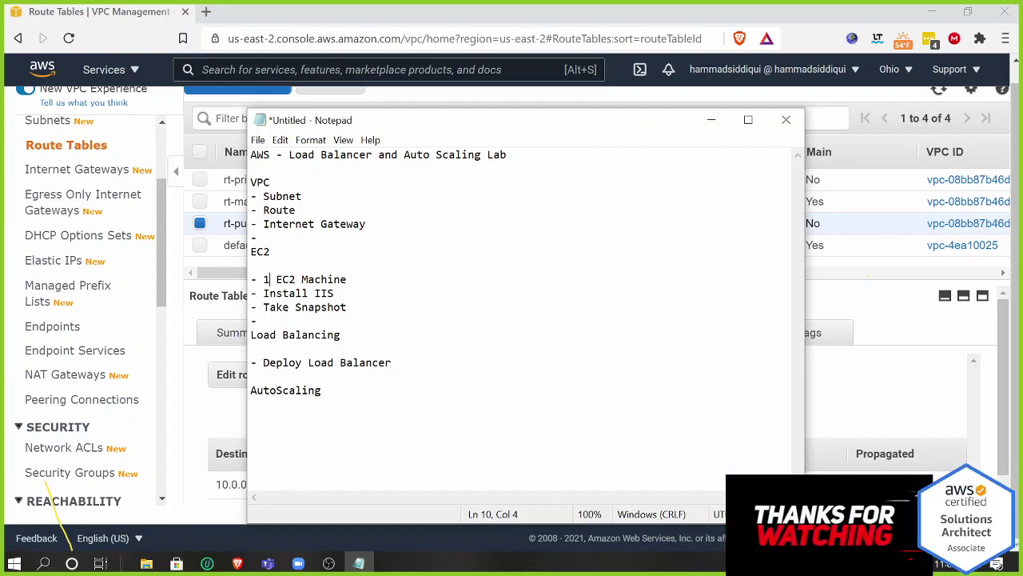
pyautogui.click(166, 286)
pyautogui.click(46, 76)
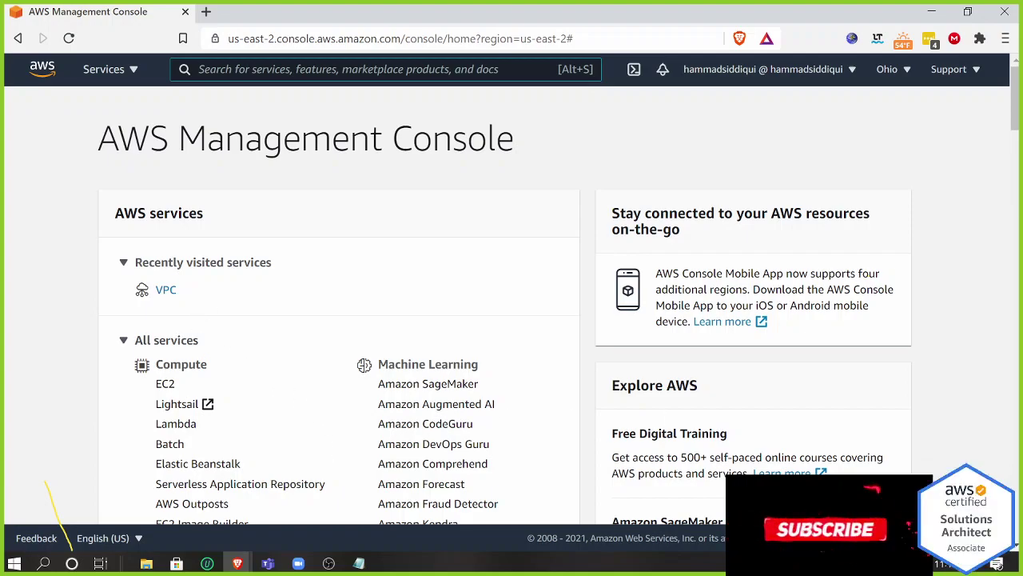
# Open EC2 Instances in us-east-2 and remove the running-state filter, showing no instances
pyautogui.click(164, 383)
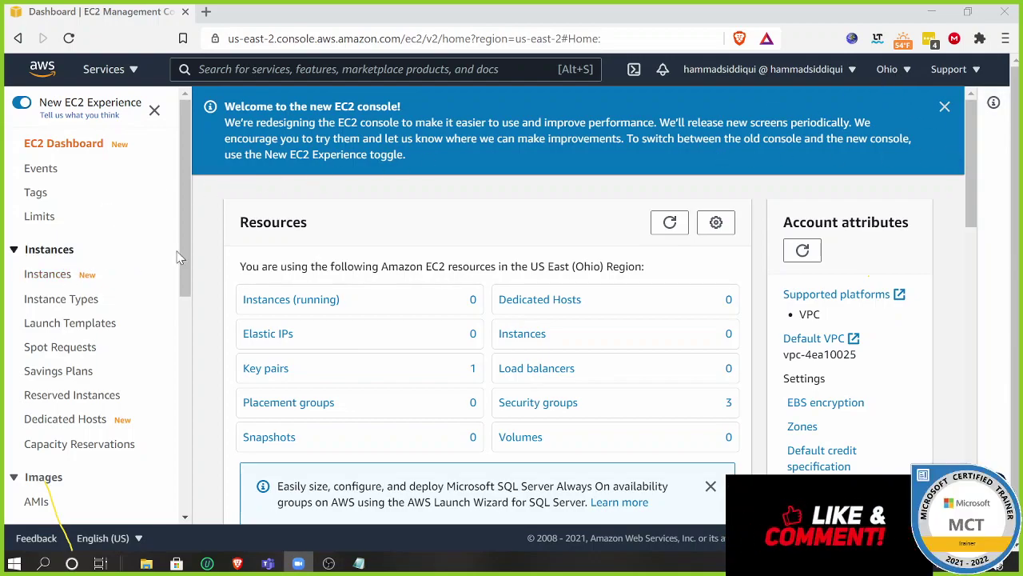
pyautogui.click(306, 304)
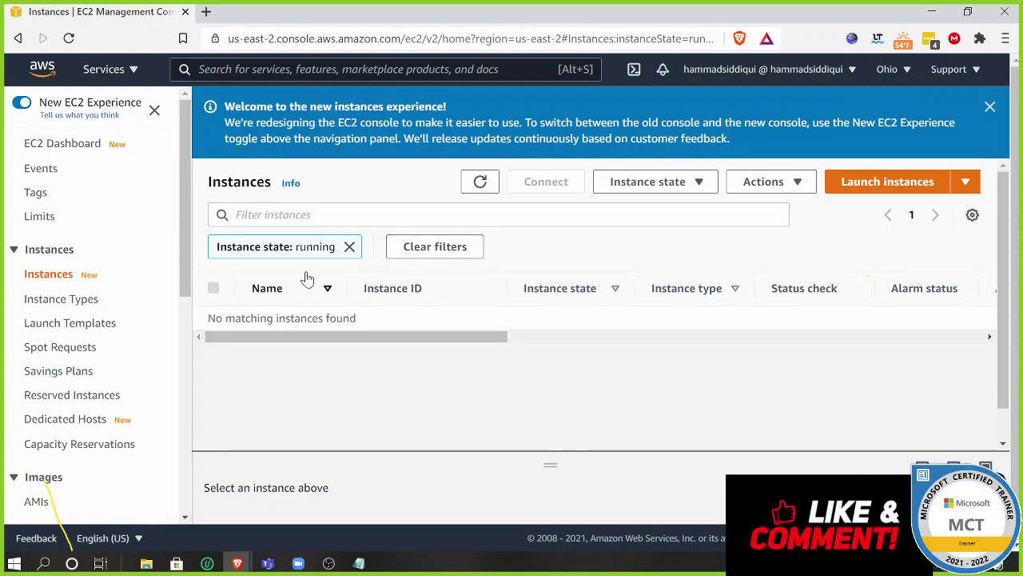
pyautogui.click(452, 246)
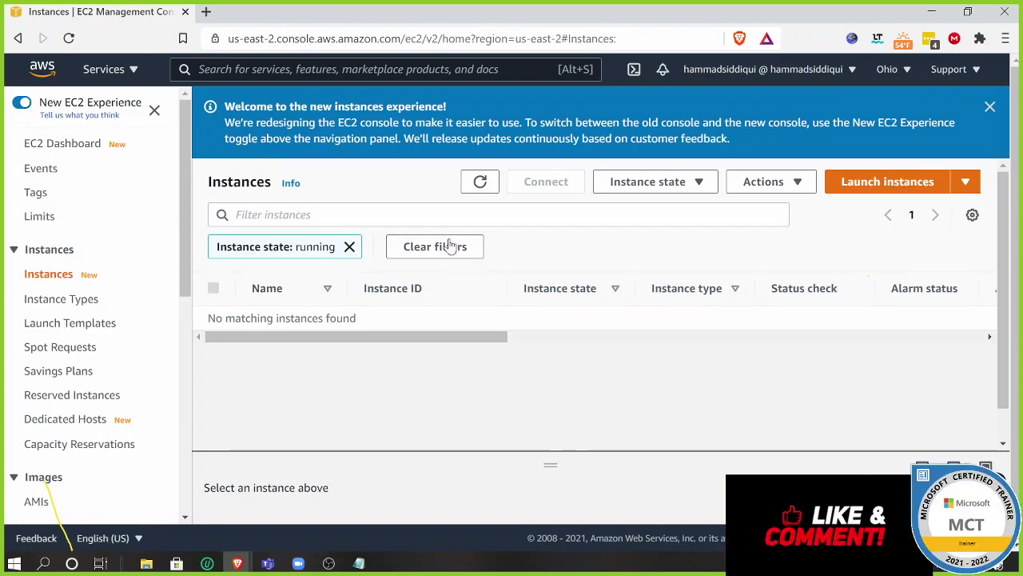
pyautogui.click(877, 191)
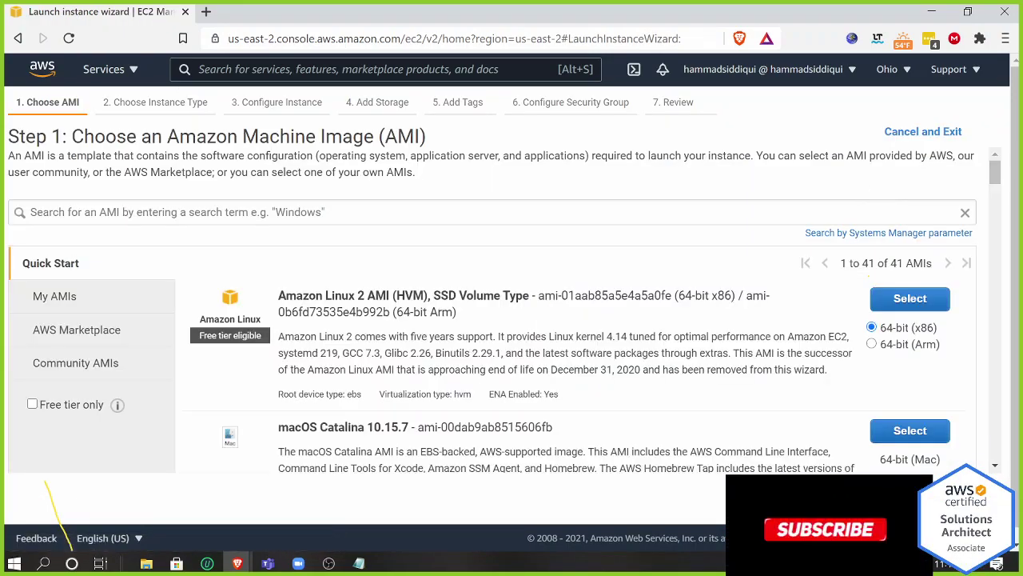
# Choose the Windows Server 2016 Base AMI with t2.micro and proceed to Configure Instance Details
pyautogui.scroll(-6, 869, 277)
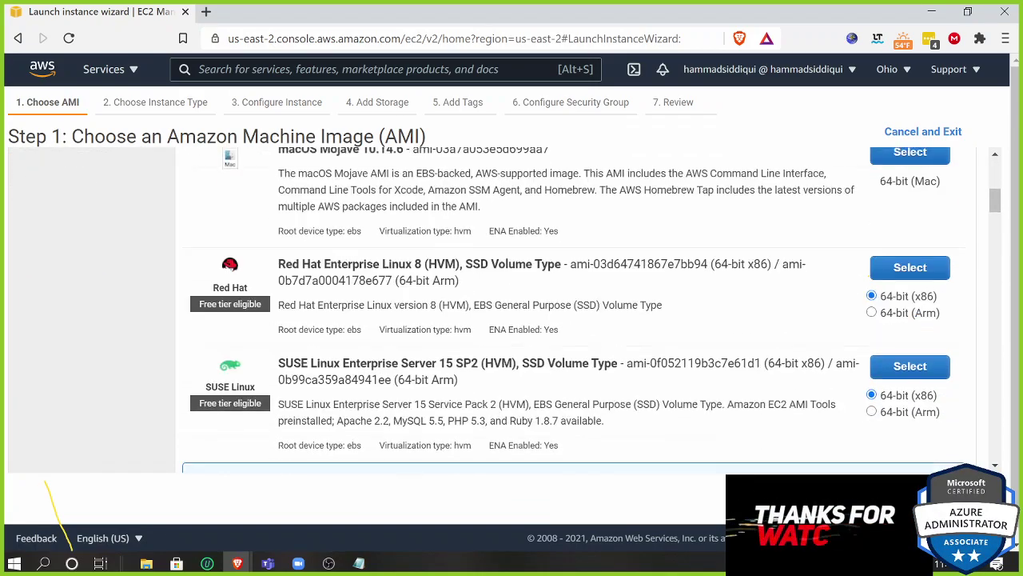
pyautogui.scroll(-5, 869, 276)
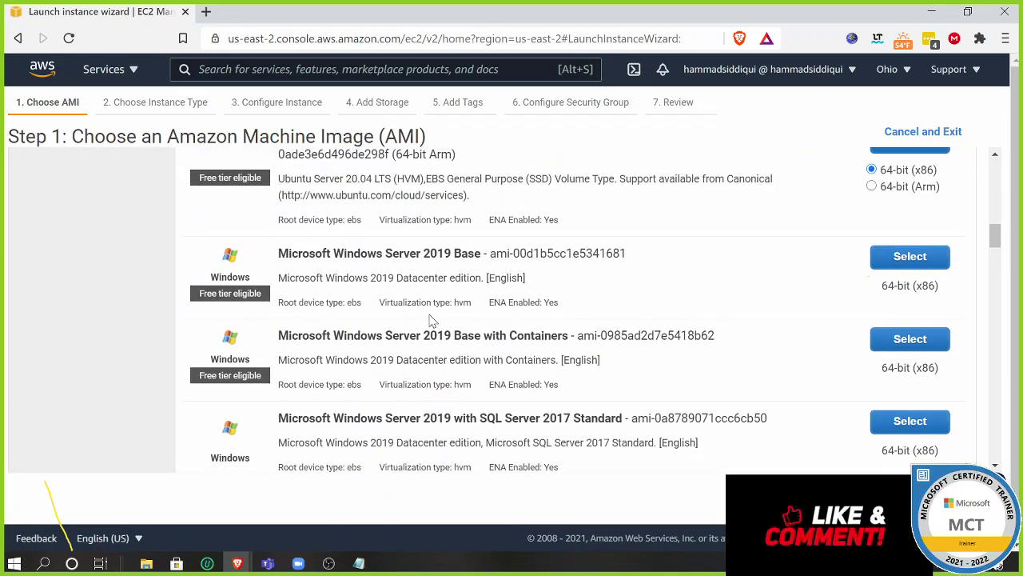
pyautogui.scroll(-4, 431, 319)
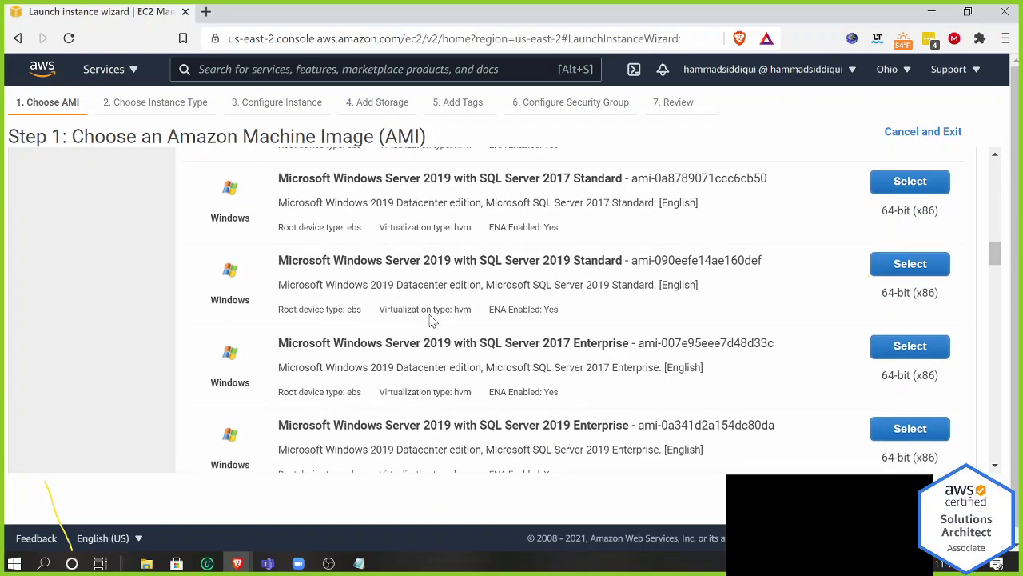
pyautogui.scroll(-2, 571, 312)
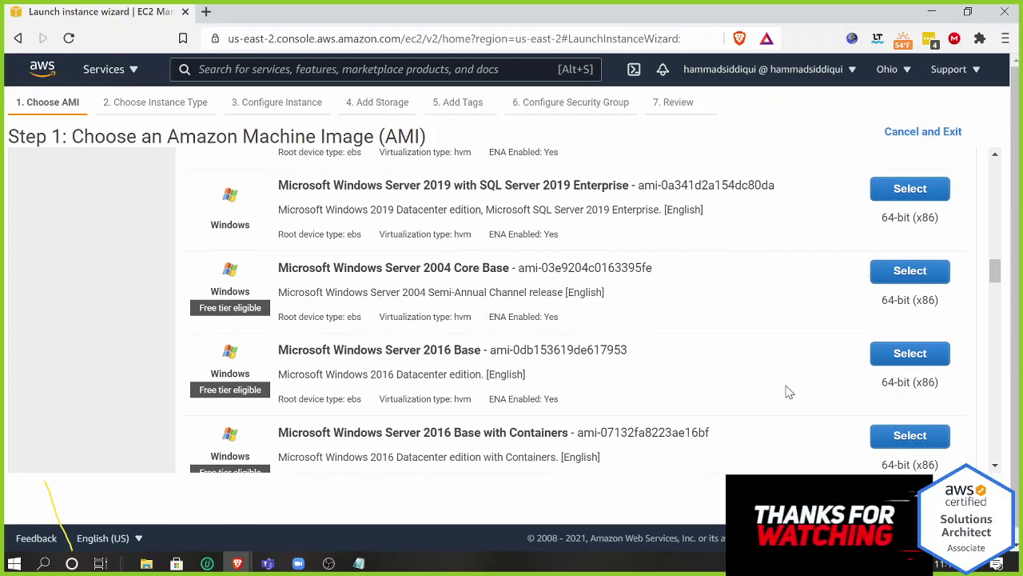
pyautogui.click(923, 365)
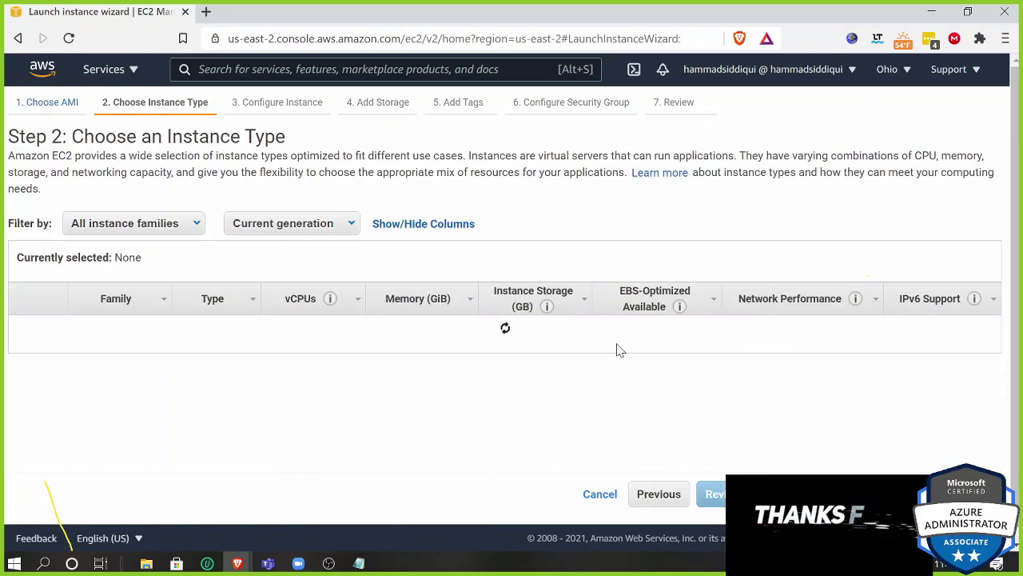
pyautogui.scroll(-2, 617, 349)
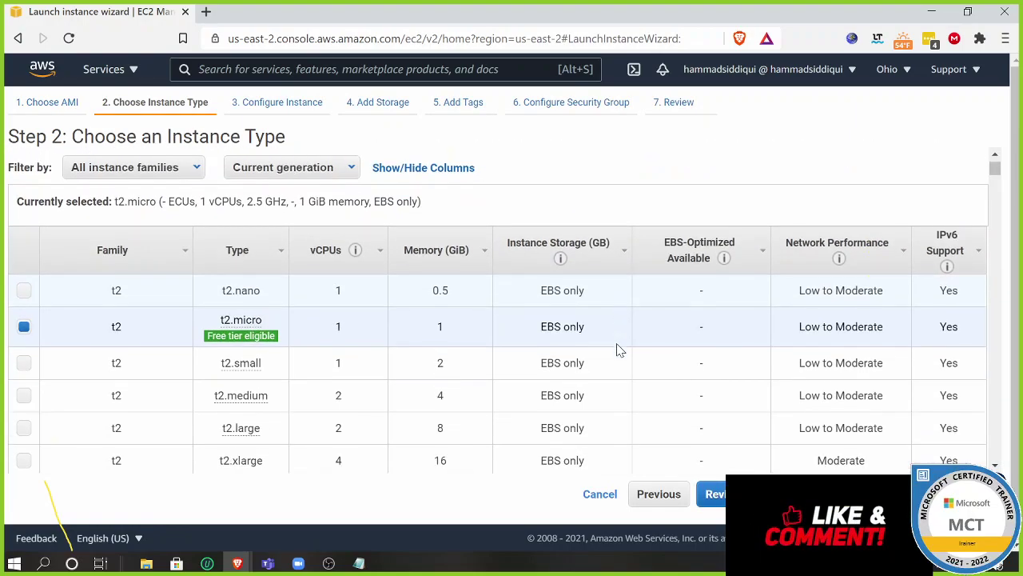
pyautogui.scroll(-1, 617, 349)
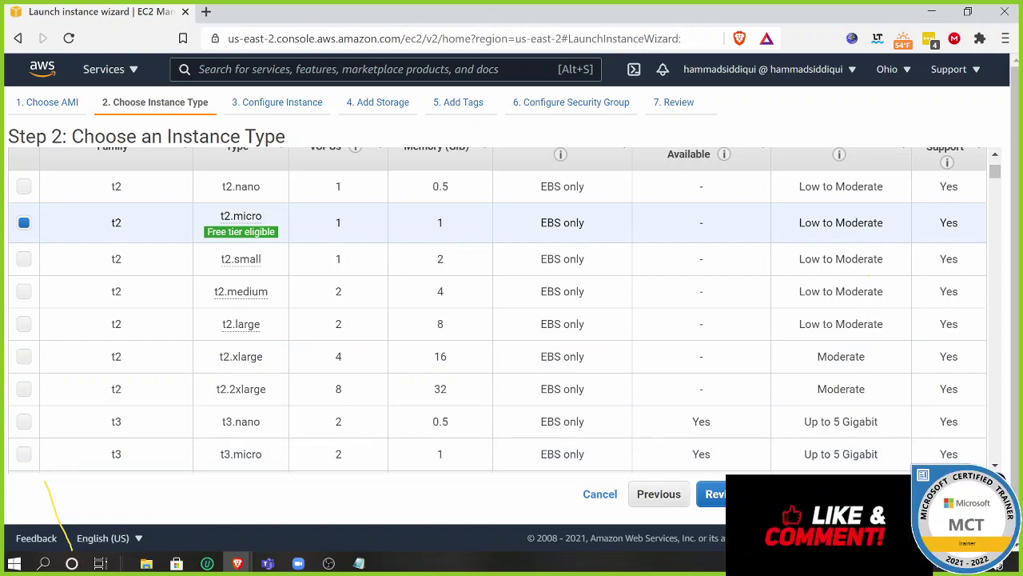
pyautogui.click(897, 494)
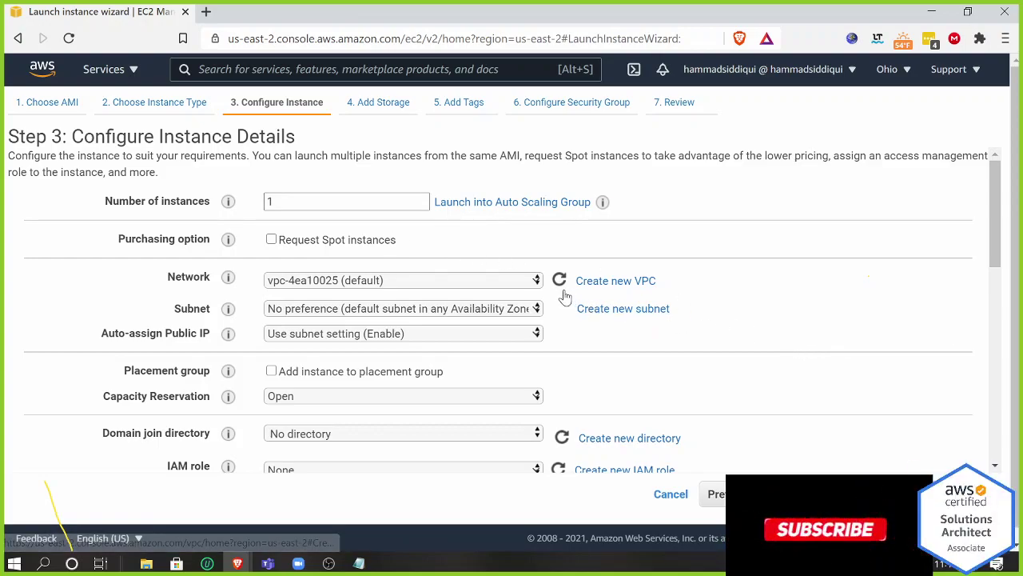
# Put the instance on network cloudhs-vpc in the snet-private-us2c subnet
pyautogui.click(531, 285)
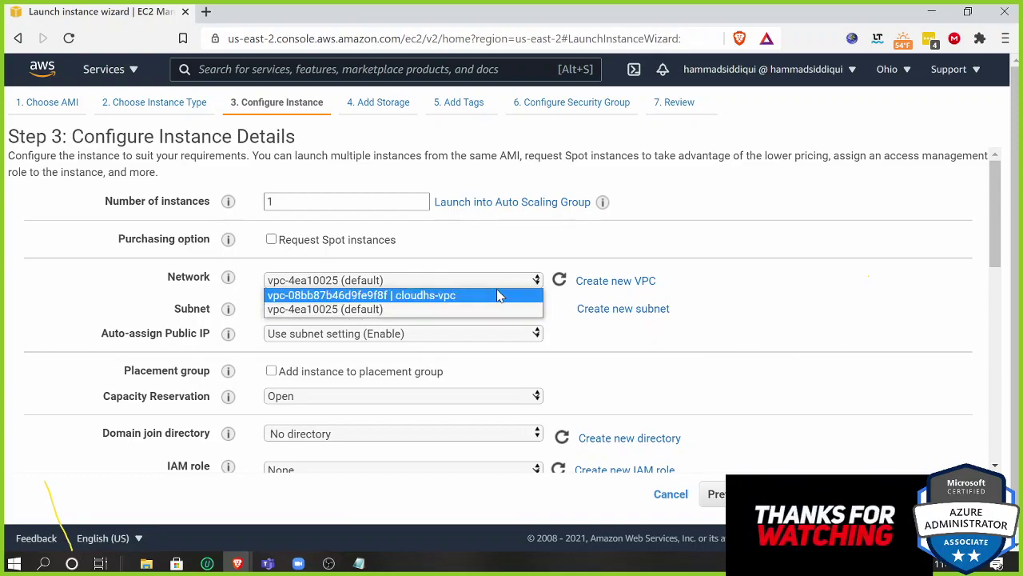
pyautogui.click(498, 295)
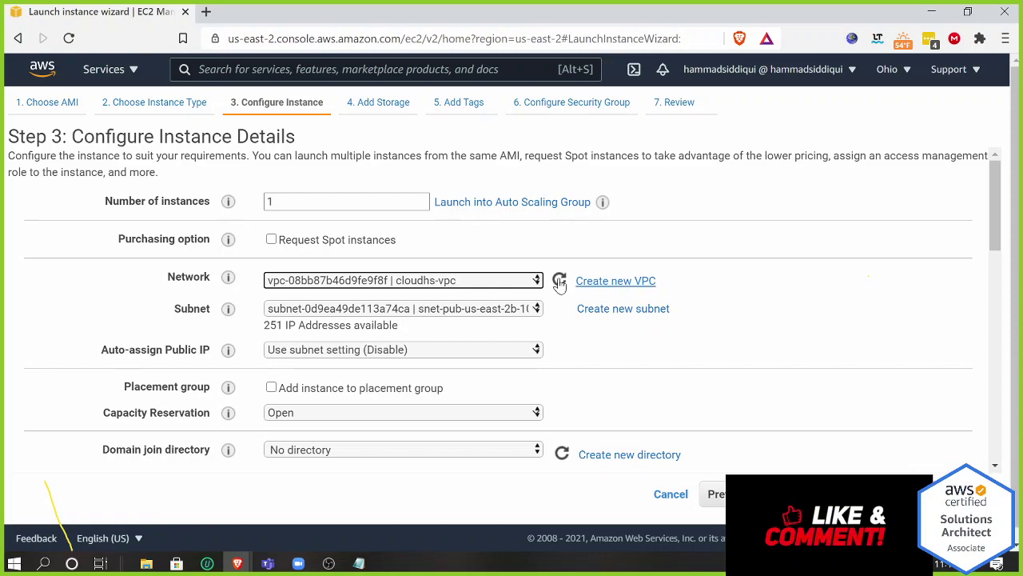
pyautogui.click(525, 281)
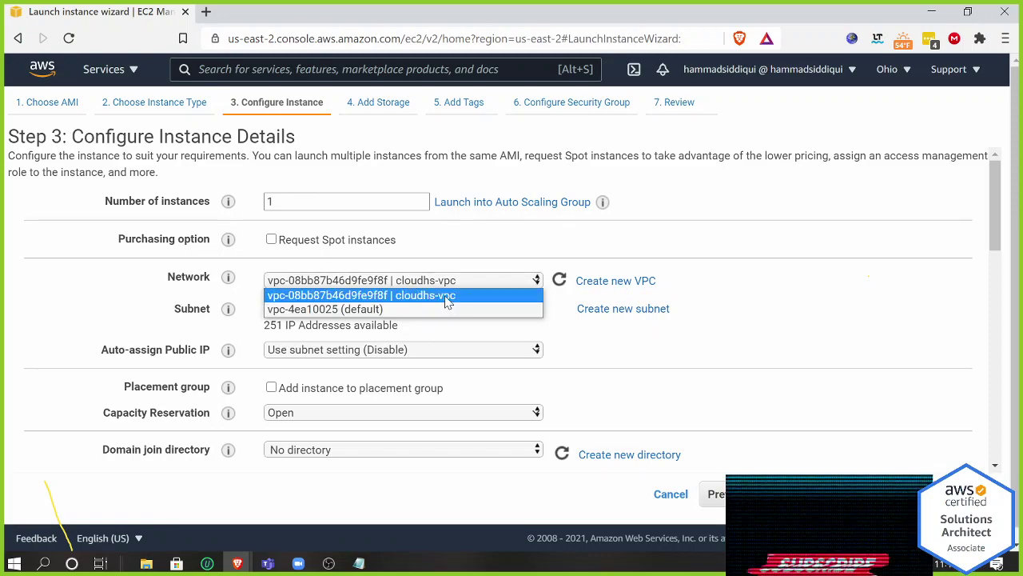
pyautogui.click(496, 297)
pyautogui.click(531, 311)
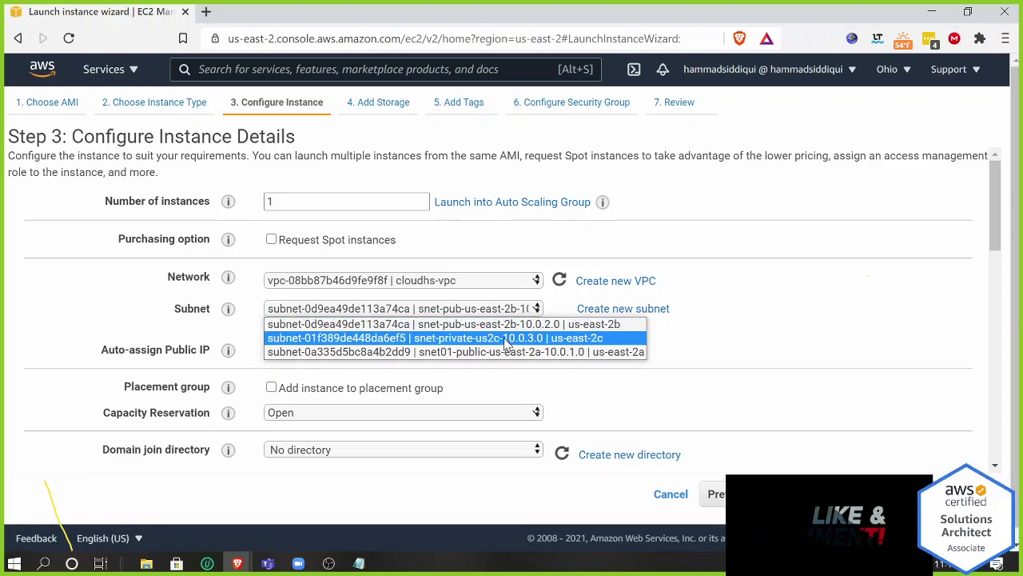
pyautogui.click(505, 341)
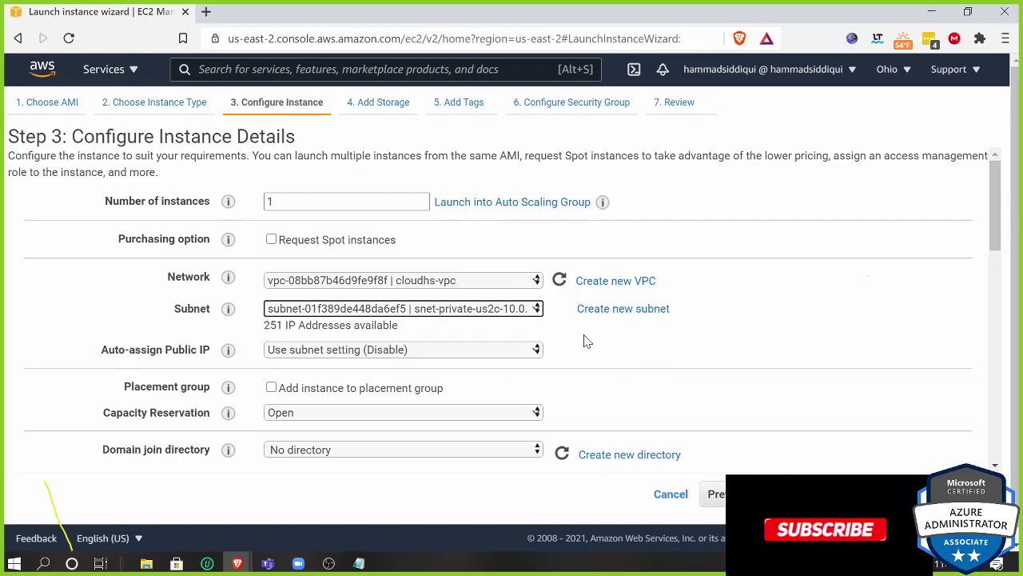
# Set Auto-assign Public IP to Disable and continue to Add Storage
pyautogui.scroll(-1, 585, 352)
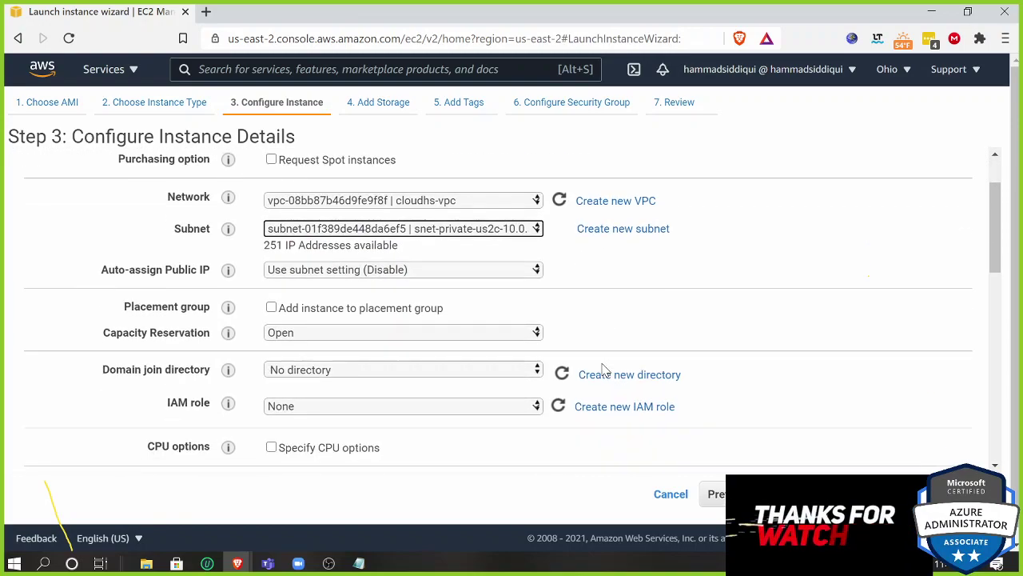
pyautogui.click(468, 270)
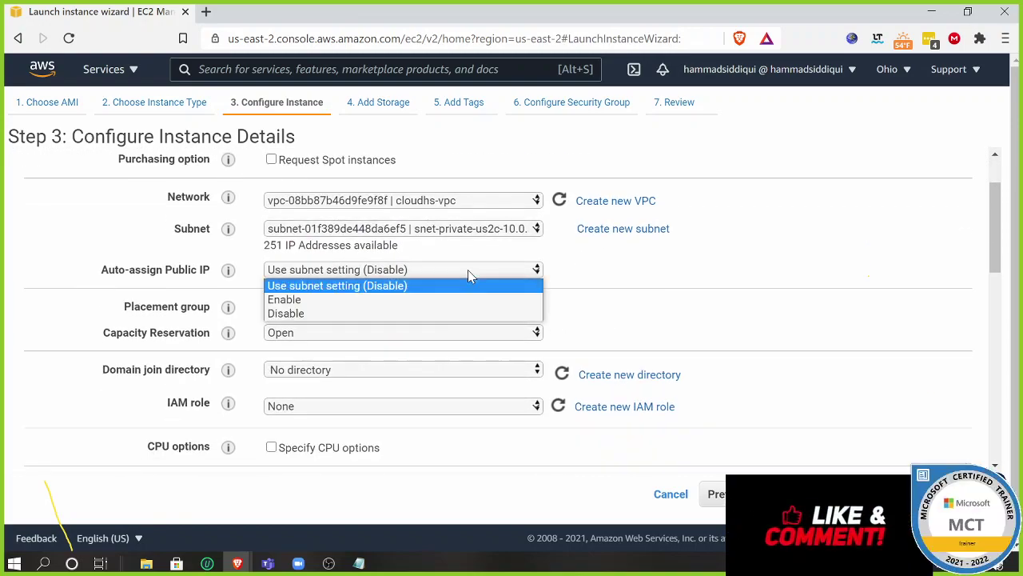
pyautogui.click(435, 312)
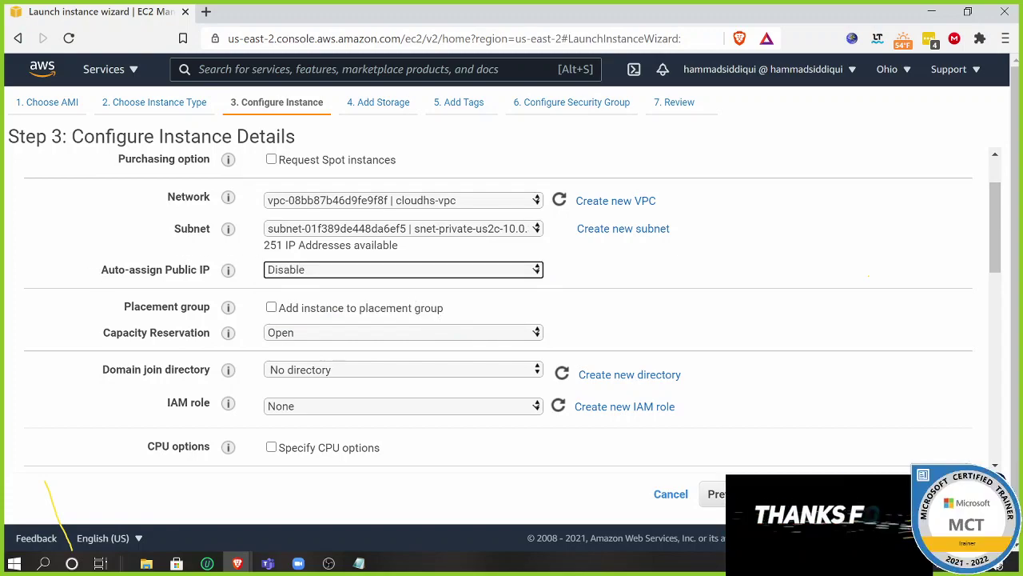
pyautogui.moveTo(101, 269); pyautogui.dragTo(214, 283)
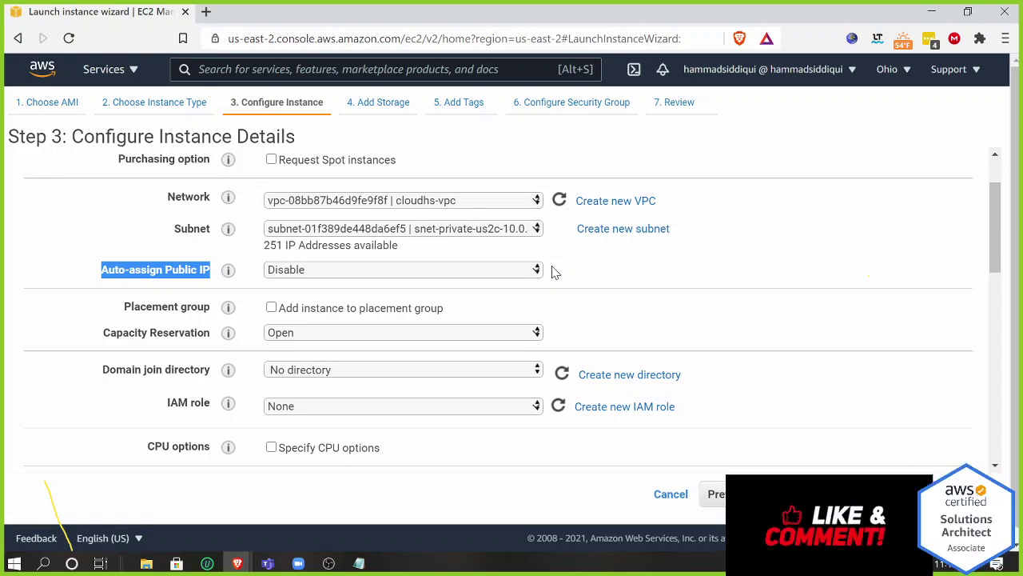
pyautogui.click(485, 274)
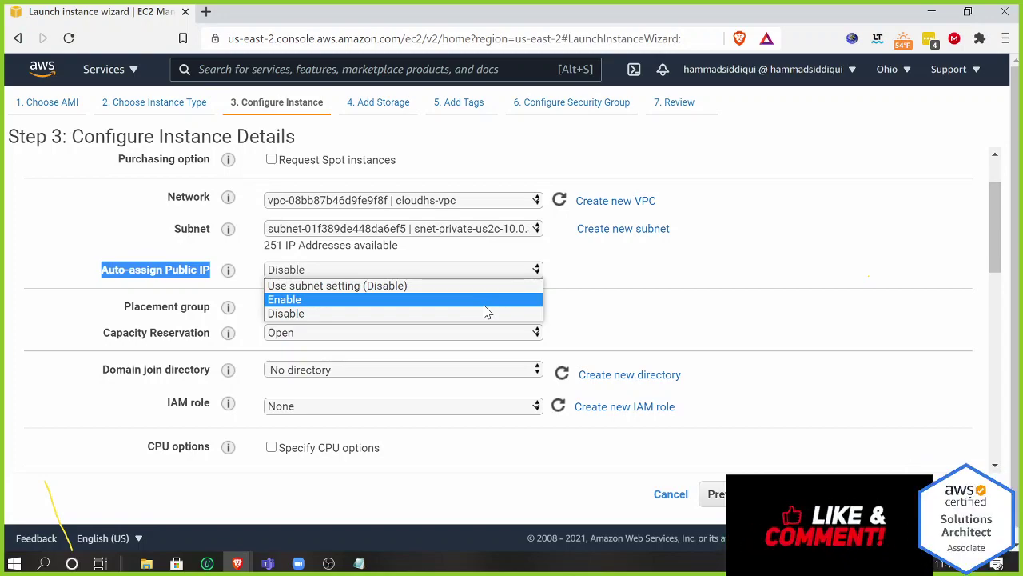
pyautogui.click(626, 289)
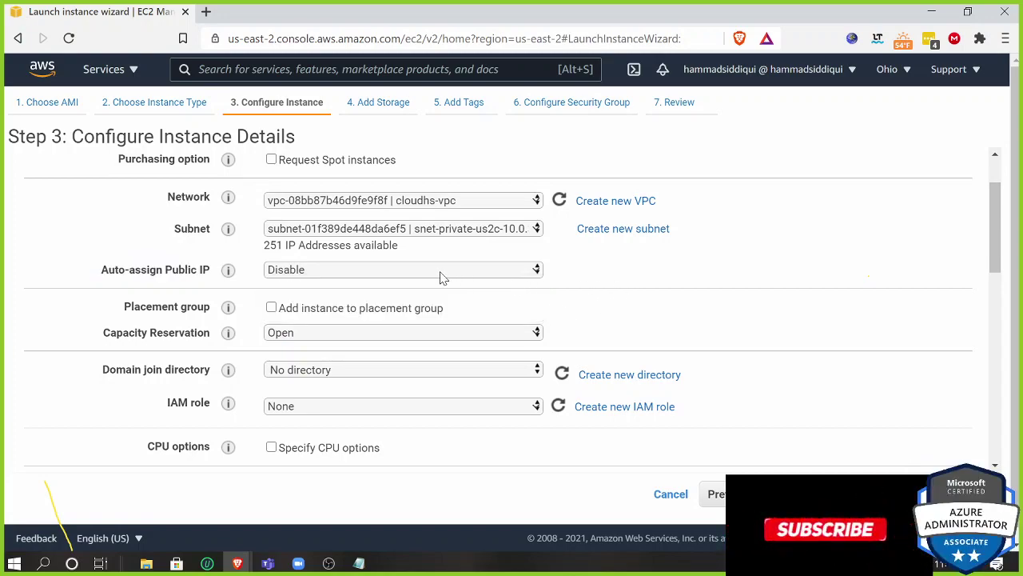
pyautogui.scroll(-2, 715, 372)
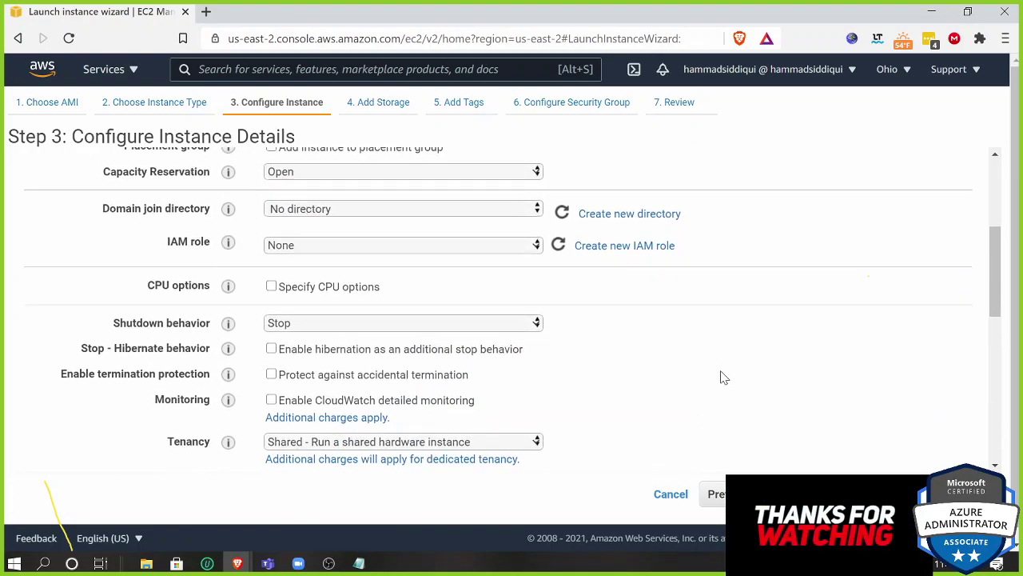
pyautogui.scroll(-6, 722, 377)
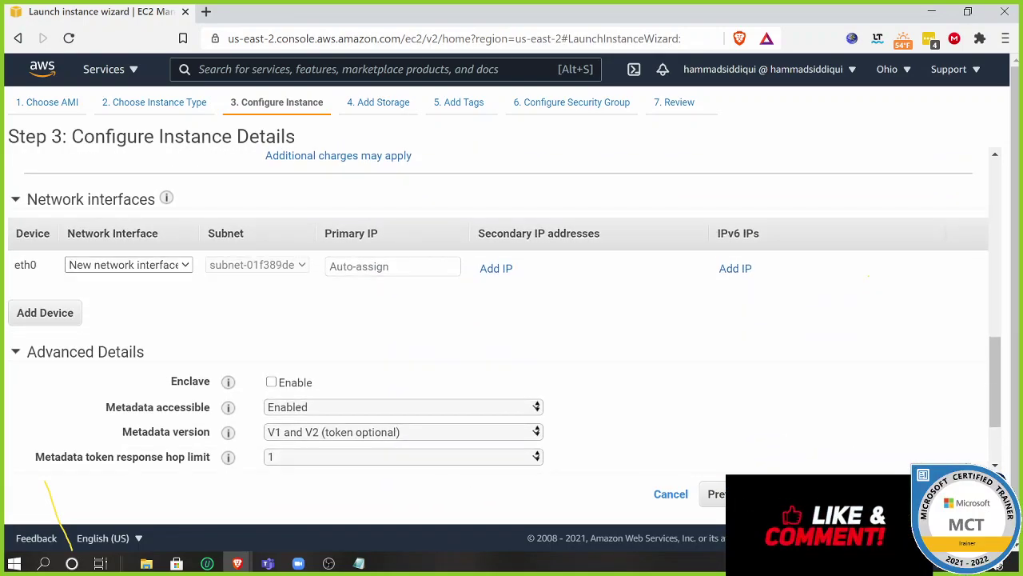
pyautogui.click(937, 494)
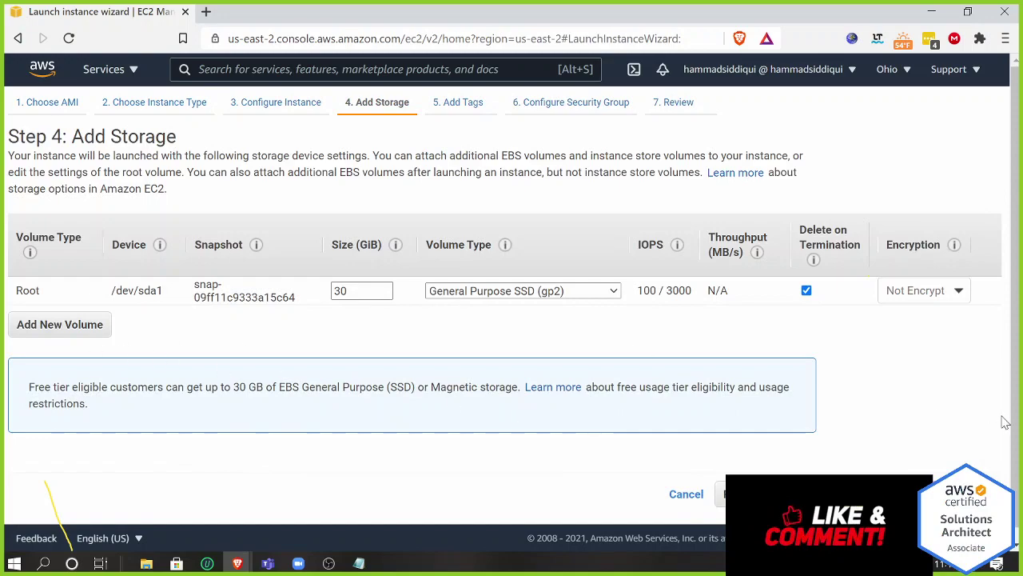
# Add a tag with key Name and value iis-server-autoscaling, then continue to security groups
pyautogui.click(937, 494)
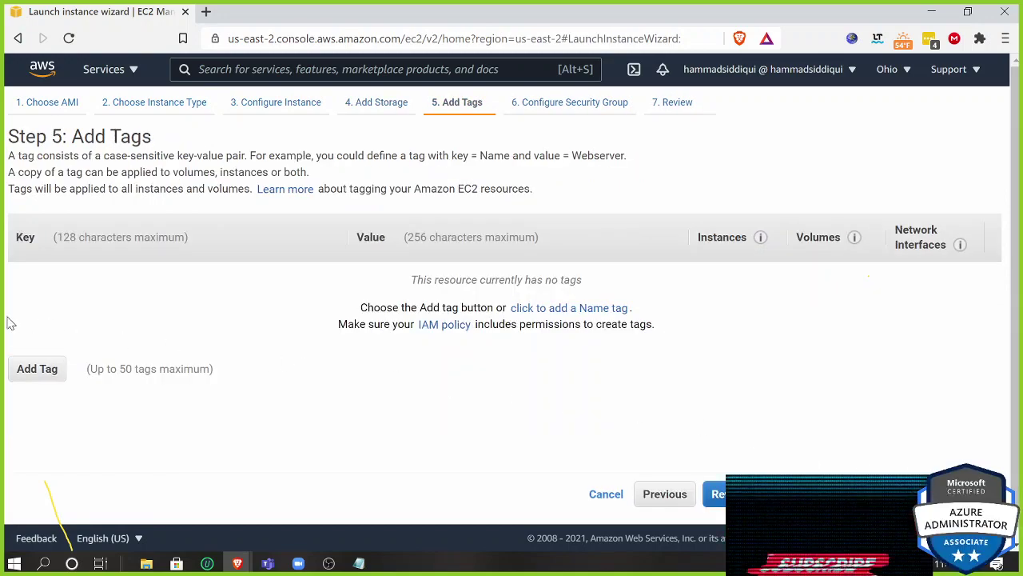
pyautogui.click(22, 364)
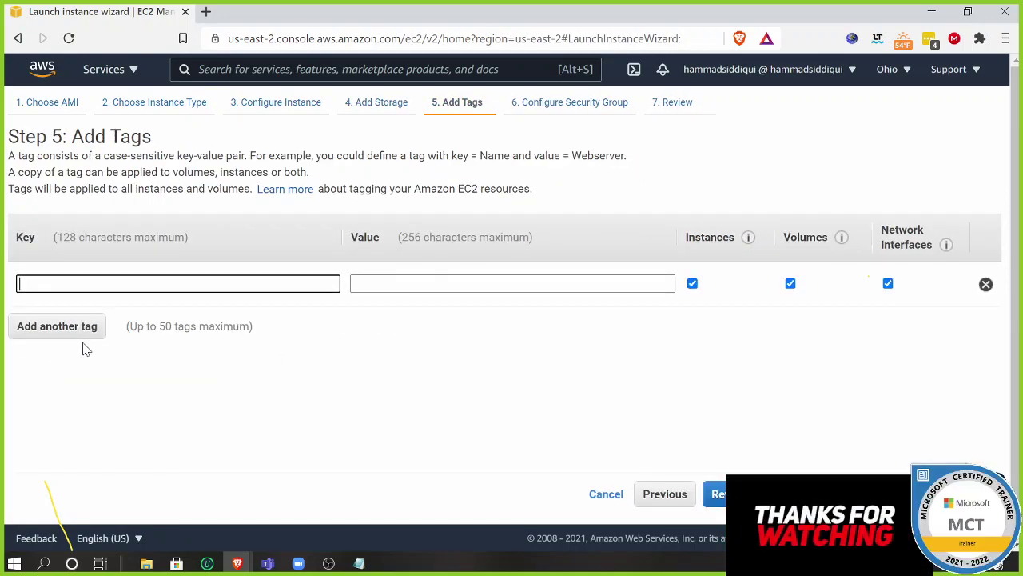
pyautogui.write('iis')
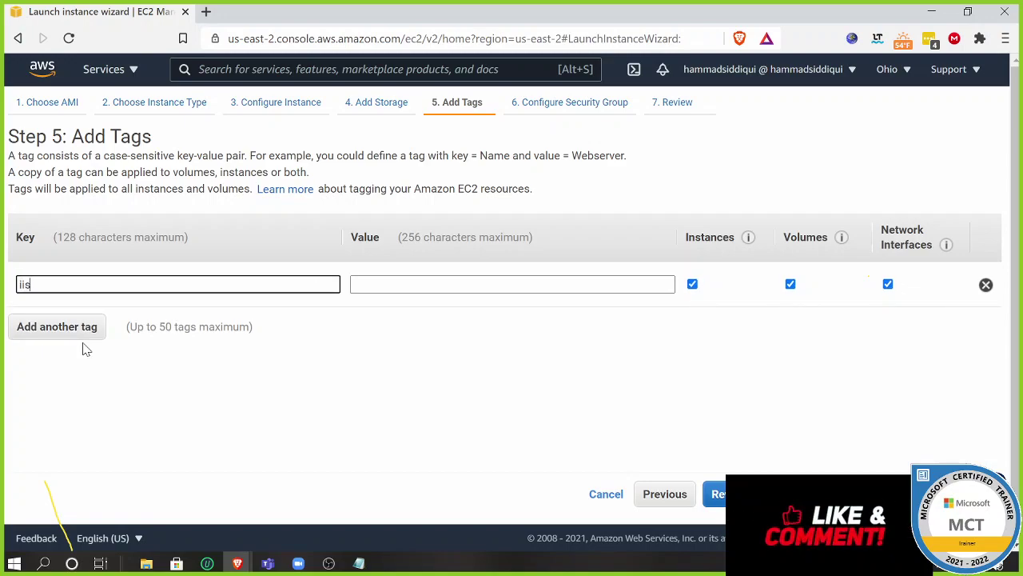
pyautogui.write('-server-au')
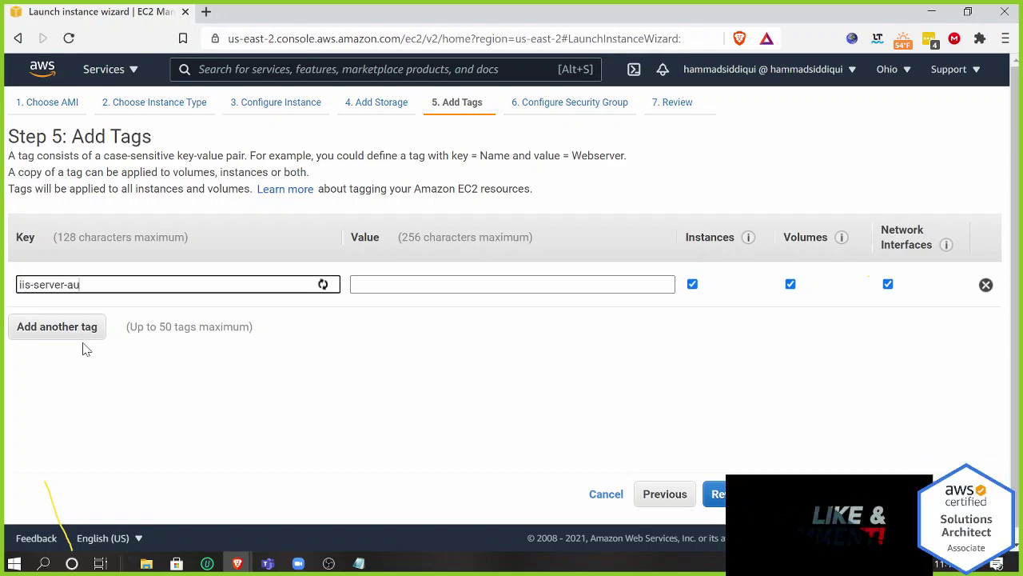
pyautogui.write('toscaling')
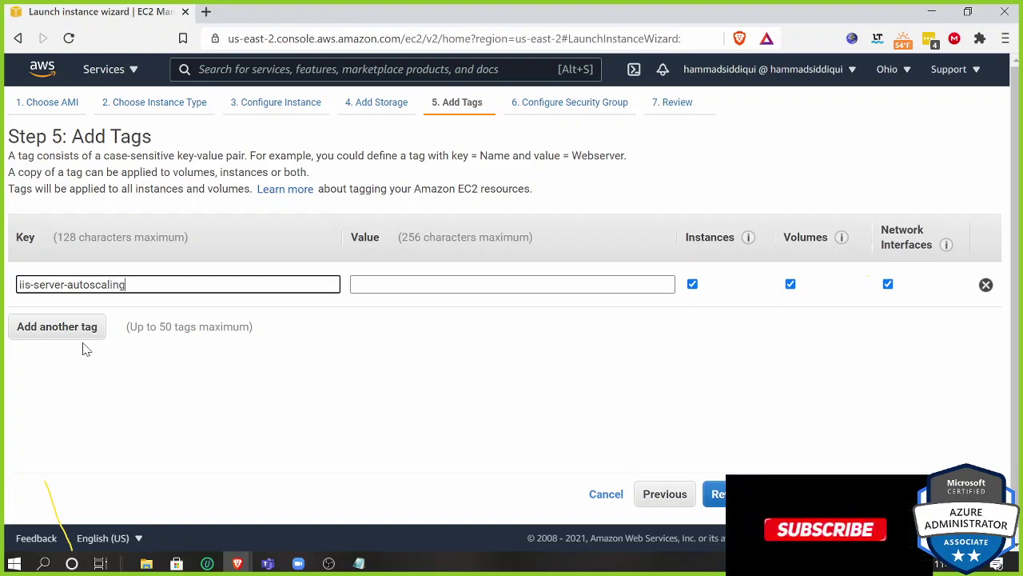
pyautogui.hotkey('ctrl', 'shift', 'Left')
pyautogui.hotkey('ctrl', 'shift', 'Left')
pyautogui.hotkey('ctrl', 'shift', 'Left')
pyautogui.hotkey('ctrl', 'c')
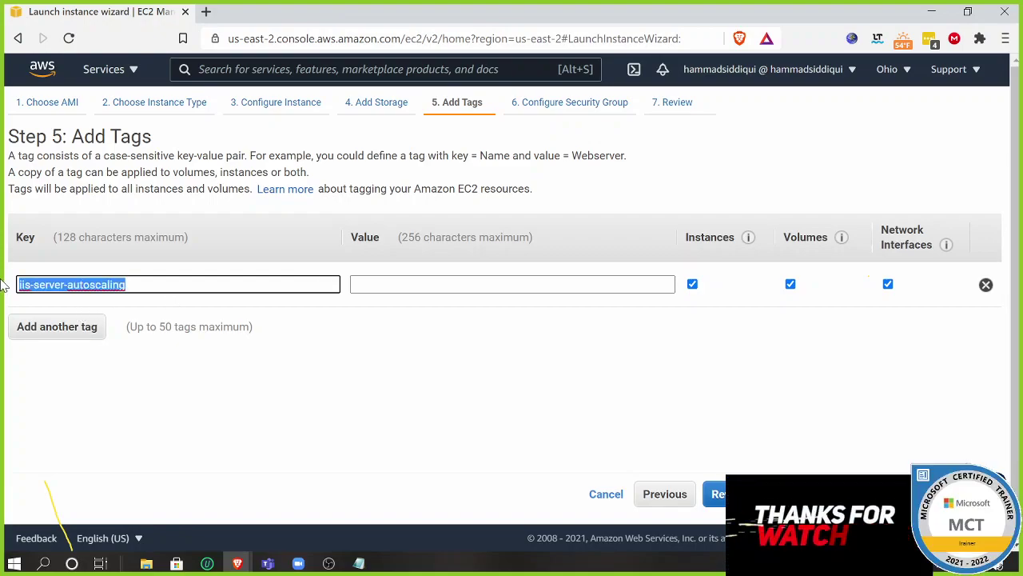
pyautogui.press('BackSpace')
pyautogui.click(440, 272)
pyautogui.hotkey('ctrl', 'v')
pyautogui.hotkey('shift', 'Tab')
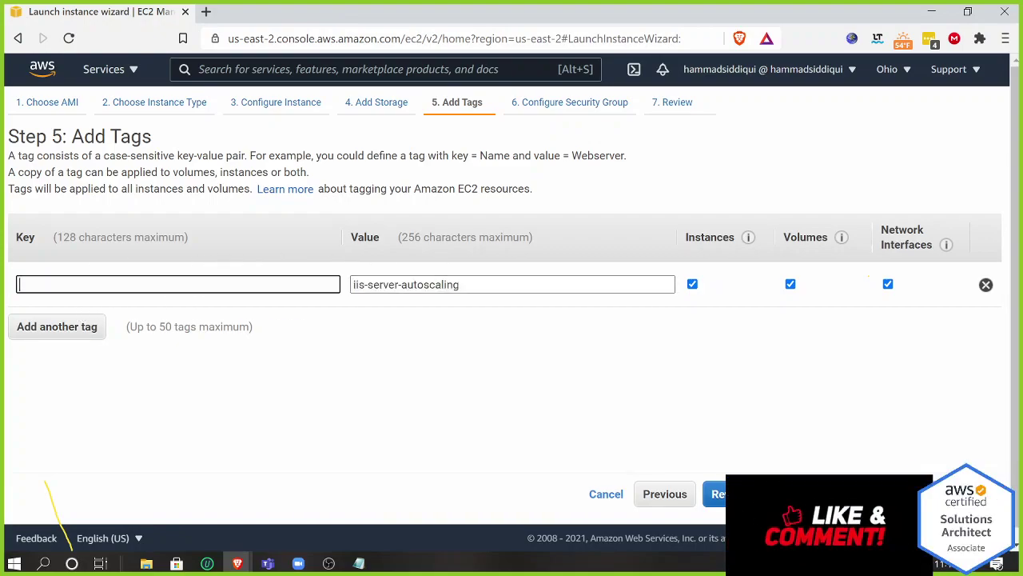
pyautogui.write('Name')
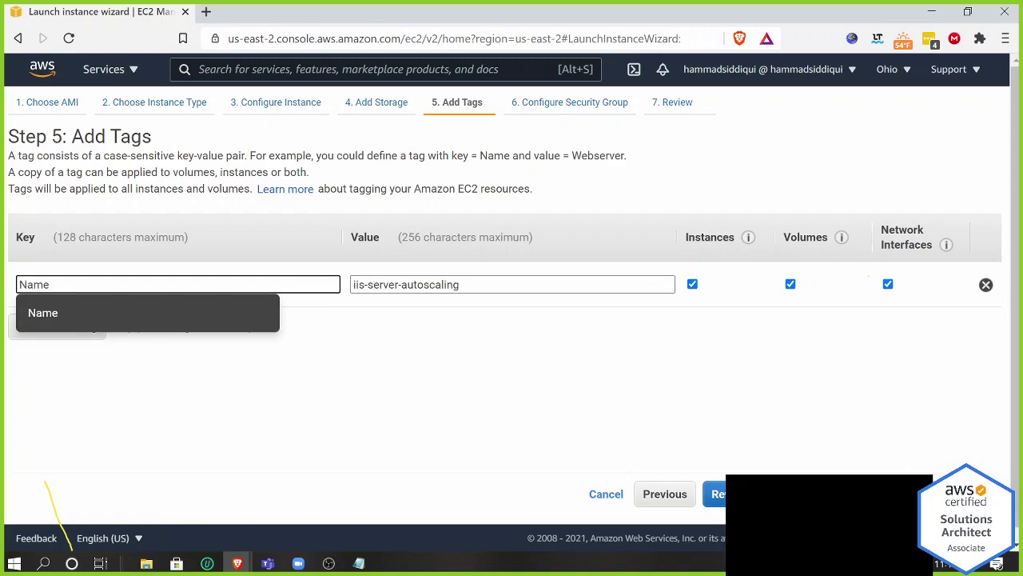
pyautogui.click(235, 315)
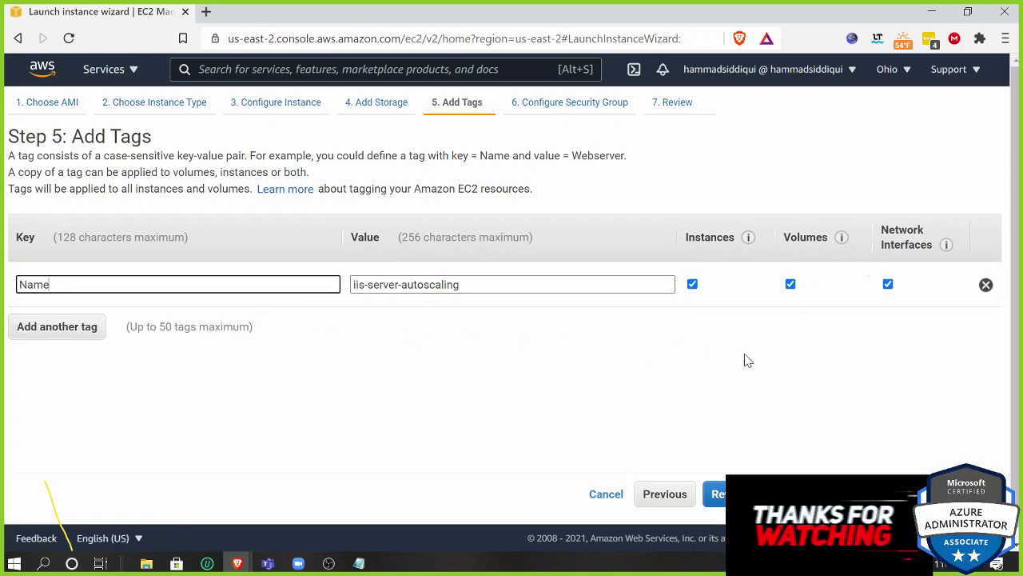
pyautogui.click(867, 491)
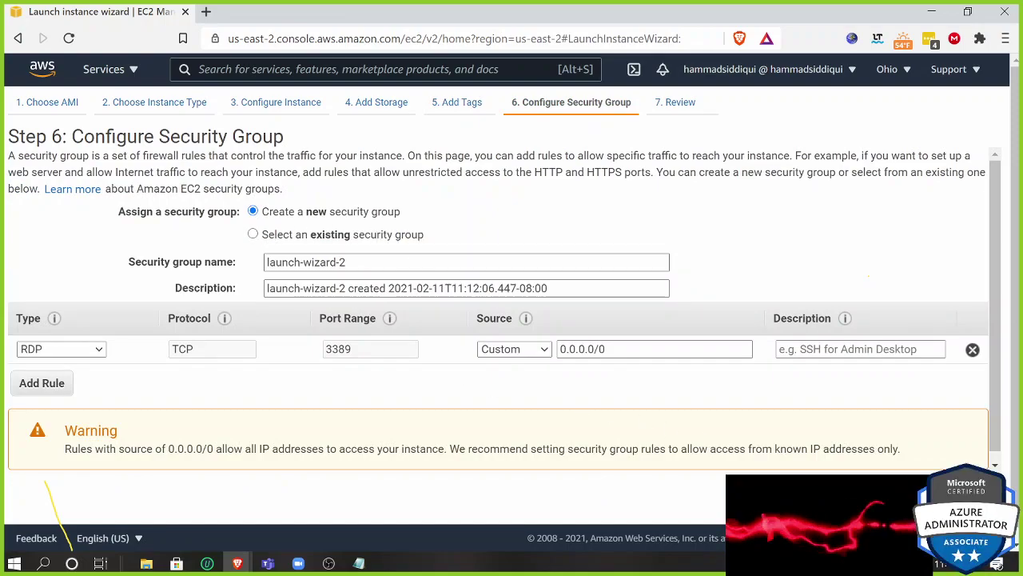
# Name the new security group security-asg and use the same text as its description
pyautogui.click(181, 272)
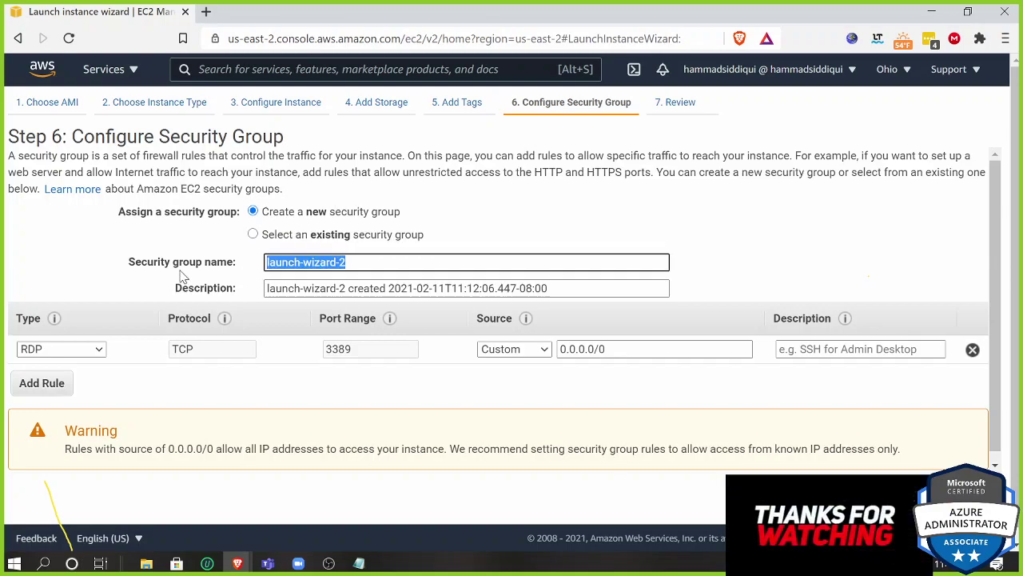
pyautogui.write('secrit')
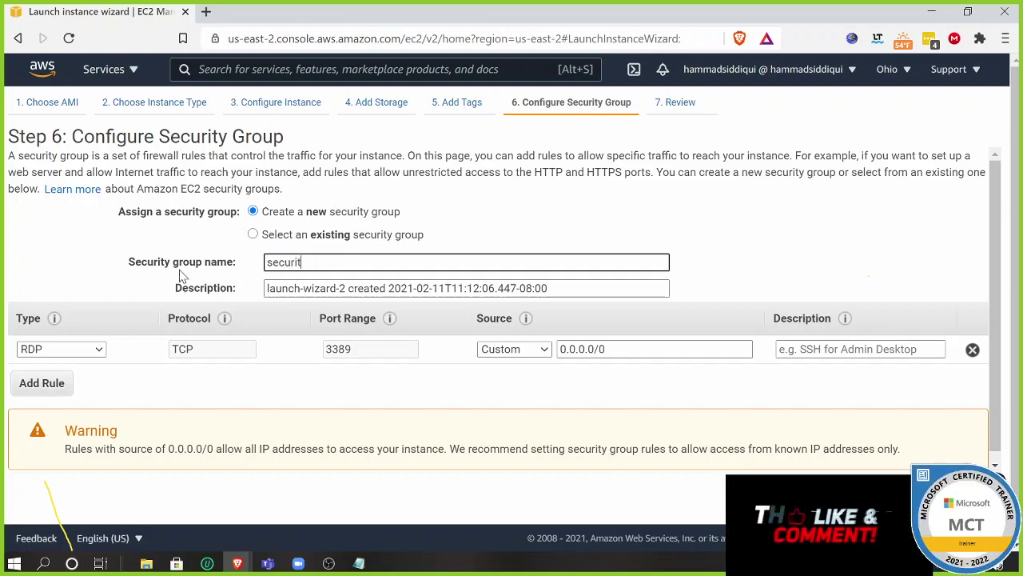
pyautogui.write('y0')
pyautogui.write('-')
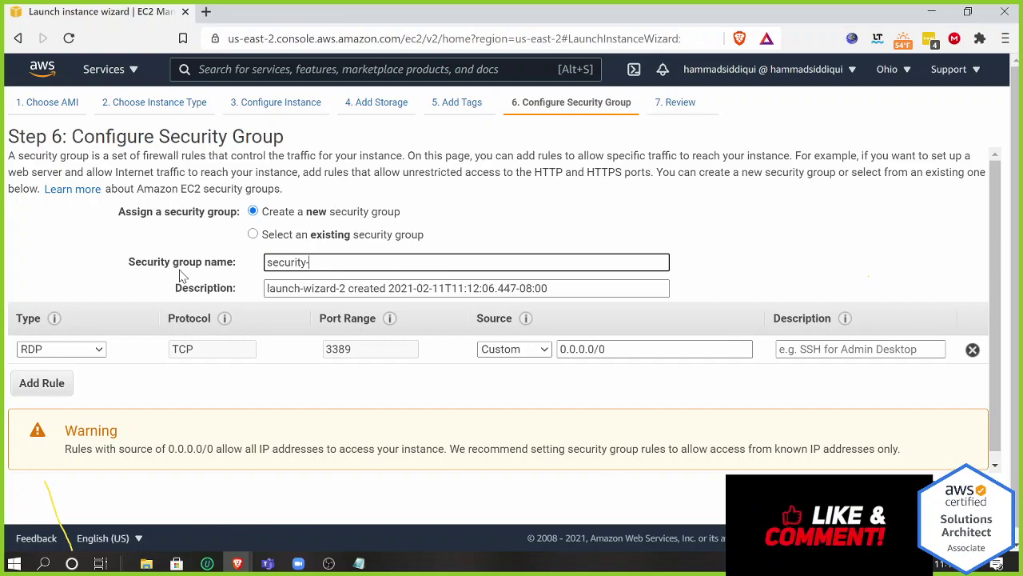
pyautogui.write('asg')
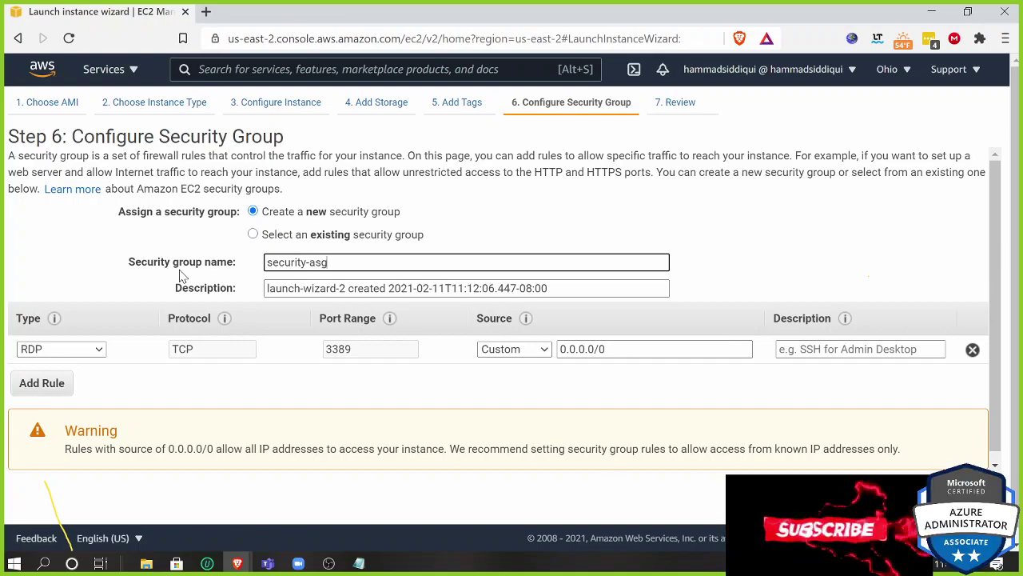
pyautogui.hotkey('ctrl', 'a')
pyautogui.hotkey('ctrl', 'c')
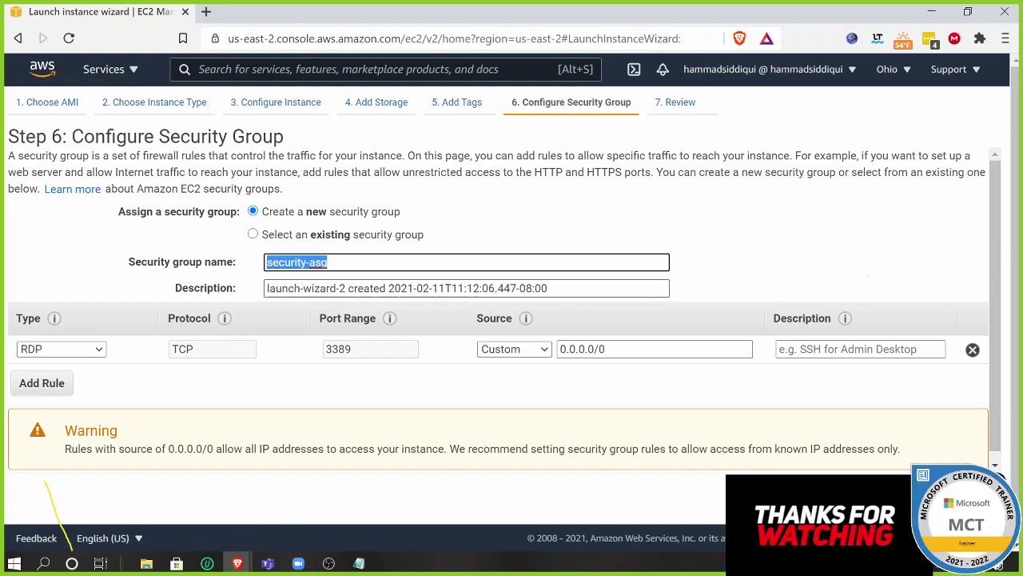
pyautogui.press('Tab')
pyautogui.hotkey('ctrl', 'v')
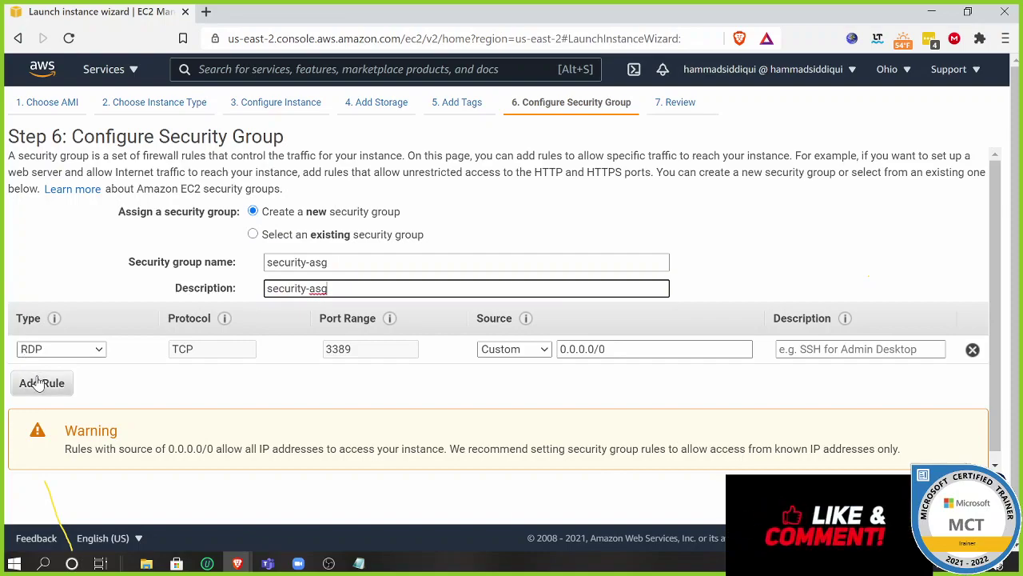
# Add an HTTP rule, set RDP and HTTP sources to Anywhere, and go to Review
pyautogui.click(38, 383)
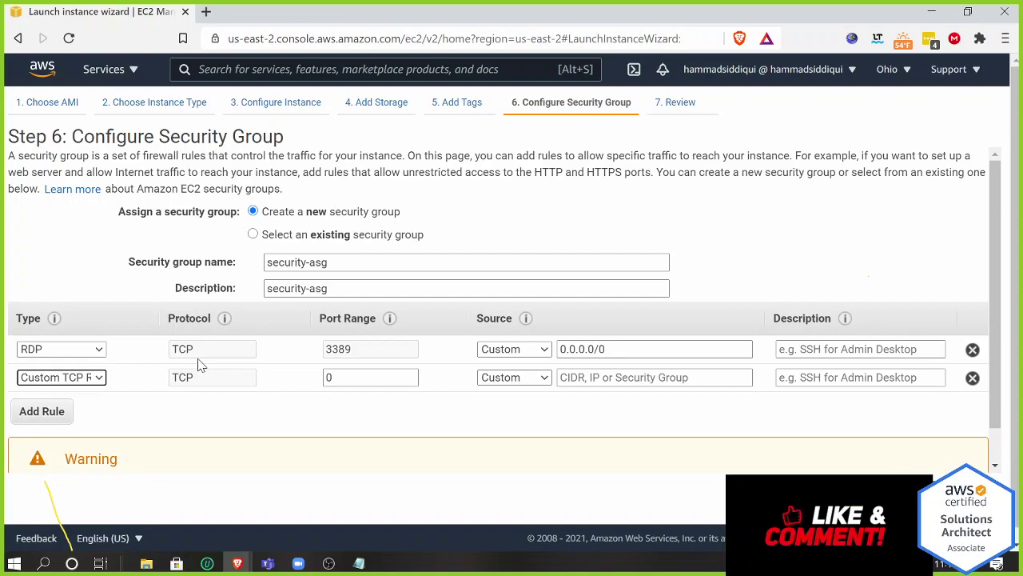
pyautogui.click(100, 379)
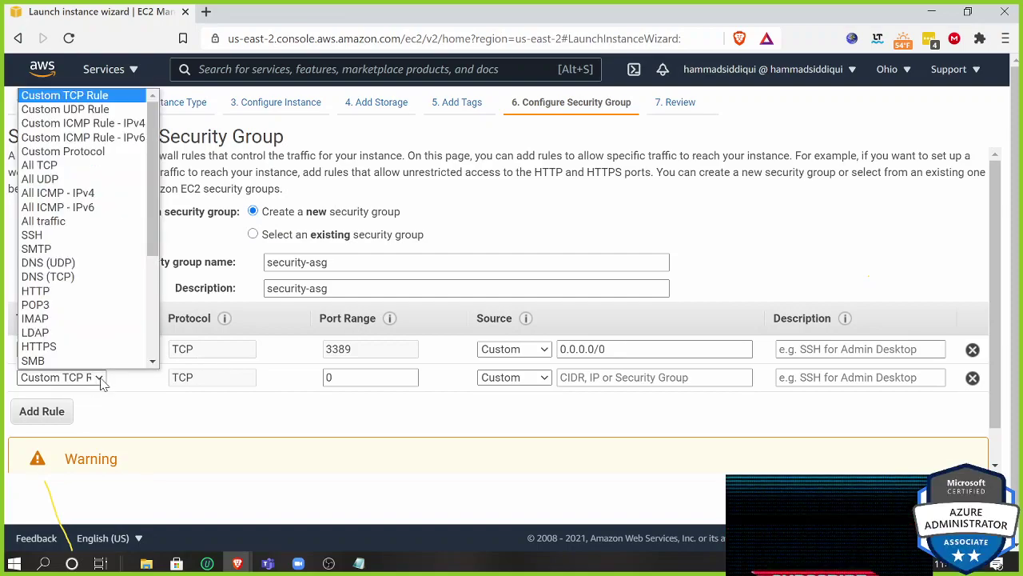
pyautogui.scroll(-1, 95, 344)
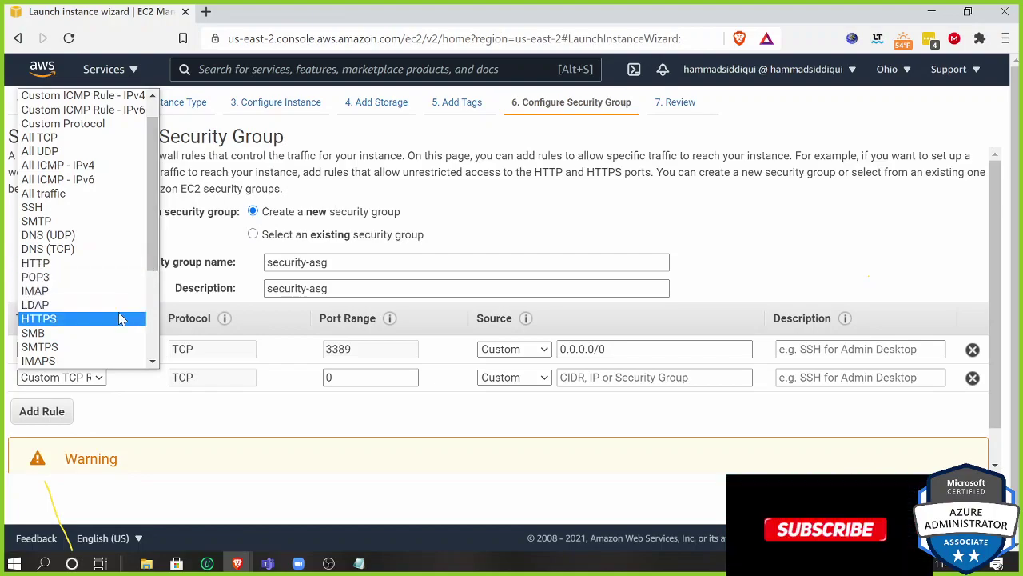
pyautogui.click(116, 266)
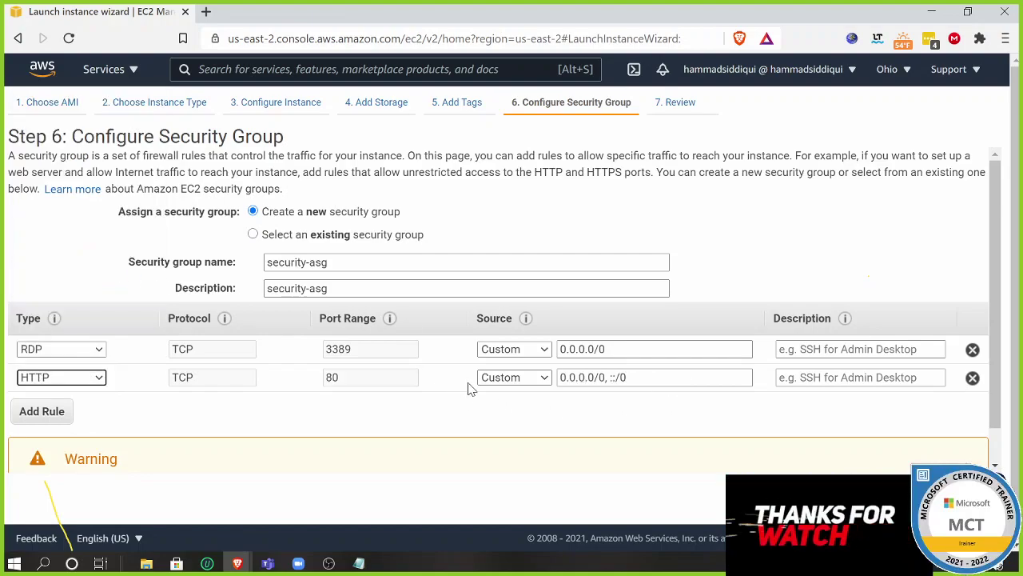
pyautogui.moveTo(365, 350); pyautogui.dragTo(328, 356)
pyautogui.click(360, 381)
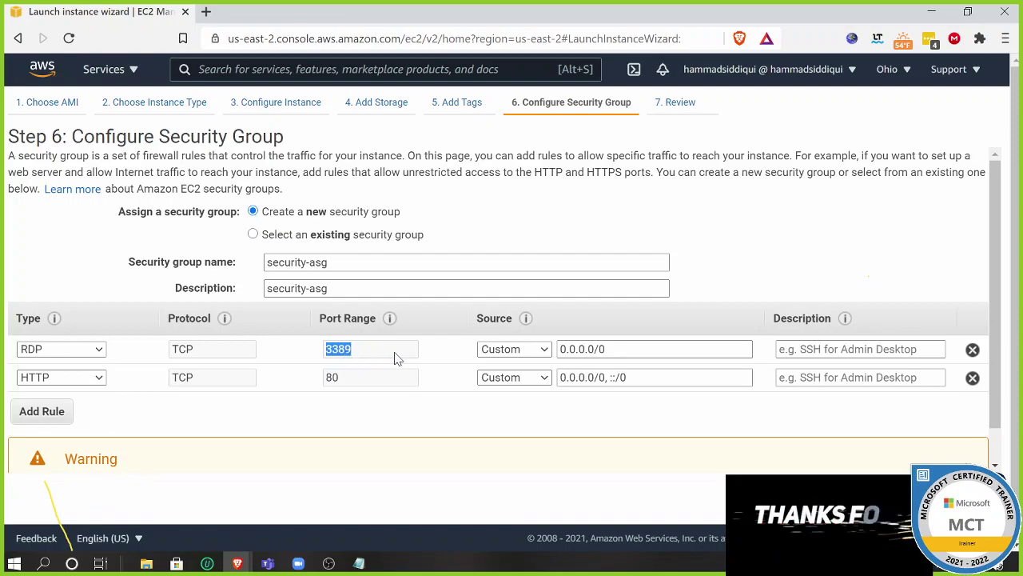
pyautogui.click(617, 349)
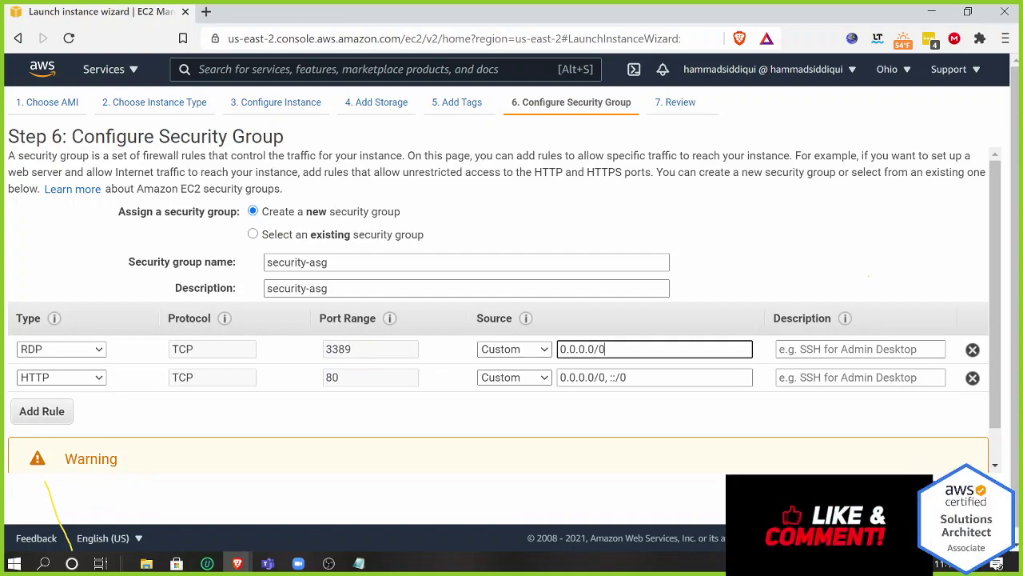
pyautogui.click(546, 349)
pyautogui.click(505, 379)
pyautogui.click(516, 377)
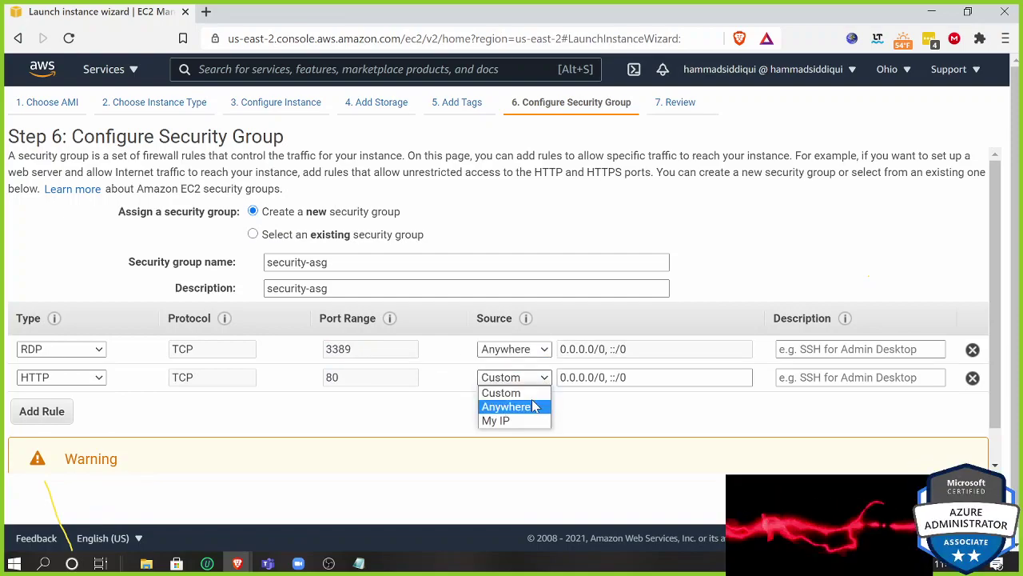
pyautogui.click(534, 407)
pyautogui.click(929, 460)
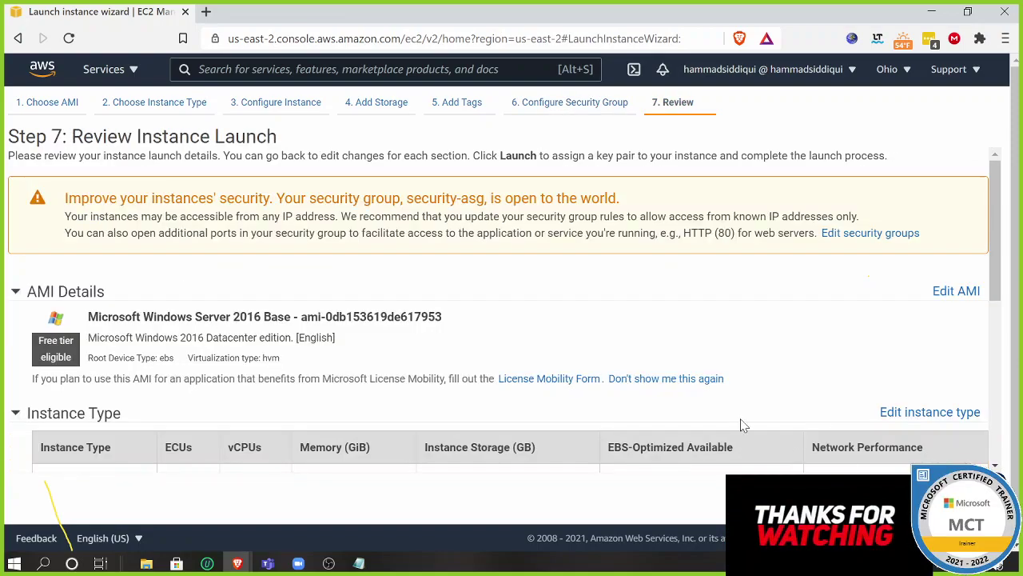
# Launch from the review and choose to create a new key pair, entering its name
pyautogui.scroll(-10, 687, 408)
pyautogui.click(961, 496)
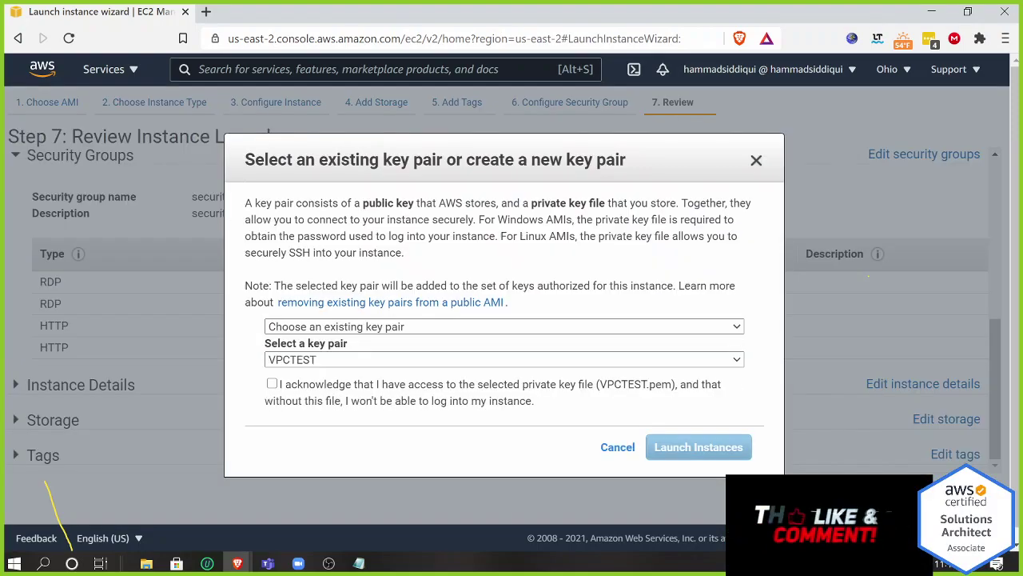
pyautogui.click(607, 327)
pyautogui.click(480, 355)
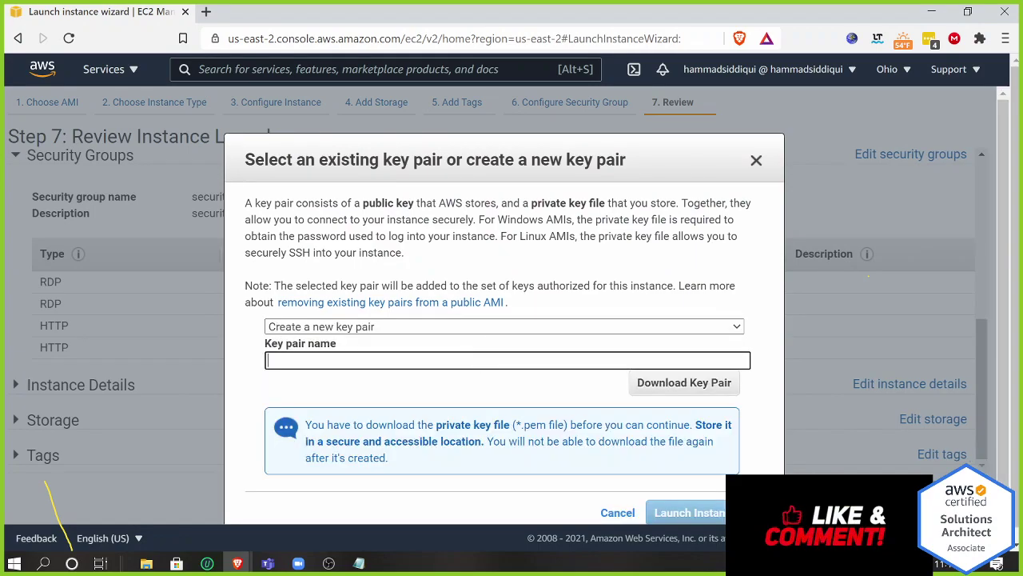
pyautogui.write('hammadkp')
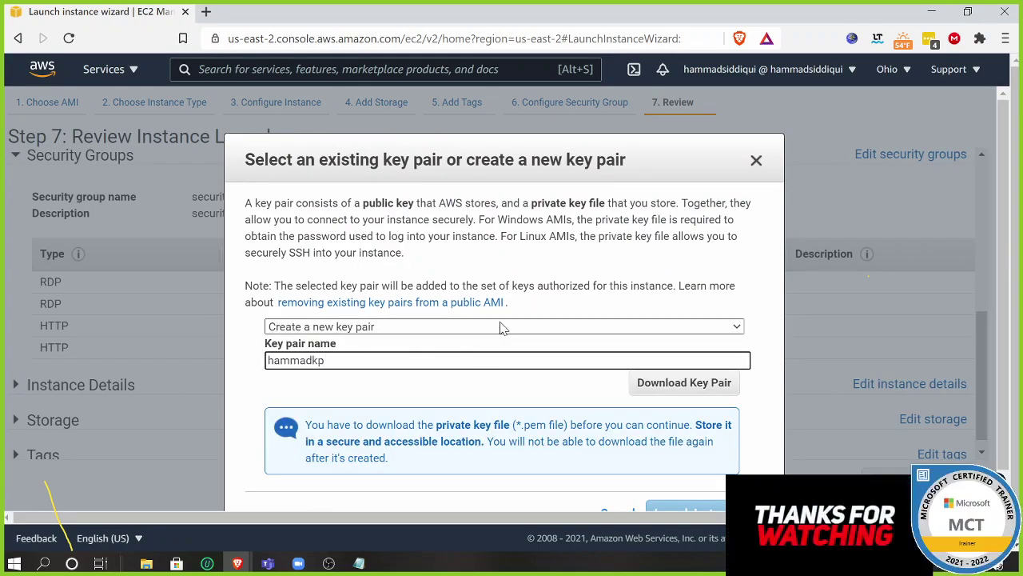
# Download the new key pair's .pem private key file into the Downloads folder
pyautogui.click(725, 383)
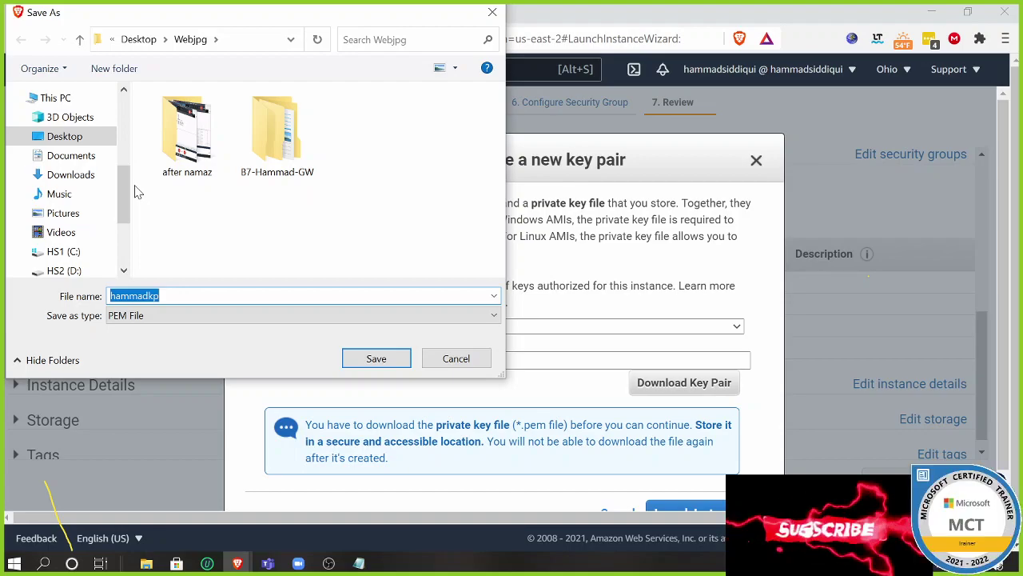
pyautogui.click(73, 174)
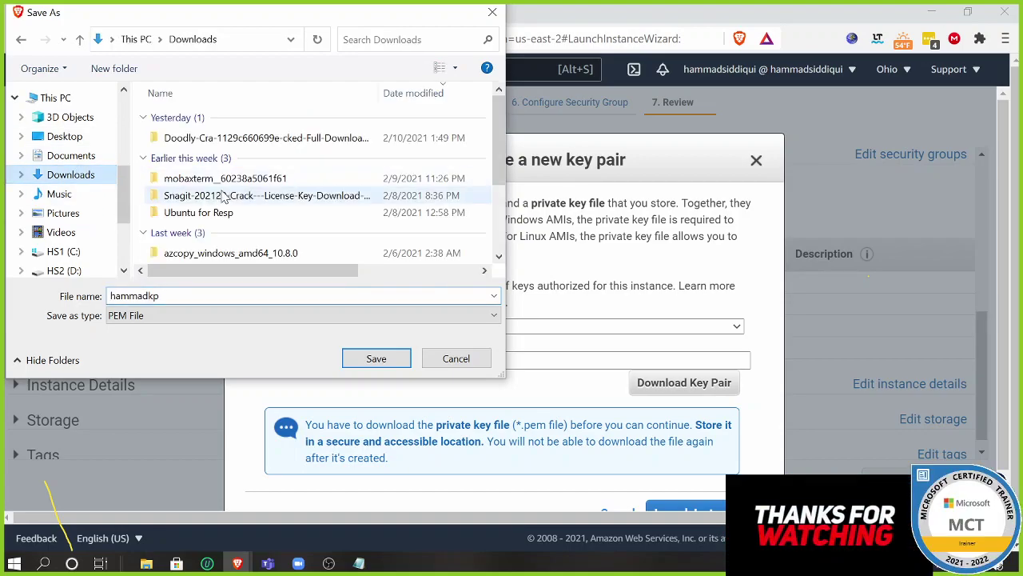
pyautogui.scroll(-3, 423, 256)
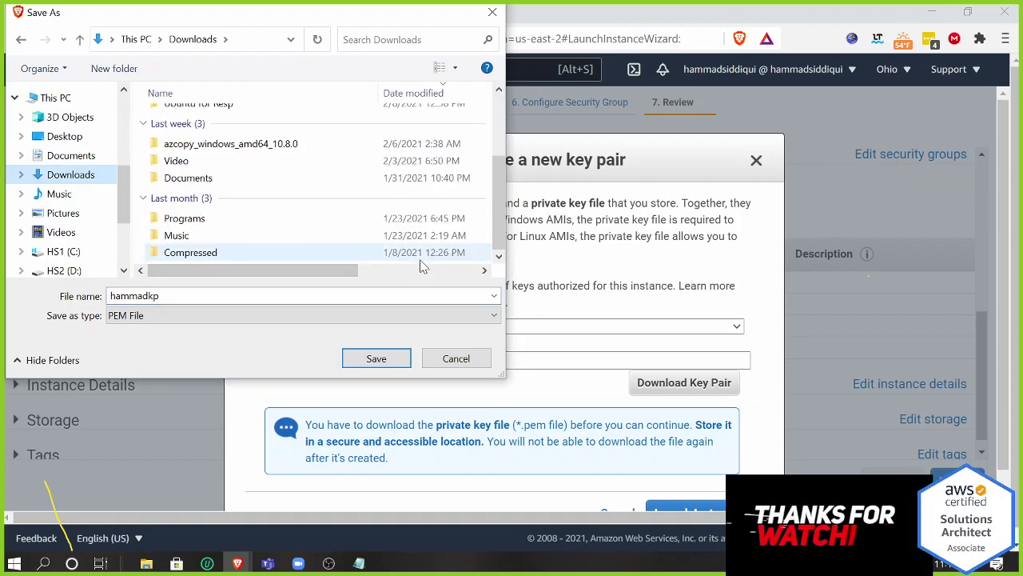
pyautogui.click(374, 358)
pyautogui.scroll(-1, 719, 407)
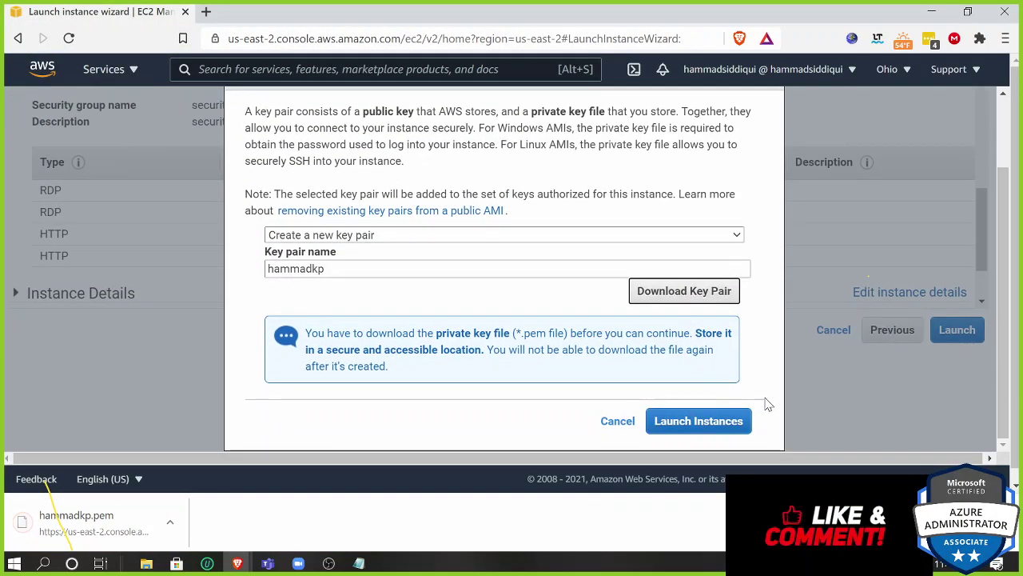
# Launch iis-server-autoscaling, check it is Pending in Instances, and start a second launch
pyautogui.click(704, 423)
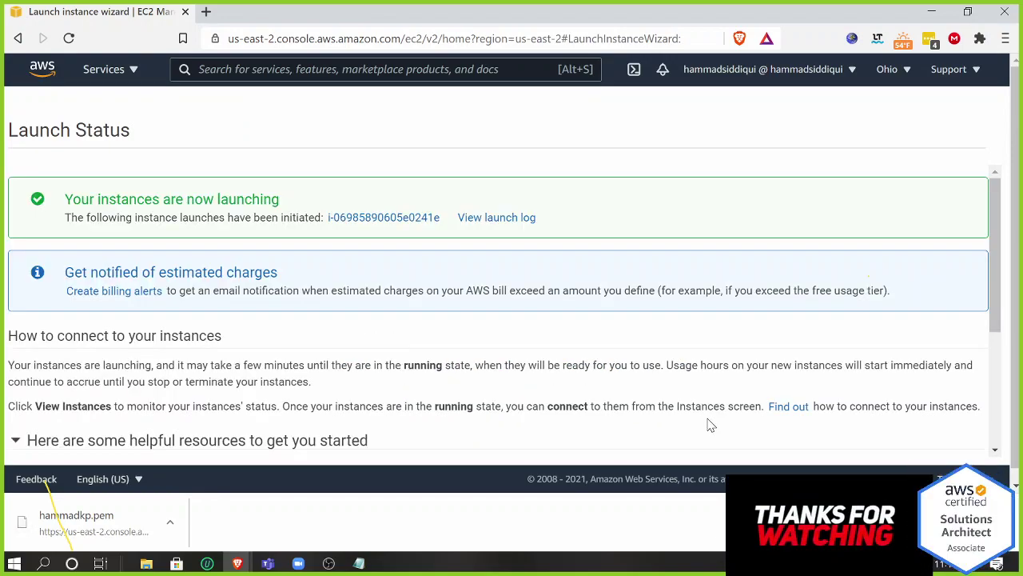
pyautogui.scroll(-3, 708, 424)
pyautogui.click(911, 449)
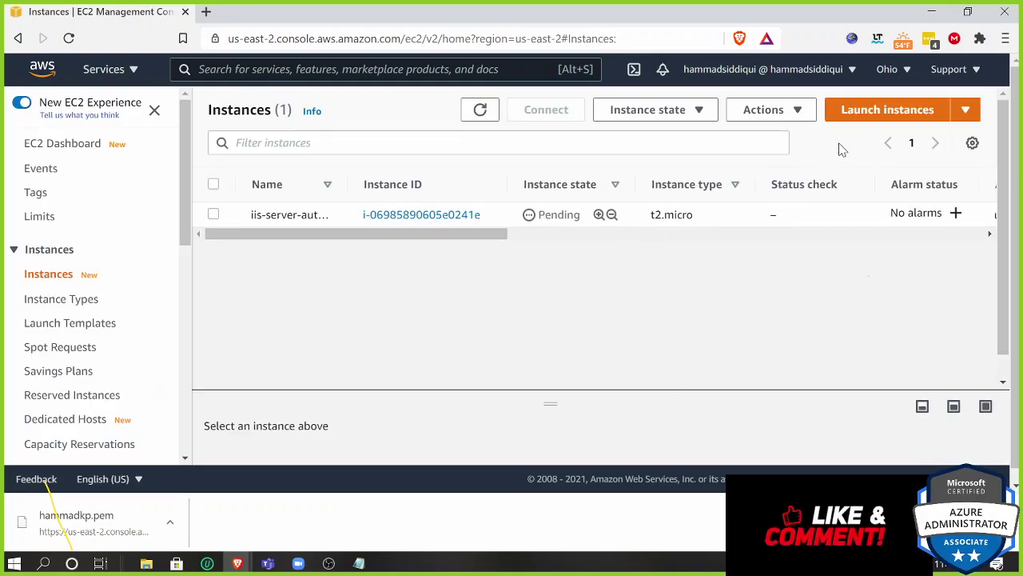
pyautogui.click(868, 116)
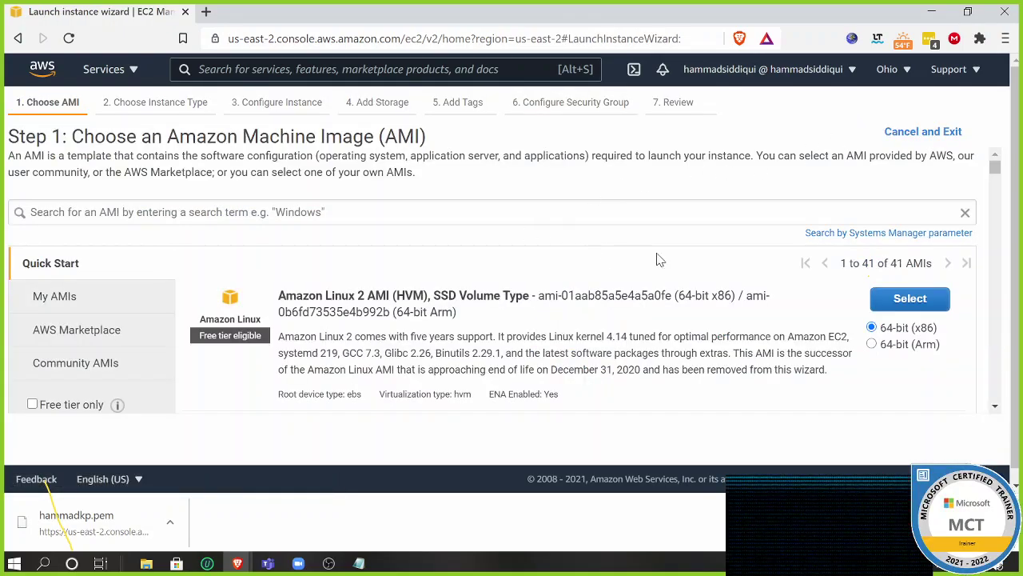
pyautogui.scroll(-3, 700, 306)
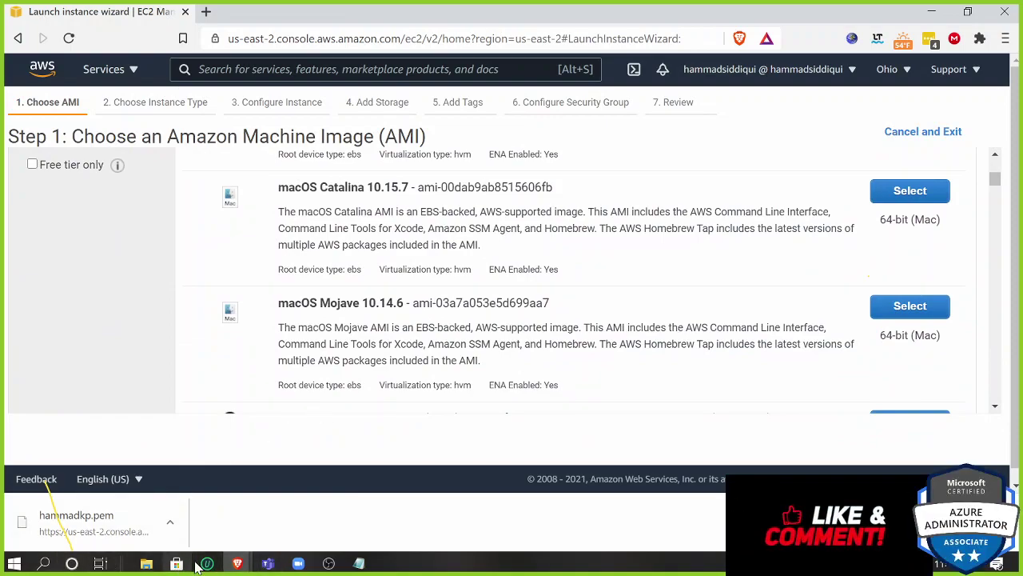
pyautogui.click(44, 564)
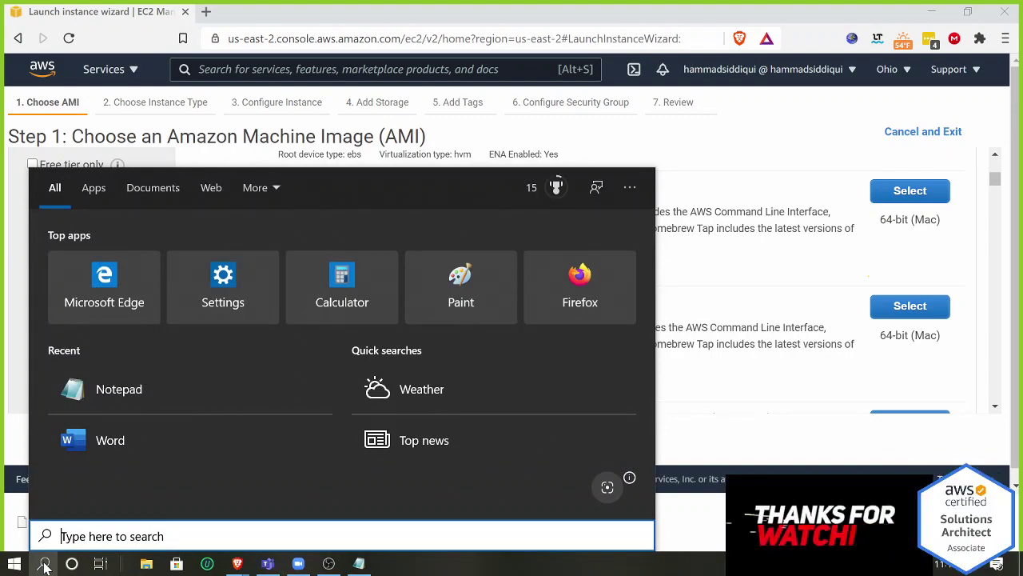
# Open OneNote and browse the Load Balancer, Azure Firewall, Zoom and WordPress lab pages
pyautogui.write('one')
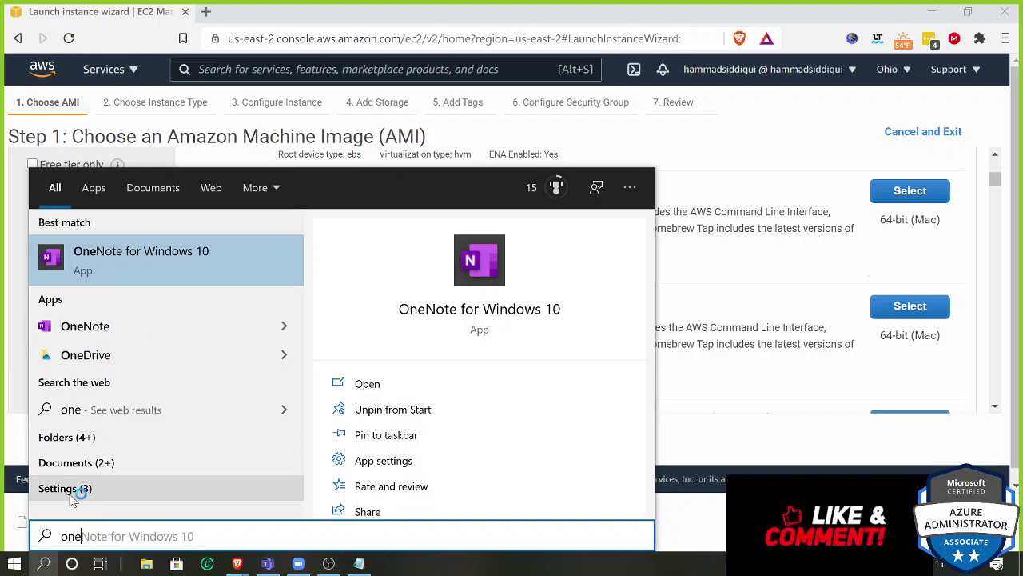
pyautogui.click(140, 256)
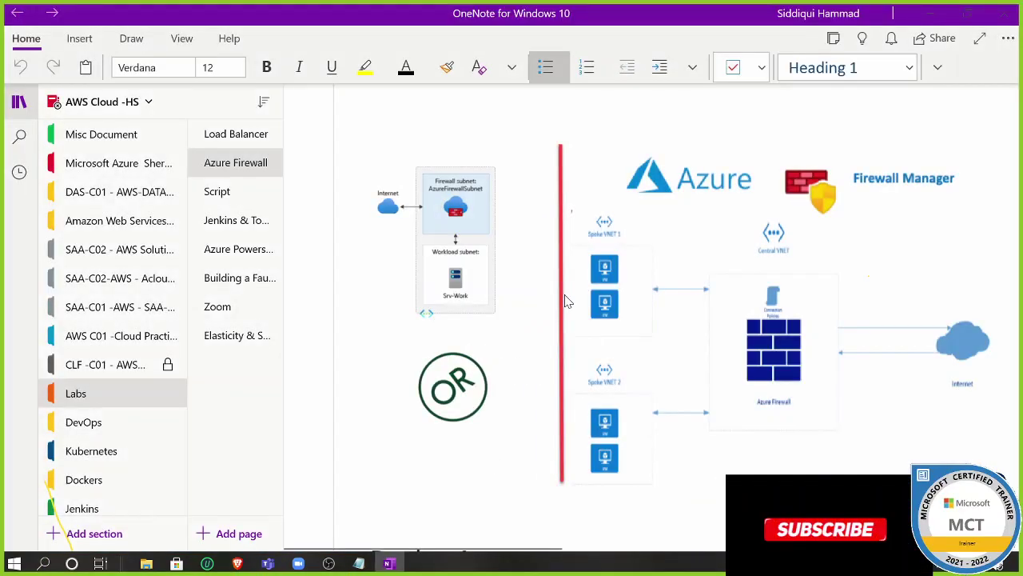
pyautogui.moveTo(261, 249); pyautogui.dragTo(227, 235)
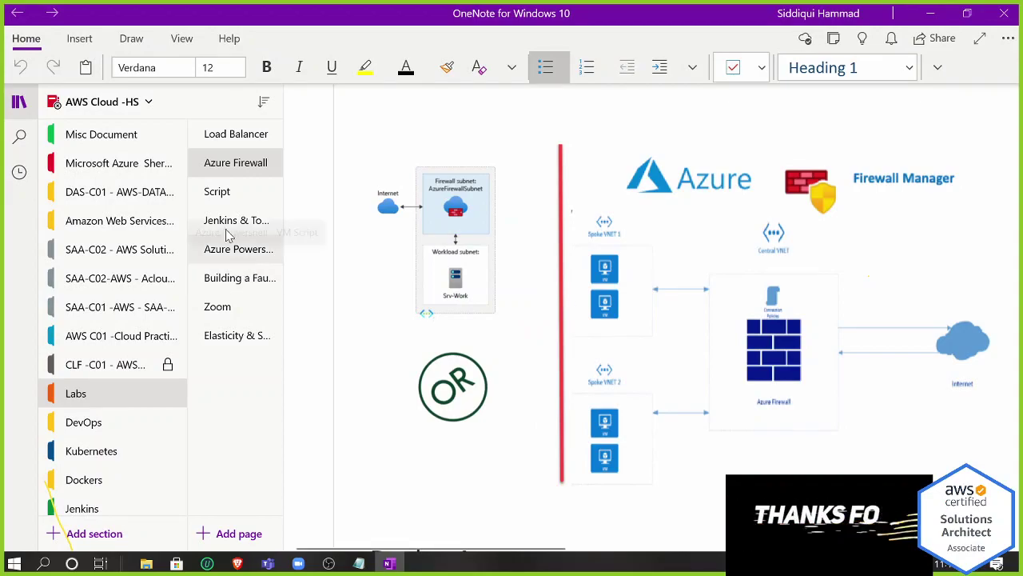
pyautogui.click(239, 136)
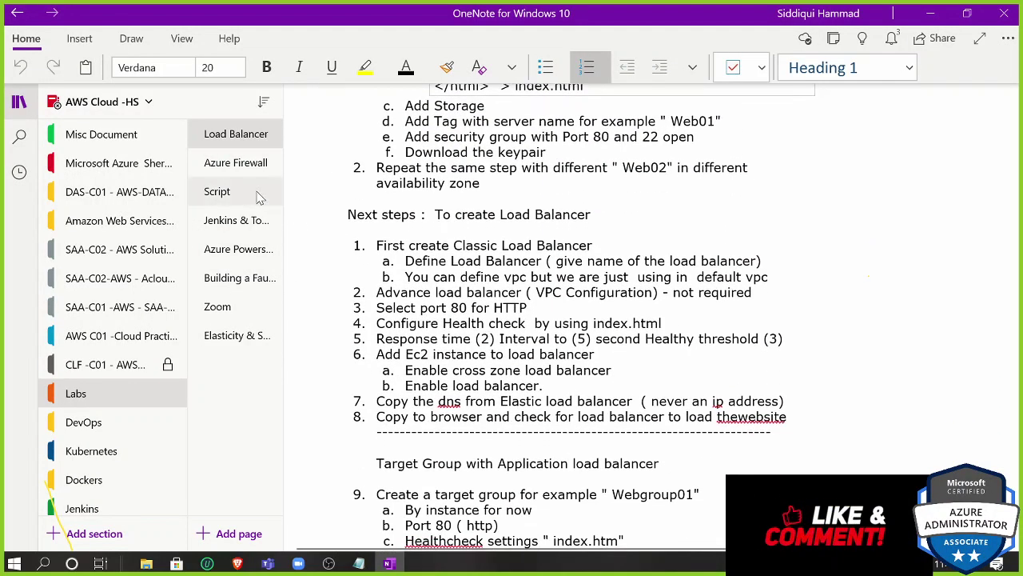
pyautogui.click(240, 164)
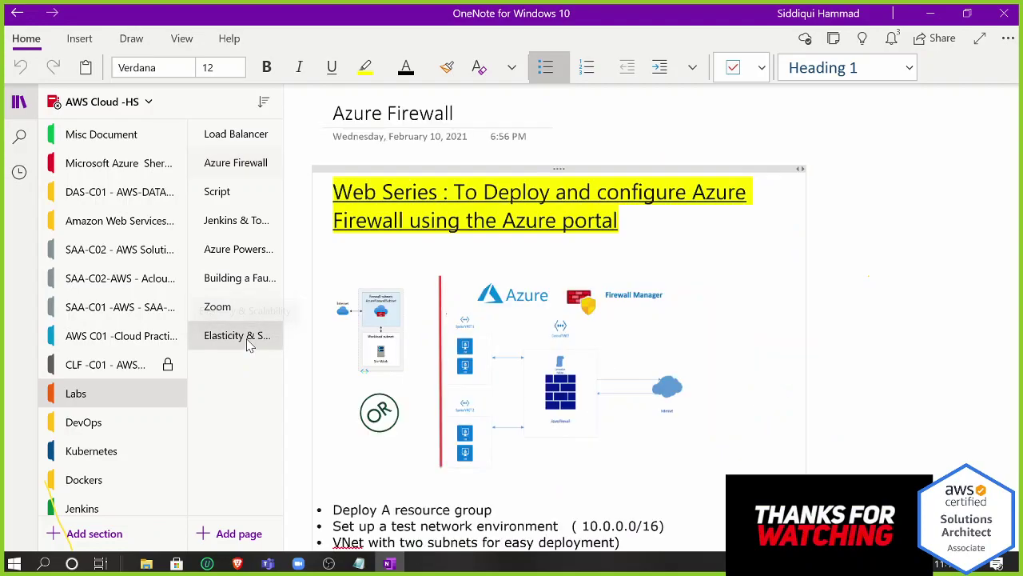
pyautogui.click(217, 307)
pyautogui.click(237, 277)
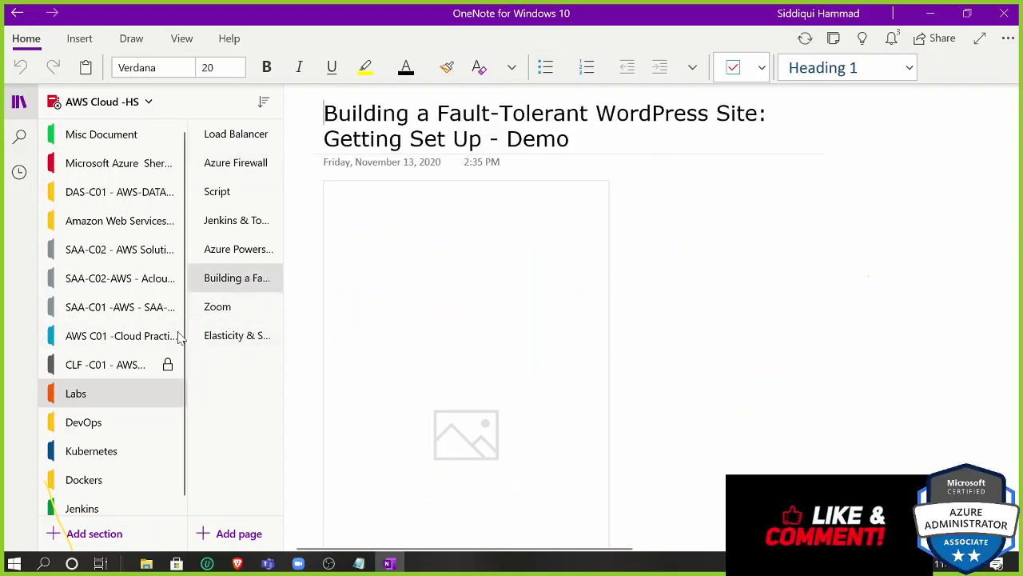
pyautogui.scroll(-1, 105, 379)
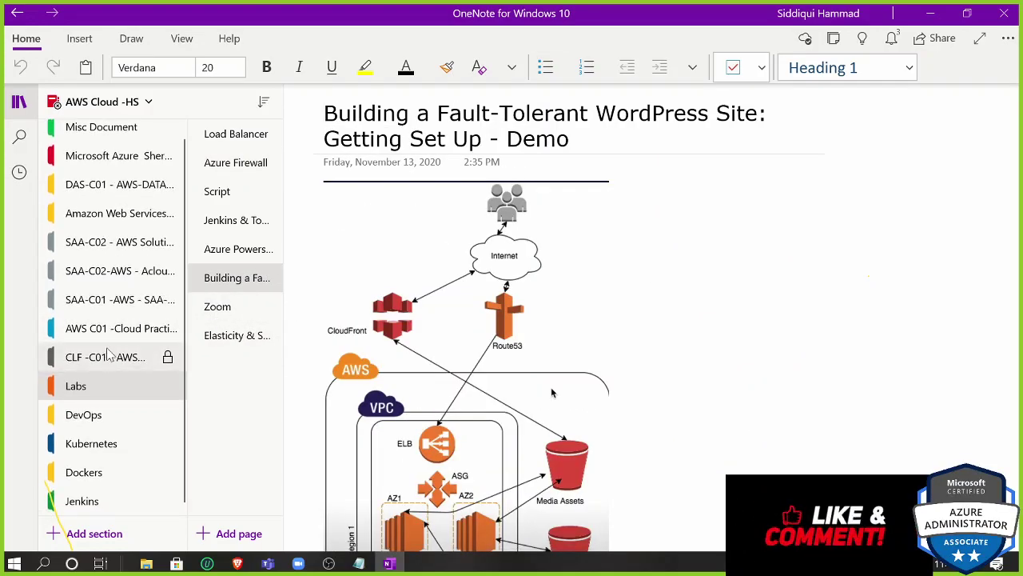
# Switch between the SAA-C01 and SAA-C02 sections, ending on the SAA-C02 AWS Solutions page
pyautogui.click(119, 299)
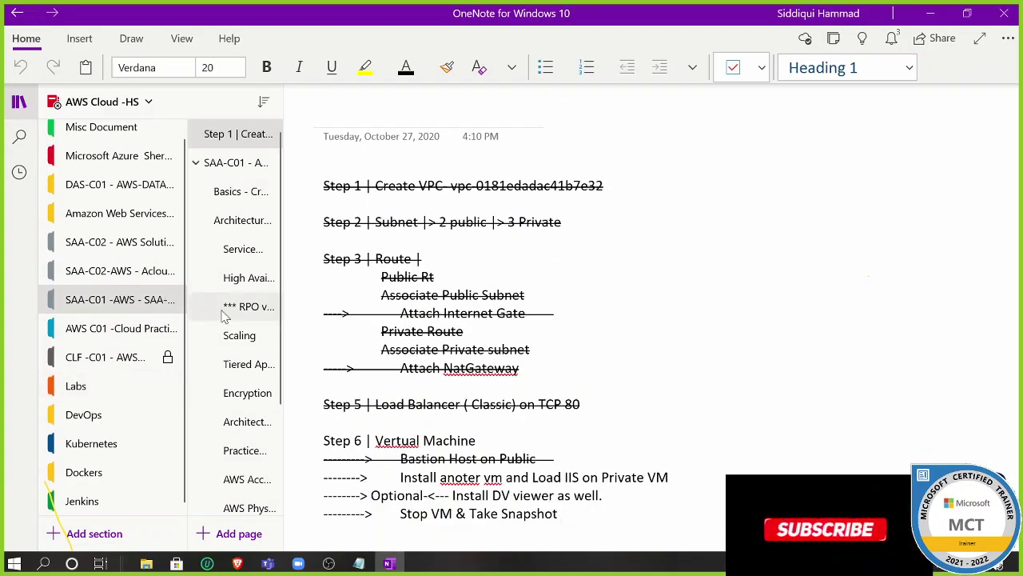
pyautogui.click(152, 270)
pyautogui.scroll(-5, 230, 316)
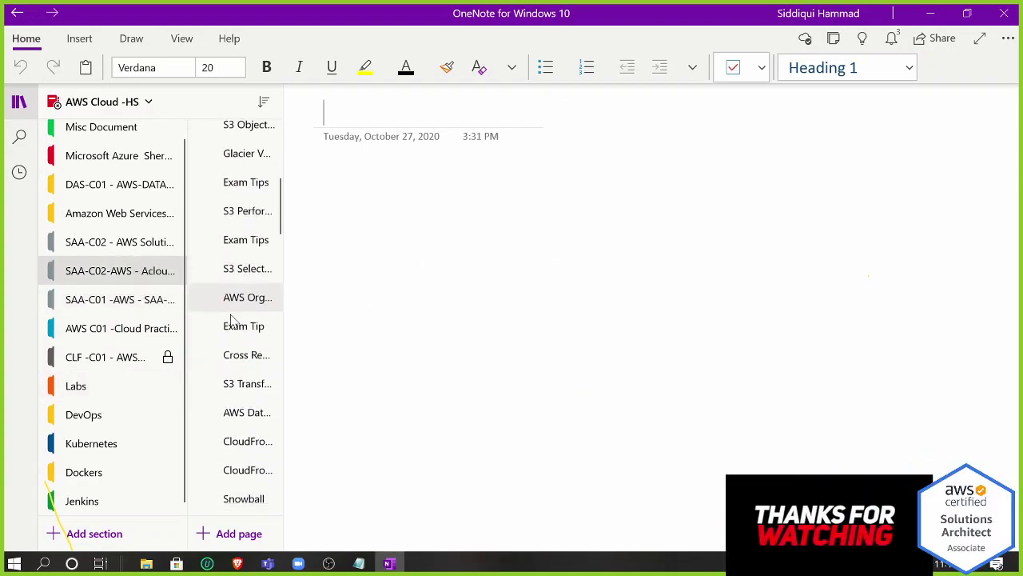
pyautogui.scroll(-15, 231, 320)
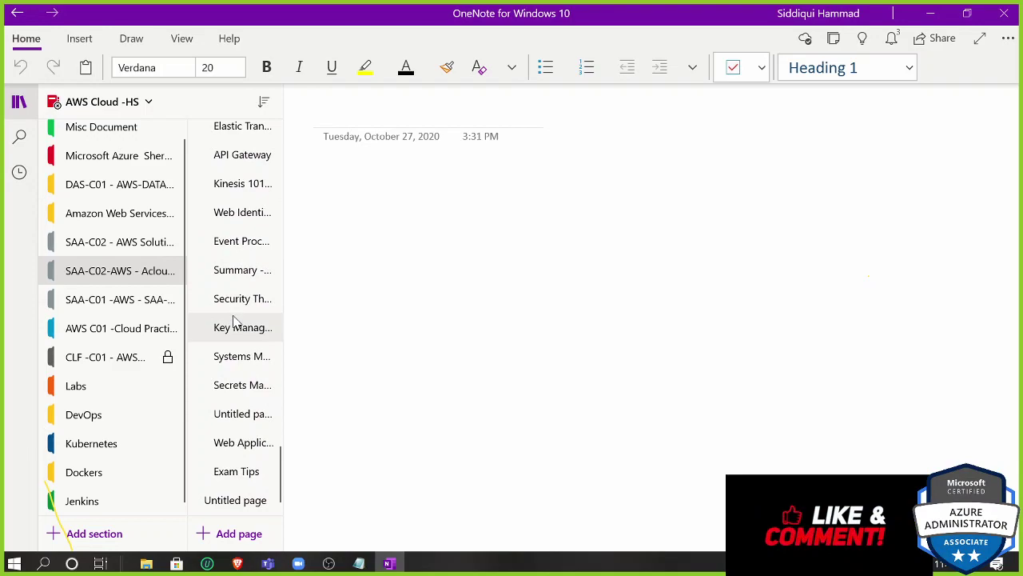
pyautogui.scroll(20, 234, 320)
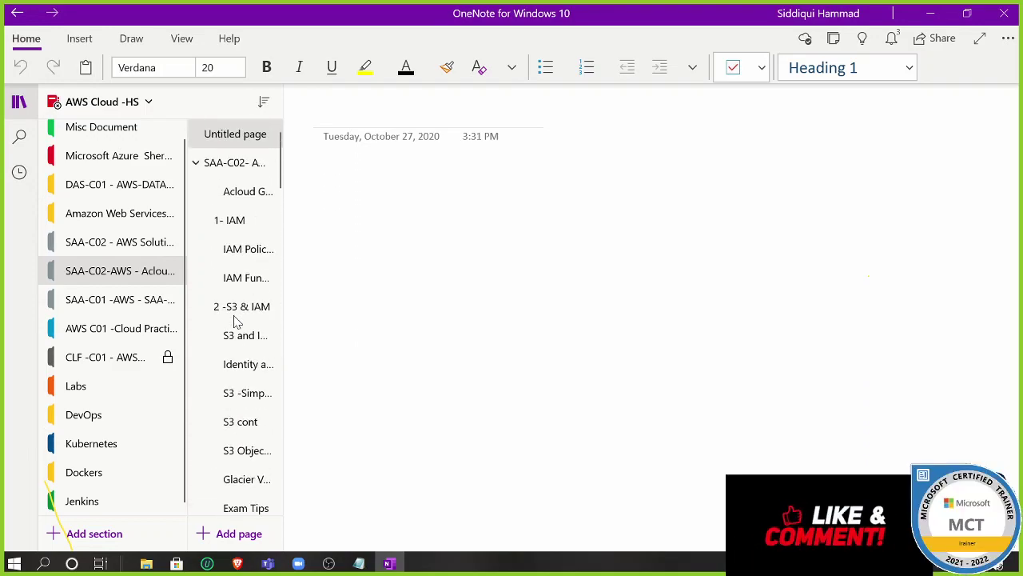
pyautogui.click(130, 310)
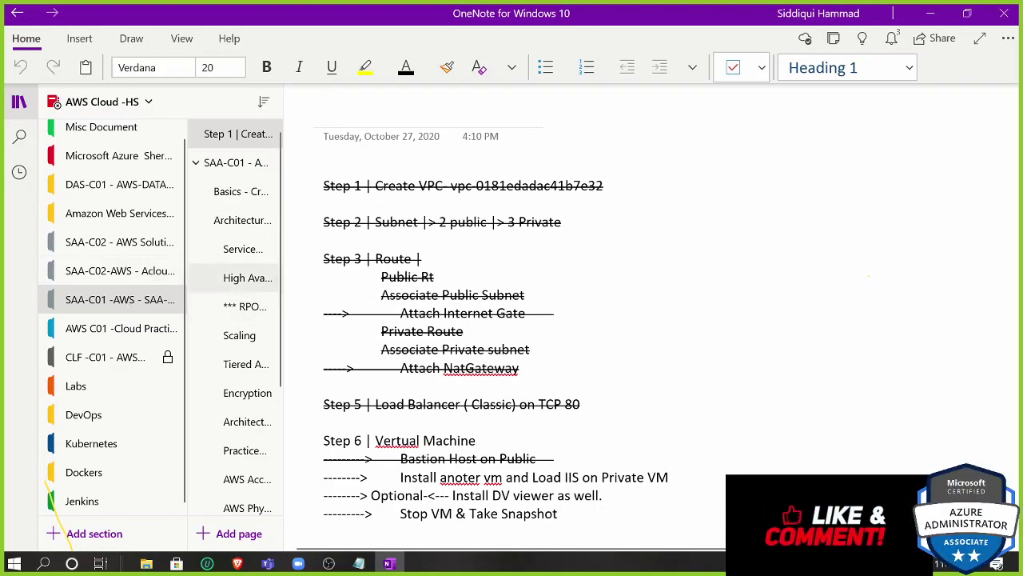
pyautogui.scroll(-5, 551, 336)
pyautogui.scroll(-1, 552, 336)
pyautogui.click(155, 274)
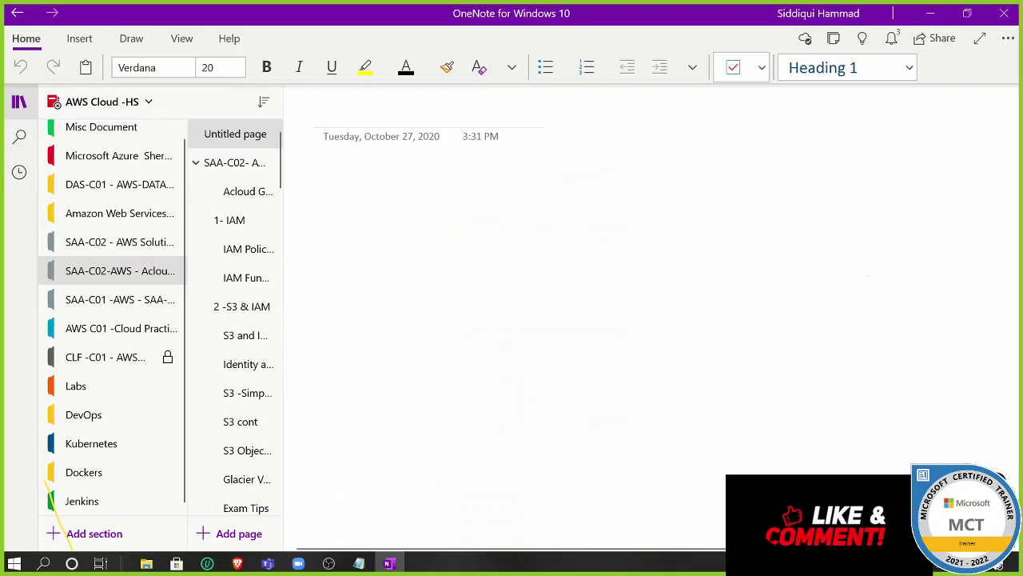
pyautogui.click(119, 241)
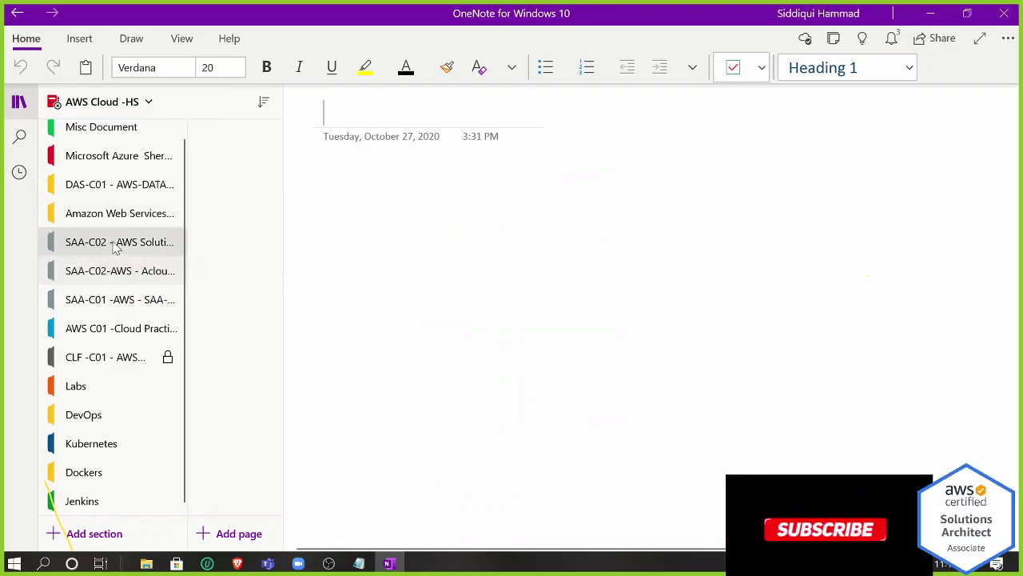
pyautogui.scroll(-10, 199, 373)
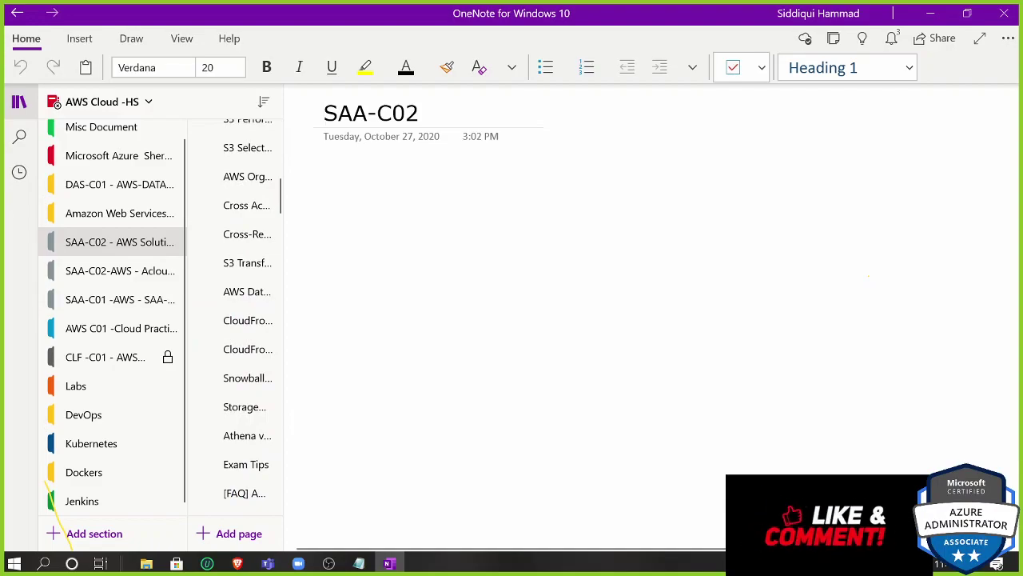
# Select the Windows Server 2016 Base AMI with t2.micro and continue to instance details
pyautogui.click(932, 13)
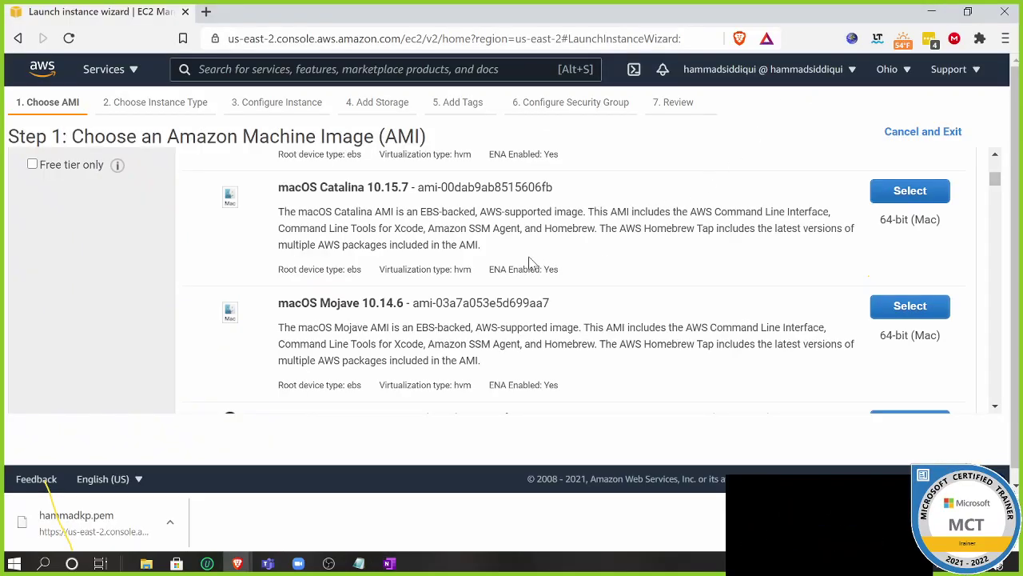
pyautogui.scroll(-15, 692, 312)
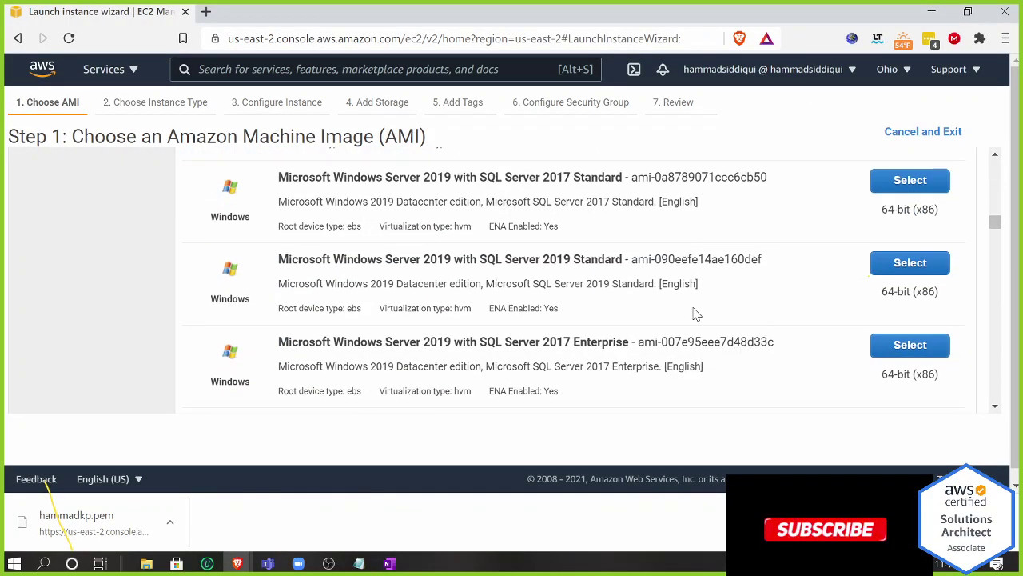
pyautogui.scroll(-2, 696, 313)
pyautogui.scroll(-3, 727, 312)
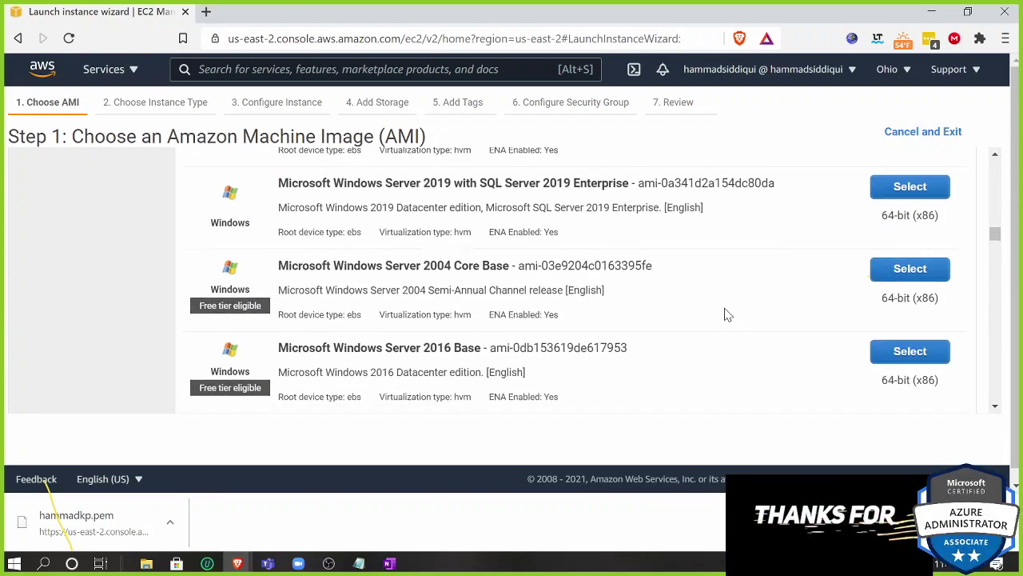
pyautogui.click(889, 199)
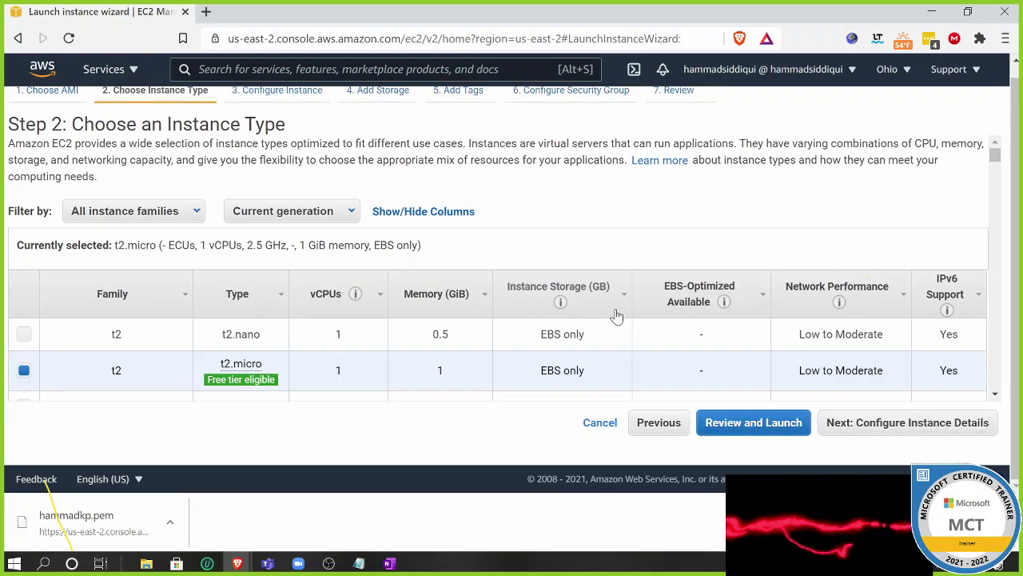
pyautogui.scroll(-1, 617, 315)
pyautogui.click(877, 429)
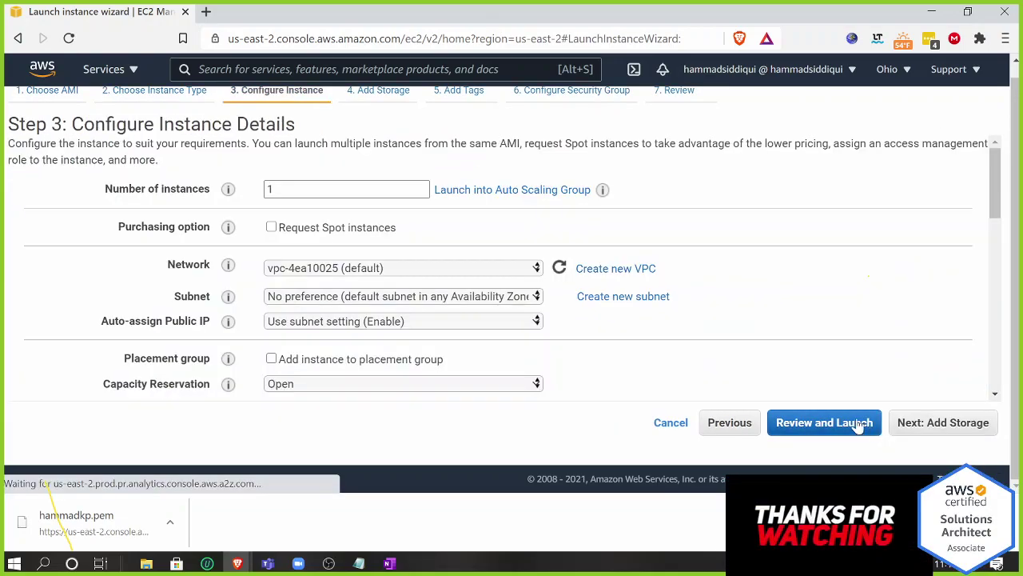
# Place the instance in cloudhs-vpc's snet01-public subnet with public IP enabled, then continue to storage
pyautogui.click(438, 272)
pyautogui.click(434, 282)
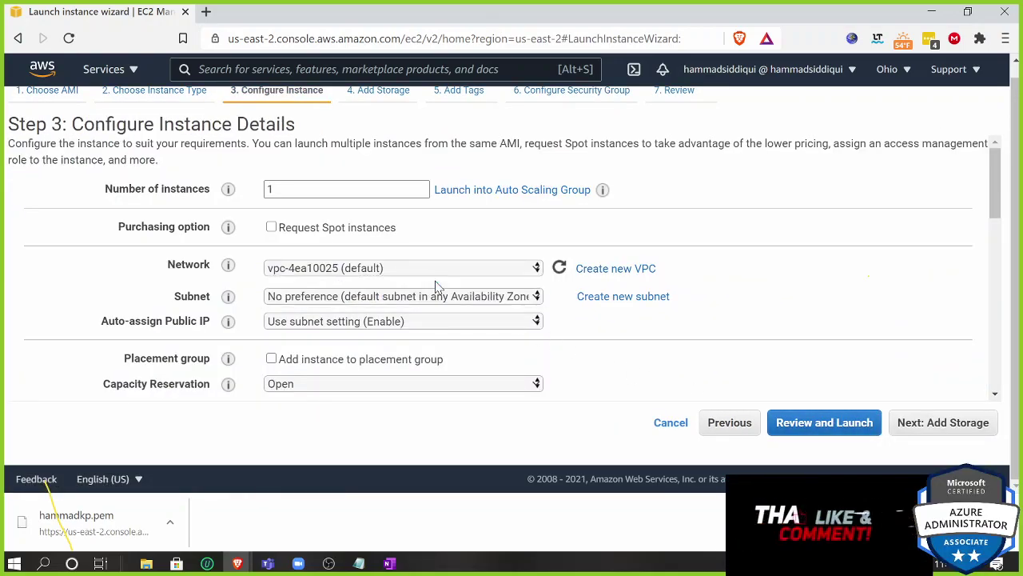
pyautogui.click(511, 298)
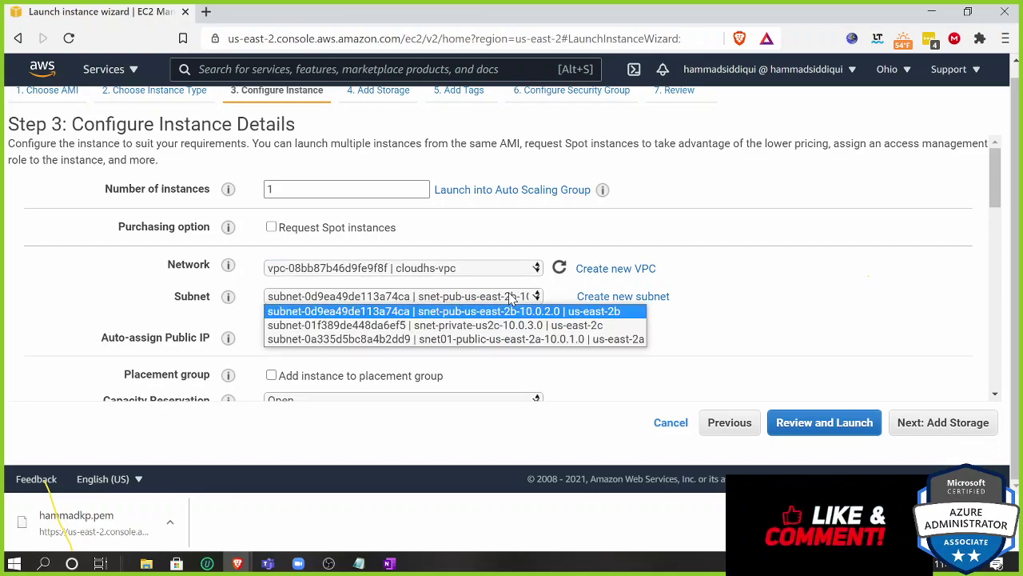
pyautogui.click(502, 339)
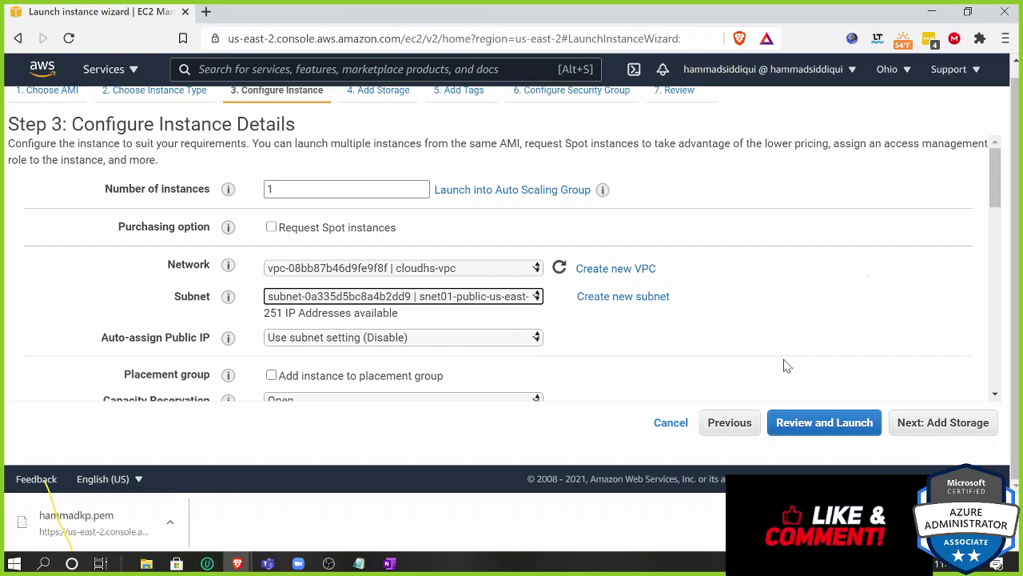
pyautogui.click(457, 339)
pyautogui.click(444, 366)
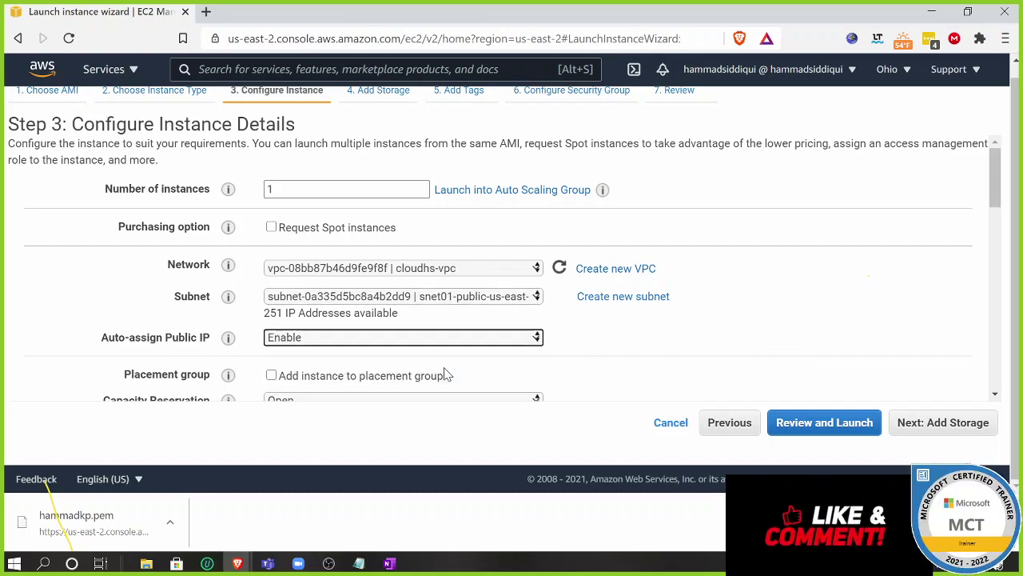
pyautogui.scroll(-2, 561, 322)
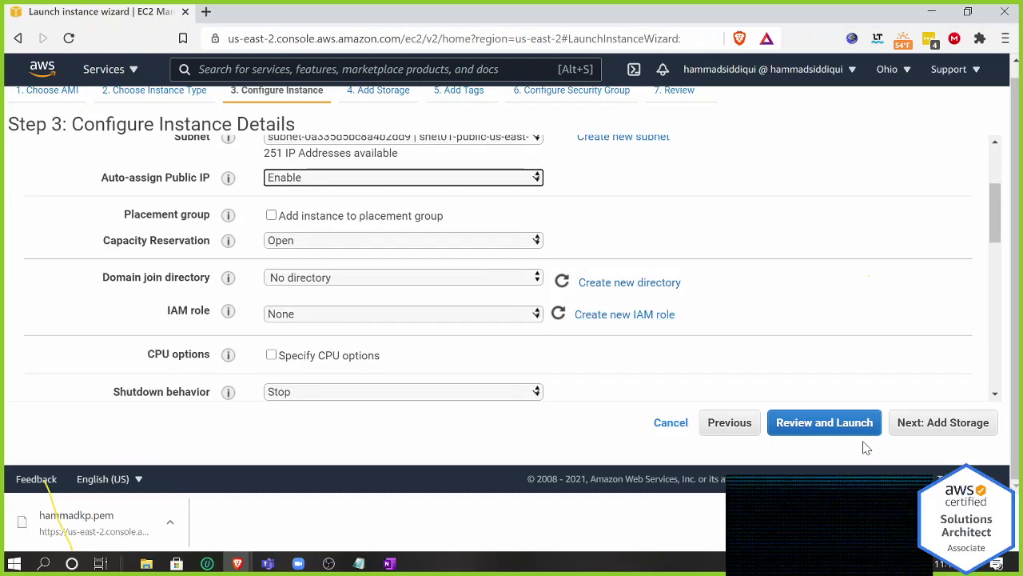
pyautogui.click(910, 422)
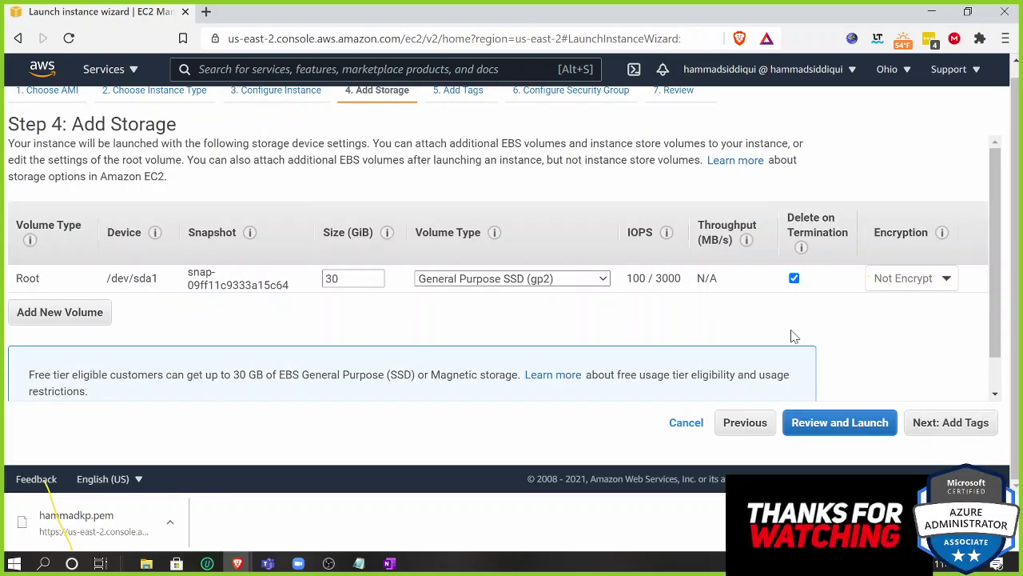
# Tag the instance with key name and value Jumpbox
pyautogui.scroll(-1, 794, 335)
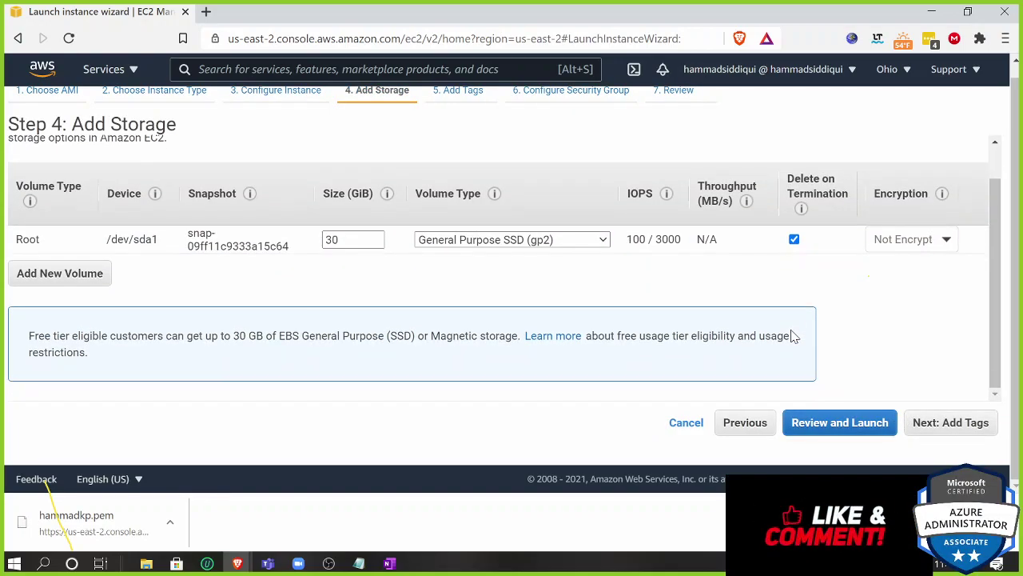
pyautogui.click(939, 424)
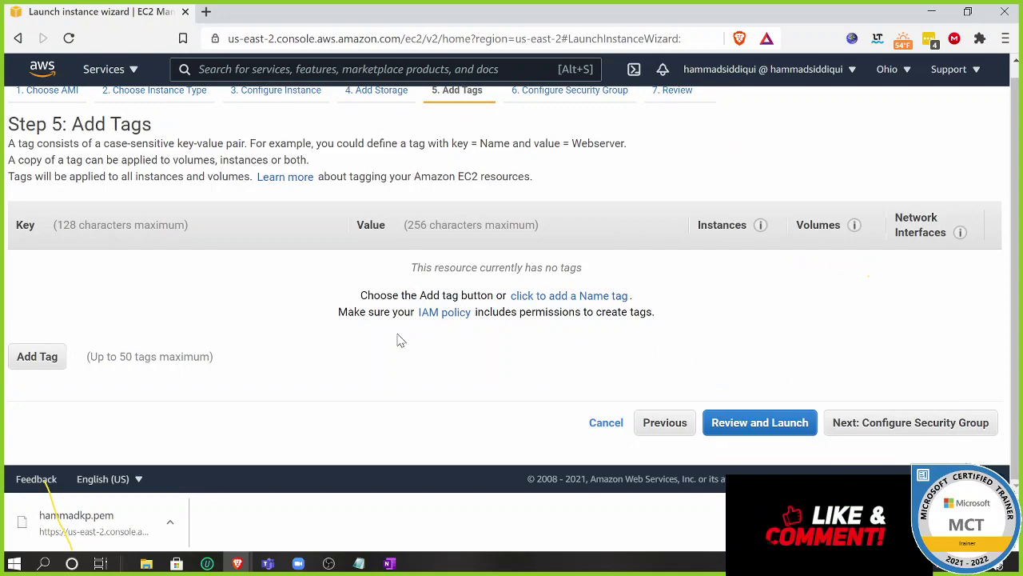
pyautogui.click(36, 356)
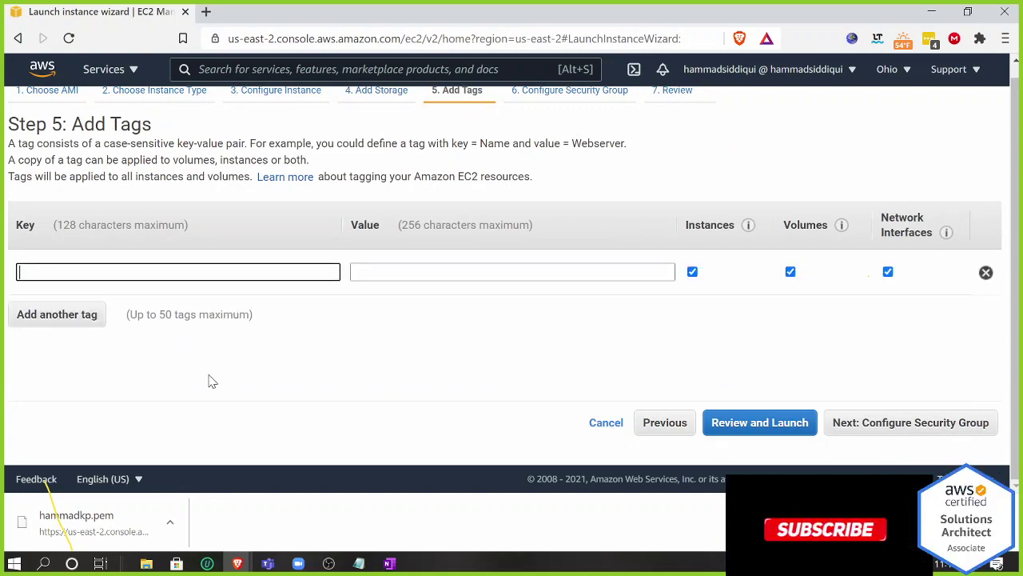
pyautogui.write('name')
pyautogui.press('Tab')
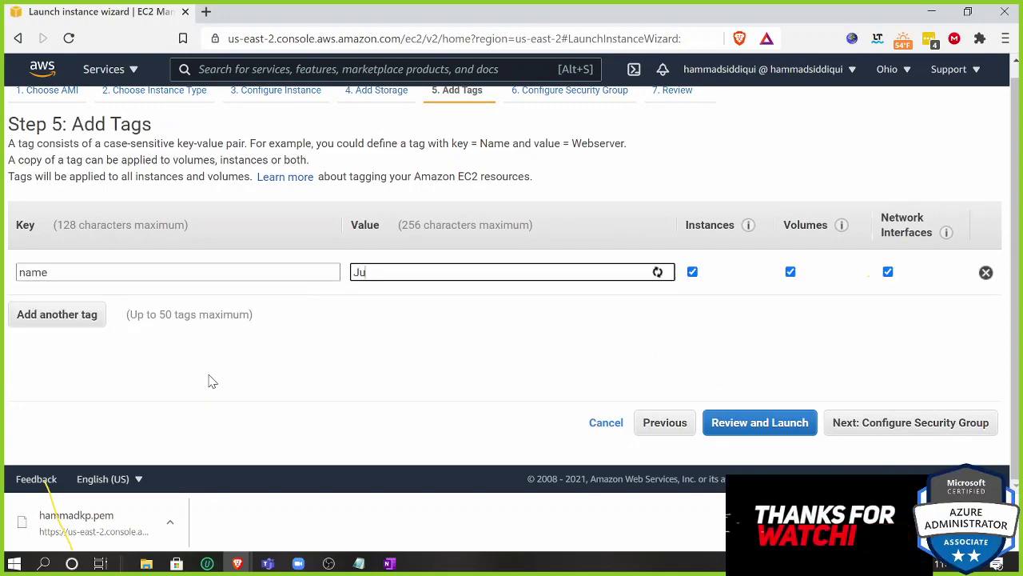
pyautogui.write('Jumpbox')
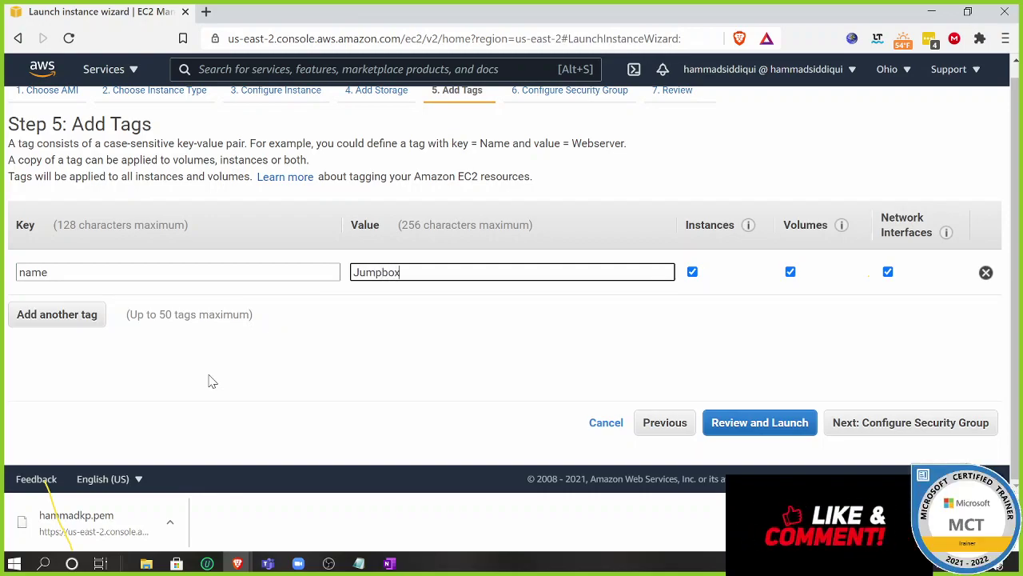
pyautogui.click(893, 421)
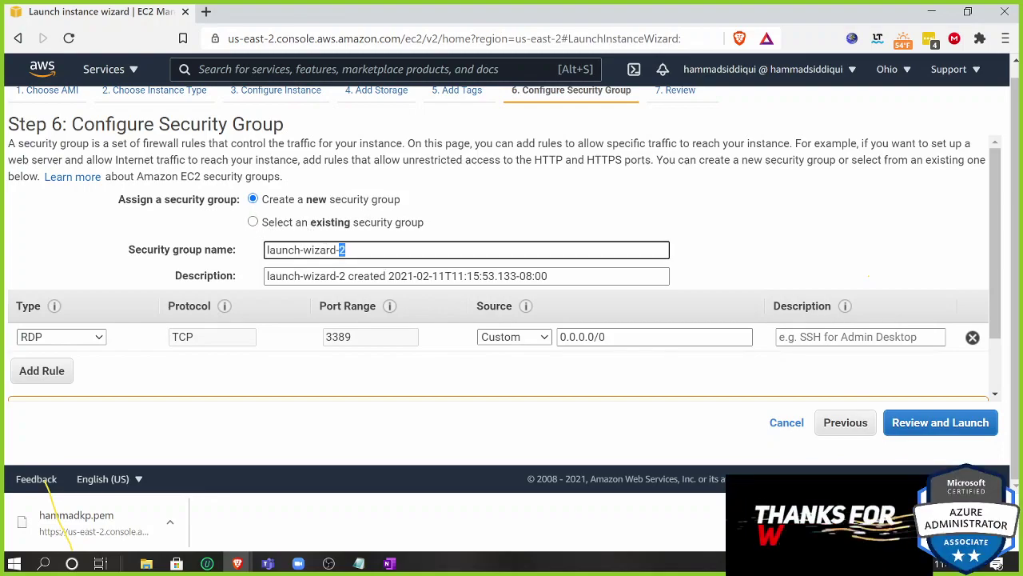
# Name the security group jumpbox and copy that name into its description
pyautogui.tripleClick(306, 249)
pyautogui.write('jumpbox')
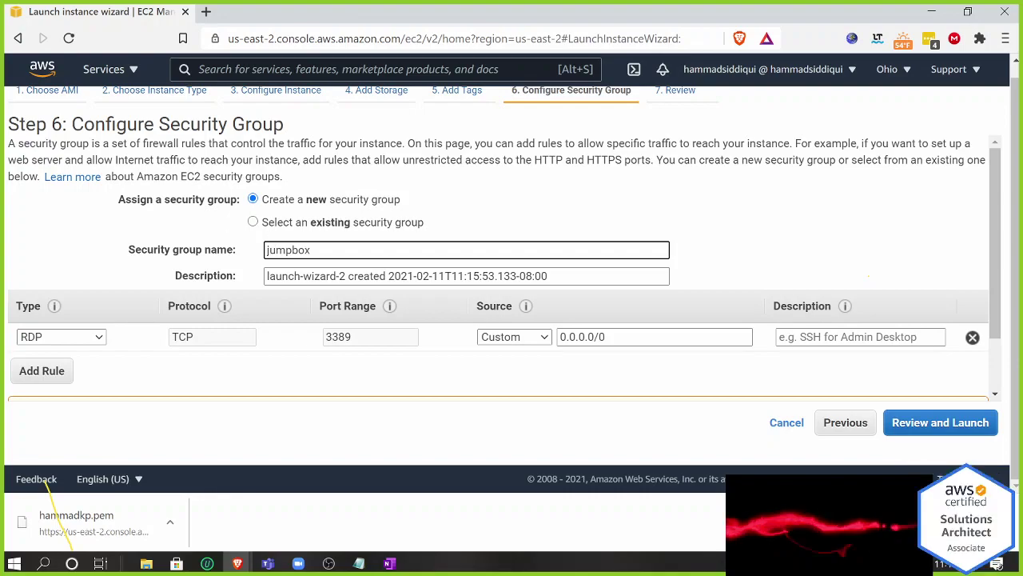
pyautogui.hotkey('ctrl', 'a')
pyautogui.hotkey('ctrl', 'c')
pyautogui.press('Tab')
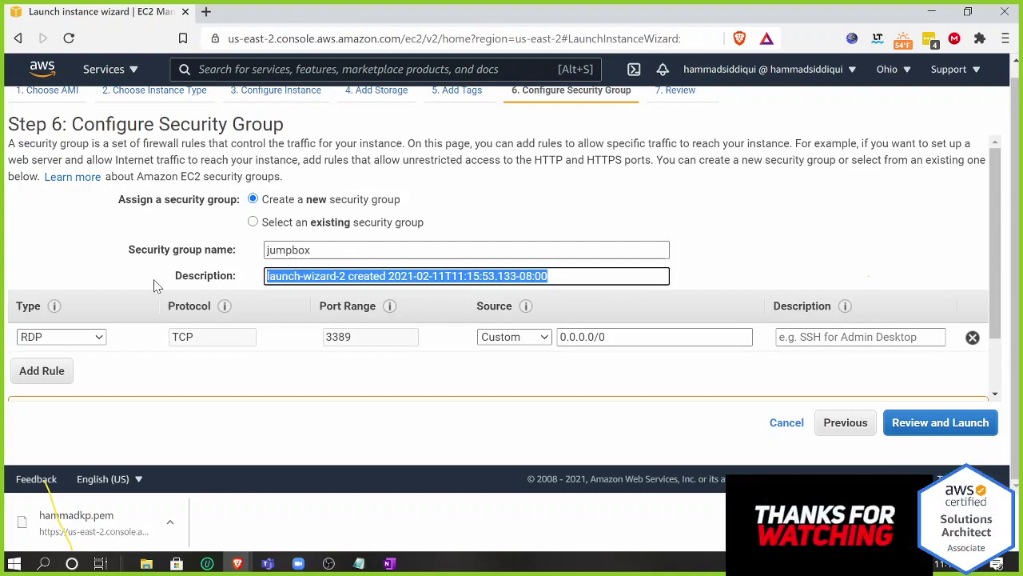
pyautogui.hotkey('ctrl', 'v')
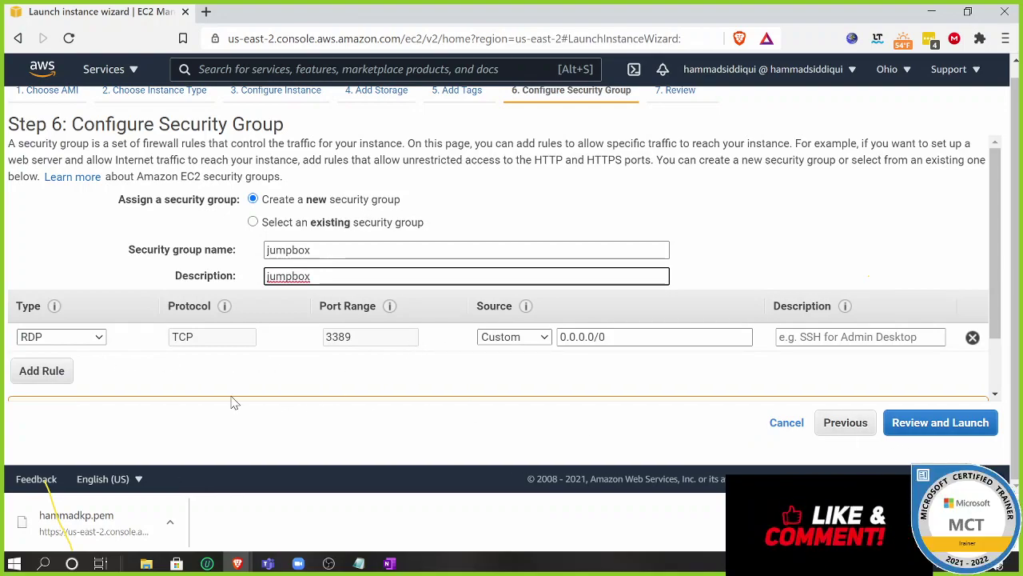
# Add an HTTP rule, set RDP and HTTP sources to Anywhere, and go to Review
pyautogui.click(28, 370)
pyautogui.click(100, 364)
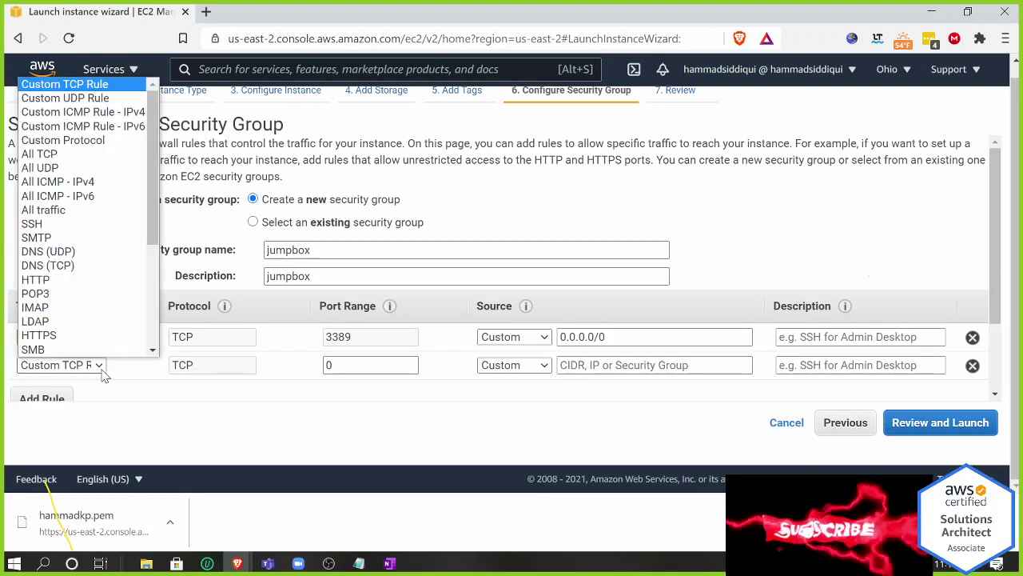
pyautogui.press('h')
pyautogui.scroll(-1, 82, 298)
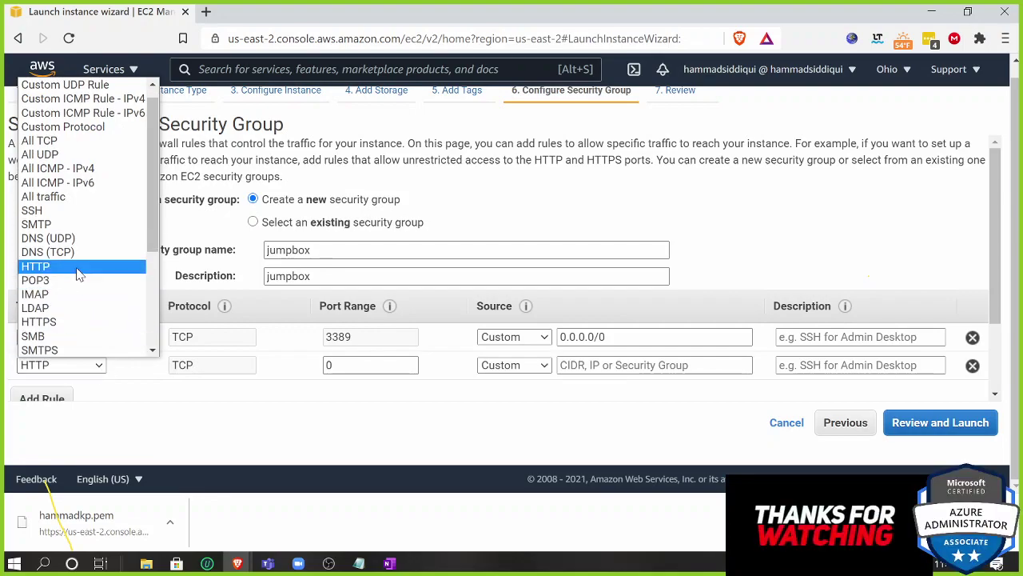
pyautogui.click(82, 266)
pyautogui.click(496, 342)
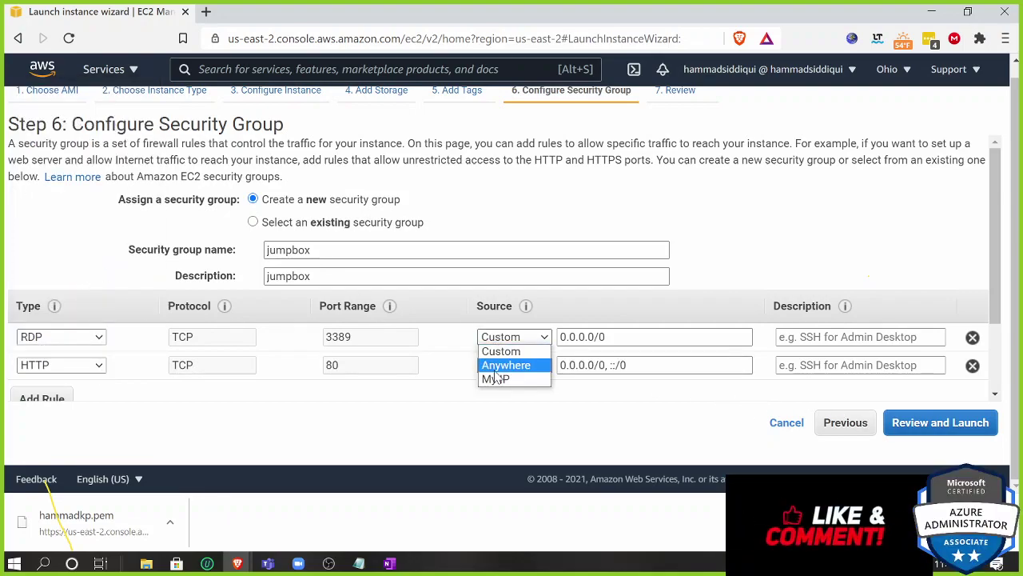
pyautogui.click(496, 365)
pyautogui.click(496, 366)
pyautogui.click(495, 393)
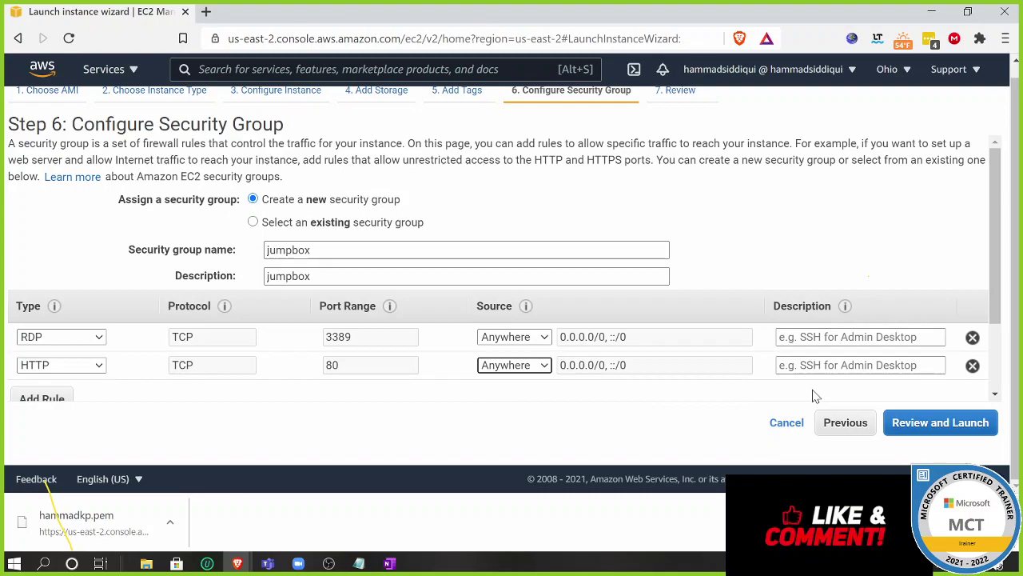
pyautogui.click(971, 431)
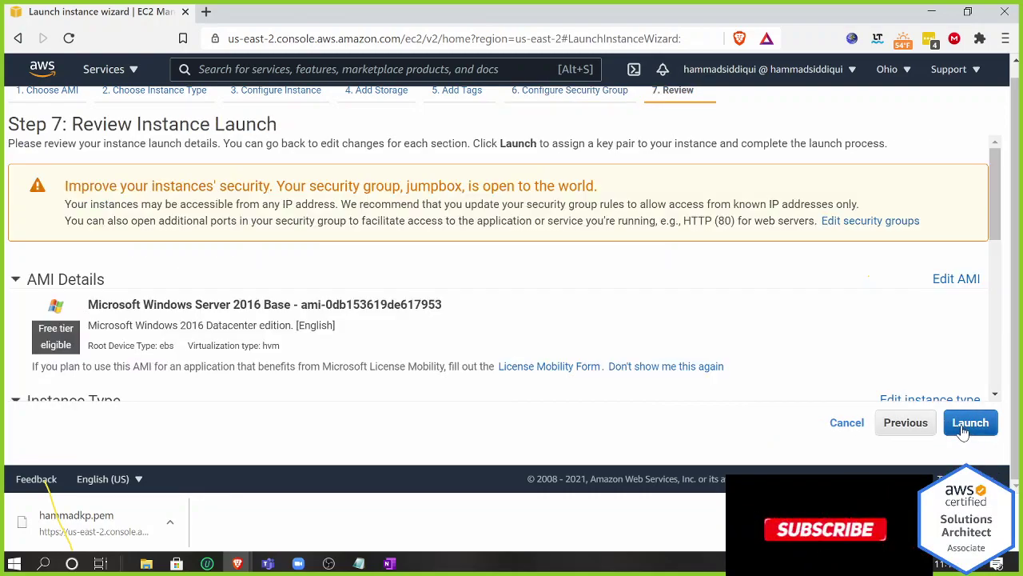
# Launch the instance with the existing key pair, acknowledging the key file, and view instances
pyautogui.scroll(-5, 963, 391)
pyautogui.click(970, 420)
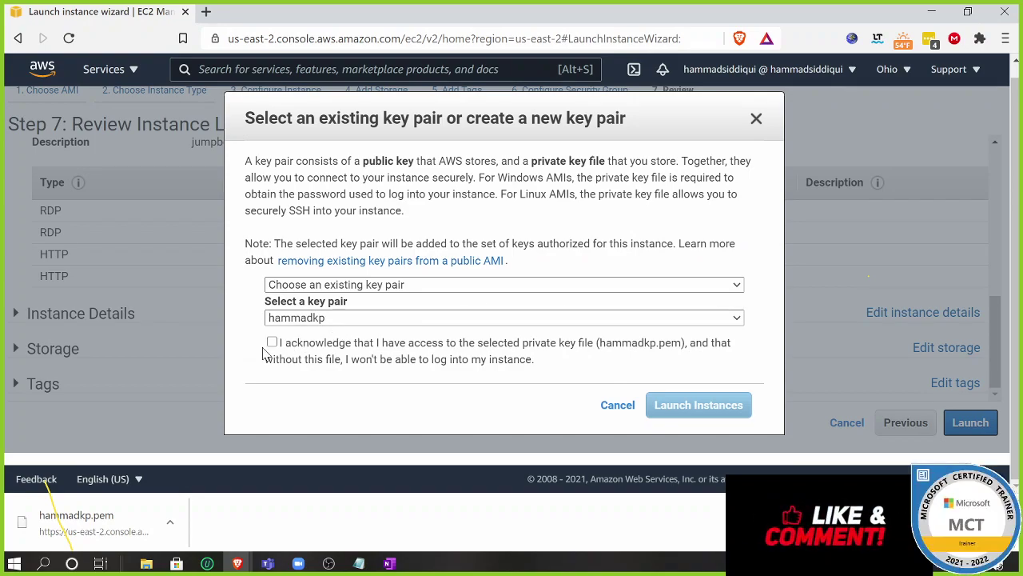
pyautogui.click(272, 342)
pyautogui.click(702, 406)
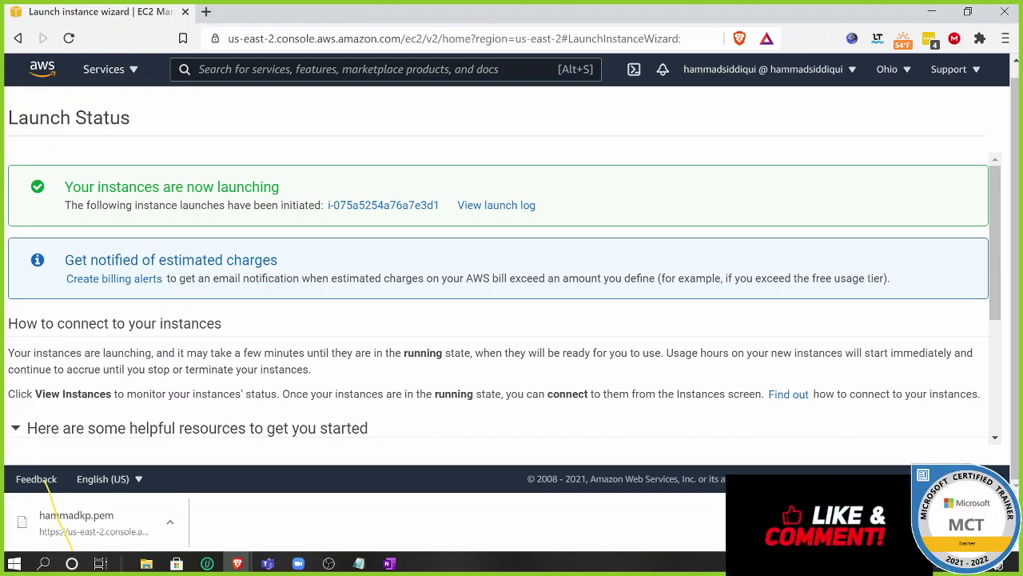
pyautogui.scroll(-3, 589, 350)
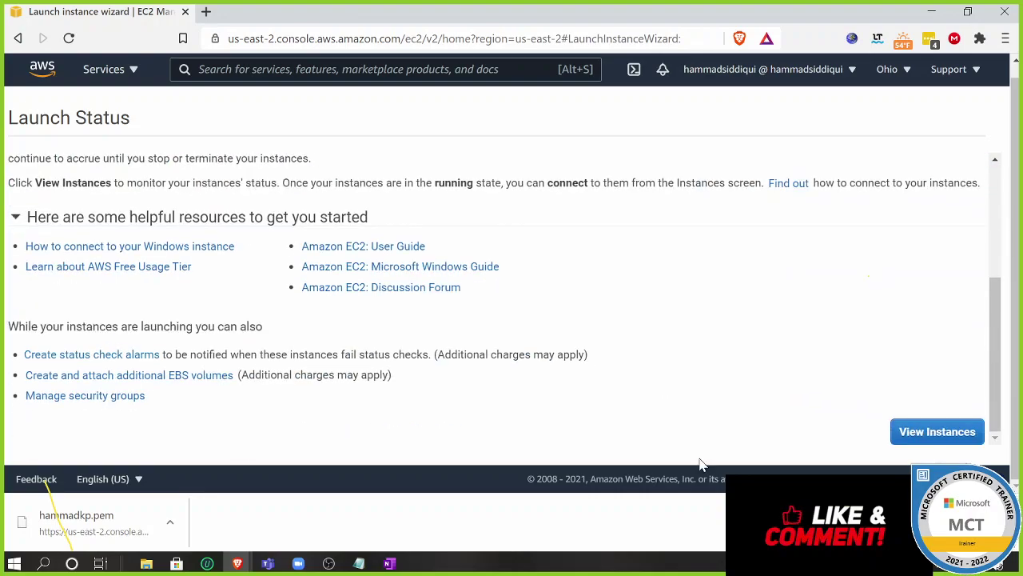
pyautogui.click(932, 431)
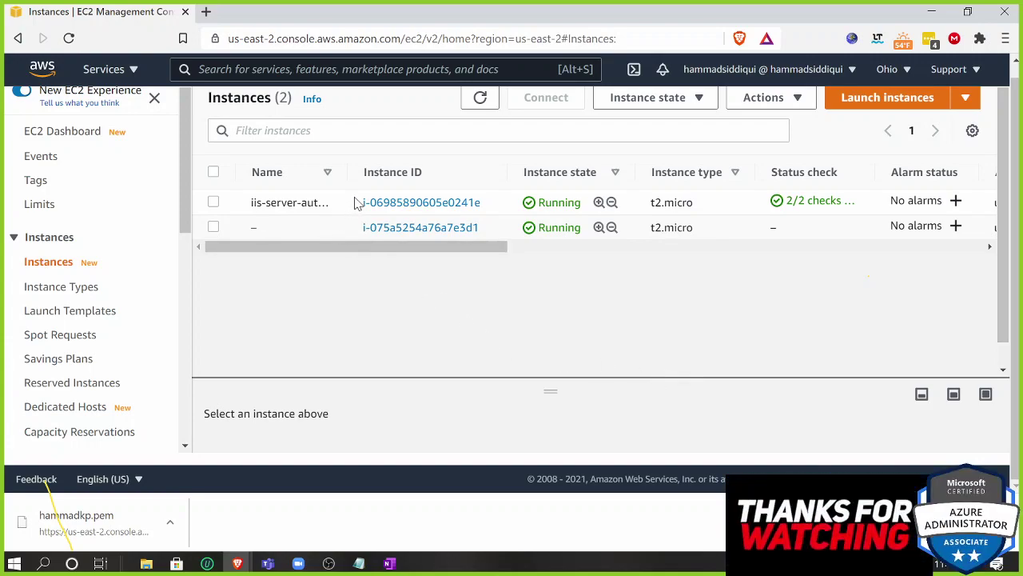
# Widen the Name column and name instance i-075a5254a76a7e3d1 'Jump Box'
pyautogui.moveTo(348, 171); pyautogui.dragTo(460, 171)
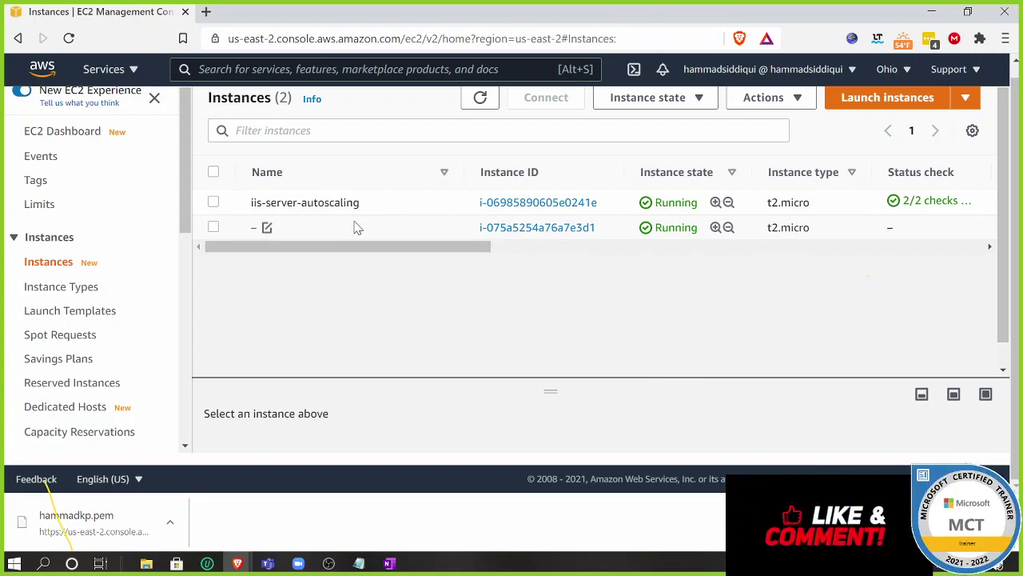
pyautogui.click(267, 227)
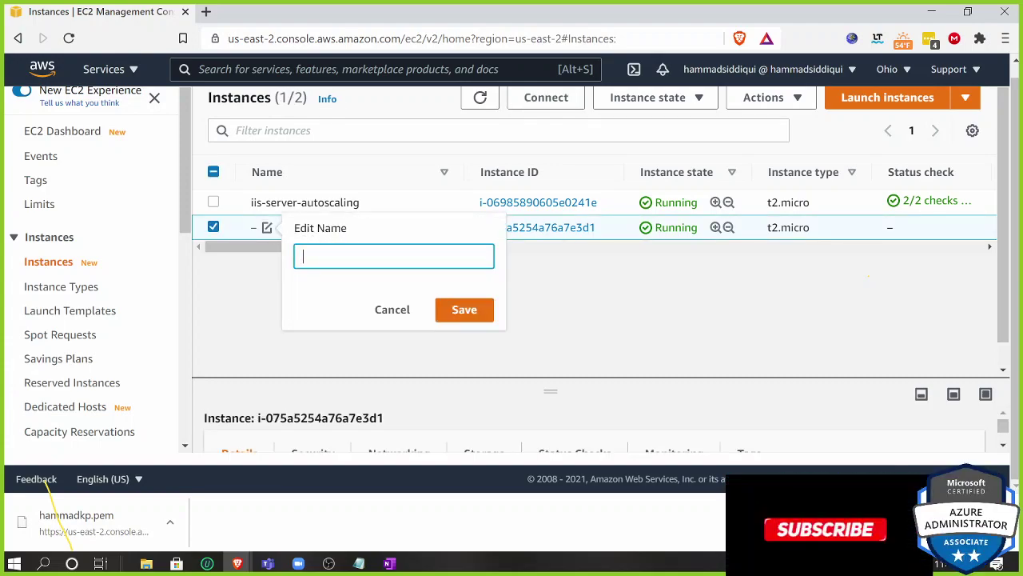
pyautogui.write('Ju')
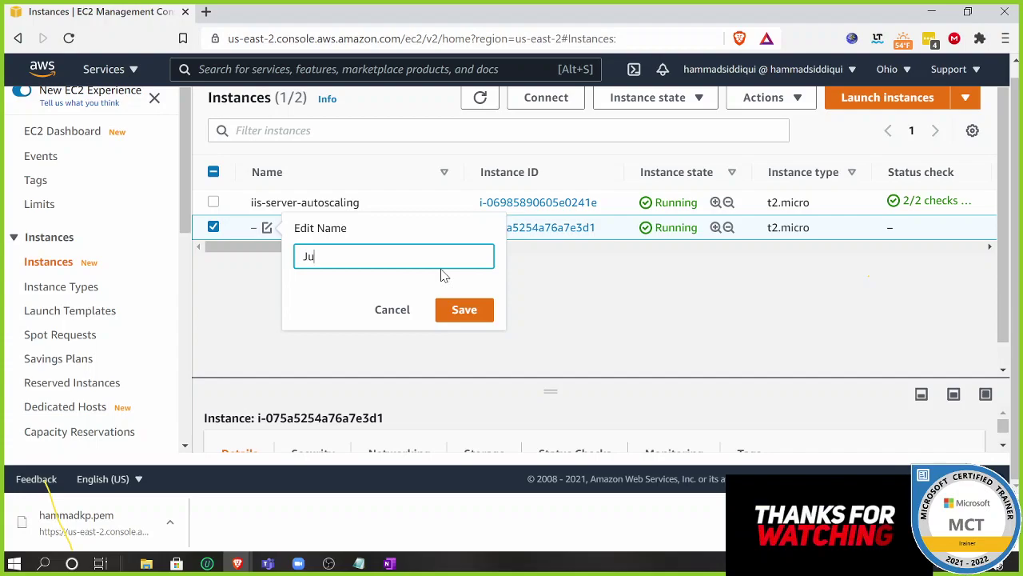
pyautogui.write('mp ')
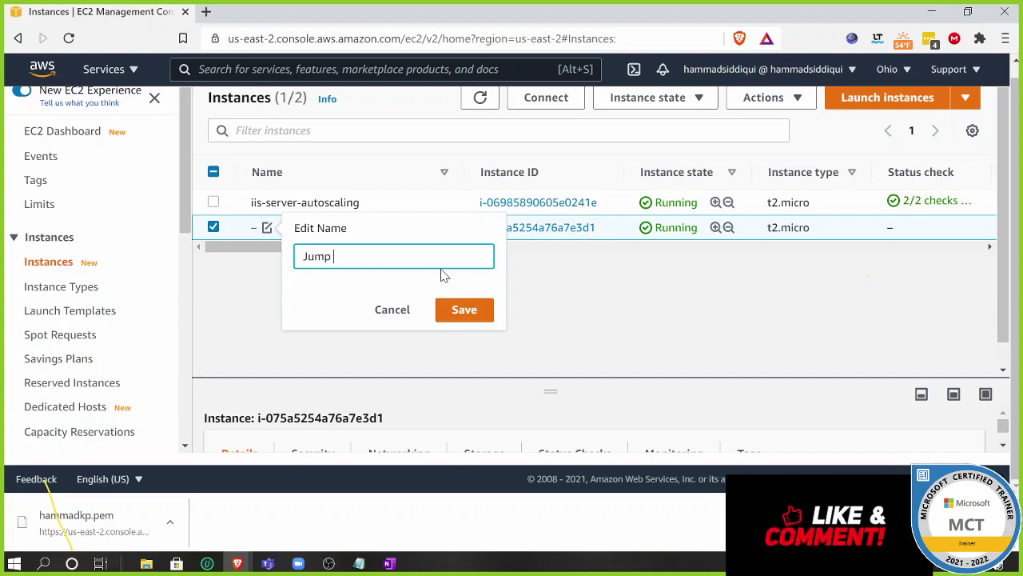
pyautogui.write('Box')
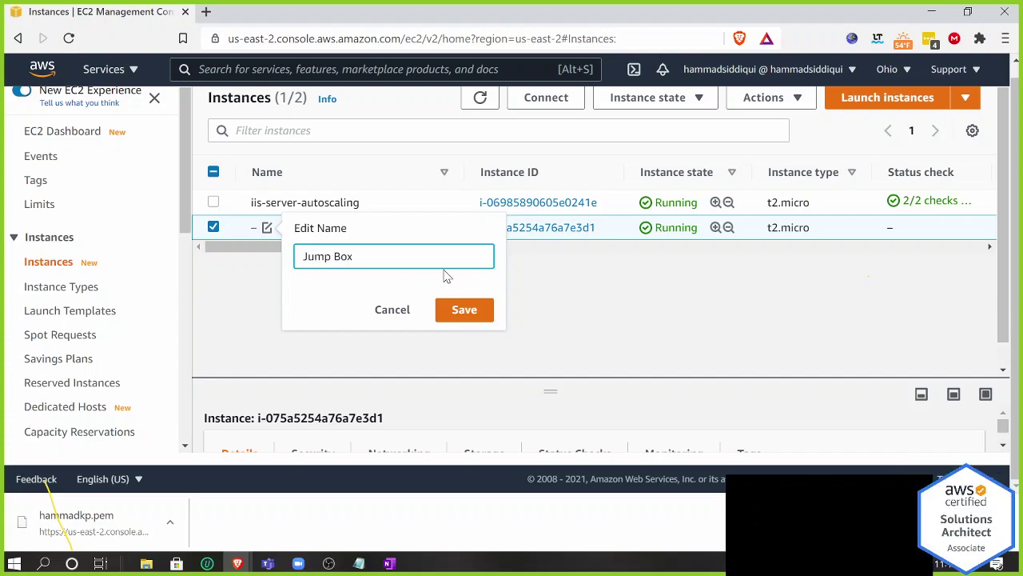
pyautogui.click(473, 313)
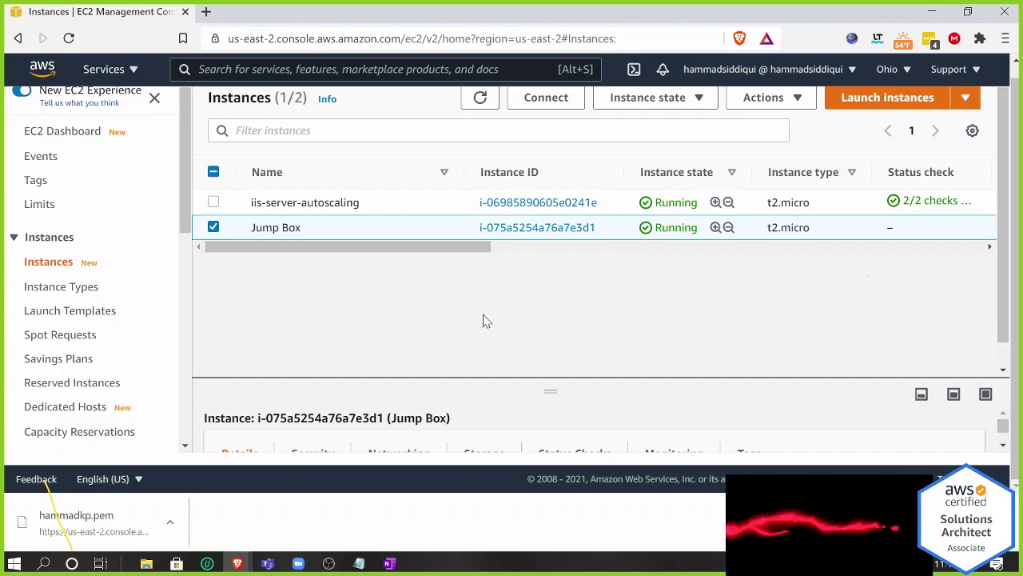
# Bring up the RDP client connection details for the Jump Box instance
pyautogui.click(565, 106)
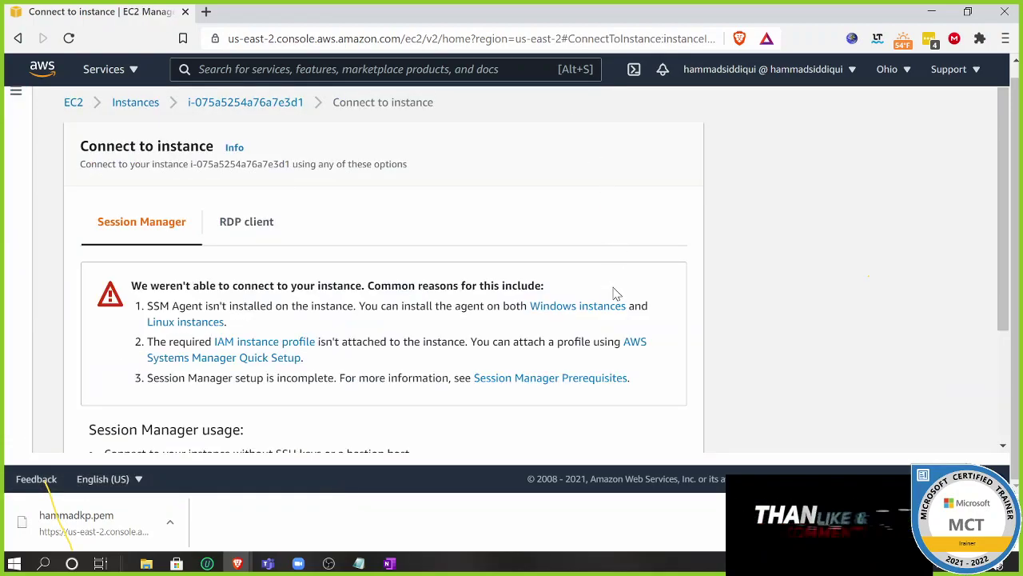
pyautogui.scroll(-2, 616, 299)
pyautogui.scroll(2, 616, 299)
pyautogui.click(263, 233)
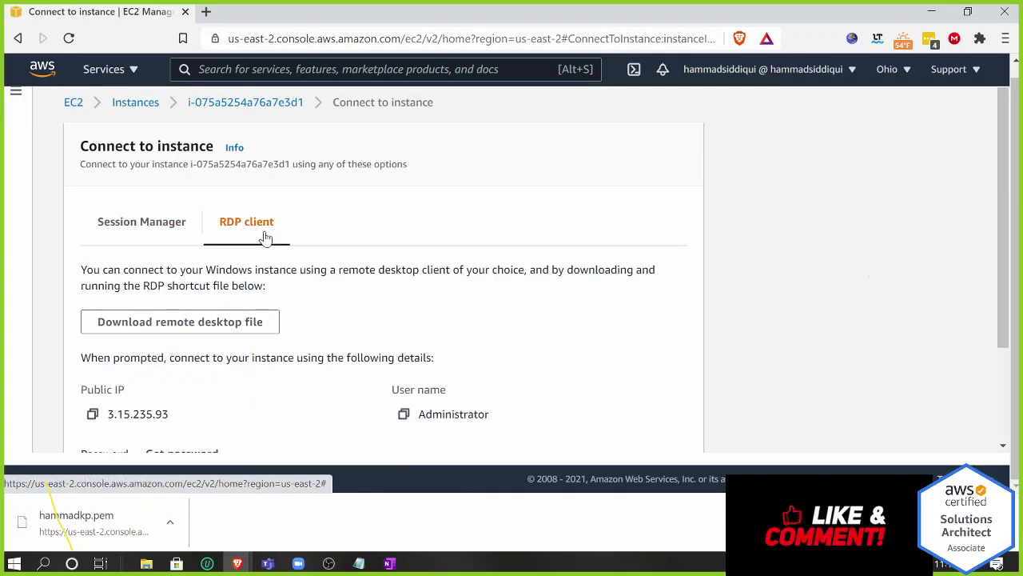
pyautogui.scroll(-1, 428, 253)
pyautogui.scroll(-1, 427, 252)
# Save 3.15.235.93.rdp to Downloads, request the password (not yet available), and return to instances
pyautogui.click(185, 195)
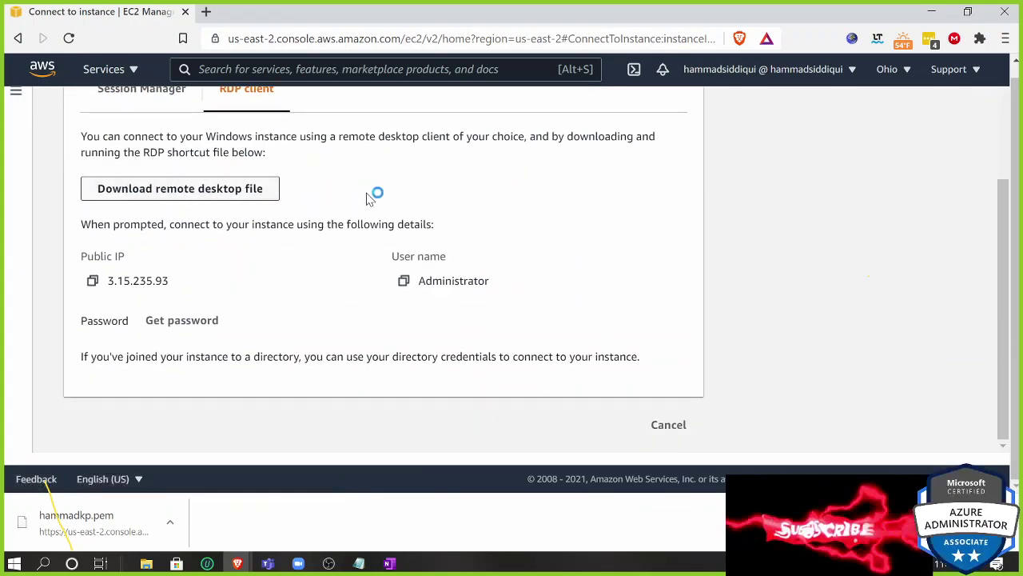
pyautogui.scroll(-2, 392, 200)
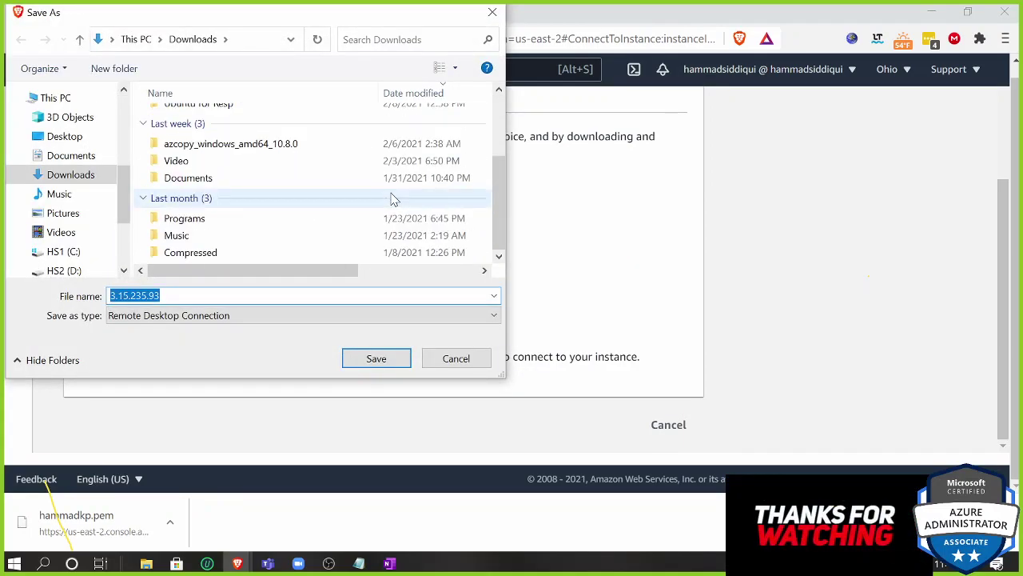
pyautogui.click(399, 358)
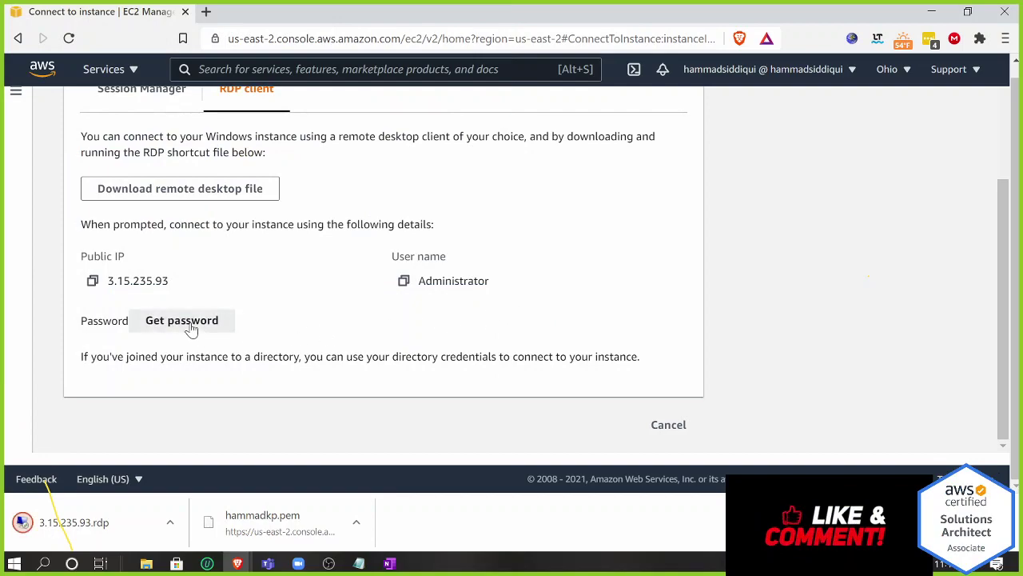
pyautogui.click(192, 324)
pyautogui.click(669, 323)
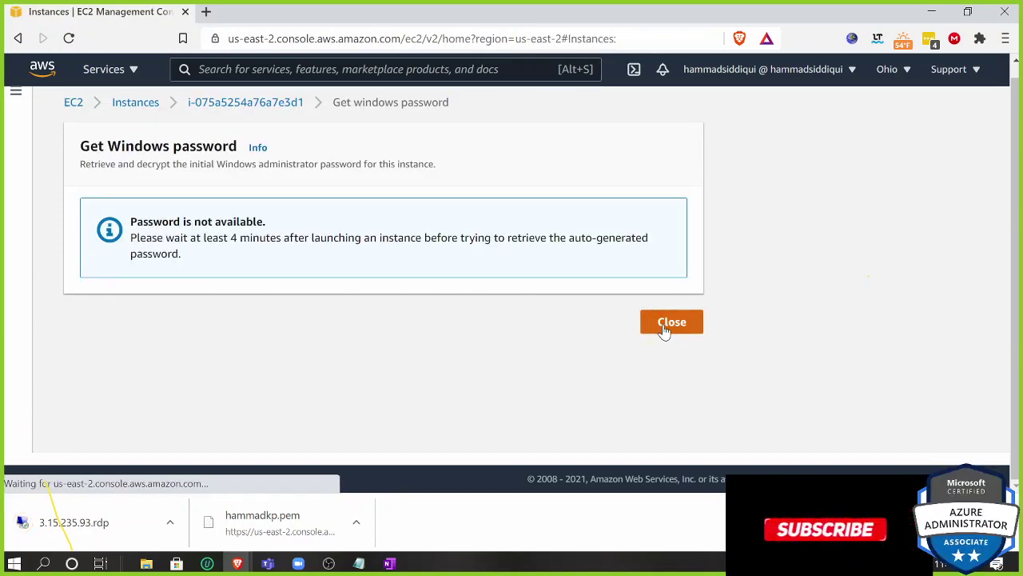
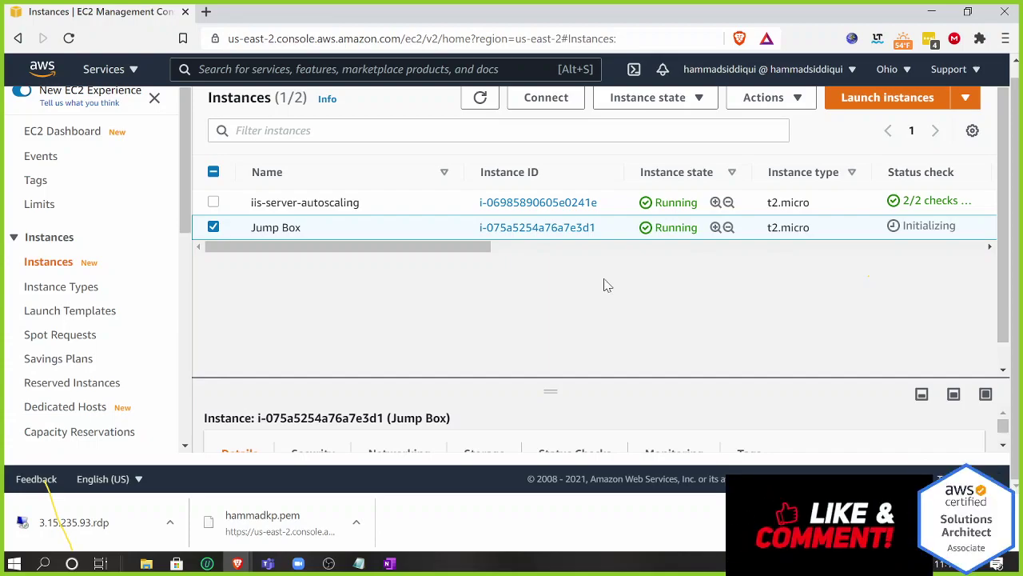
# Refresh the instance list, select Jump Box, and request its RDP Windows password
pyautogui.click(480, 99)
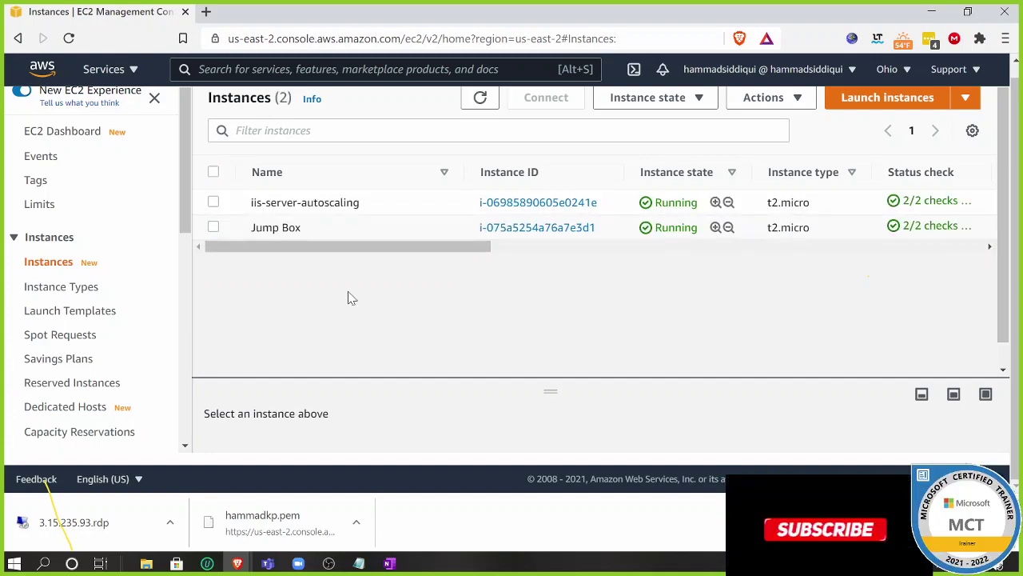
pyautogui.click(214, 228)
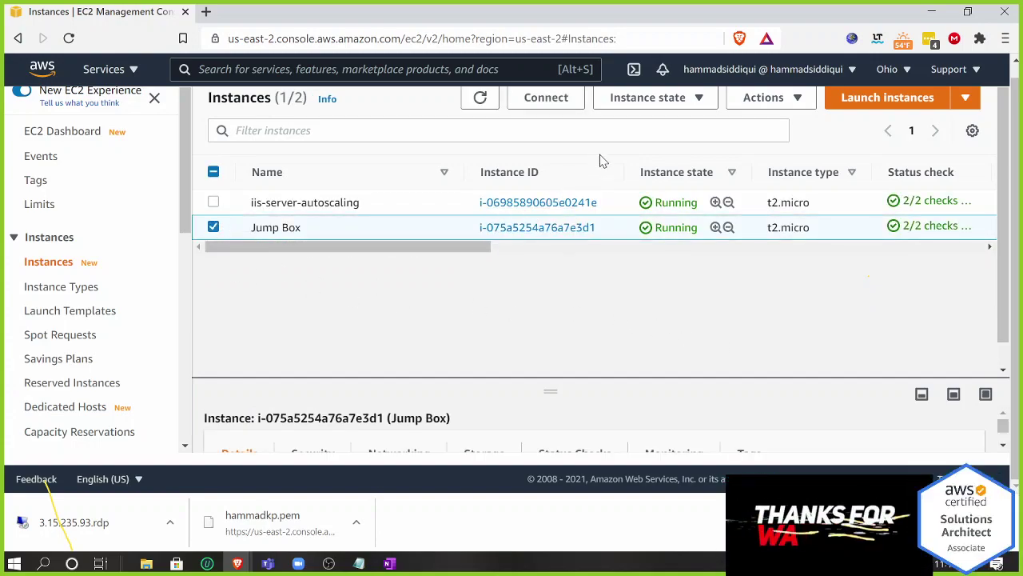
pyautogui.click(546, 98)
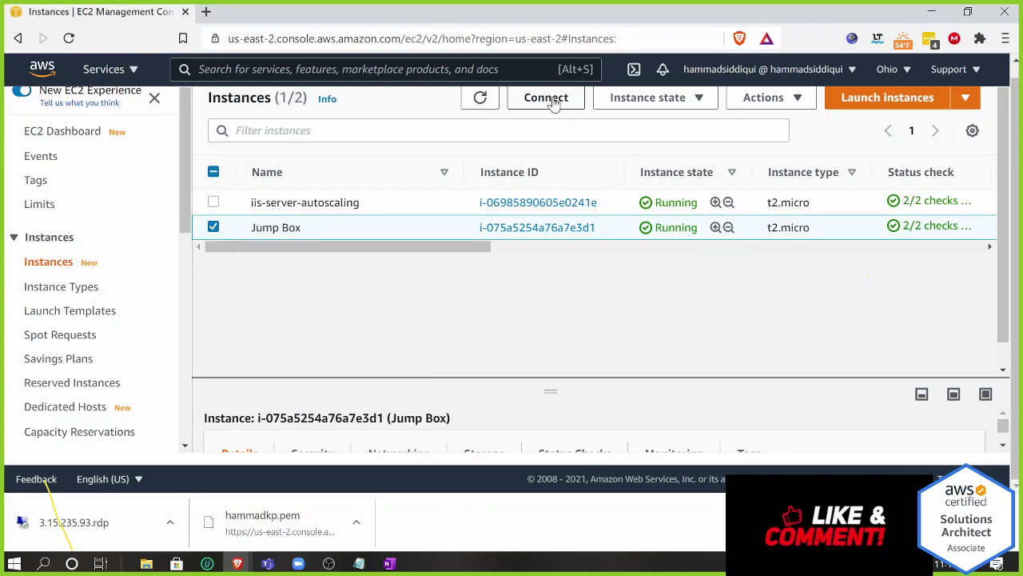
pyautogui.scroll(-2, 452, 301)
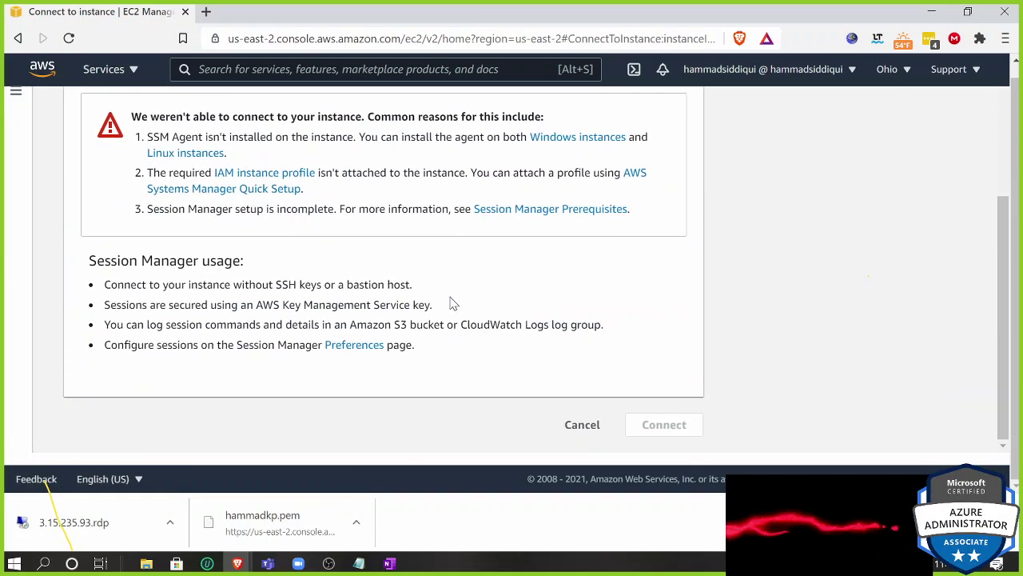
pyautogui.scroll(2, 274, 256)
pyautogui.click(234, 224)
pyautogui.scroll(-2, 397, 290)
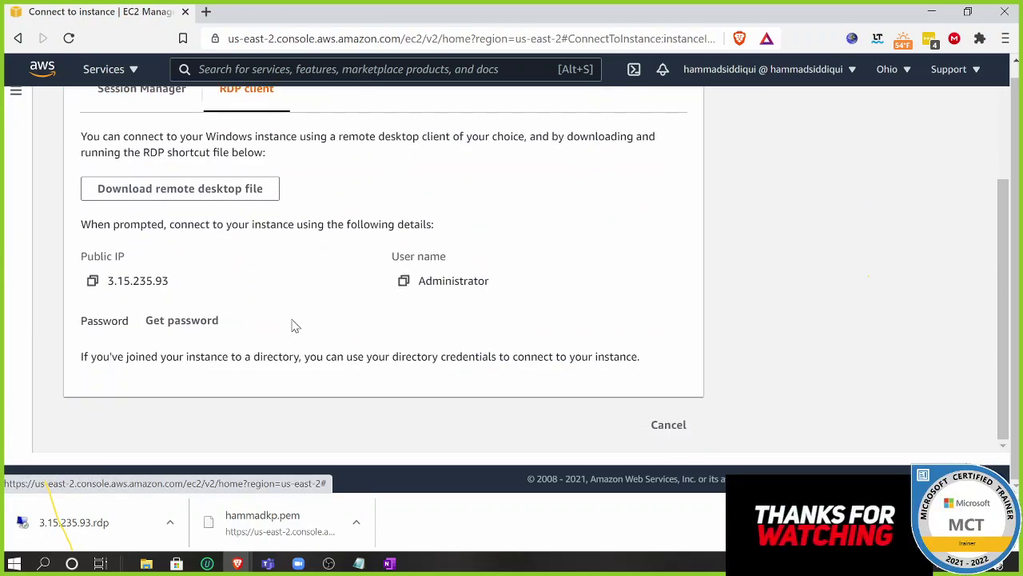
pyautogui.click(183, 320)
# Decrypt the password with hammadkp.pem from Downloads, copy it, and download the remote desktop file
pyautogui.click(130, 347)
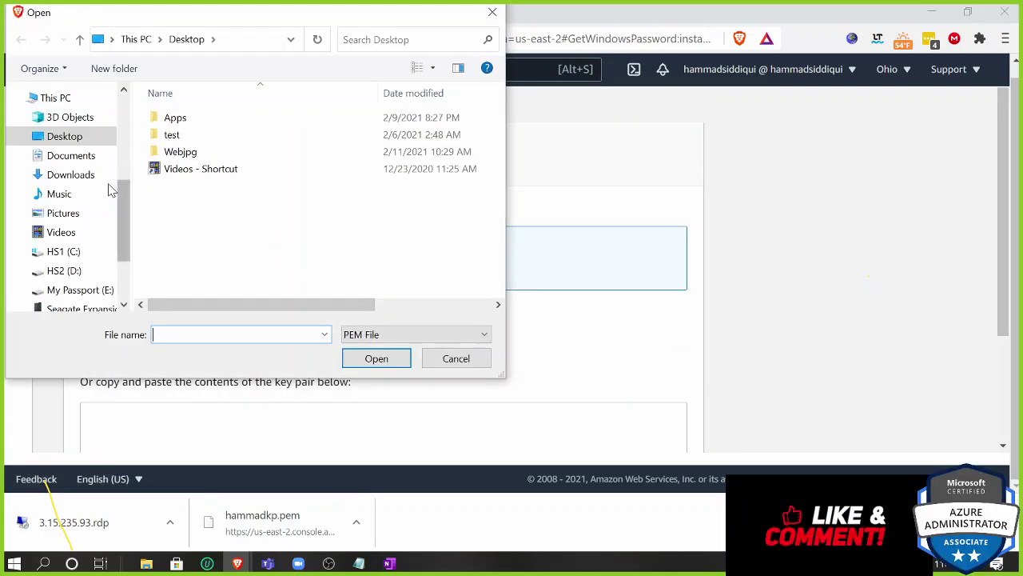
pyautogui.click(76, 175)
pyautogui.click(228, 141)
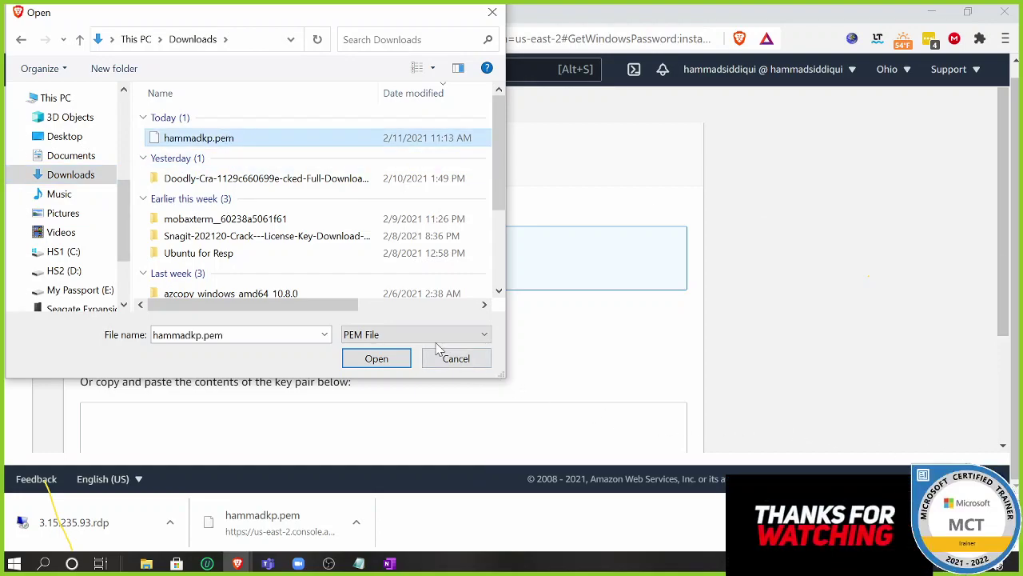
pyautogui.click(364, 361)
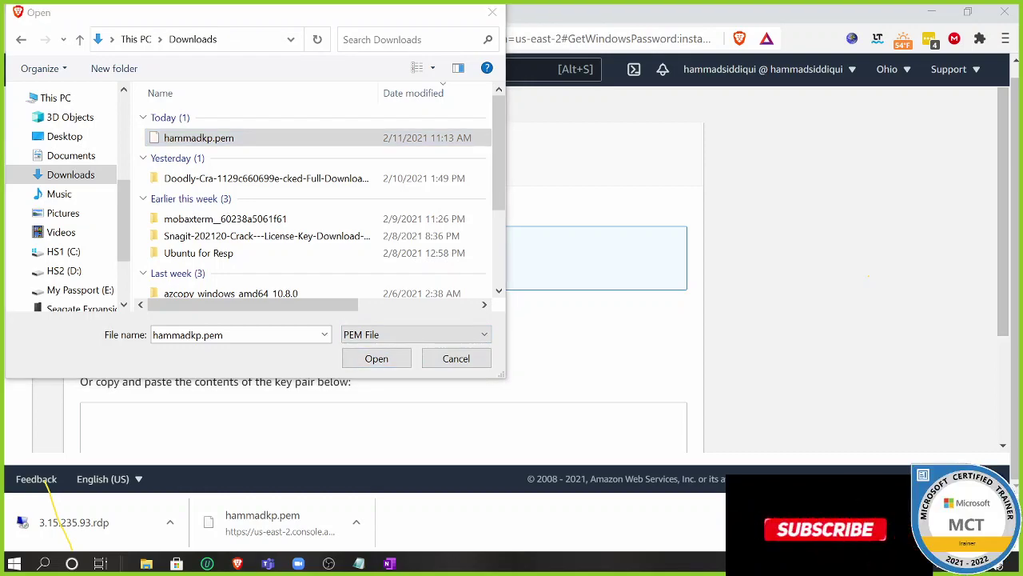
pyautogui.click(383, 359)
pyautogui.scroll(-3, 422, 365)
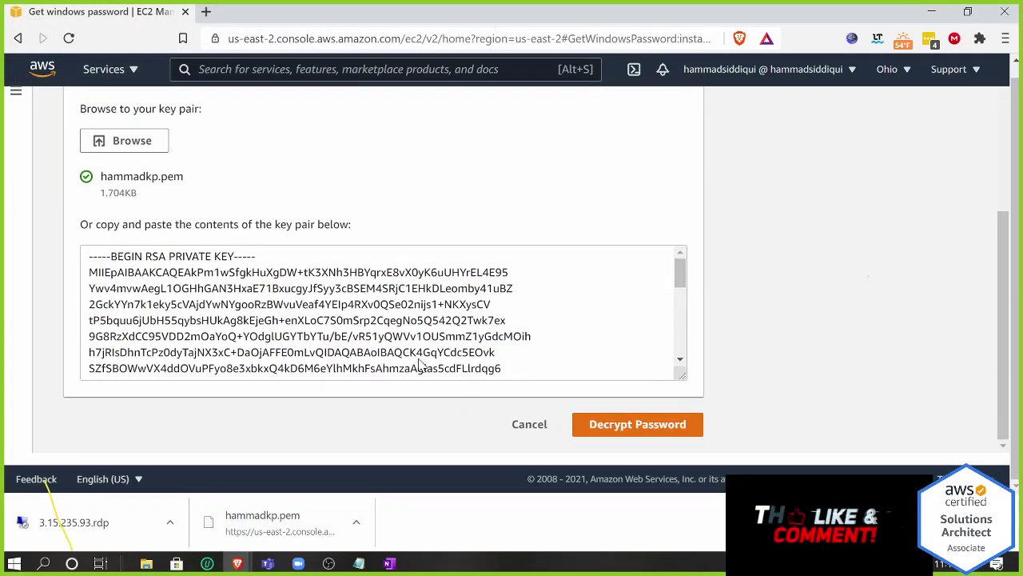
pyautogui.click(594, 415)
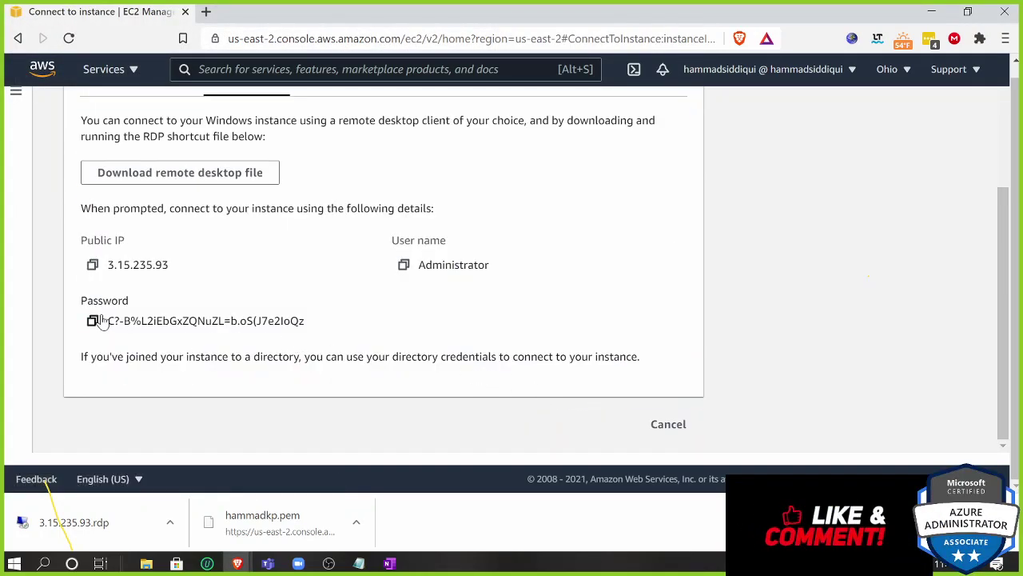
pyautogui.click(93, 320)
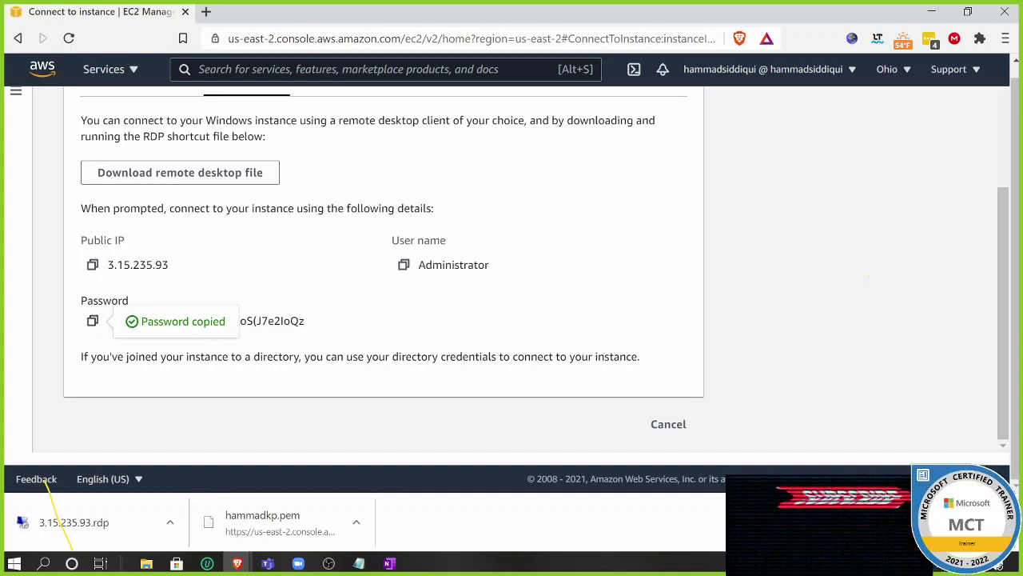
pyautogui.click(216, 178)
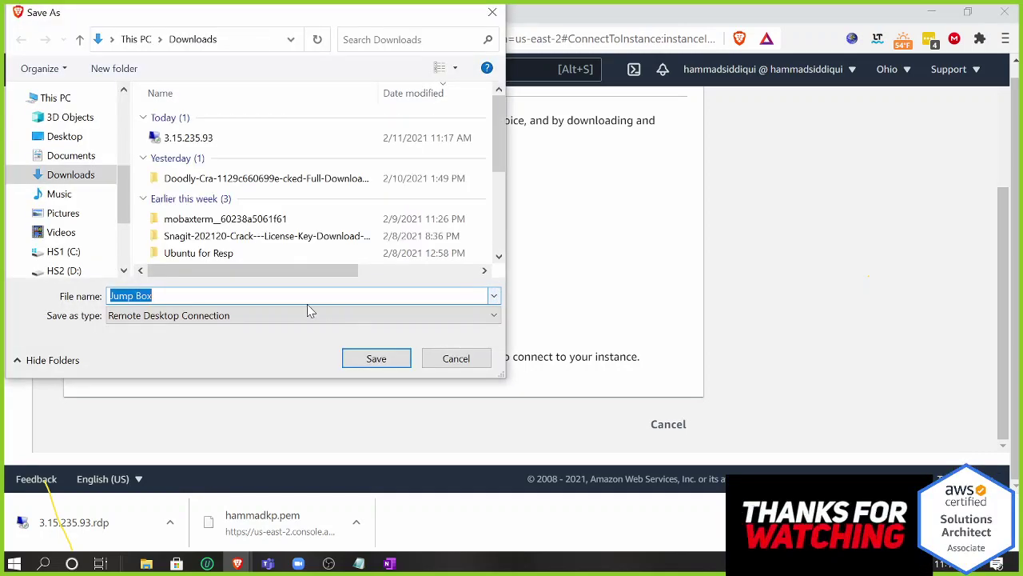
# Save Jump Box.rdp, open it, and connect despite the unknown publisher
pyautogui.click(402, 359)
pyautogui.click(106, 517)
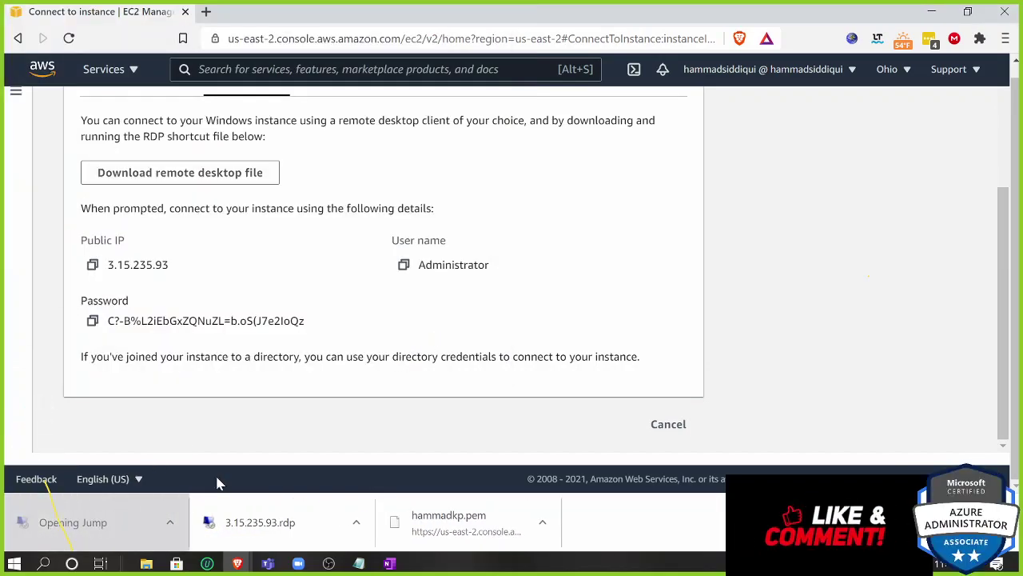
pyautogui.click(623, 368)
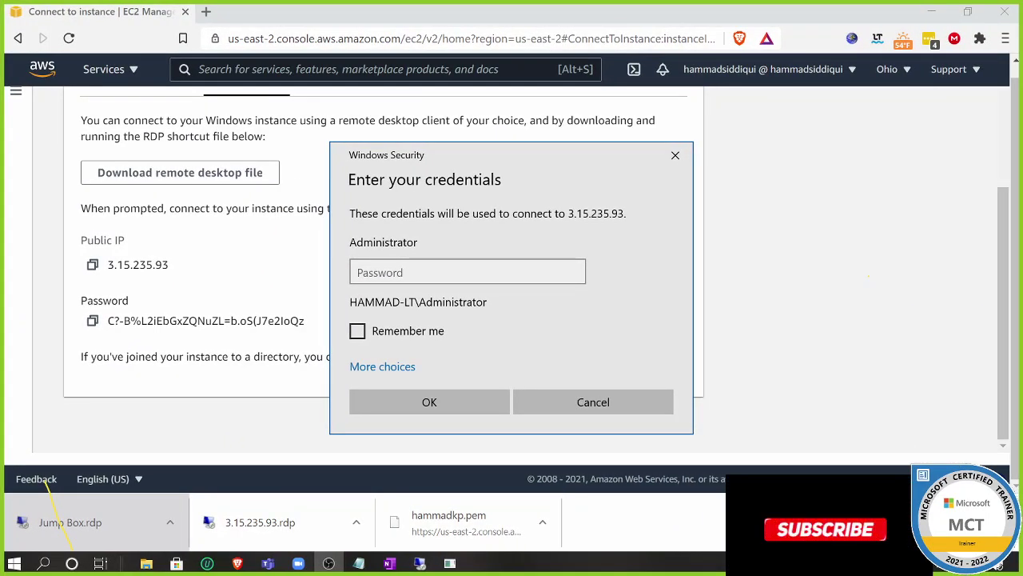
# Sign in as Administrator with the pasted password and accept the certificate warning
pyautogui.click(402, 366)
pyautogui.click(448, 450)
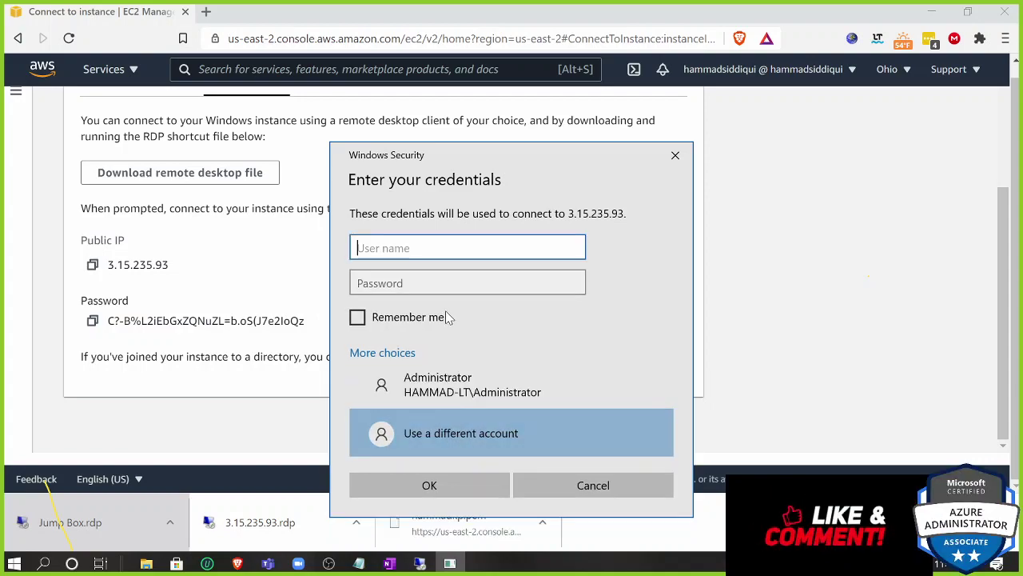
pyautogui.write('A')
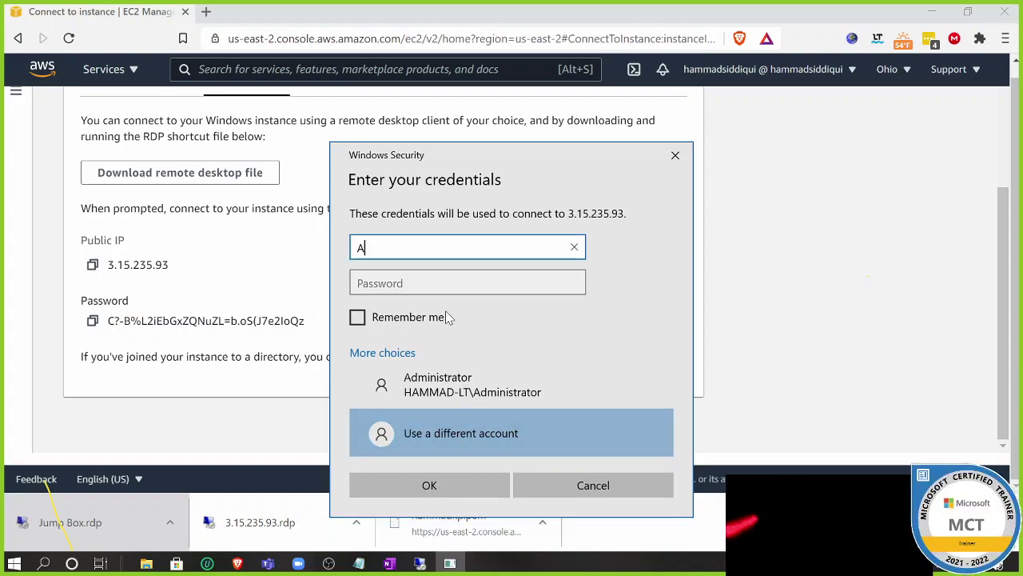
pyautogui.write('dministrator')
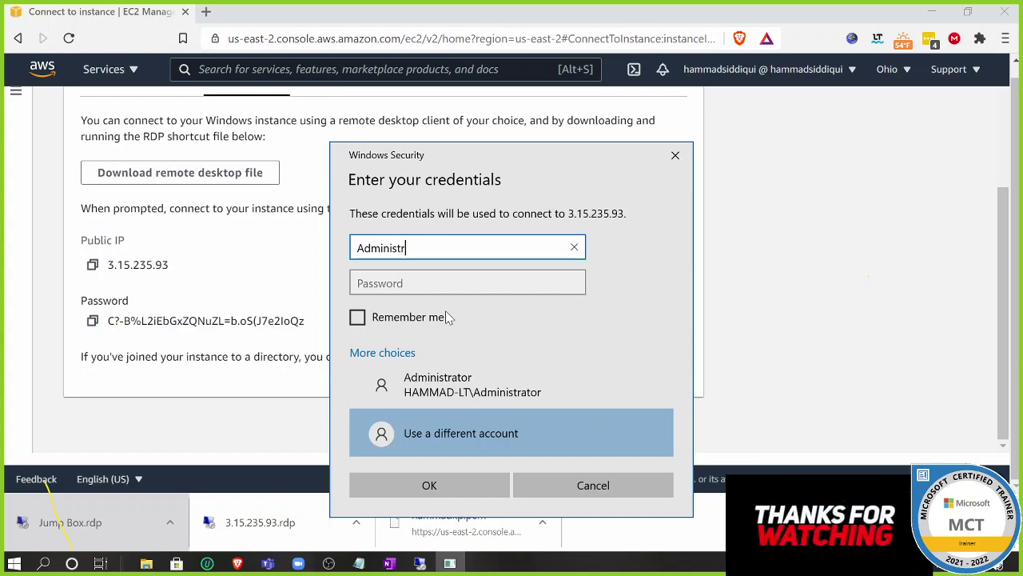
pyautogui.press('Tab')
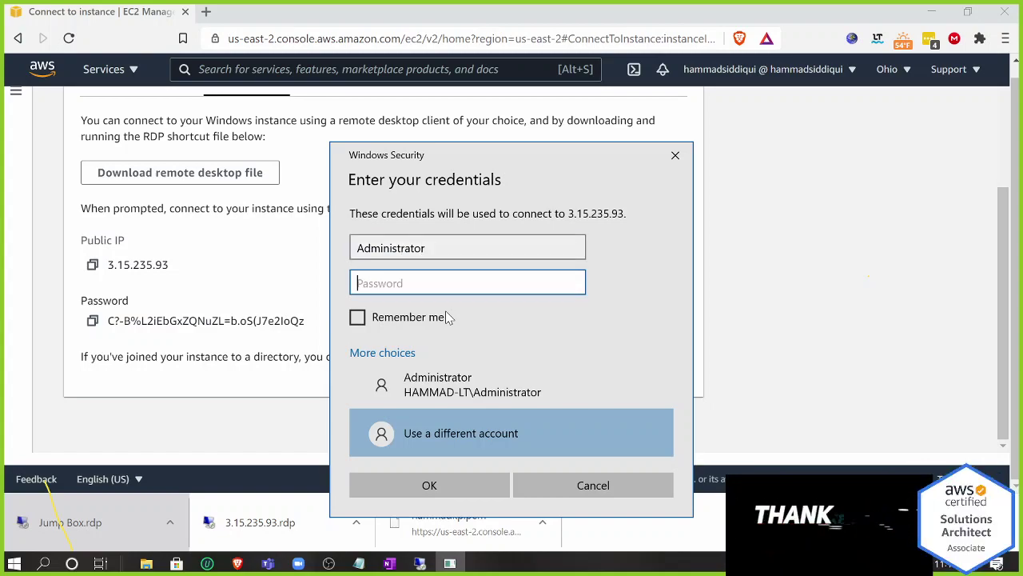
pyautogui.rightClick(450, 286)
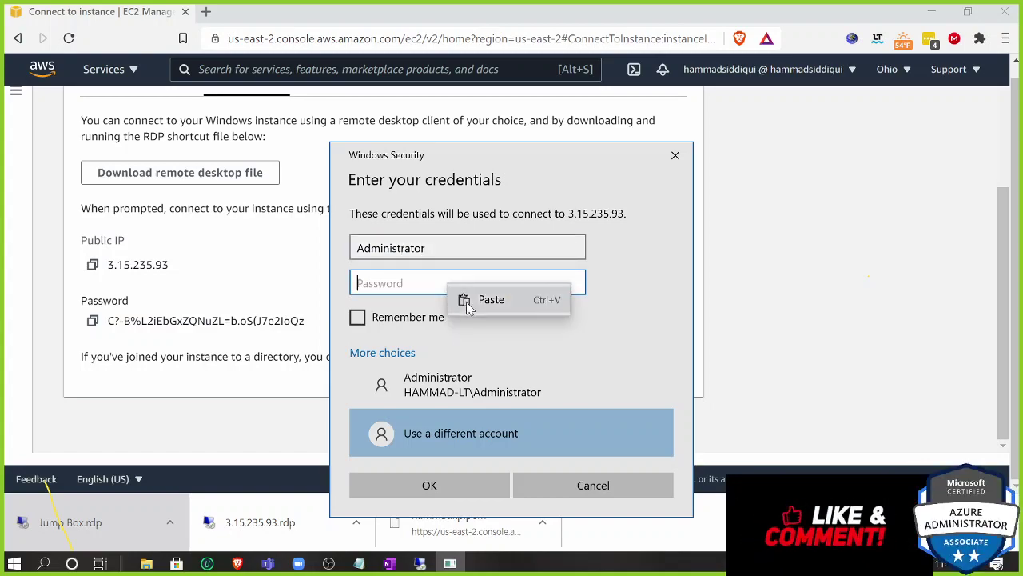
pyautogui.click(471, 300)
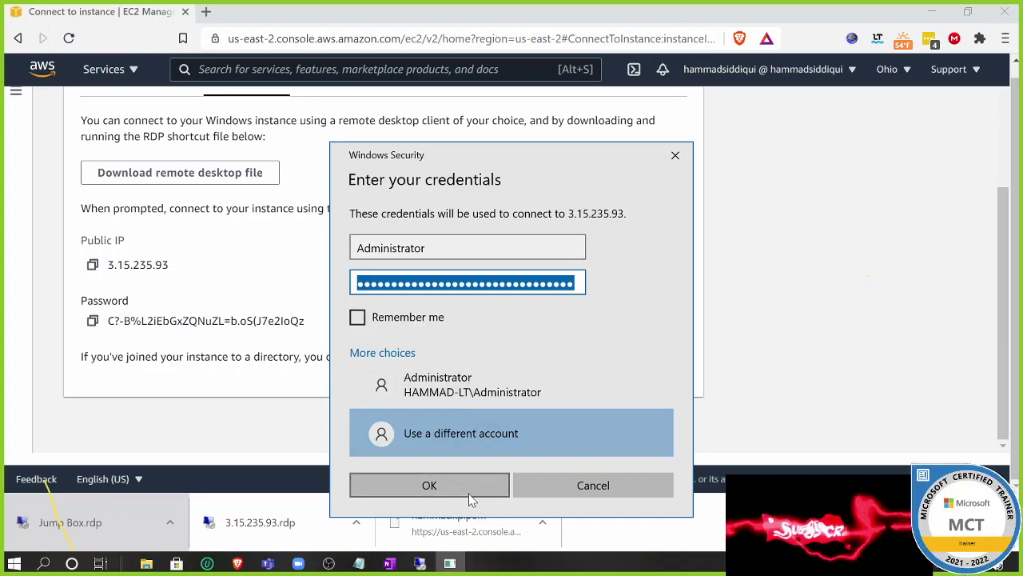
pyautogui.click(472, 489)
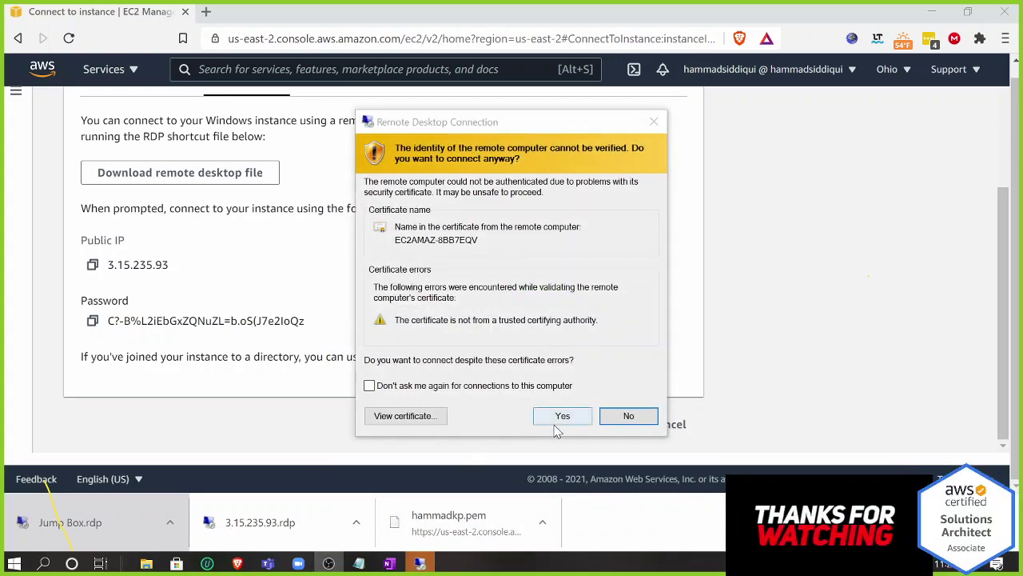
pyautogui.click(562, 416)
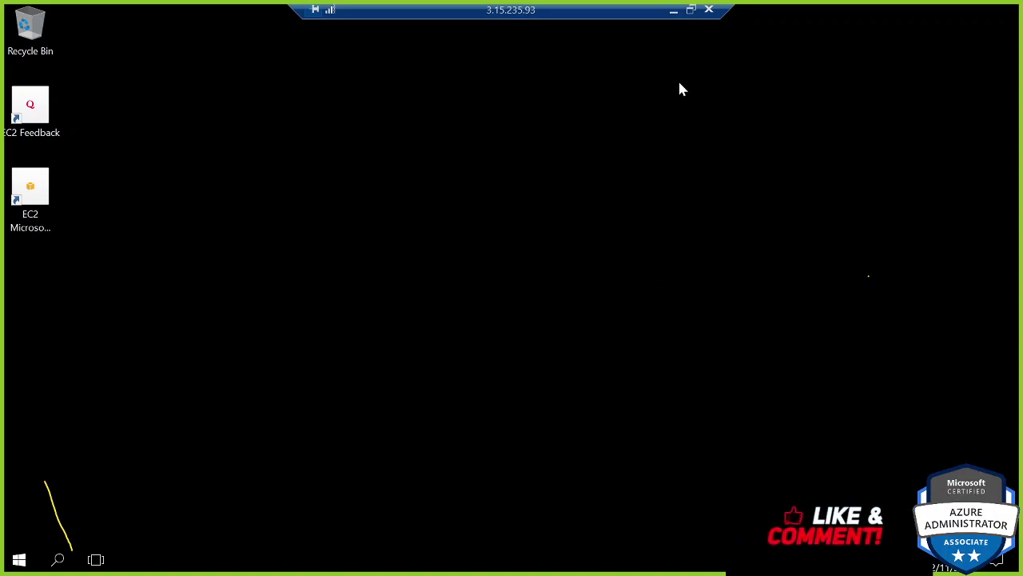
# Answer Yes to network discovery on the Jump Box while its desktop finishes loading
pyautogui.click(675, 11)
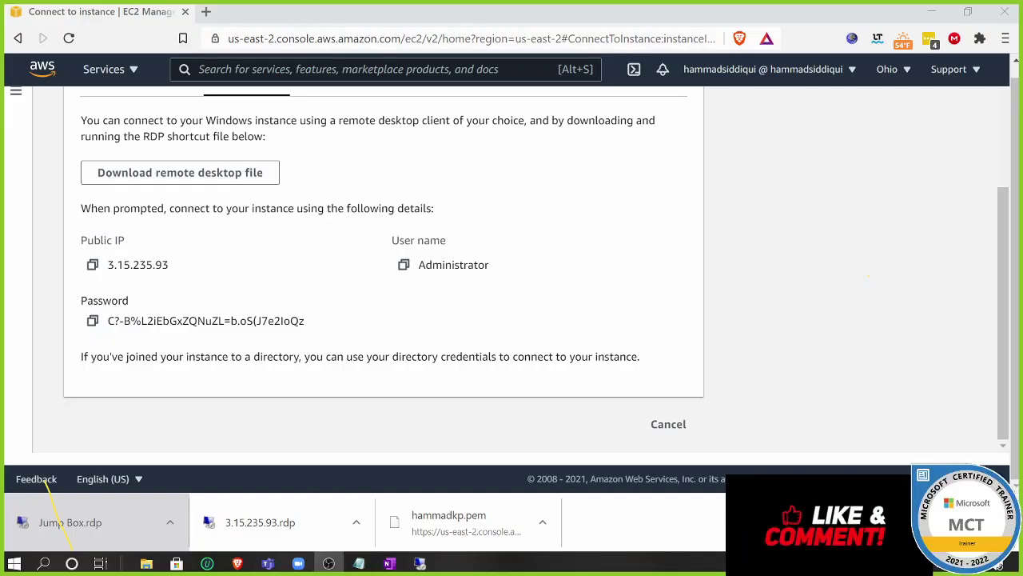
pyautogui.click(420, 563)
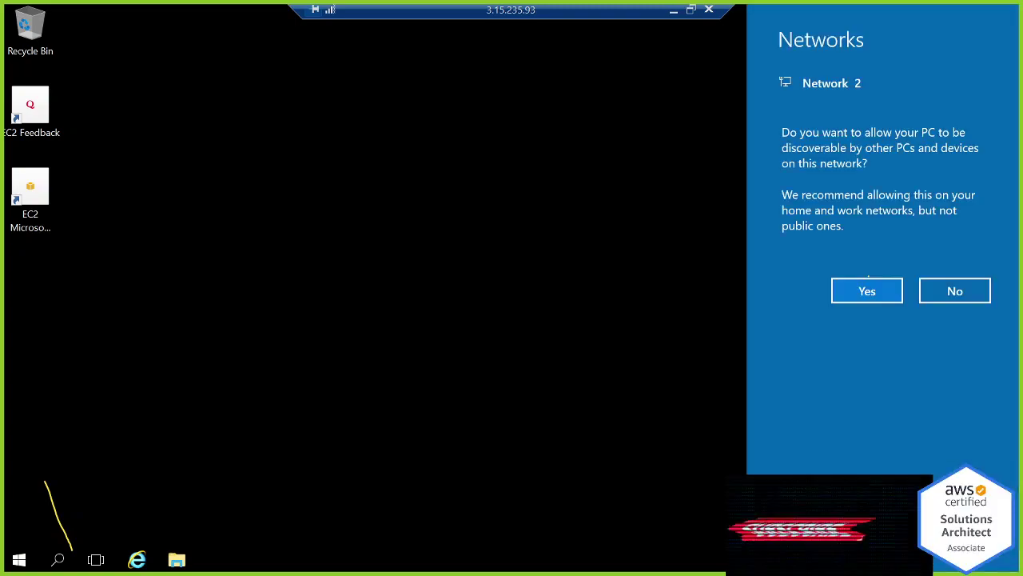
pyautogui.click(865, 295)
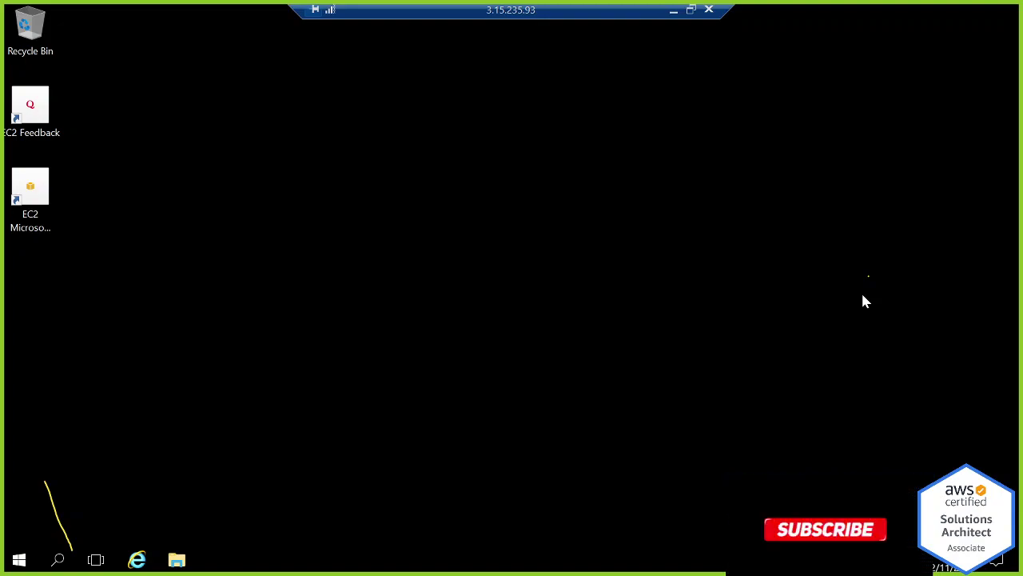
pyautogui.click(19, 559)
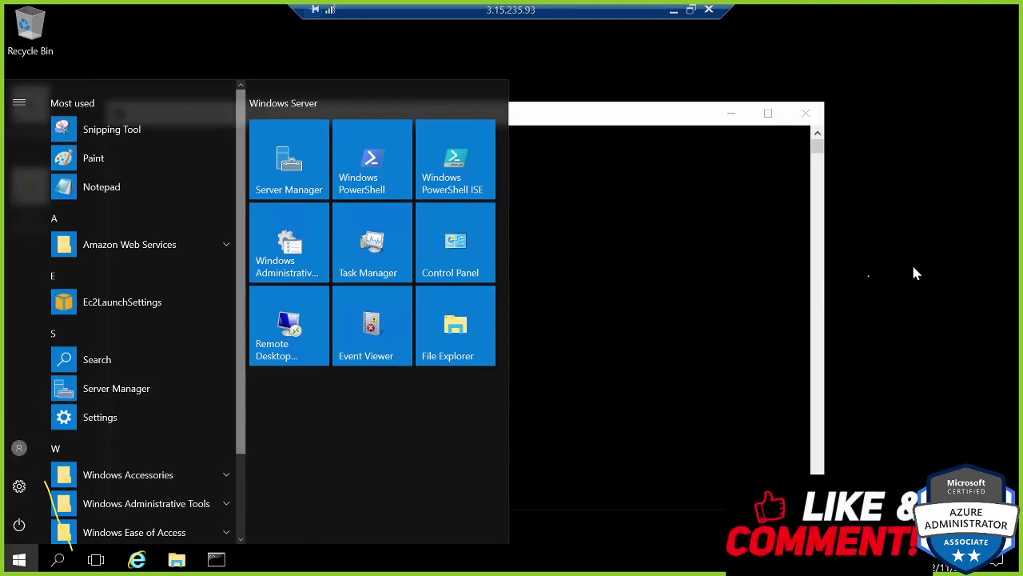
pyautogui.click(916, 269)
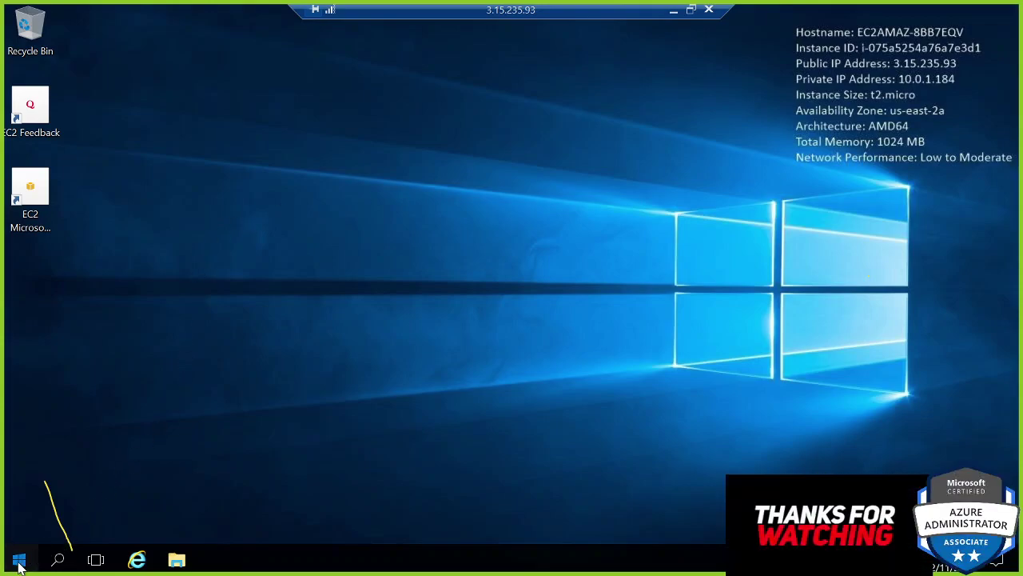
# Launch Server Manager from the Start menu and view the Local Server properties
pyautogui.click(19, 560)
pyautogui.click(20, 563)
pyautogui.click(27, 559)
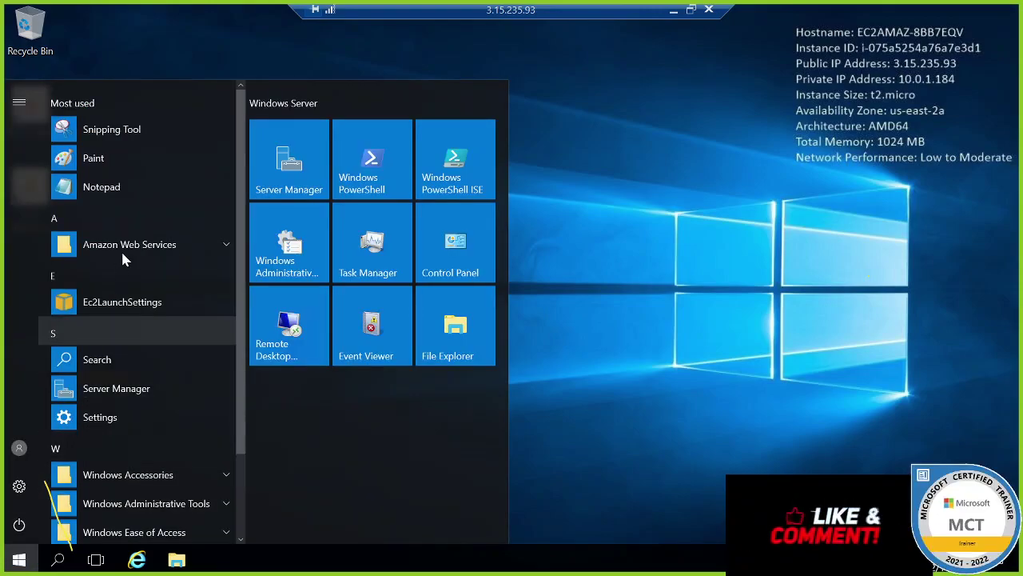
pyautogui.click(314, 138)
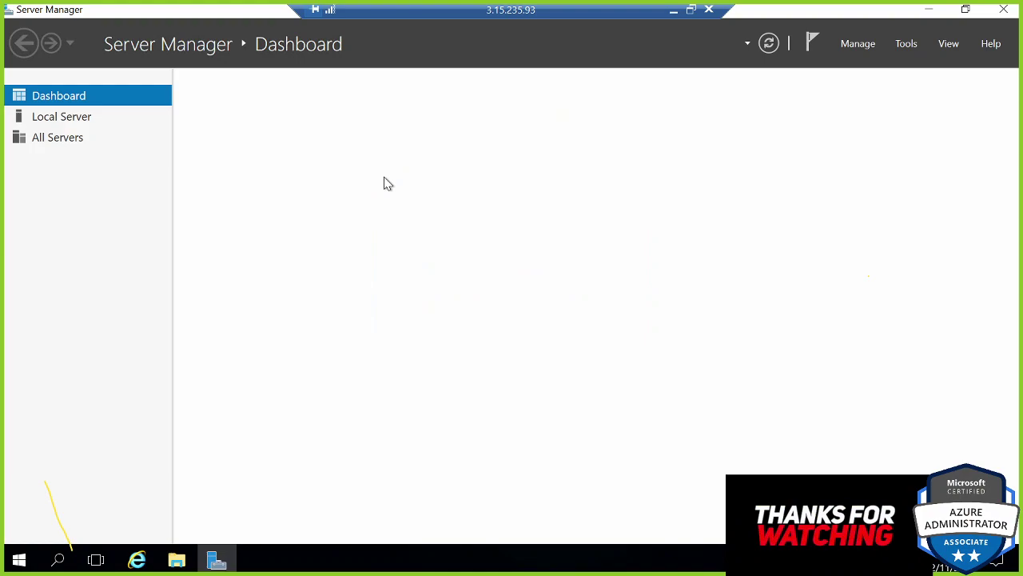
pyautogui.click(64, 120)
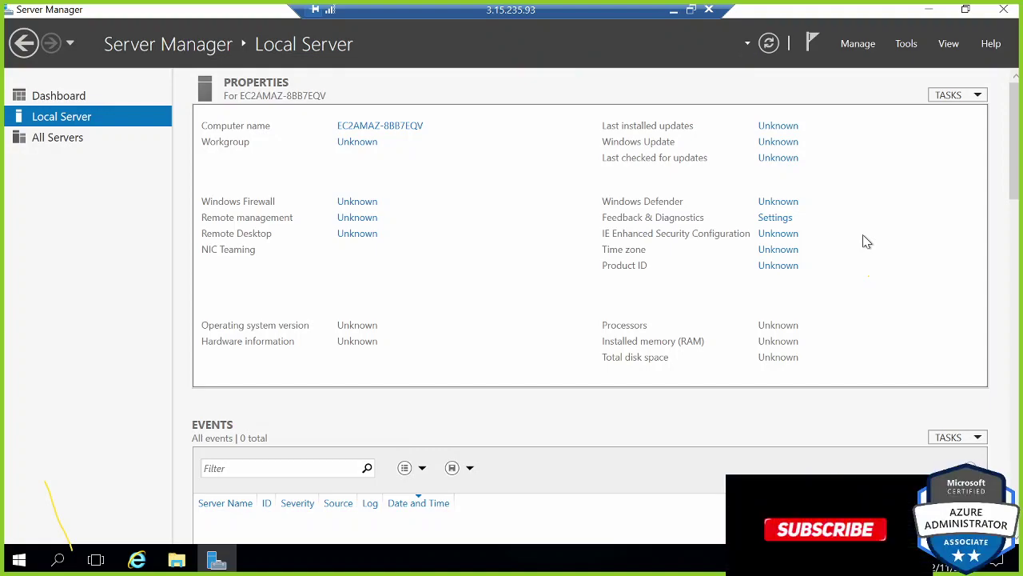
# Set IE Enhanced Security Configuration to Off for Administrators and Users
pyautogui.click(780, 236)
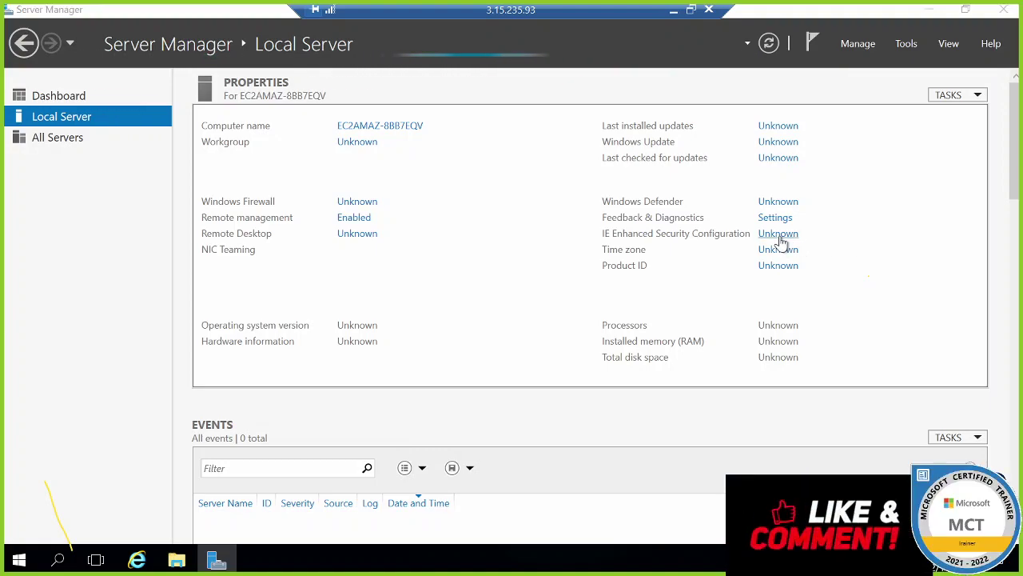
pyautogui.click(408, 258)
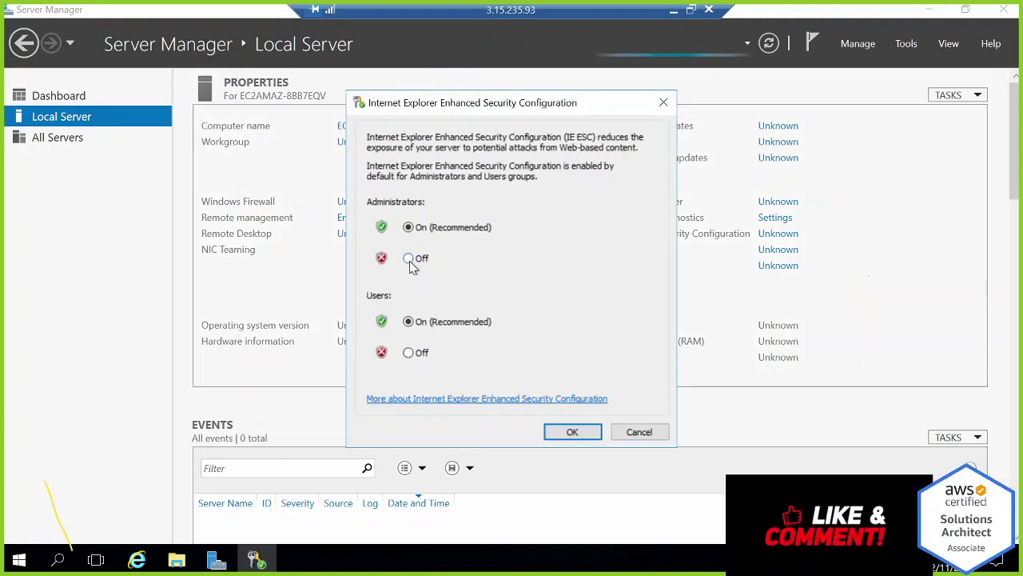
pyautogui.click(411, 352)
pyautogui.click(572, 433)
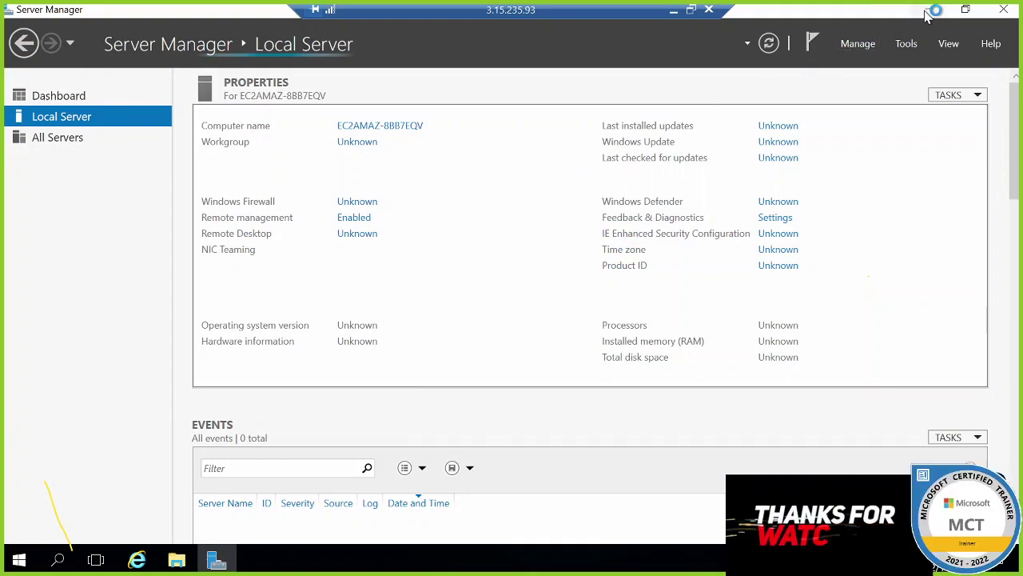
# Return to the Dashboard, check the Tools list, then minimize Server Manager and the session
pyautogui.click(72, 96)
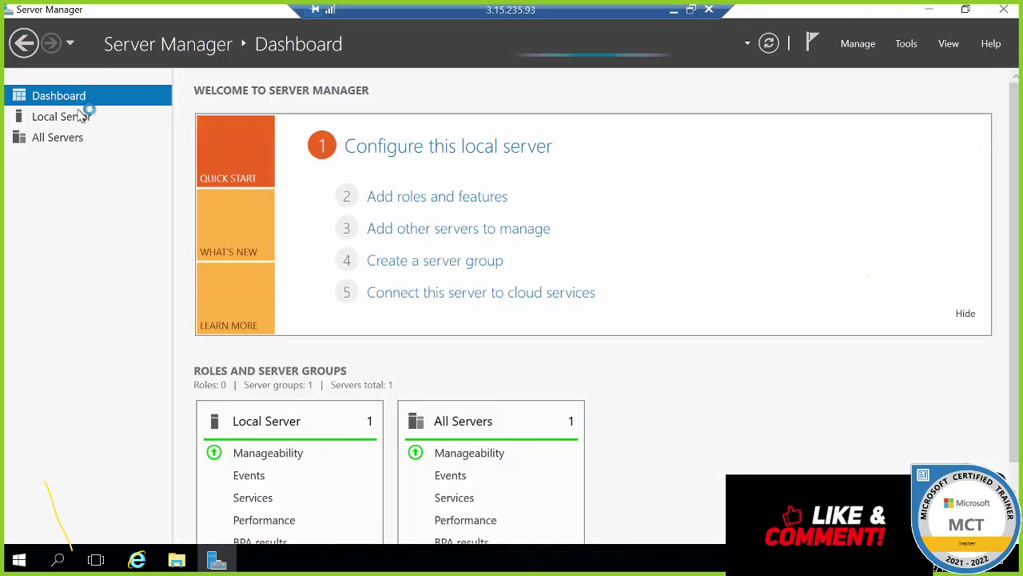
pyautogui.click(906, 47)
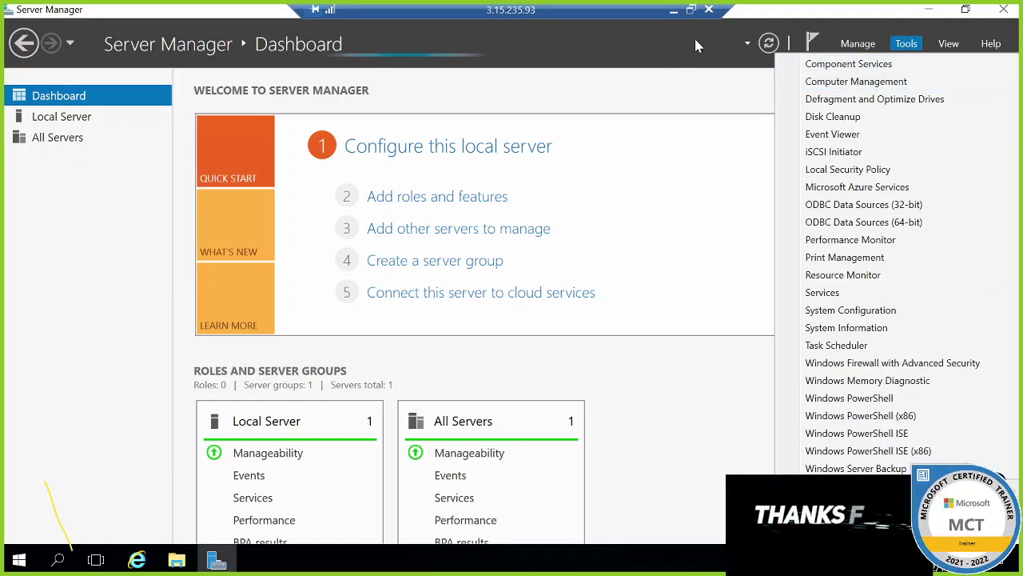
pyautogui.click(774, 14)
pyautogui.click(928, 12)
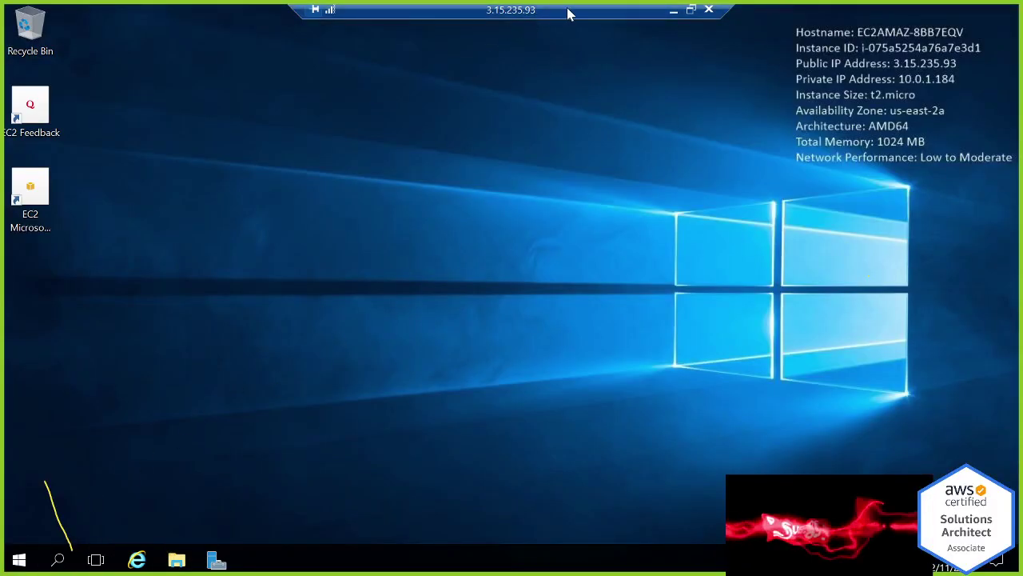
pyautogui.click(673, 10)
# In the Instances list, deselect Jump Box and select iis-server-autoscaling
pyautogui.scroll(3, 285, 224)
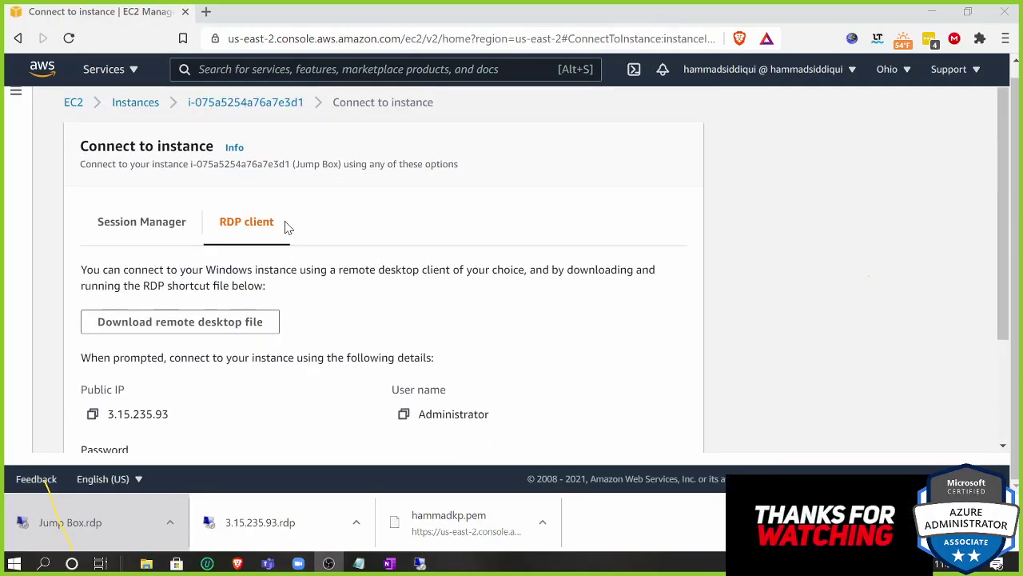
pyautogui.click(136, 102)
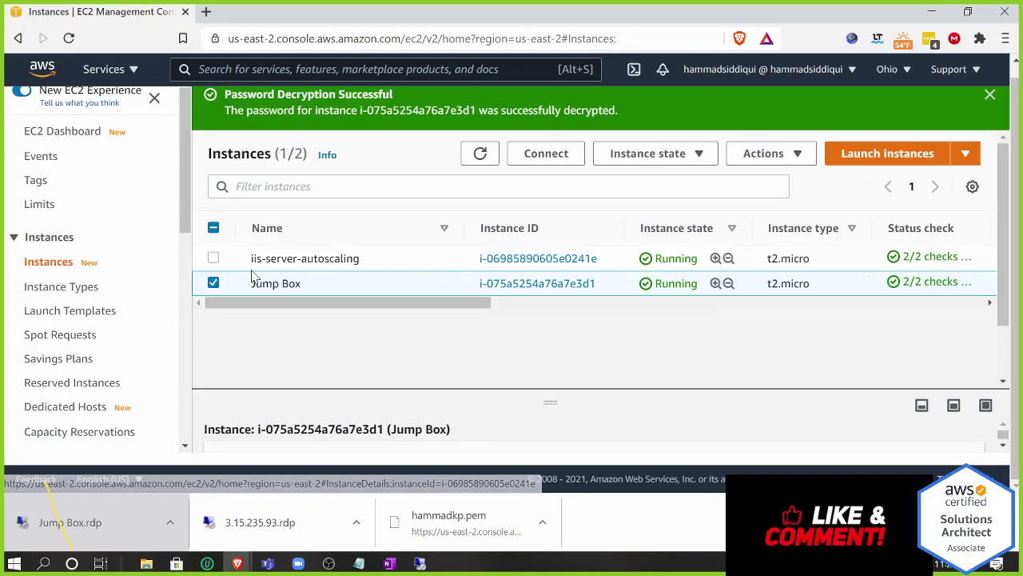
pyautogui.click(214, 283)
pyautogui.click(213, 258)
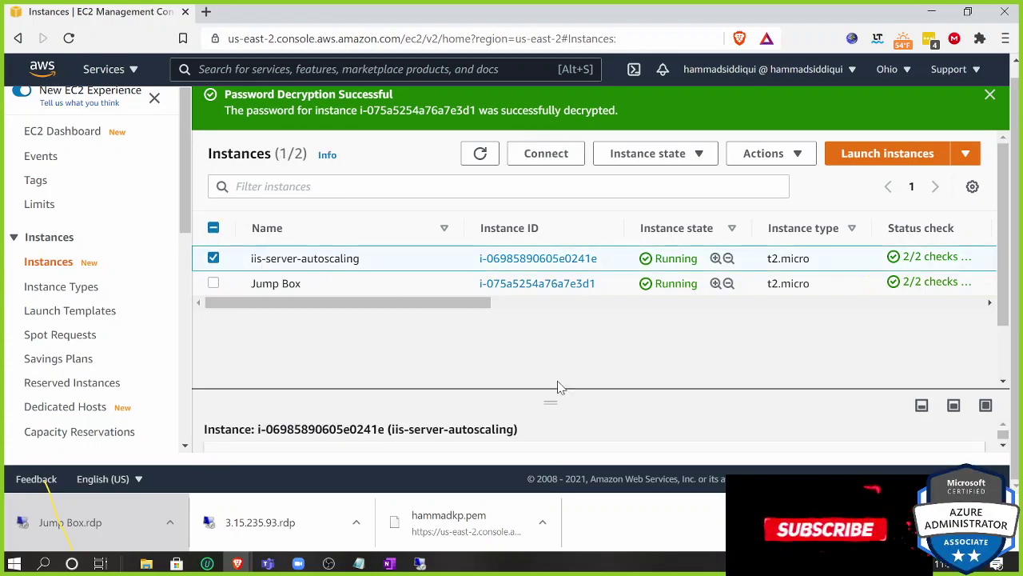
pyautogui.moveTo(548, 409); pyautogui.dragTo(551, 314)
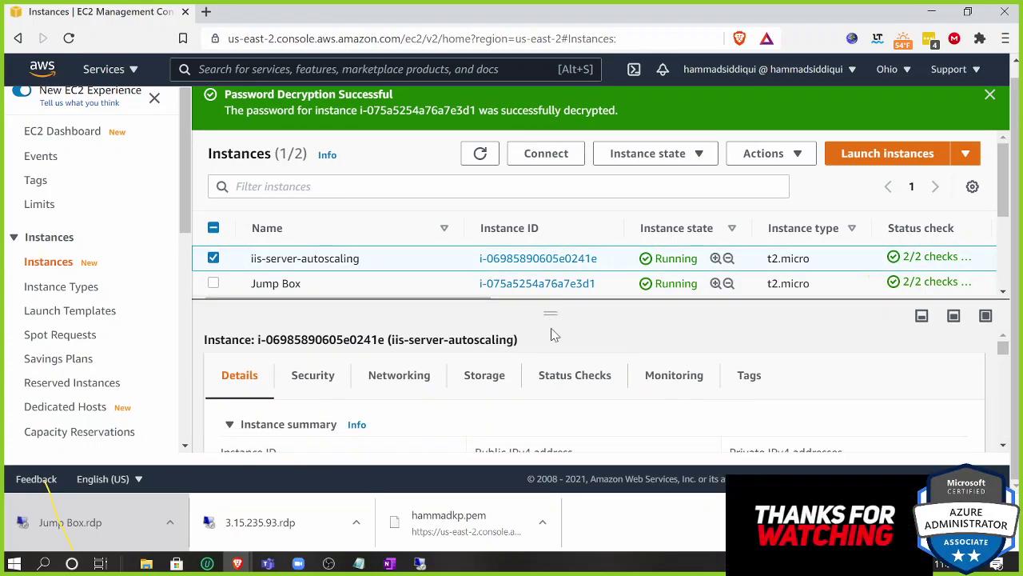
pyautogui.scroll(-3, 554, 338)
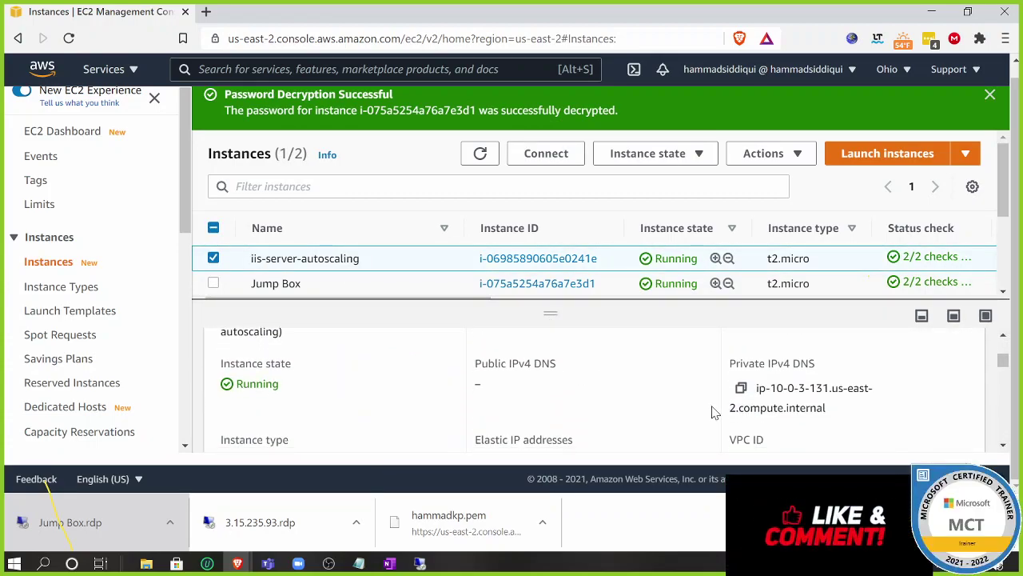
pyautogui.scroll(-3, 715, 411)
pyautogui.scroll(3, 714, 411)
pyautogui.scroll(-6, 717, 411)
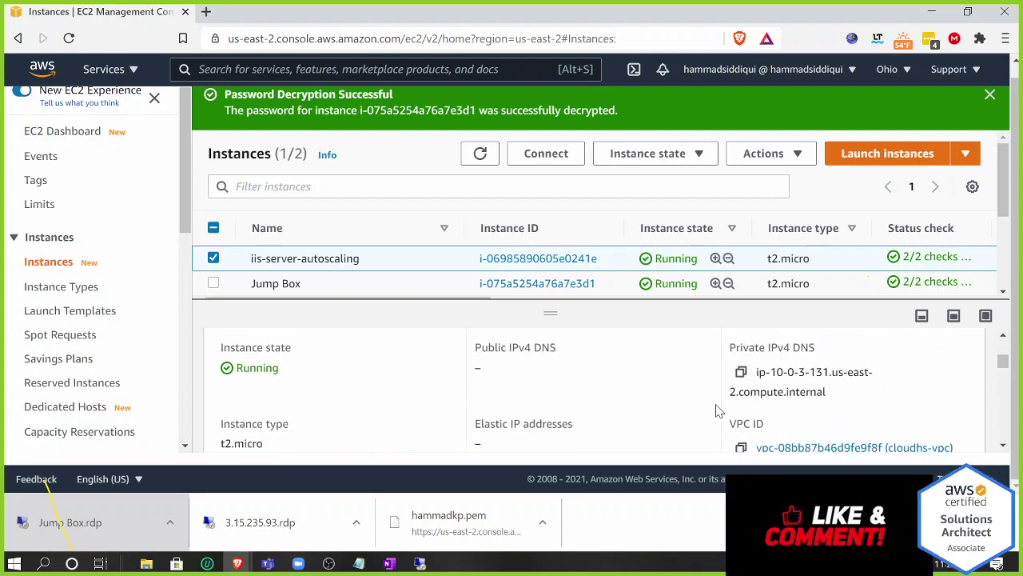
pyautogui.scroll(3, 717, 411)
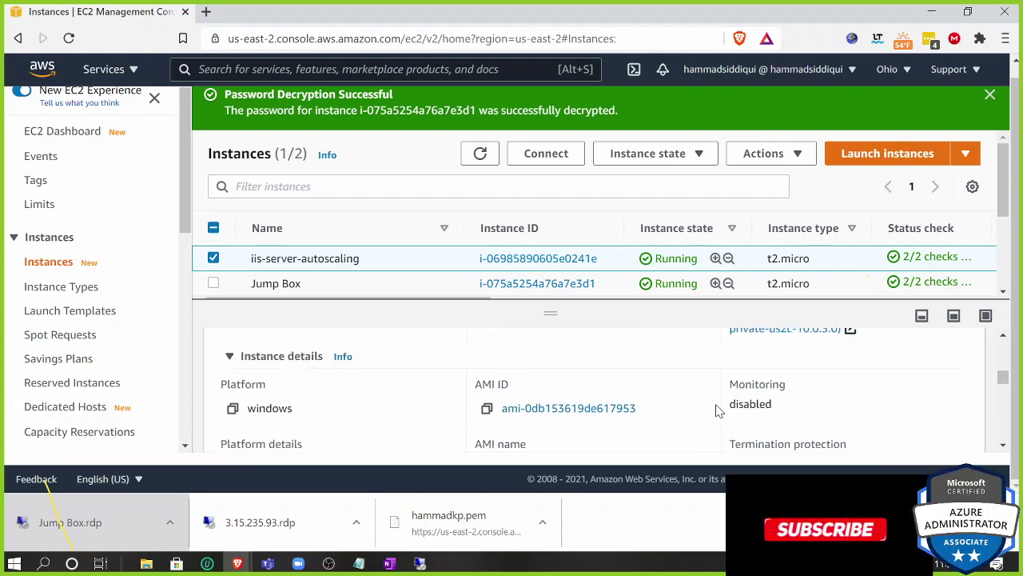
pyautogui.scroll(-2, 717, 411)
pyautogui.scroll(8, 717, 411)
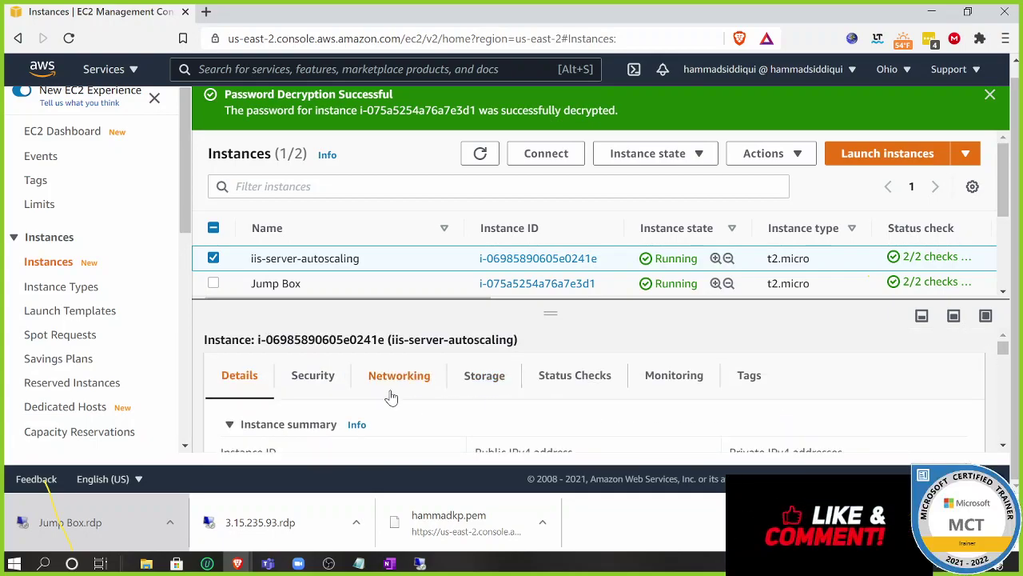
# Review the Security and Details tabs, then copy the private IPv4 address 10.0.3.131
pyautogui.click(313, 376)
pyautogui.scroll(-2, 633, 375)
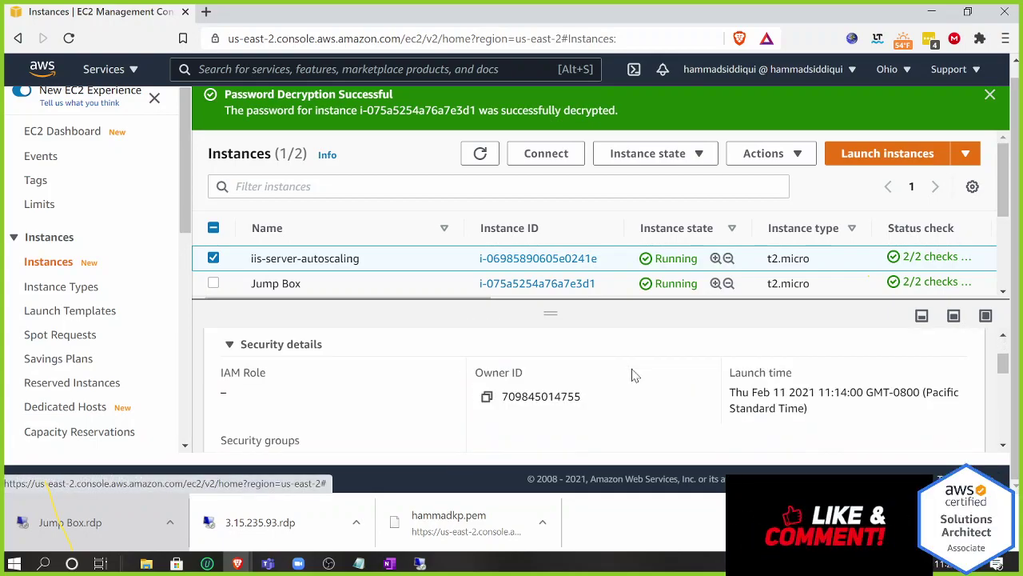
pyautogui.scroll(-3, 632, 375)
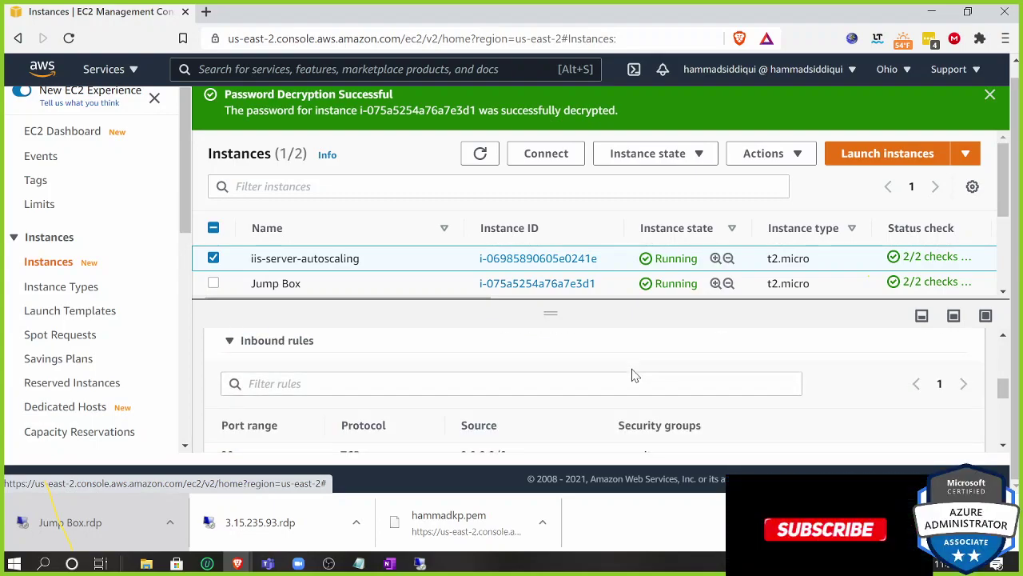
pyautogui.scroll(5, 632, 376)
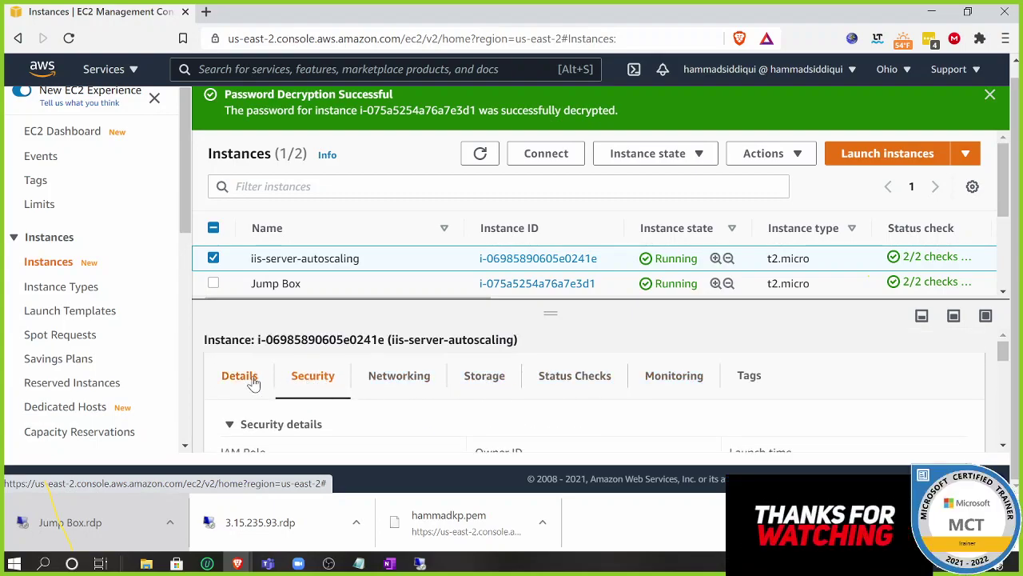
pyautogui.click(239, 376)
pyautogui.scroll(-3, 503, 368)
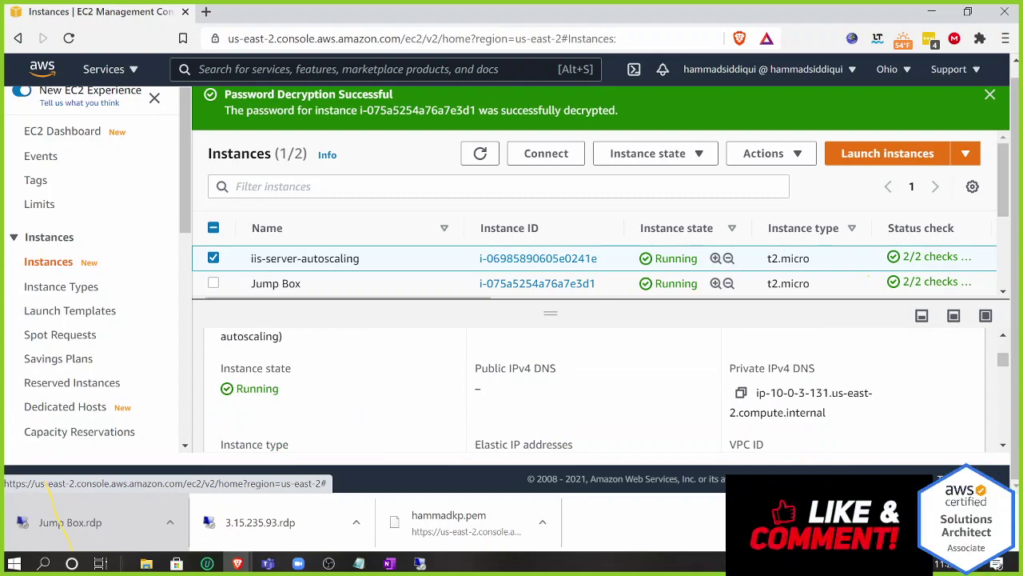
pyautogui.scroll(2, 532, 390)
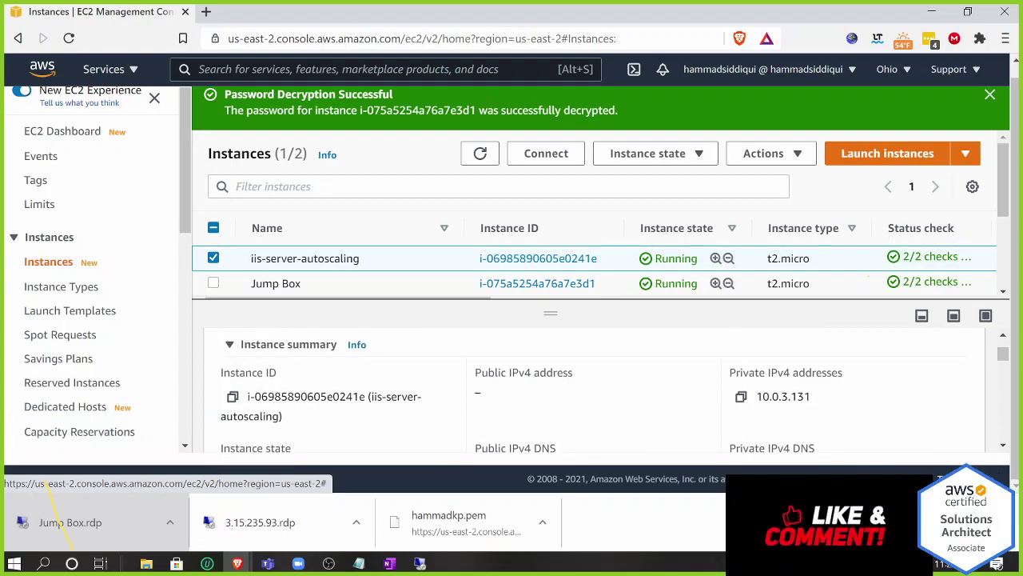
pyautogui.click(742, 398)
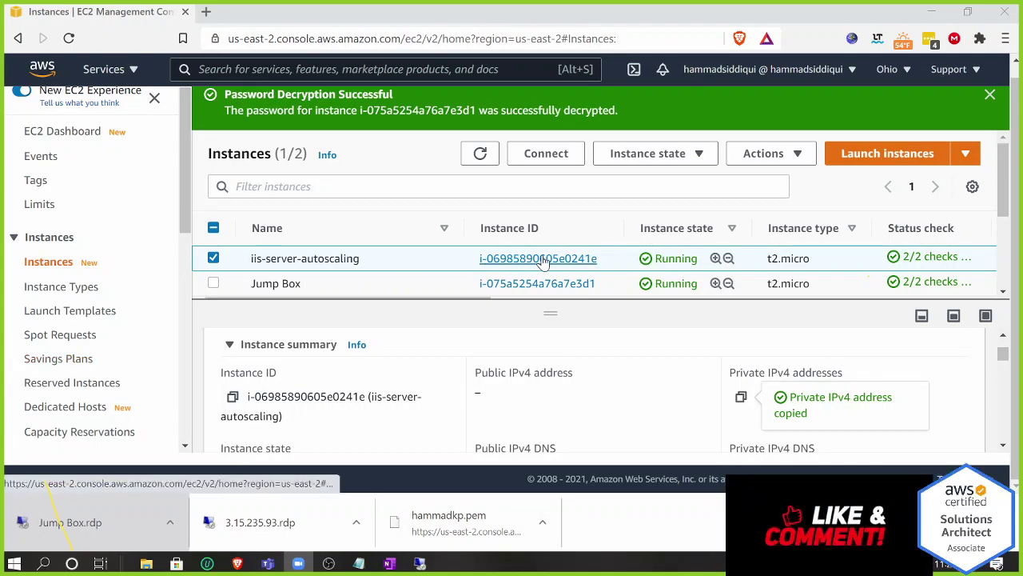
pyautogui.click(421, 562)
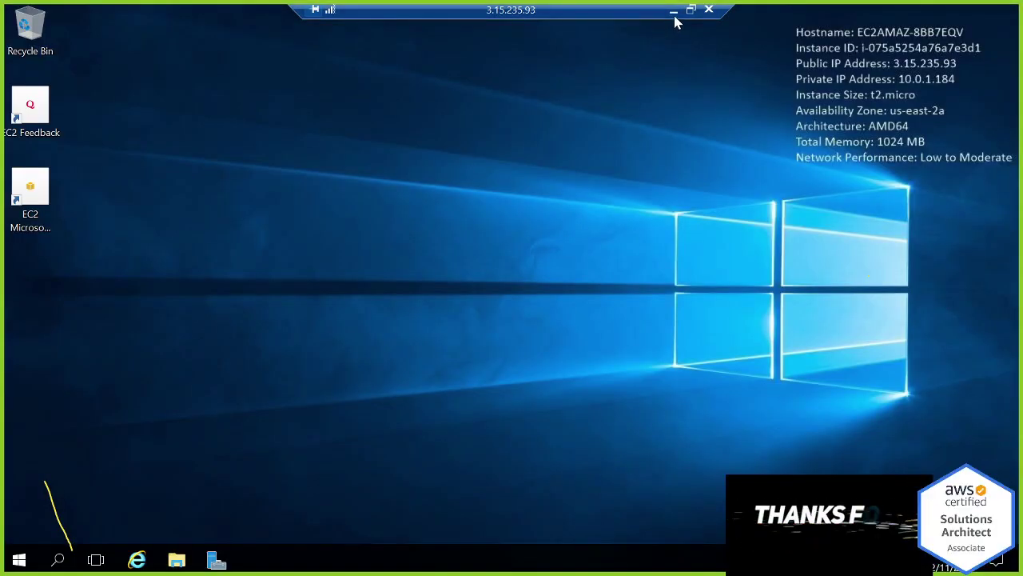
# Recopy the IIS server's private IPv4 address from the console and return to the Jump Box
pyautogui.click(673, 14)
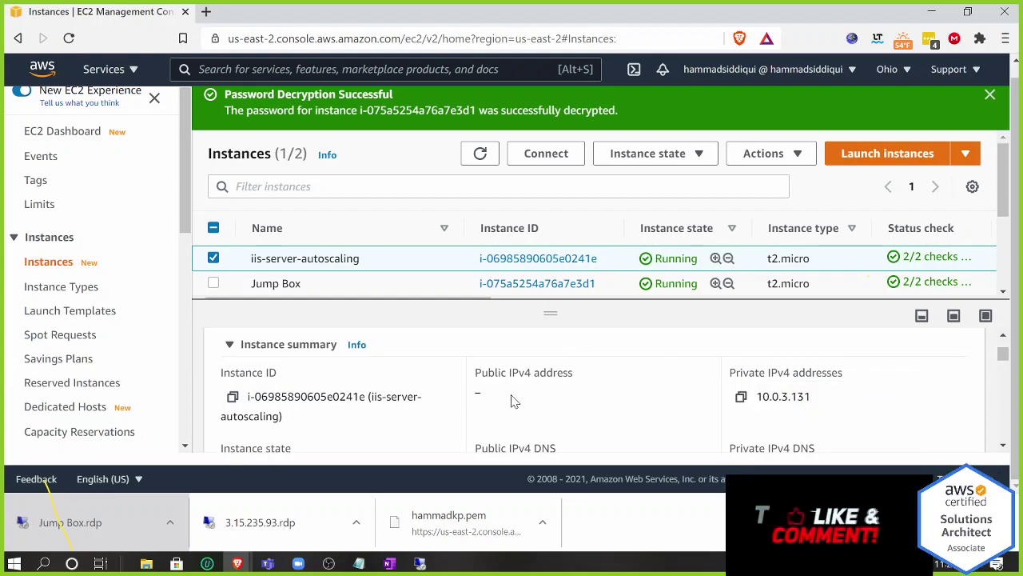
pyautogui.moveTo(514, 401); pyautogui.dragTo(462, 398)
pyautogui.click(580, 404)
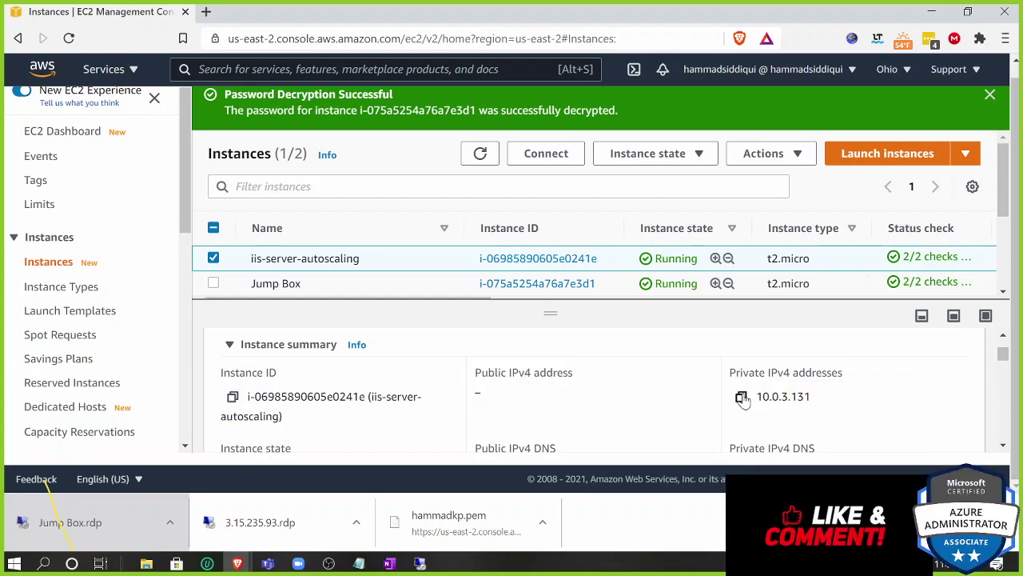
pyautogui.click(741, 397)
pyautogui.click(420, 563)
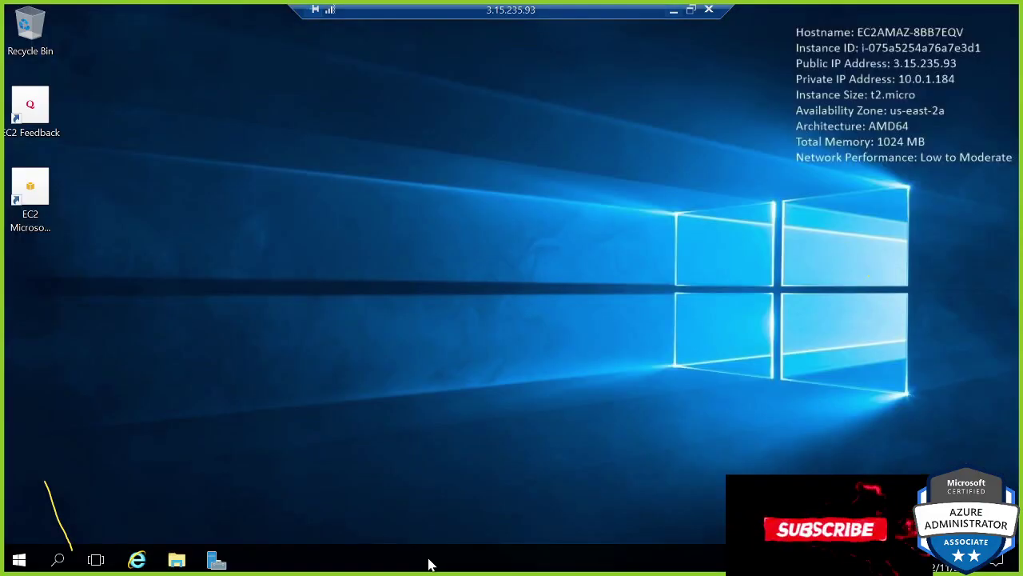
# Search the Start menu for mstsc and launch Remote Desktop Connection
pyautogui.click(18, 559)
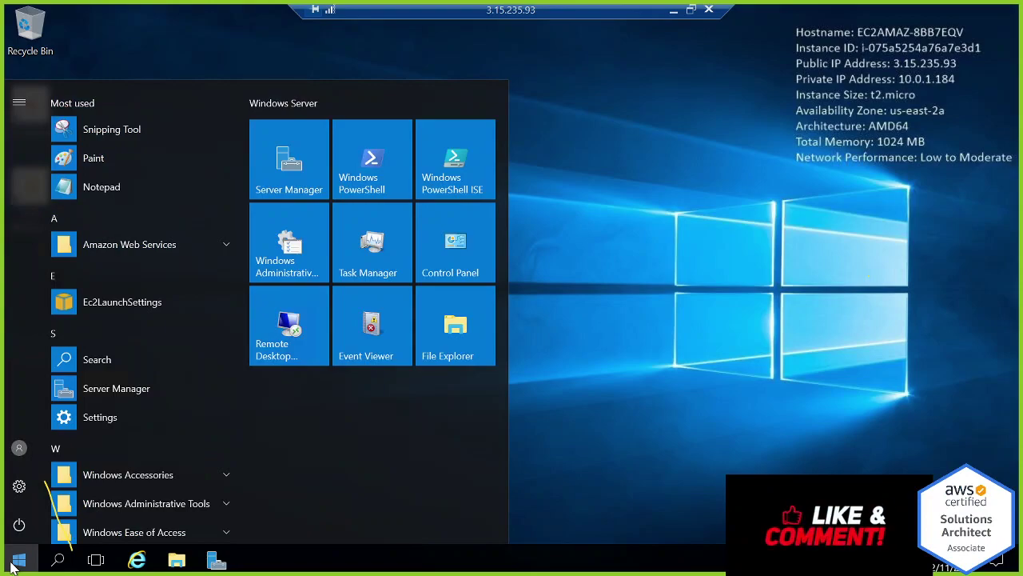
pyautogui.write('m')
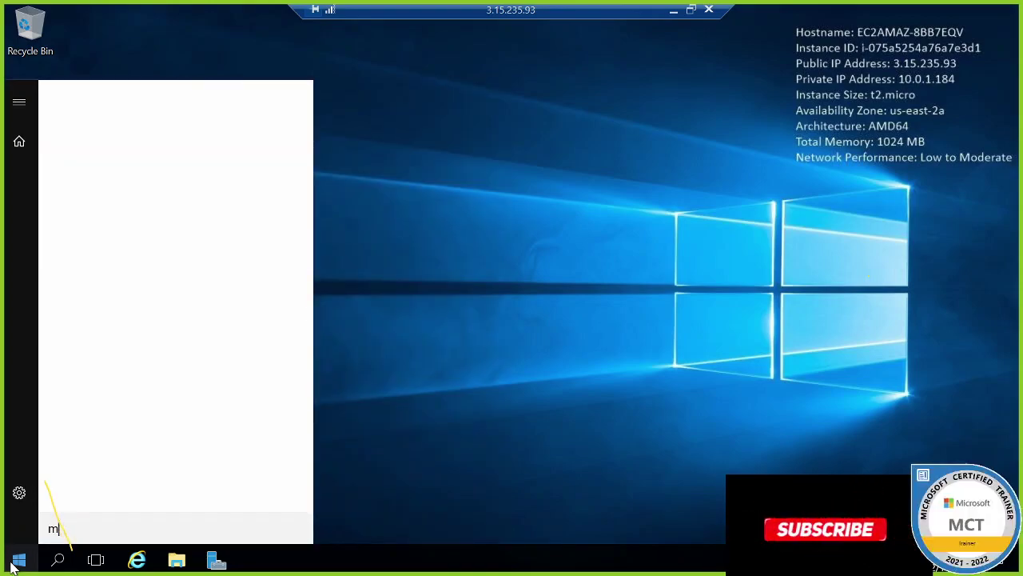
pyautogui.write('stsc')
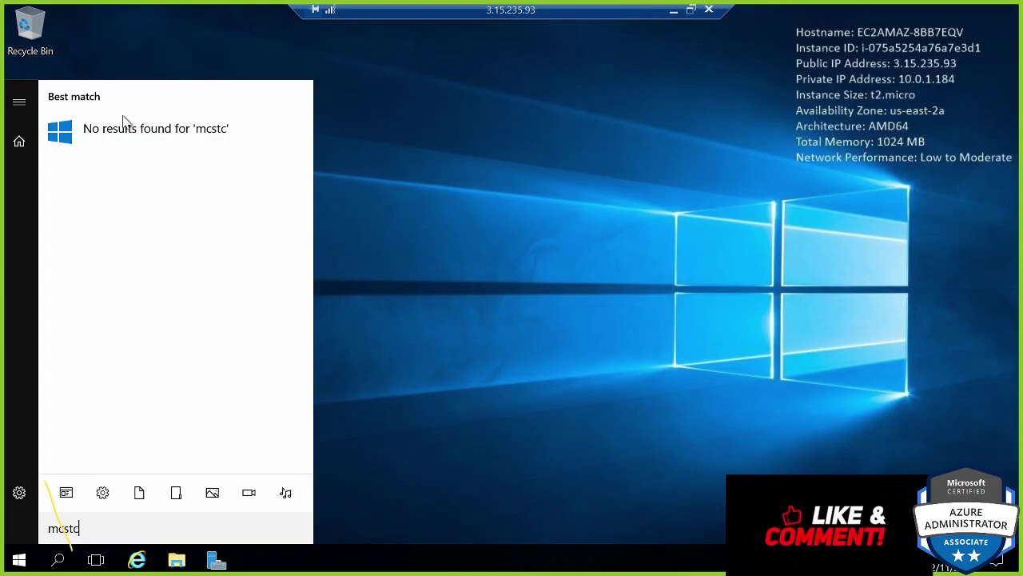
pyautogui.moveTo(79, 528); pyautogui.dragTo(19, 530)
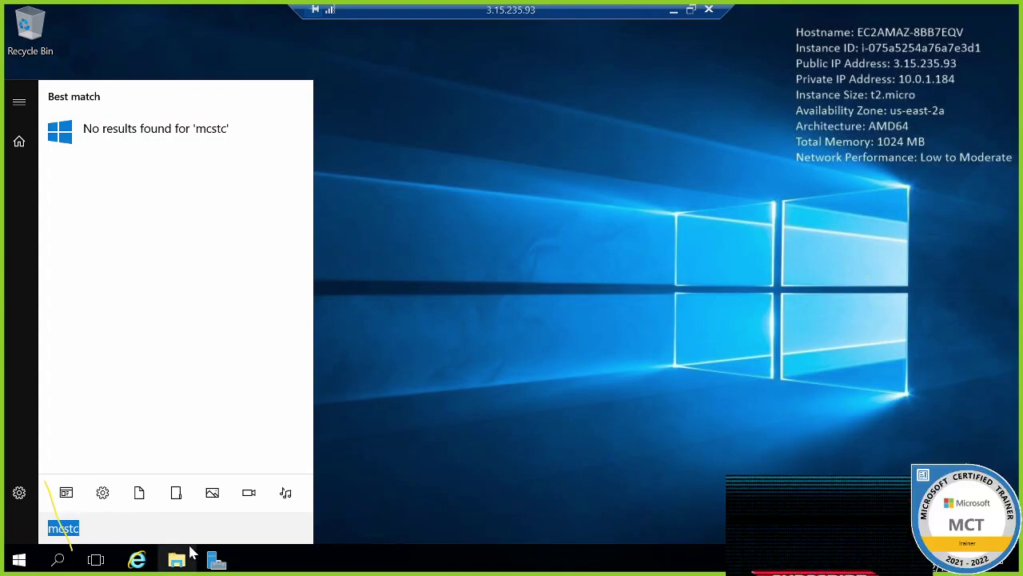
pyautogui.write('ms')
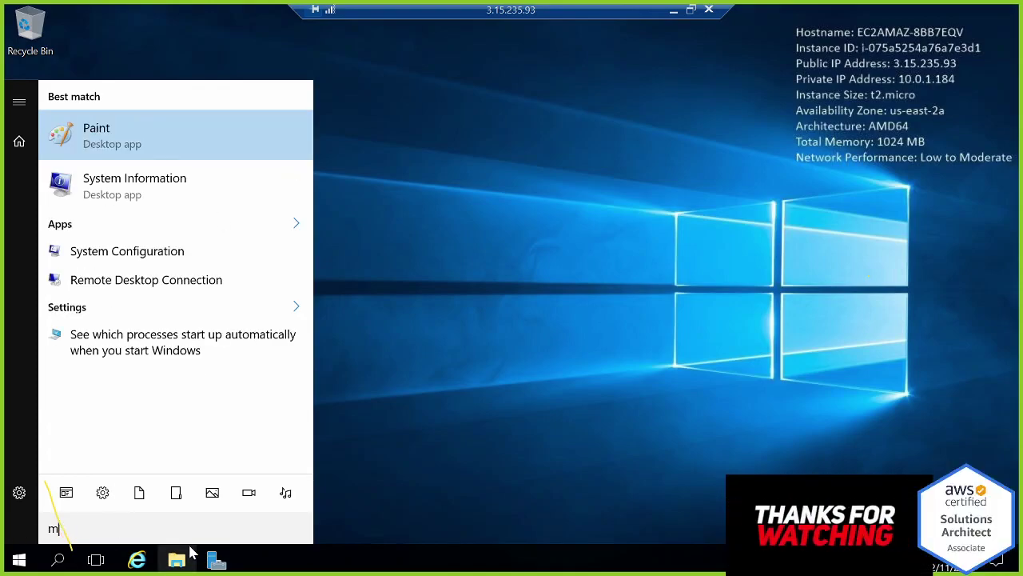
pyautogui.press('BackSpace')
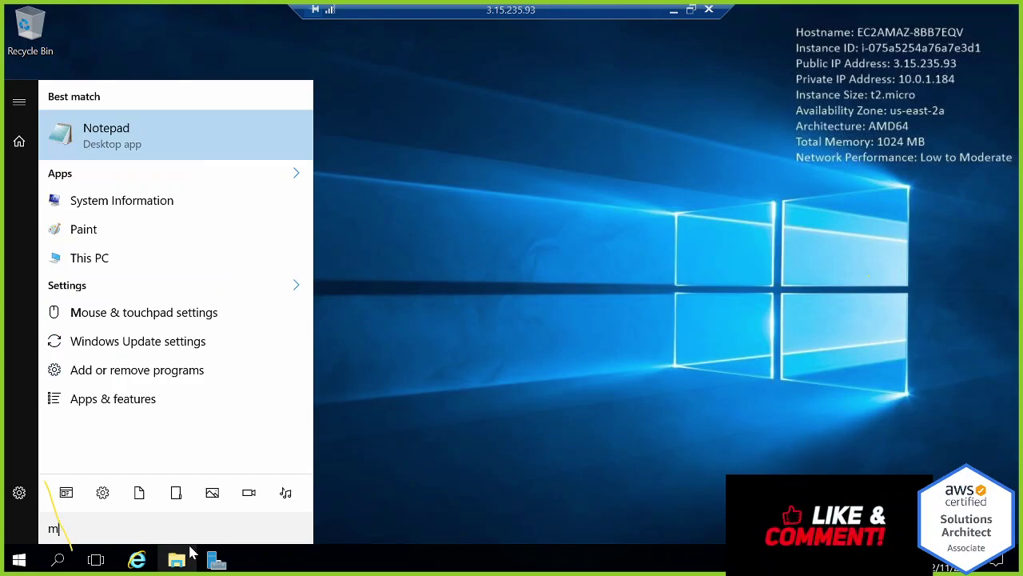
pyautogui.write('stsc')
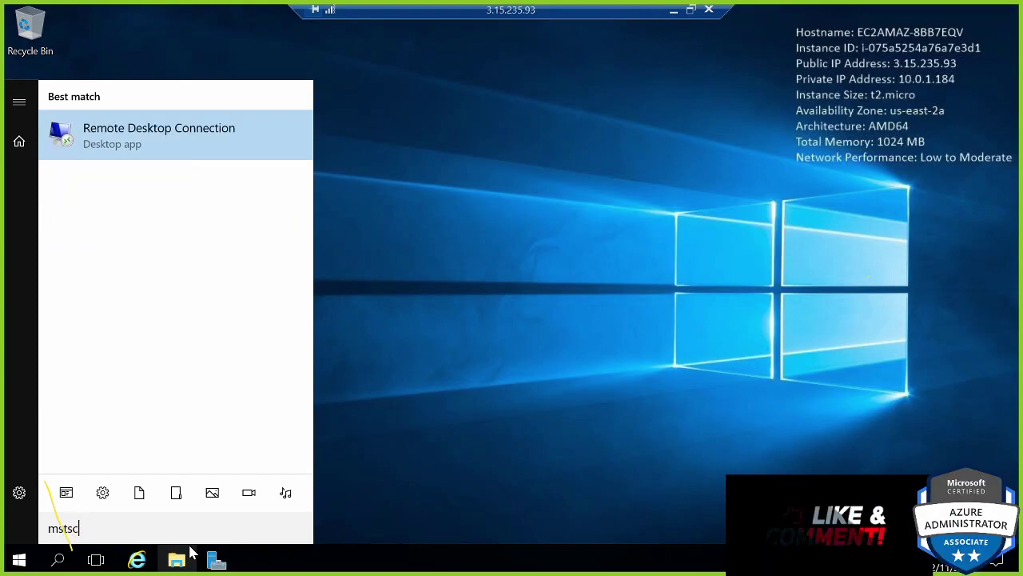
pyautogui.click(191, 131)
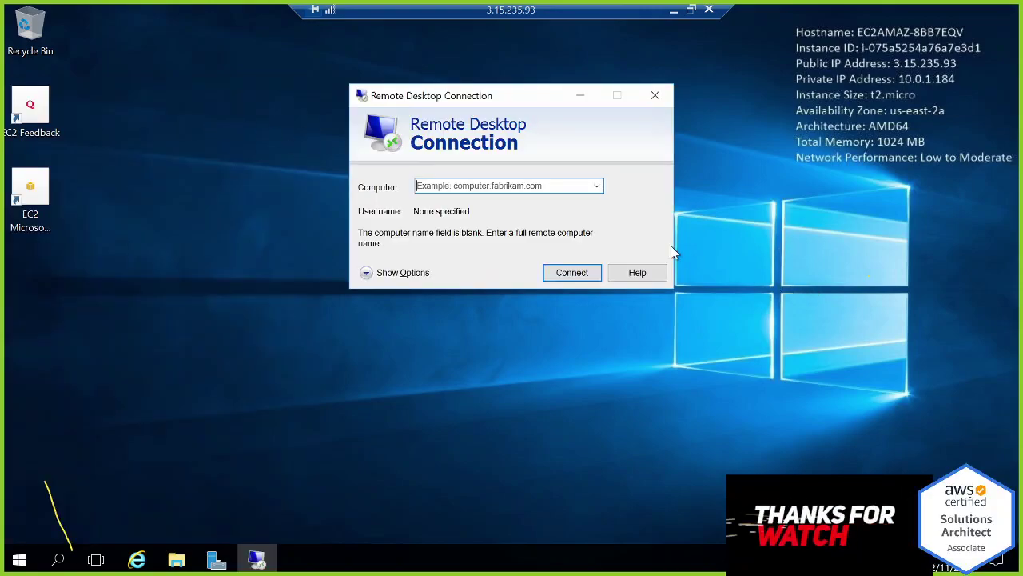
# Paste 10.0.3.131 as the computer, connect, and minimize the Jump Box session
pyautogui.rightClick(598, 186)
pyautogui.click(582, 259)
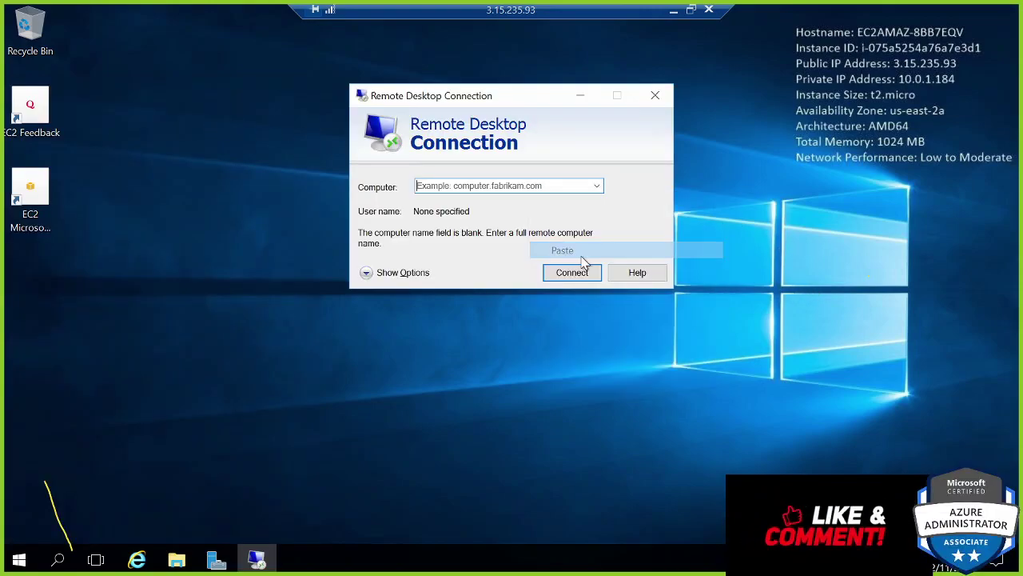
pyautogui.click(391, 272)
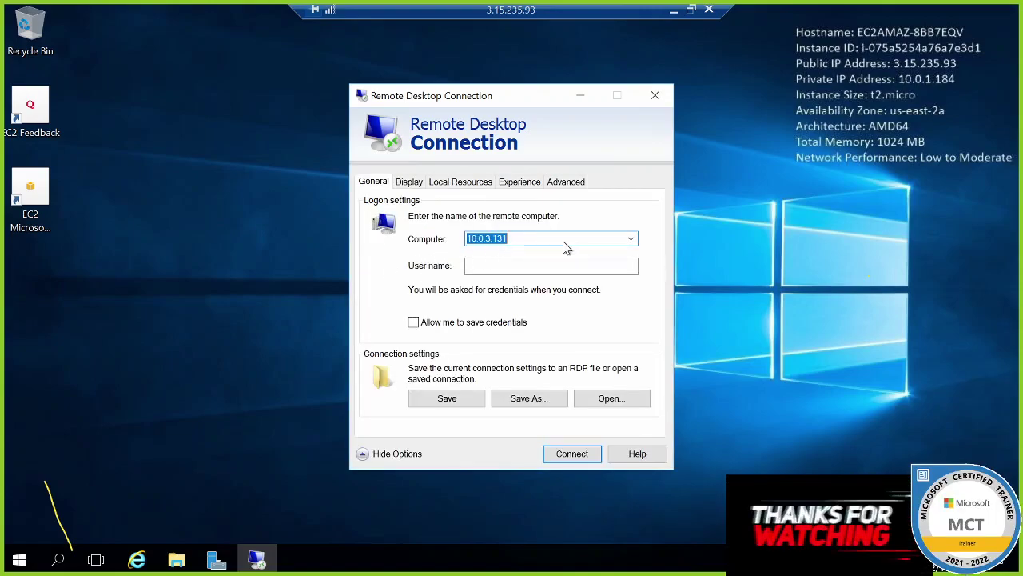
pyautogui.click(496, 269)
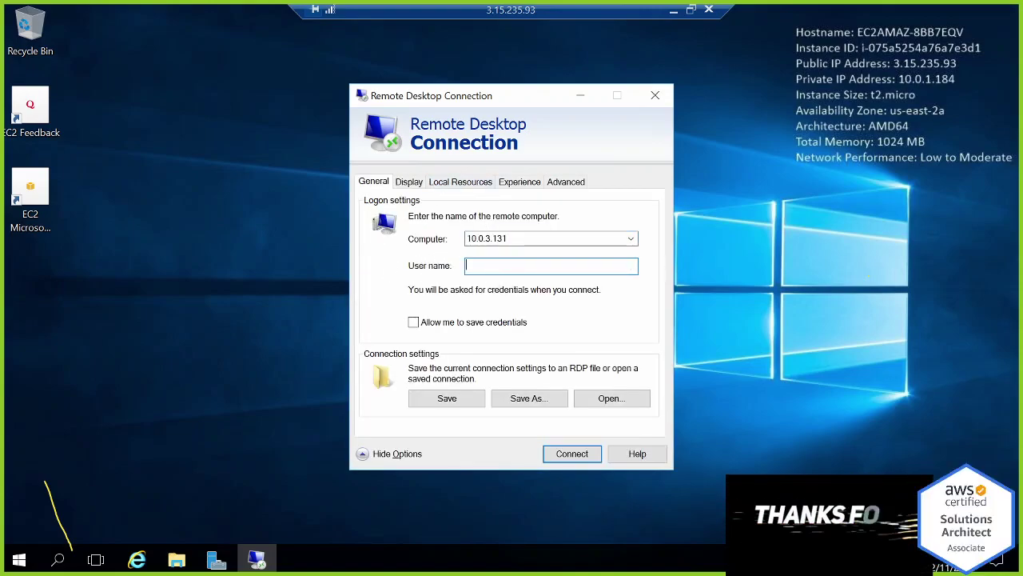
pyautogui.click(409, 181)
pyautogui.click(572, 454)
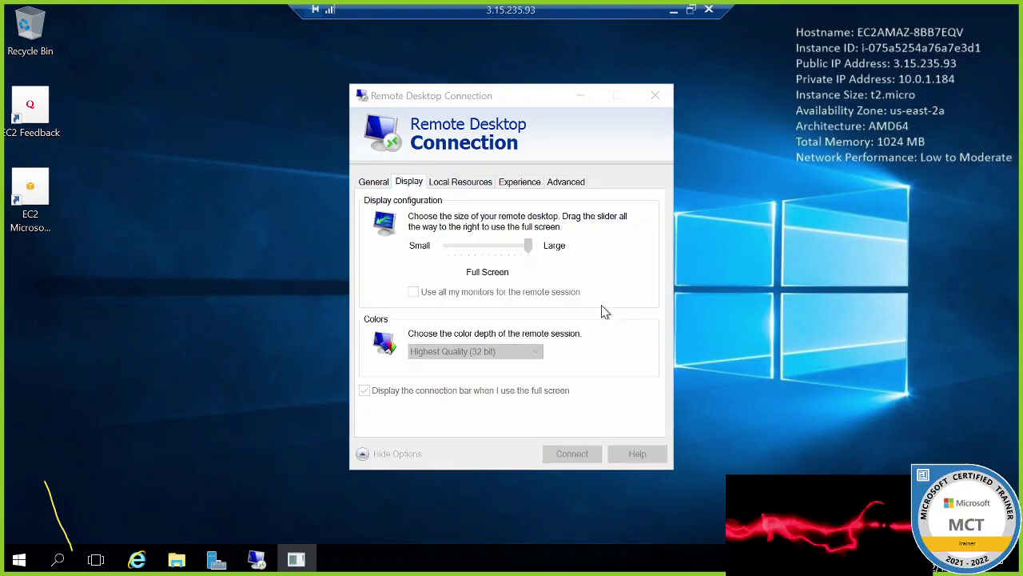
pyautogui.click(673, 9)
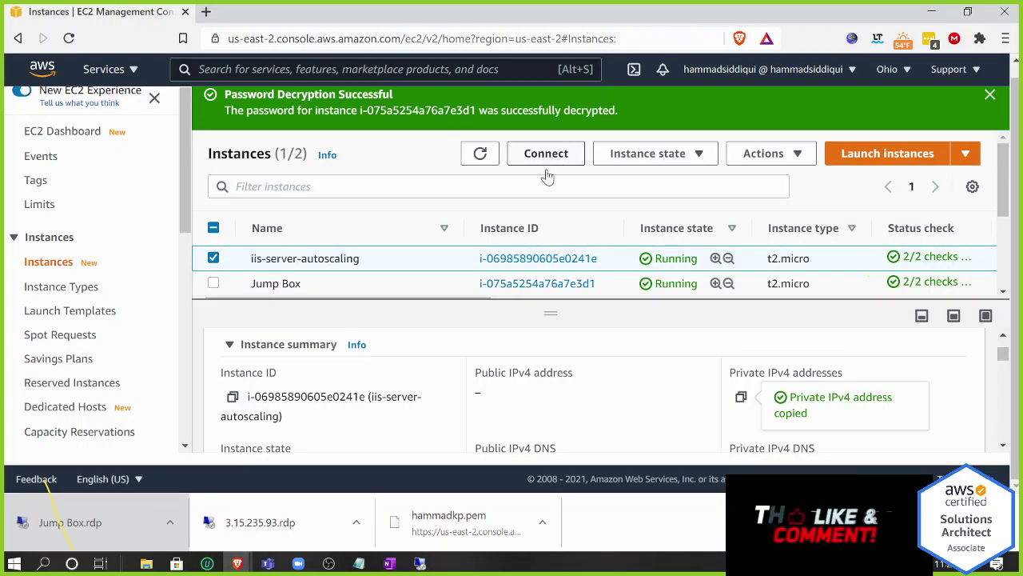
# Decrypt the IIS server's Administrator password with hammadkp.pem and copy it
pyautogui.click(568, 159)
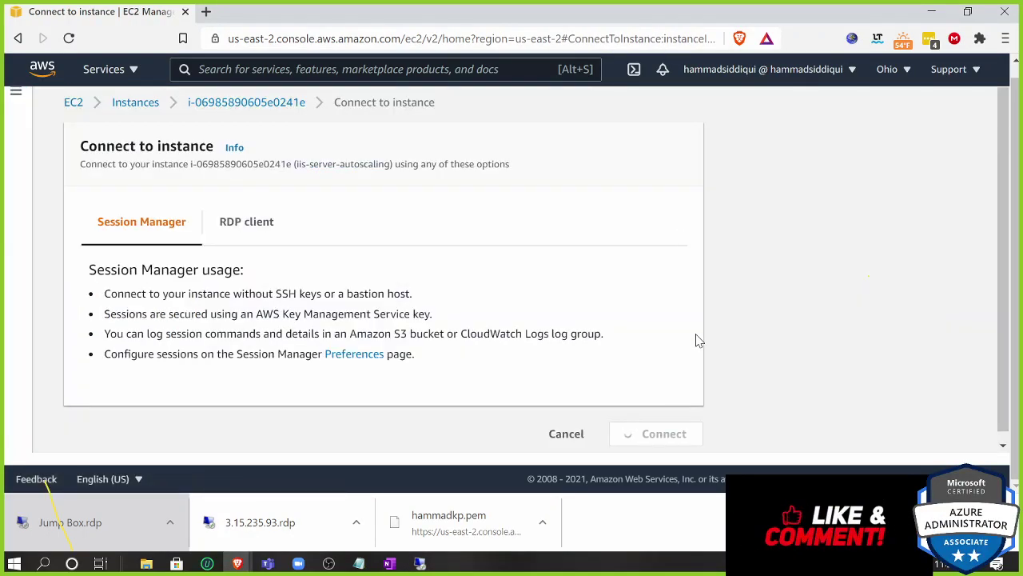
pyautogui.click(243, 226)
pyautogui.scroll(-2, 278, 285)
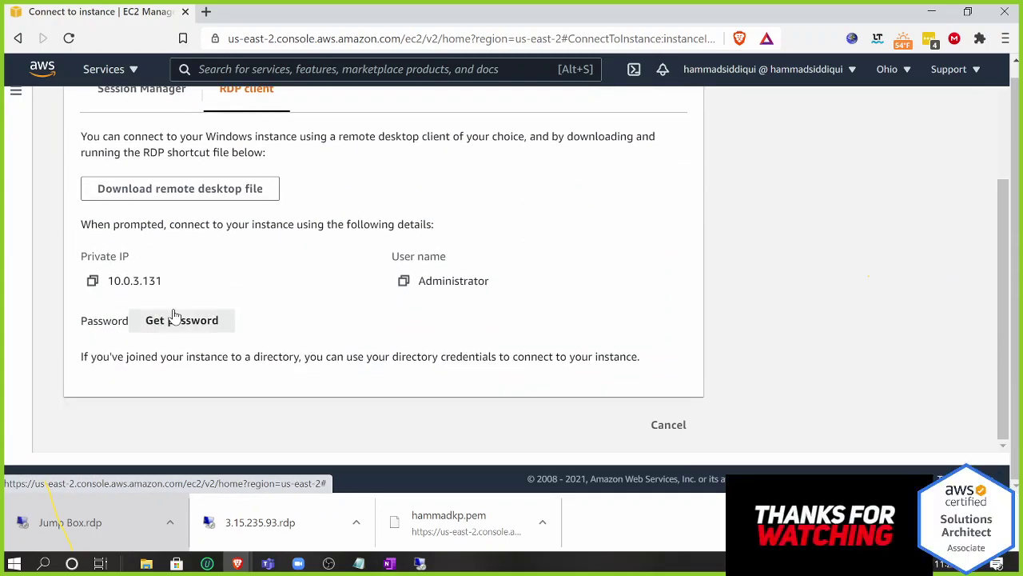
pyautogui.click(174, 317)
pyautogui.click(162, 335)
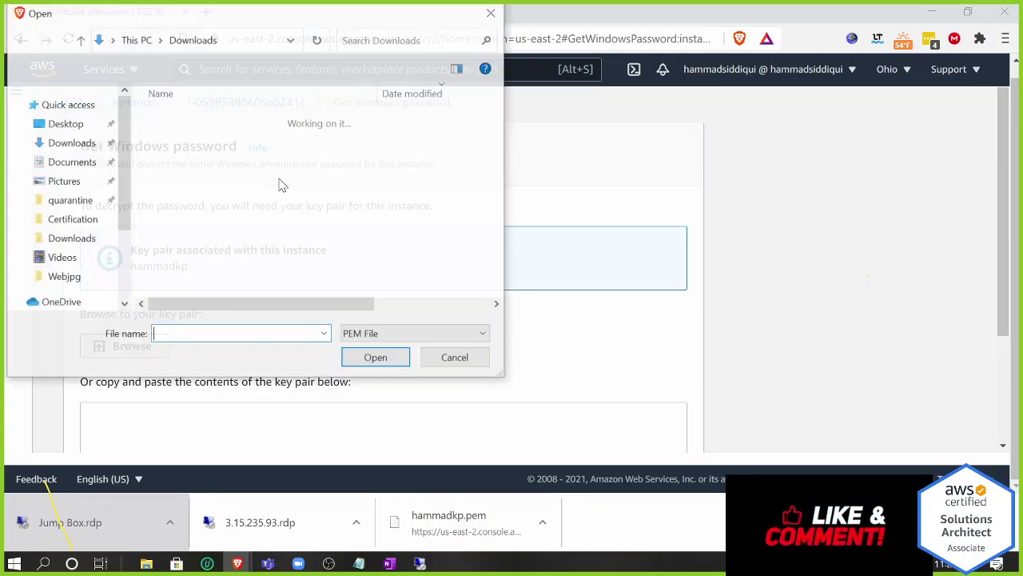
pyautogui.click(234, 142)
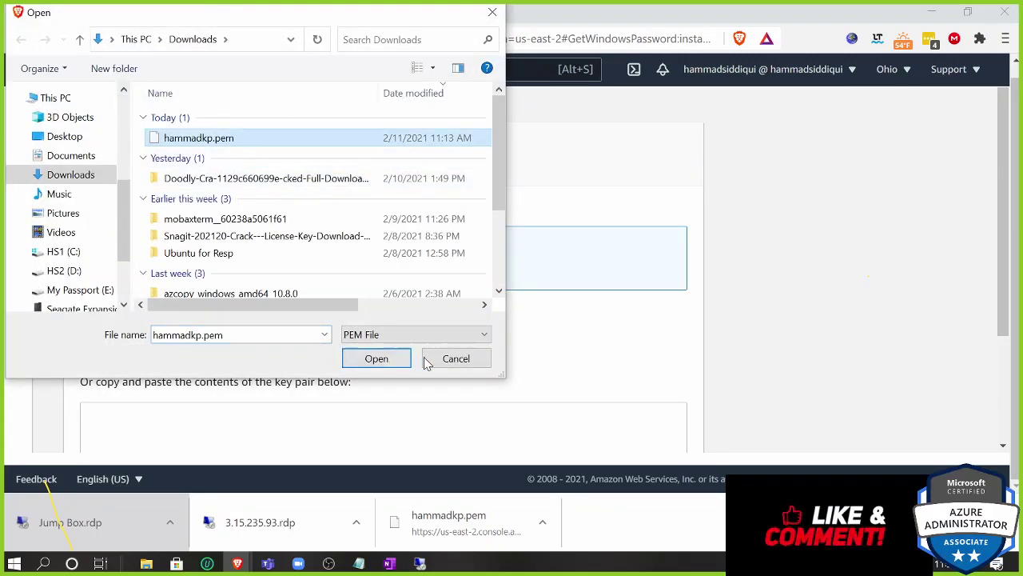
pyautogui.click(400, 362)
pyautogui.scroll(-4, 384, 356)
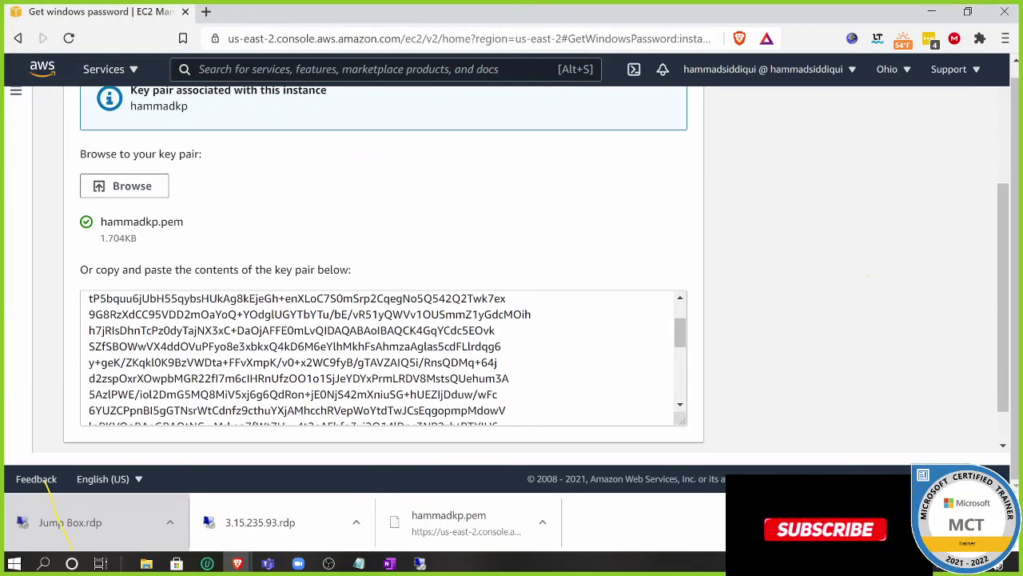
pyautogui.scroll(-1, 720, 417)
pyautogui.click(694, 424)
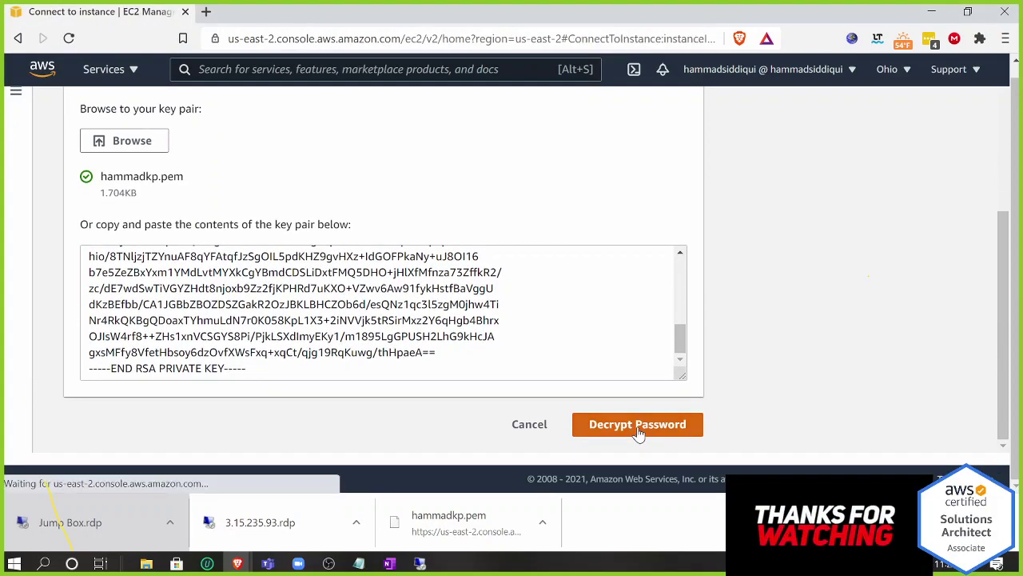
pyautogui.click(93, 322)
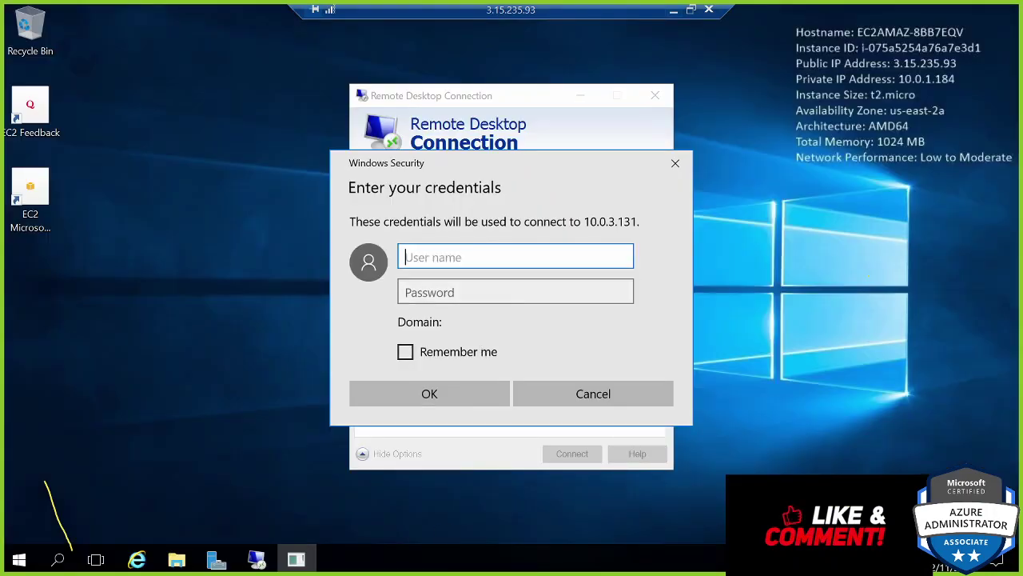
# Log in to 10.0.3.131 as Administrator with the pasted password and accept the certificate
pyautogui.click(472, 294)
pyautogui.hotkey('ctrl', 'v')
pyautogui.click(472, 265)
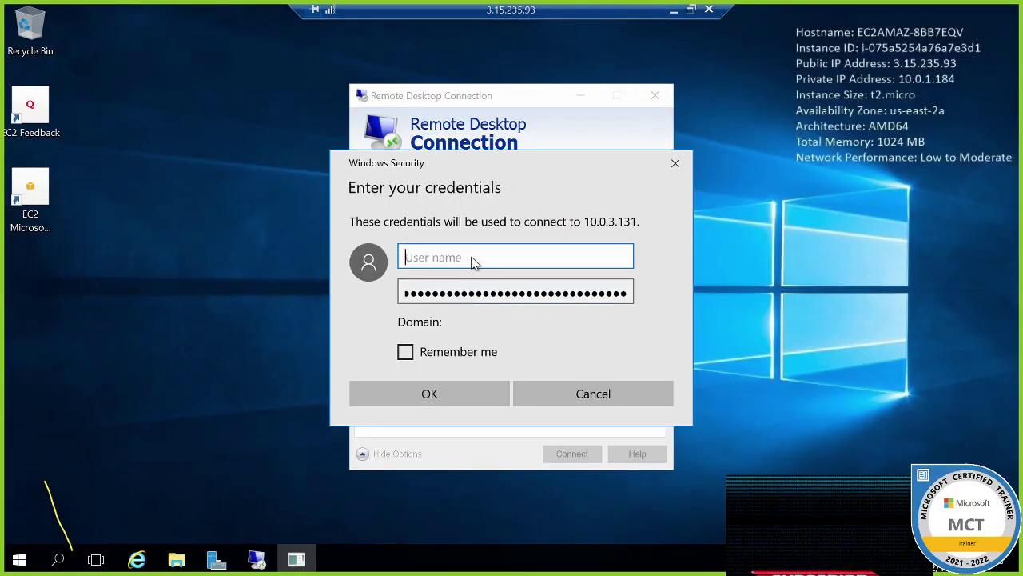
pyautogui.write('Admin')
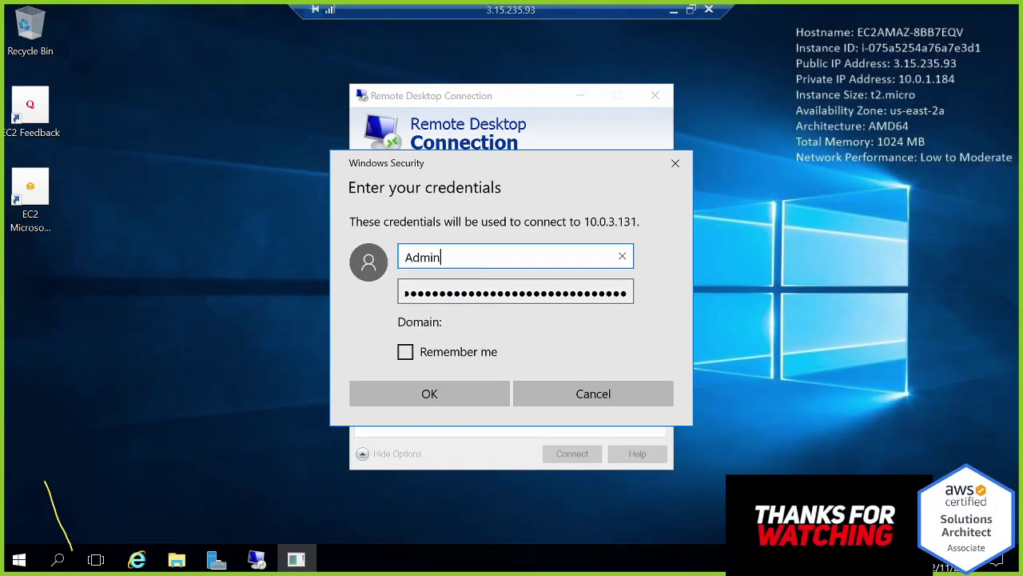
pyautogui.write('istrator')
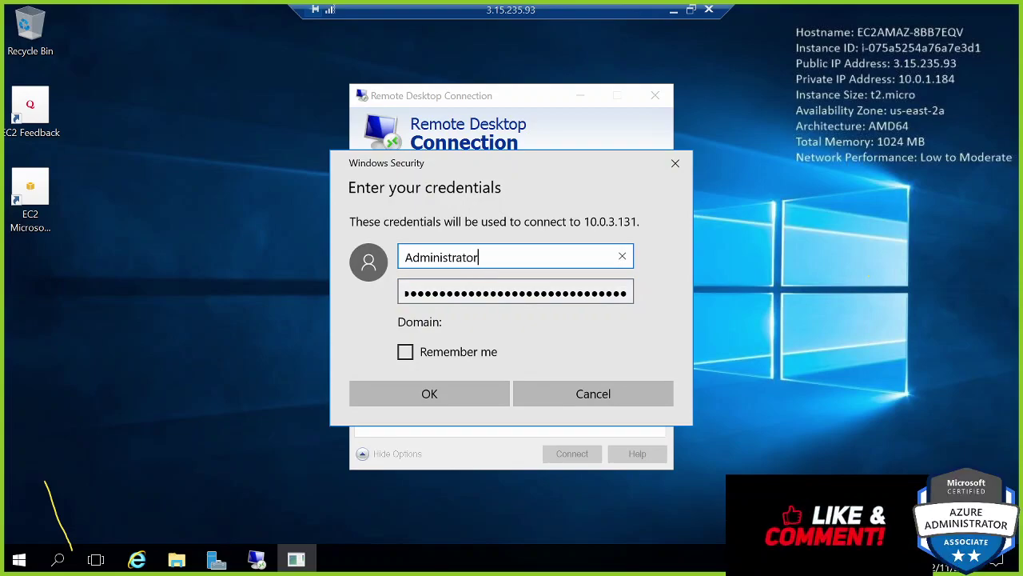
pyautogui.click(498, 392)
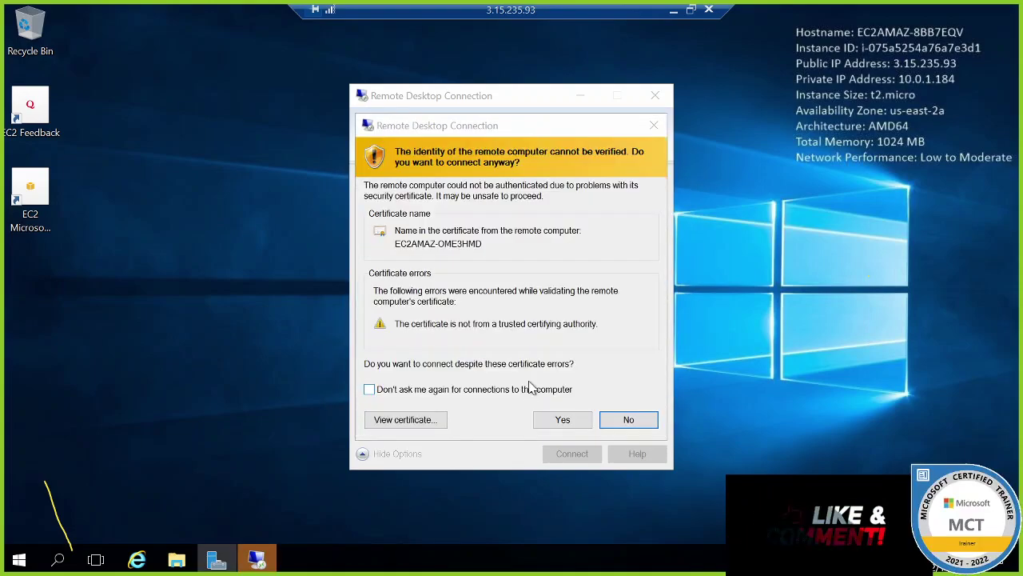
pyautogui.click(546, 417)
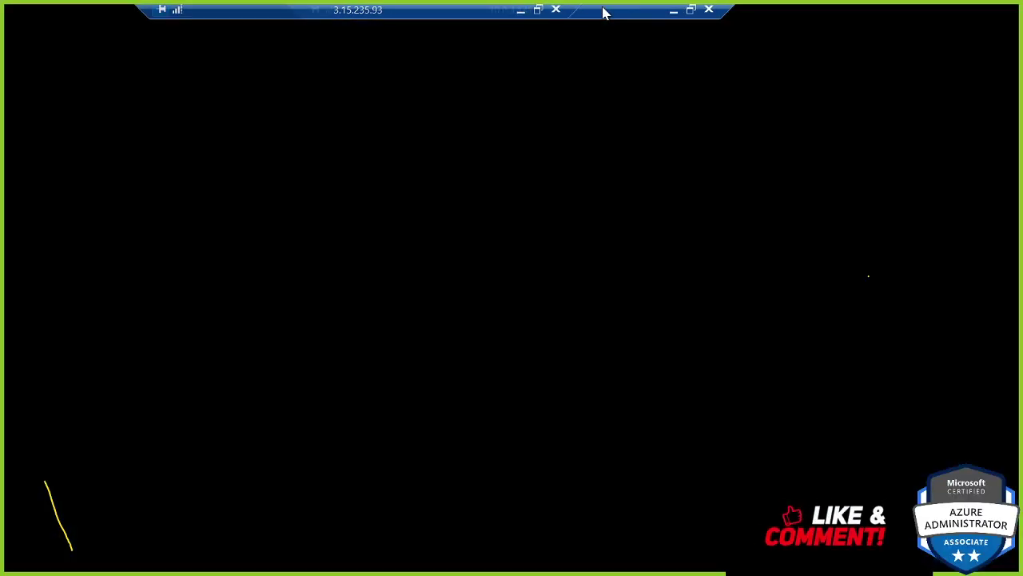
pyautogui.click(520, 10)
# Append 'public ( jump box - bastion host)' to the EC2 Machine line in the notes
pyautogui.click(357, 563)
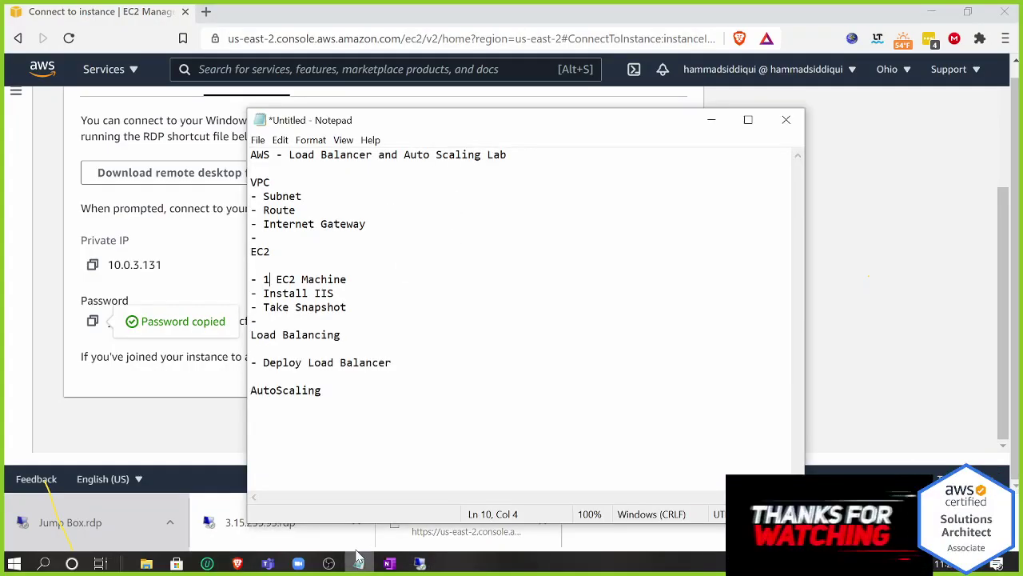
pyautogui.click(254, 265)
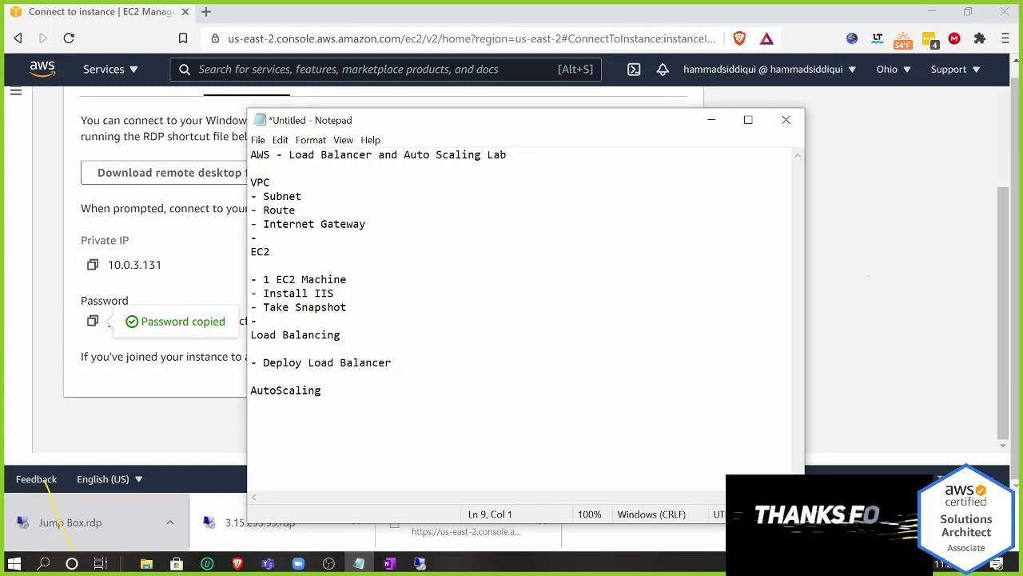
pyautogui.click(353, 279)
pyautogui.write('p')
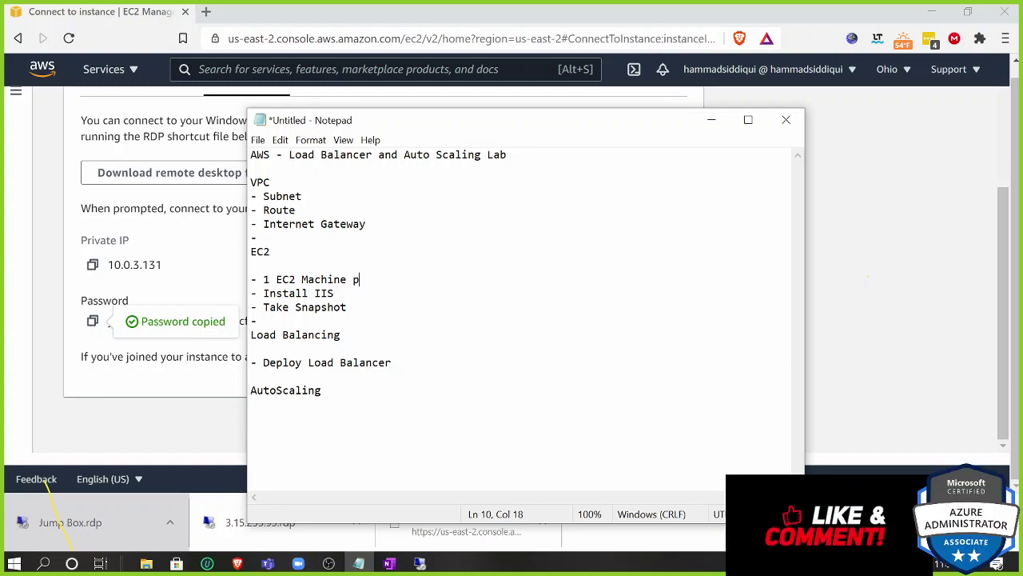
pyautogui.write('ublic ( jump')
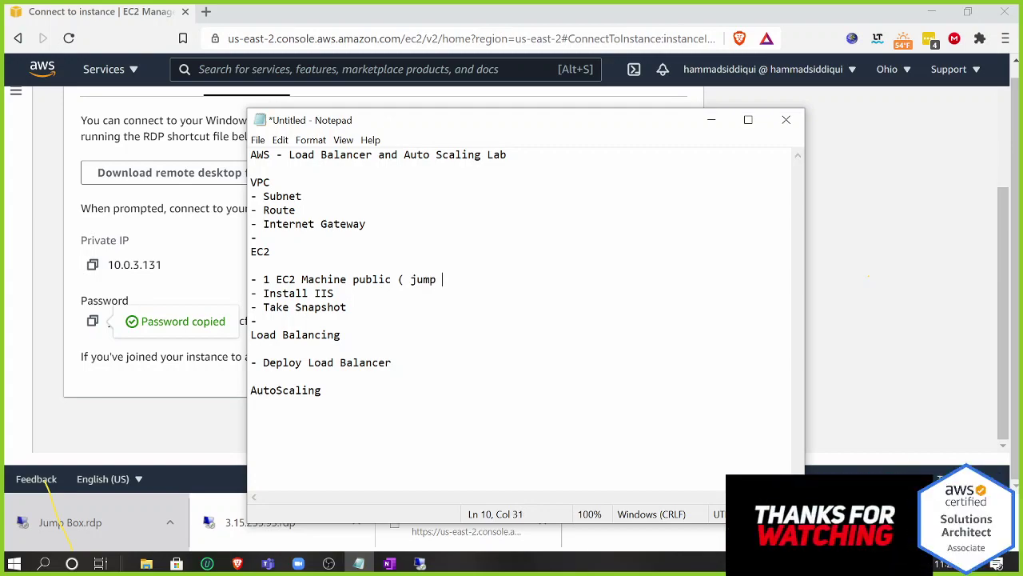
pyautogui.write(' box - bastion host)')
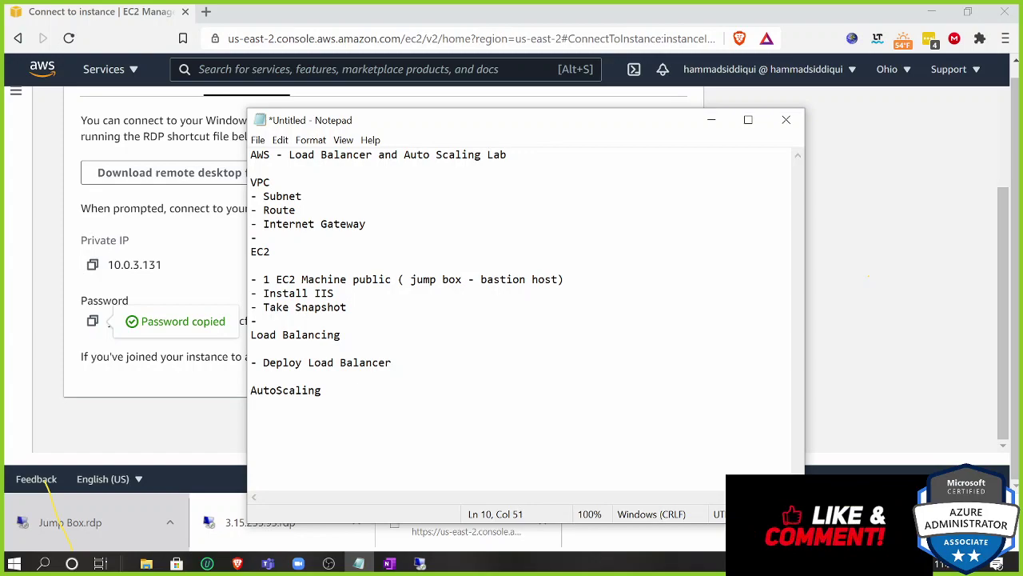
# Add a new line '- 1 EC2 on Private (IIS)' below it
pyautogui.press('Return')
pyautogui.write('- 1 EC')
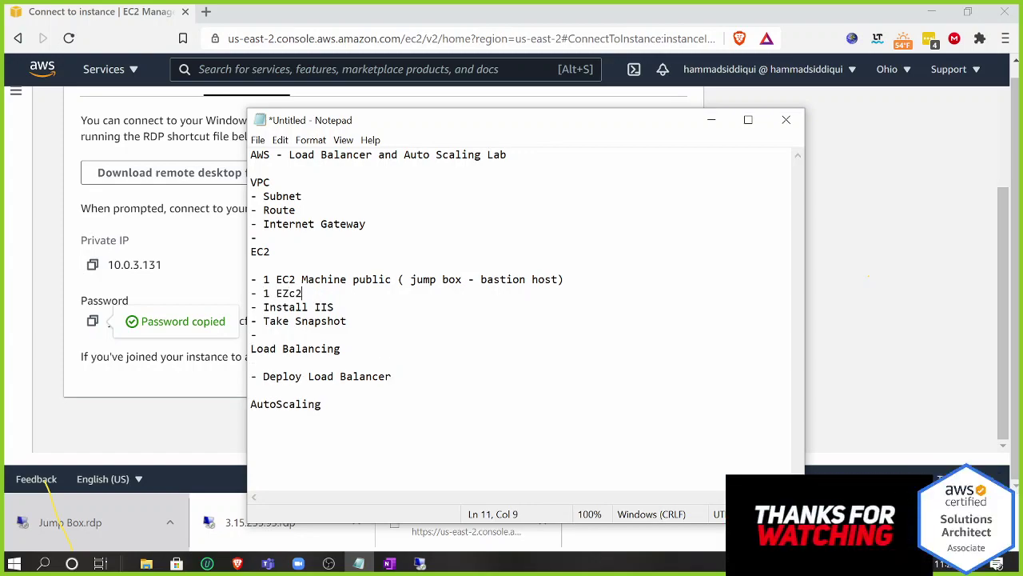
pyautogui.press('BackSpace')
pyautogui.press('BackSpace')
pyautogui.press('BackSpace')
pyautogui.write('C2 ib O')
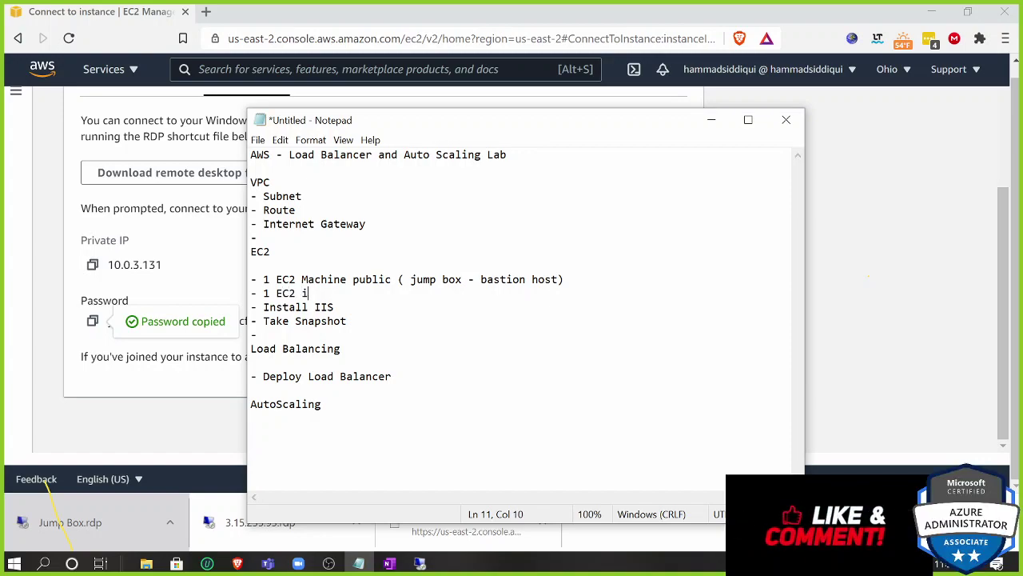
pyautogui.press('BackSpace')
pyautogui.press('BackSpace')
pyautogui.press('BackSpace')
pyautogui.press('BackSpace')
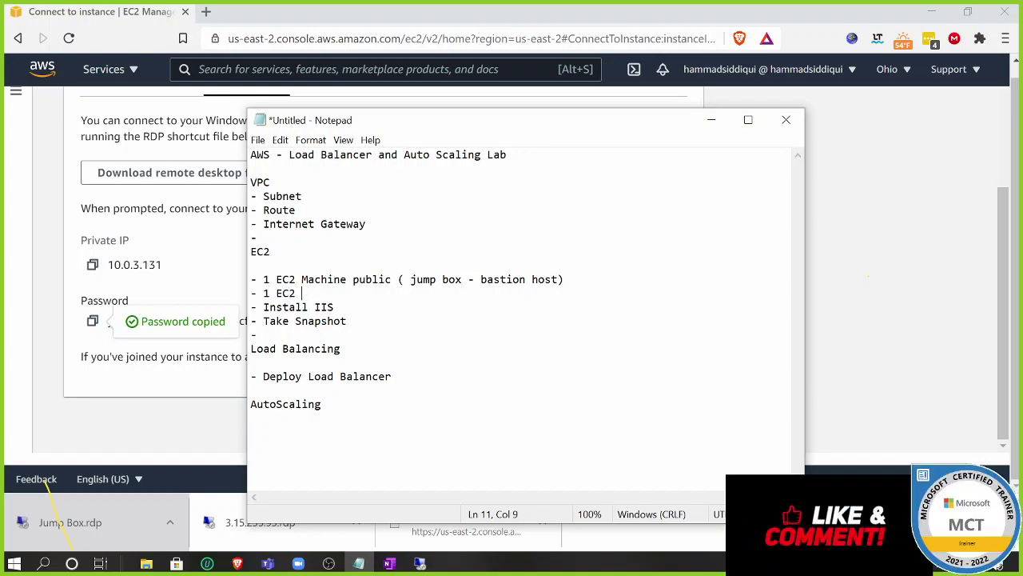
pyautogui.write('on Pri')
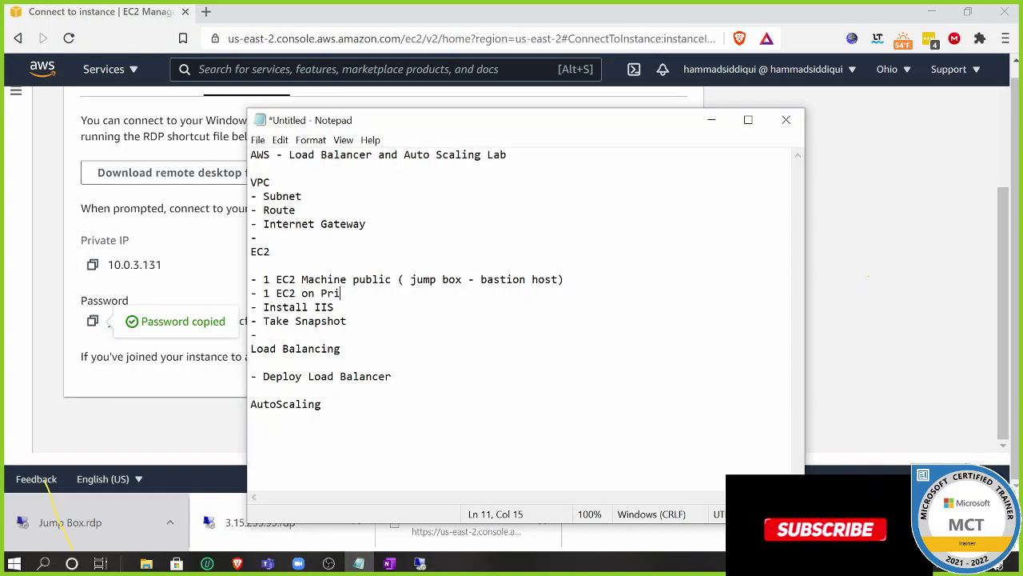
pyautogui.write('vate (')
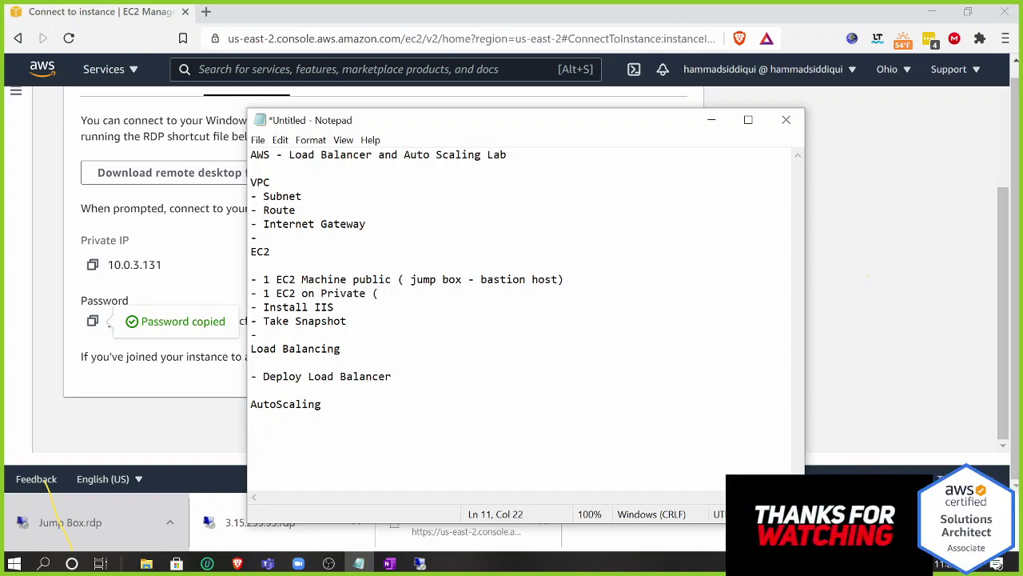
pyautogui.press('BackSpace')
pyautogui.press('BackSpace')
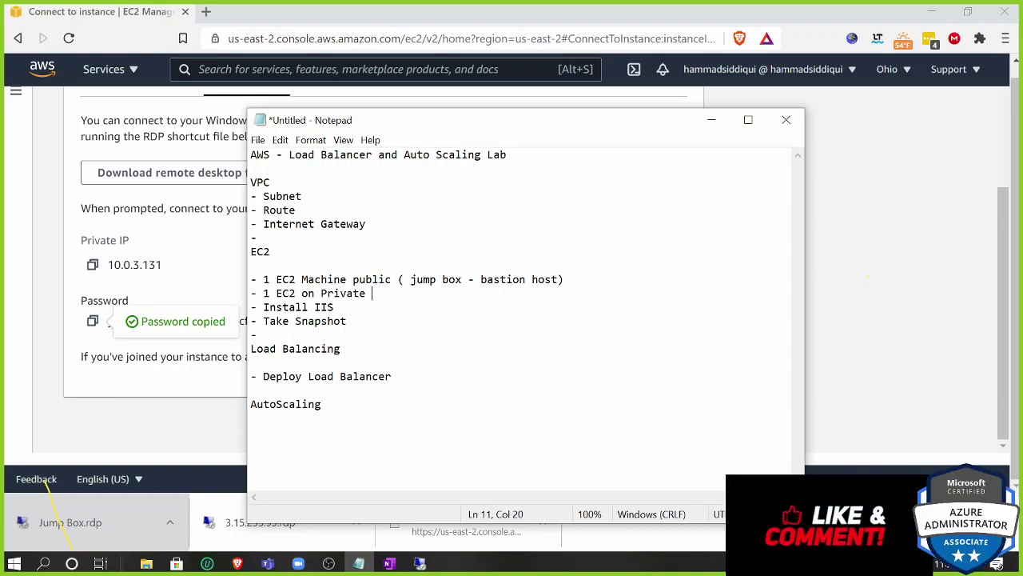
pyautogui.write('(IIS)')
pyautogui.hotkey('alt', 'Tab')
# Restore the nested 10.0.3.131 session, separate both connection bars, and answer Yes to network discoverability
pyautogui.click(420, 564)
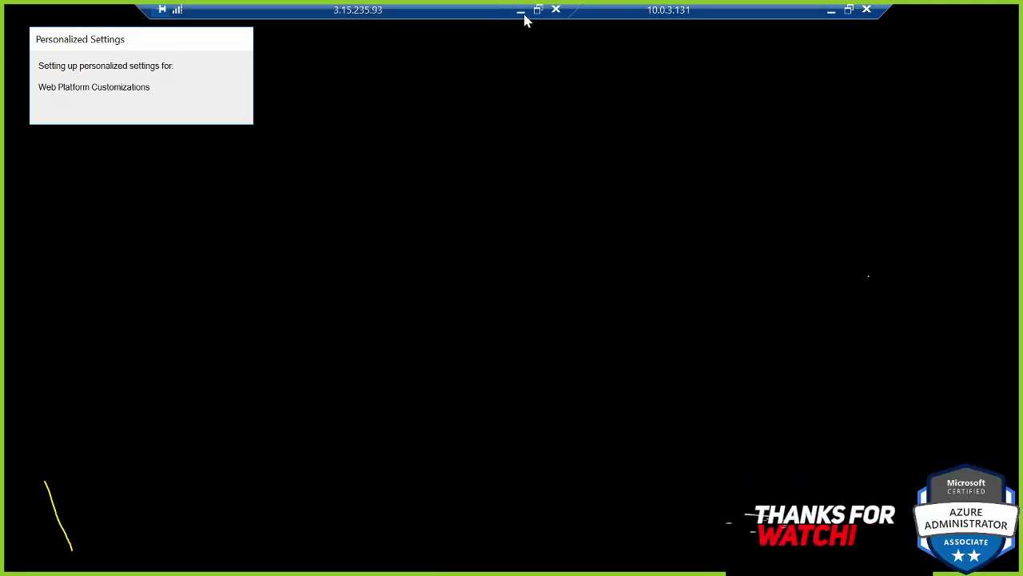
pyautogui.moveTo(174, 9); pyautogui.dragTo(277, 14)
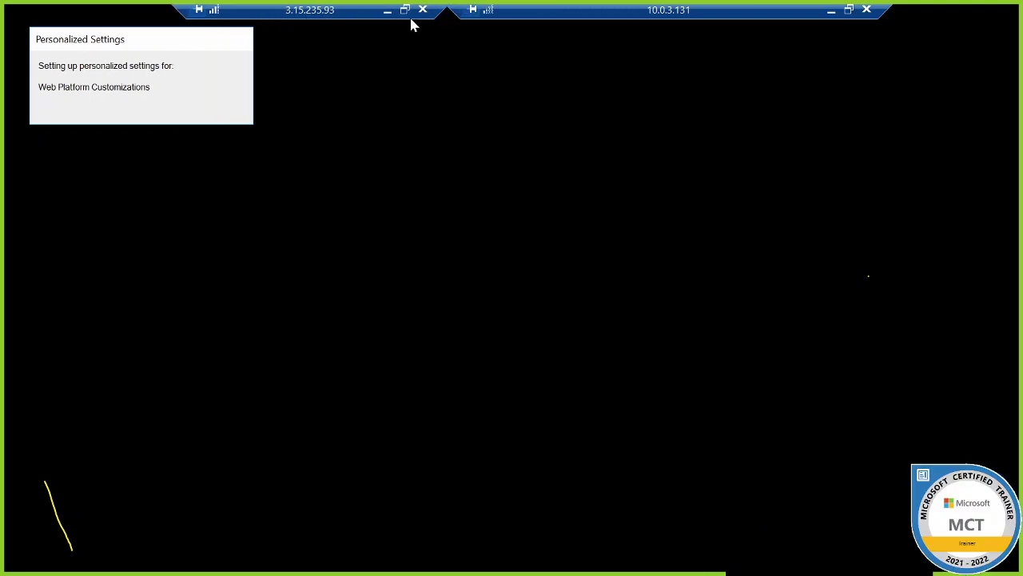
pyautogui.moveTo(877, 24); pyautogui.dragTo(607, 20)
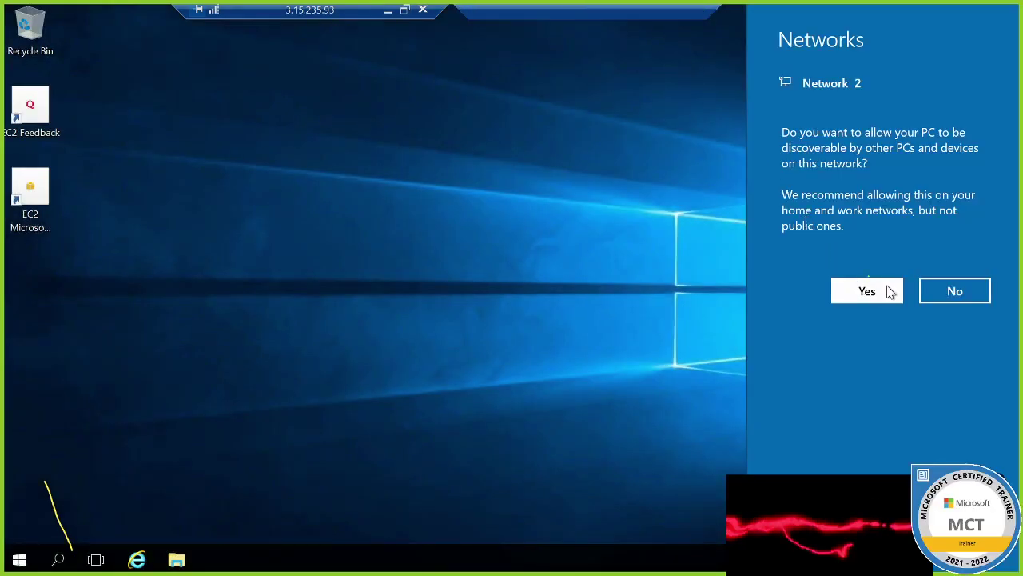
pyautogui.click(860, 291)
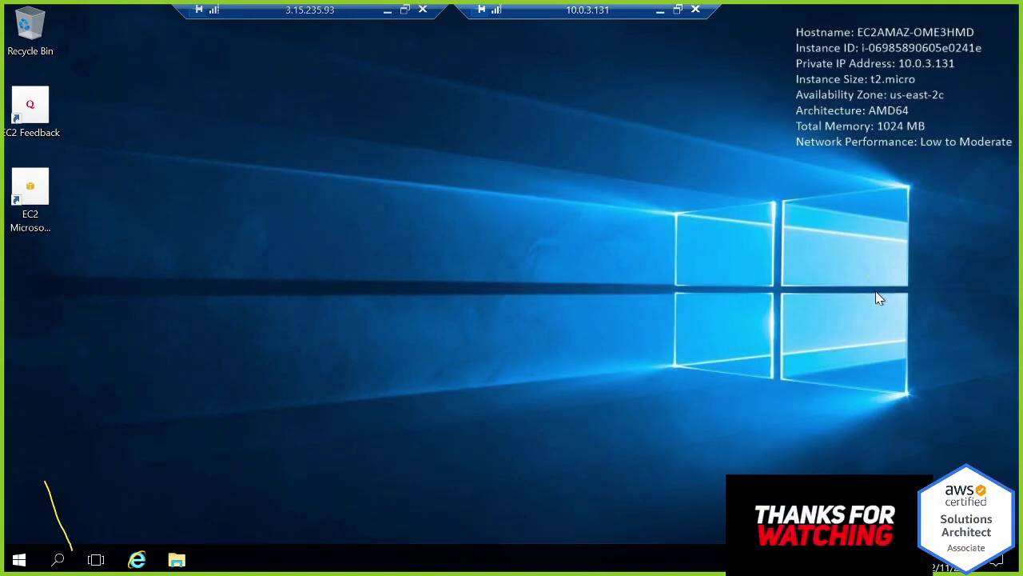
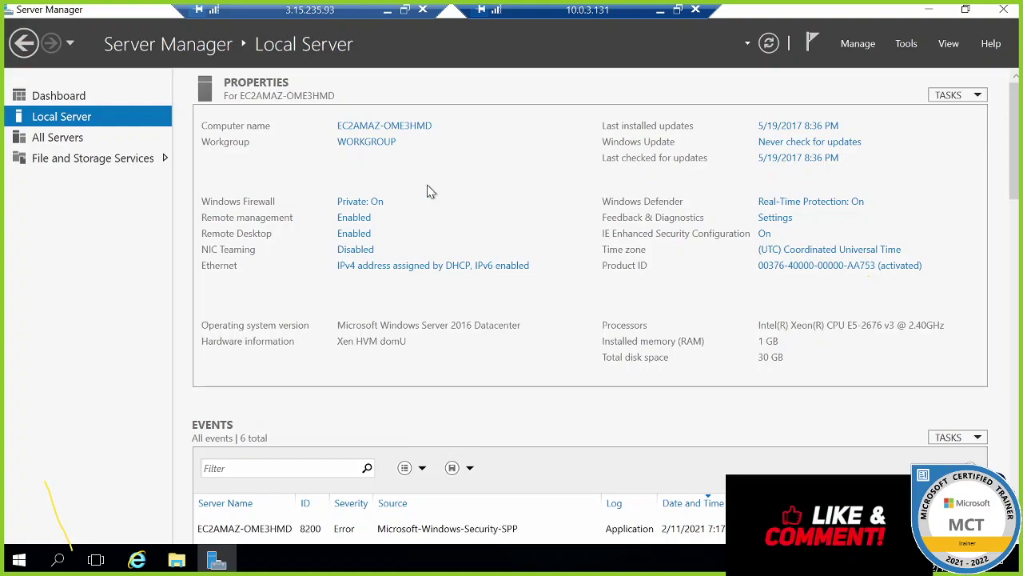
# Start the Add Roles and Features wizard as a role-based installation targeting this server
pyautogui.click(849, 45)
pyautogui.click(869, 65)
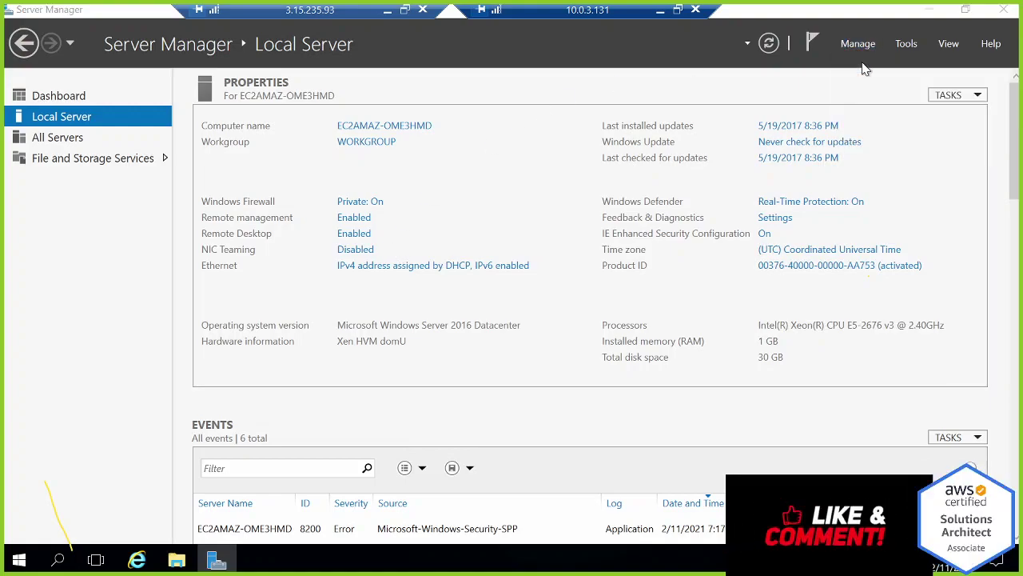
pyautogui.click(515, 512)
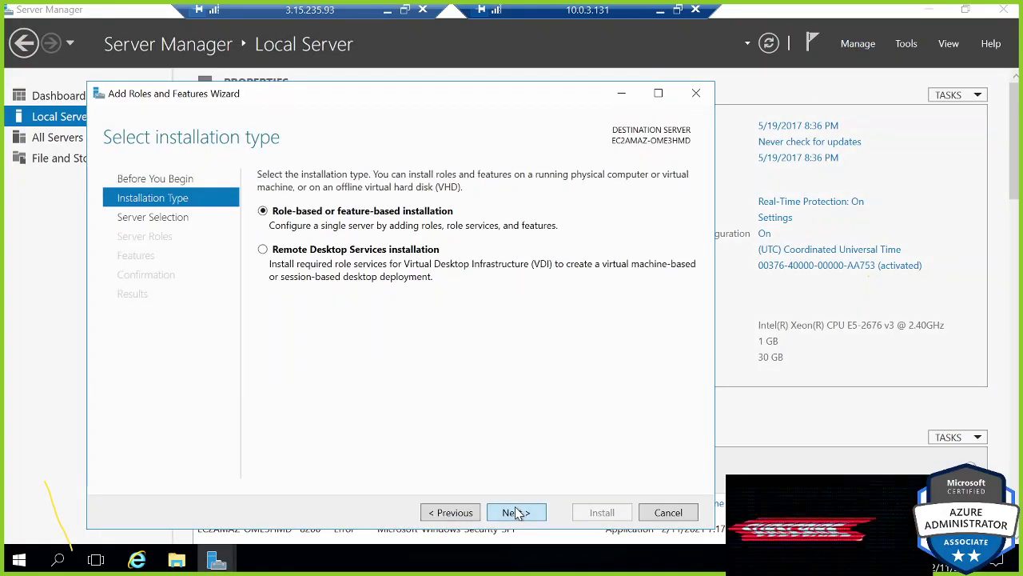
pyautogui.click(516, 513)
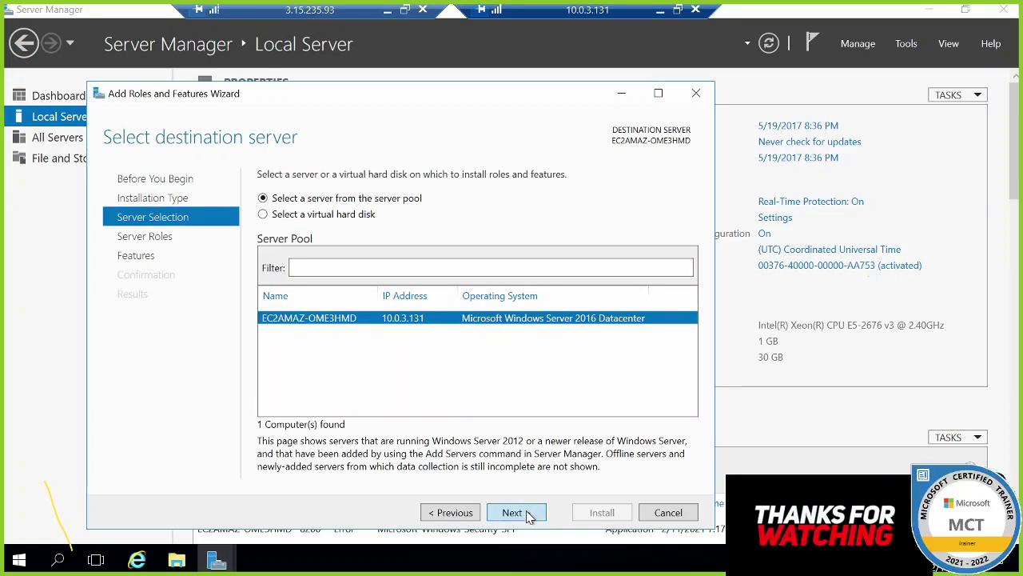
pyautogui.click(514, 512)
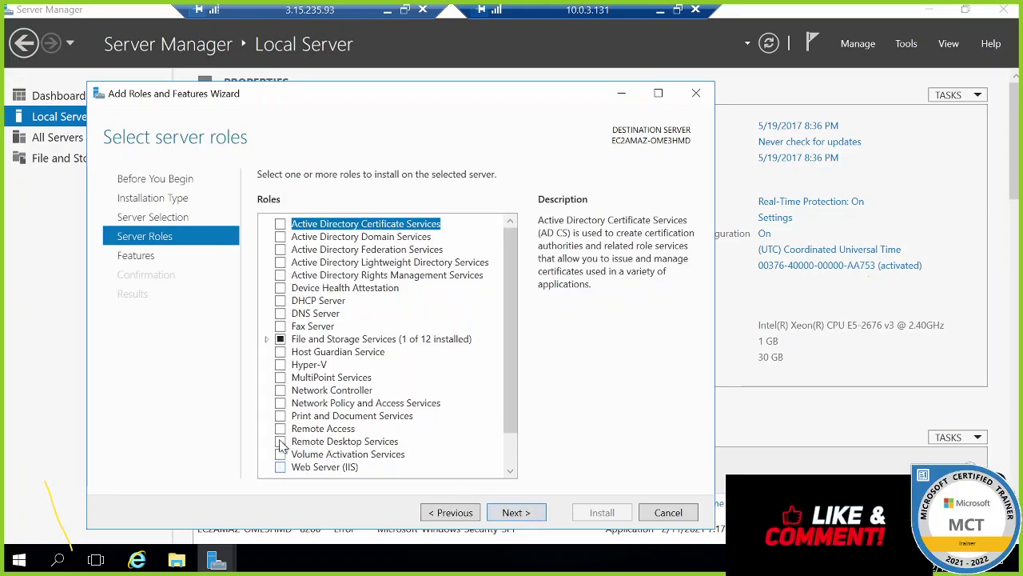
# Select Web Server (IIS) with its required features and default role services, reaching the confirmation page
pyautogui.scroll(-1, 280, 371)
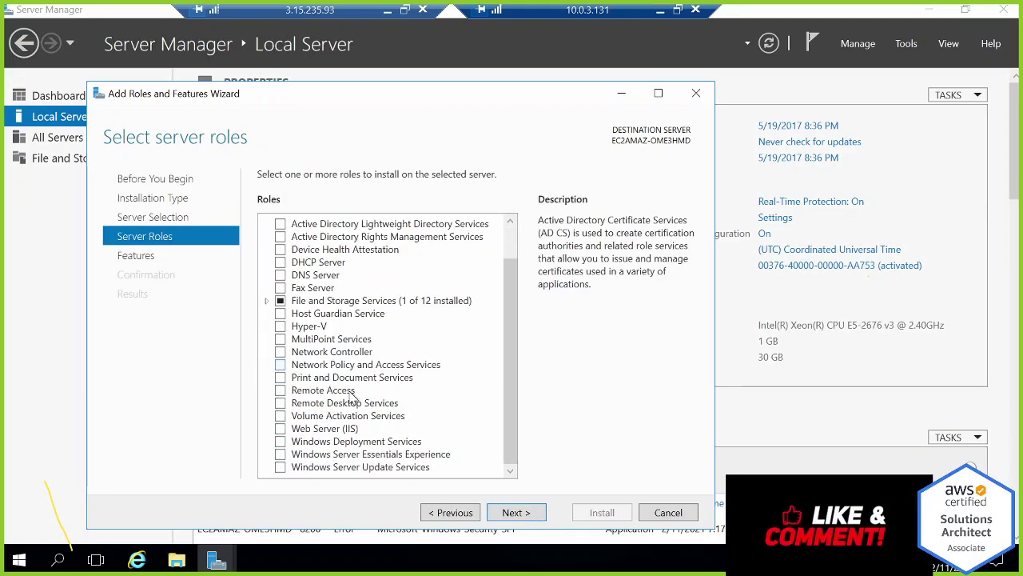
pyautogui.click(281, 428)
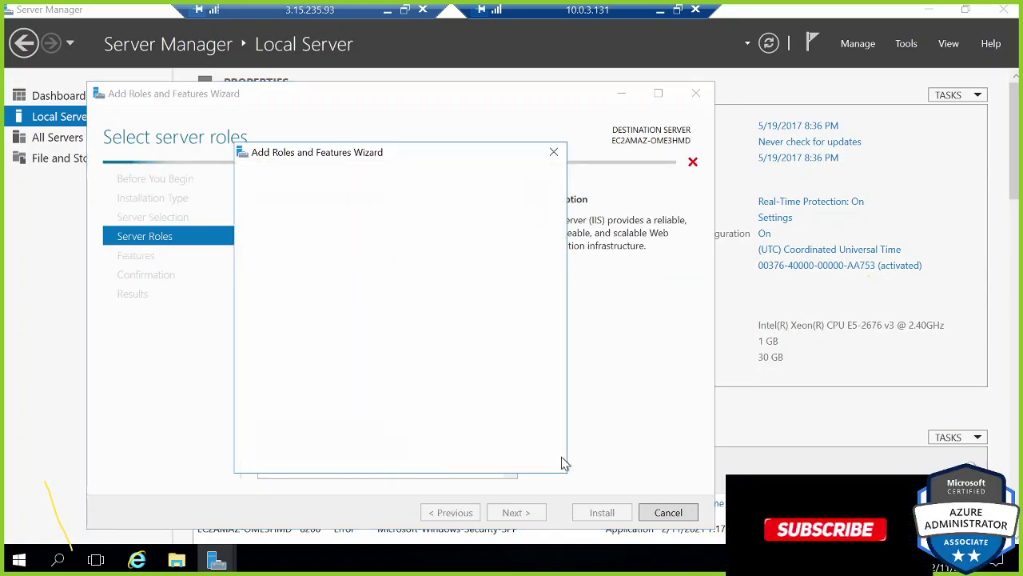
pyautogui.click(450, 439)
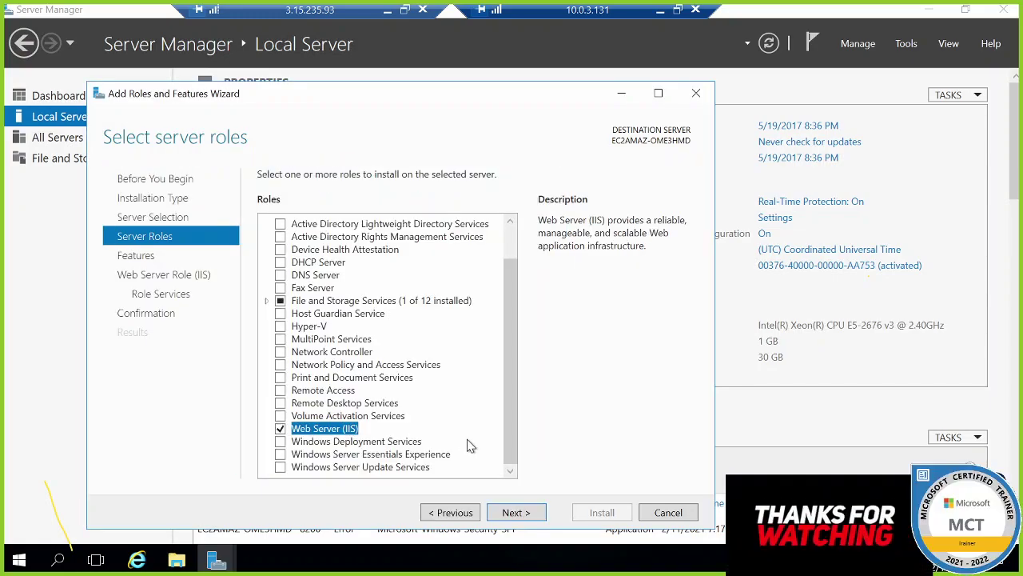
pyautogui.click(536, 512)
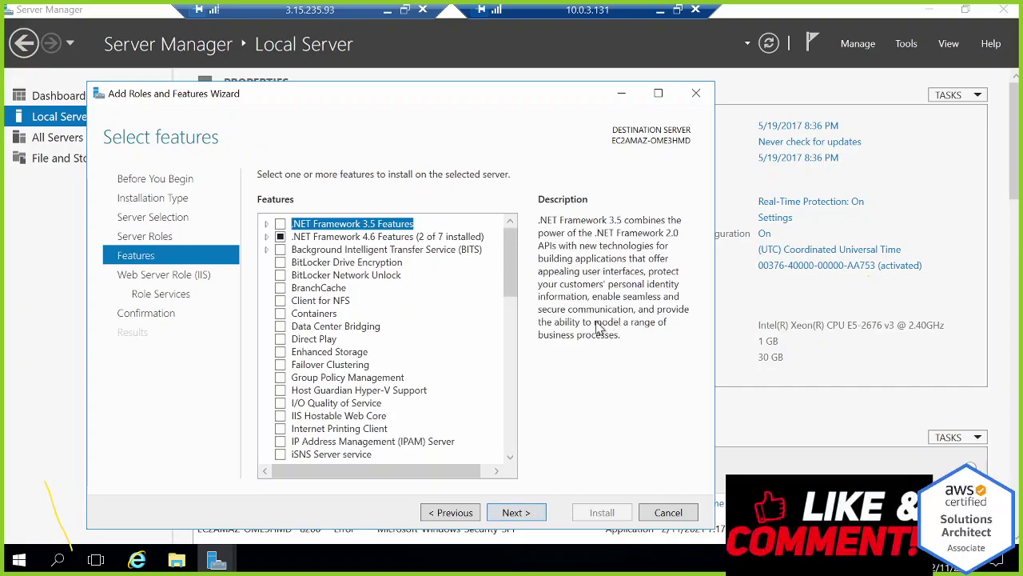
pyautogui.scroll(-6, 492, 332)
pyautogui.scroll(-5, 492, 339)
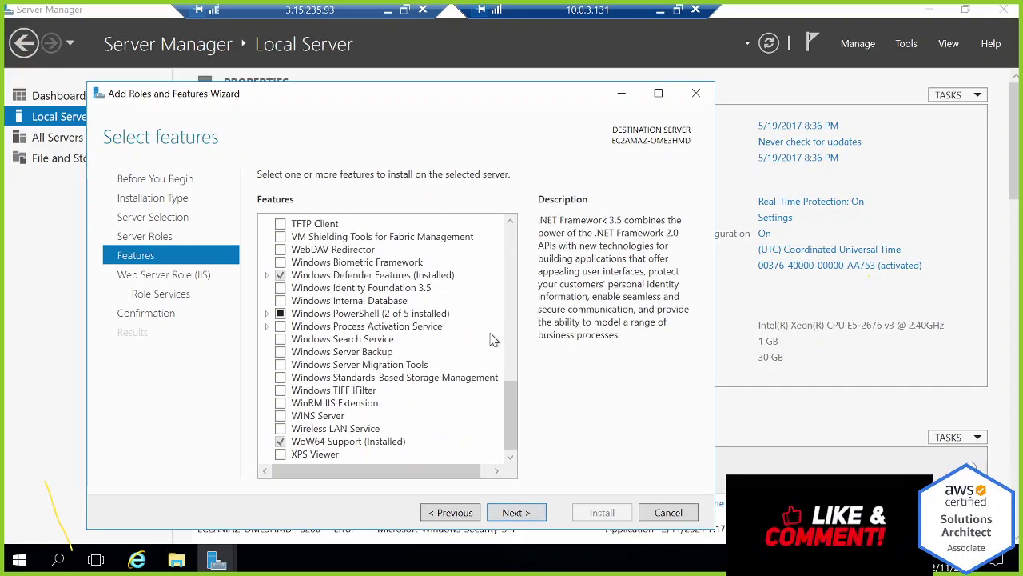
pyautogui.click(515, 512)
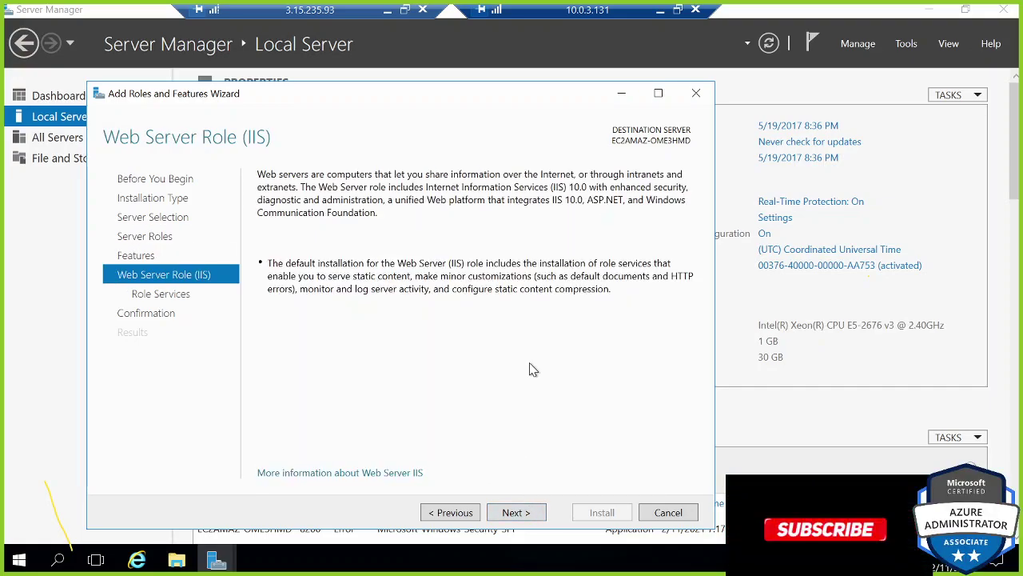
pyautogui.click(534, 512)
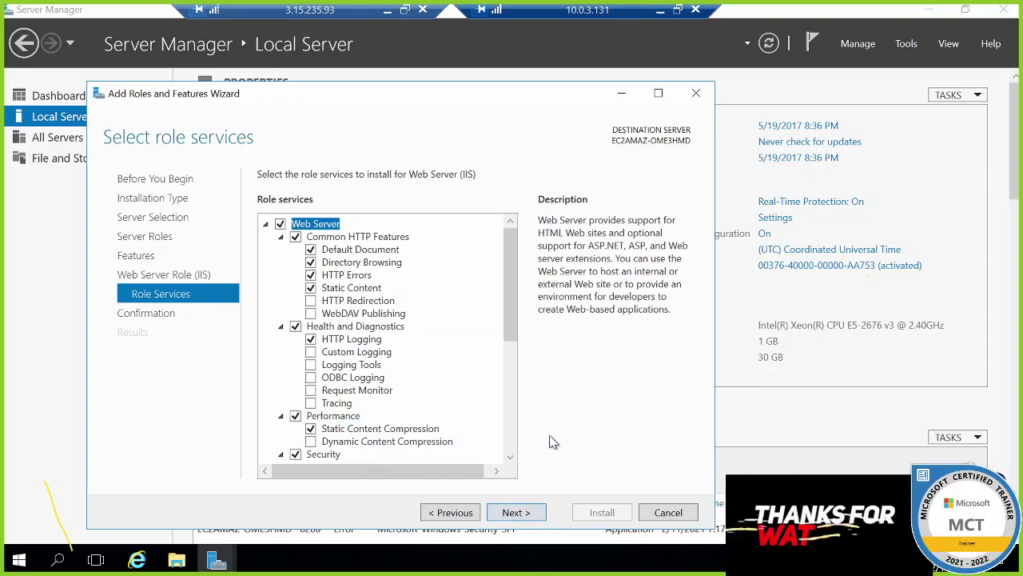
pyautogui.click(529, 513)
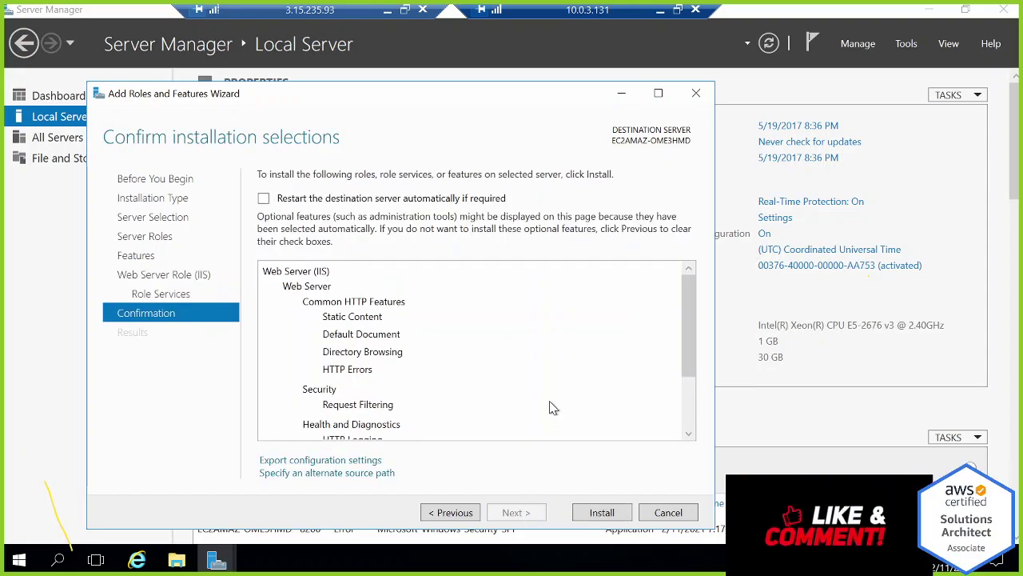
# Install the Web Server (IIS) role and close the wizard once installation succeeds
pyautogui.scroll(-3, 552, 408)
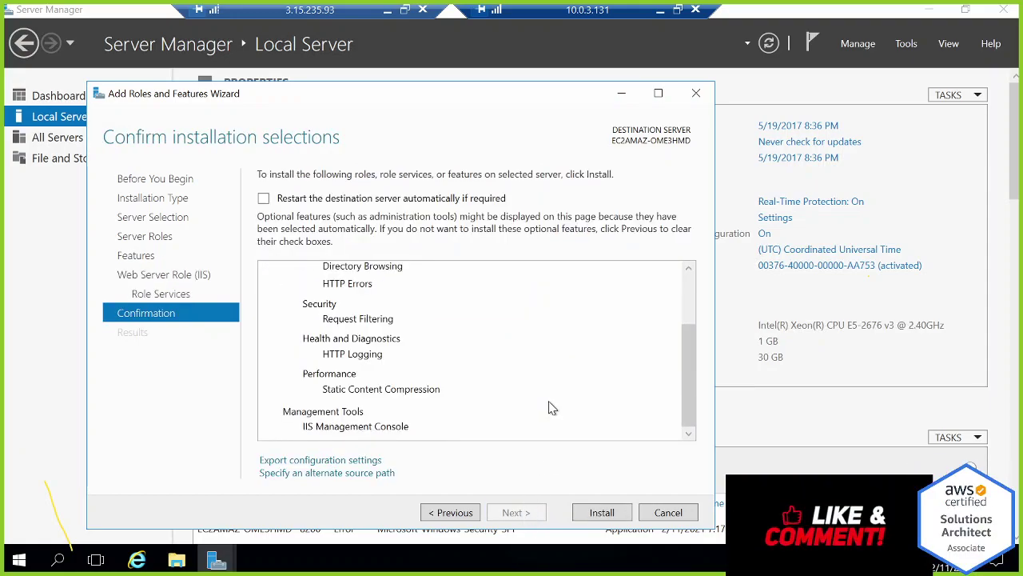
pyautogui.click(602, 511)
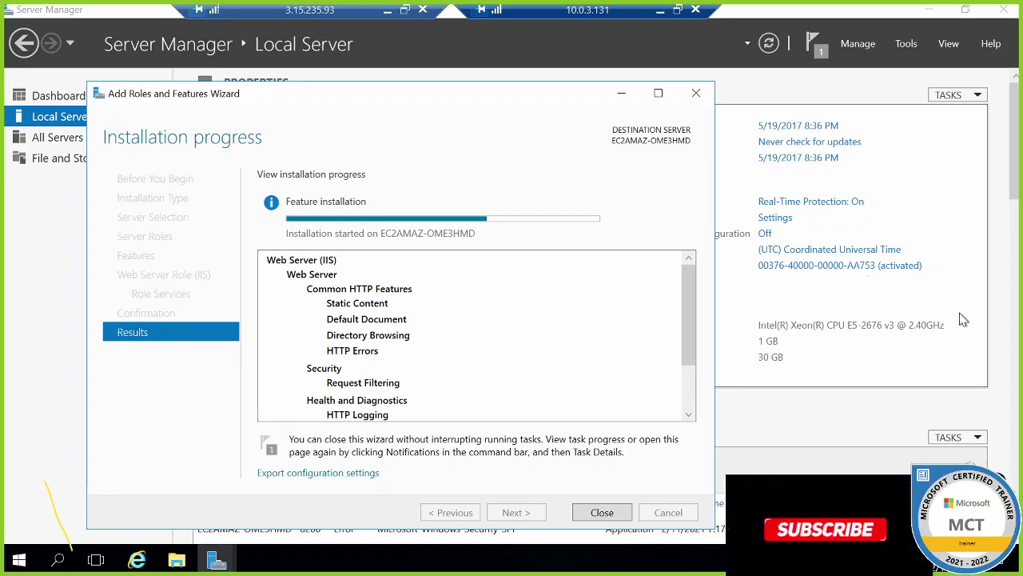
pyautogui.scroll(-2, 695, 400)
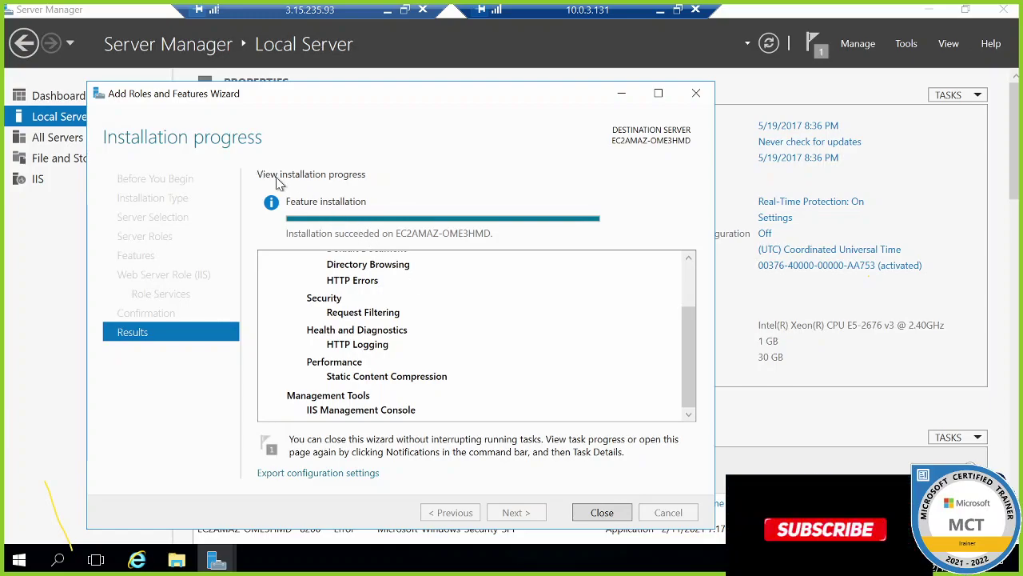
pyautogui.click(602, 512)
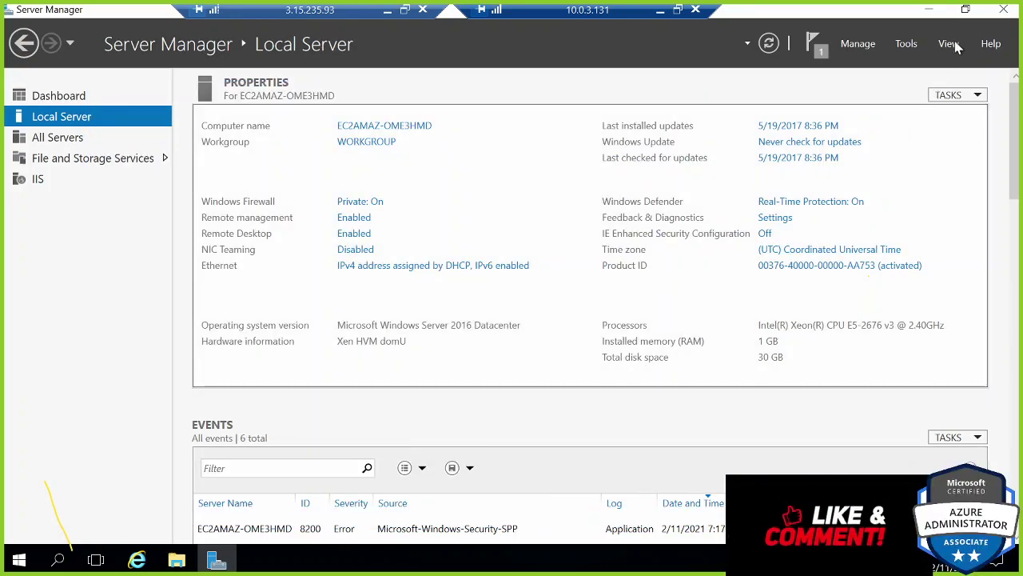
# Launch Internet Explorer maximized with recommended security settings and browse to 10.0.3.131
pyautogui.click(930, 10)
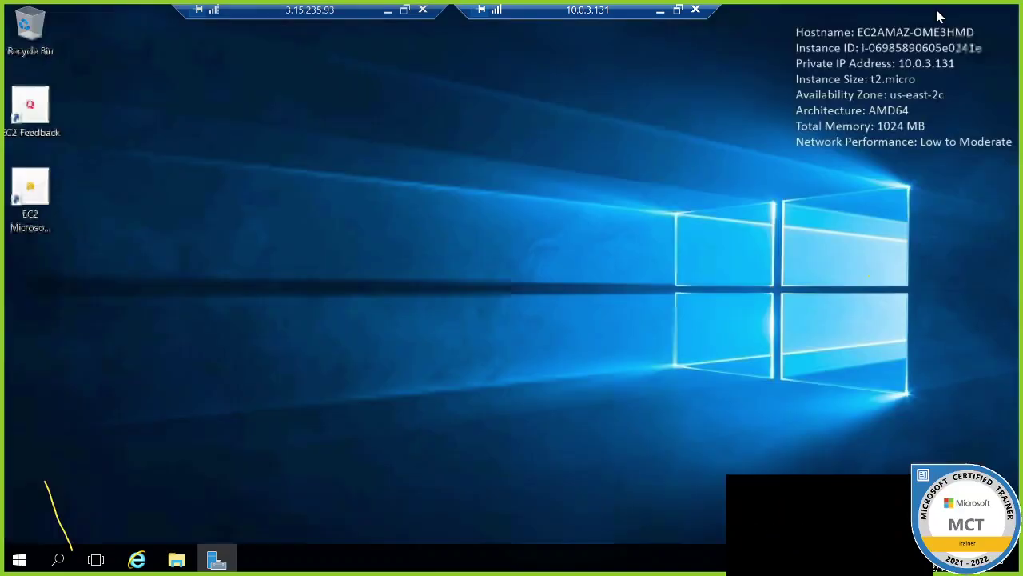
pyautogui.click(137, 560)
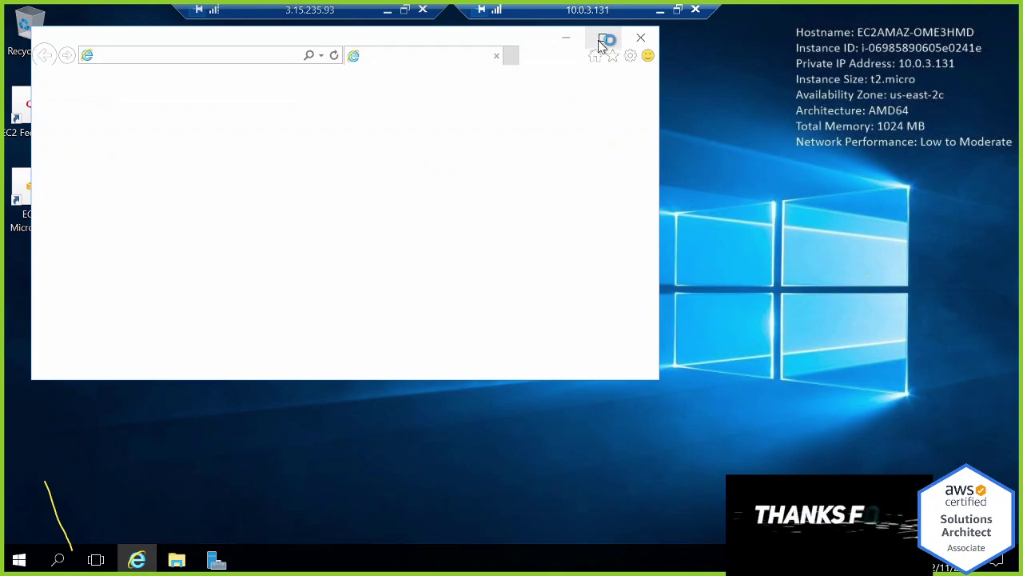
pyautogui.click(602, 37)
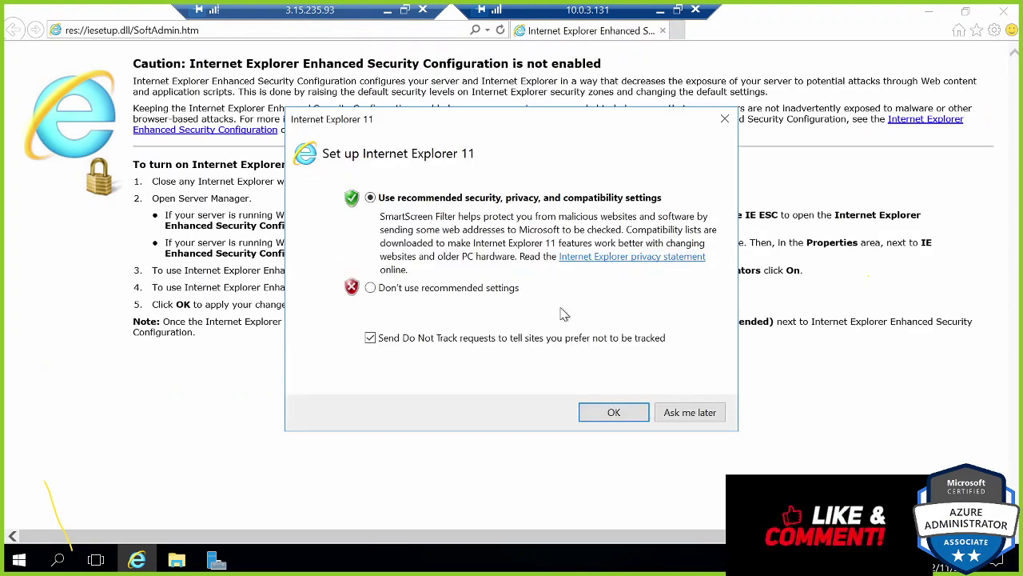
pyautogui.click(613, 412)
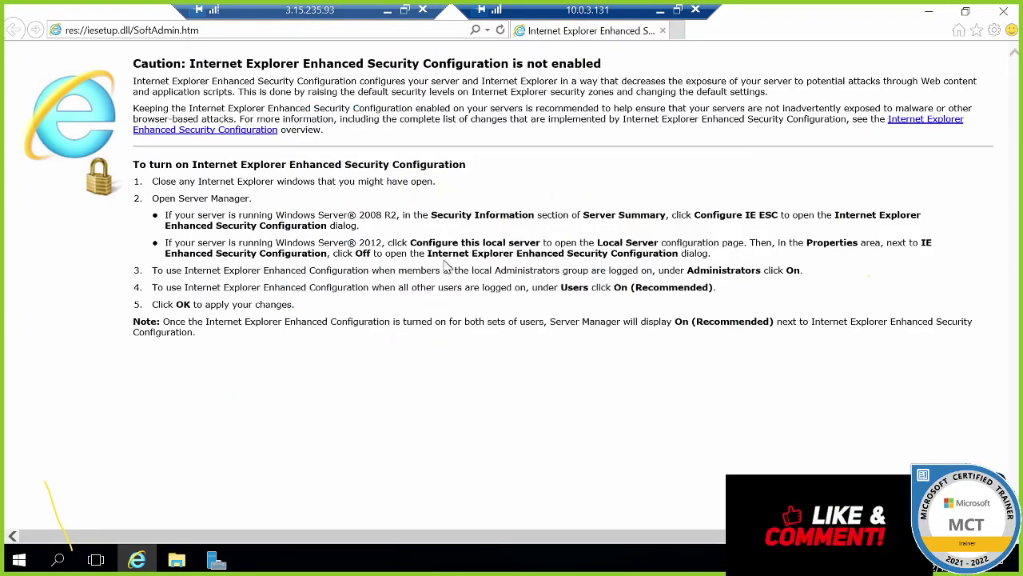
pyautogui.click(230, 32)
pyautogui.write('10.0.3.131')
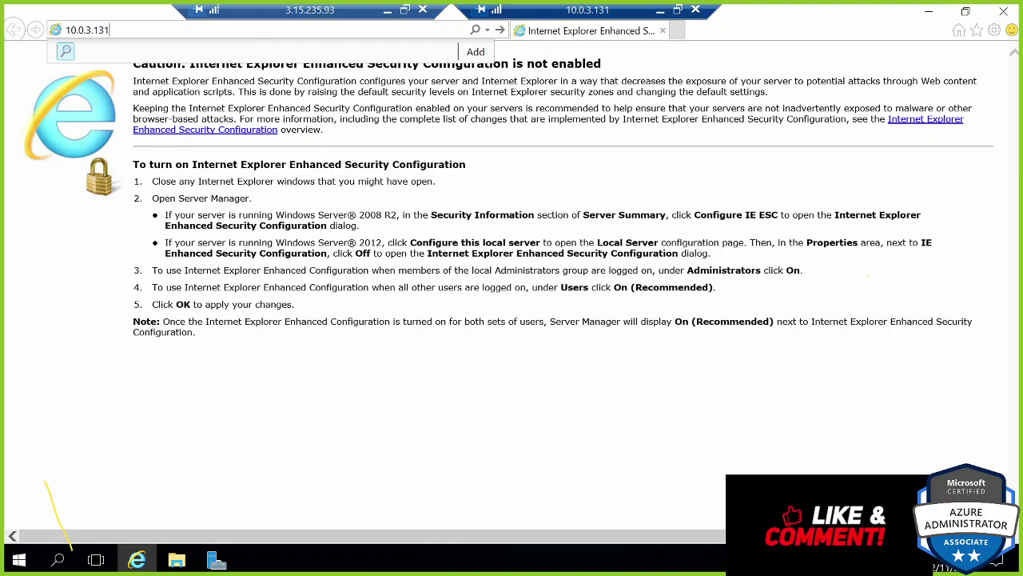
pyautogui.press('Return')
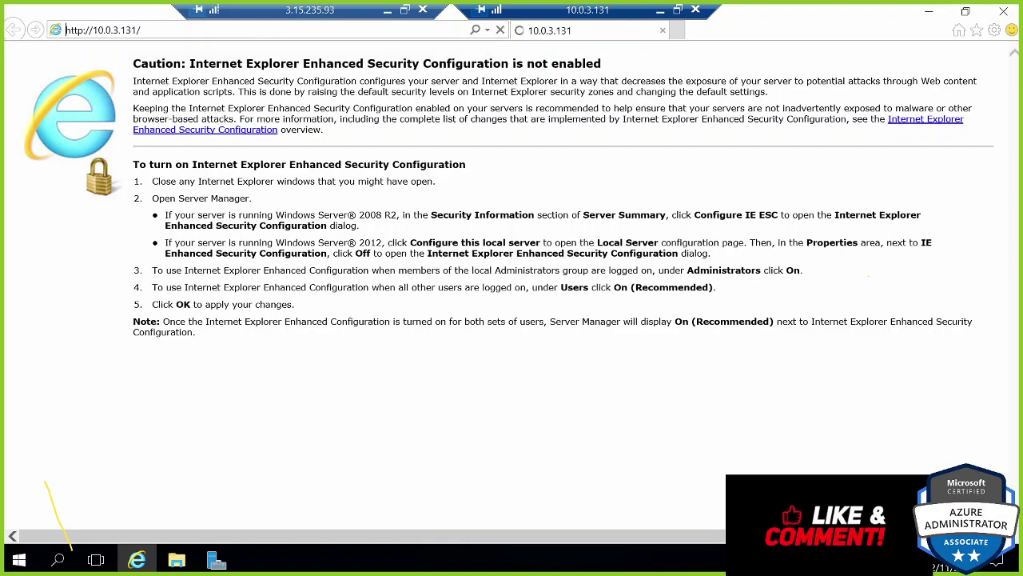
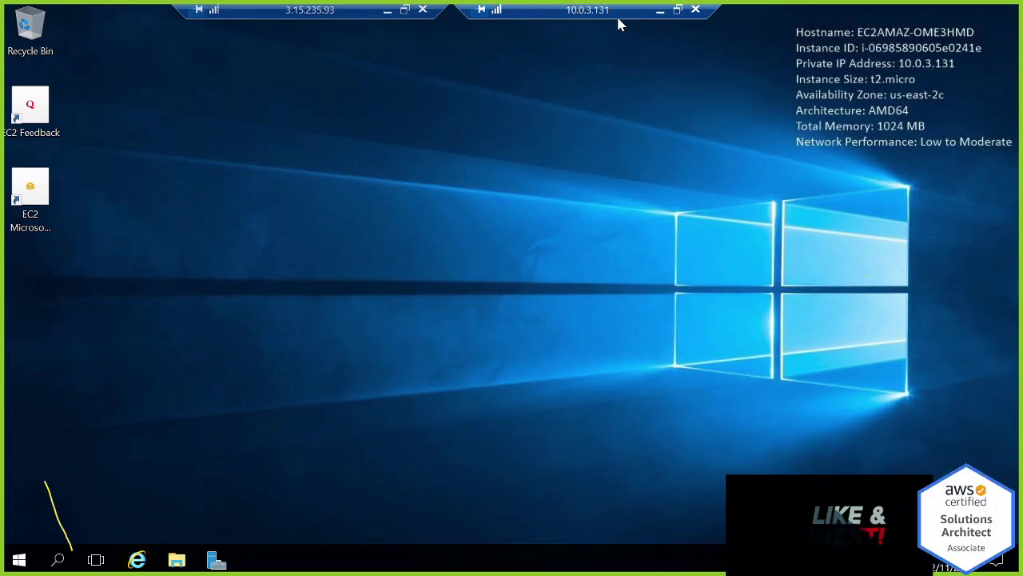
# Minimize the Jump Box and 10.0.3.131 remote sessions to reveal the browser's Connect to instance page
pyautogui.click(387, 11)
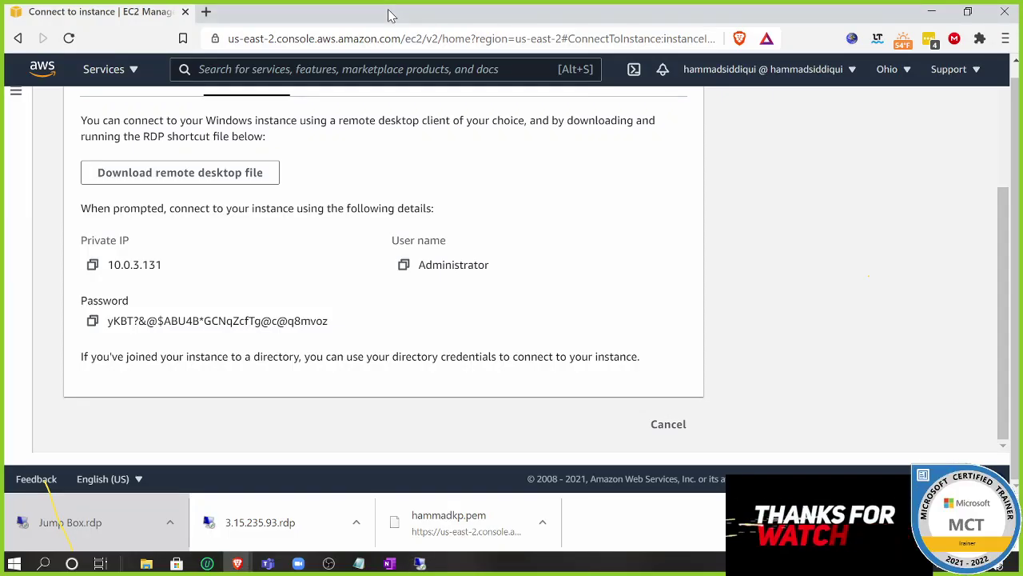
pyautogui.click(420, 564)
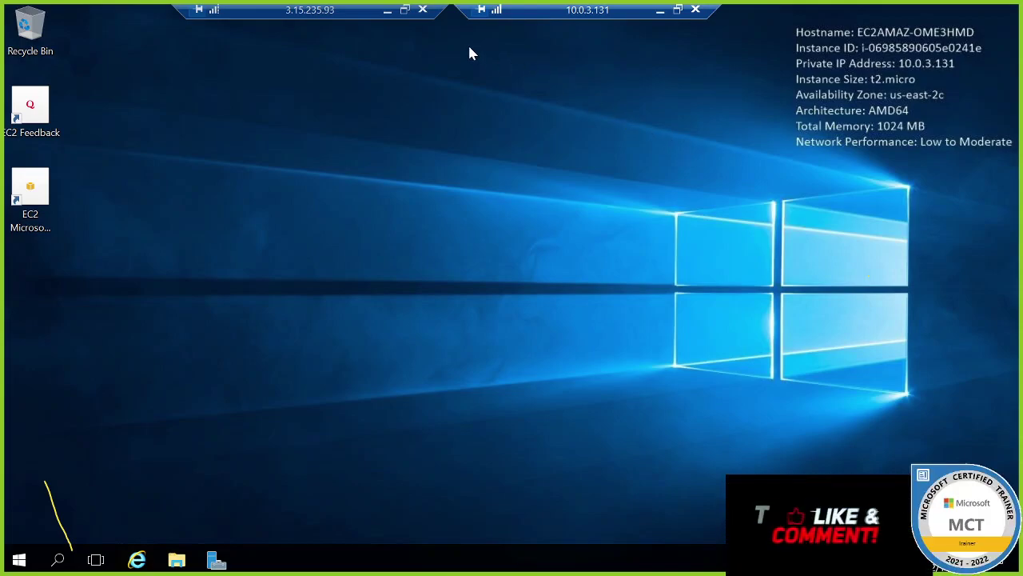
pyautogui.click(393, 12)
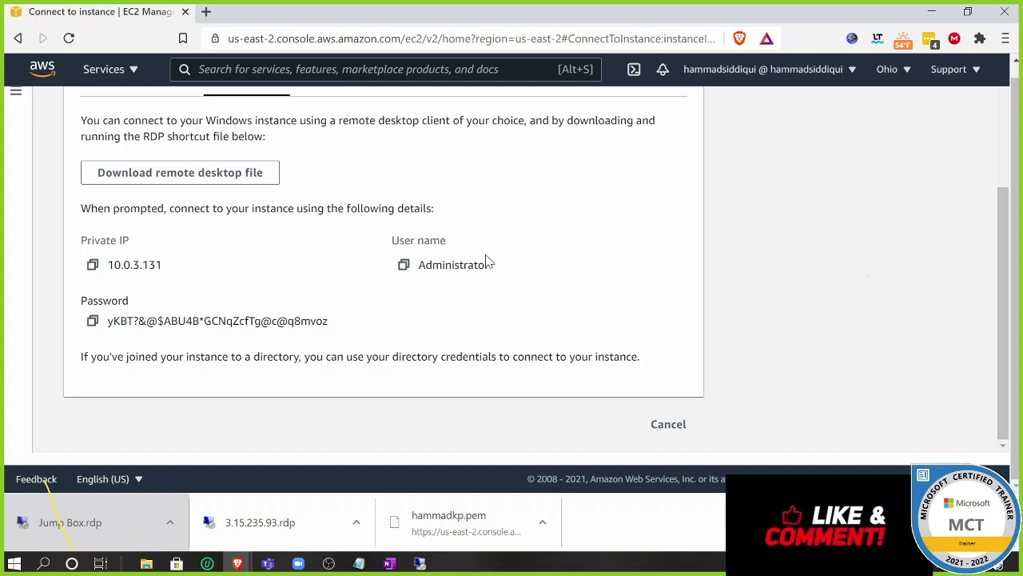
pyautogui.click(419, 563)
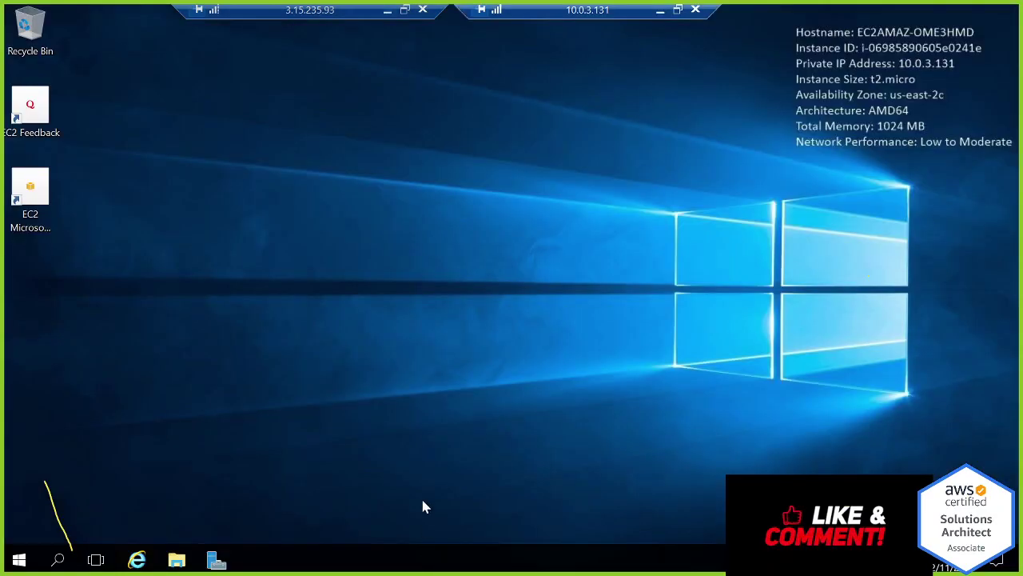
pyautogui.click(404, 10)
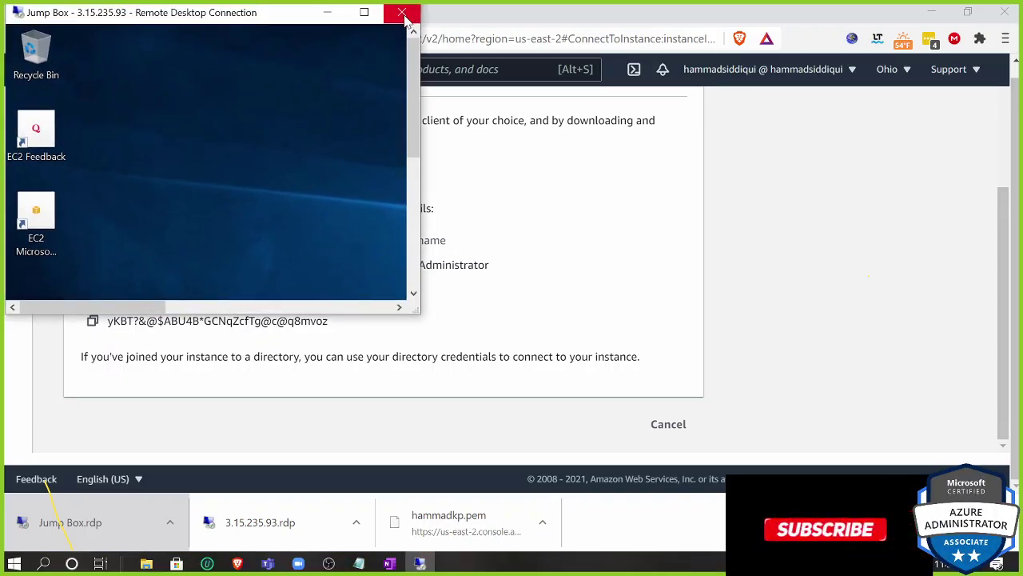
pyautogui.click(364, 13)
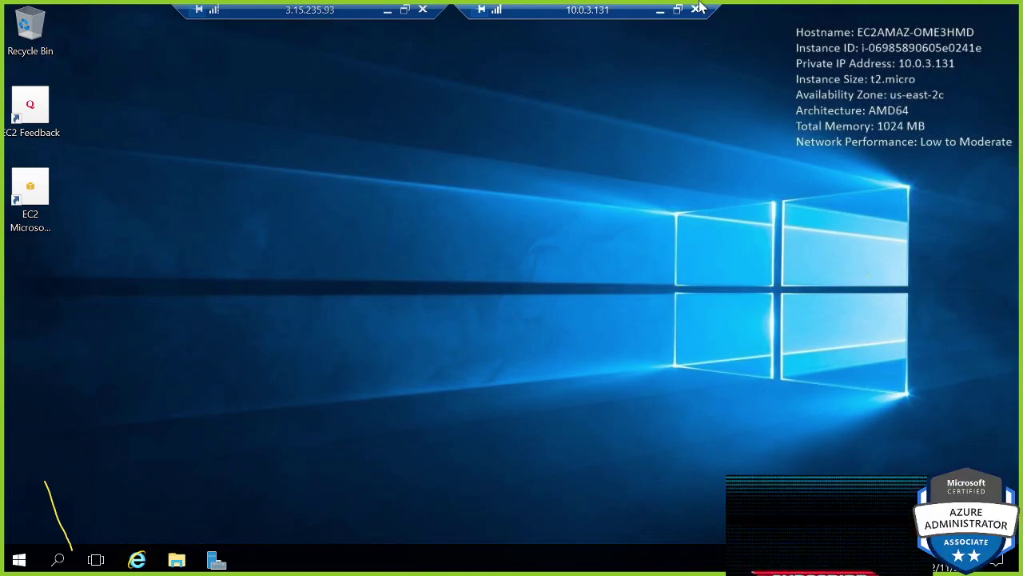
pyautogui.click(388, 9)
# Show only the Jump Box details in the Instances list and select its public IPv4 3.15.235.93
pyautogui.scroll(2, 272, 95)
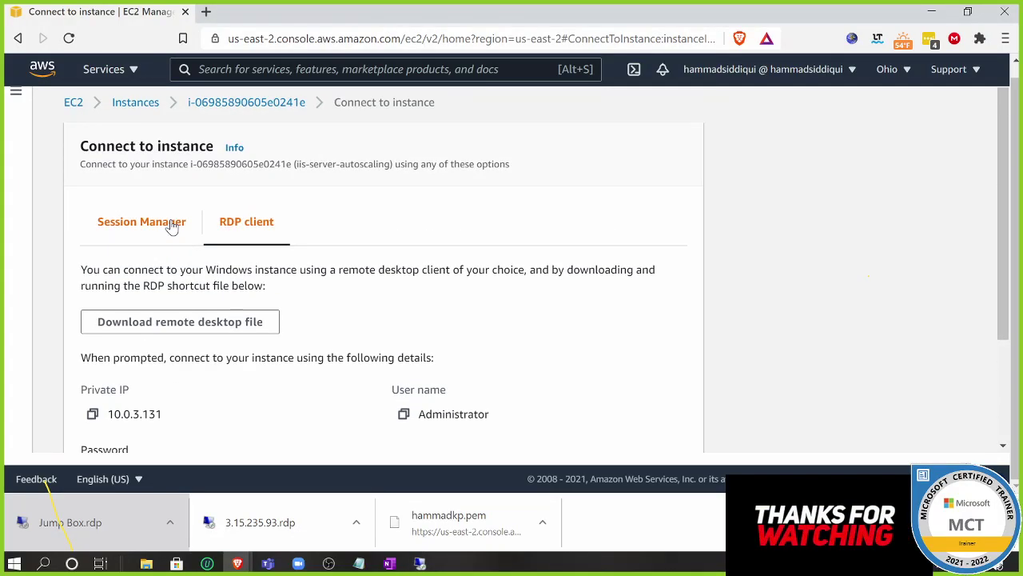
pyautogui.click(135, 102)
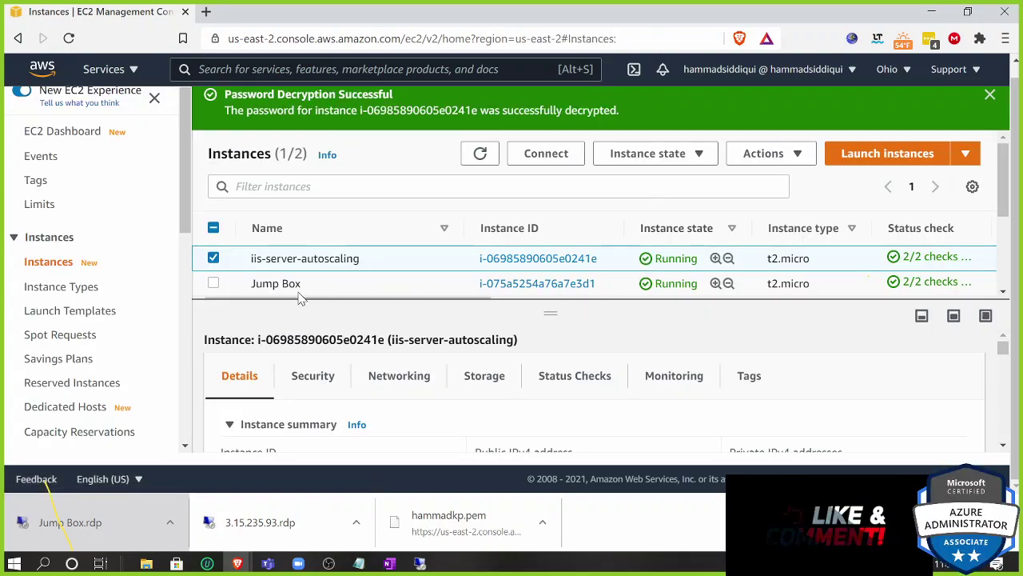
pyautogui.click(213, 283)
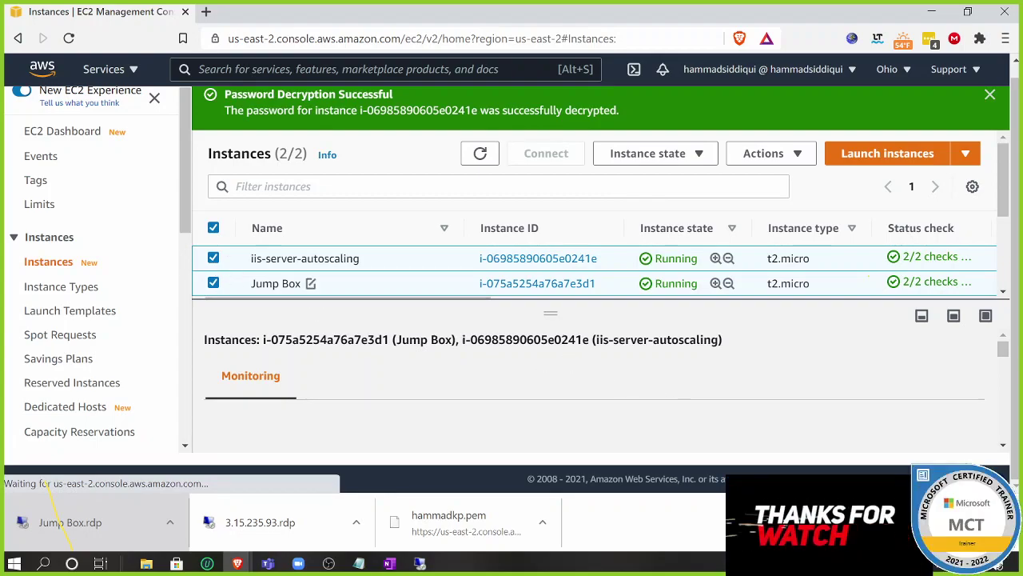
pyautogui.click(213, 257)
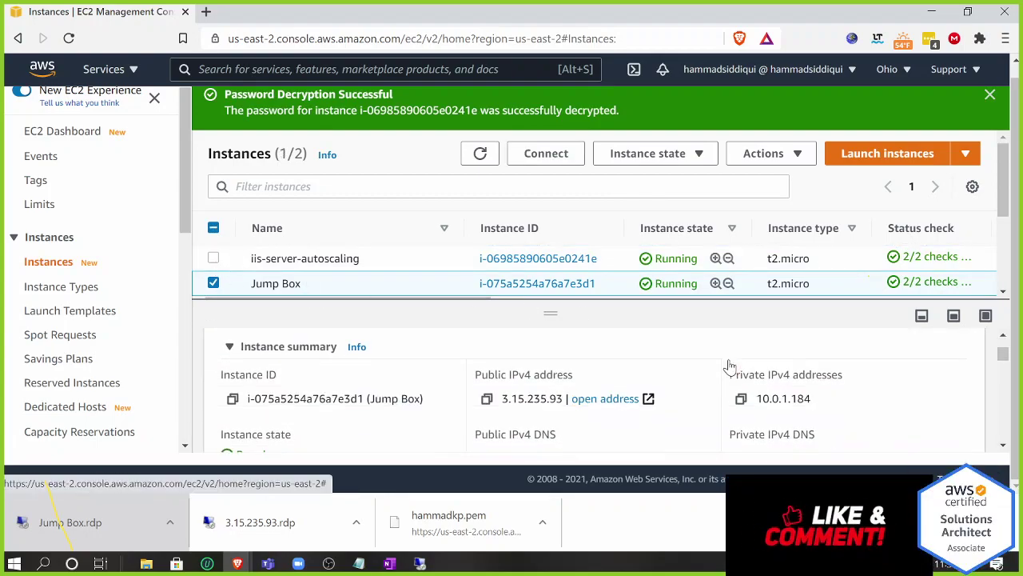
pyautogui.moveTo(502, 397); pyautogui.dragTo(564, 396)
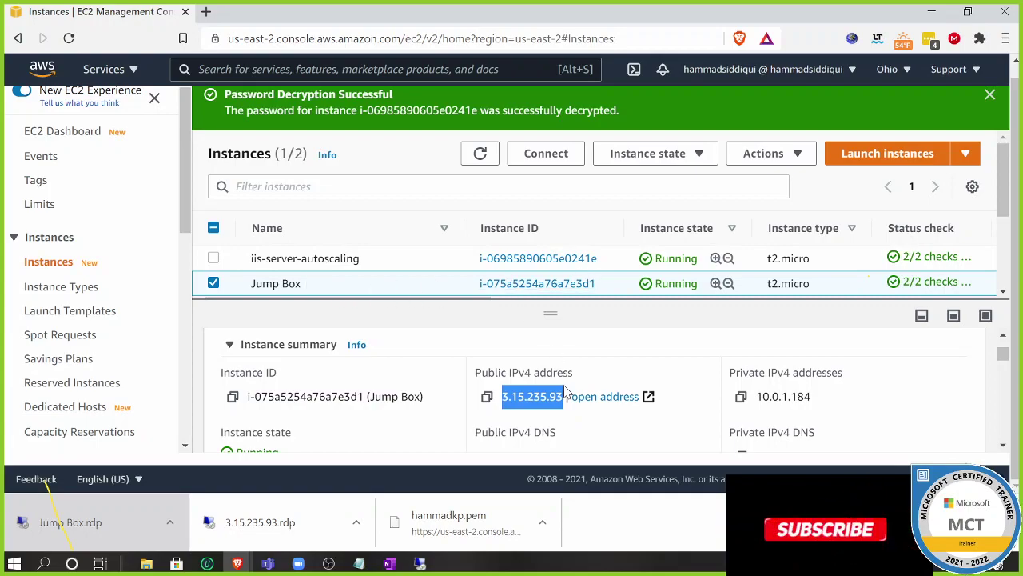
pyautogui.click(214, 283)
# Select iis-server-autoscaling and highlight its private IPv4 address 10.0.3.131
pyautogui.click(214, 258)
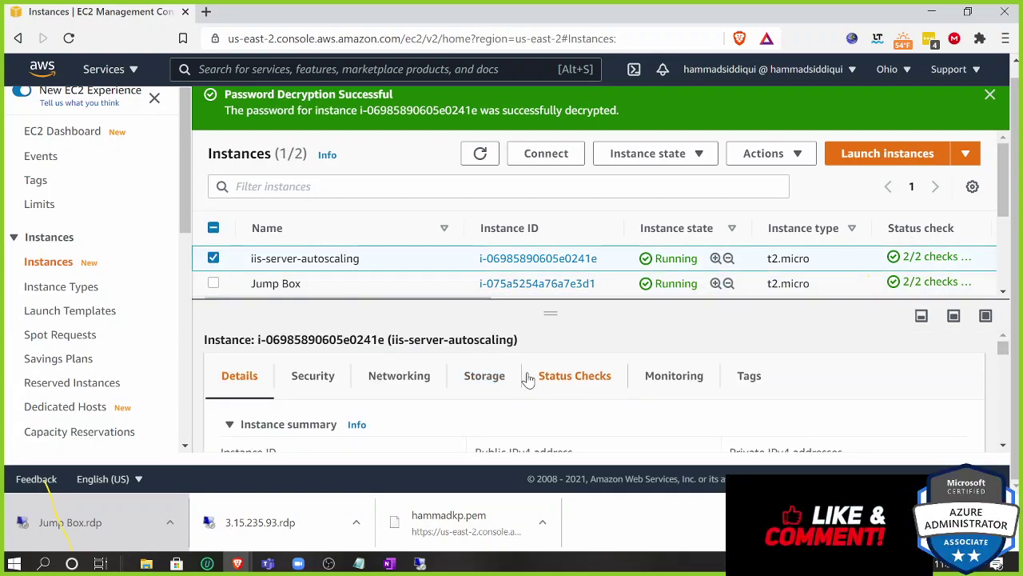
pyautogui.scroll(-2, 527, 379)
pyautogui.moveTo(761, 396); pyautogui.dragTo(835, 400)
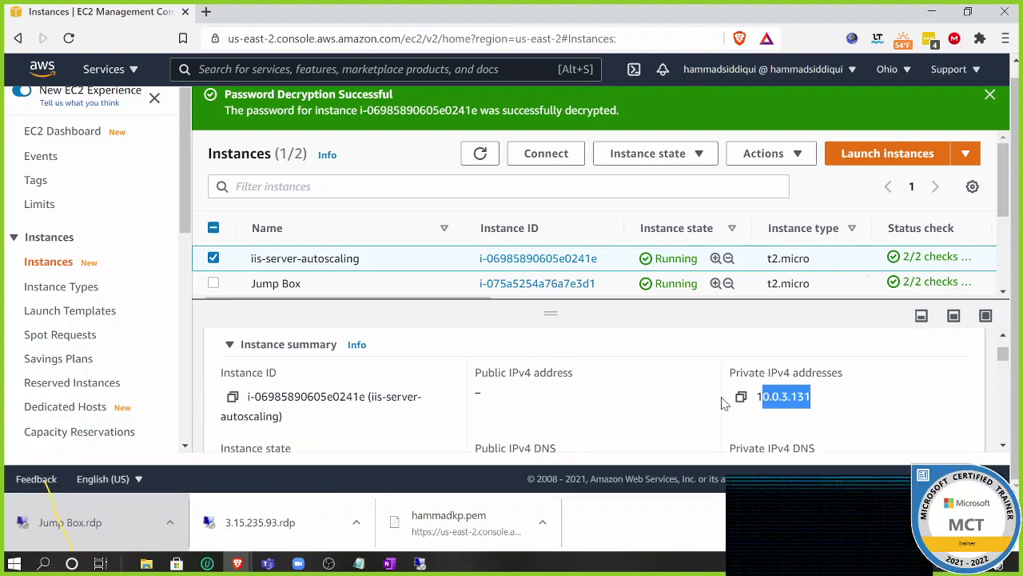
# Restore the 10.0.3.131 remote session into a window, then hide the Jump Box session to return to the console
pyautogui.click(419, 564)
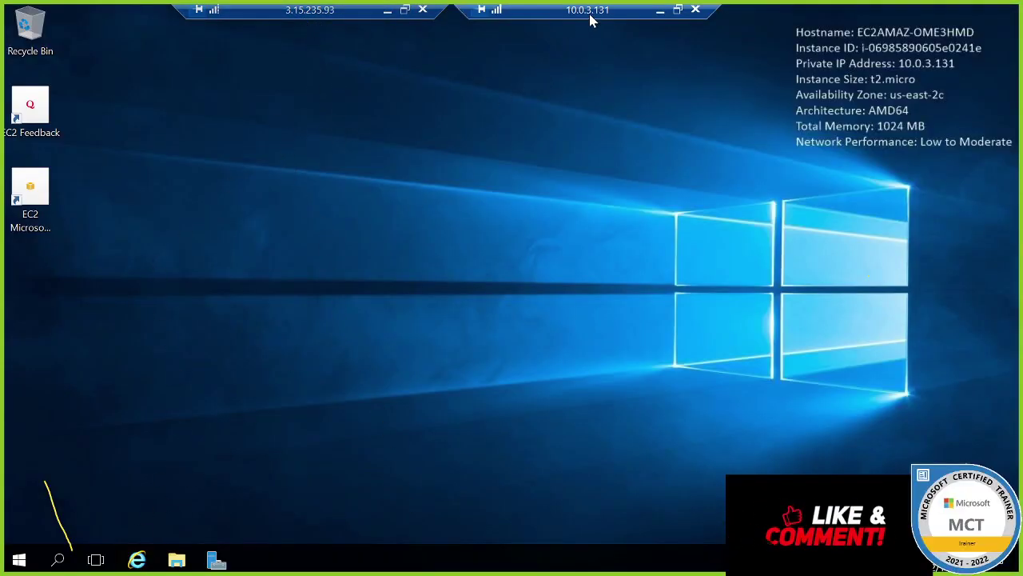
pyautogui.click(677, 12)
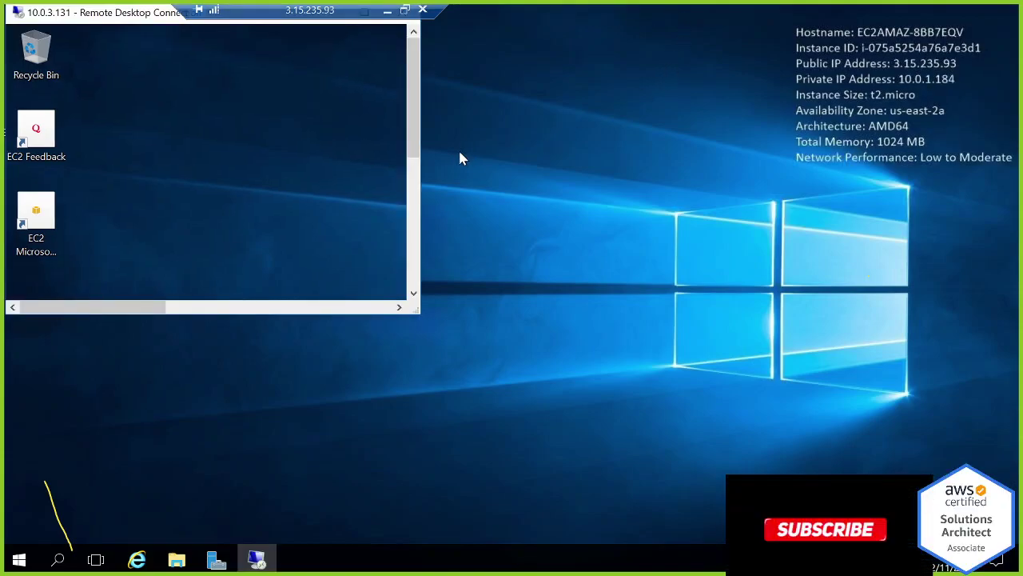
pyautogui.click(387, 10)
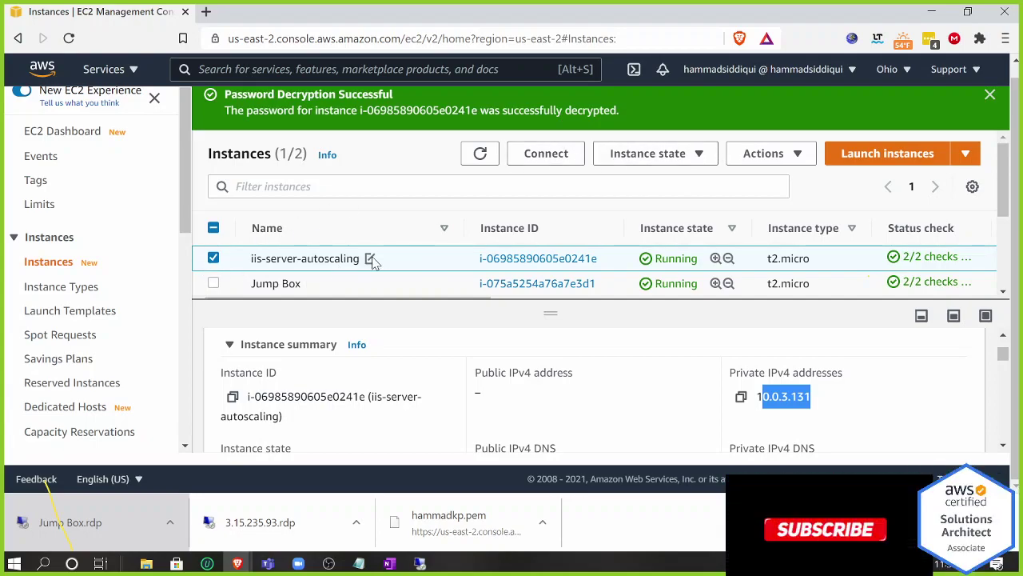
pyautogui.click(369, 260)
# Append '-private' to the instance name and save it as iis-server-autoscaling-private
pyautogui.click(528, 287)
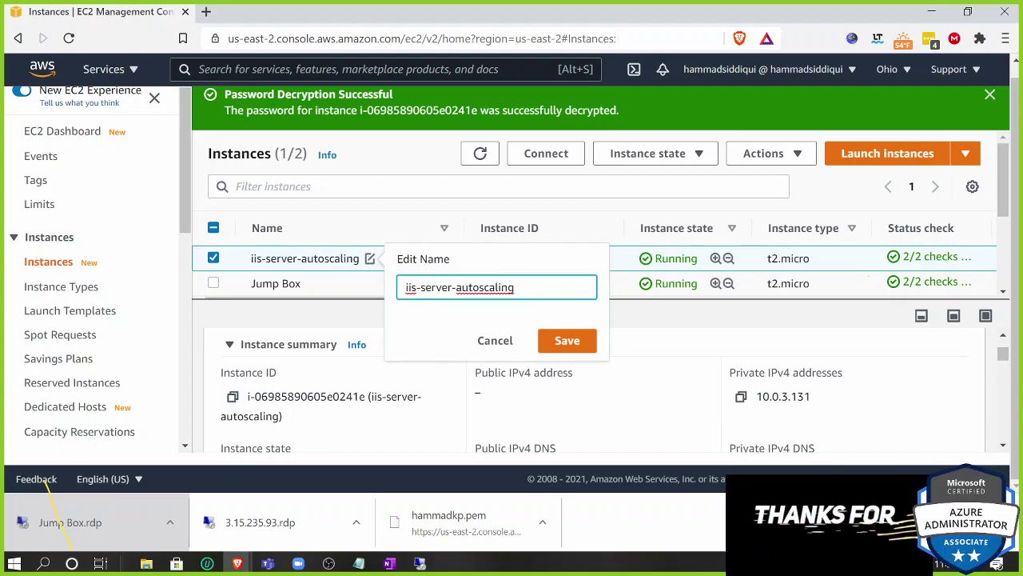
pyautogui.write('-private')
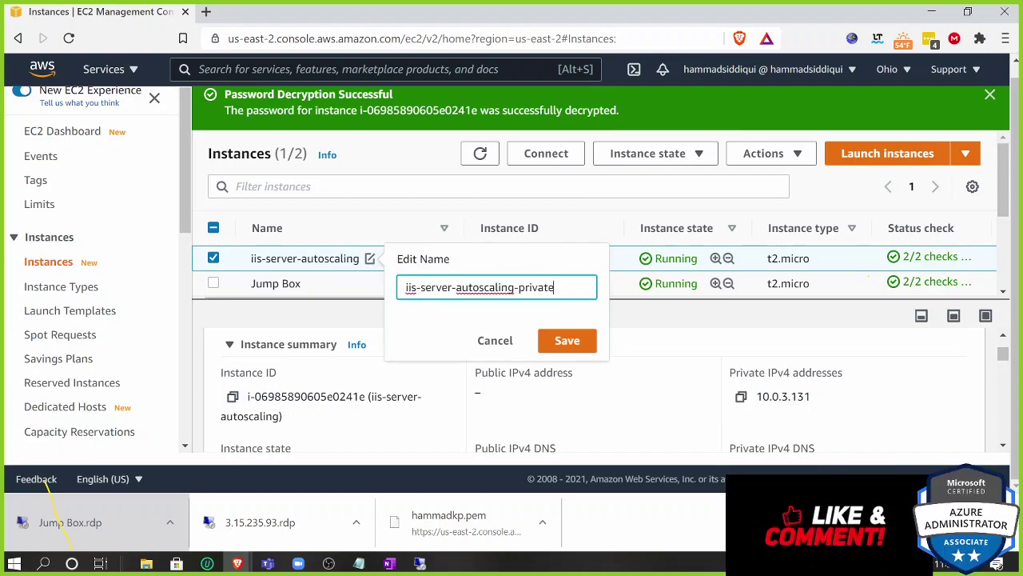
pyautogui.click(582, 340)
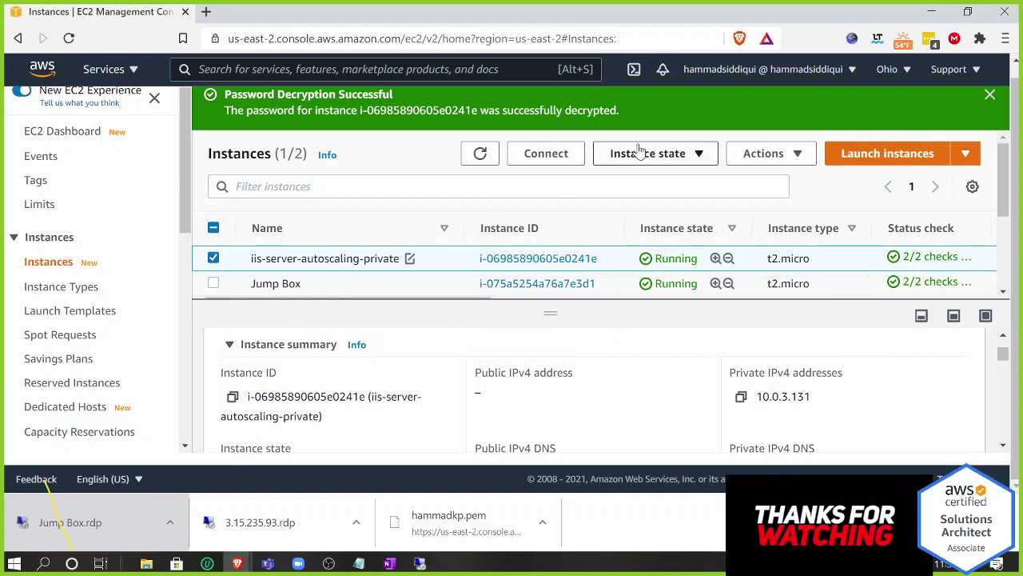
pyautogui.click(676, 160)
# Stop the iis-server-autoscaling-private instance and refresh the list to confirm it stopped
pyautogui.click(663, 181)
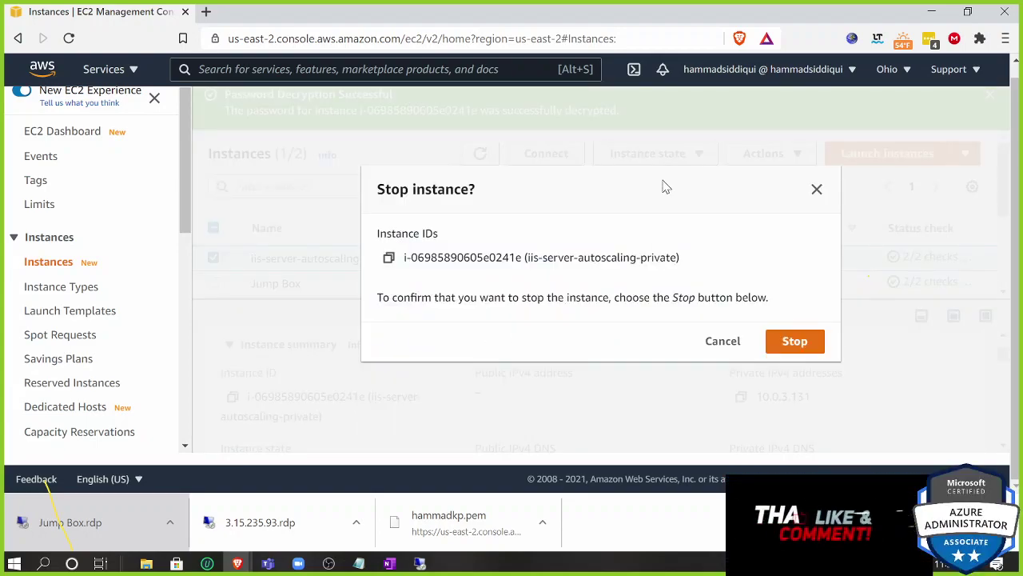
pyautogui.click(793, 341)
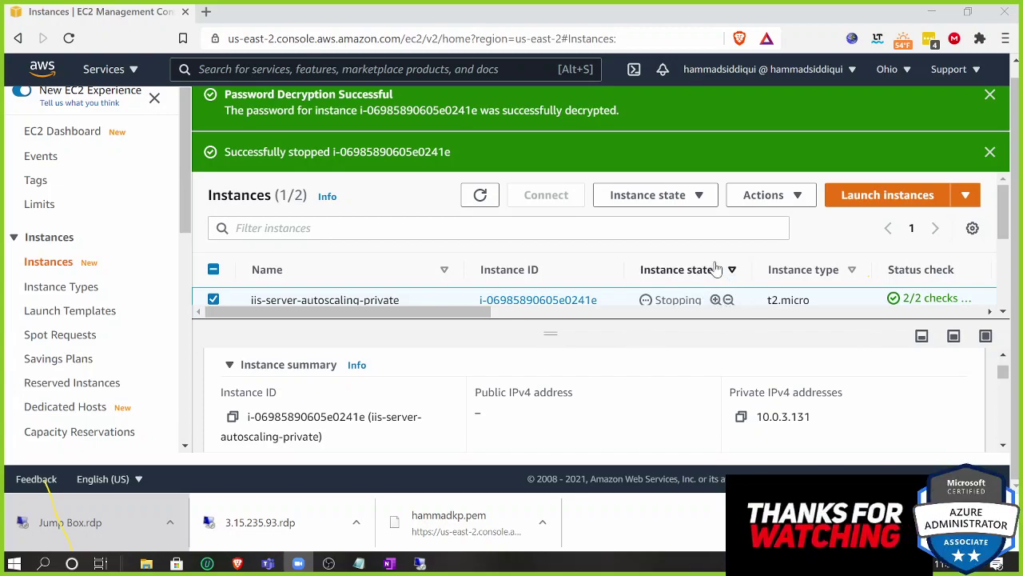
pyautogui.click(480, 195)
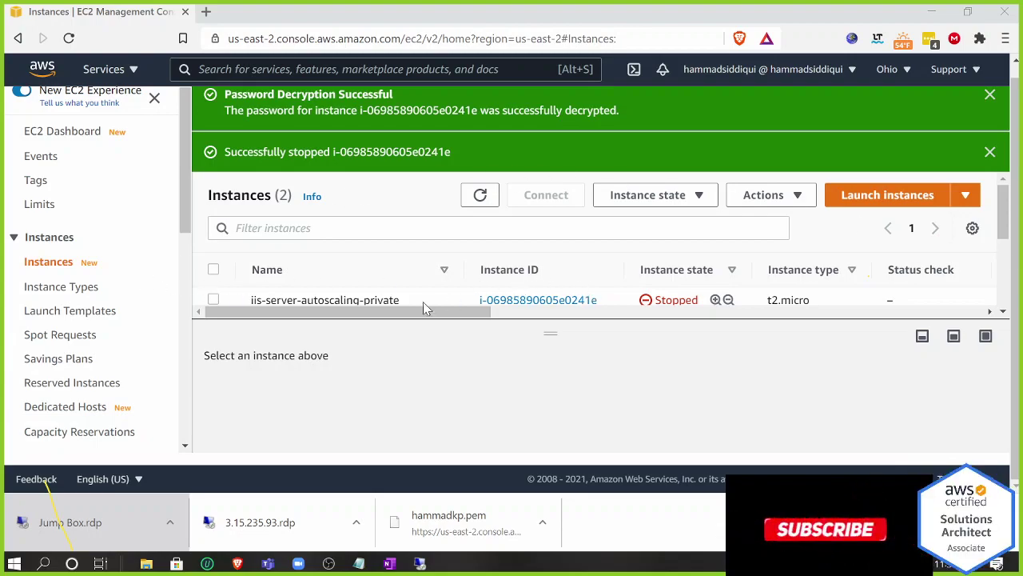
# Start creating an image from the stopped iis-server-autoscaling-private instance via Actions
pyautogui.click(213, 299)
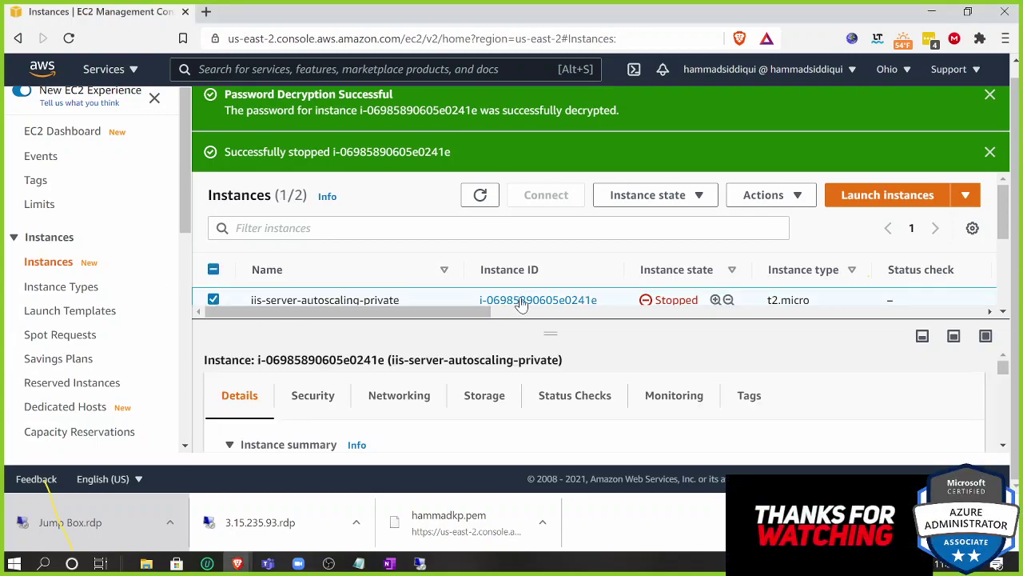
pyautogui.click(809, 196)
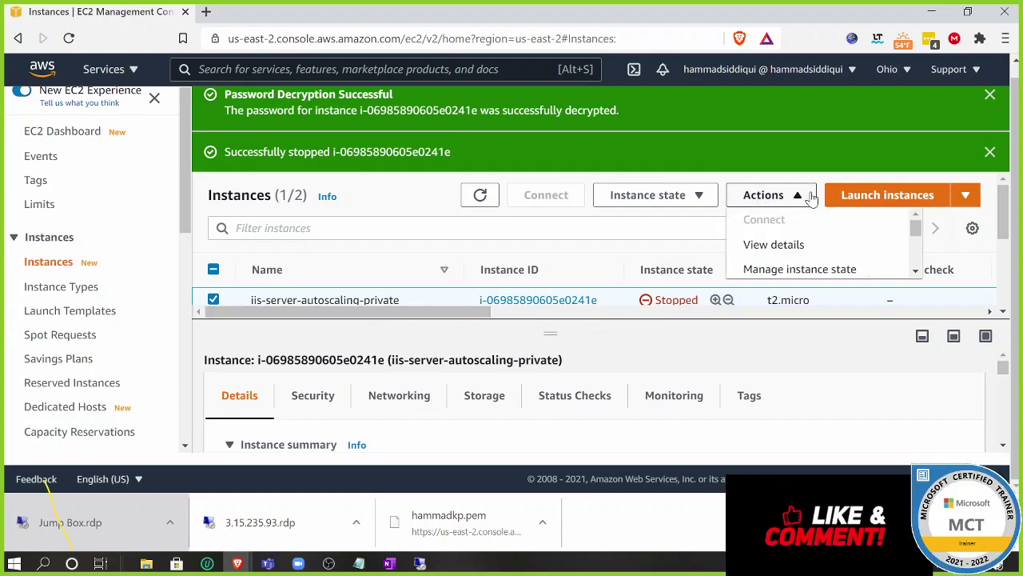
pyautogui.click(919, 271)
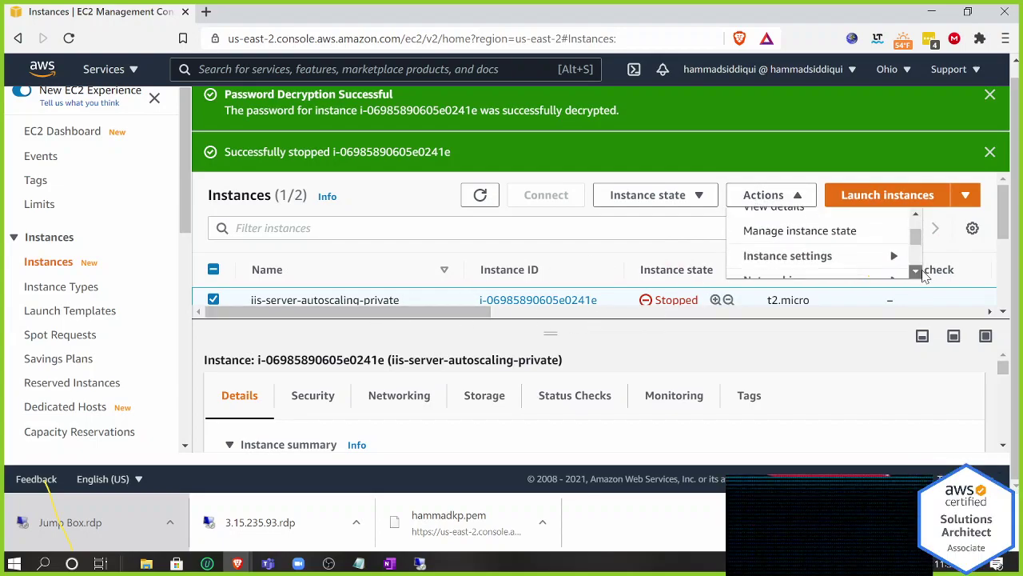
pyautogui.scroll(-3, 919, 271)
pyautogui.moveTo(856, 252)
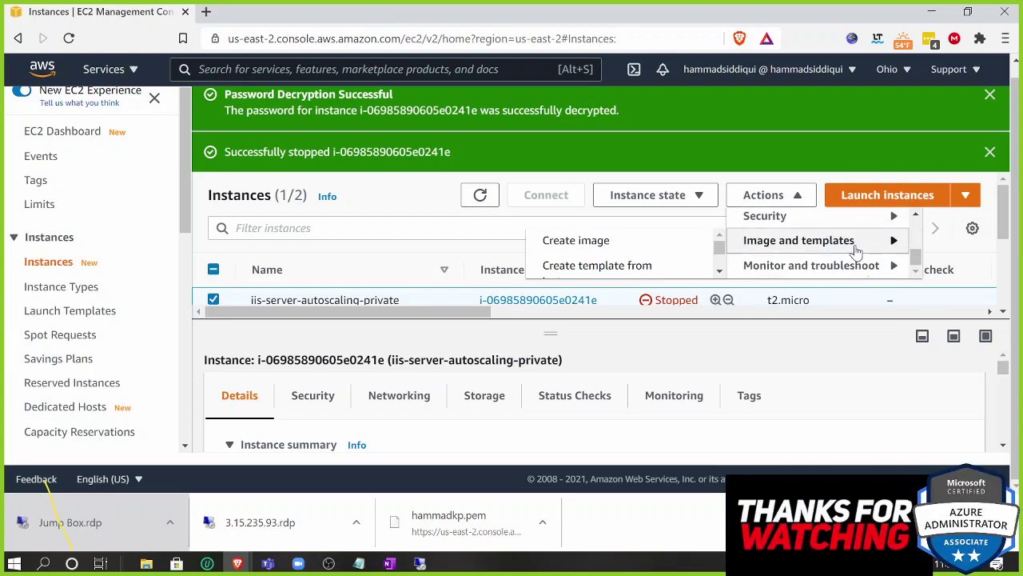
pyautogui.click(609, 242)
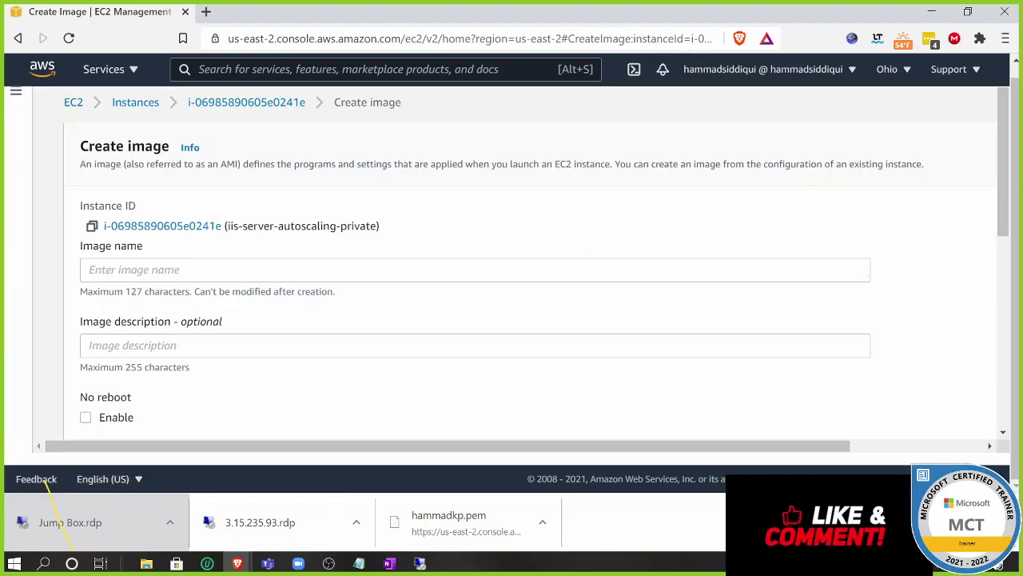
# Enter image name img-autoscaling and clear the stray pasted text from the description
pyautogui.click(173, 272)
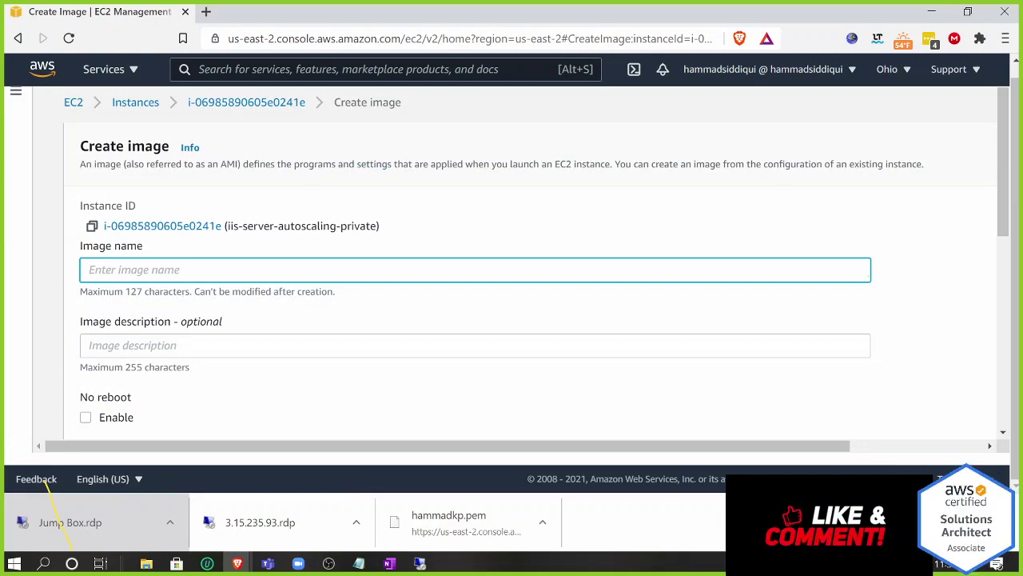
pyautogui.write('img-')
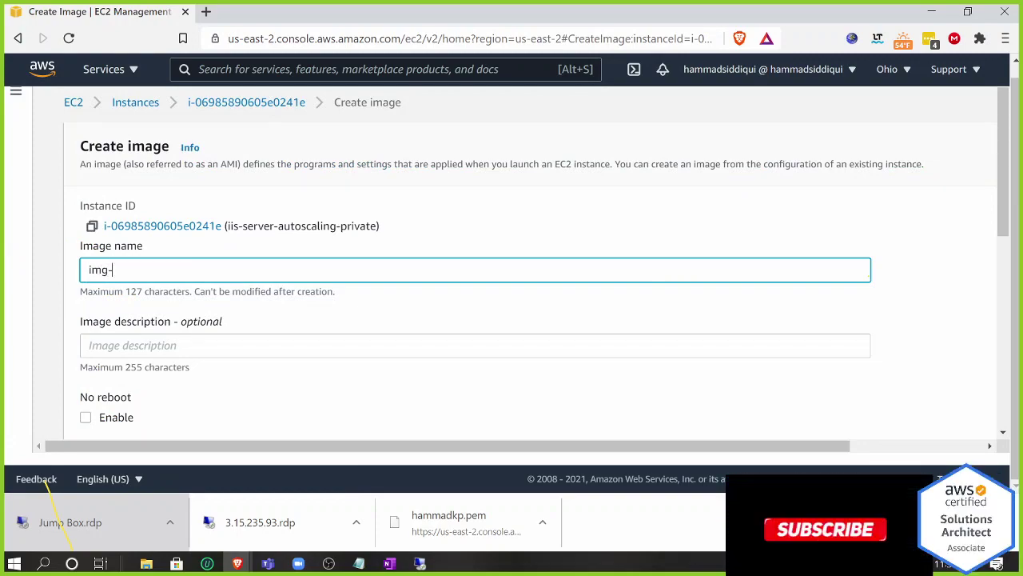
pyautogui.write('au')
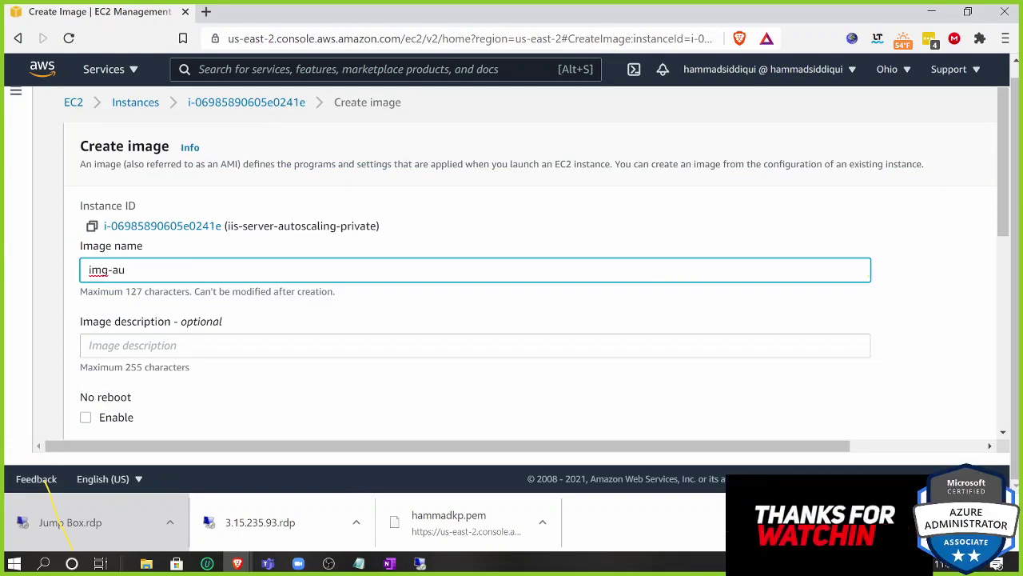
pyautogui.press('BackSpace')
pyautogui.press('BackSpace')
pyautogui.write('autosc')
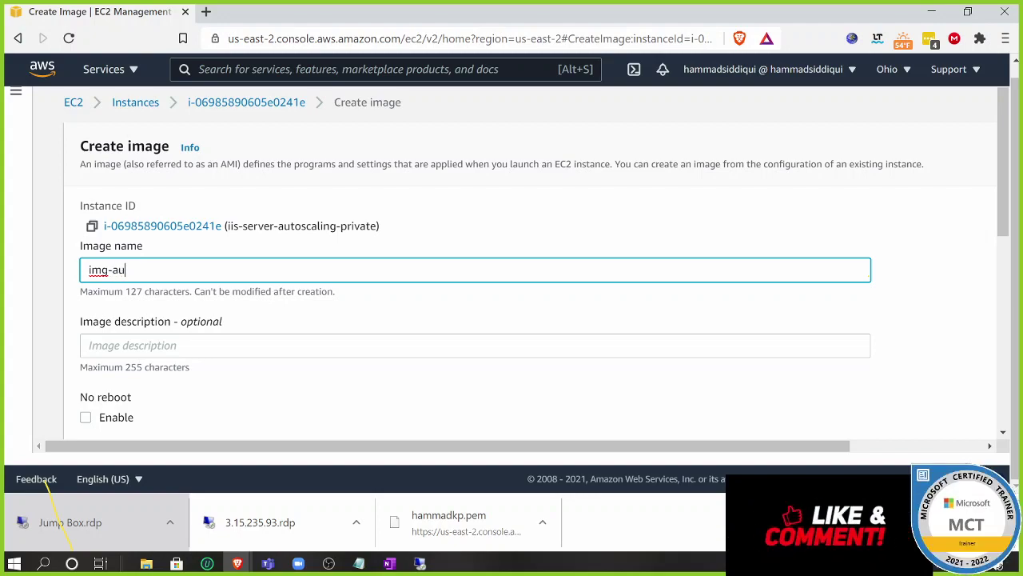
pyautogui.write('aling')
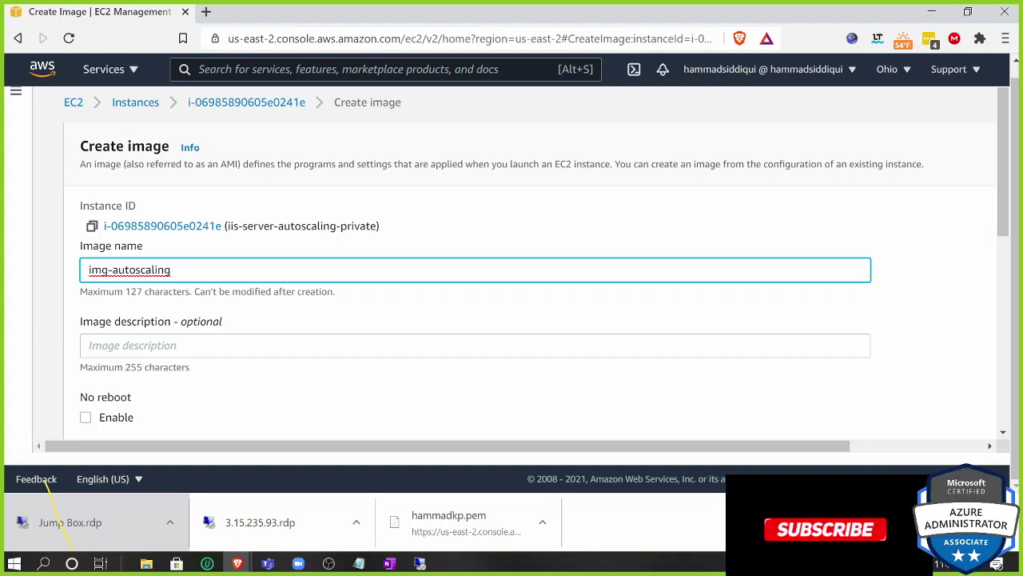
pyautogui.click(168, 343)
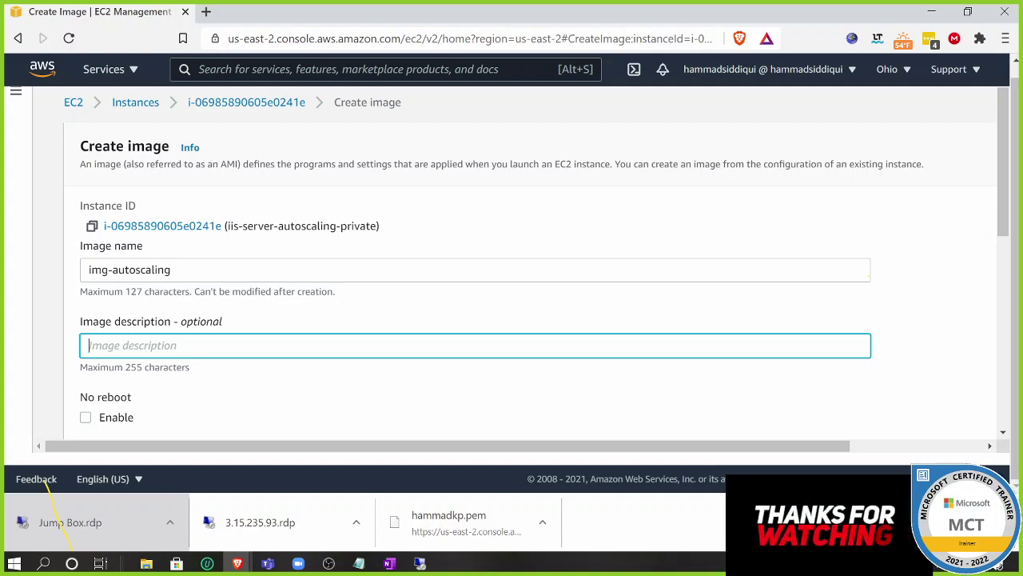
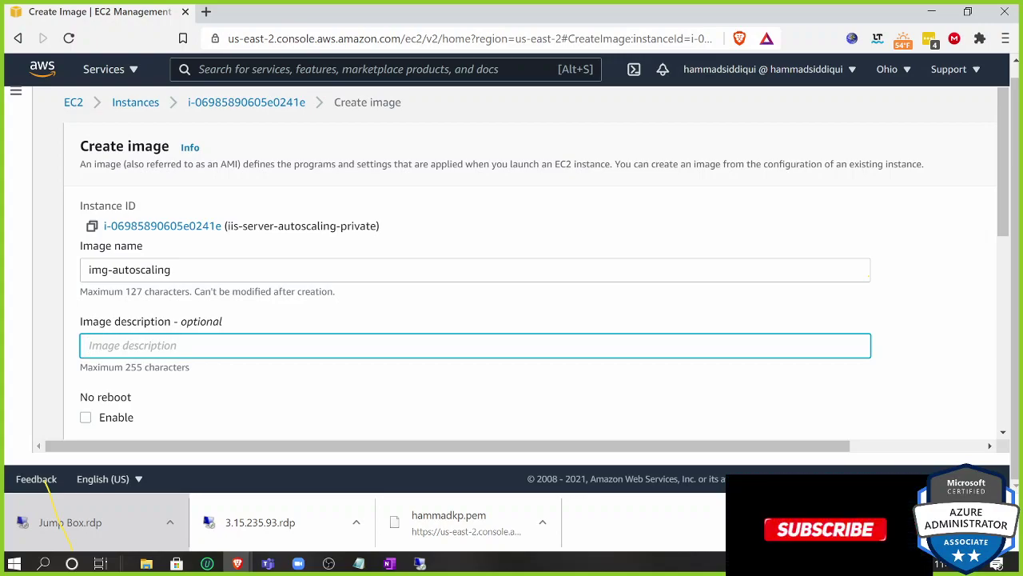
pyautogui.scroll(-4, 512, 264)
# Enter 'image-autoscaling' as the image description
pyautogui.scroll(3, 196, 349)
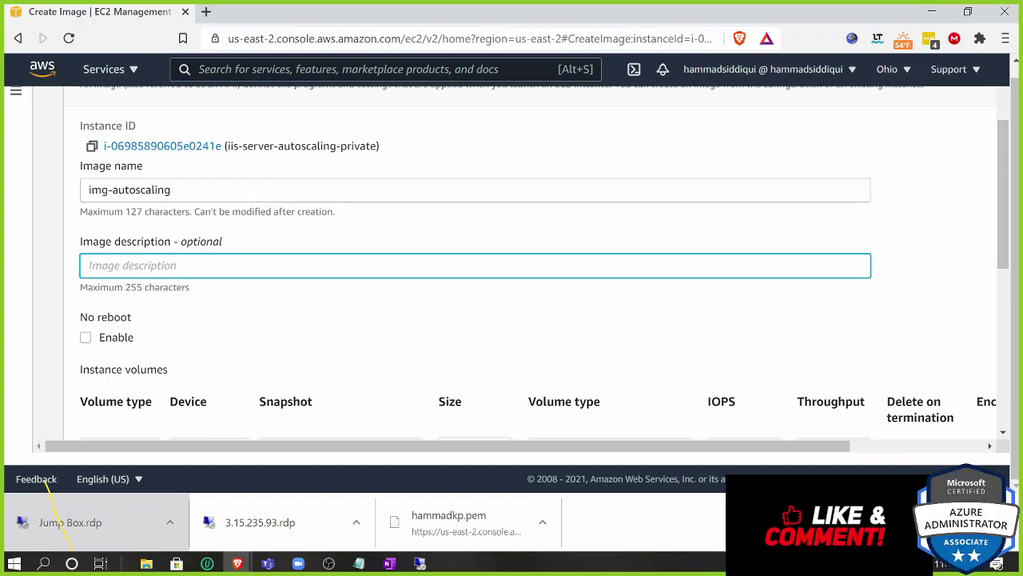
pyautogui.write('image-')
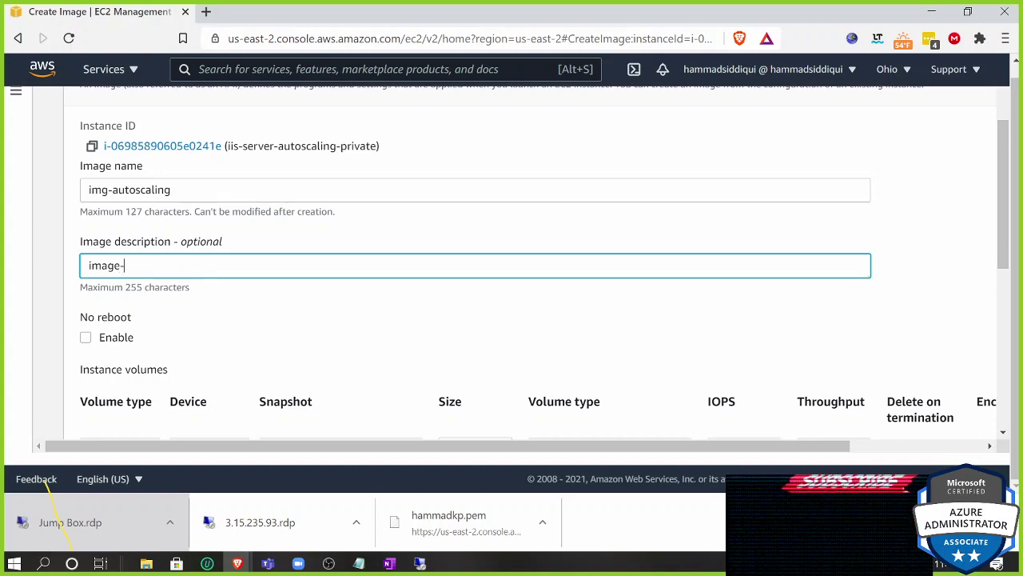
pyautogui.write('autoscaling')
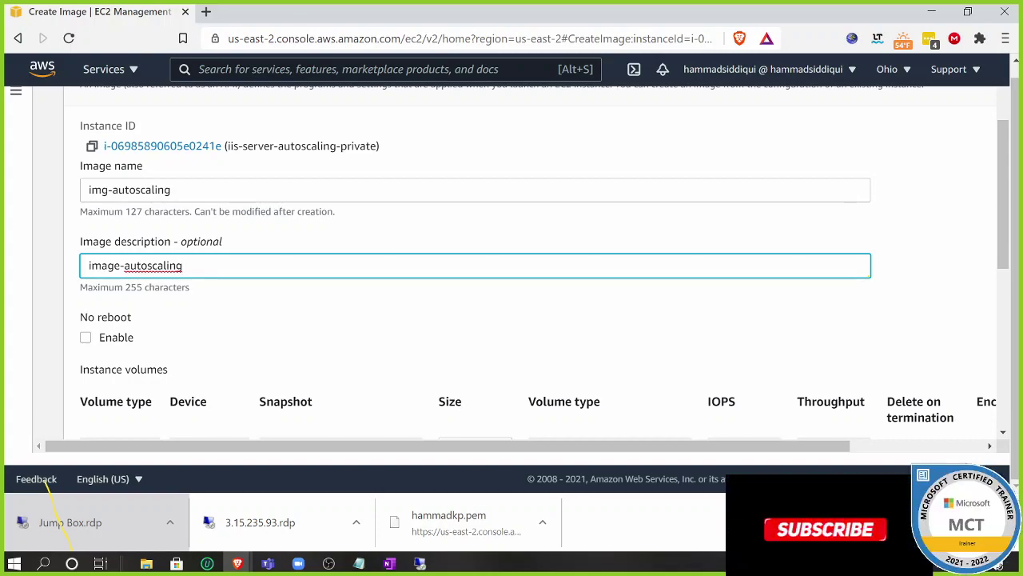
# Review the default 30 GiB volume and empty tags, then create the img-autoscaling image
pyautogui.scroll(-1, 532, 322)
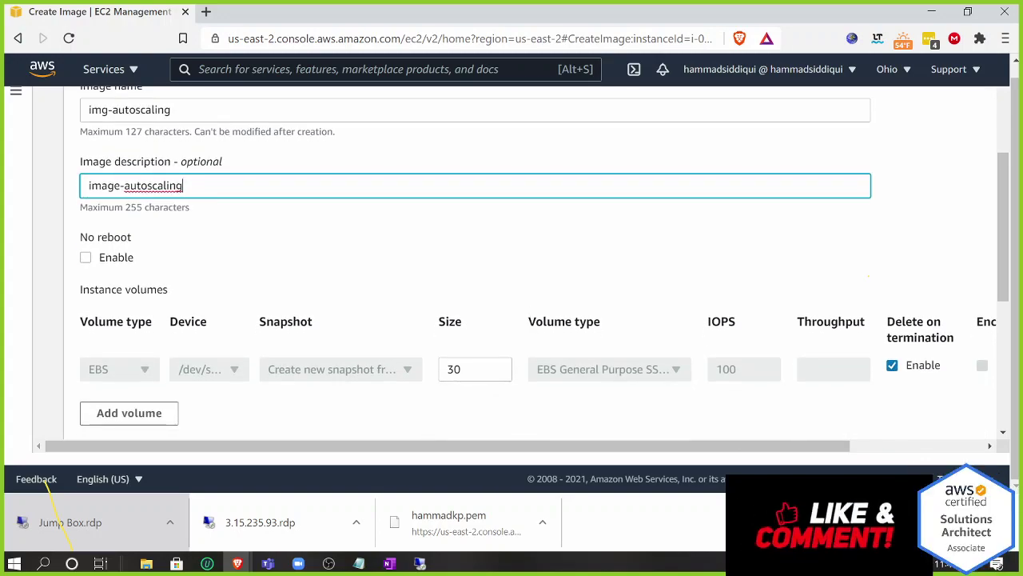
pyautogui.scroll(-1, 532, 322)
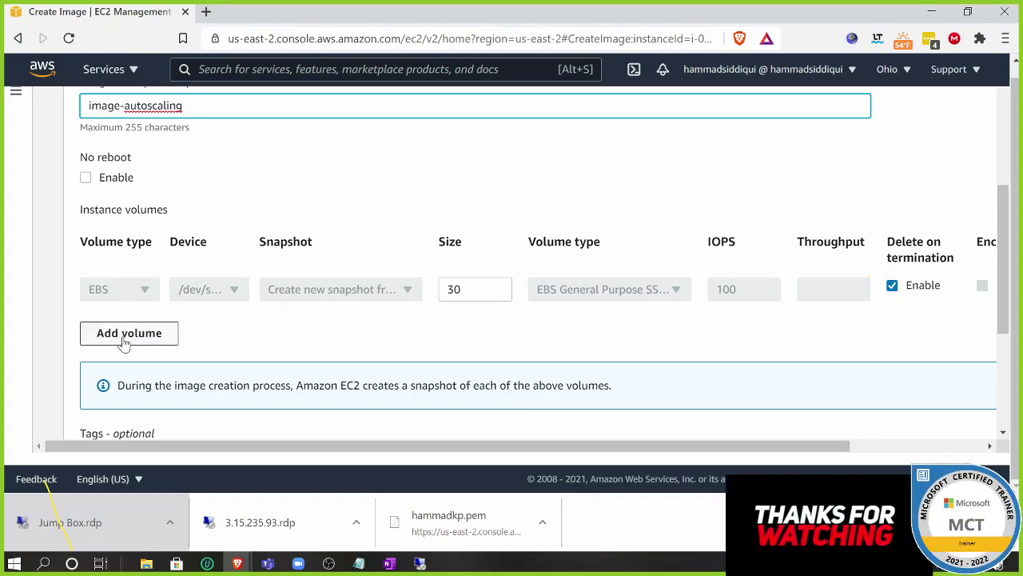
pyautogui.scroll(3, 238, 347)
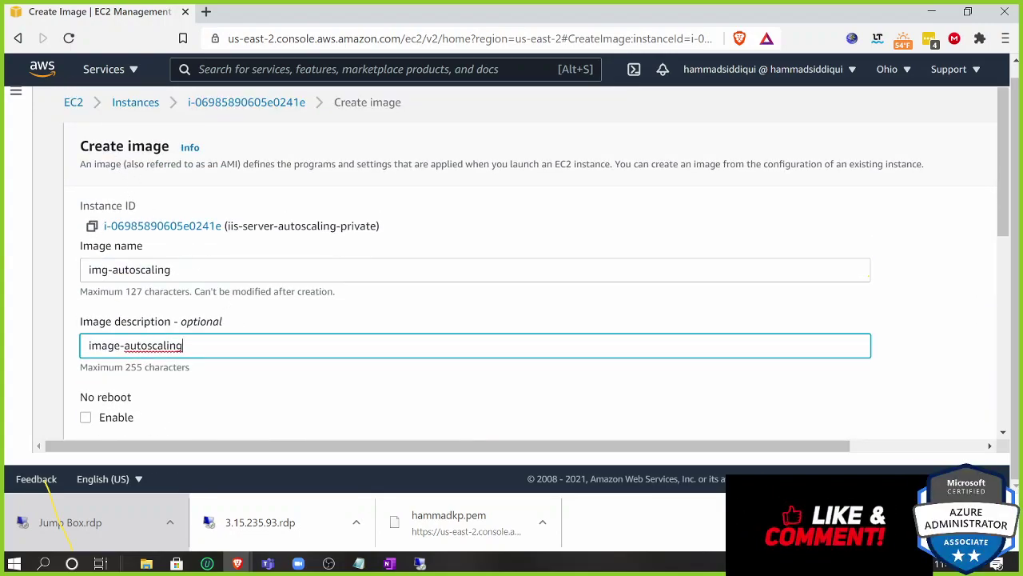
pyautogui.scroll(-3, 237, 320)
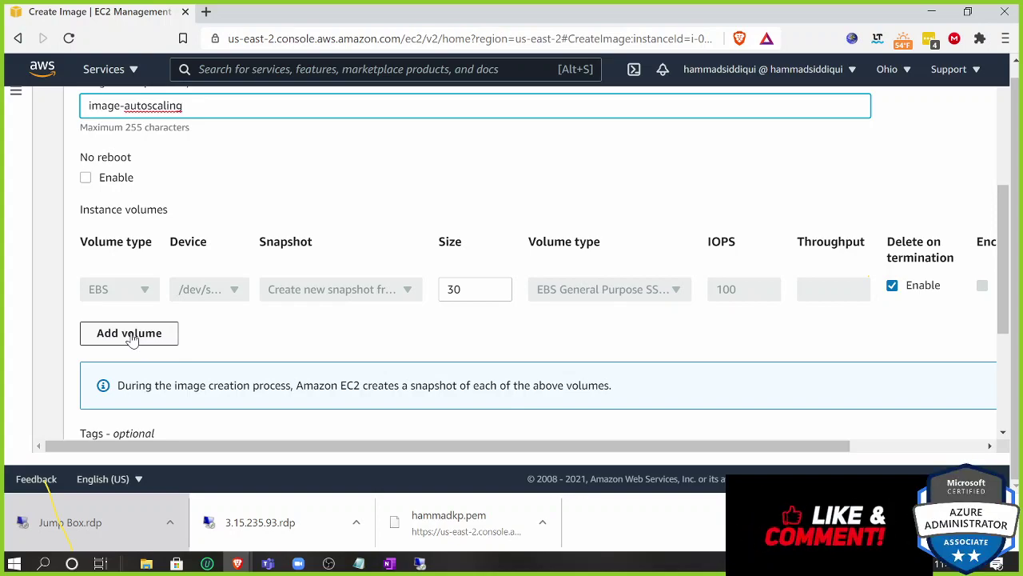
pyautogui.scroll(-2, 132, 337)
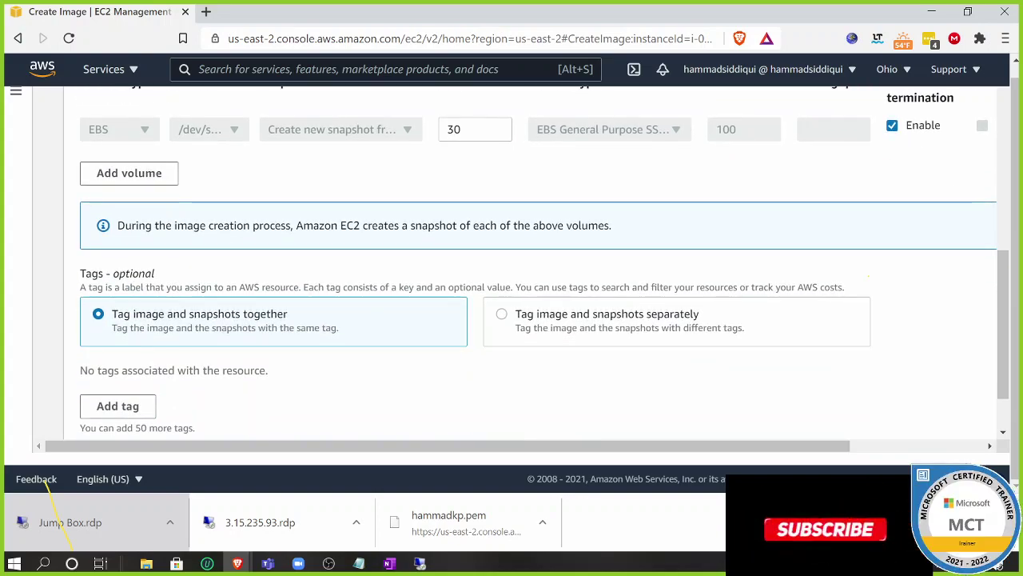
pyautogui.scroll(-1, 136, 339)
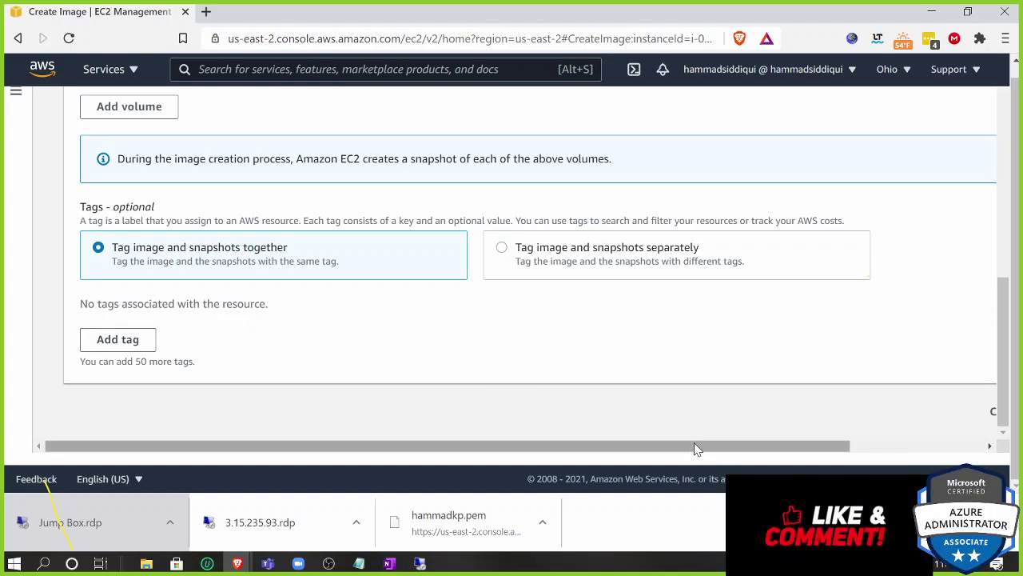
pyautogui.moveTo(655, 445); pyautogui.dragTo(874, 448)
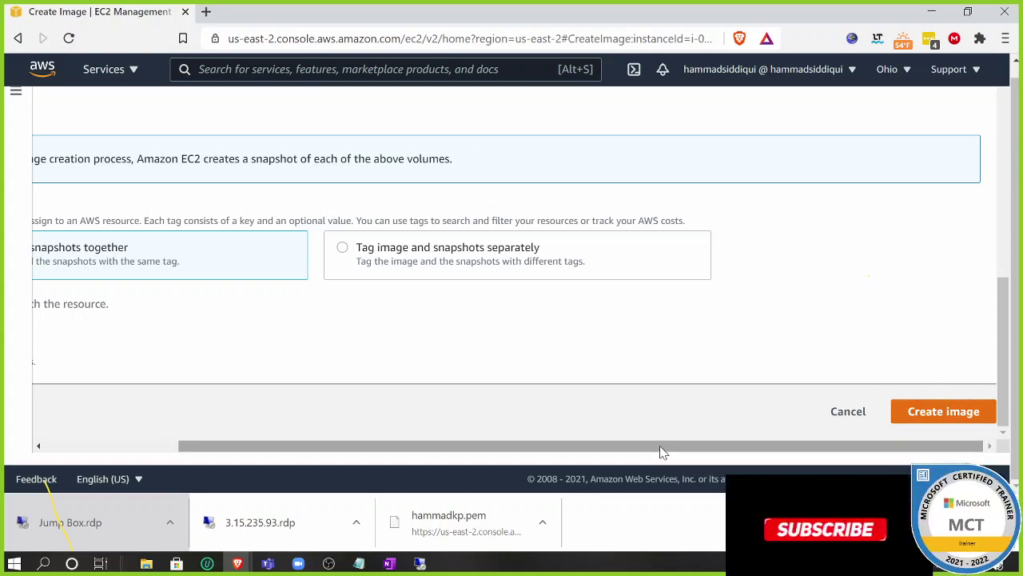
pyautogui.moveTo(662, 450); pyautogui.dragTo(537, 458)
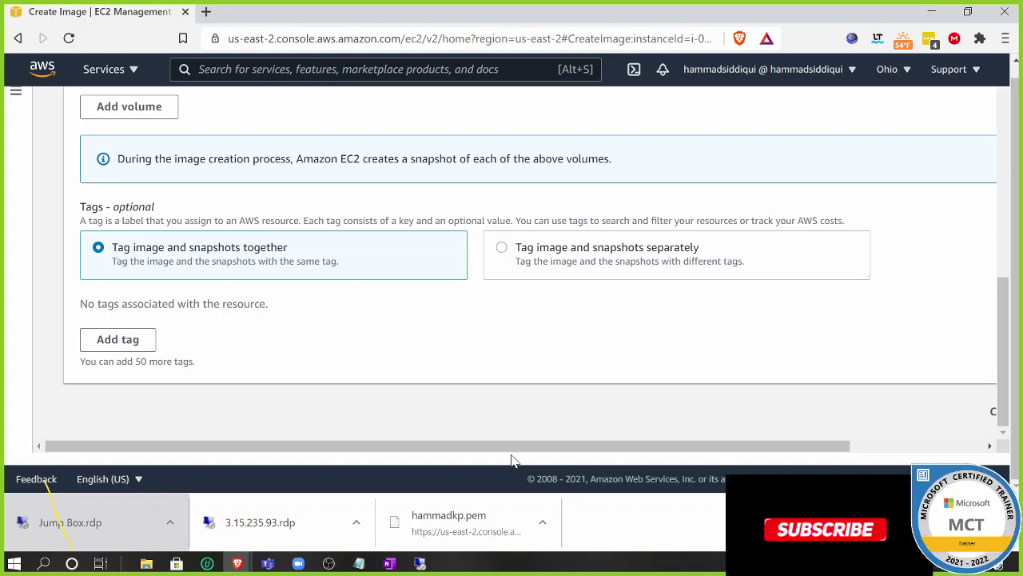
pyautogui.moveTo(541, 450); pyautogui.dragTo(758, 470)
pyautogui.click(928, 412)
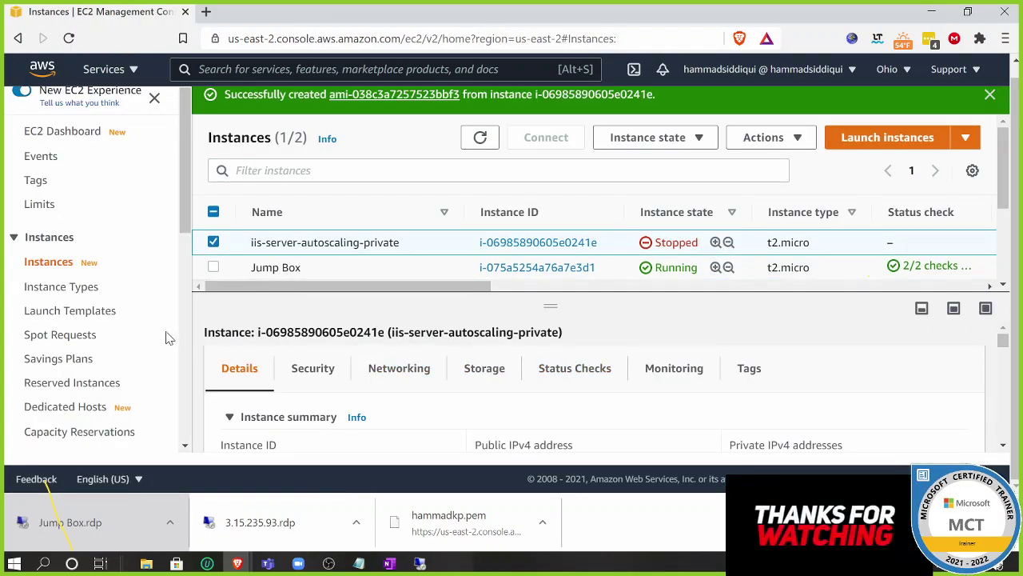
# Open the Snapshots list to see the image's new 30 GiB snapshot pending
pyautogui.moveTo(186, 189); pyautogui.dragTo(190, 296)
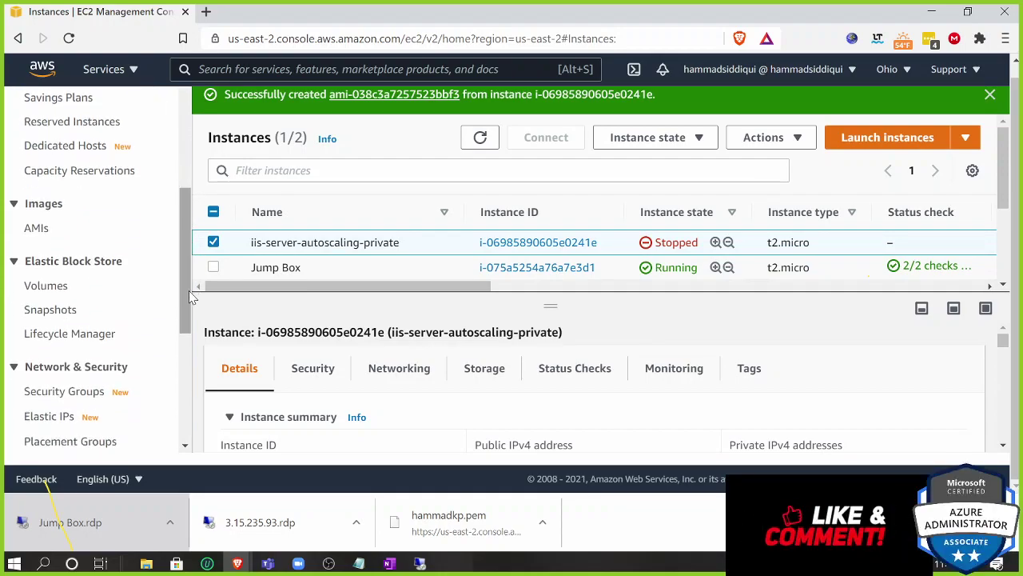
pyautogui.click(44, 310)
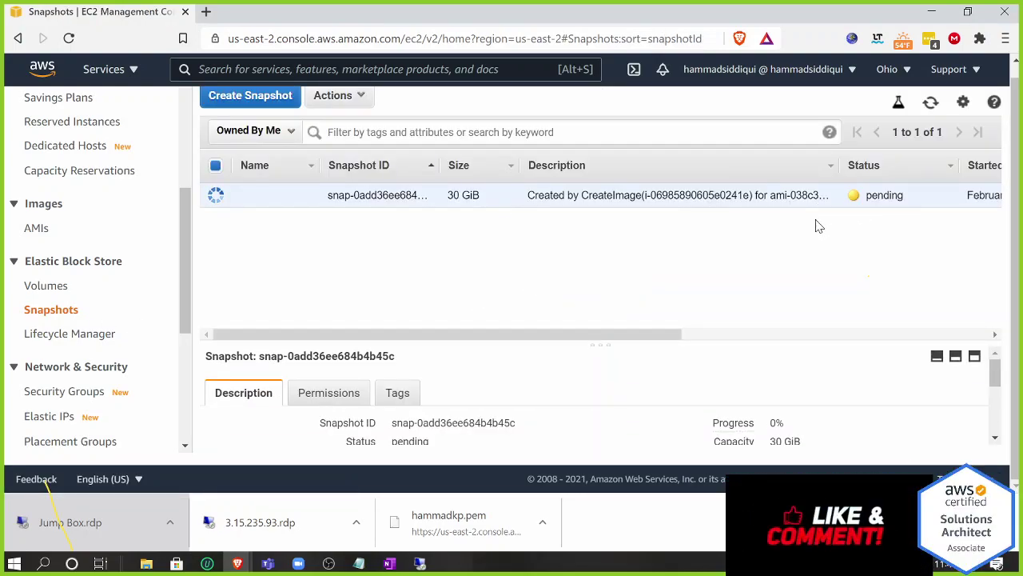
# View the two 30 GiB gp2 volumes, then return to Snapshots to find the snapshot completed
pyautogui.click(56, 287)
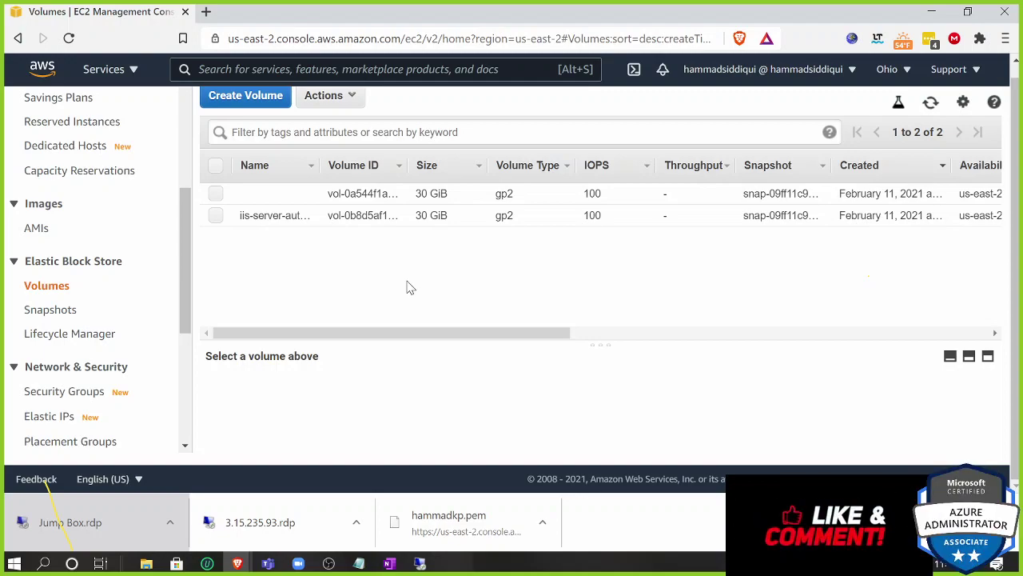
pyautogui.moveTo(300, 199)
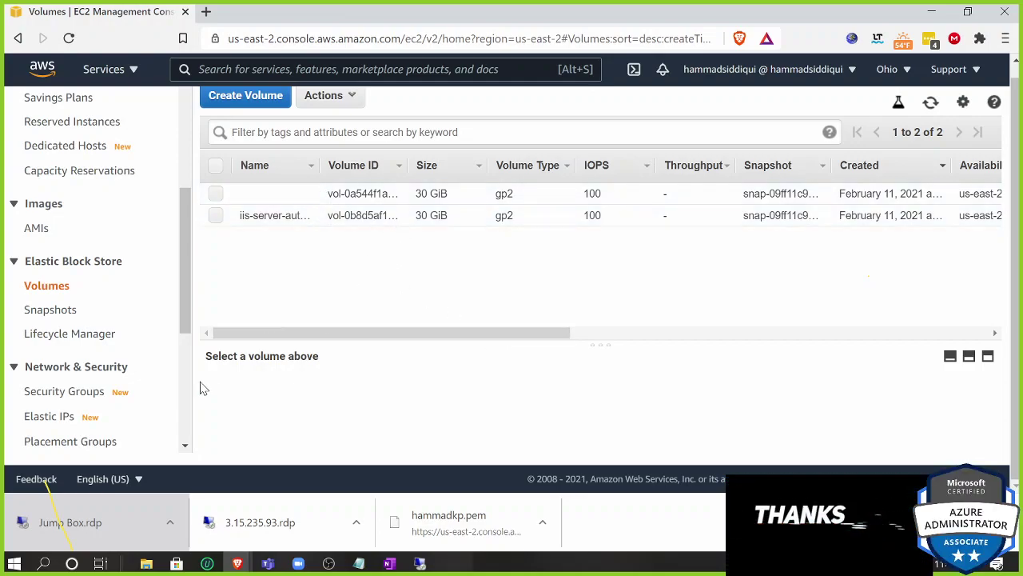
pyautogui.click(70, 311)
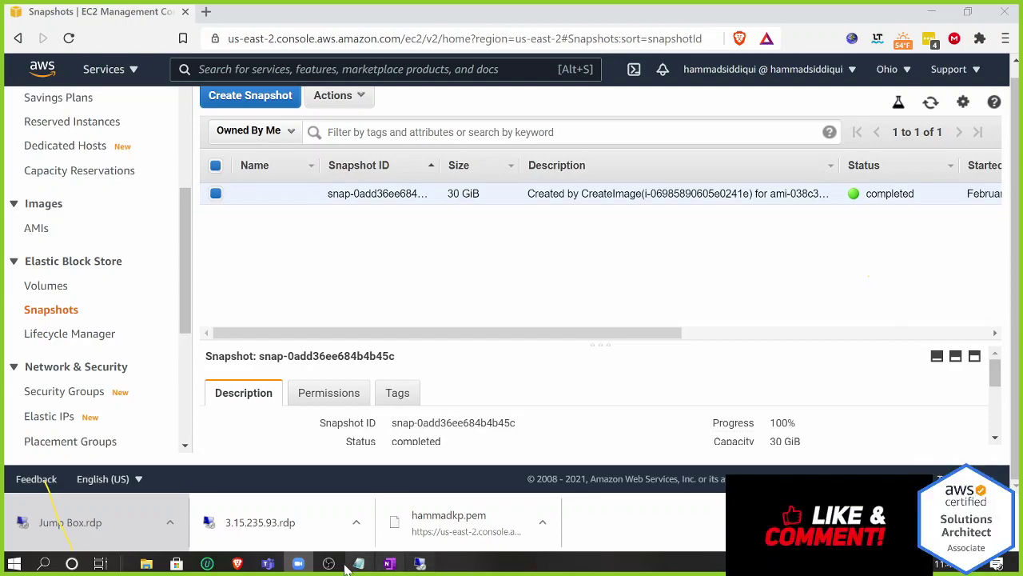
pyautogui.moveTo(238, 564)
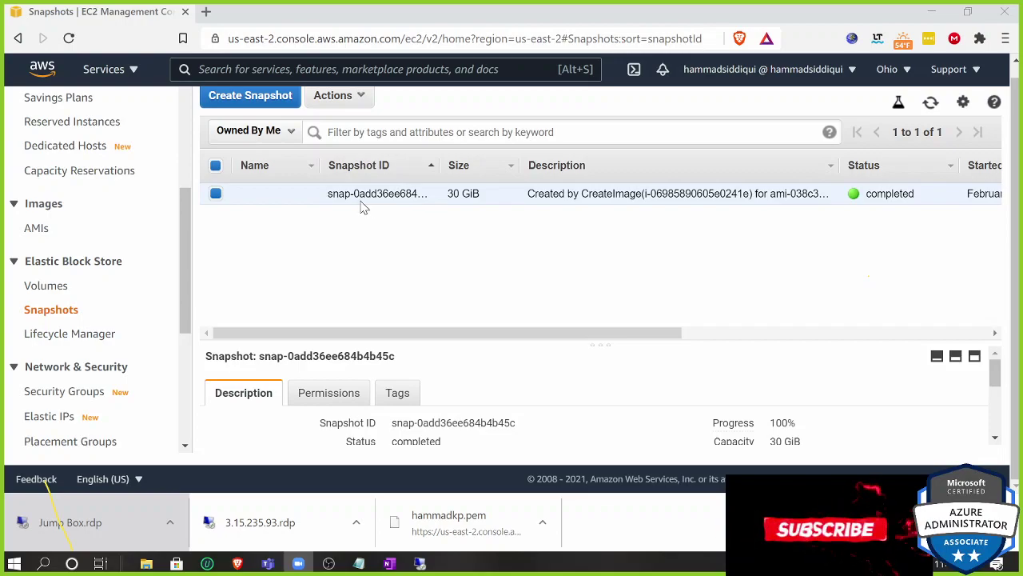
pyautogui.moveTo(281, 200)
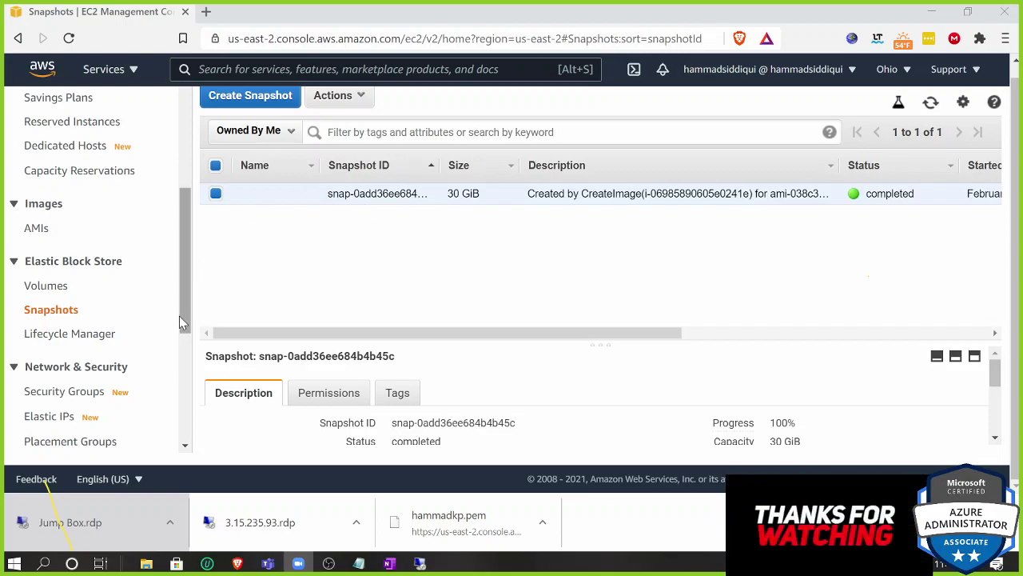
pyautogui.moveTo(183, 318); pyautogui.dragTo(194, 428)
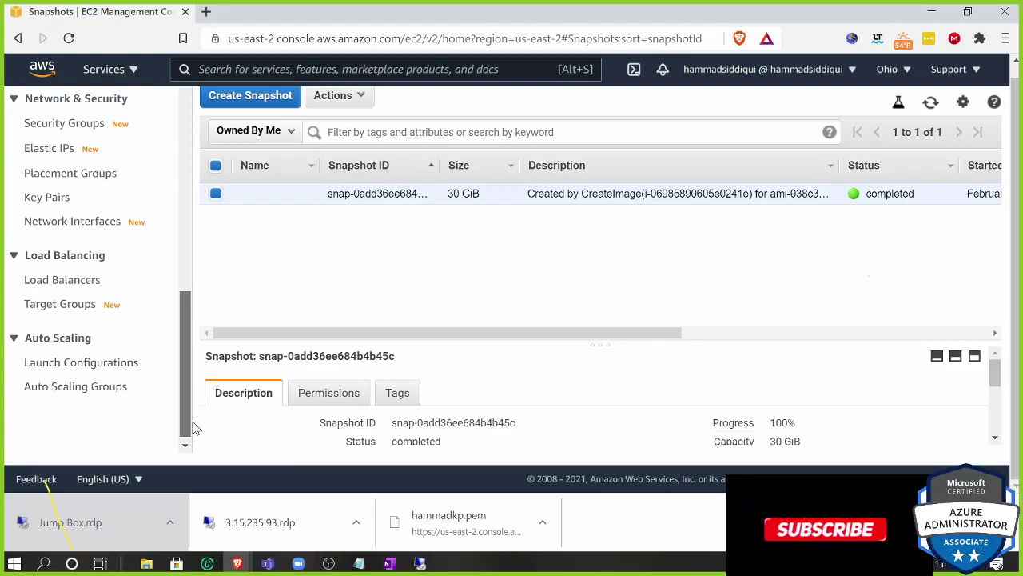
pyautogui.moveTo(194, 428); pyautogui.dragTo(45, 126)
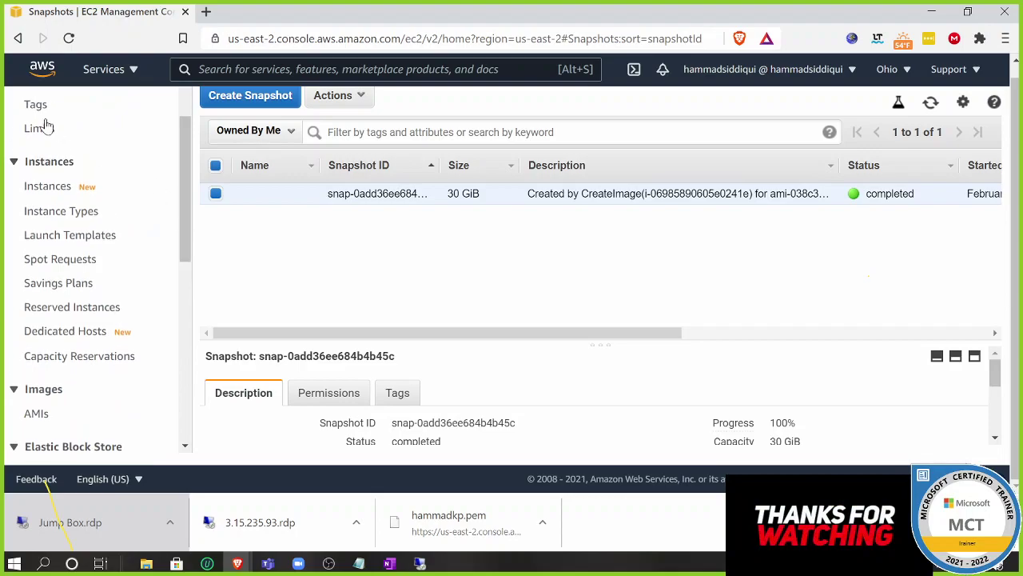
pyautogui.middleClick(64, 92)
# From a new console home tab, go to the VPC service's Subnets list
pyautogui.click(268, 14)
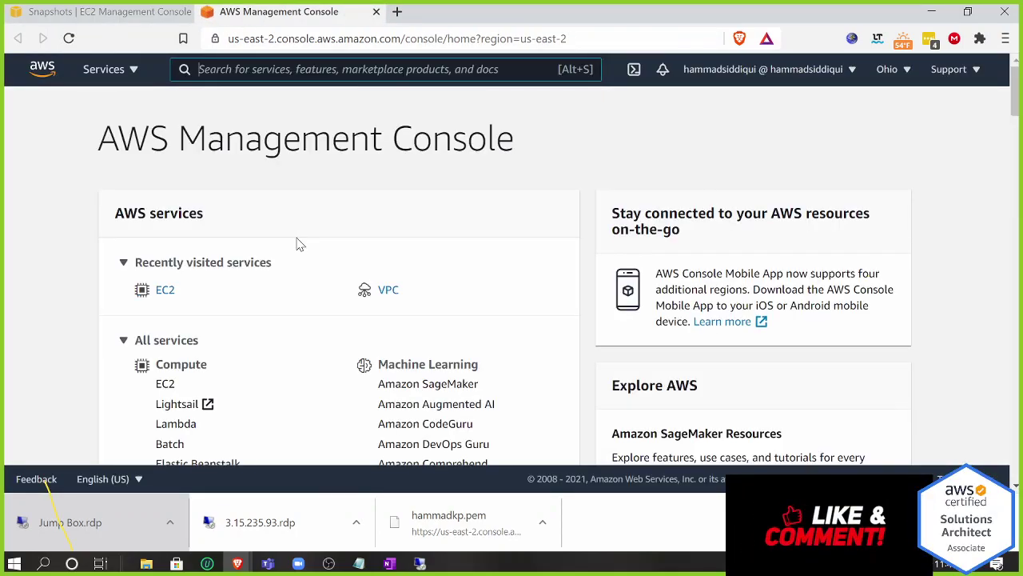
pyautogui.click(388, 291)
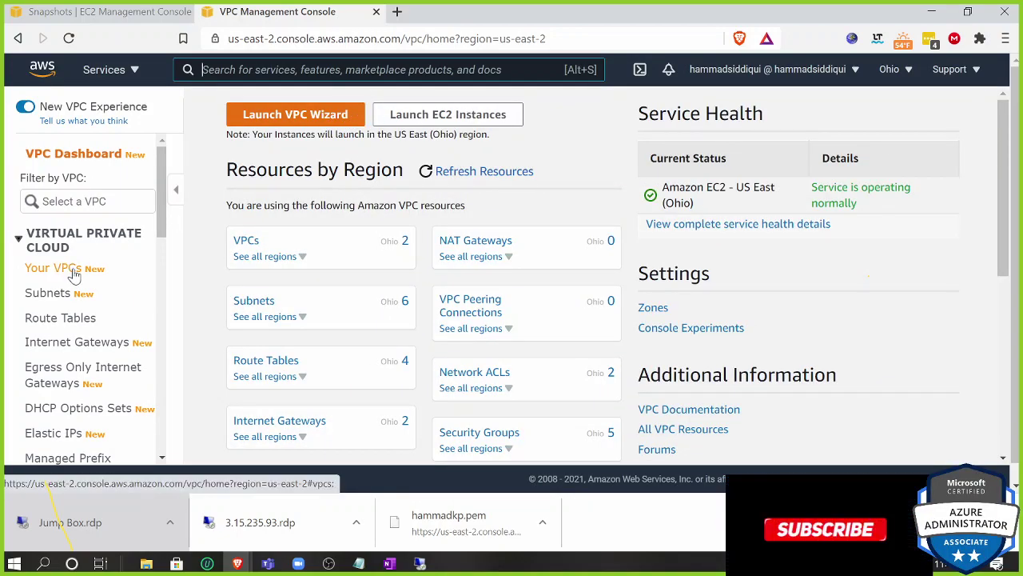
pyautogui.click(80, 294)
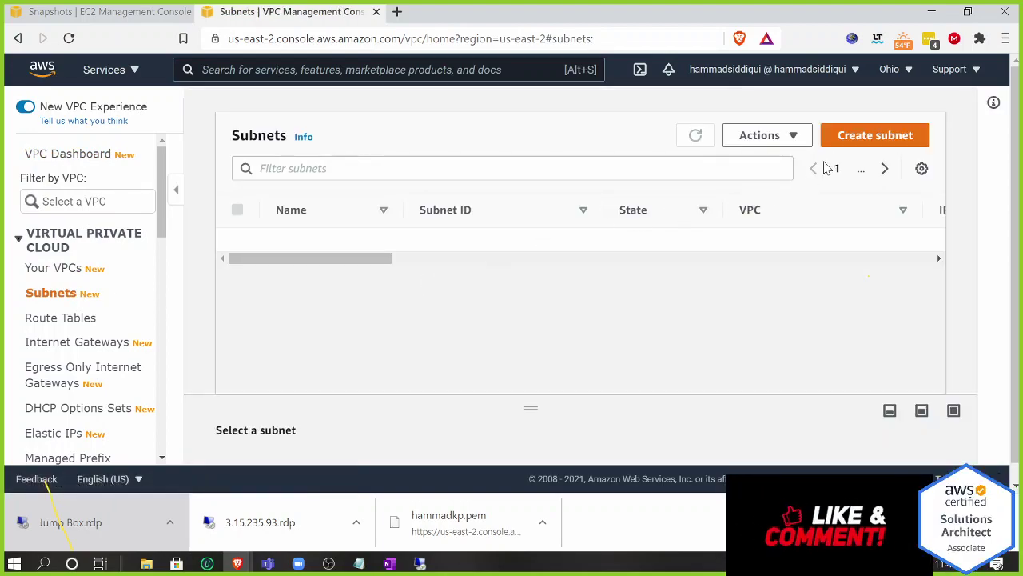
# Start a new subnet in cloudhs-vpc, placed in availability zone us-east-2a
pyautogui.click(884, 136)
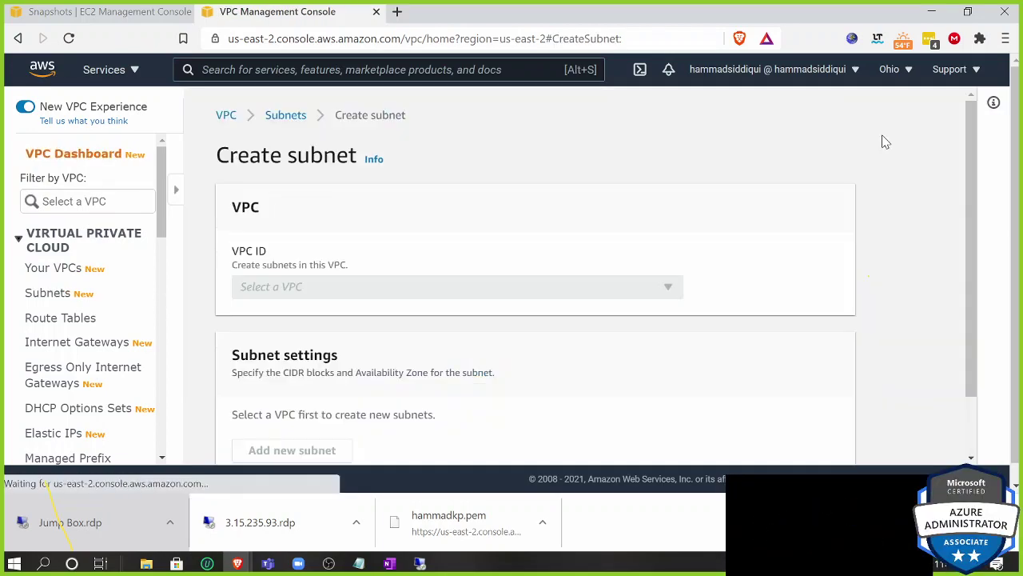
pyautogui.click(486, 289)
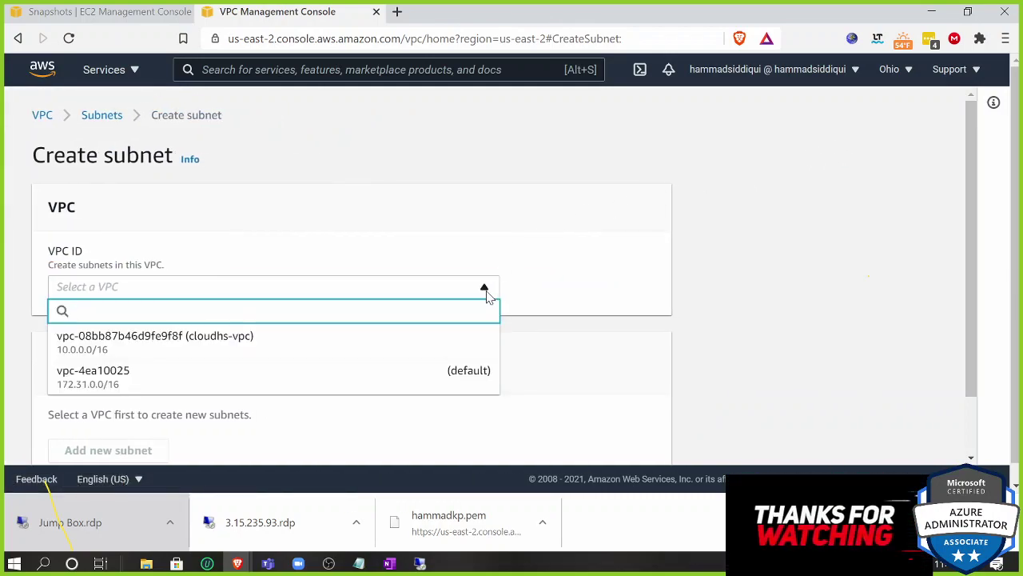
pyautogui.click(507, 251)
pyautogui.click(480, 289)
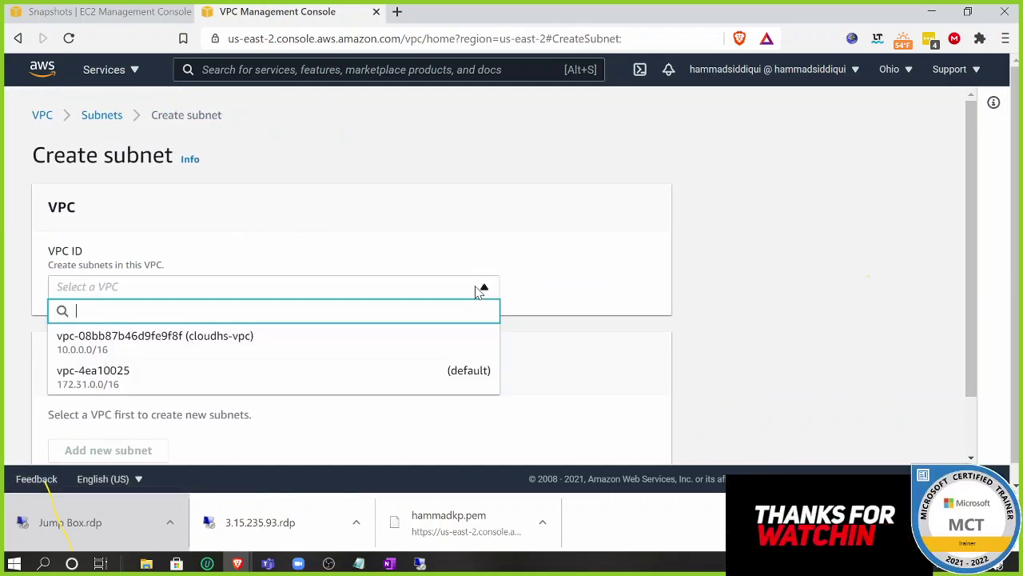
pyautogui.click(452, 344)
pyautogui.scroll(-4, 498, 334)
pyautogui.click(272, 242)
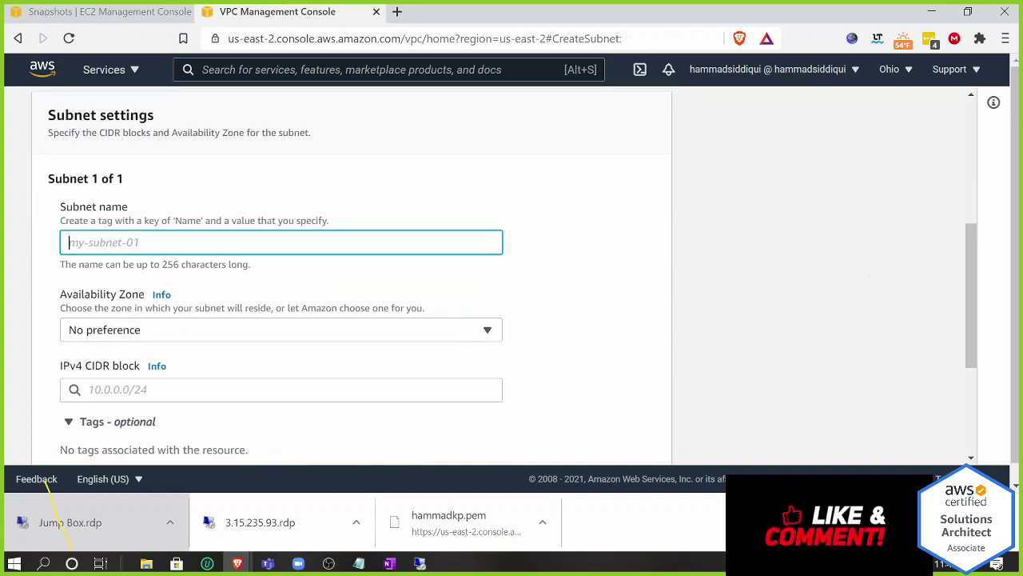
pyautogui.click(257, 335)
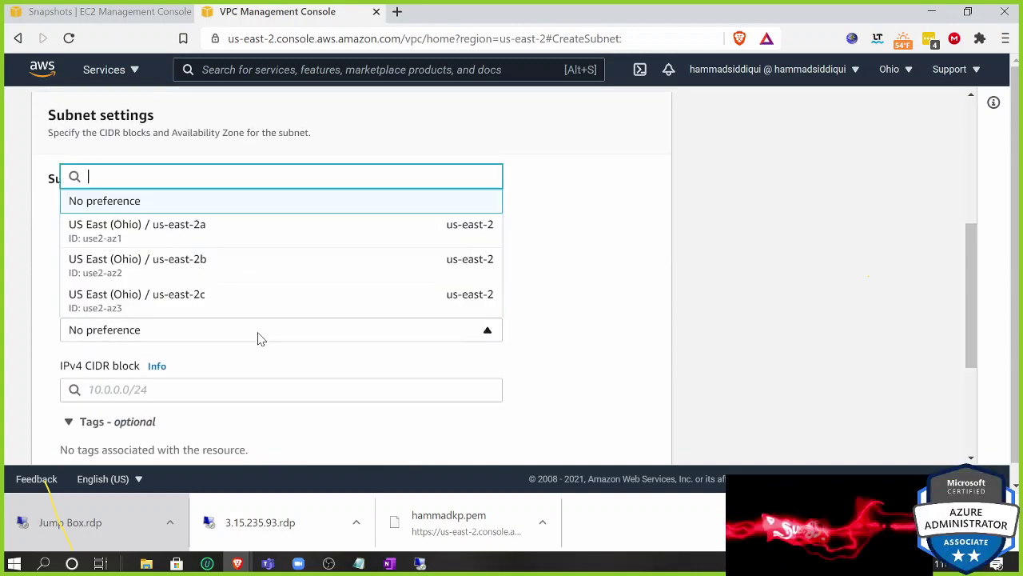
pyautogui.scroll(-1, 256, 308)
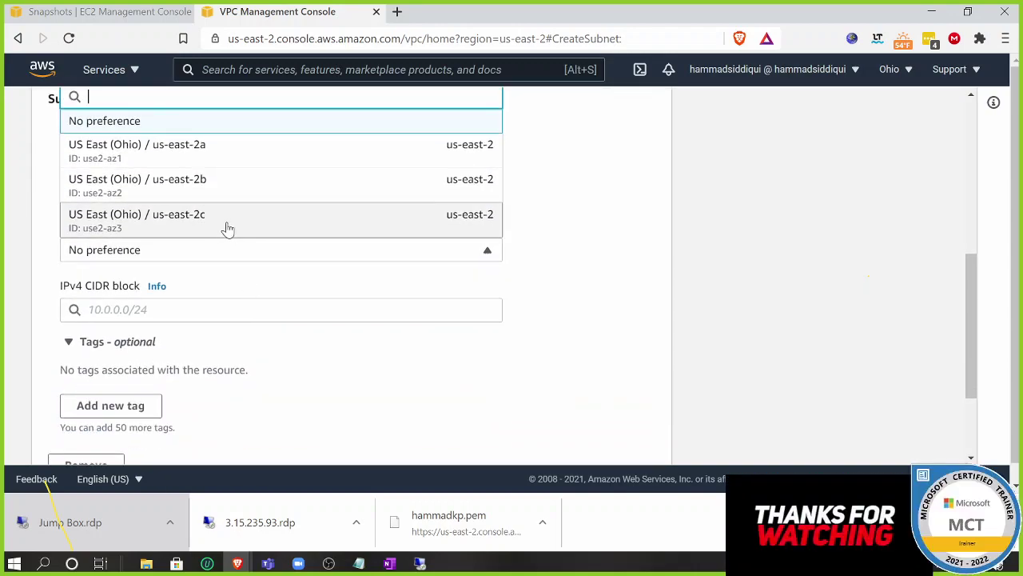
pyautogui.click(215, 159)
# Name it snet-us2a-10.0.4.0-private with CIDR 10.0.4.0/24, create it, then open Route Tables
pyautogui.click(214, 162)
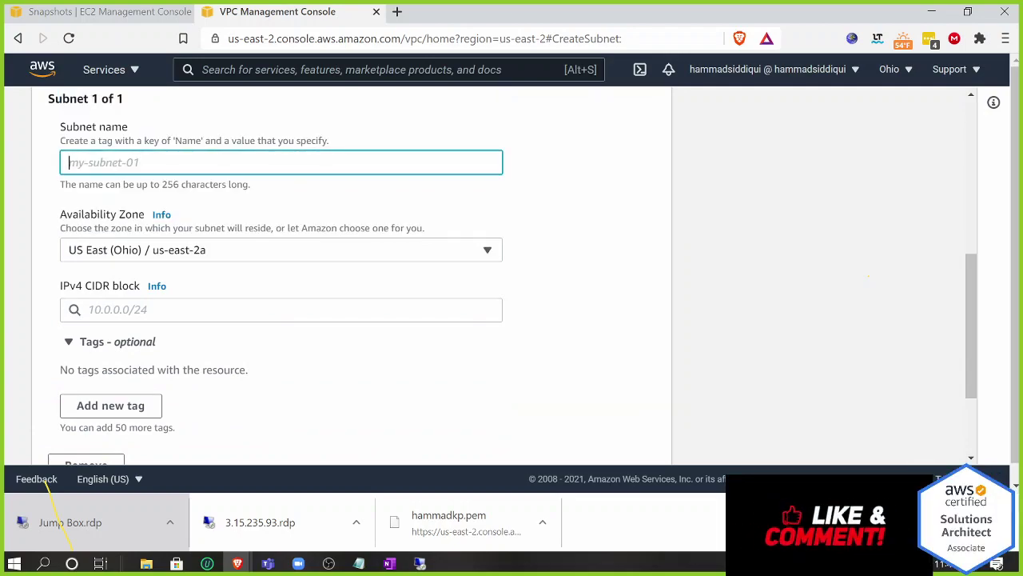
pyautogui.write('snet-')
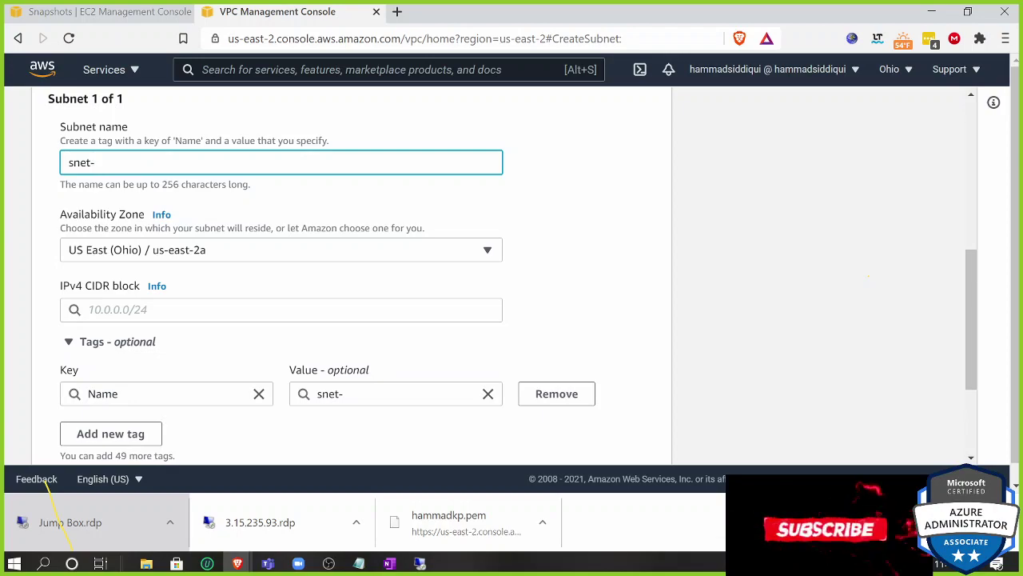
pyautogui.write('us2')
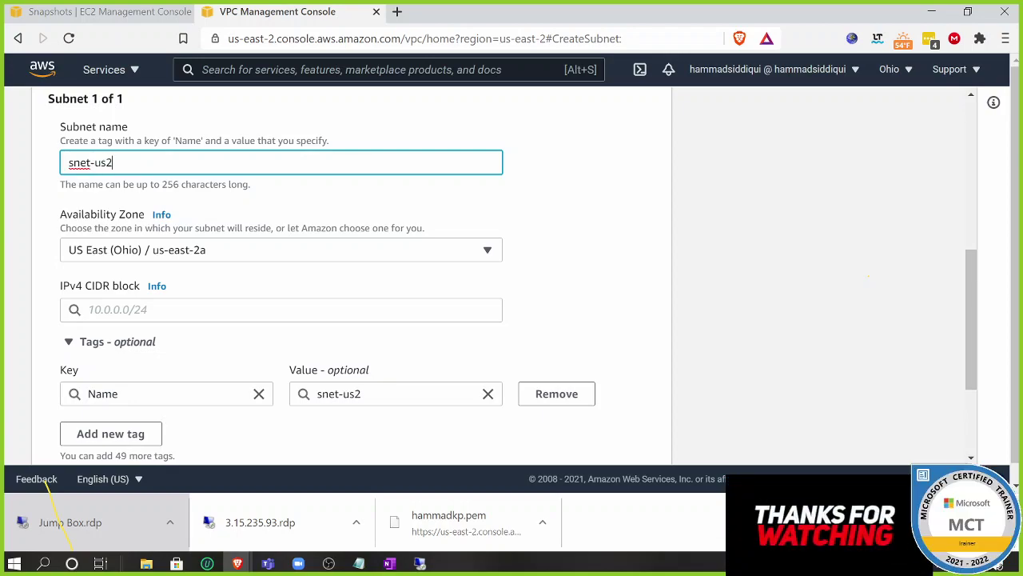
pyautogui.write('a-10')
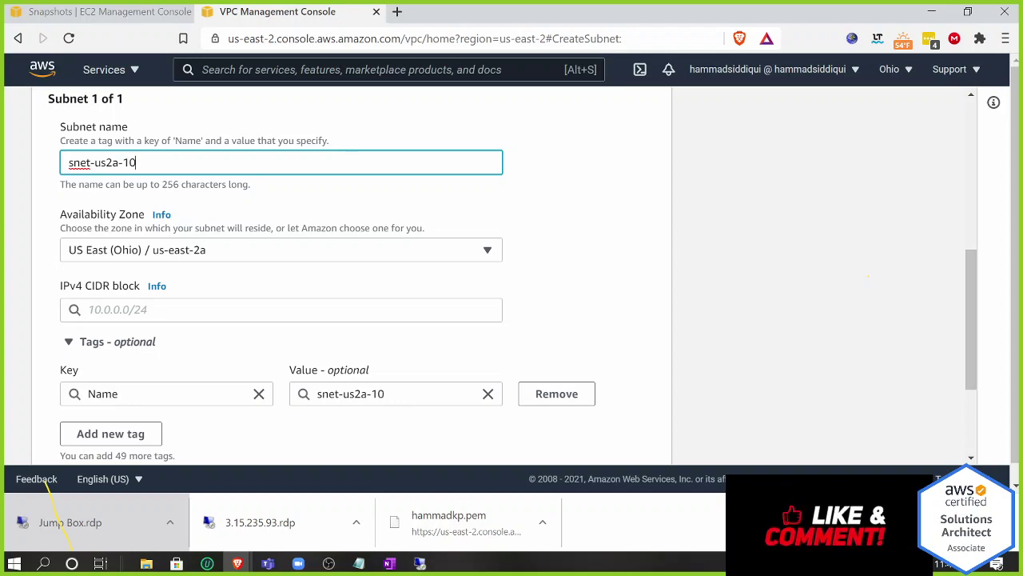
pyautogui.write('.0.4.0')
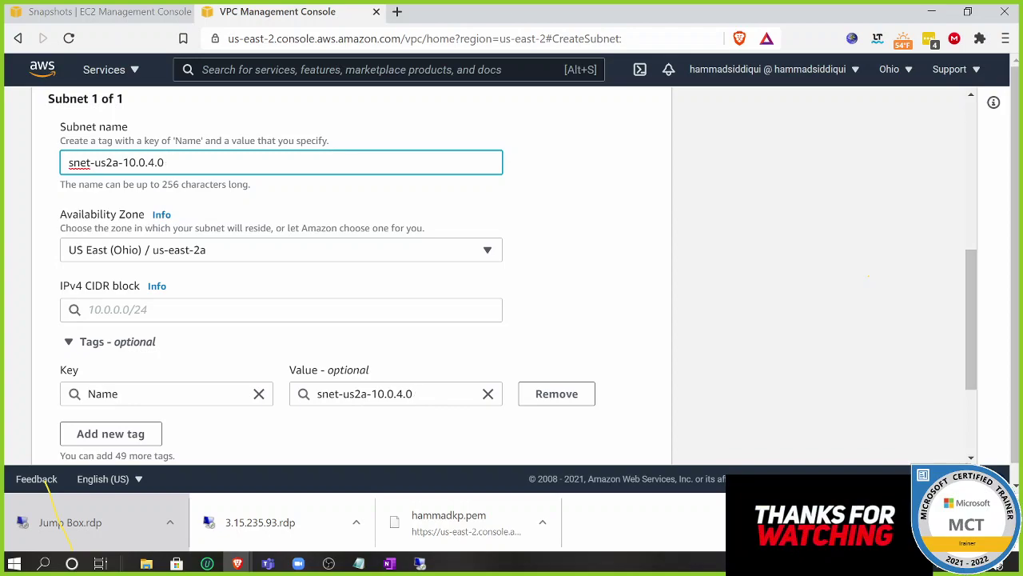
pyautogui.write('/-pr')
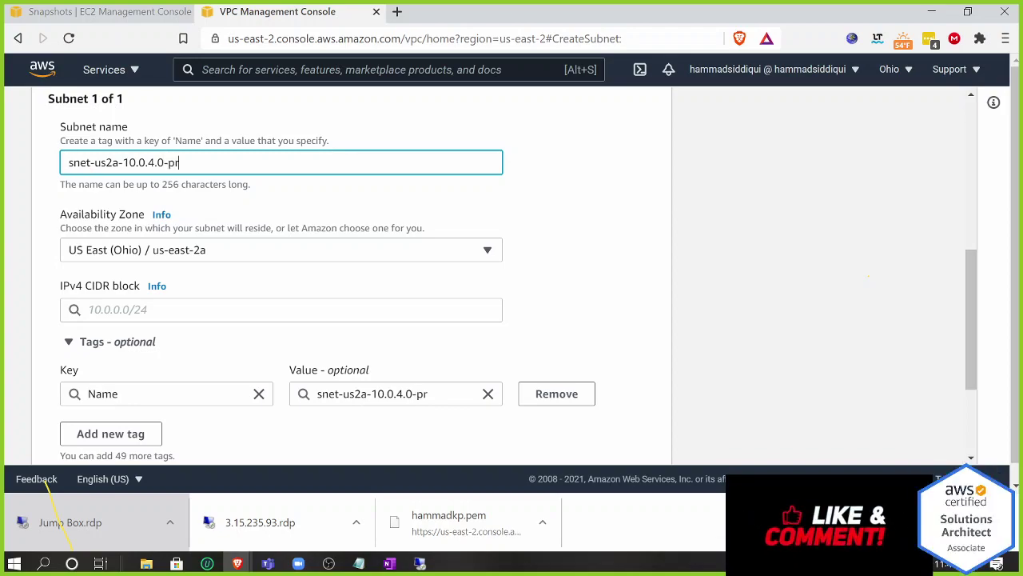
pyautogui.write('ivate')
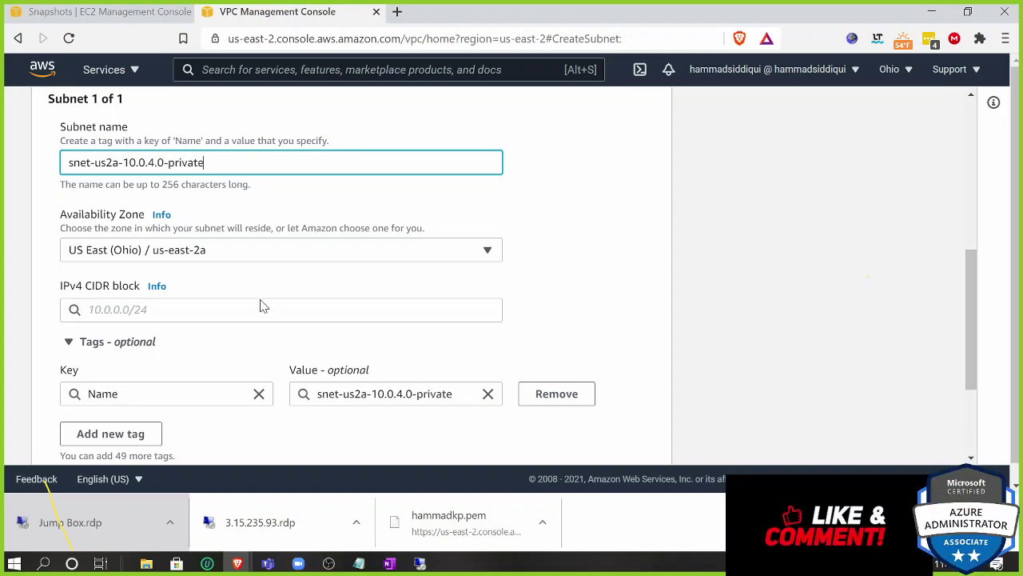
pyautogui.click(264, 308)
pyautogui.write('10.')
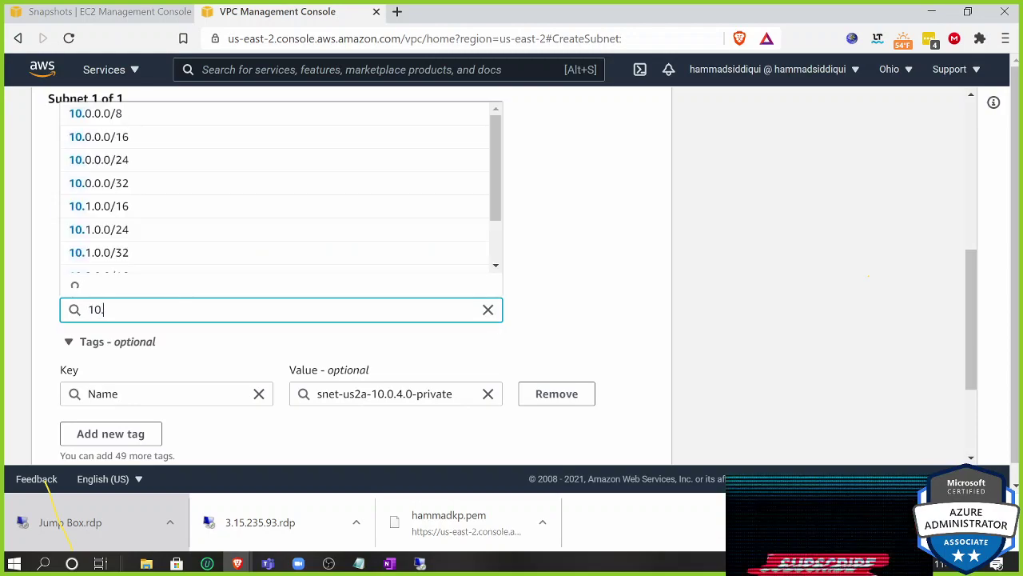
pyautogui.write('0.4.0')
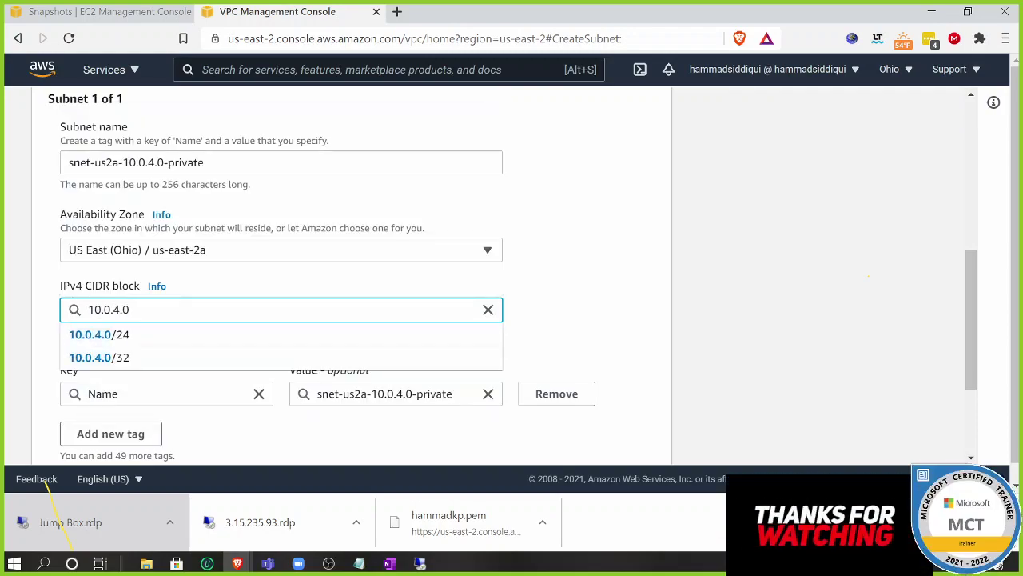
pyautogui.click(251, 334)
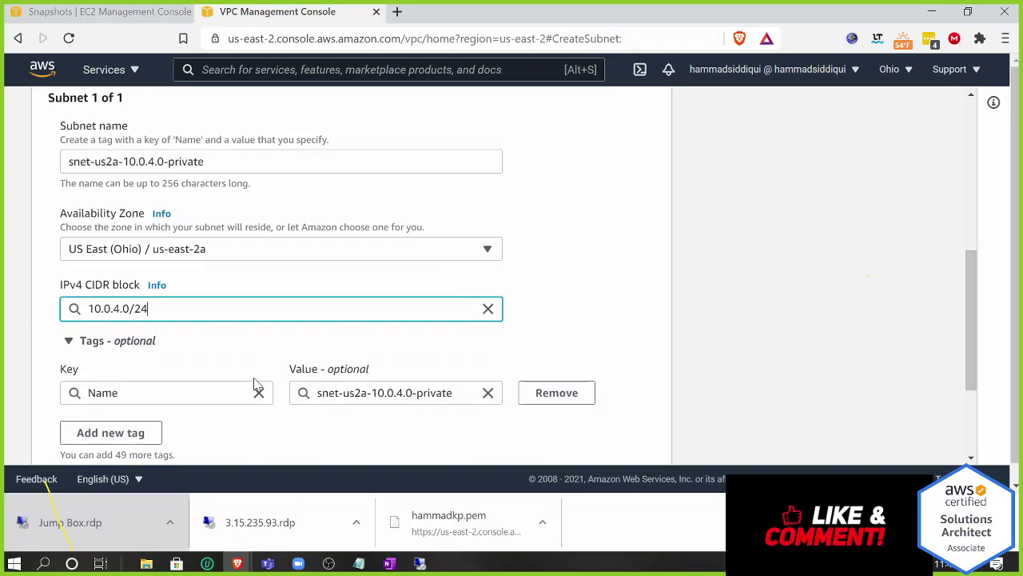
pyautogui.scroll(-2, 255, 385)
pyautogui.click(645, 444)
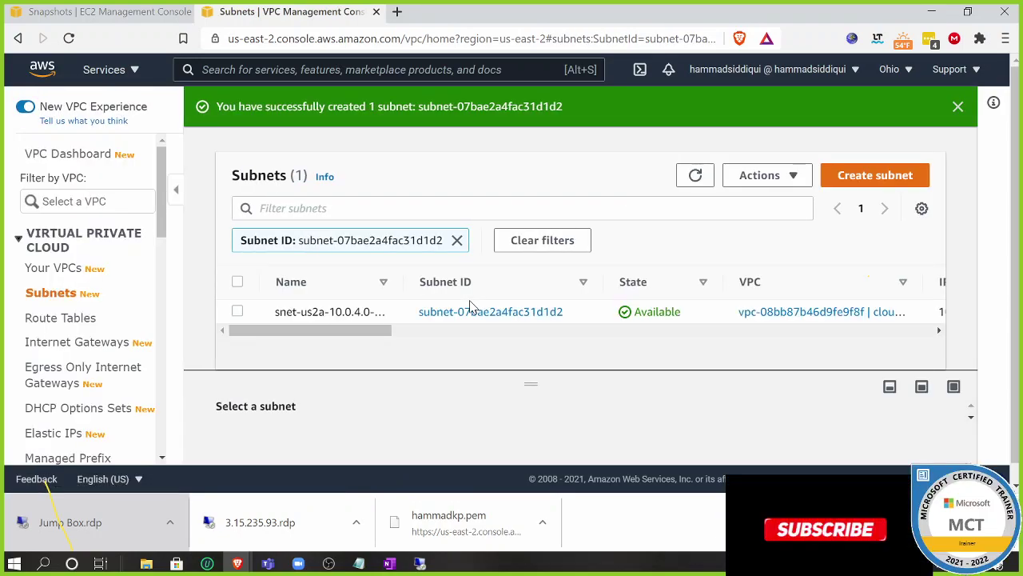
pyautogui.click(59, 318)
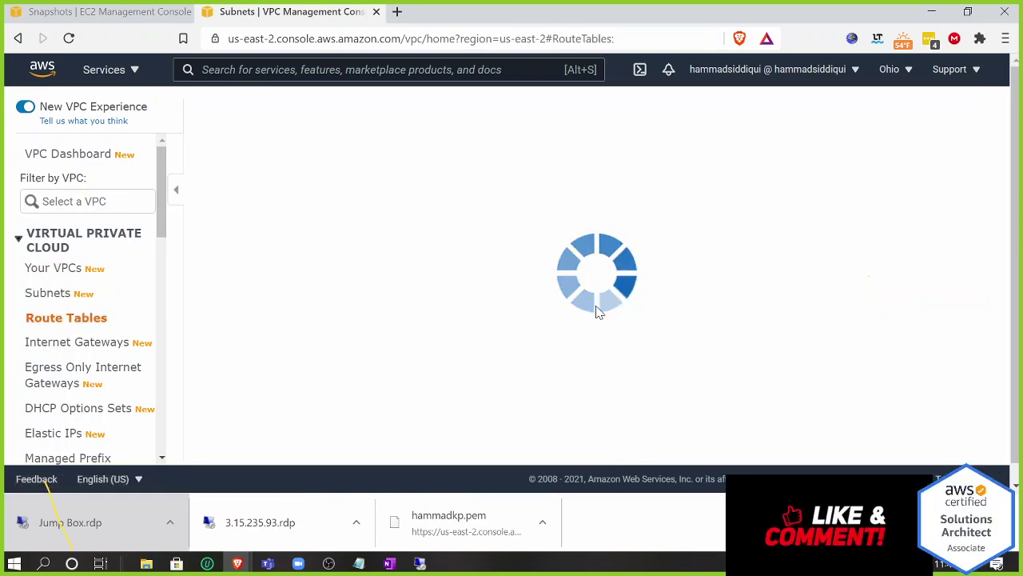
pyautogui.click(1004, 522)
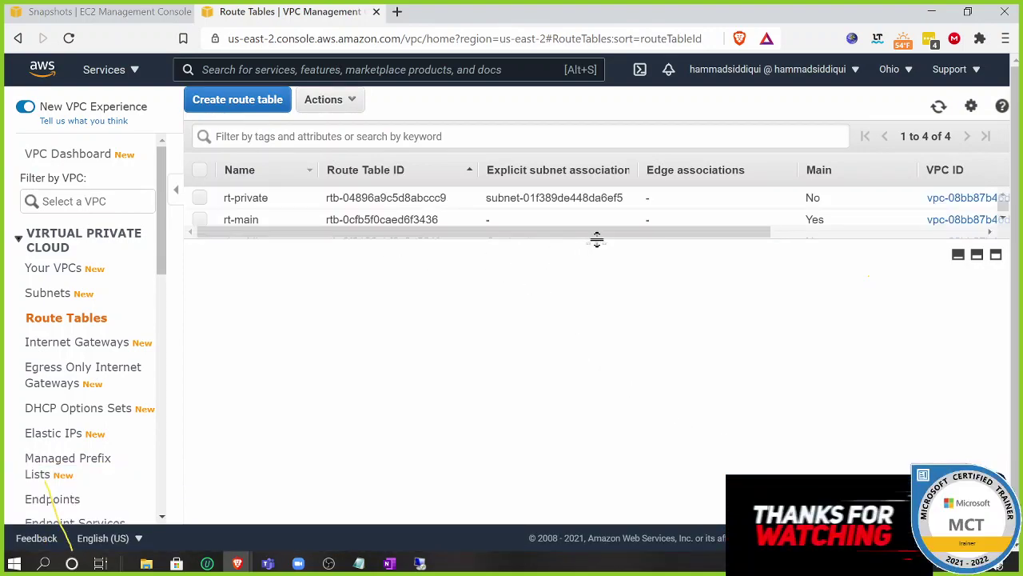
# Inspect rt-main's subnet associations and open its Edit subnet associations page
pyautogui.moveTo(596, 240); pyautogui.dragTo(605, 314)
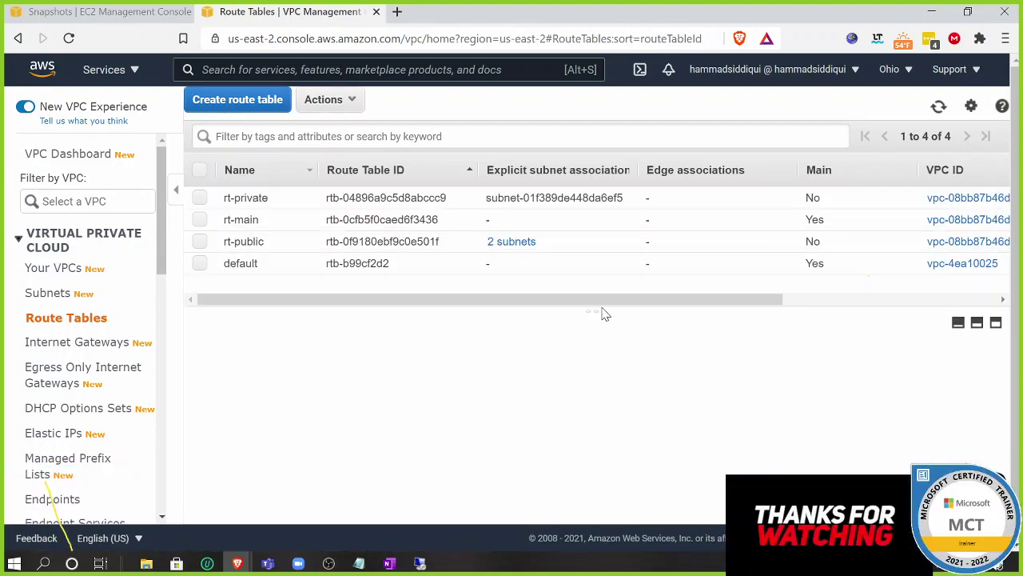
pyautogui.click(200, 224)
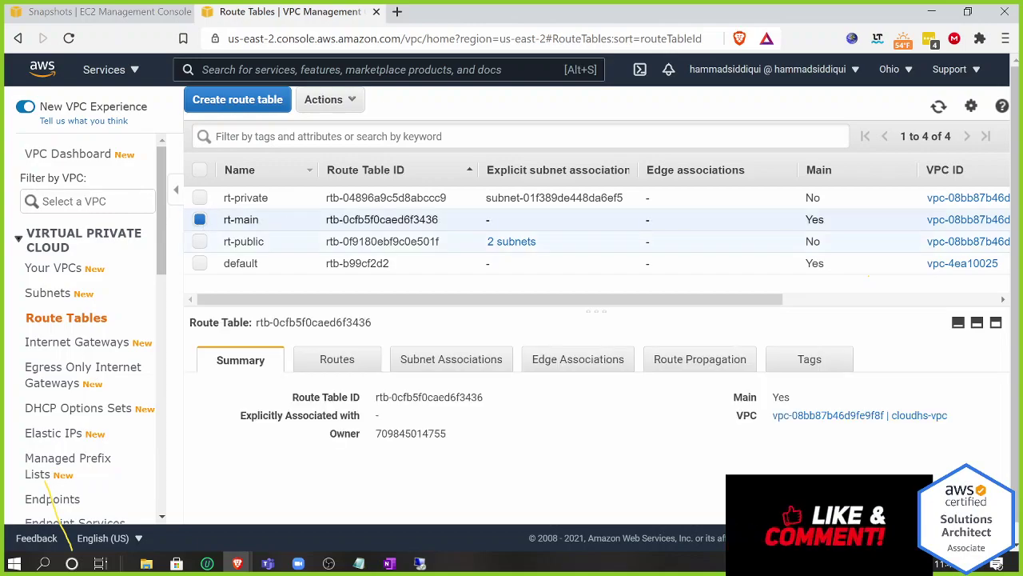
pyautogui.click(472, 361)
pyautogui.scroll(-2, 492, 396)
pyautogui.scroll(-3, 496, 406)
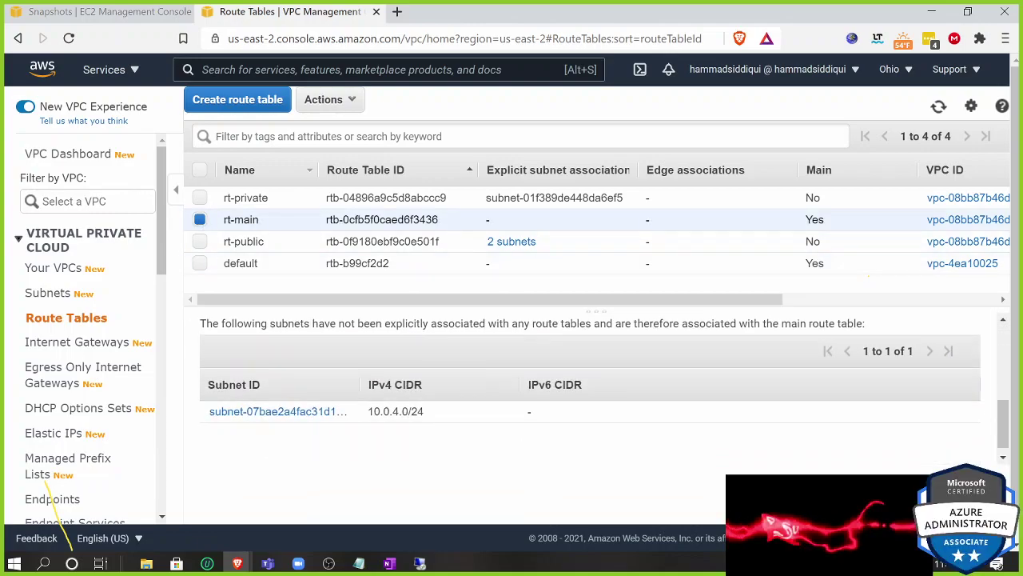
pyautogui.scroll(4, 293, 392)
pyautogui.scroll(2, 250, 373)
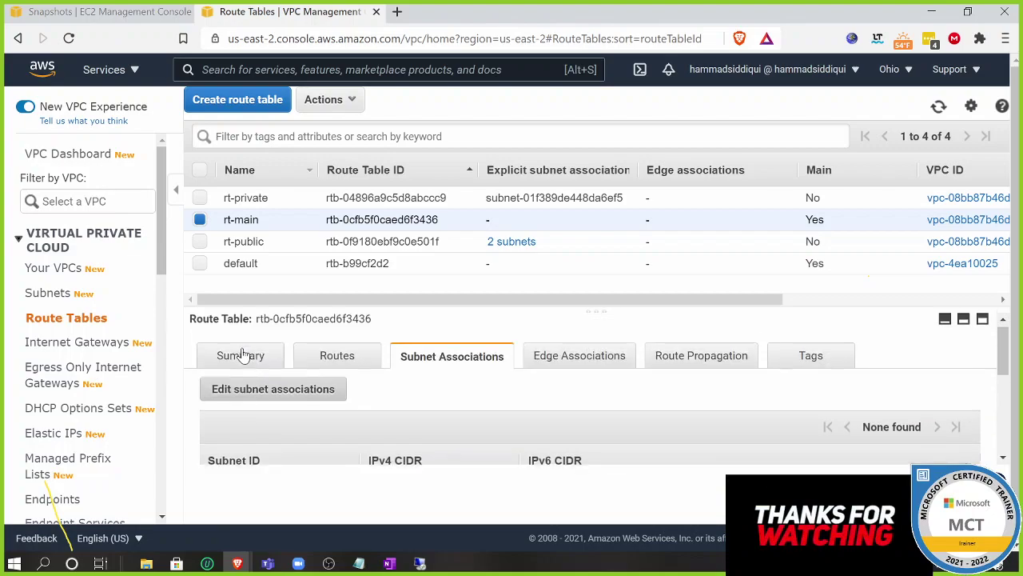
pyautogui.click(336, 395)
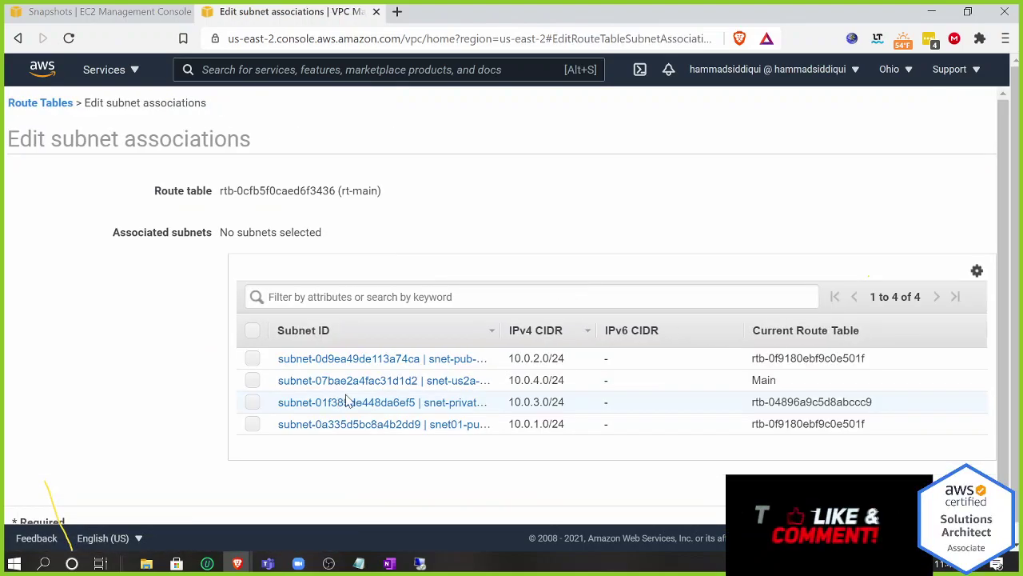
pyautogui.moveTo(494, 330); pyautogui.dragTo(614, 327)
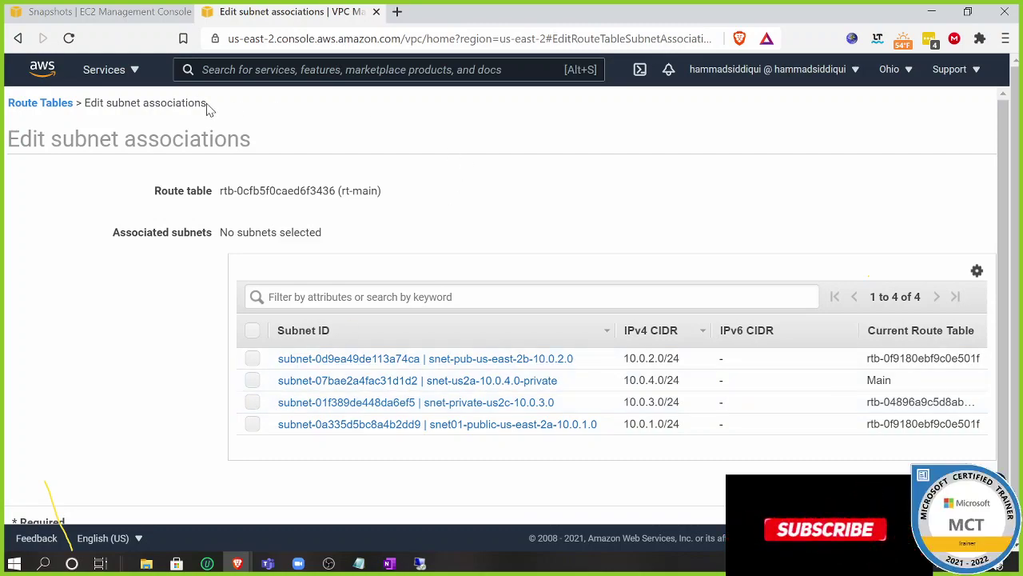
# Open the console home in a third tab and go to the VPC console
pyautogui.rightClick(53, 100)
pyautogui.rightClick(58, 69)
pyautogui.click(85, 81)
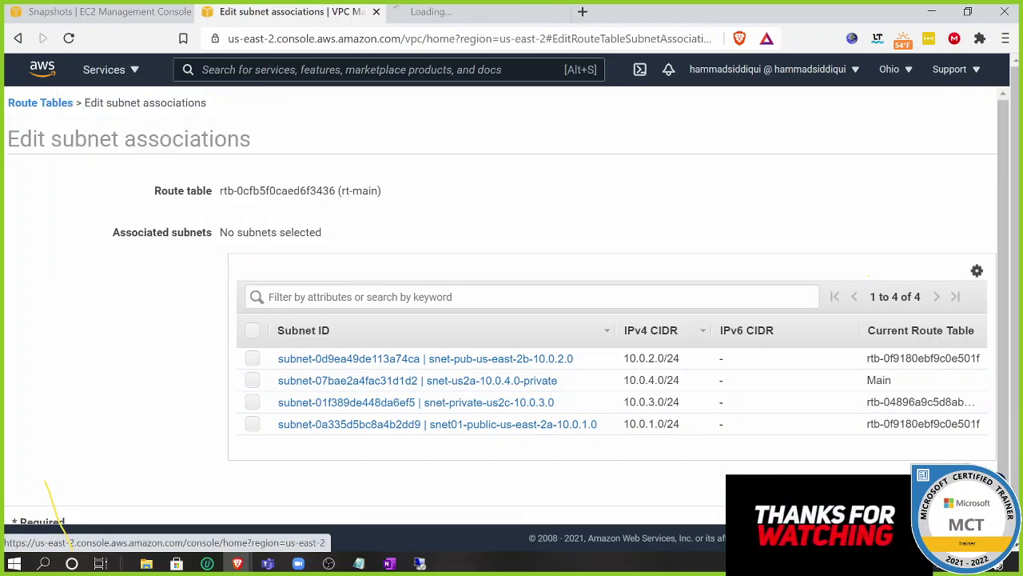
pyautogui.click(521, 14)
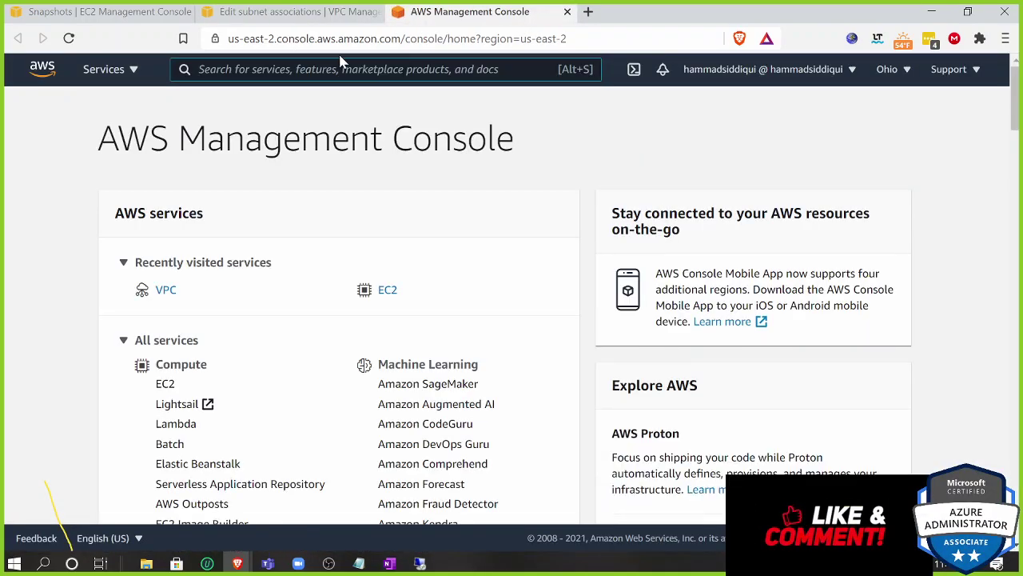
pyautogui.click(165, 290)
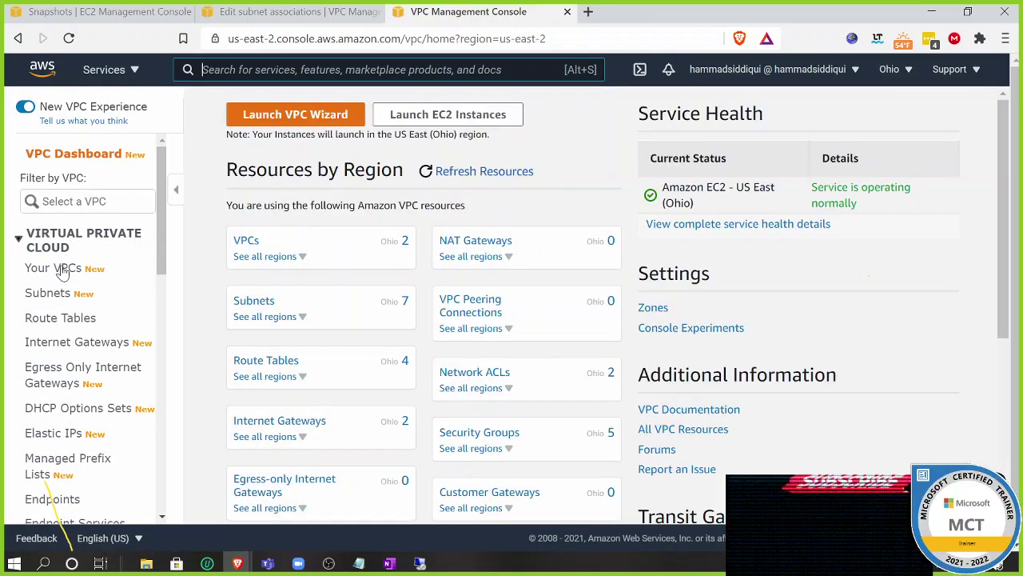
# Copy cloudhs-vpc's VPC ID and filter the Subnets list by it
pyautogui.click(62, 272)
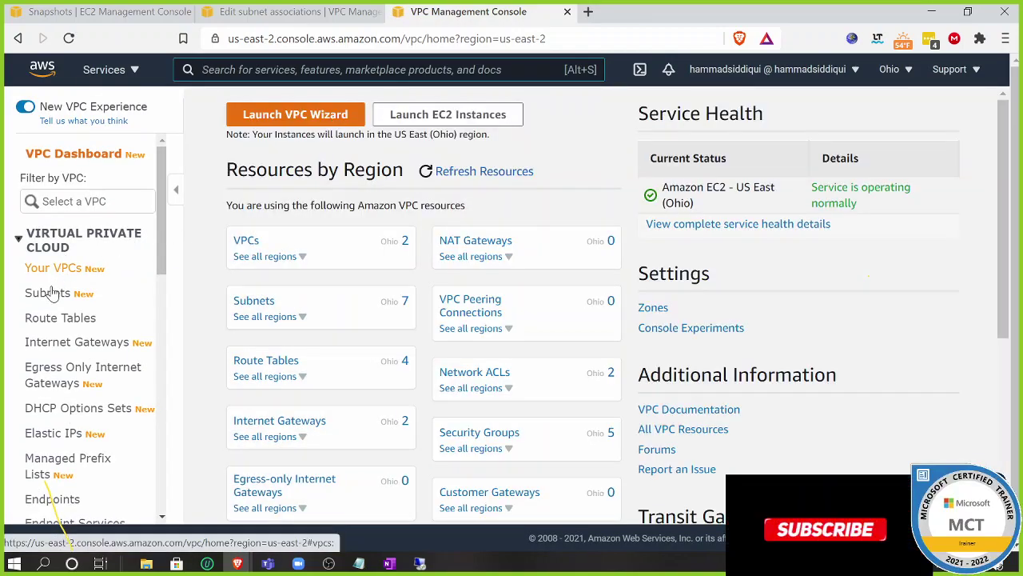
pyautogui.click(58, 271)
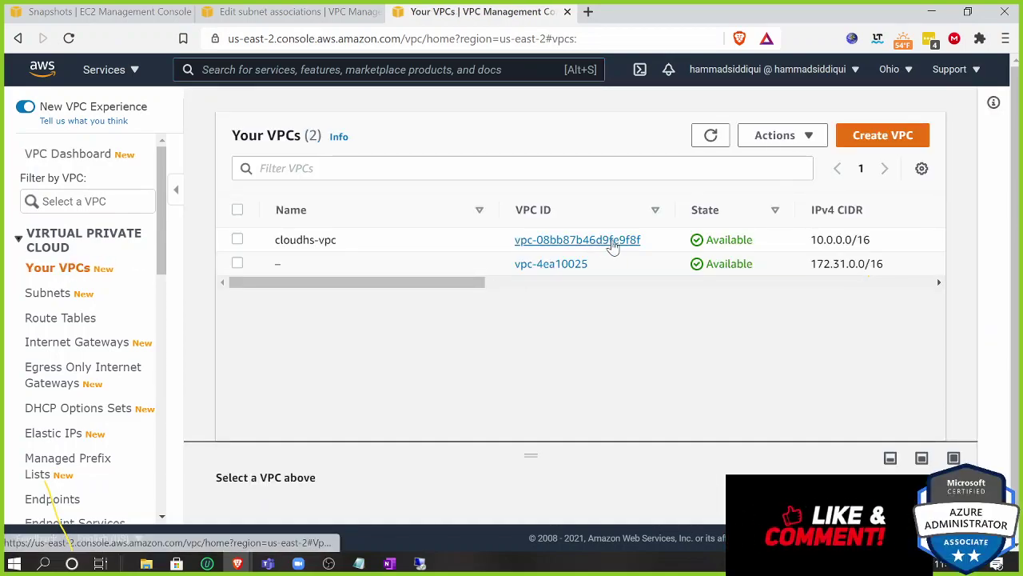
pyautogui.click(554, 240)
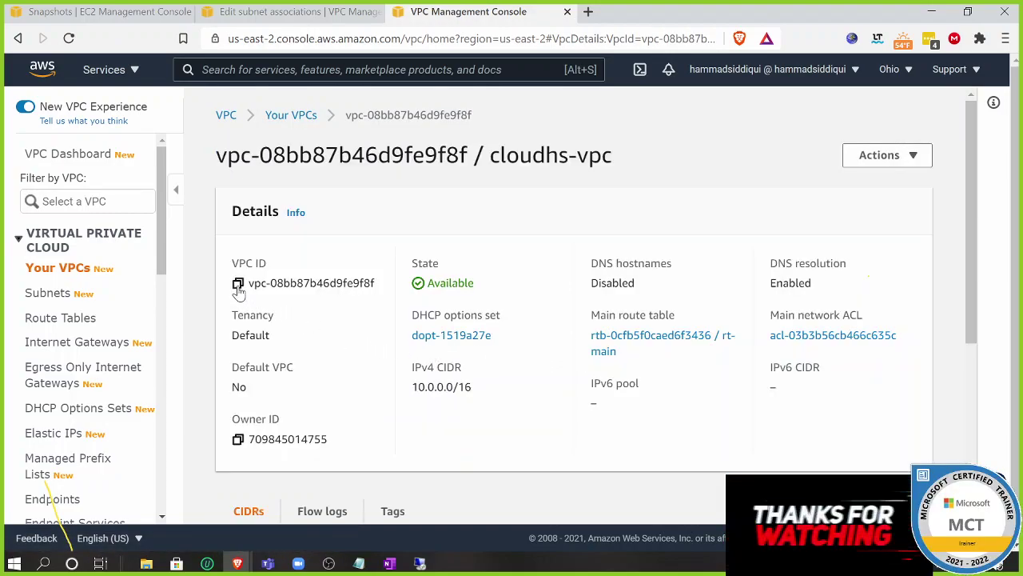
pyautogui.click(238, 283)
pyautogui.click(49, 293)
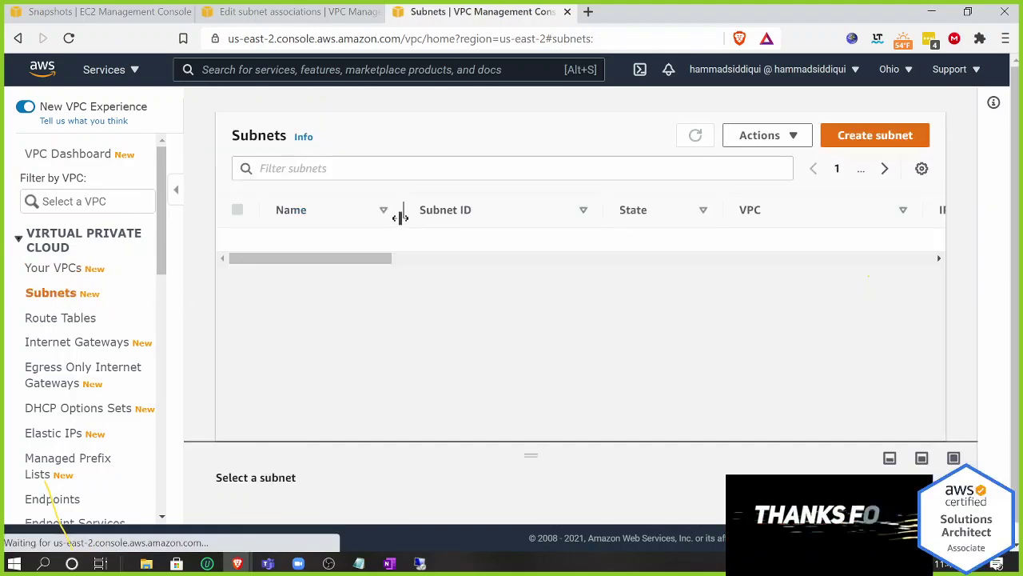
pyautogui.click(403, 169)
pyautogui.hotkey('ctrl', 'v')
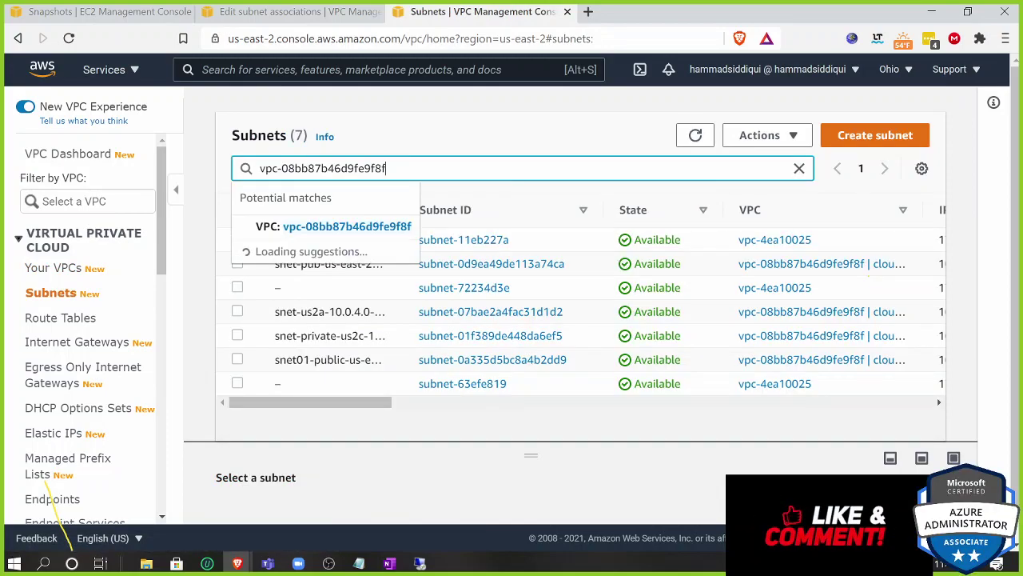
pyautogui.press('Return')
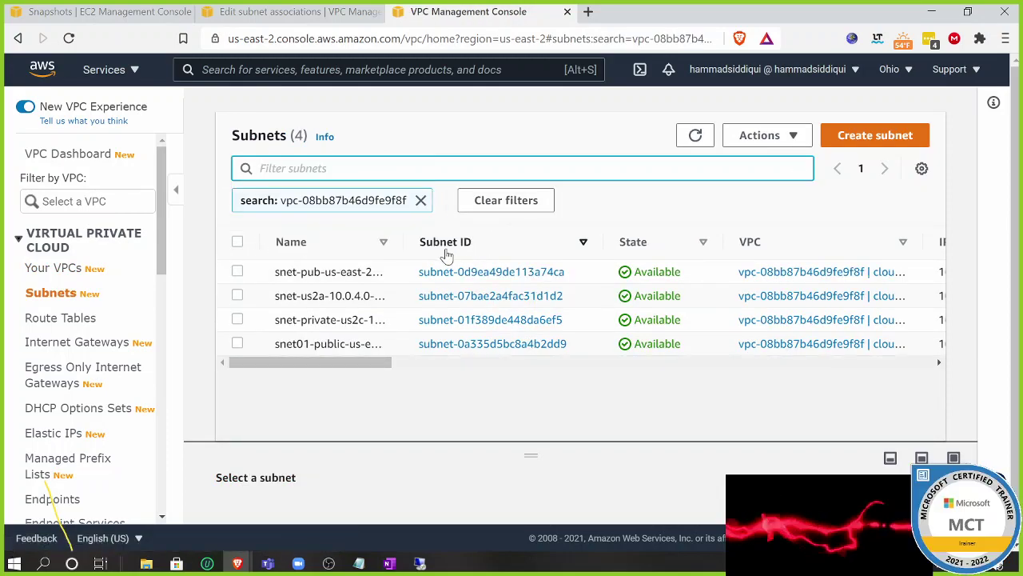
# Widen the Name column and read the subnet names, including snet-us2a-10.0.4.0-private
pyautogui.moveTo(400, 240); pyautogui.dragTo(483, 241)
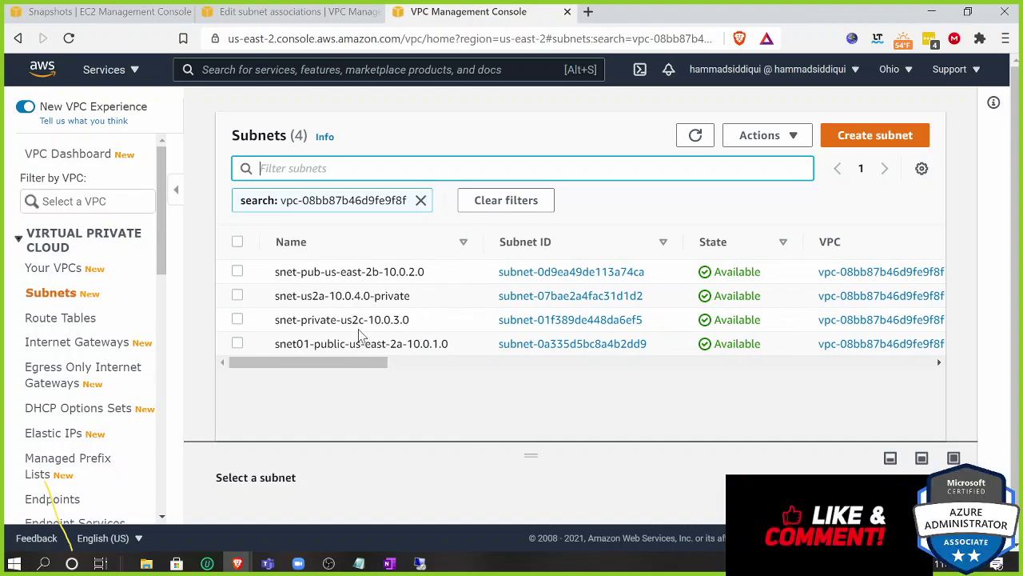
pyautogui.moveTo(303, 344); pyautogui.dragTo(403, 344)
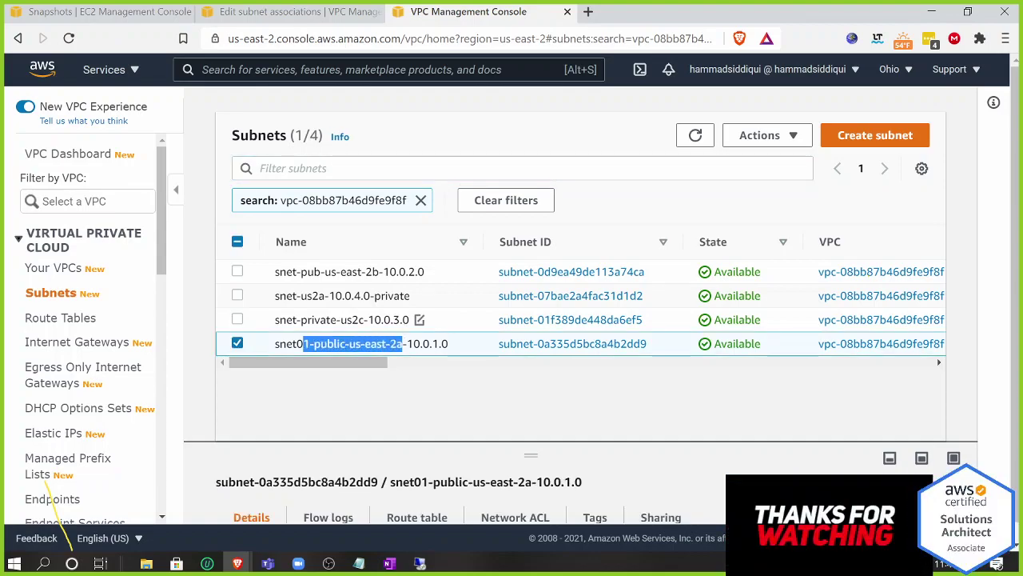
pyautogui.moveTo(297, 295); pyautogui.dragTo(346, 295)
pyautogui.click(421, 296)
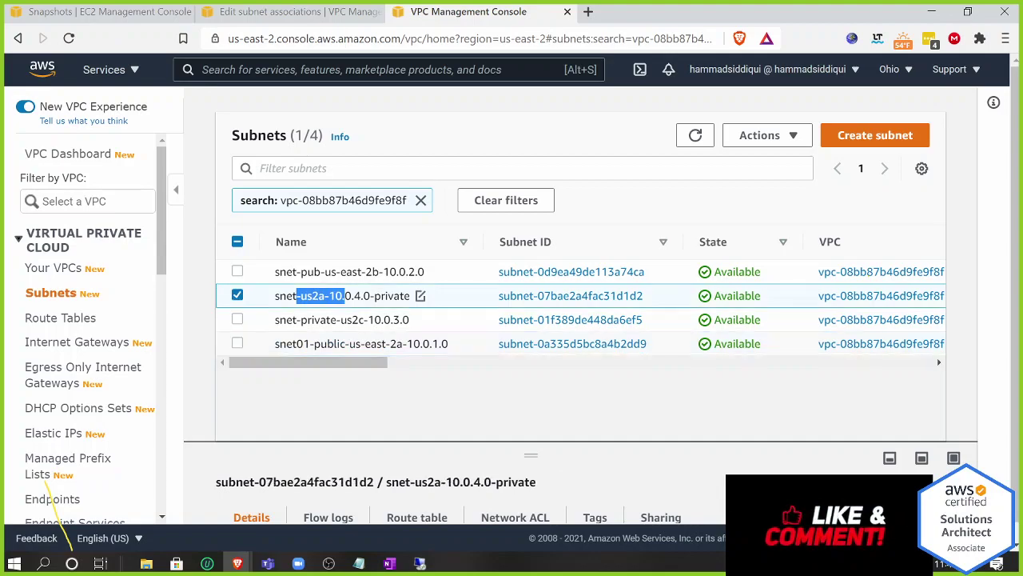
pyautogui.click(237, 299)
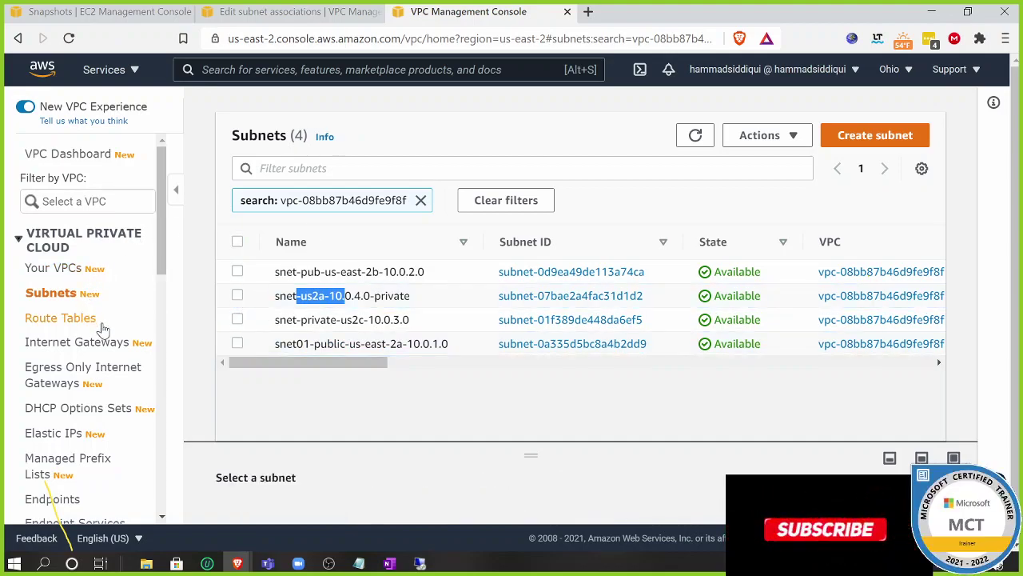
pyautogui.scroll(-1, 114, 341)
# Switch rt-private's subnet association from snet-private-us2c-10.0.3.0 to snet-us2a-10.0.4.0-private and save
pyautogui.click(72, 238)
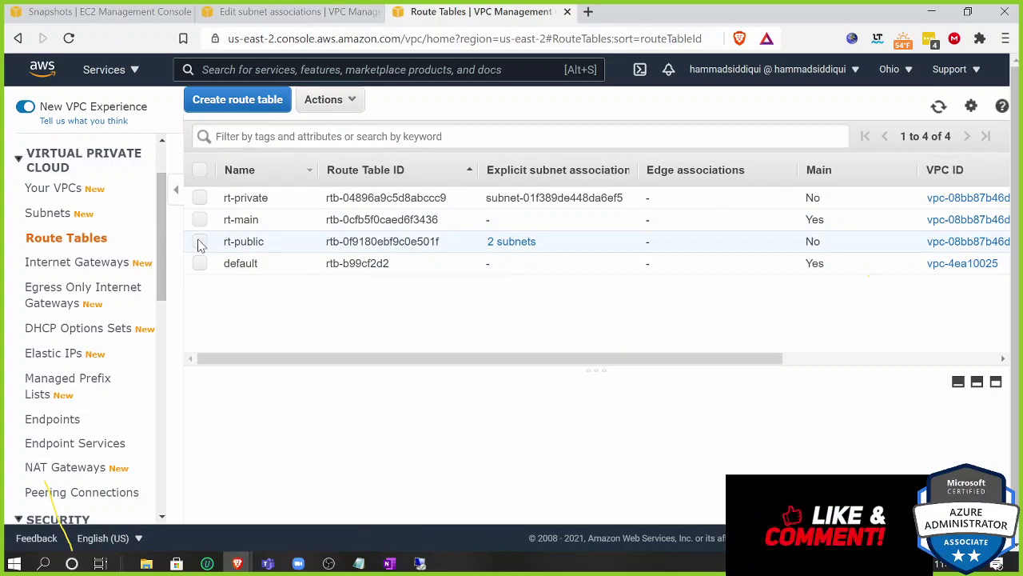
pyautogui.click(201, 199)
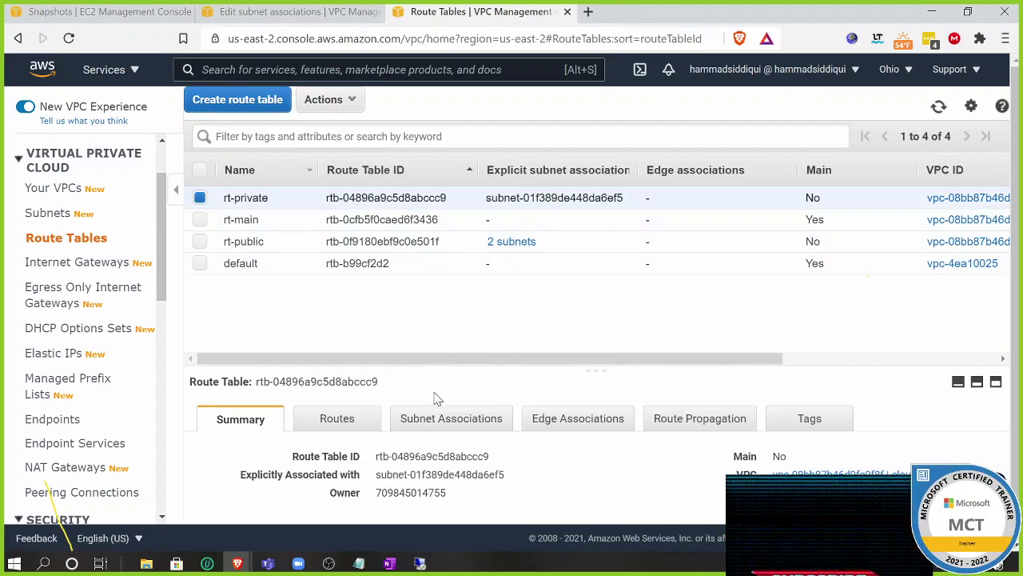
pyautogui.click(422, 417)
pyautogui.scroll(-3, 452, 424)
pyautogui.scroll(2, 420, 427)
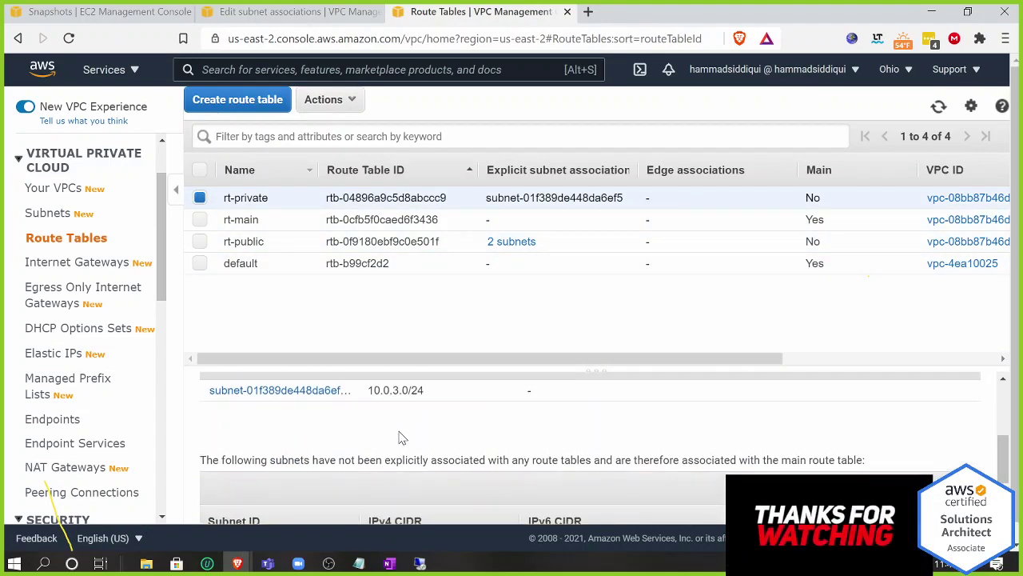
pyautogui.click(248, 377)
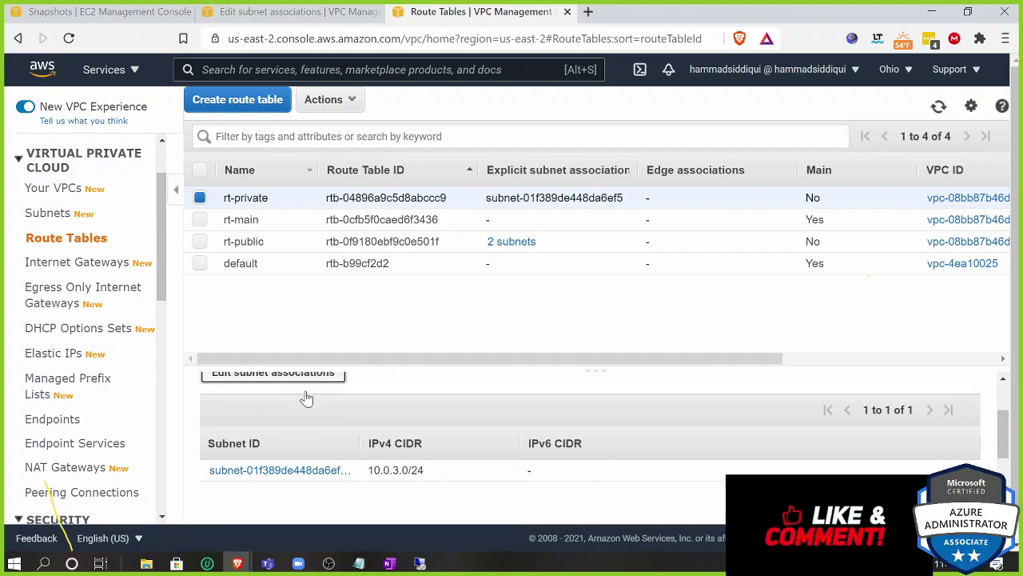
pyautogui.scroll(-1, 318, 409)
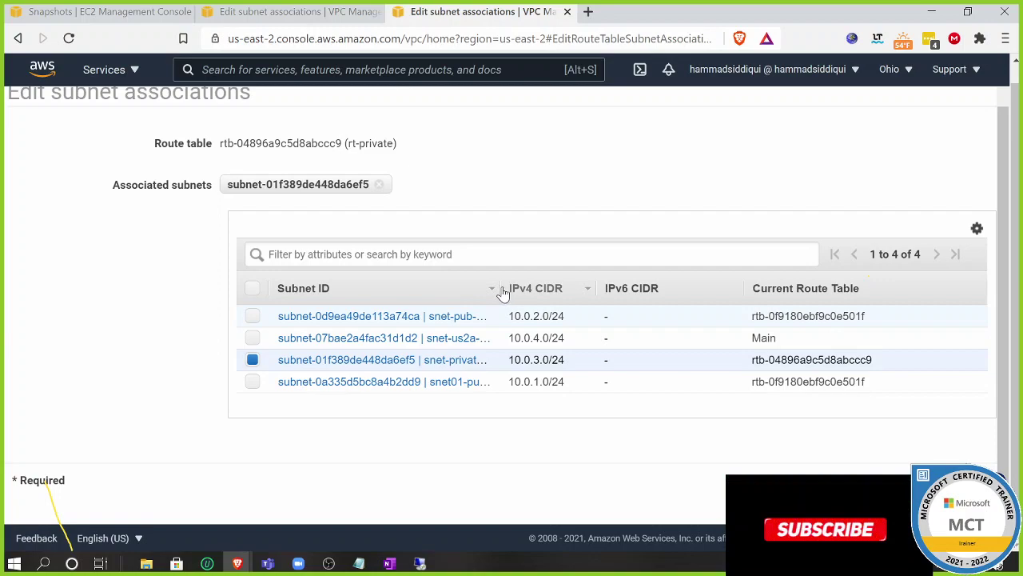
pyautogui.moveTo(504, 289); pyautogui.dragTo(598, 285)
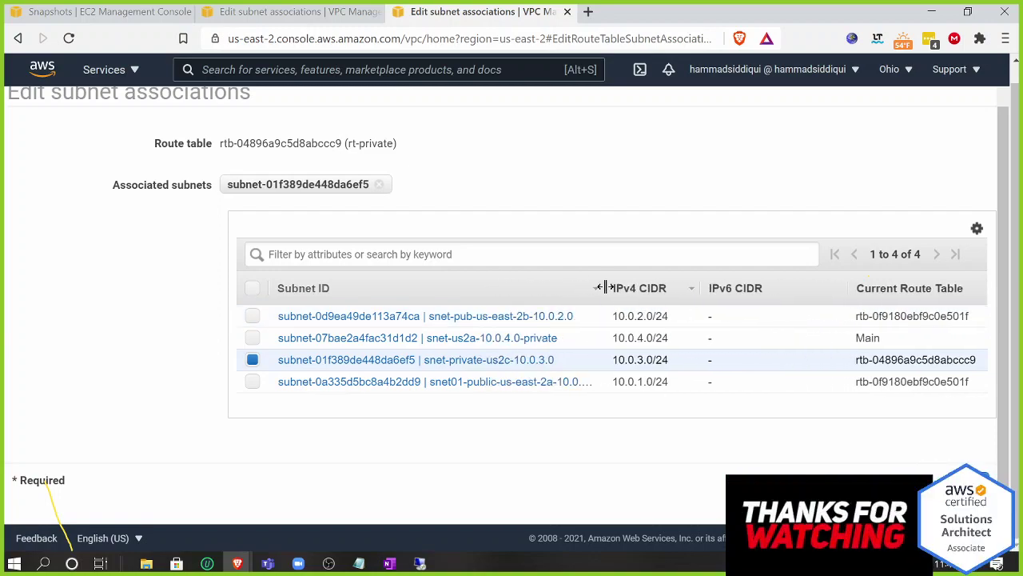
pyautogui.click(253, 337)
pyautogui.click(253, 360)
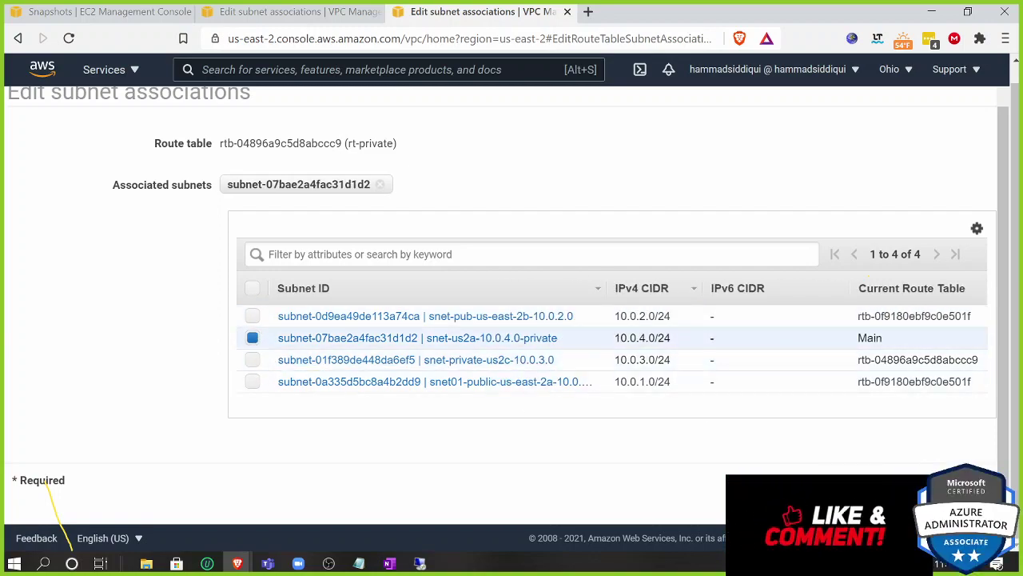
pyautogui.click(950, 480)
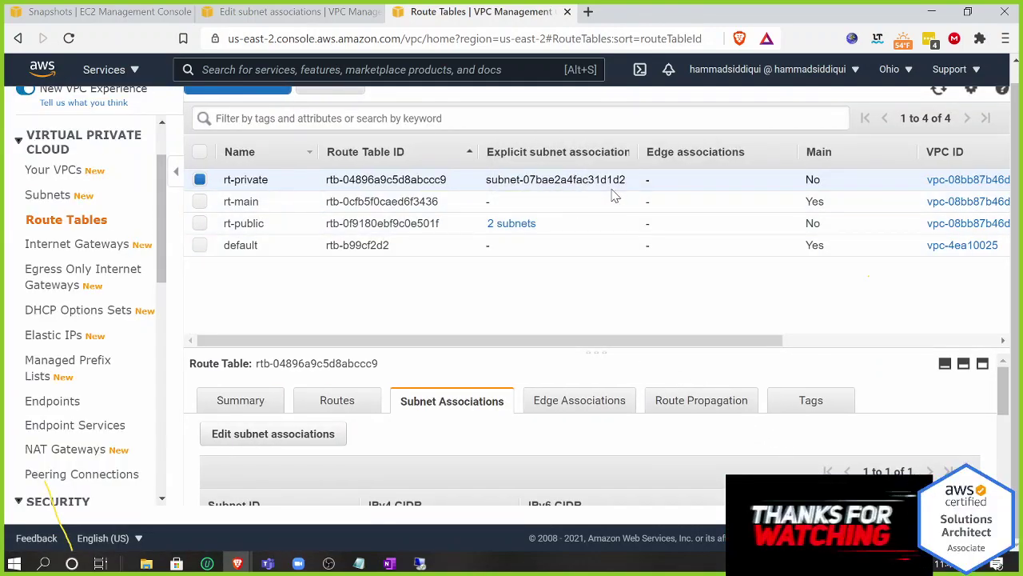
pyautogui.moveTo(637, 147); pyautogui.dragTo(694, 147)
# Refresh Route Tables and check rt-private's single 10.0.4.0/24 subnet with full names shown
pyautogui.click(938, 92)
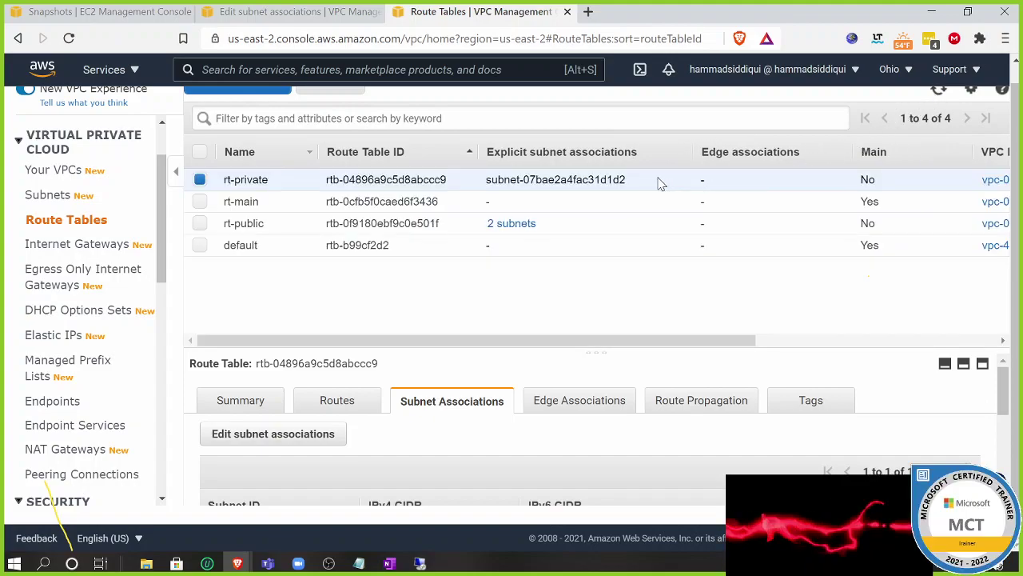
pyautogui.scroll(-3, 466, 431)
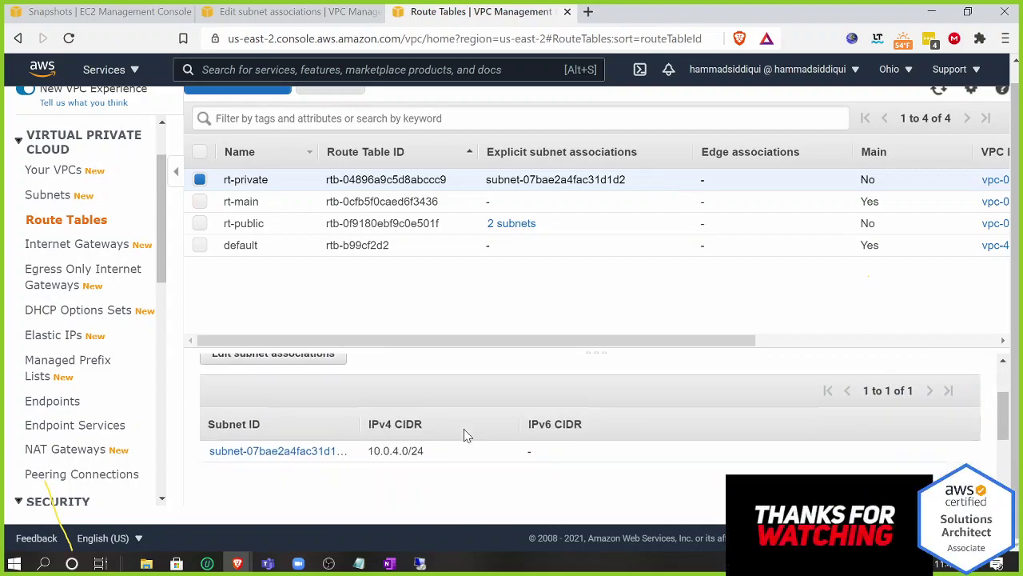
pyautogui.scroll(2, 466, 435)
pyautogui.scroll(-4, 466, 435)
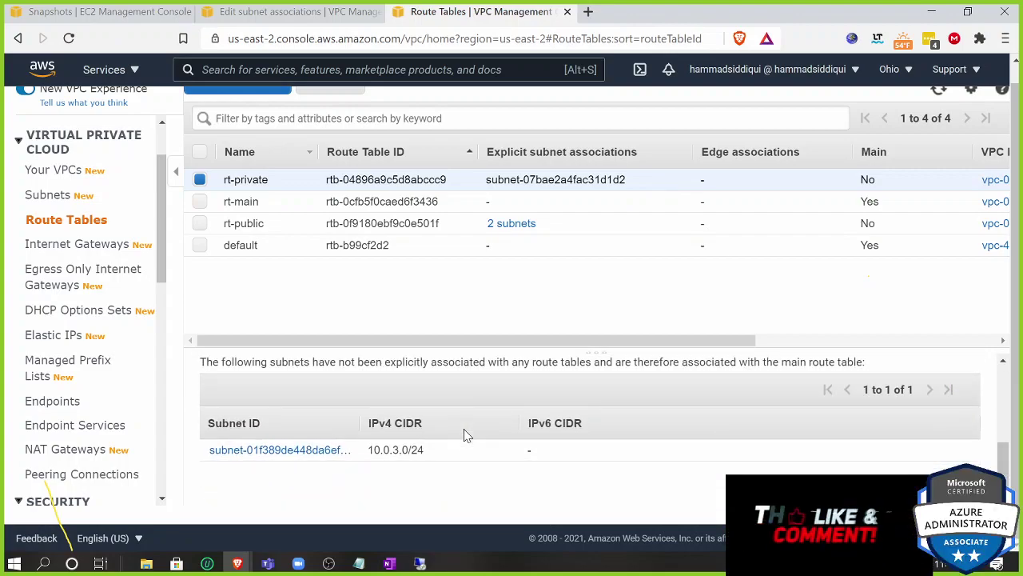
pyautogui.scroll(1, 466, 435)
pyautogui.scroll(1, 466, 435)
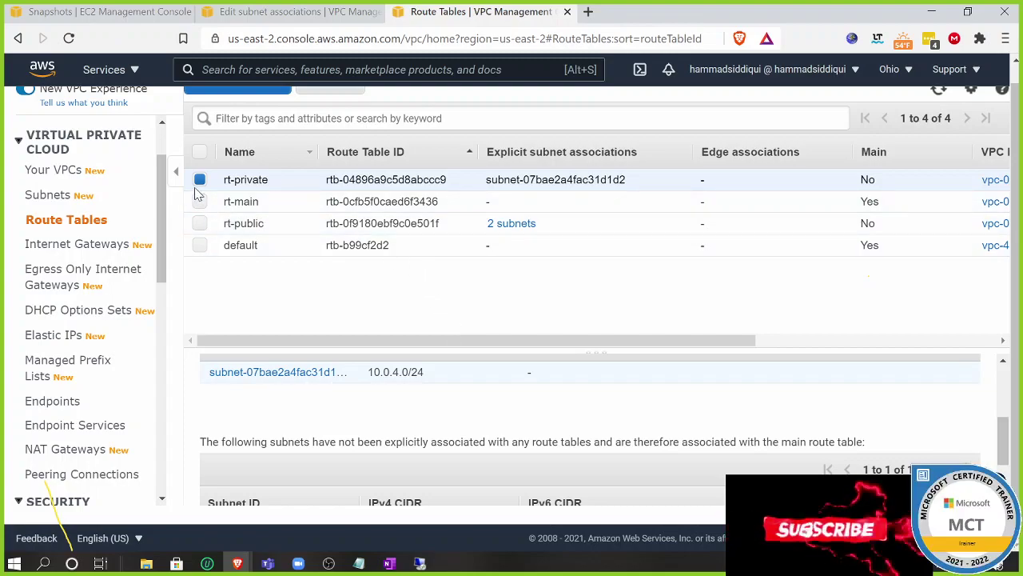
pyautogui.scroll(2, 391, 435)
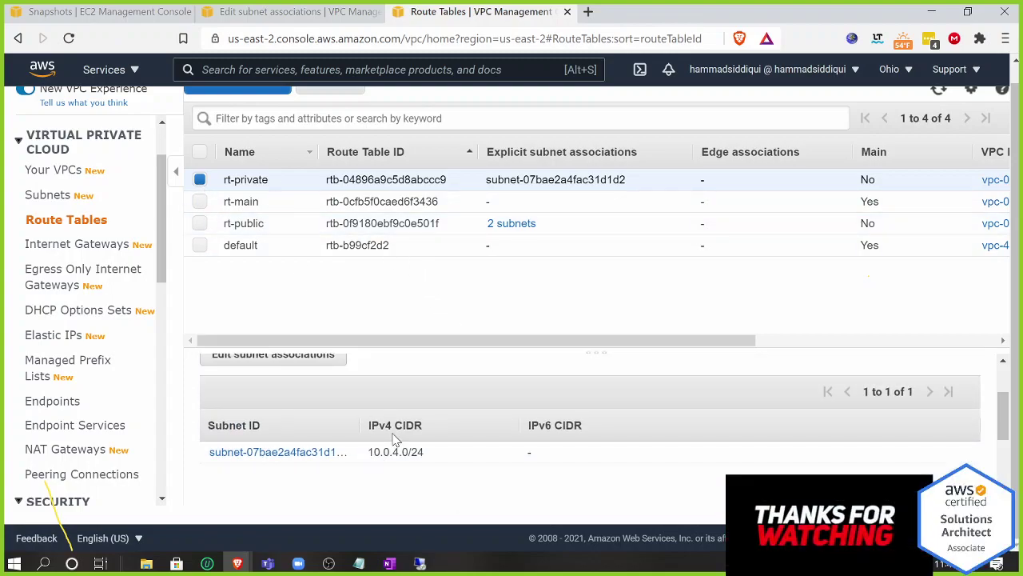
pyautogui.moveTo(358, 425); pyautogui.dragTo(519, 426)
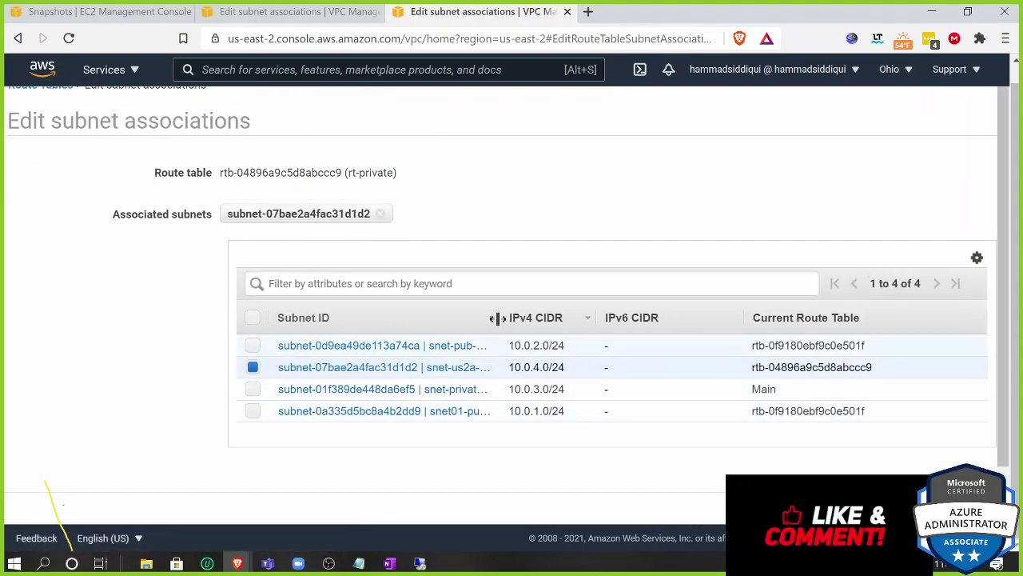
pyautogui.moveTo(497, 318); pyautogui.dragTo(604, 318)
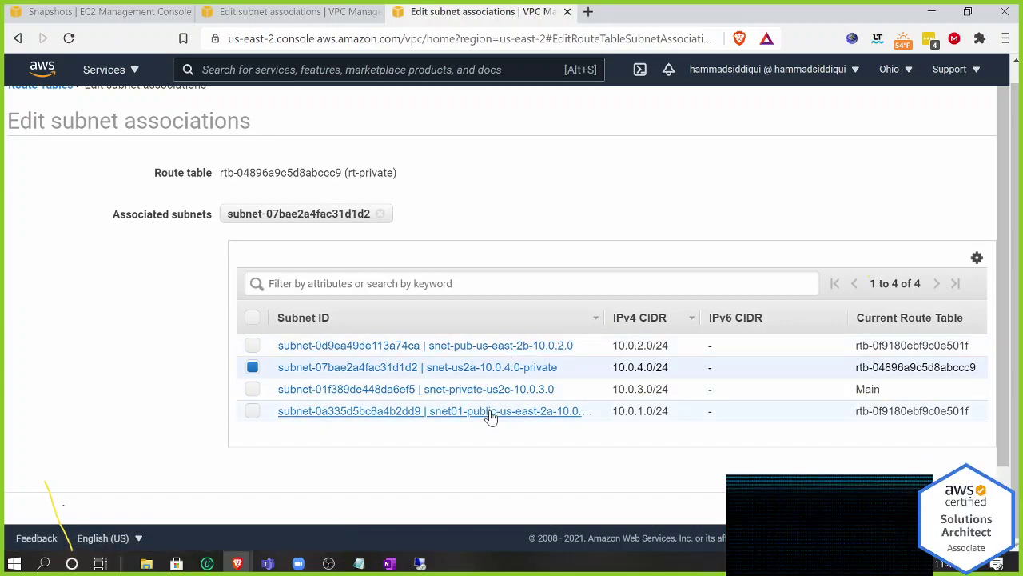
# Associate rt-private with both private subnets, 10.0.3.0/24 and 10.0.4.0/24
pyautogui.click(253, 388)
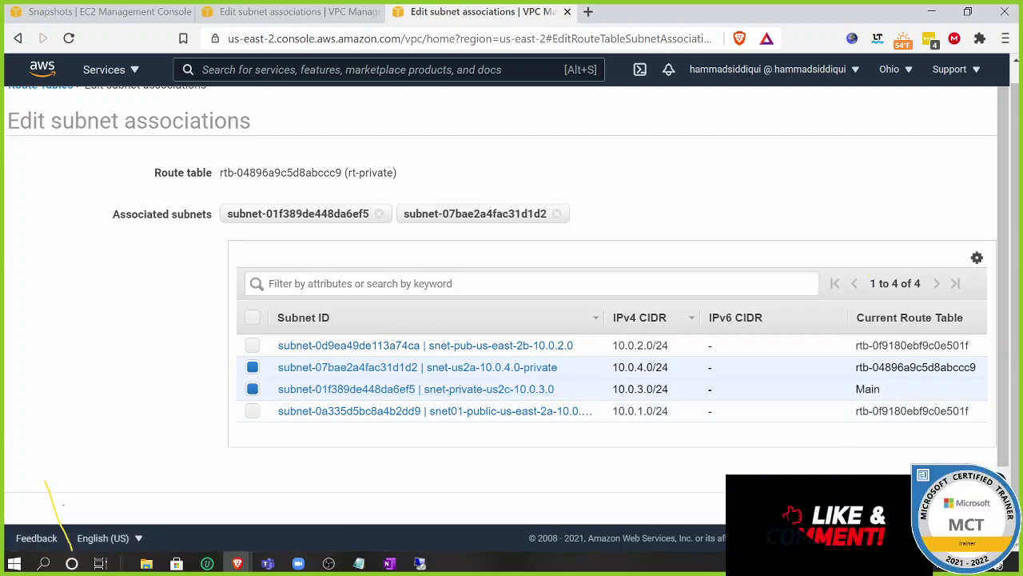
pyautogui.click(955, 487)
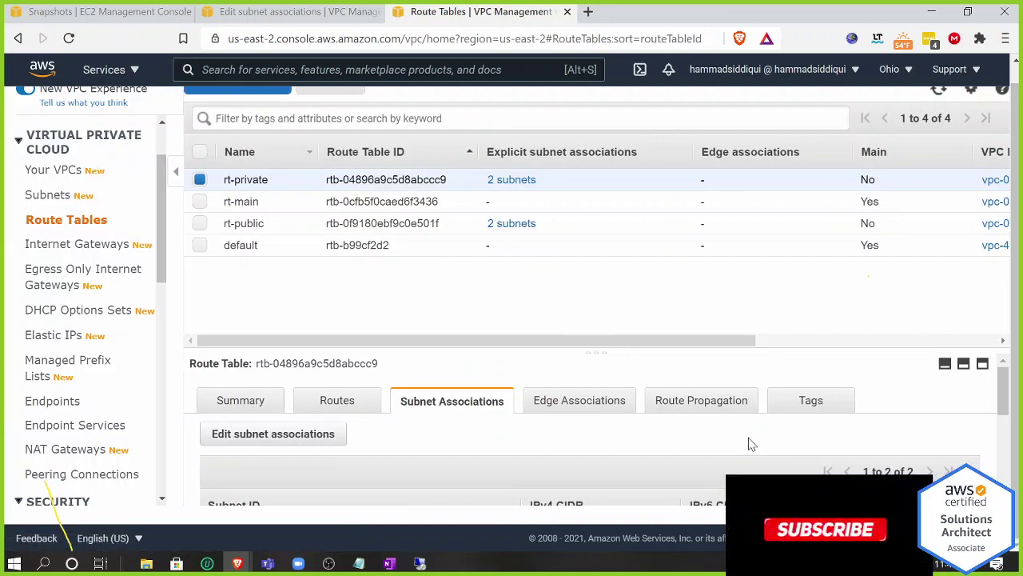
pyautogui.click(200, 224)
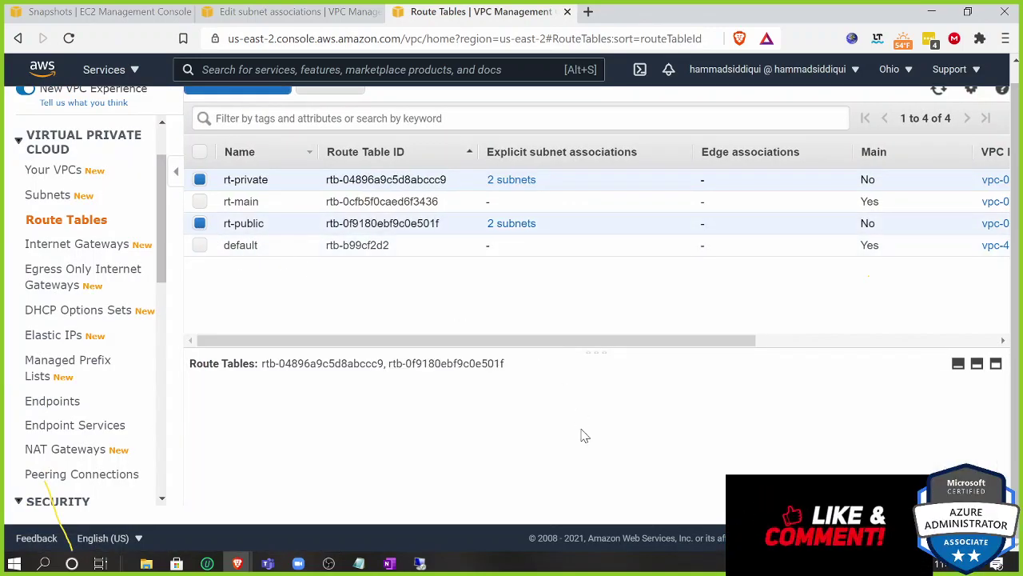
# Confirm rt-public has two associated subnets, then return to the rt-main editor tab
pyautogui.click(200, 179)
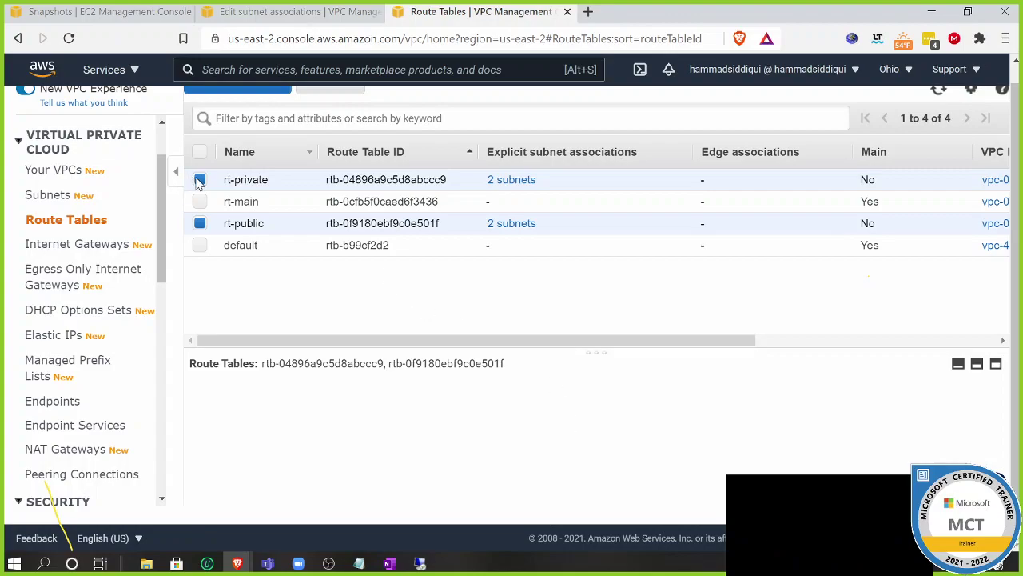
pyautogui.scroll(-2, 559, 454)
pyautogui.scroll(-1, 559, 455)
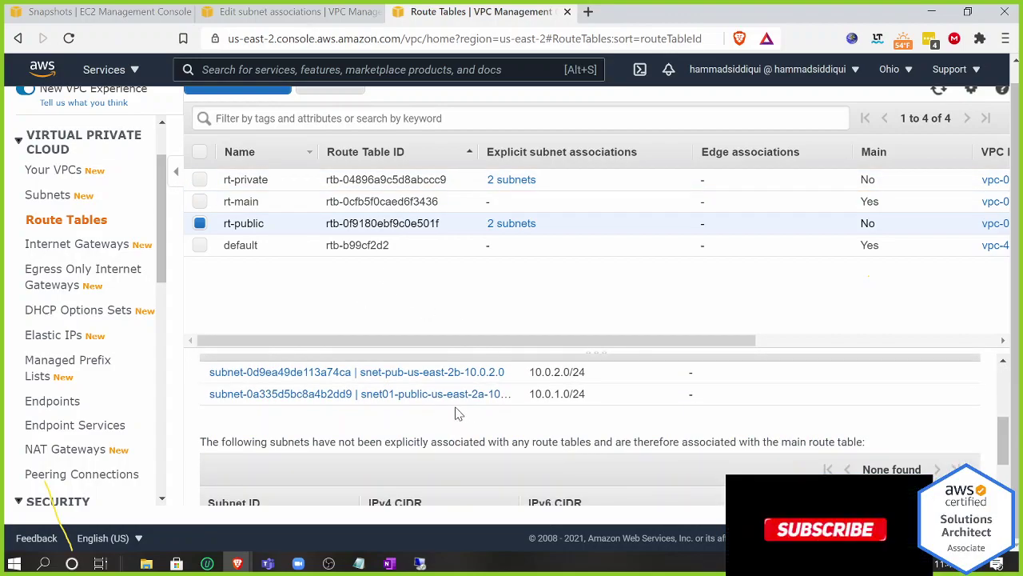
pyautogui.click(306, 12)
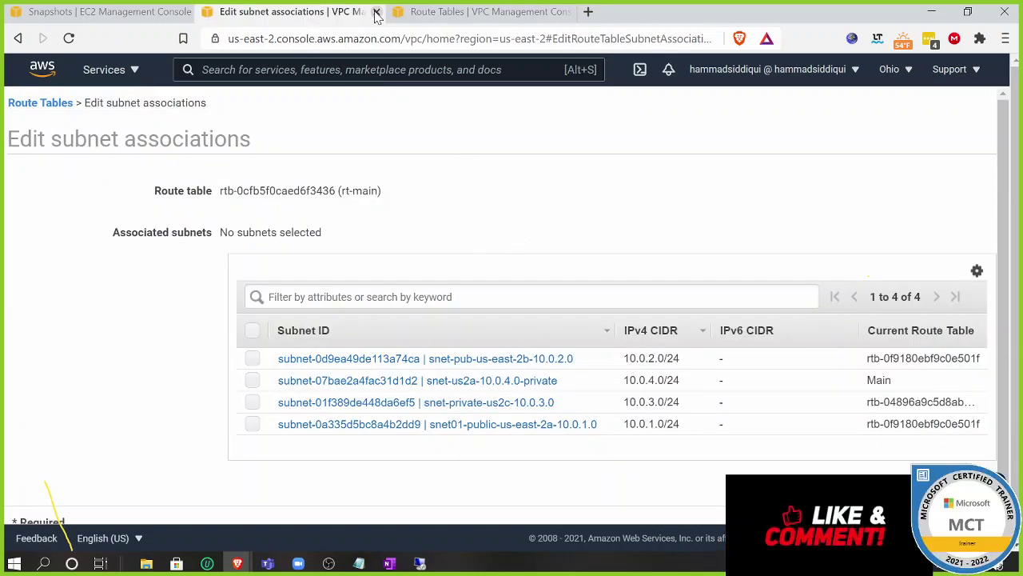
pyautogui.click(376, 11)
# Go to EC2 Load Balancers and start creating a new load balancer
pyautogui.click(101, 12)
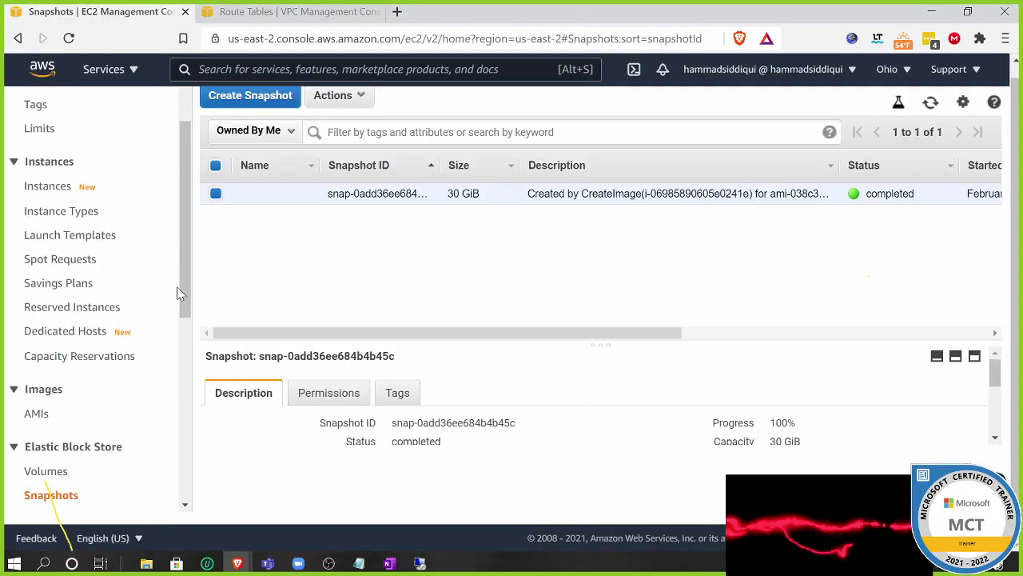
pyautogui.moveTo(189, 296); pyautogui.dragTo(188, 463)
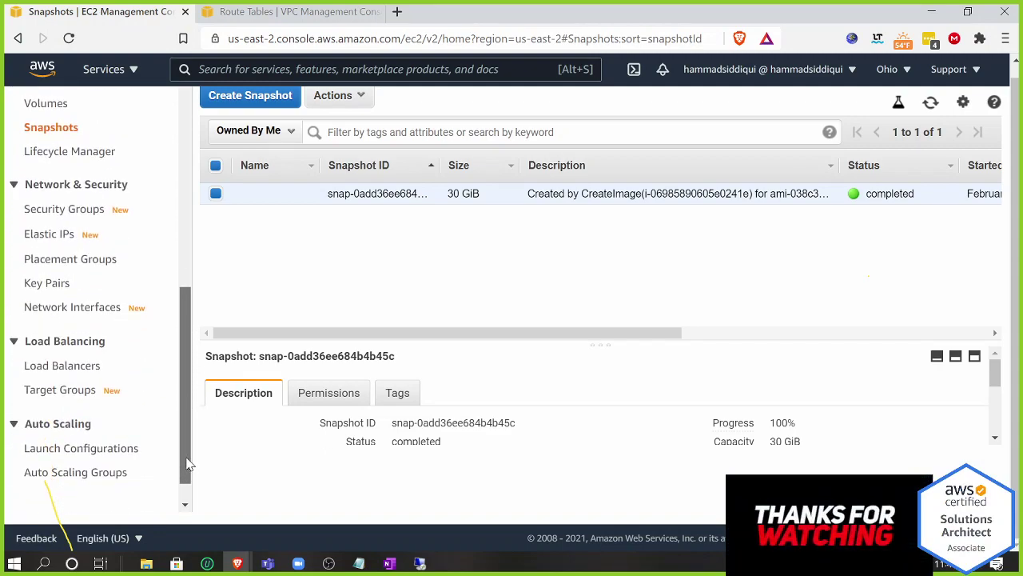
pyautogui.click(44, 368)
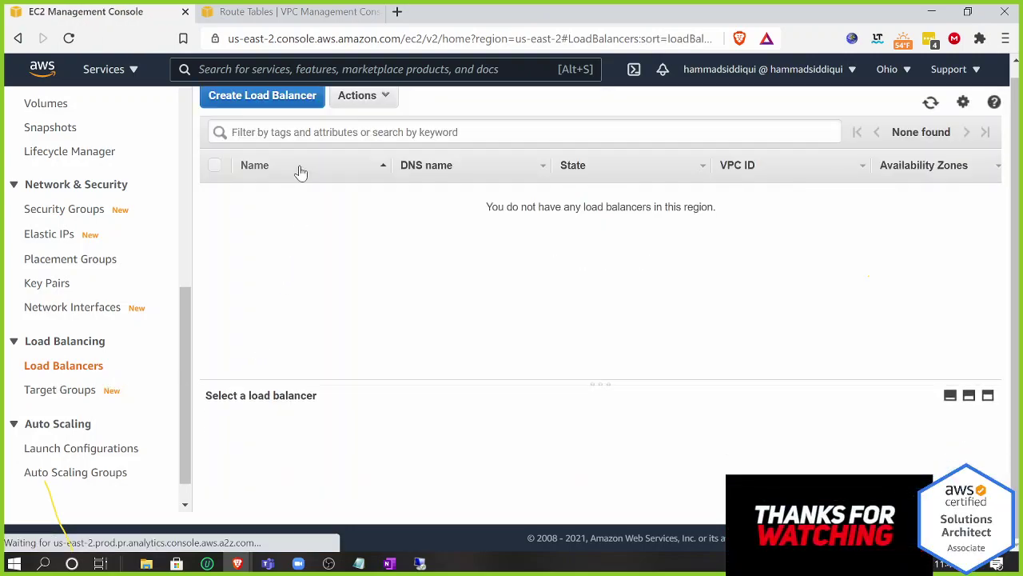
pyautogui.click(281, 97)
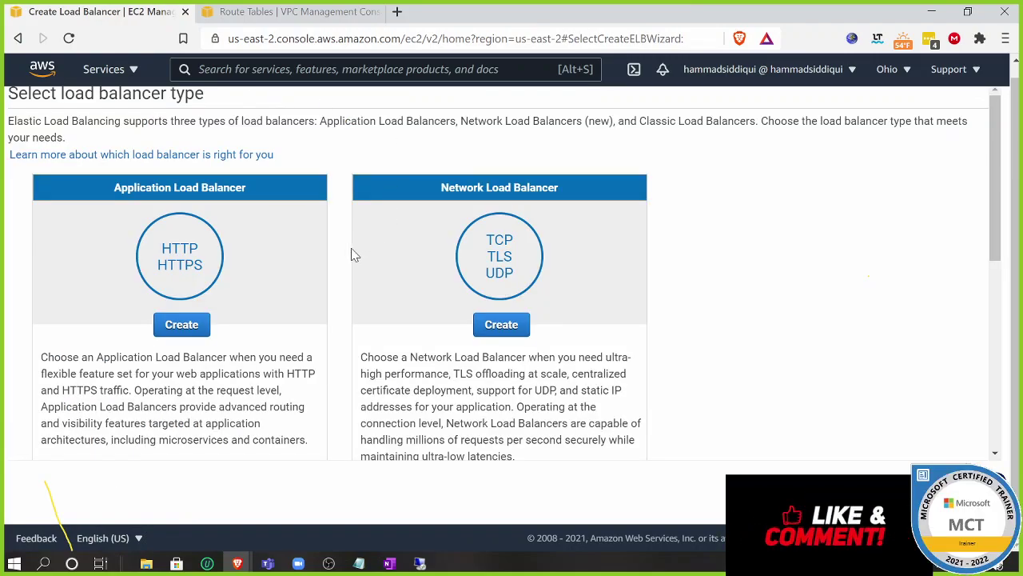
# Review the Application Load Balancer description: HTTP support and microservices and containers use cases
pyautogui.scroll(-5, 357, 254)
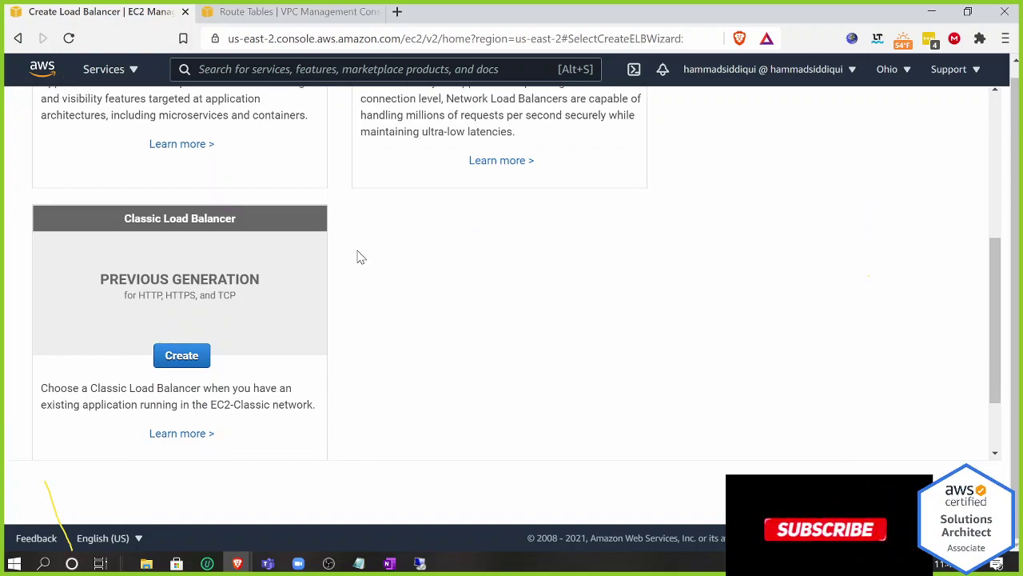
pyautogui.scroll(5, 359, 256)
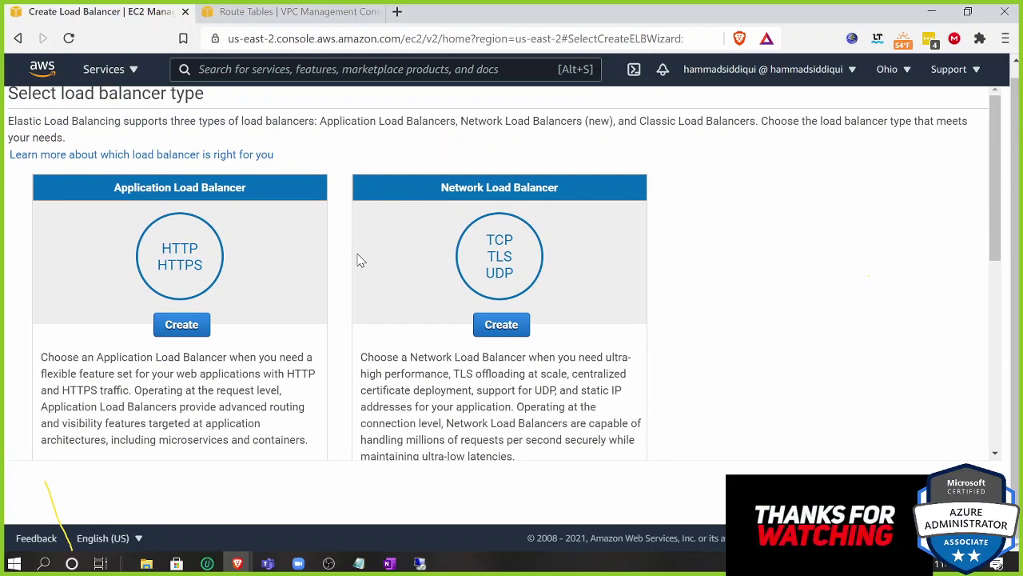
pyautogui.scroll(-1, 359, 260)
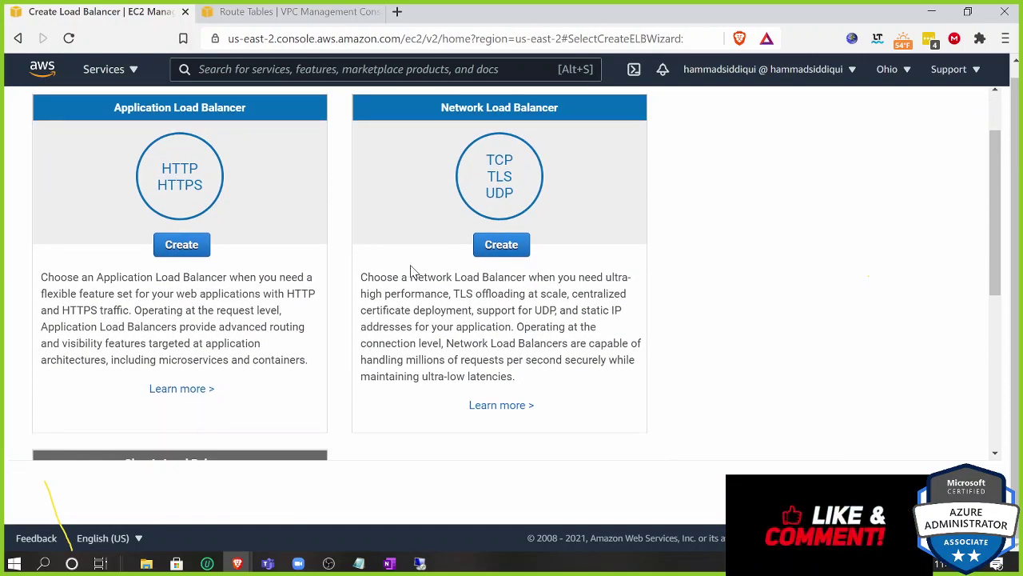
pyautogui.scroll(-3, 411, 272)
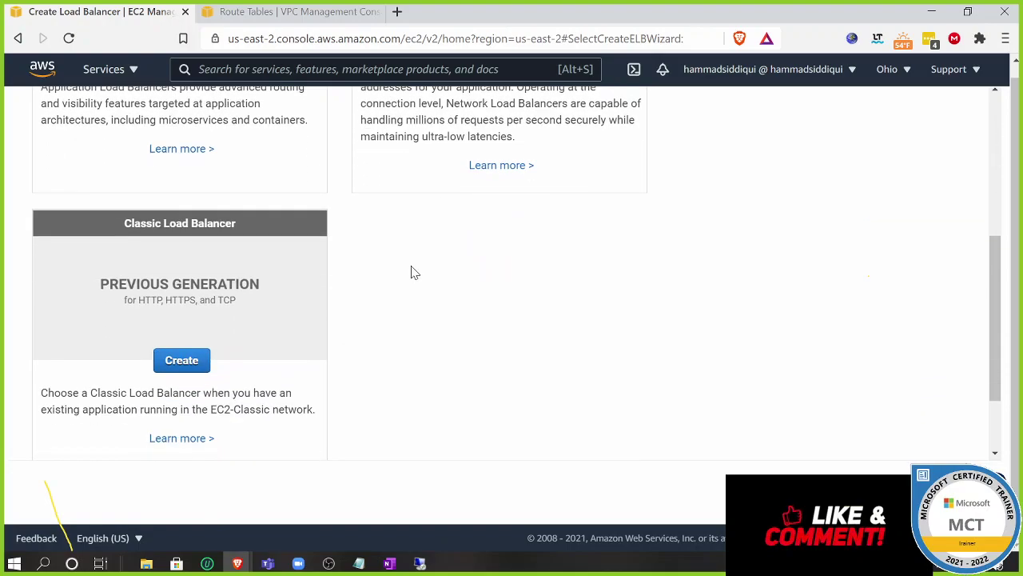
pyautogui.scroll(4, 411, 272)
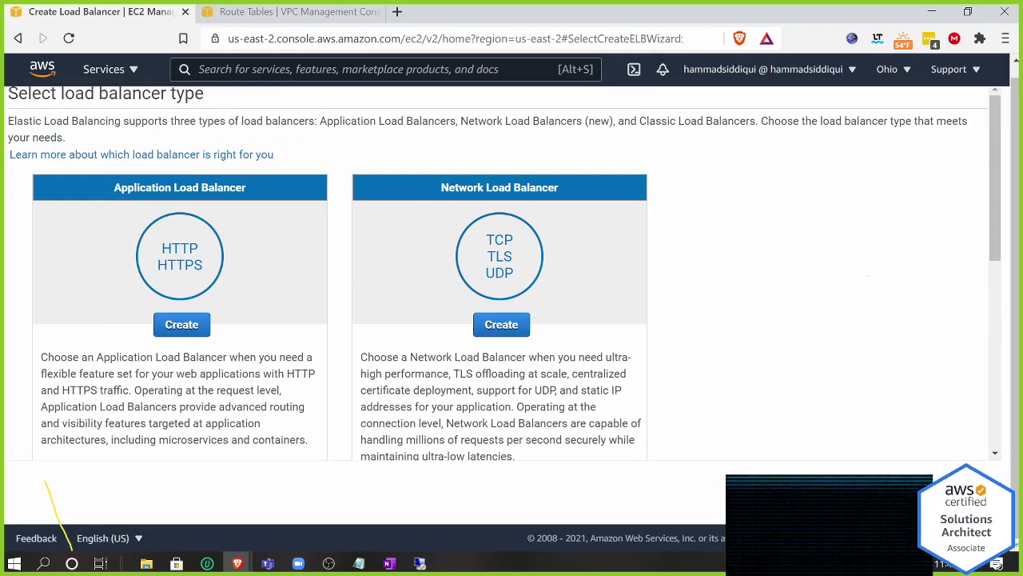
pyautogui.moveTo(111, 191); pyautogui.dragTo(243, 201)
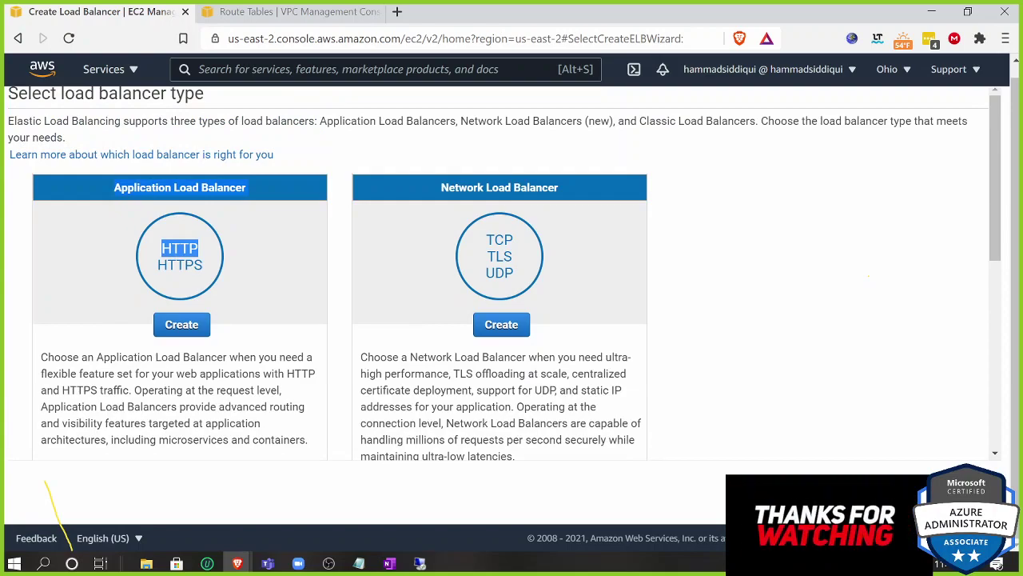
pyautogui.moveTo(119, 356); pyautogui.dragTo(219, 370)
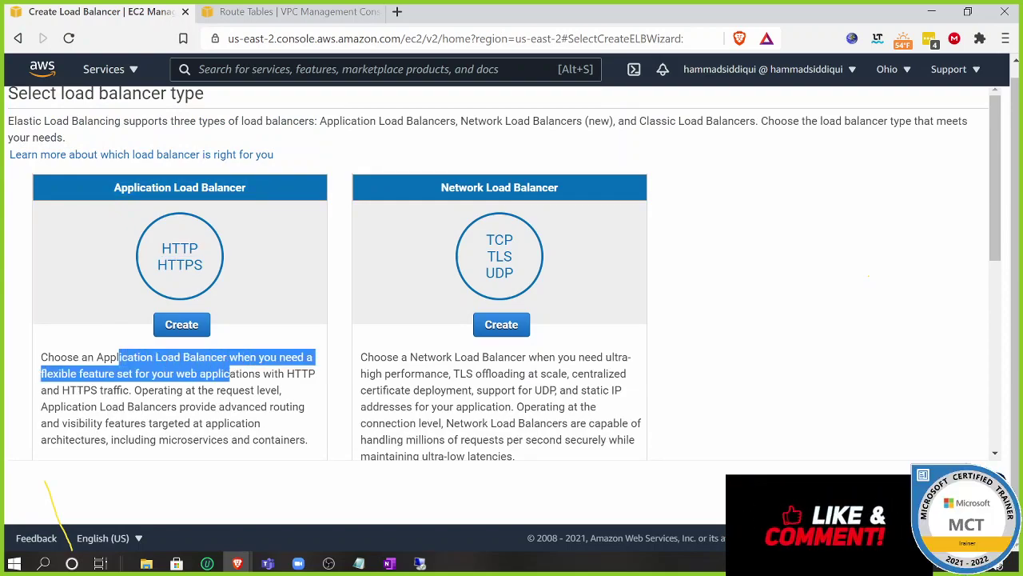
pyautogui.click(229, 373)
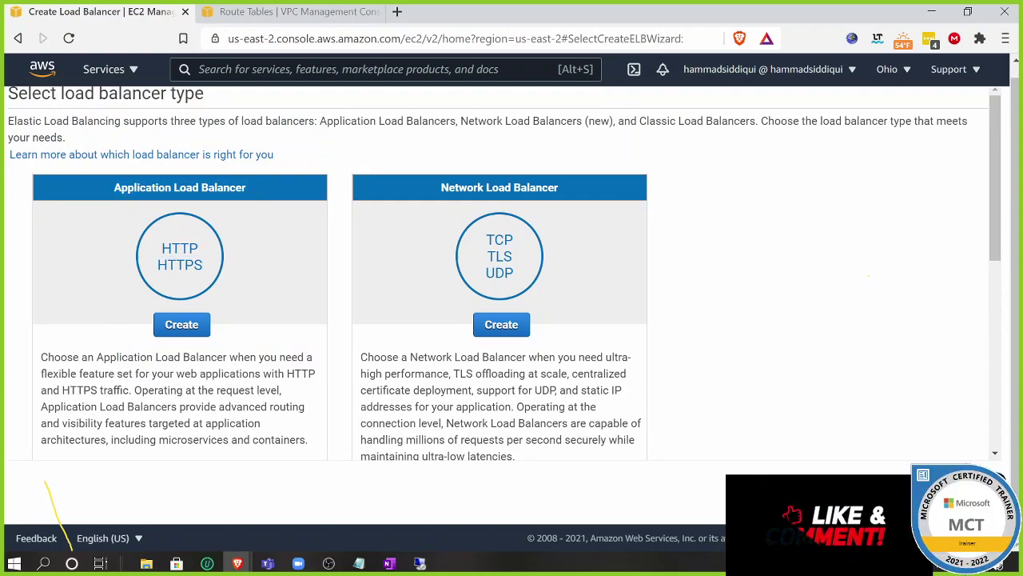
pyautogui.moveTo(63, 390); pyautogui.dragTo(202, 390)
pyautogui.moveTo(124, 407); pyautogui.dragTo(227, 423)
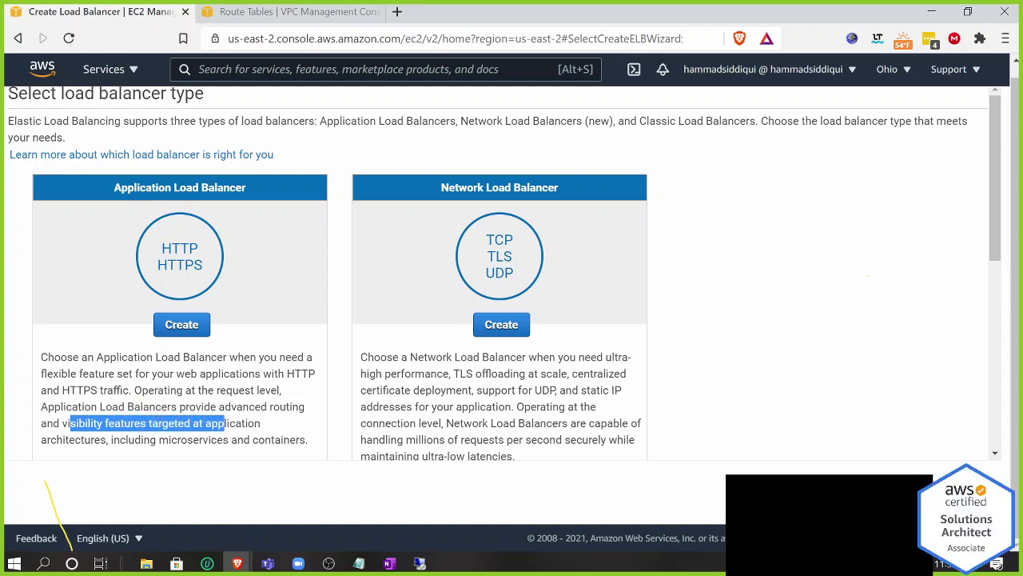
pyautogui.moveTo(56, 440); pyautogui.dragTo(253, 440)
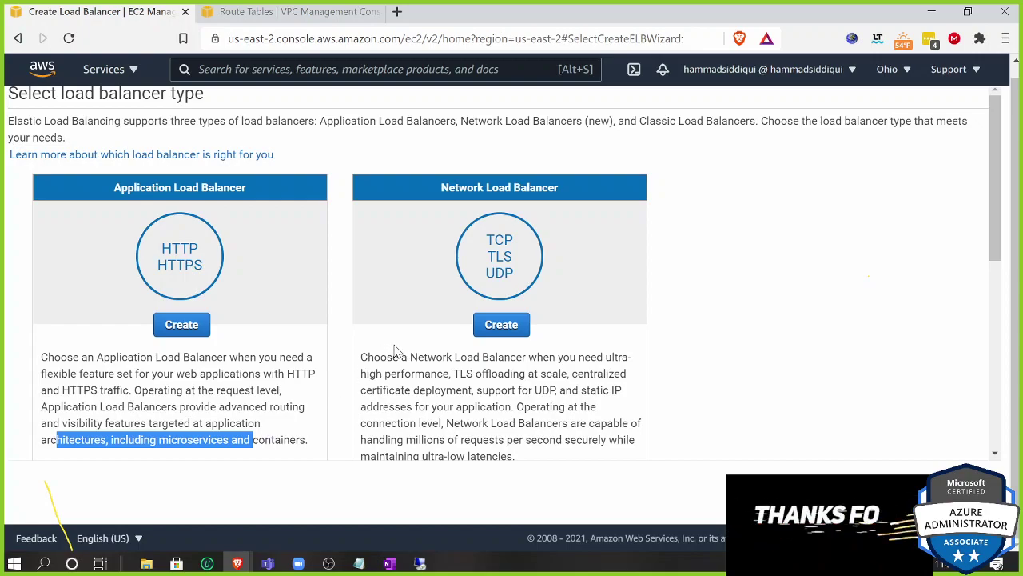
pyautogui.click(696, 388)
# Review the Network and Classic Load Balancer options and choose Classic Load Balancer
pyautogui.scroll(-1, 520, 418)
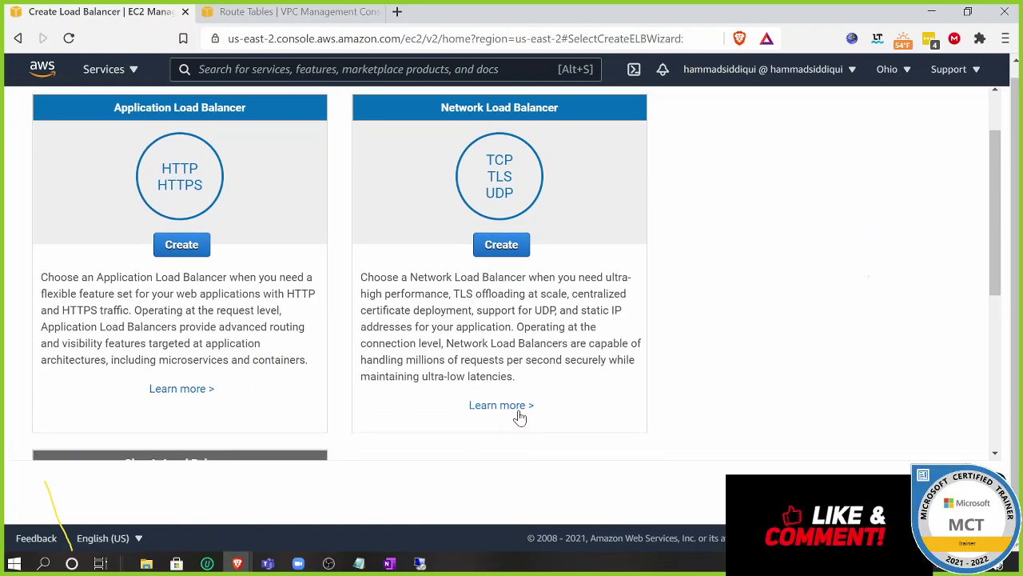
pyautogui.moveTo(484, 343); pyautogui.dragTo(638, 374)
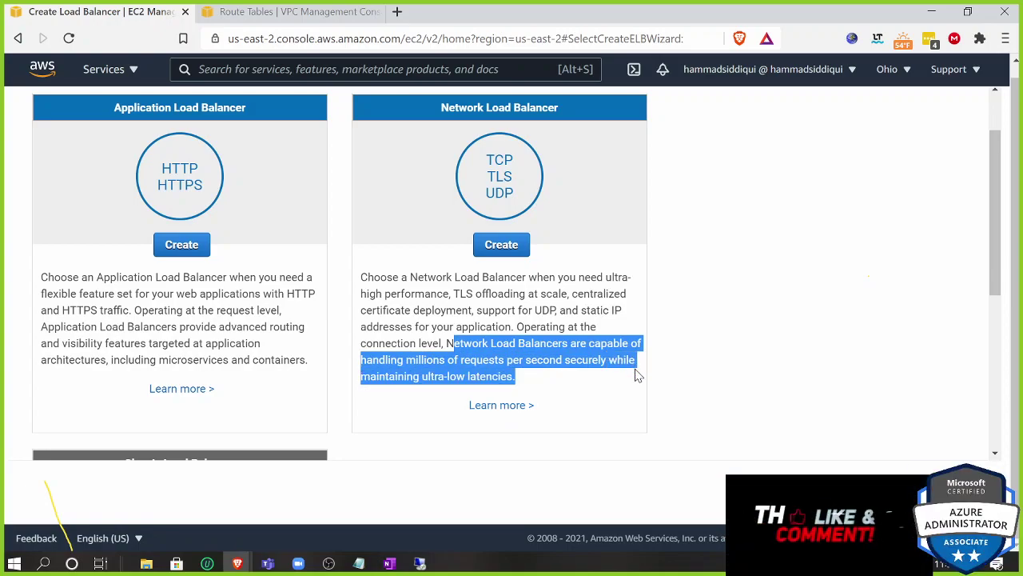
pyautogui.scroll(-2, 637, 374)
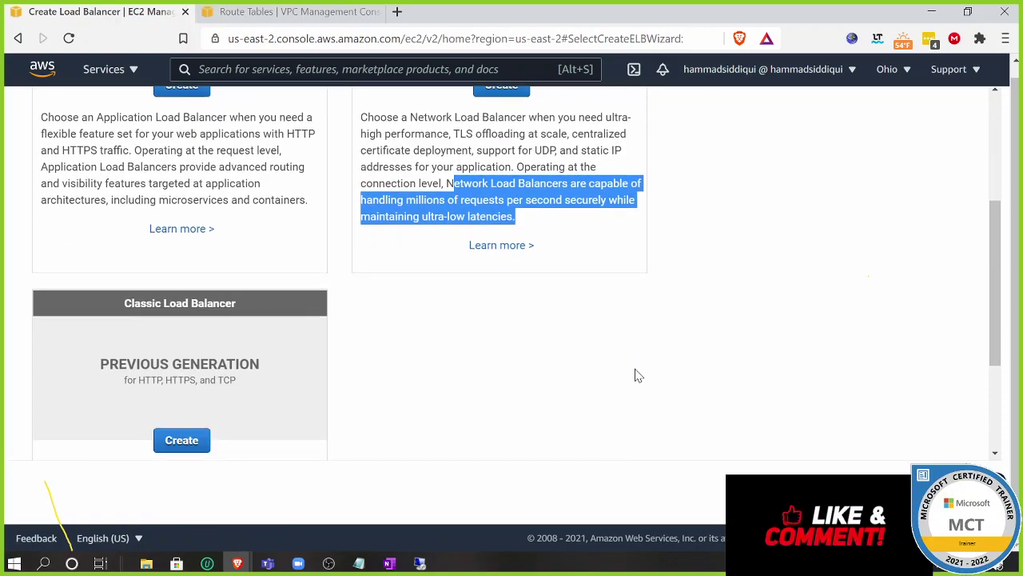
pyautogui.scroll(-2, 637, 374)
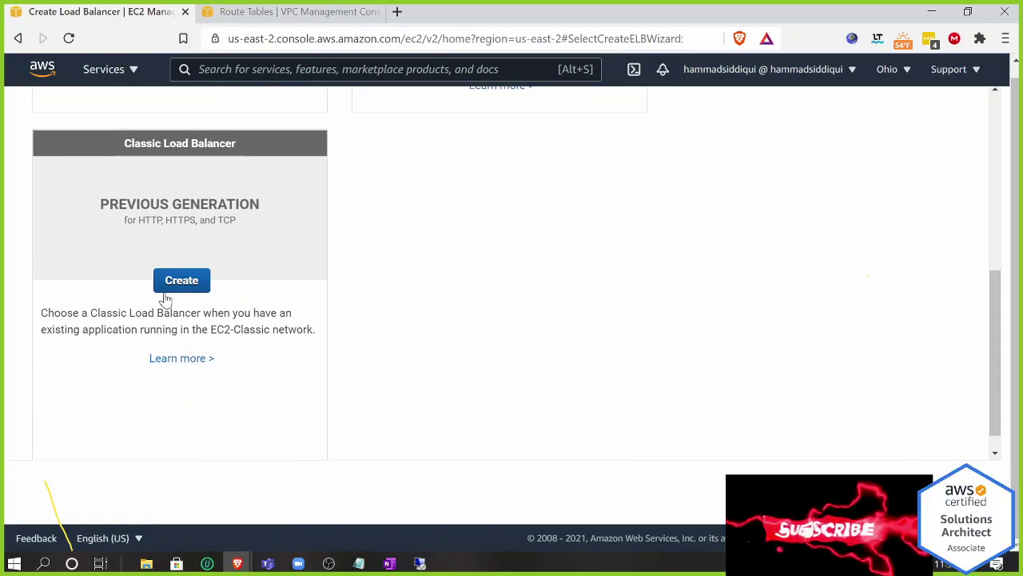
pyautogui.moveTo(61, 313); pyautogui.dragTo(298, 329)
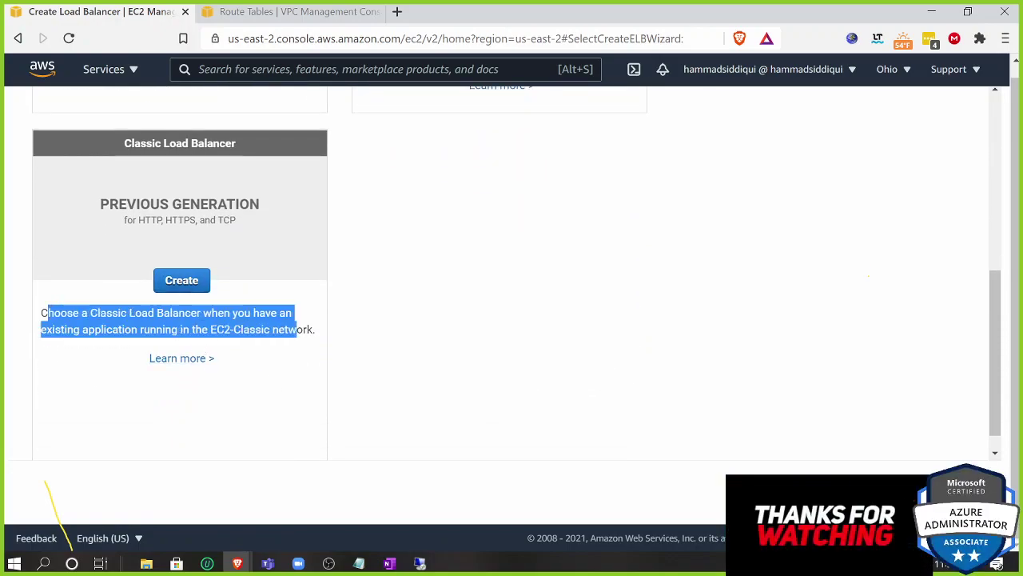
pyautogui.click(38, 320)
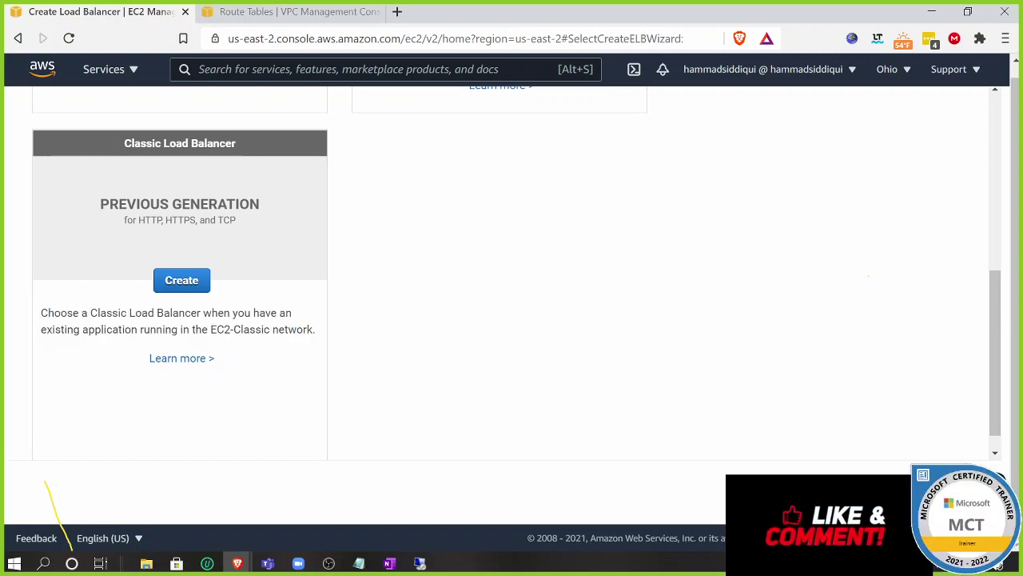
pyautogui.click(181, 279)
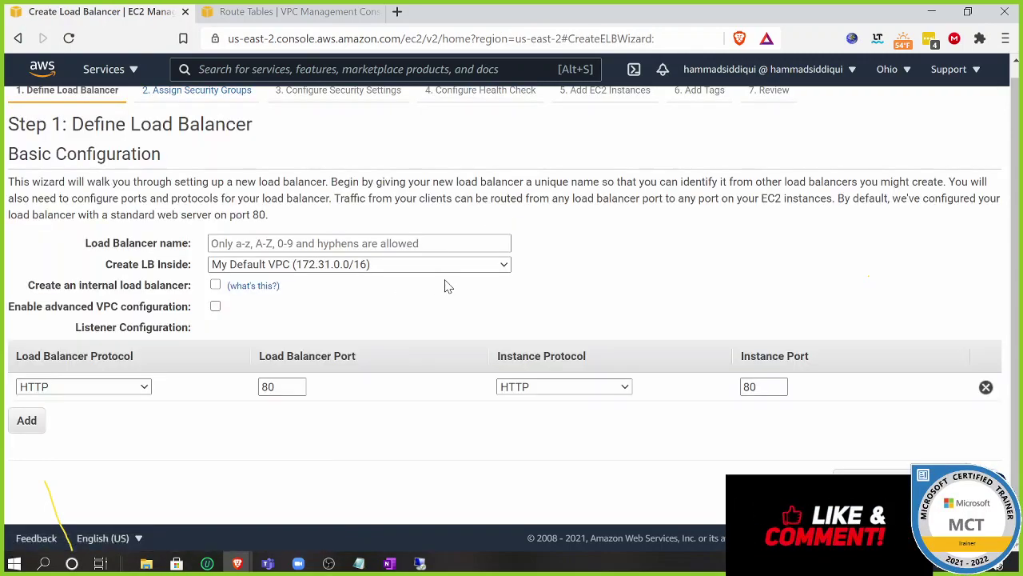
pyautogui.click(213, 243)
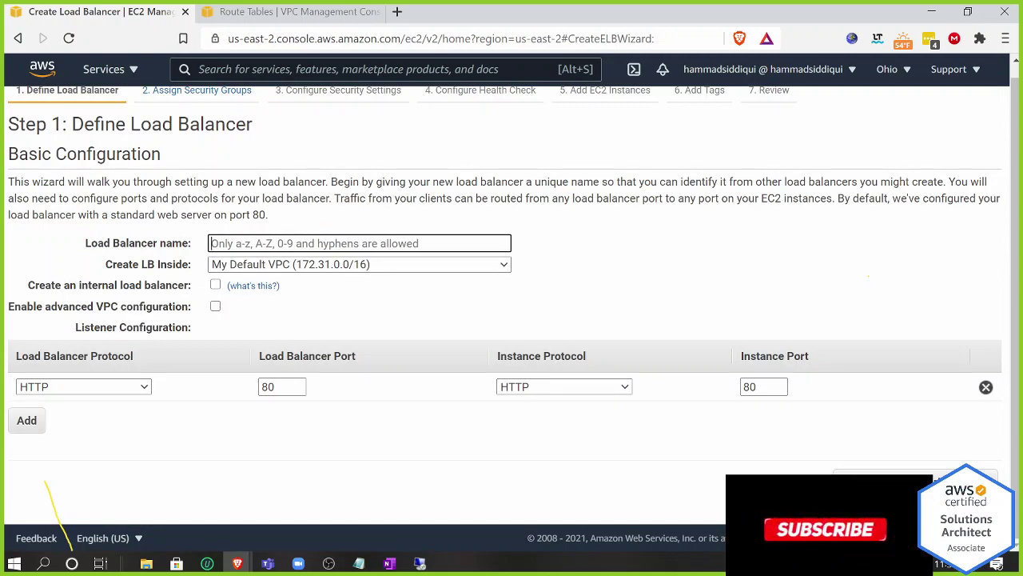
pyautogui.write('el')
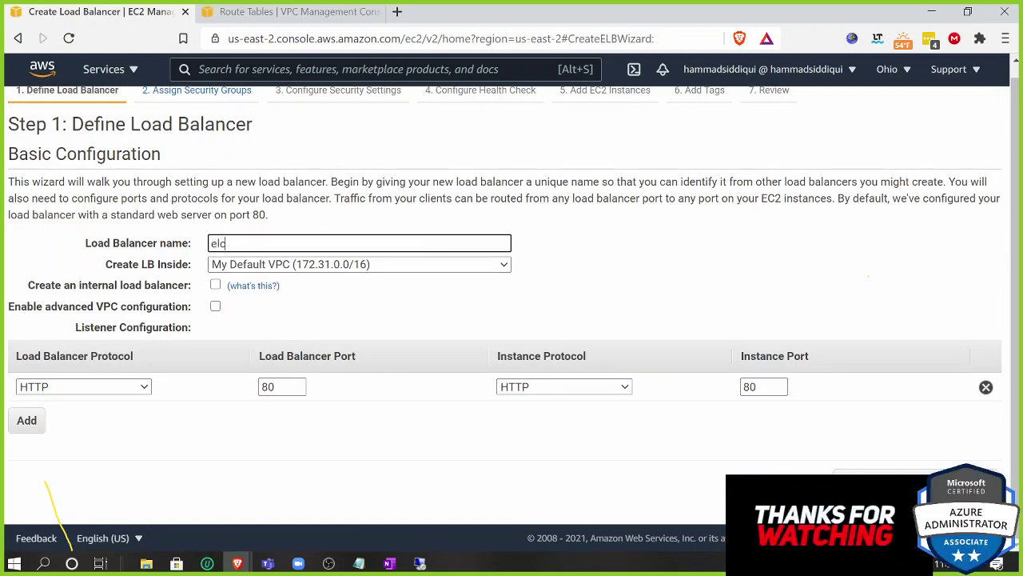
pyautogui.write('c')
pyautogui.press('BackSpace')
pyautogui.press('BackSpace')
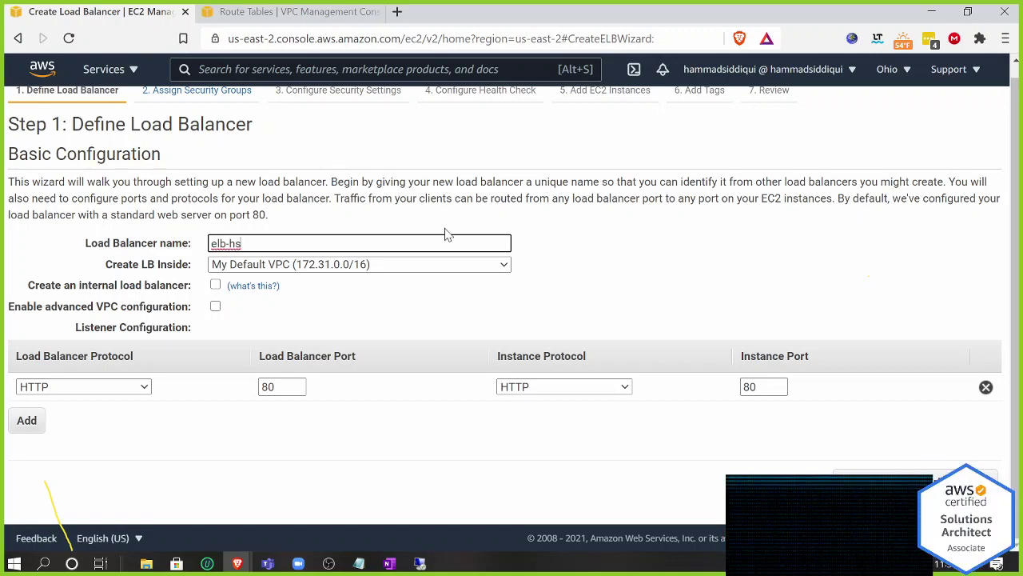
pyautogui.click(426, 265)
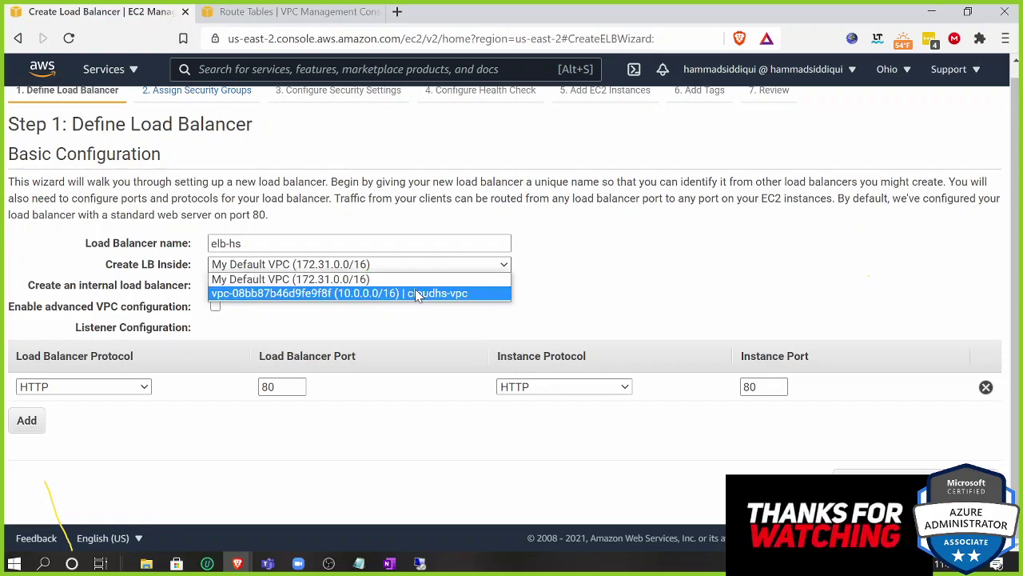
pyautogui.click(416, 292)
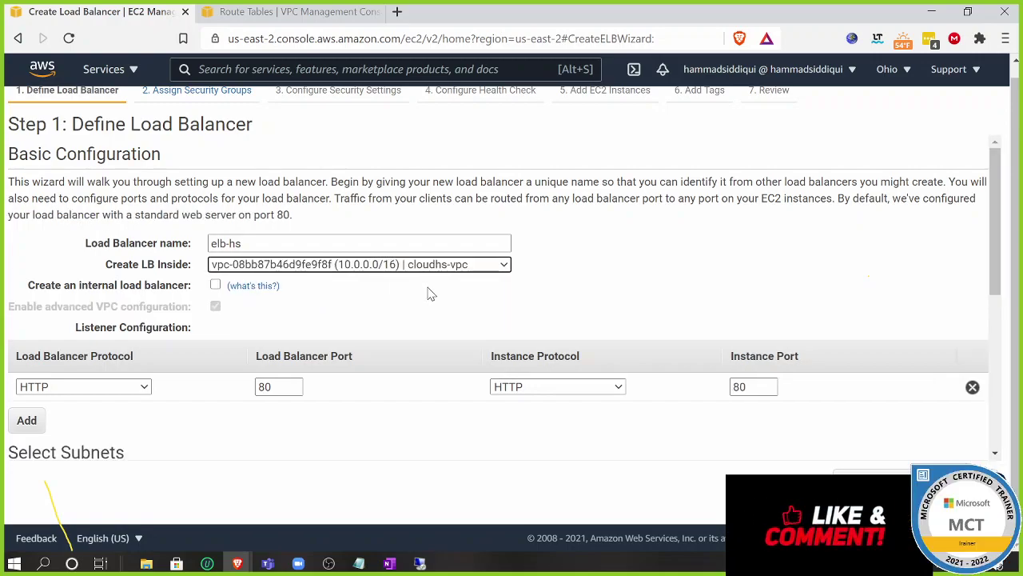
pyautogui.scroll(-2, 431, 294)
pyautogui.scroll(2, 443, 293)
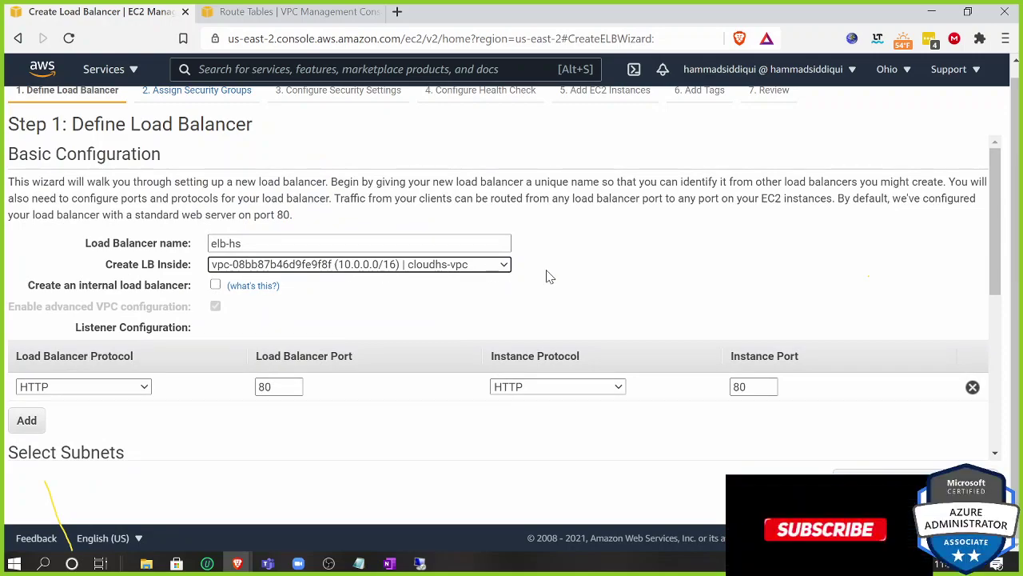
pyautogui.scroll(-1, 549, 276)
pyautogui.scroll(-1, 548, 276)
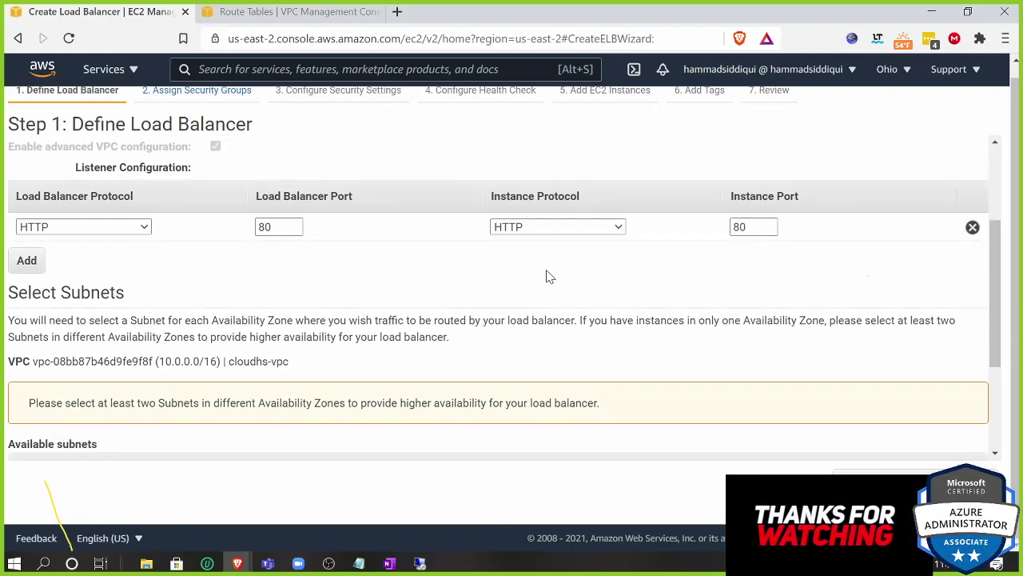
# Try HTTPS for the listener protocol, then set it back to HTTP on port 80
pyautogui.click(64, 232)
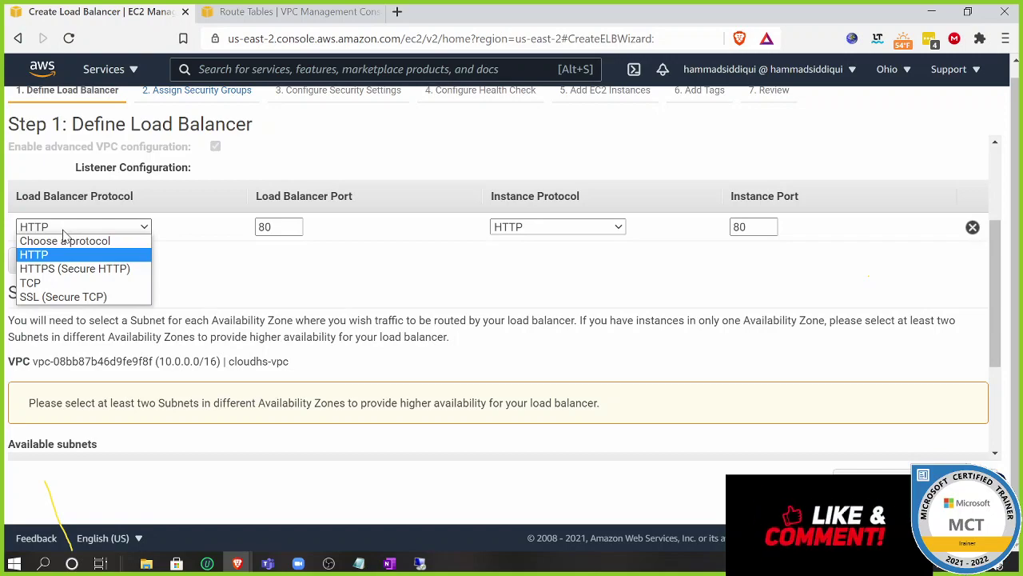
pyautogui.click(70, 270)
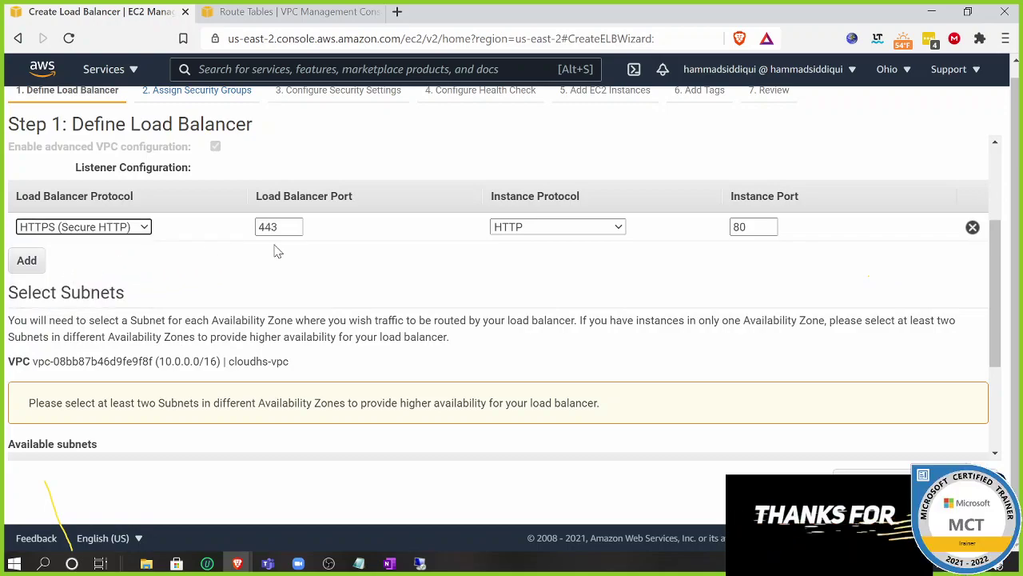
pyautogui.scroll(-1, 277, 253)
pyautogui.scroll(1, 277, 253)
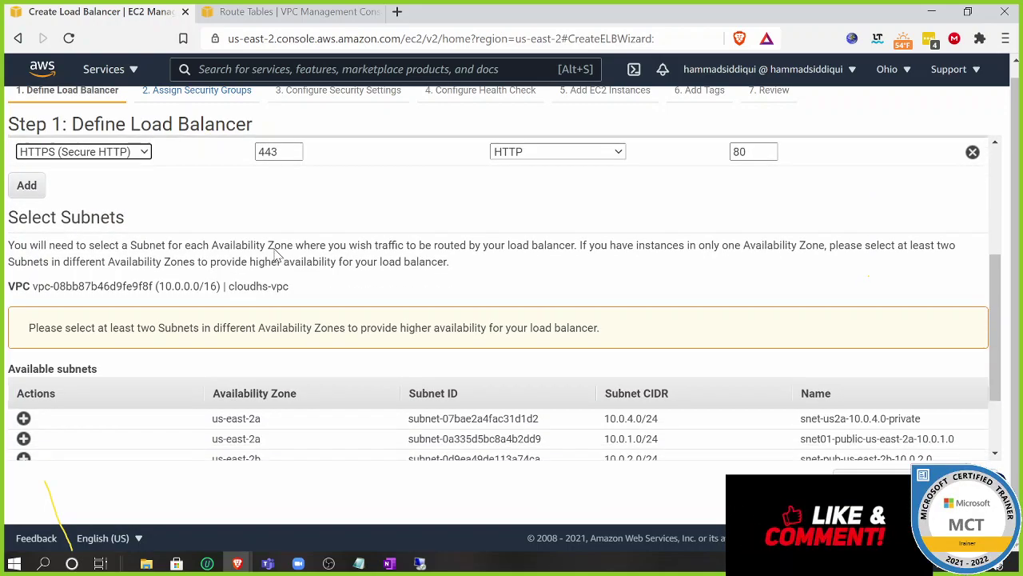
pyautogui.scroll(-2, 277, 253)
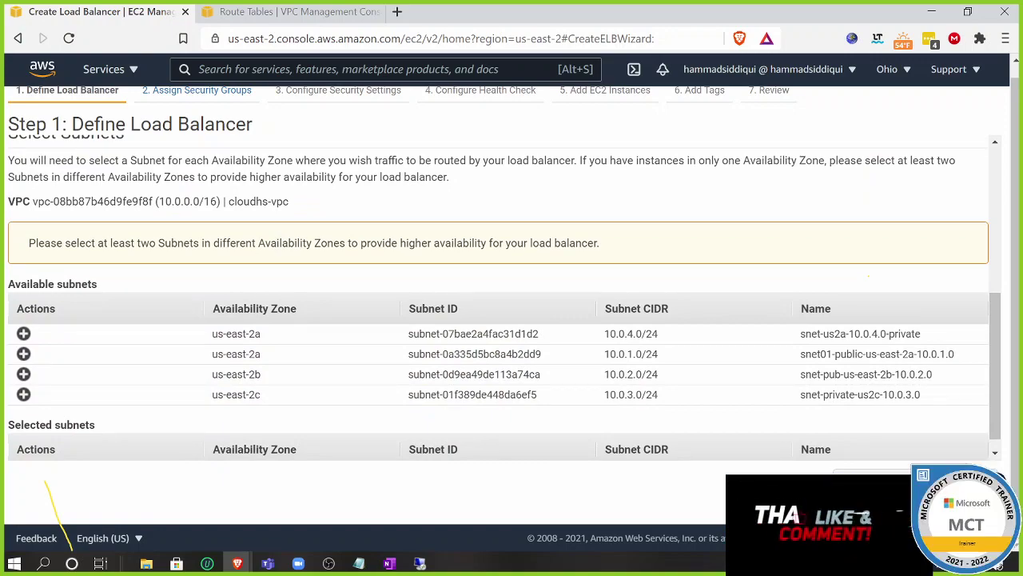
pyautogui.scroll(-1, 505, 300)
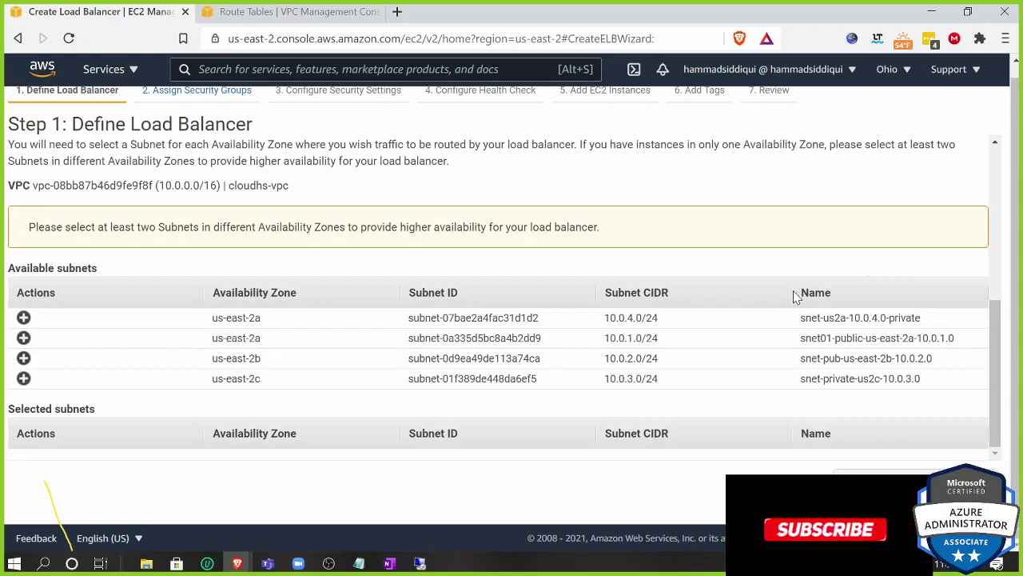
pyautogui.scroll(5, 392, 300)
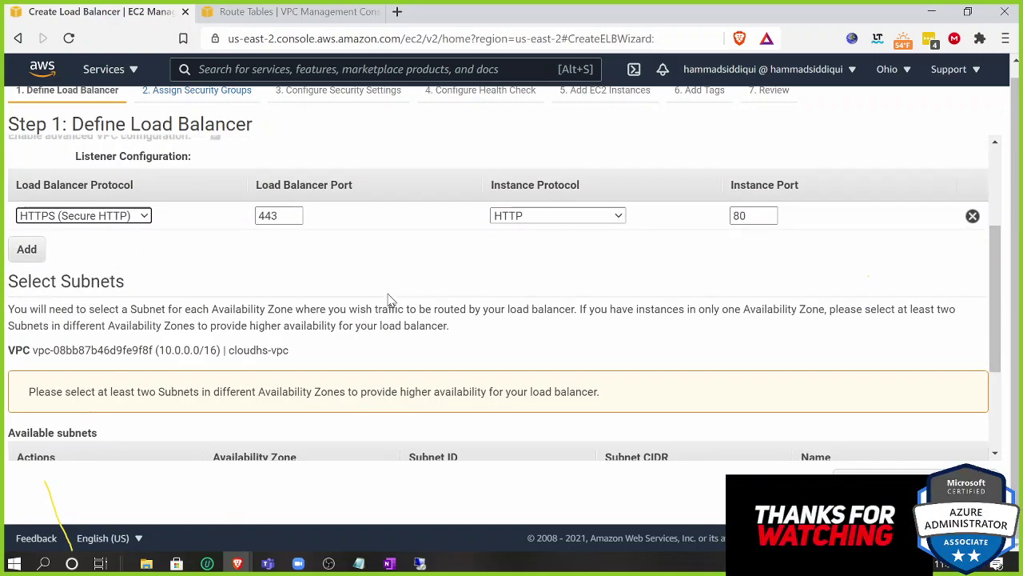
pyautogui.click(144, 371)
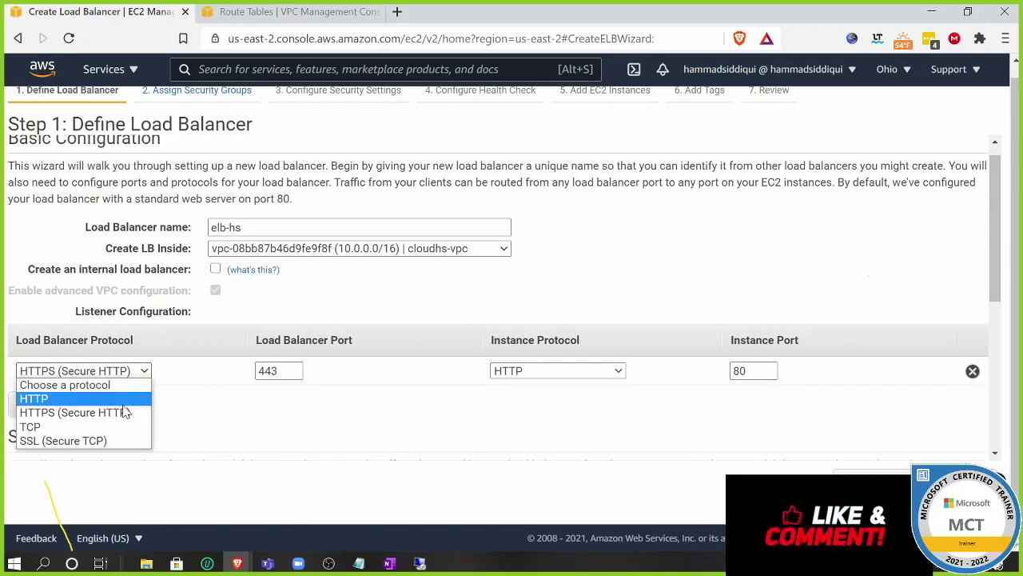
pyautogui.click(48, 397)
# Add the public us-east-2a (10.0.1.0/24) and us-east-2b (10.0.2.0/24) subnets to elb-hs
pyautogui.scroll(-2, 48, 397)
pyautogui.scroll(-2, 325, 396)
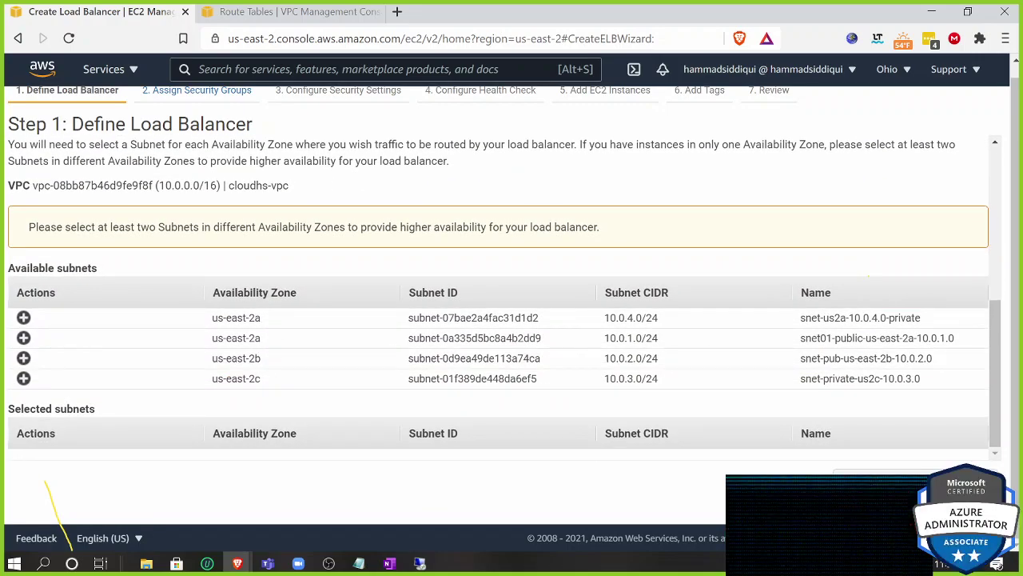
pyautogui.click(23, 338)
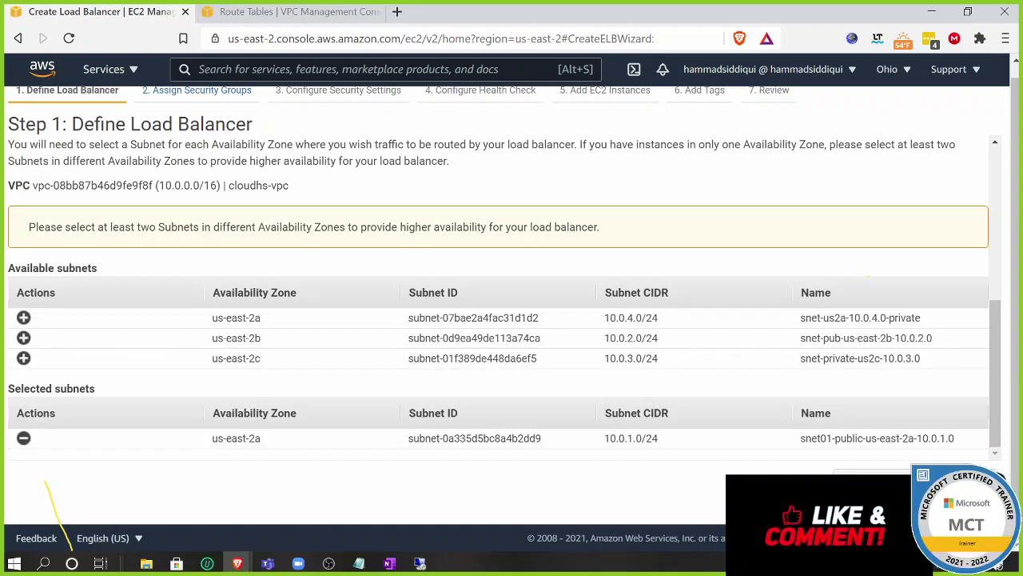
pyautogui.click(23, 338)
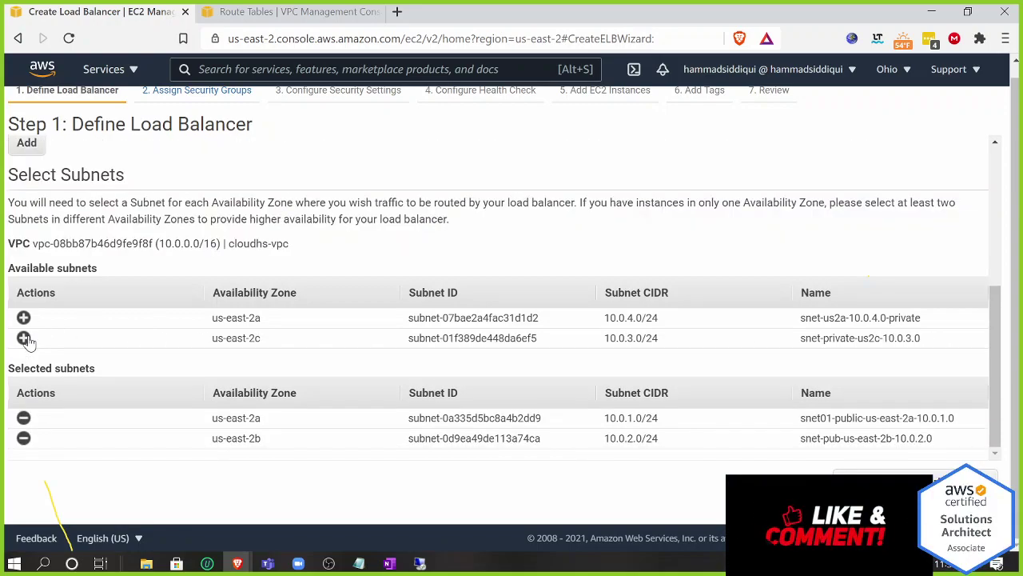
pyautogui.scroll(3, 349, 263)
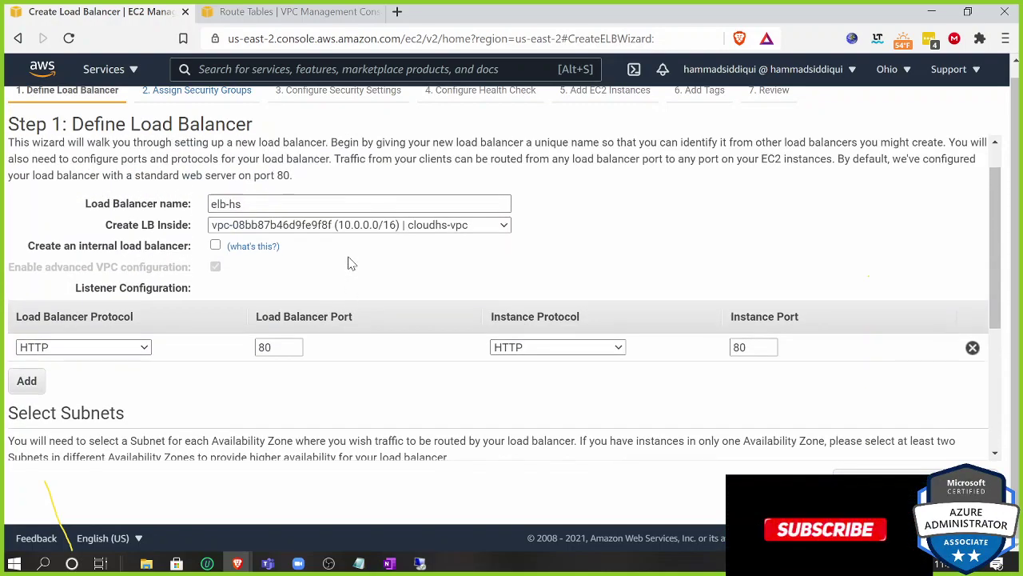
pyautogui.scroll(-3, 349, 263)
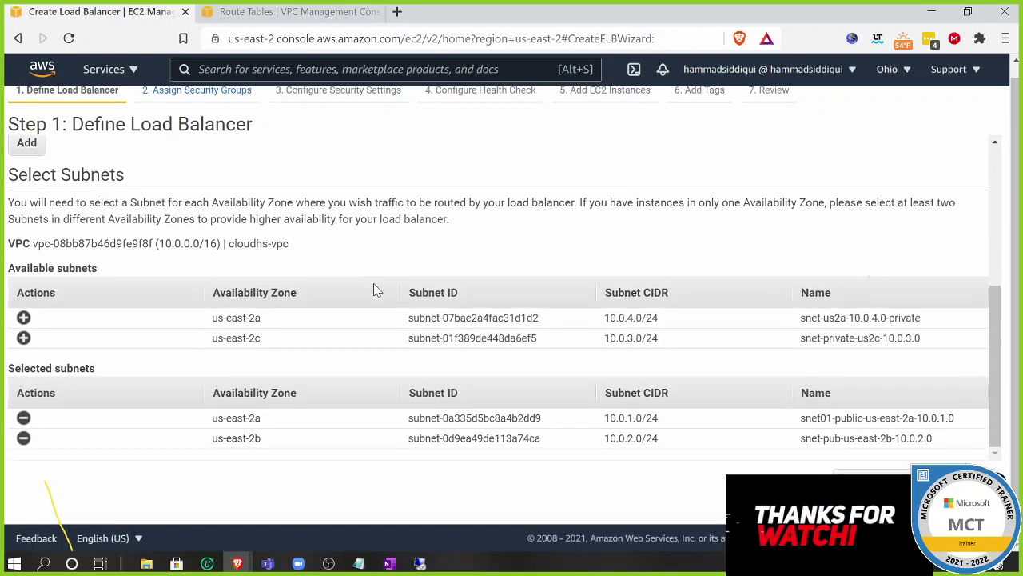
# Create a new security group for the load balancer, named and described elb-sg
pyautogui.click(880, 480)
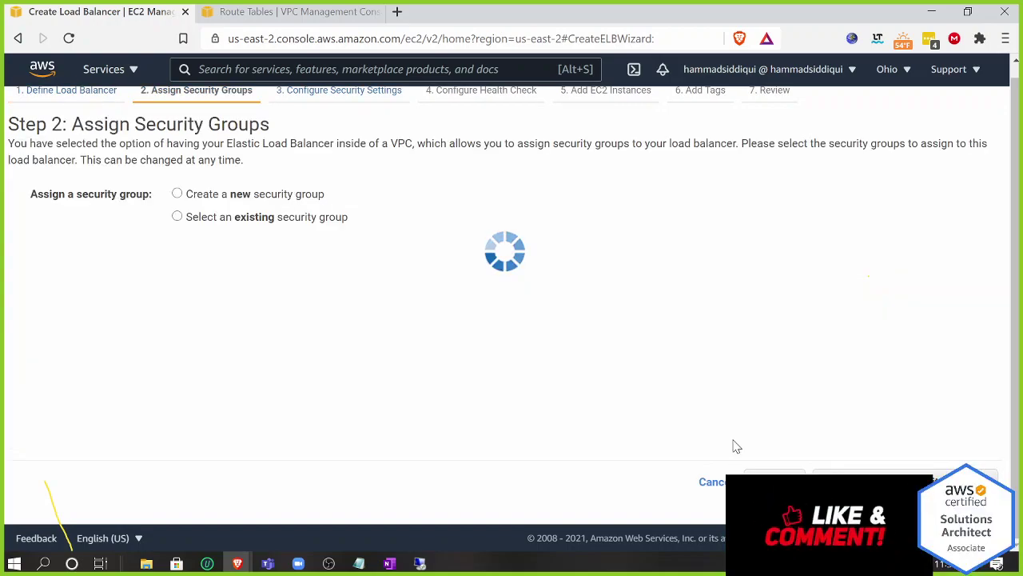
pyautogui.click(177, 193)
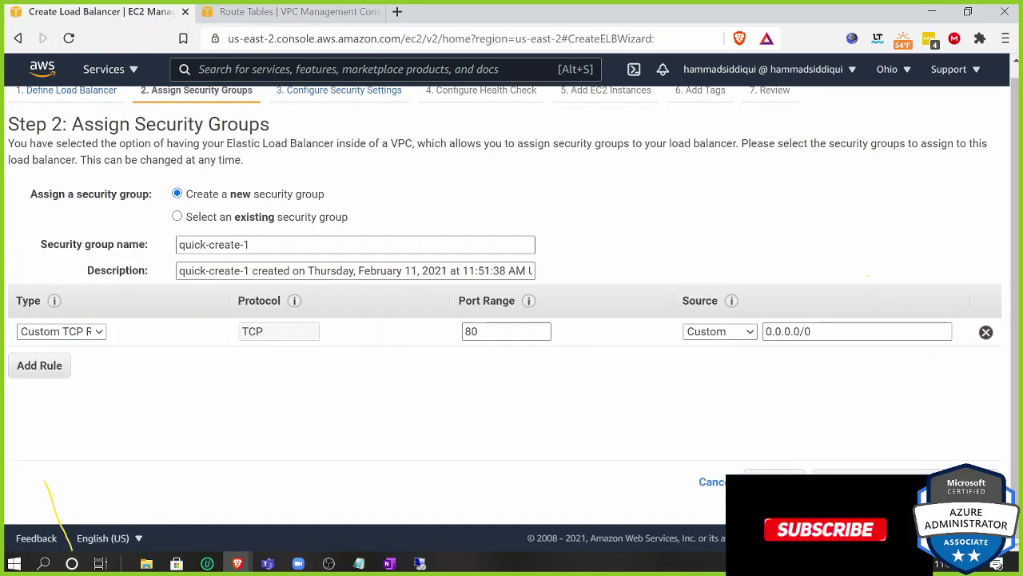
pyautogui.tripleClick(179, 244)
pyautogui.write('elb-sg')
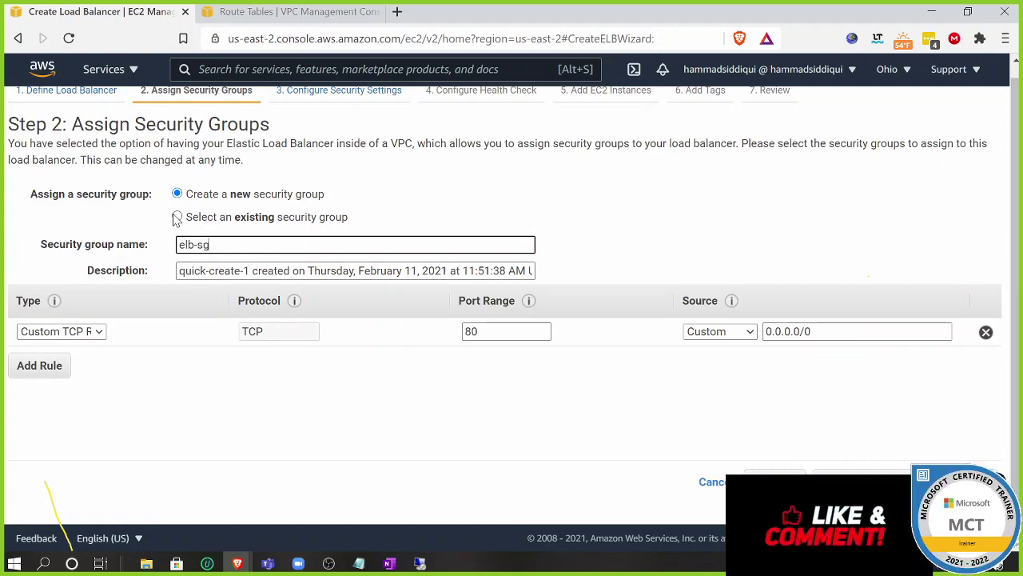
pyautogui.press('Tab')
pyautogui.write('e')
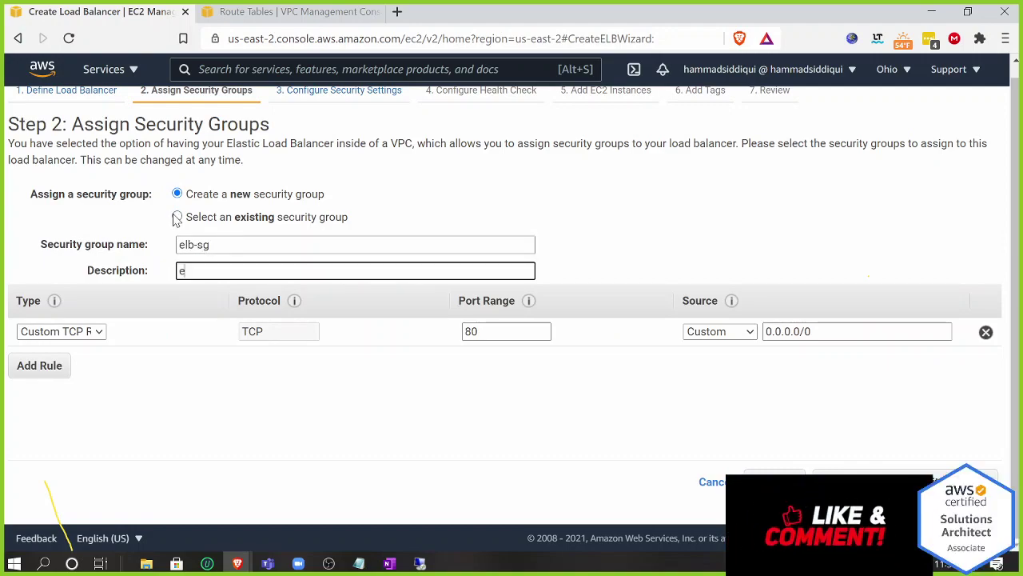
pyautogui.write('lb-sg')
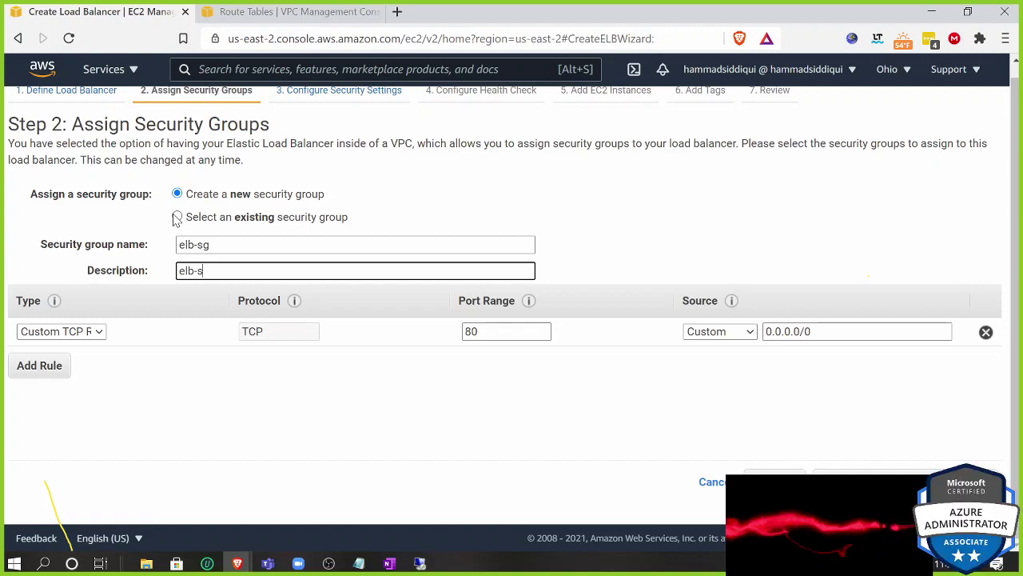
# Give elb-sg an HTTP rule with source Anywhere and continue past security settings
pyautogui.click(100, 331)
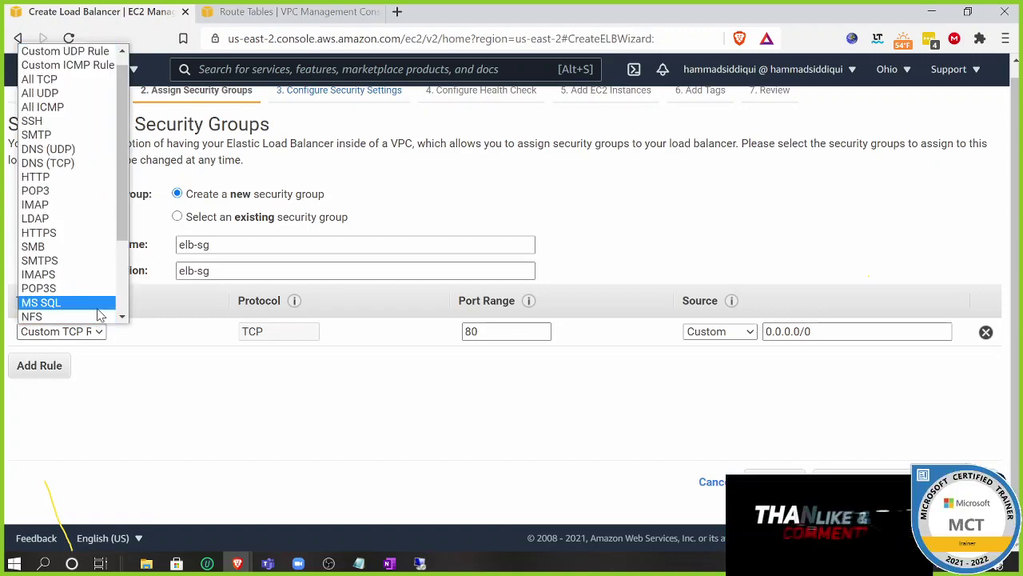
pyautogui.click(48, 177)
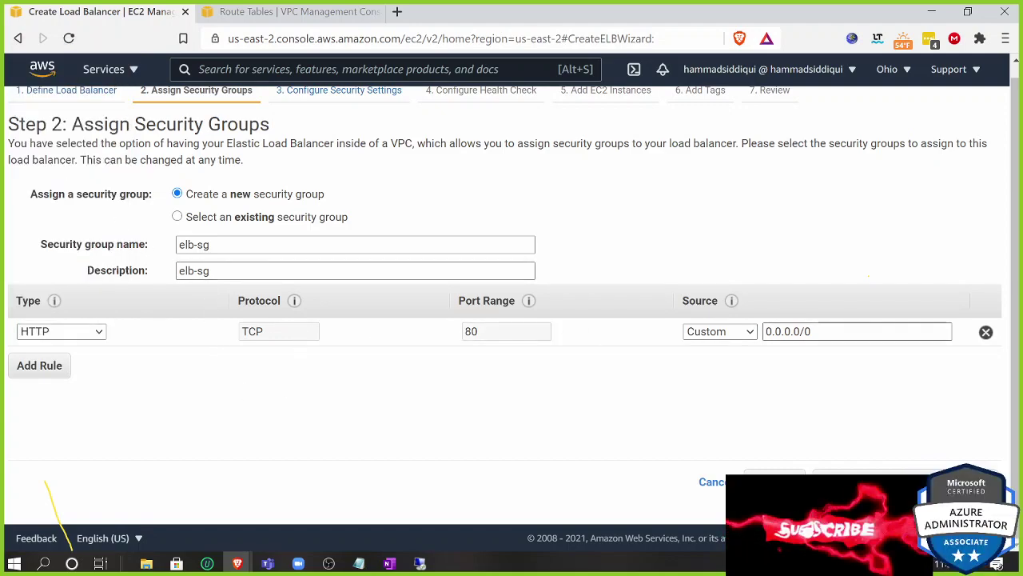
pyautogui.click(720, 331)
pyautogui.click(711, 359)
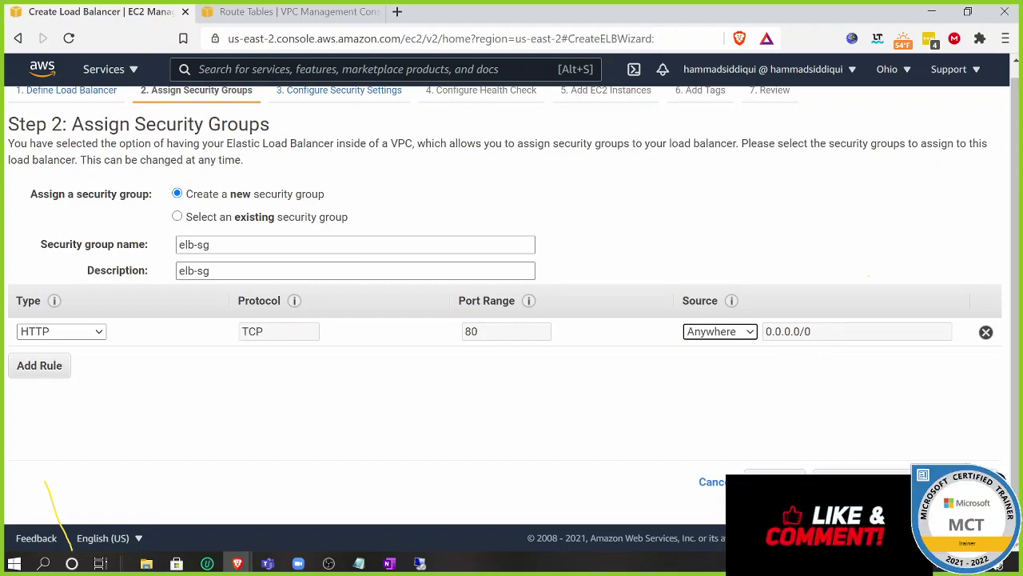
pyautogui.click(912, 481)
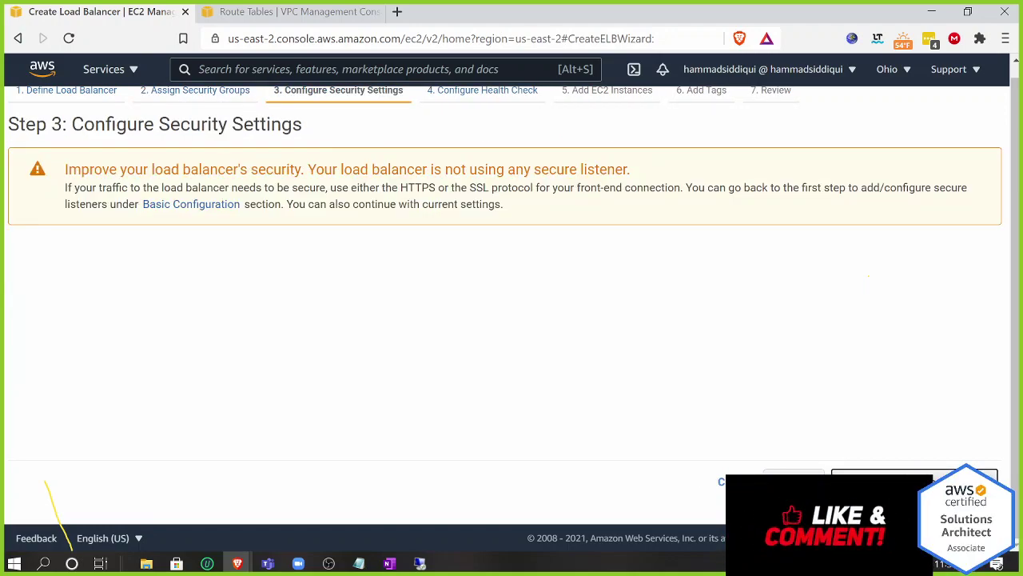
pyautogui.click(911, 482)
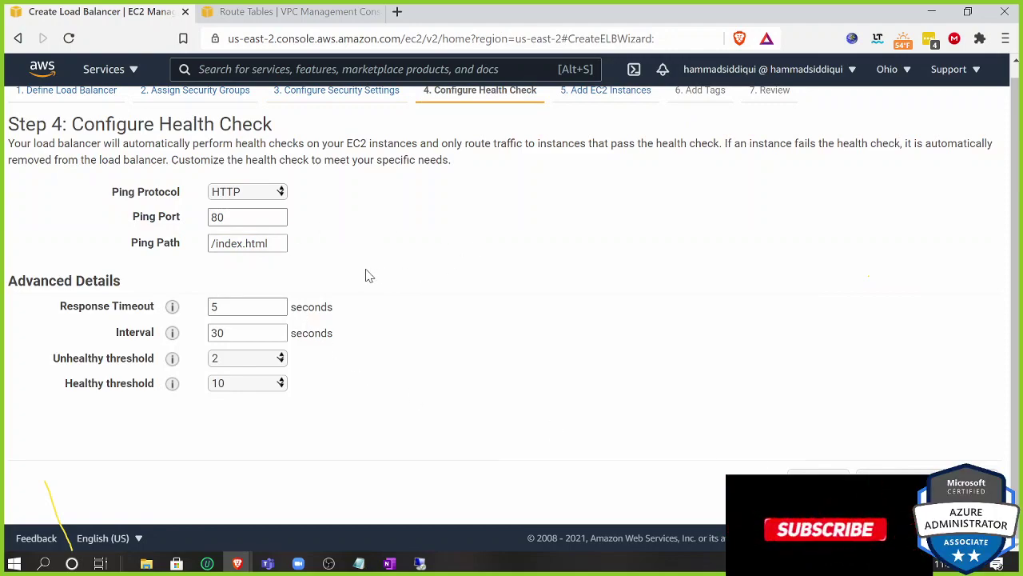
# Switch the health check ping protocol from HTTP to TCP on port 80, then advance past Add EC2 Instances
pyautogui.moveTo(276, 243); pyautogui.dragTo(206, 250)
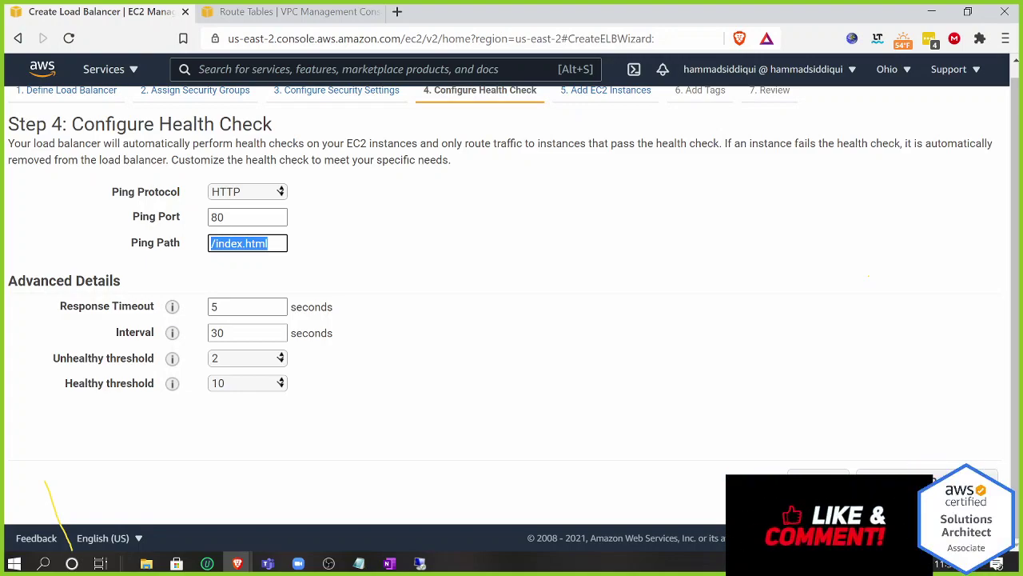
pyautogui.click(276, 192)
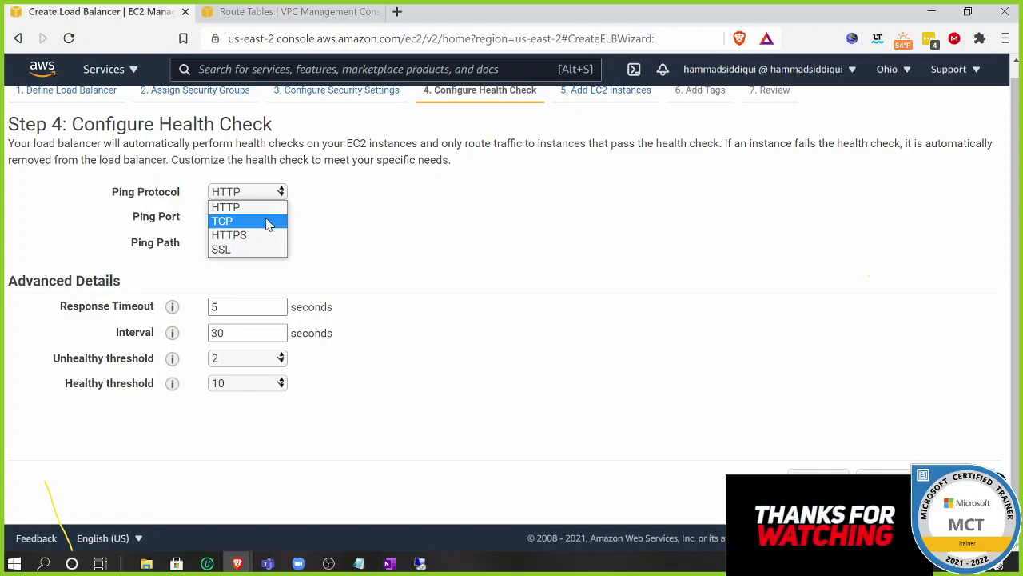
pyautogui.click(274, 222)
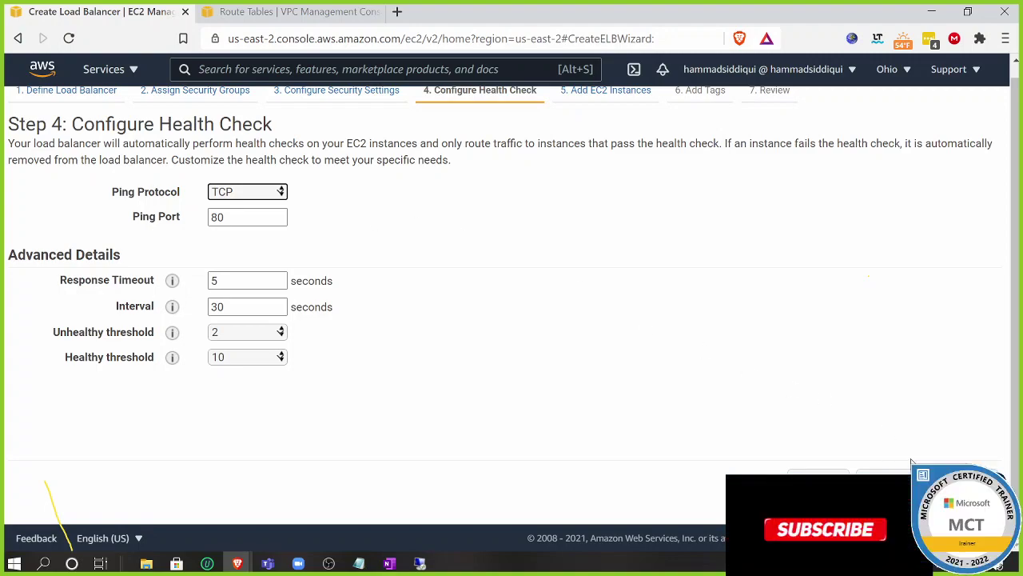
pyautogui.click(885, 473)
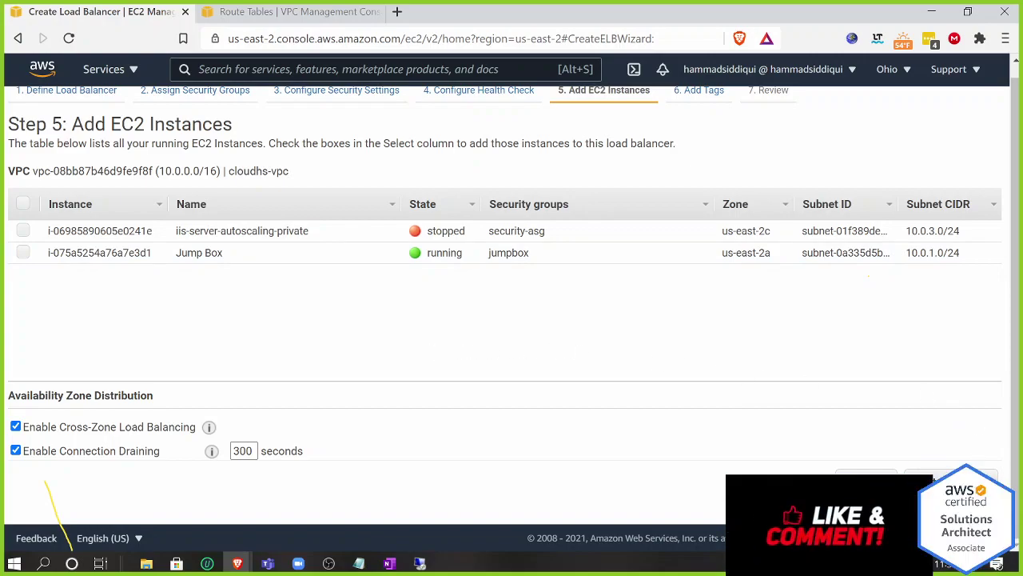
pyautogui.click(932, 479)
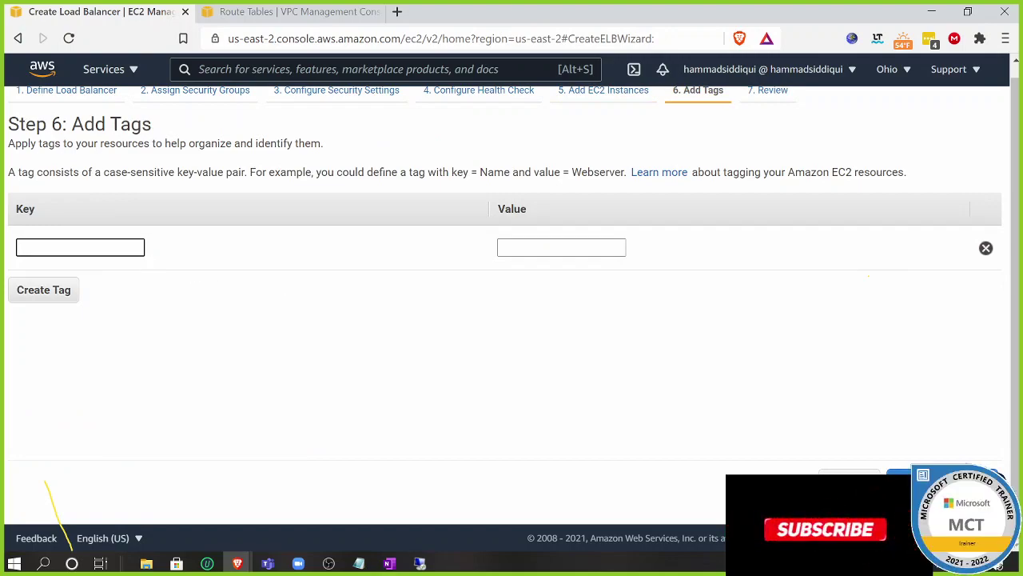
# Tag the load balancer with key 'name' and value 'ellb'
pyautogui.write('elb')
pyautogui.press('Tab')
pyautogui.hotkey('shift', 'Tab')
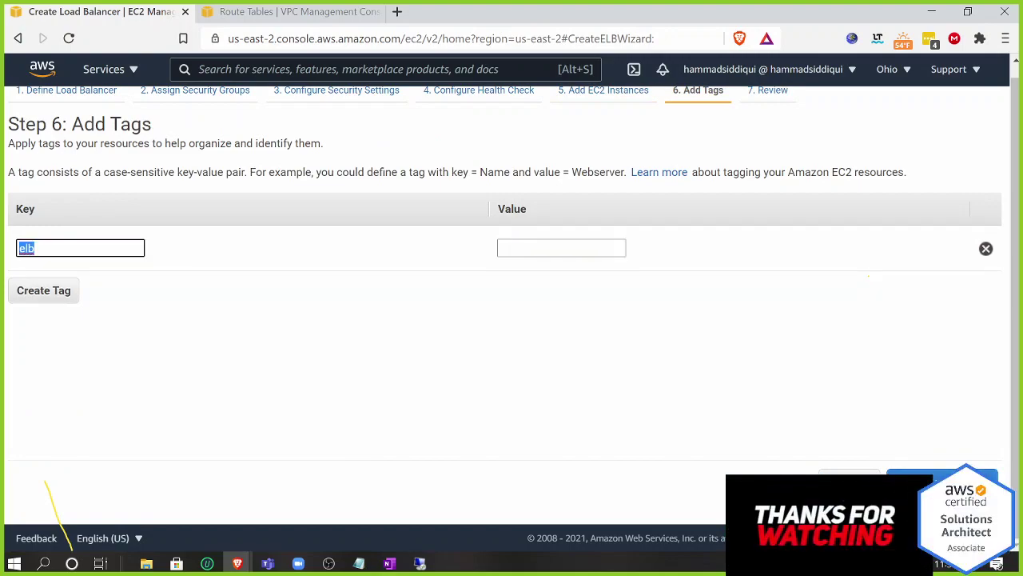
pyautogui.write('name')
pyautogui.press('Tab')
pyautogui.write('e')
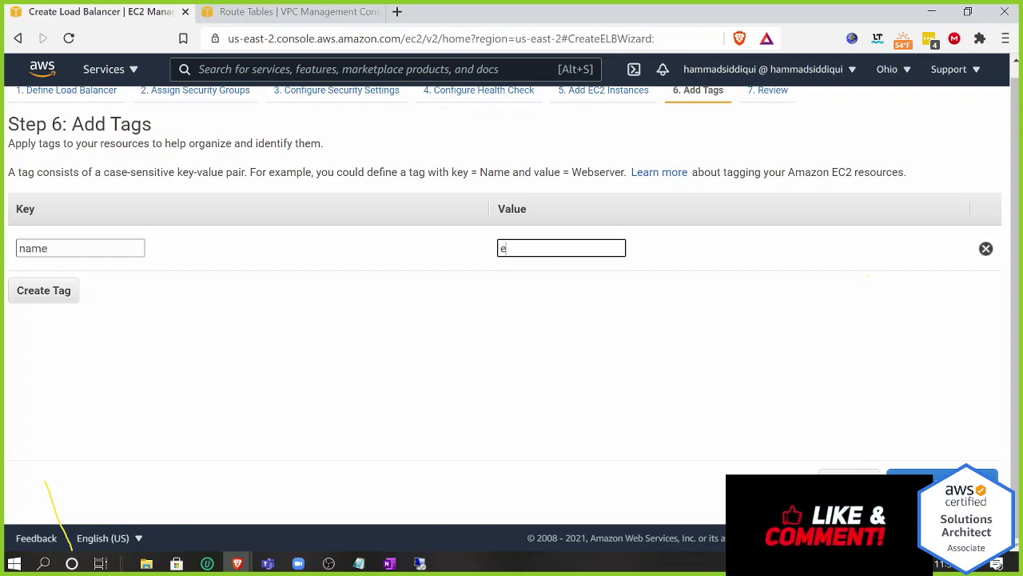
pyautogui.write('llb')
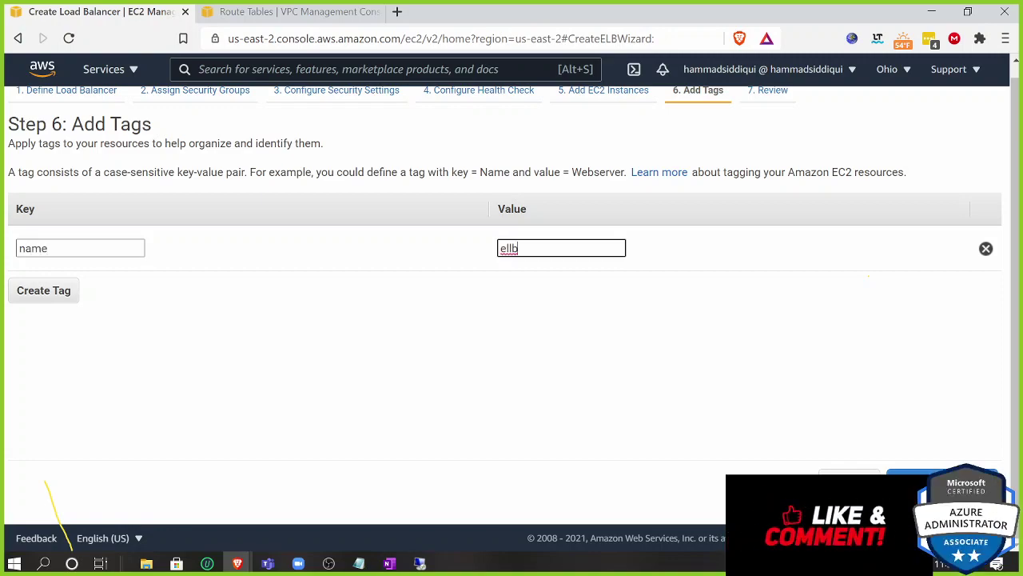
pyautogui.click(56, 291)
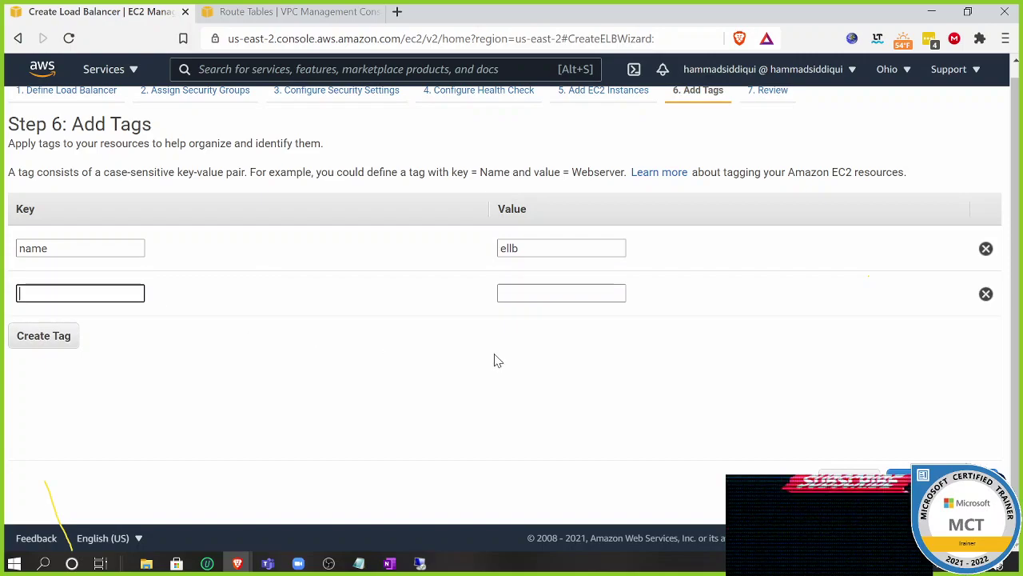
pyautogui.click(985, 294)
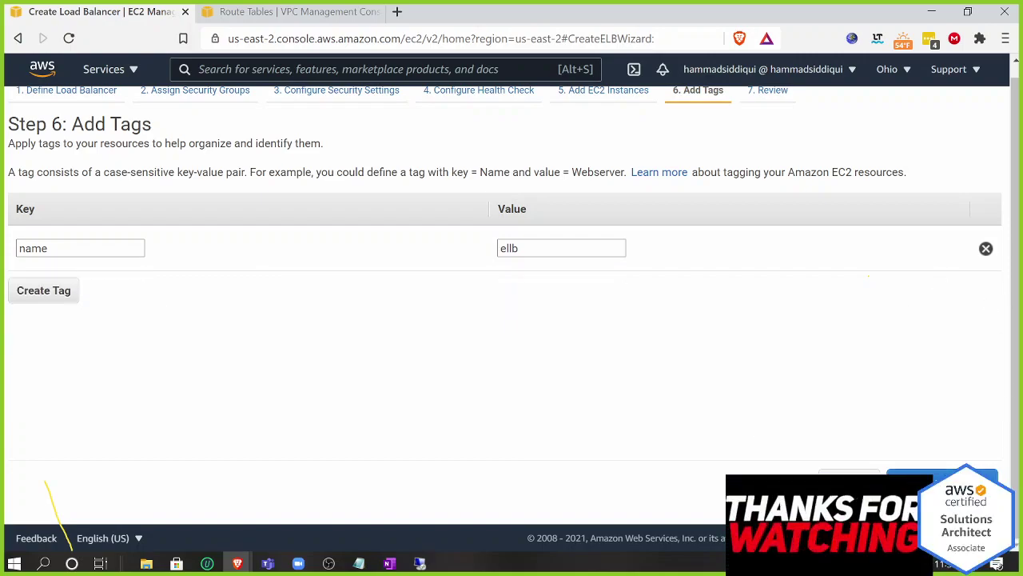
# Review and create the elb-hs load balancer, then close the status page
pyautogui.click(947, 474)
pyautogui.scroll(-3, 952, 440)
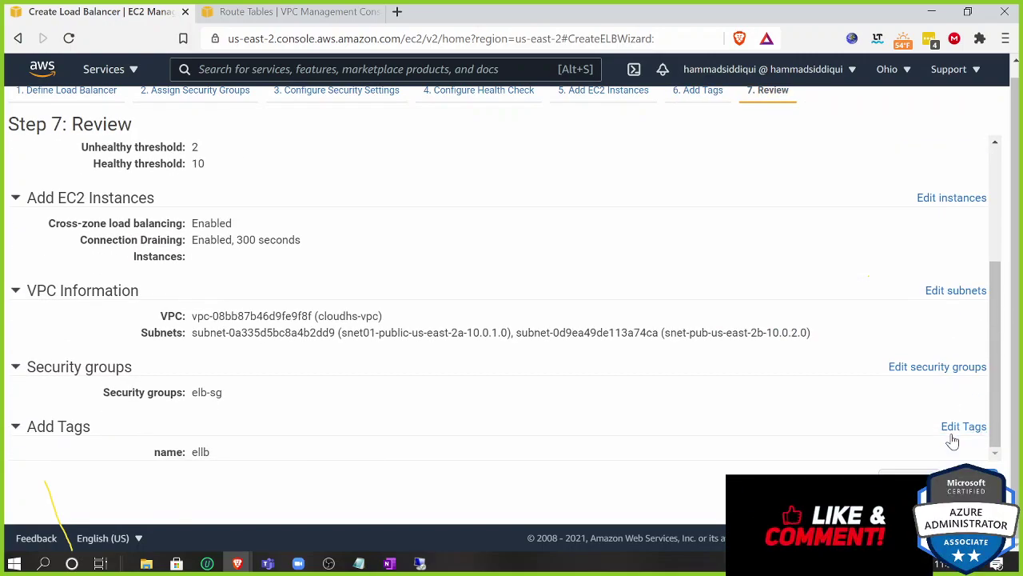
pyautogui.click(963, 475)
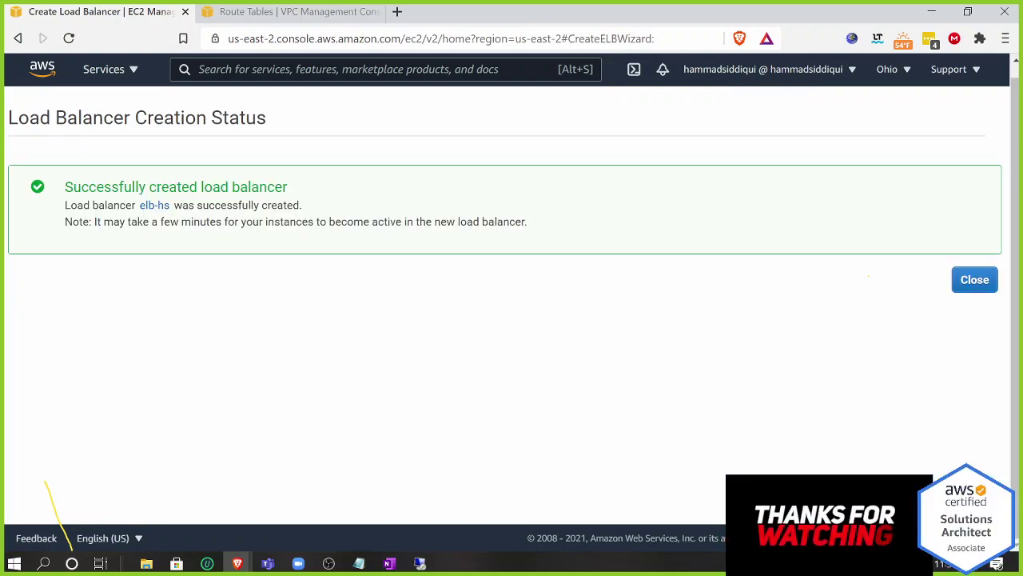
pyautogui.click(969, 281)
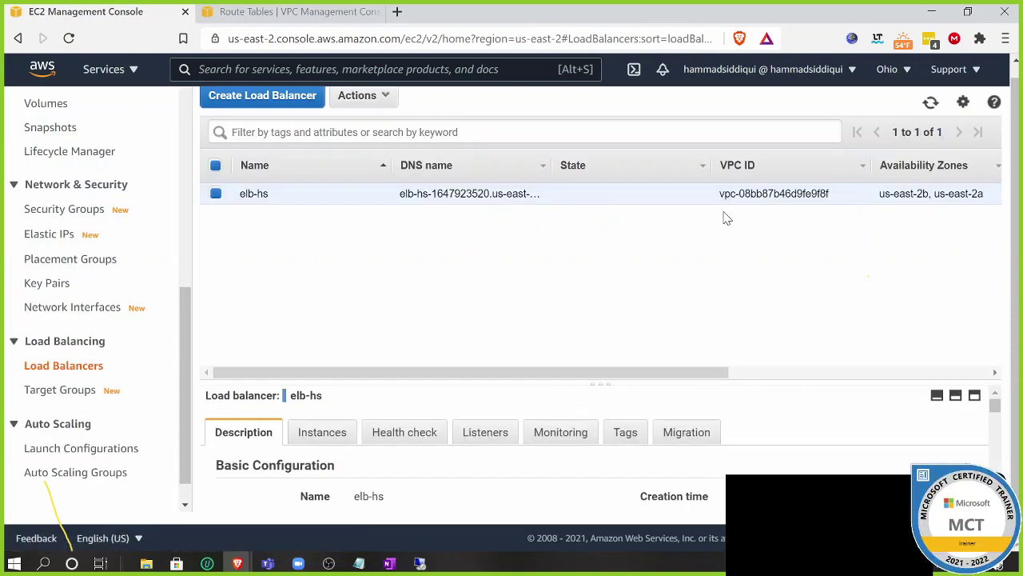
# Copy elb-hs's DNS name from its details panel and open a new browser tab
pyautogui.moveTo(622, 382); pyautogui.dragTo(616, 230)
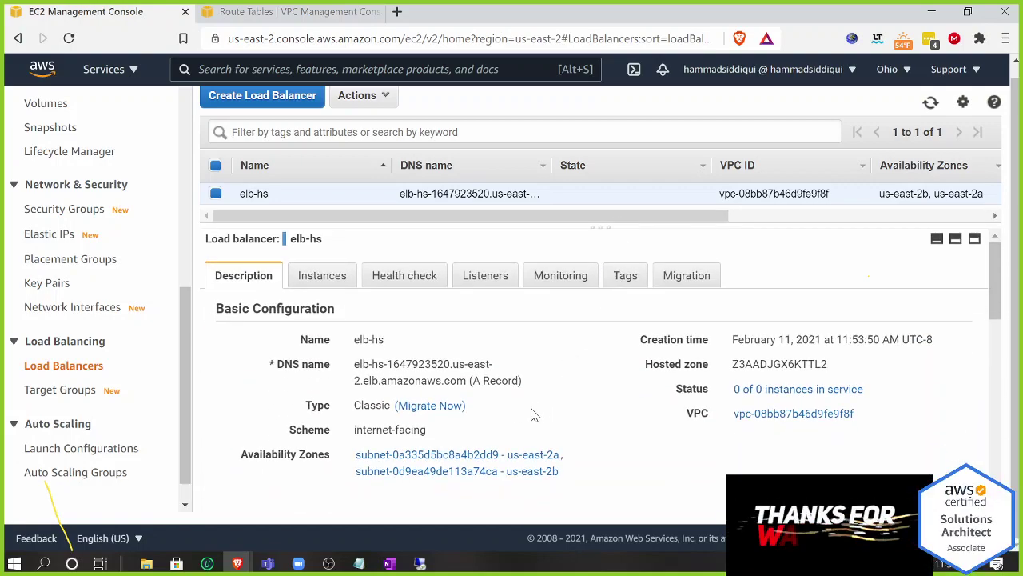
pyautogui.moveTo(354, 363); pyautogui.dragTo(467, 381)
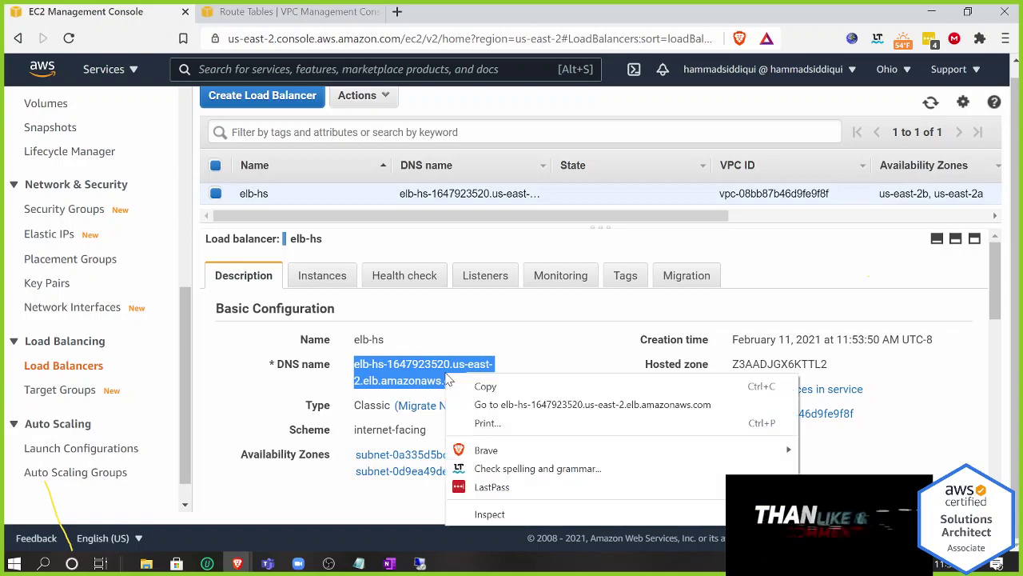
pyautogui.rightClick(448, 379)
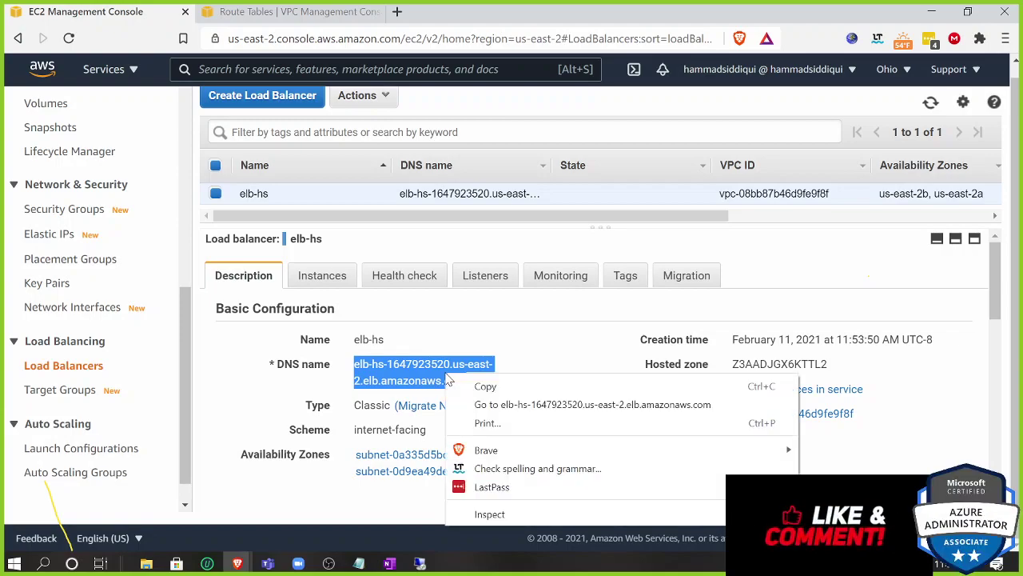
pyautogui.click(487, 387)
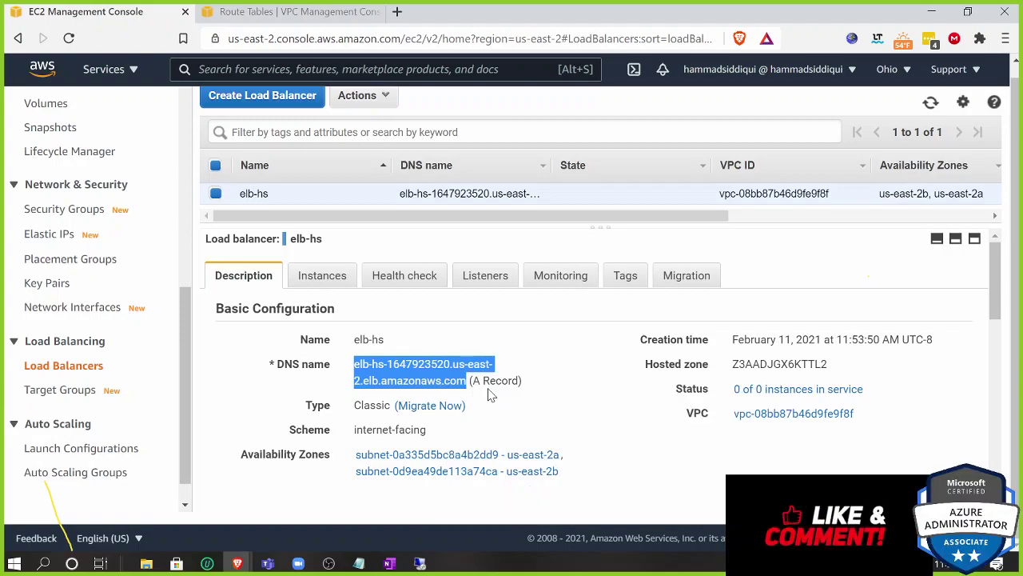
pyautogui.click(397, 11)
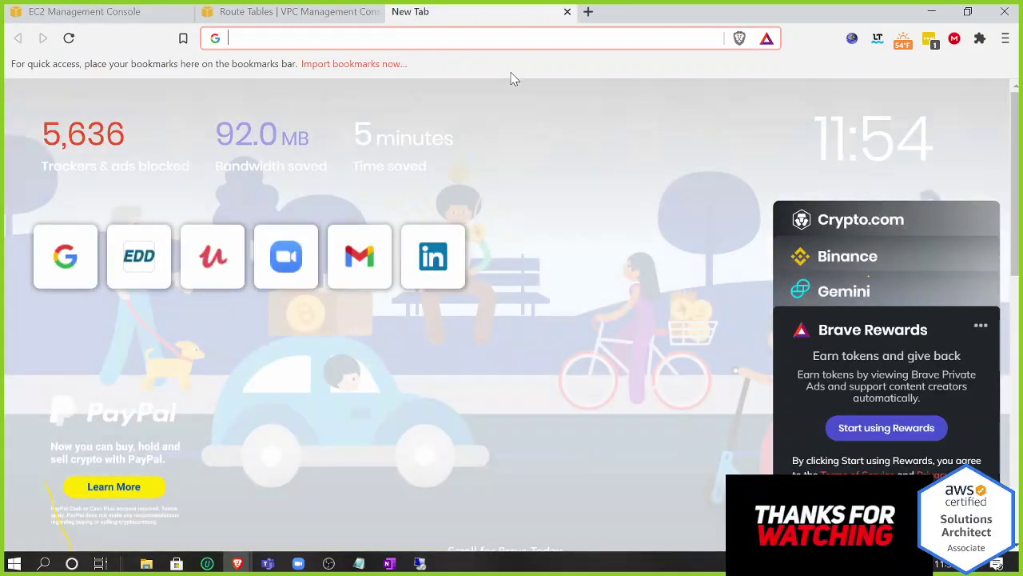
# Visit the pasted elb-hs DNS address, which fails to resolve, then return to the EC2 console
pyautogui.hotkey('ctrl', 'v')
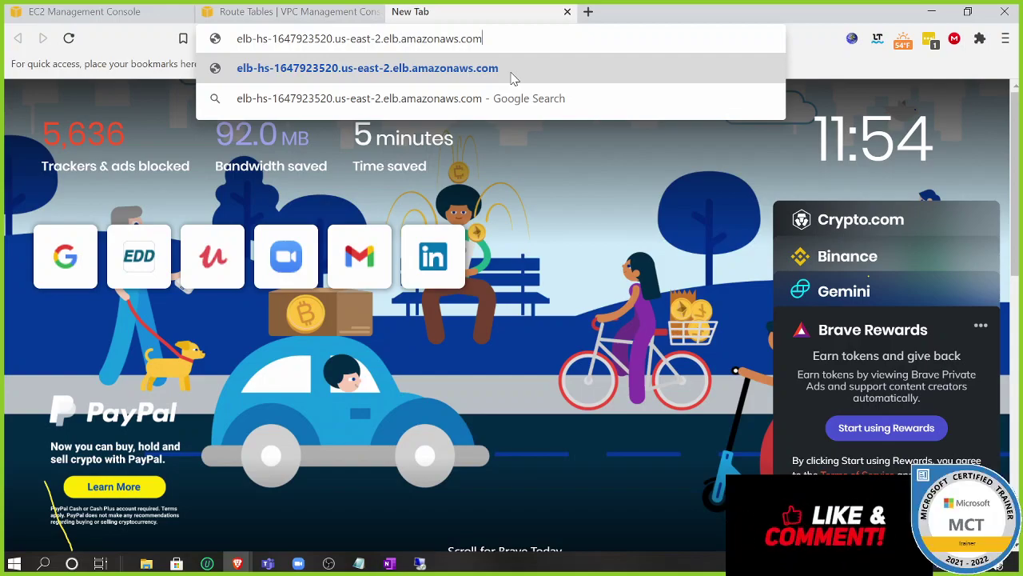
pyautogui.press('Return')
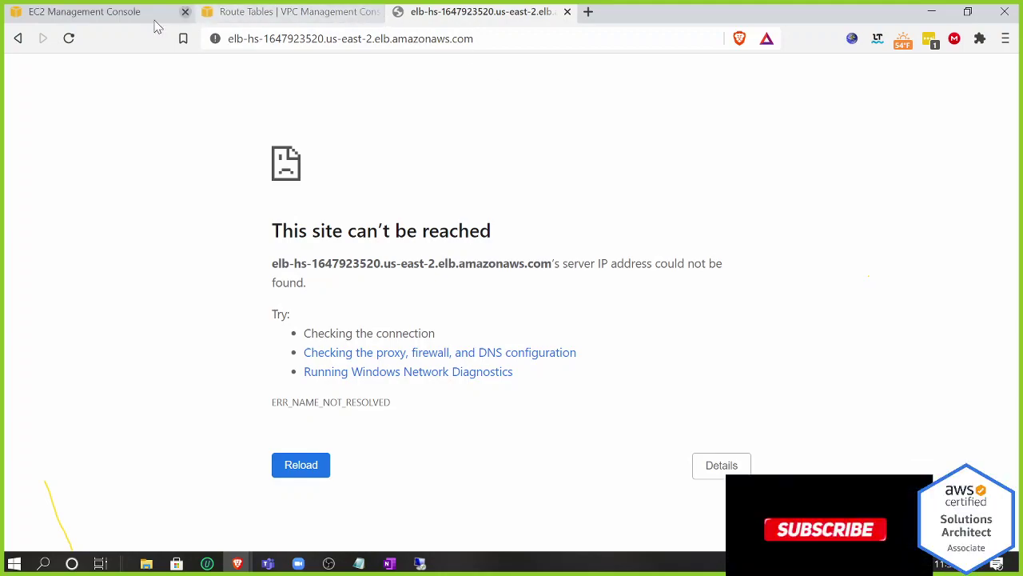
pyautogui.click(112, 16)
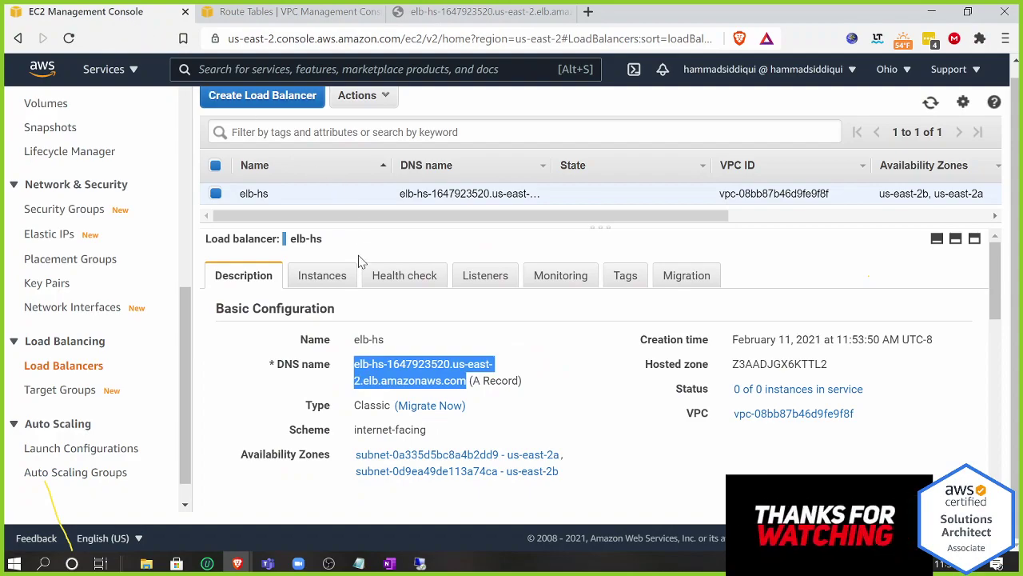
# Start a new launch configuration named lc-hscloud
pyautogui.click(85, 454)
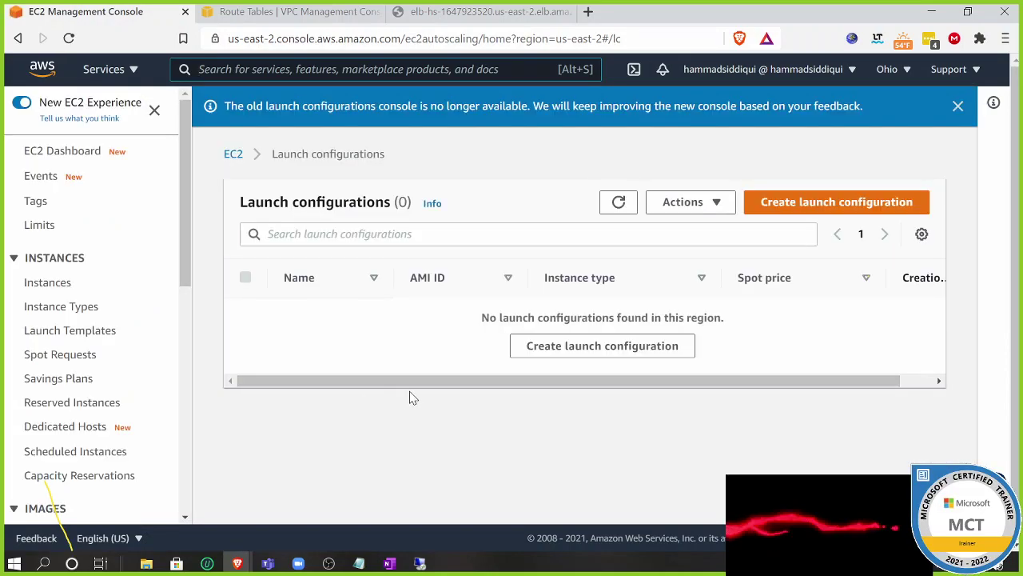
pyautogui.click(830, 212)
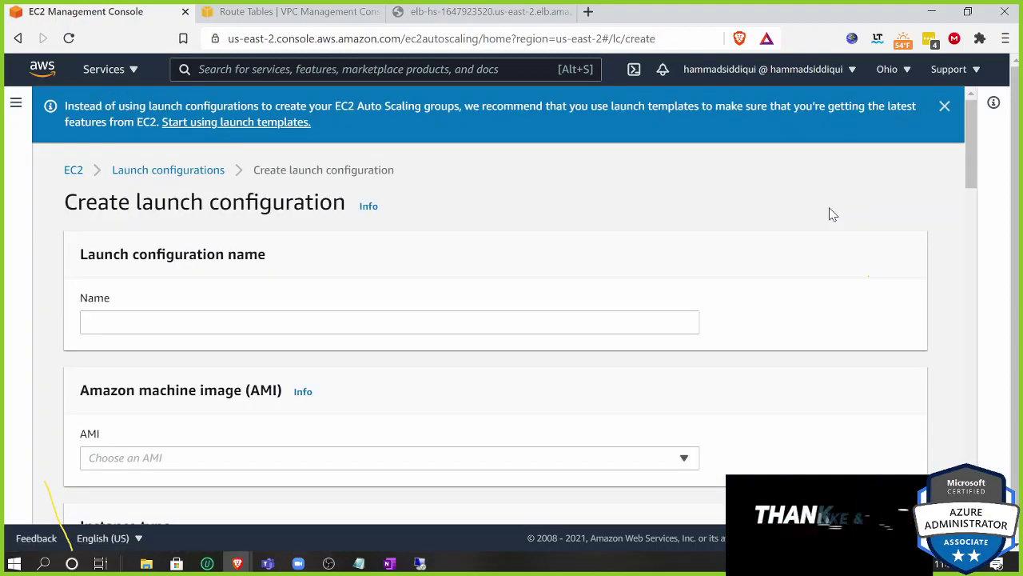
pyautogui.click(84, 321)
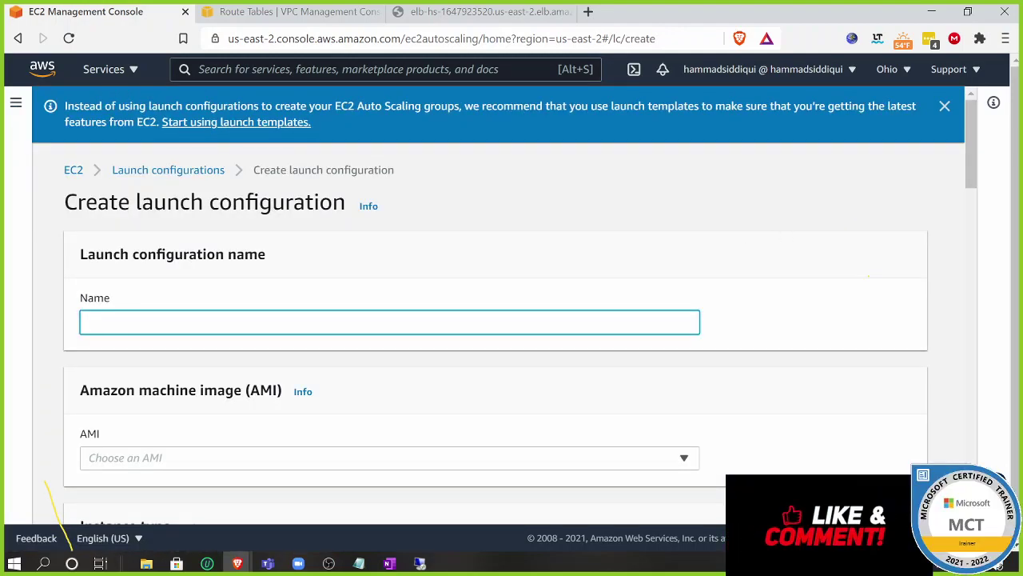
pyautogui.write('lc')
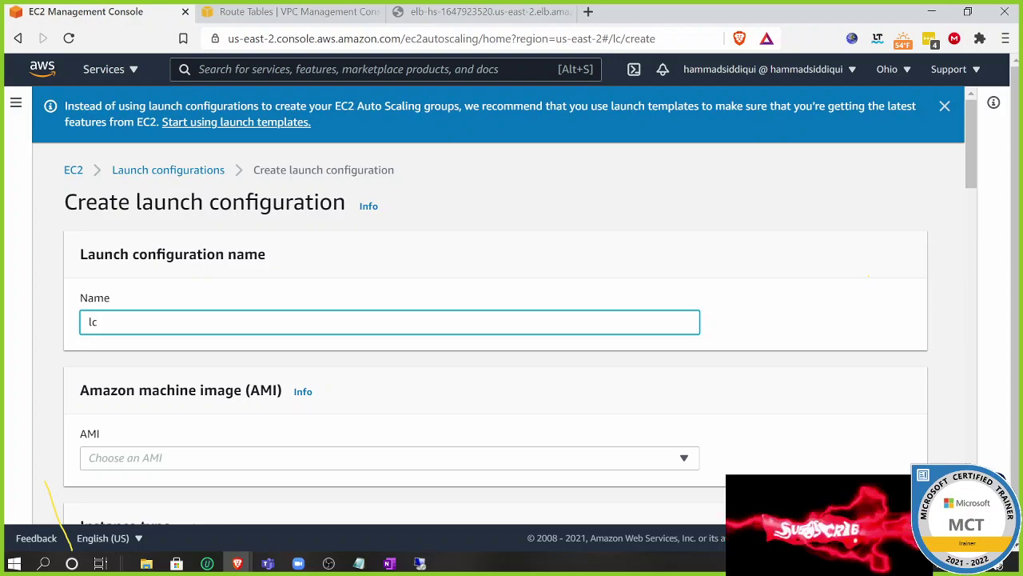
pyautogui.write('-hs')
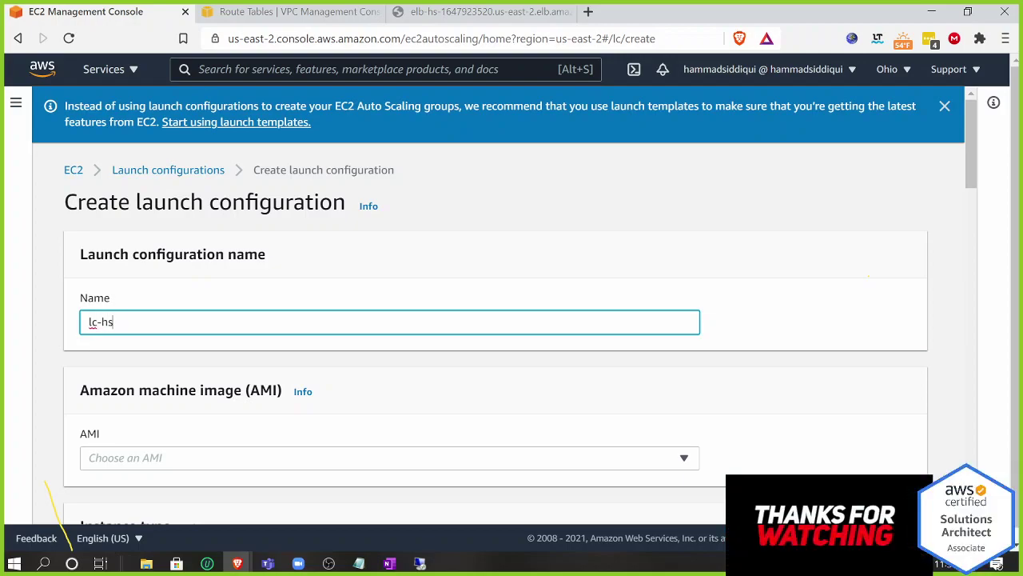
pyautogui.write('cloud')
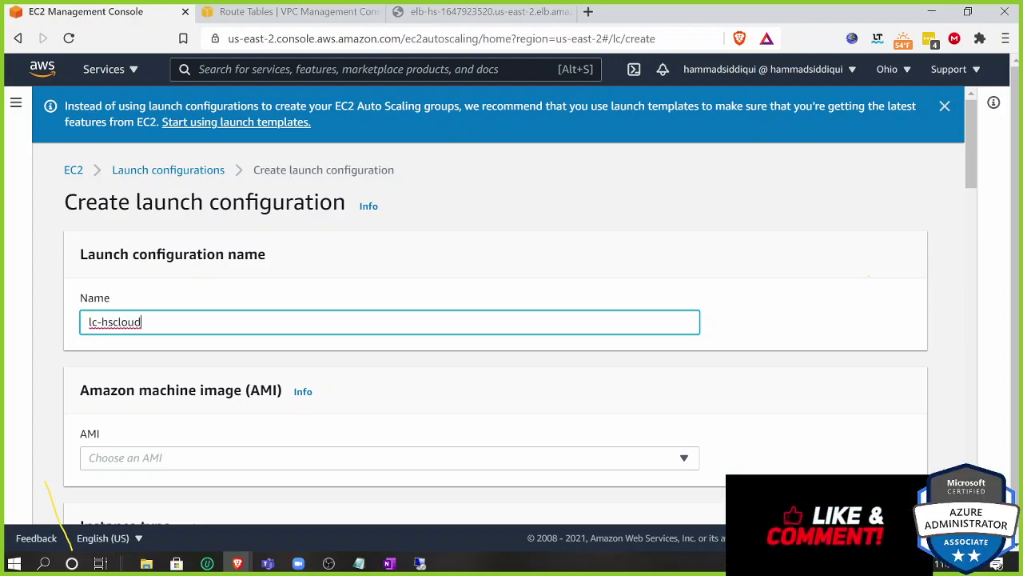
# Select the img-autoscaling AMI for the lc-hscloud launch configuration
pyautogui.scroll(-2, 546, 343)
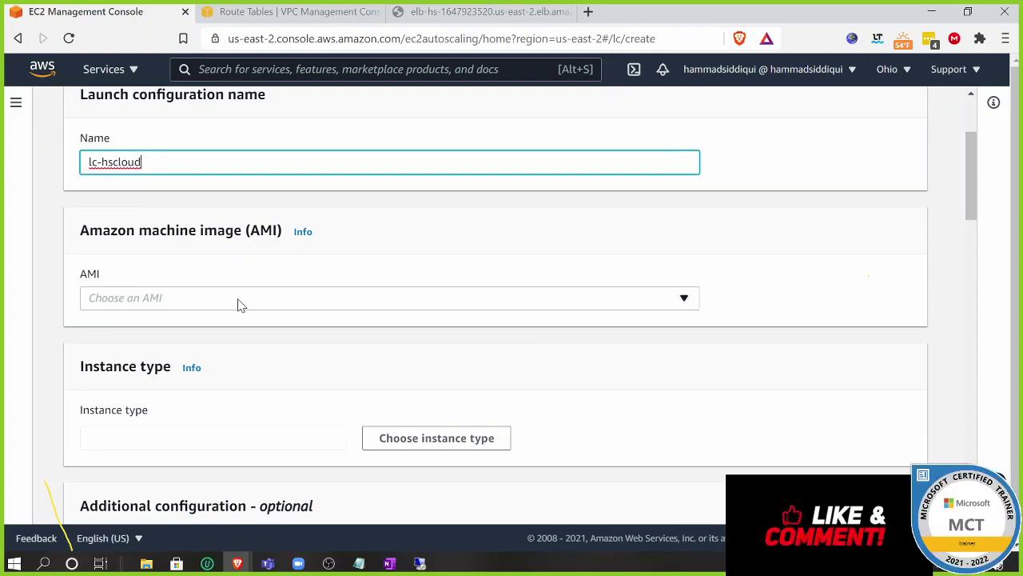
pyautogui.click(238, 302)
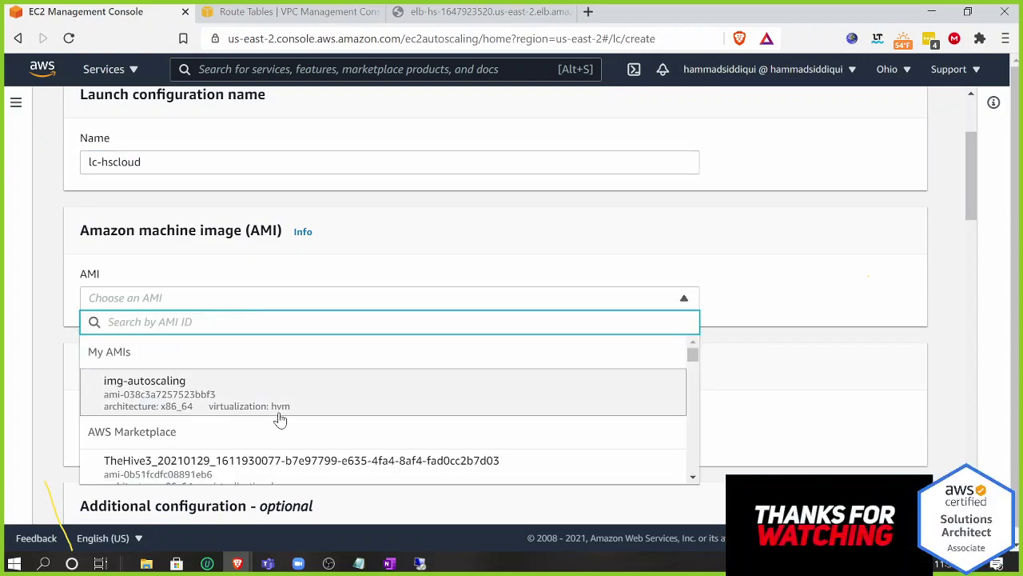
pyautogui.moveTo(695, 356); pyautogui.dragTo(674, 361)
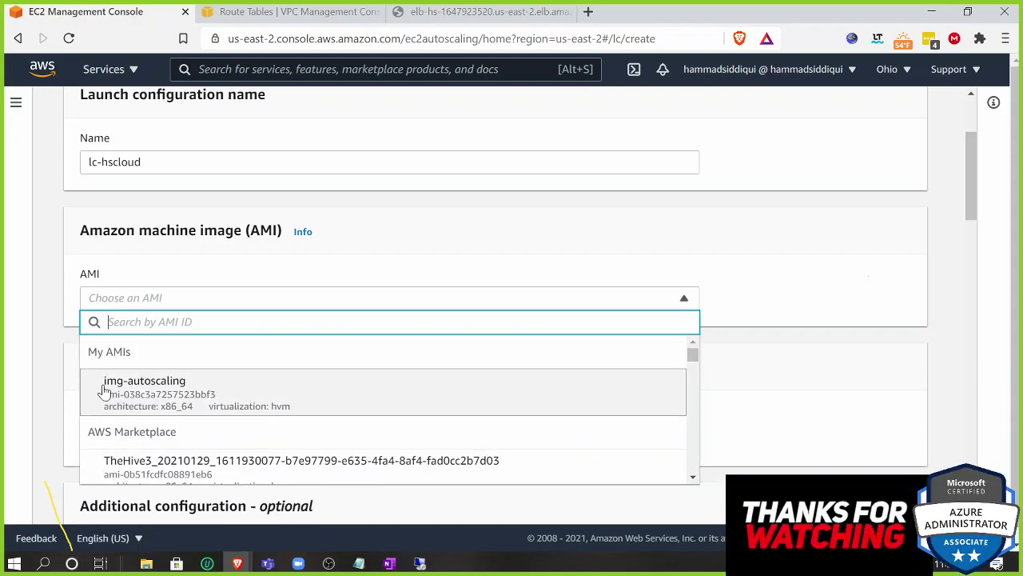
pyautogui.click(172, 384)
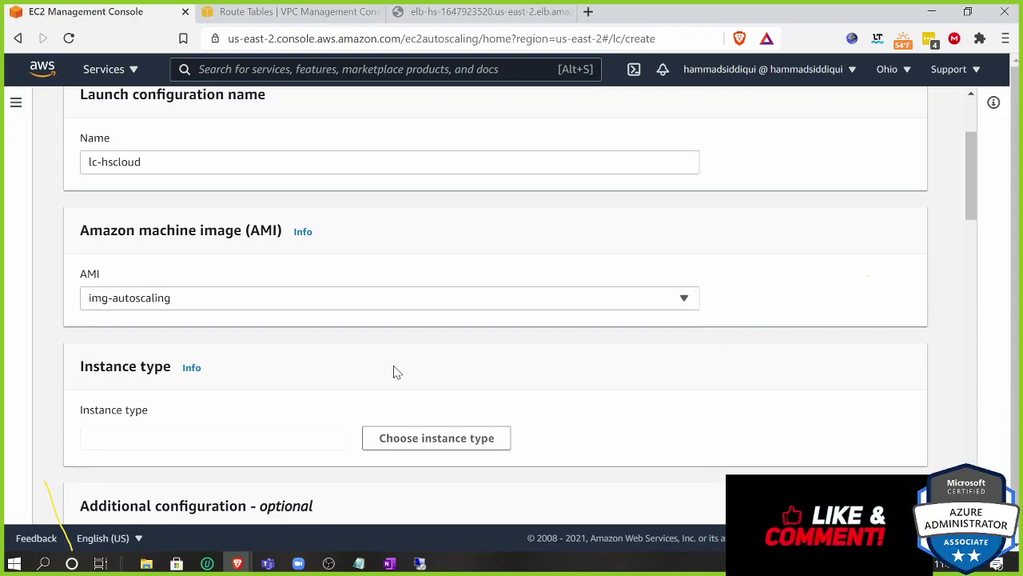
pyautogui.scroll(-1, 408, 371)
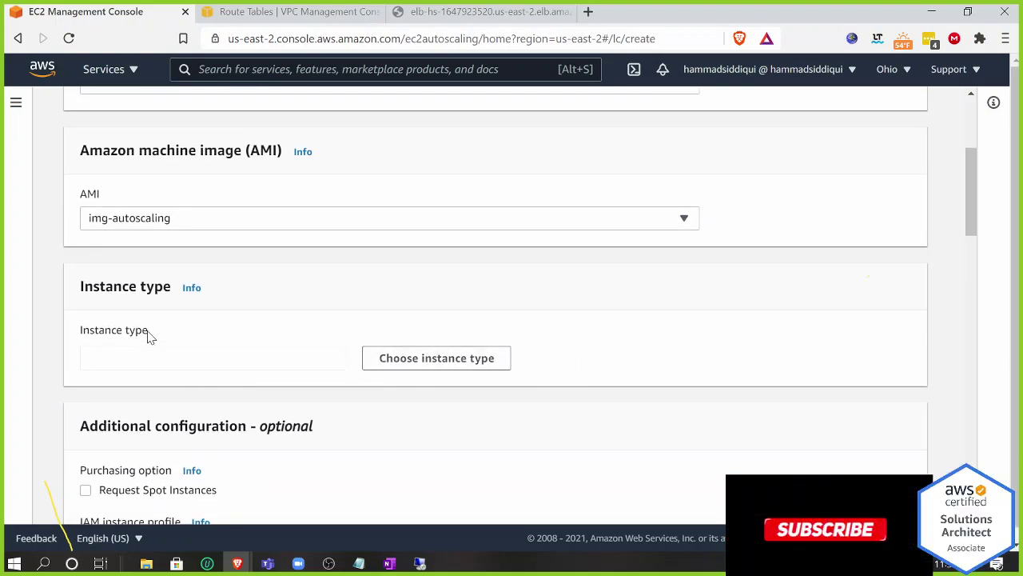
pyautogui.moveTo(148, 336); pyautogui.dragTo(98, 338)
pyautogui.tripleClick(77, 338)
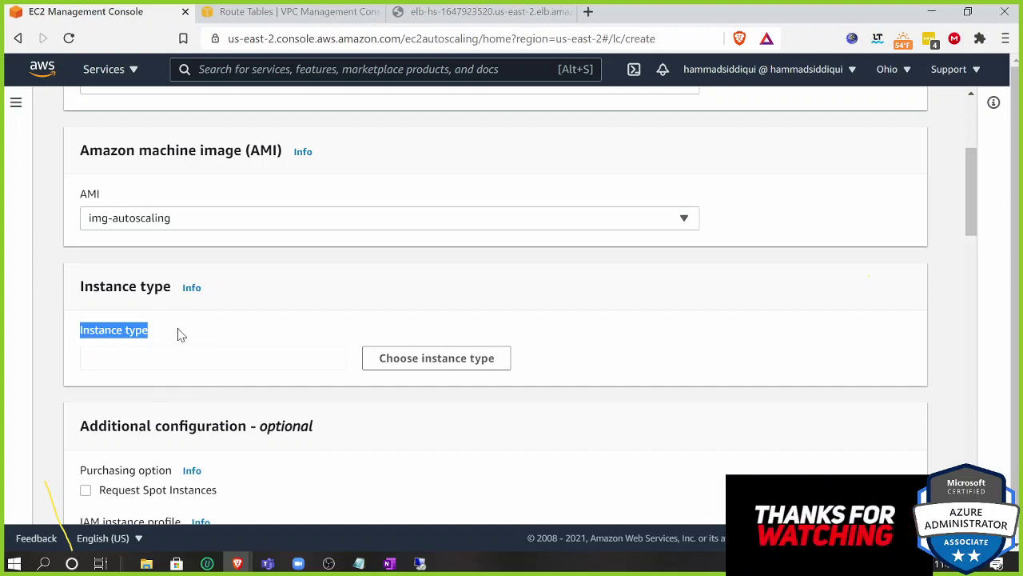
pyautogui.click(427, 374)
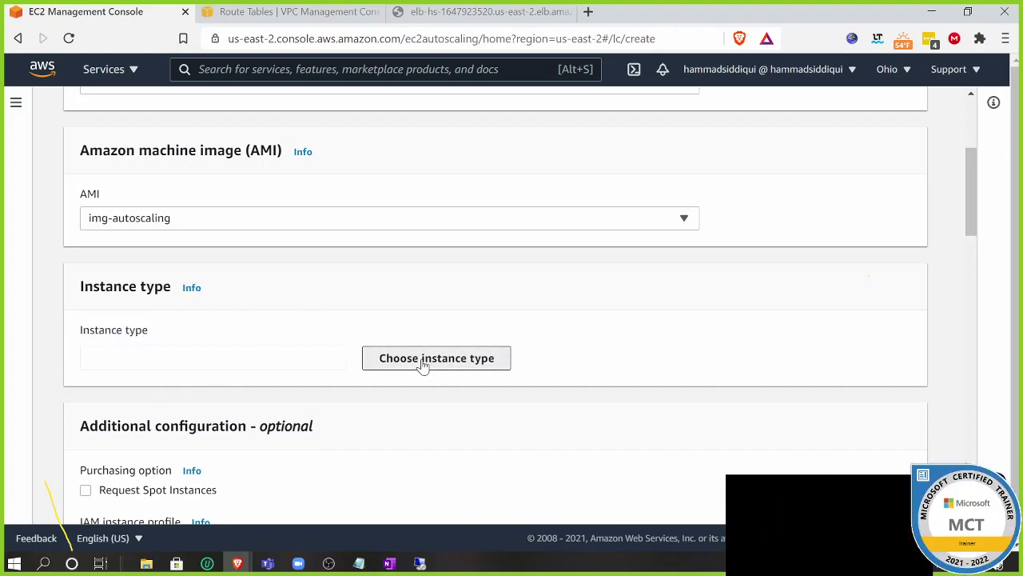
pyautogui.click(424, 365)
# Sort the instance type list and filter it to 't2'
pyautogui.scroll(-1, 437, 349)
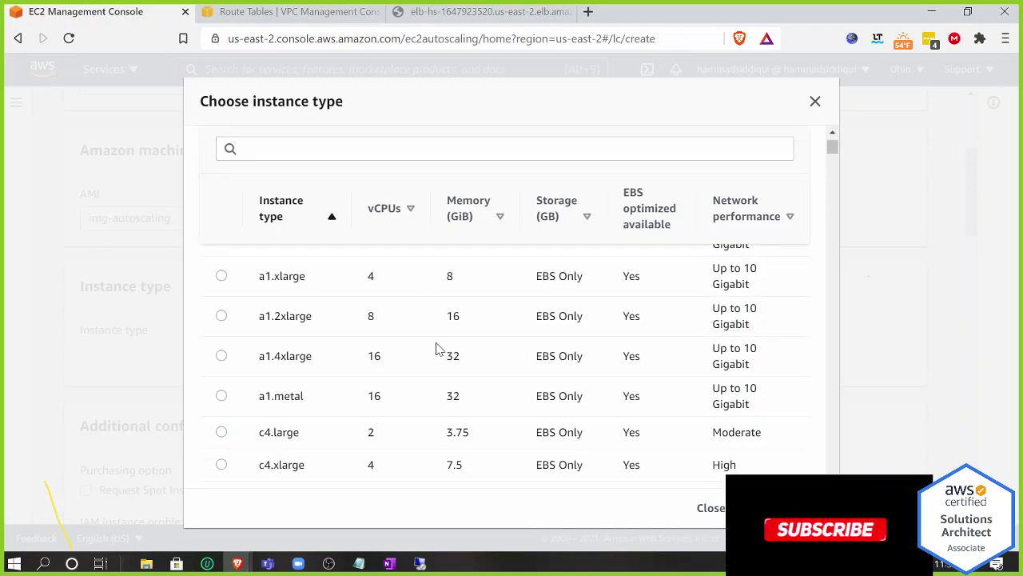
pyautogui.scroll(1, 516, 365)
pyautogui.scroll(-5, 516, 365)
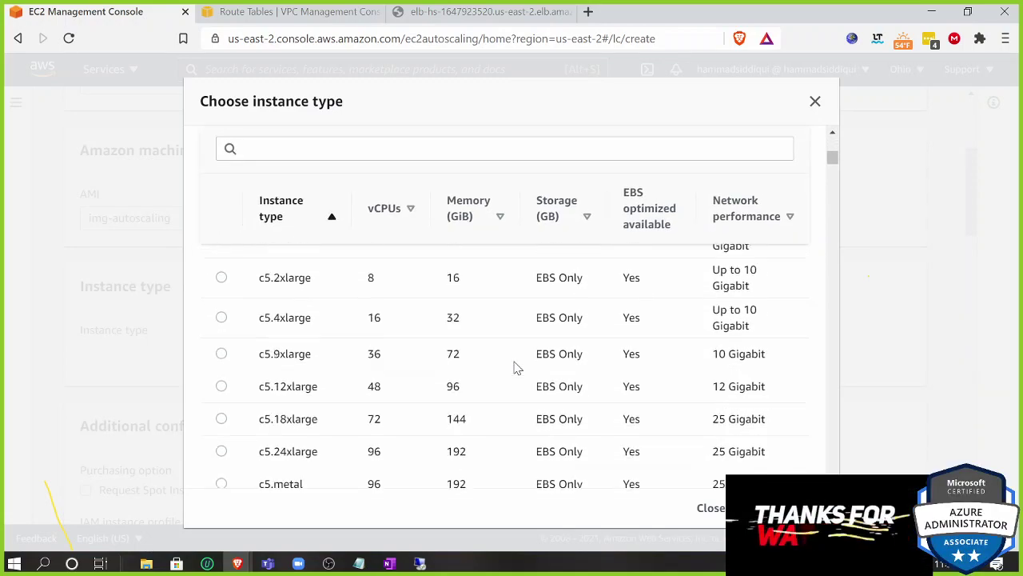
pyautogui.scroll(-3, 479, 375)
pyautogui.scroll(-4, 319, 383)
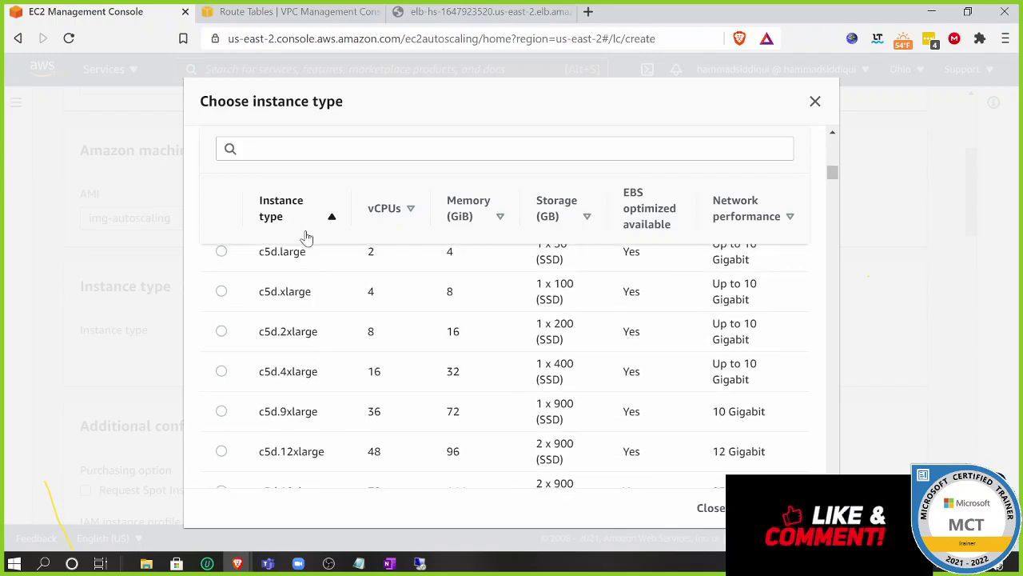
pyautogui.click(317, 228)
pyautogui.click(335, 157)
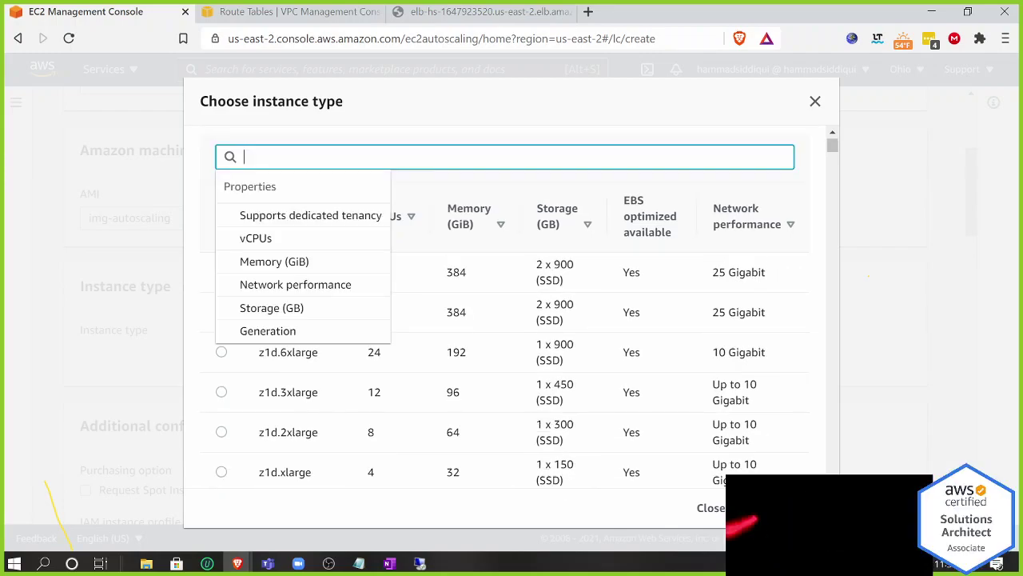
pyautogui.write('t2')
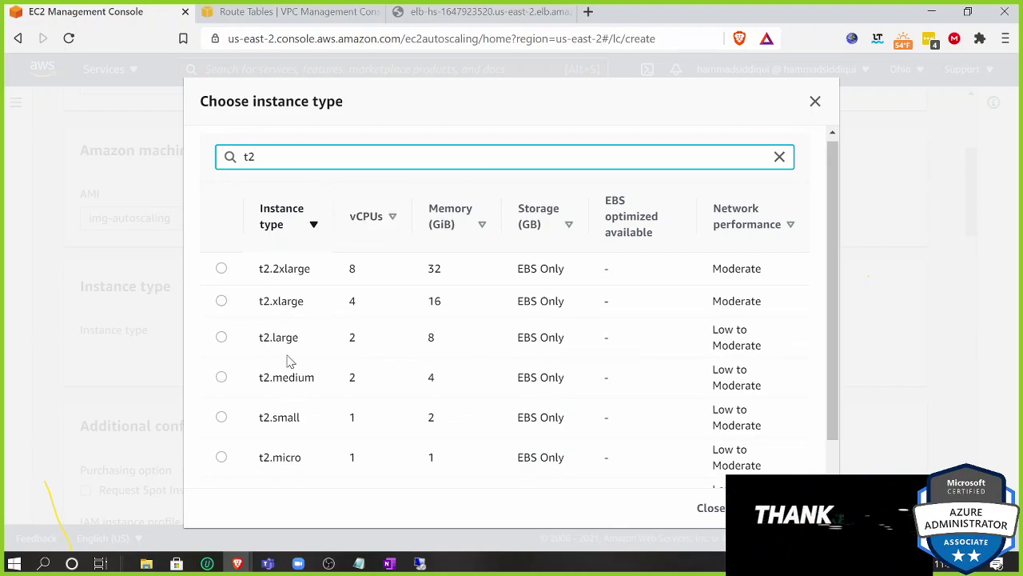
# Select t2.micro (1 vCPU, 1 GiB) and close the instance type chooser
pyautogui.click(221, 458)
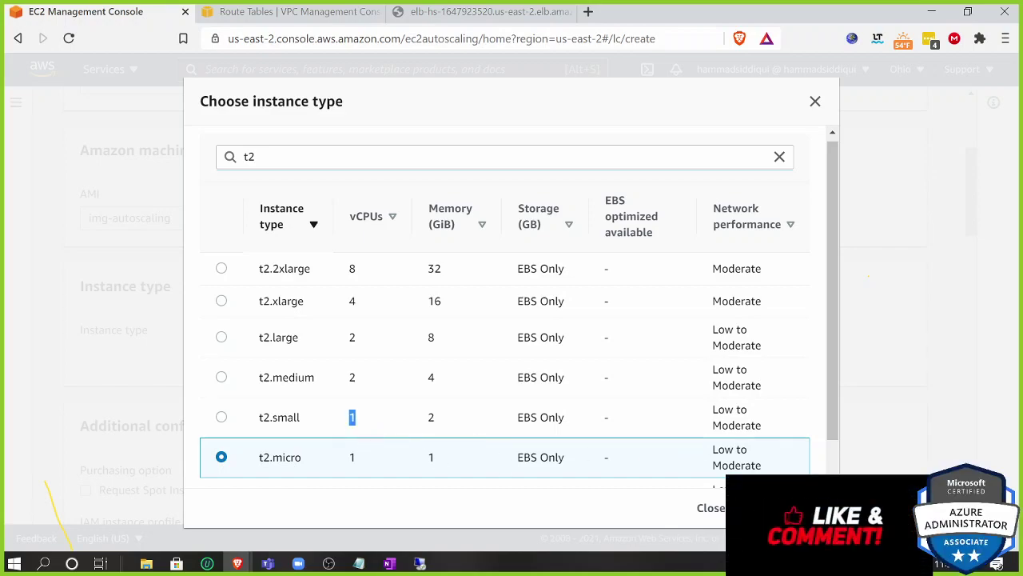
pyautogui.moveTo(424, 418); pyautogui.dragTo(435, 417)
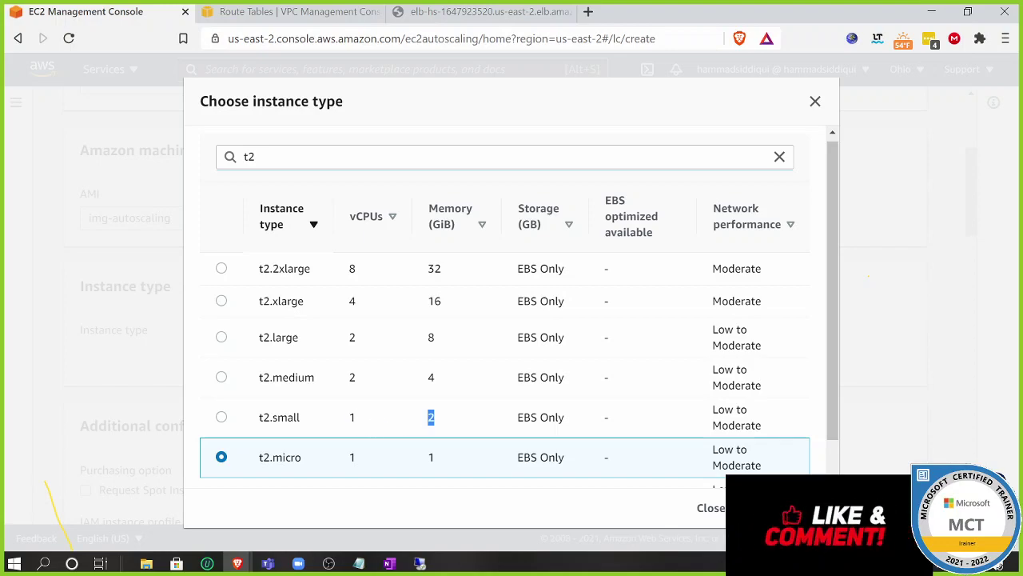
pyautogui.moveTo(531, 417); pyautogui.dragTo(550, 417)
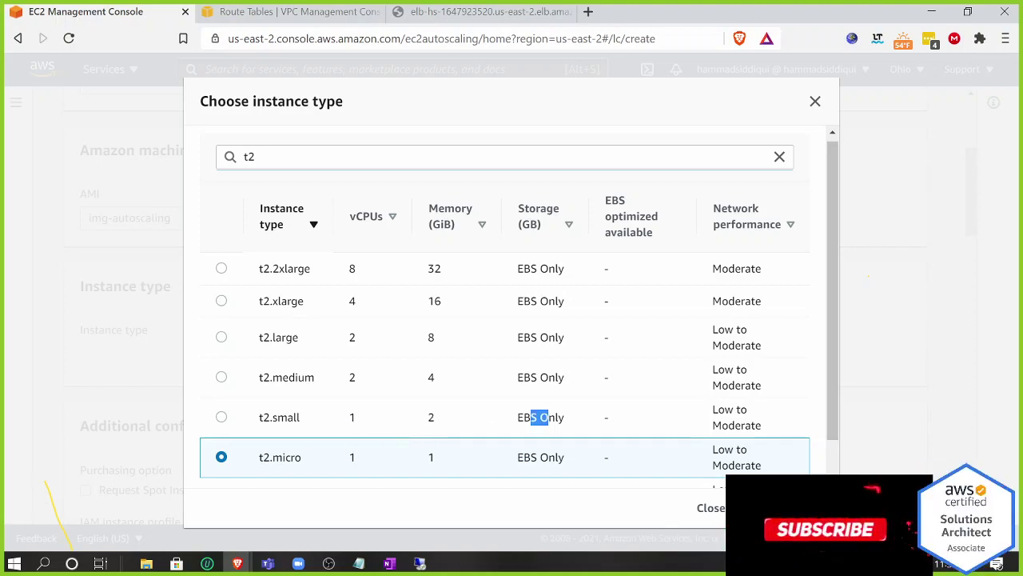
pyautogui.scroll(-1, 366, 457)
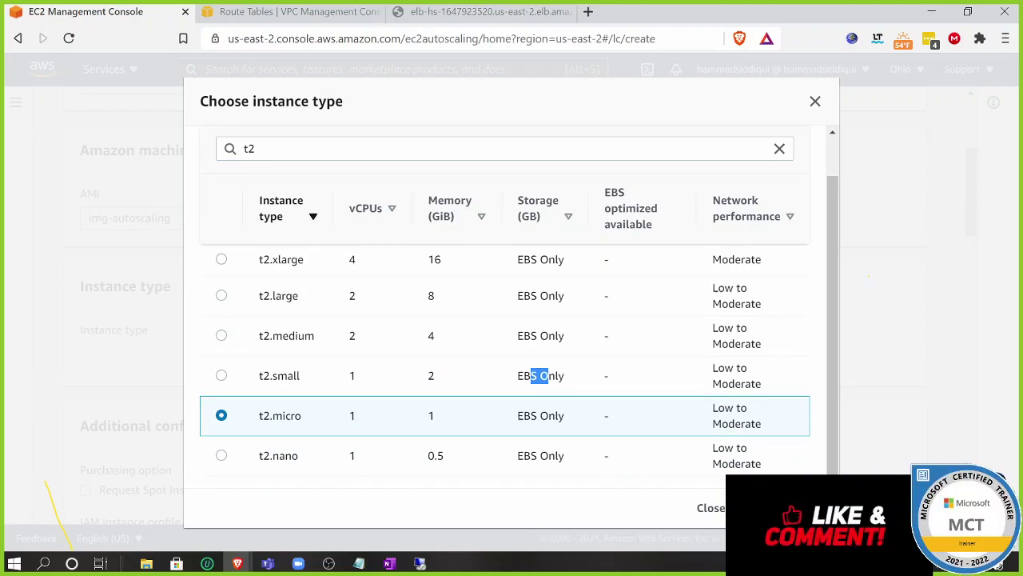
pyautogui.click(724, 512)
pyautogui.scroll(-3, 676, 415)
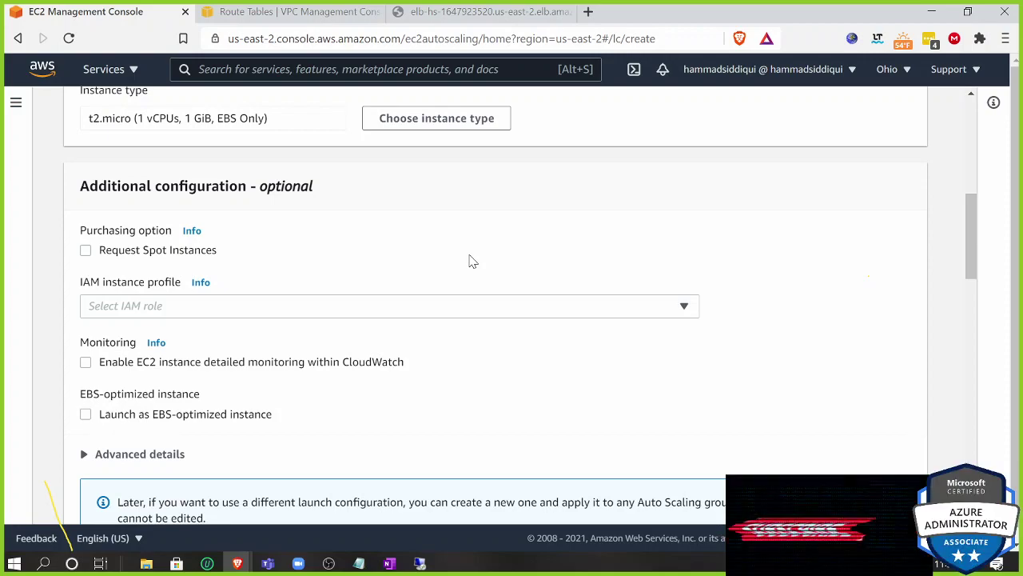
# Leave the IAM role empty under Additional configuration and move down toward Storage
pyautogui.scroll(-1, 849, 349)
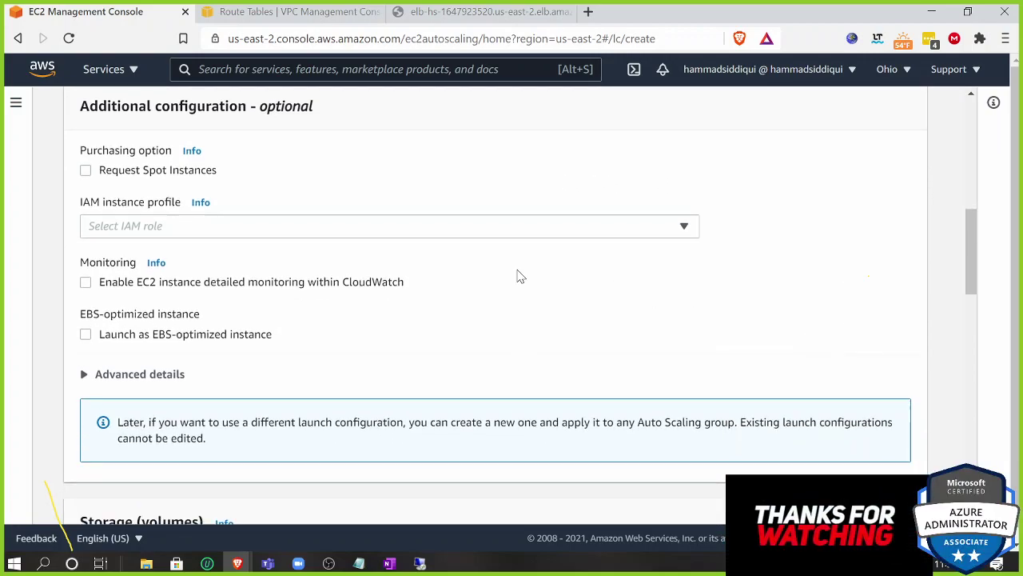
pyautogui.click(271, 234)
pyautogui.click(272, 234)
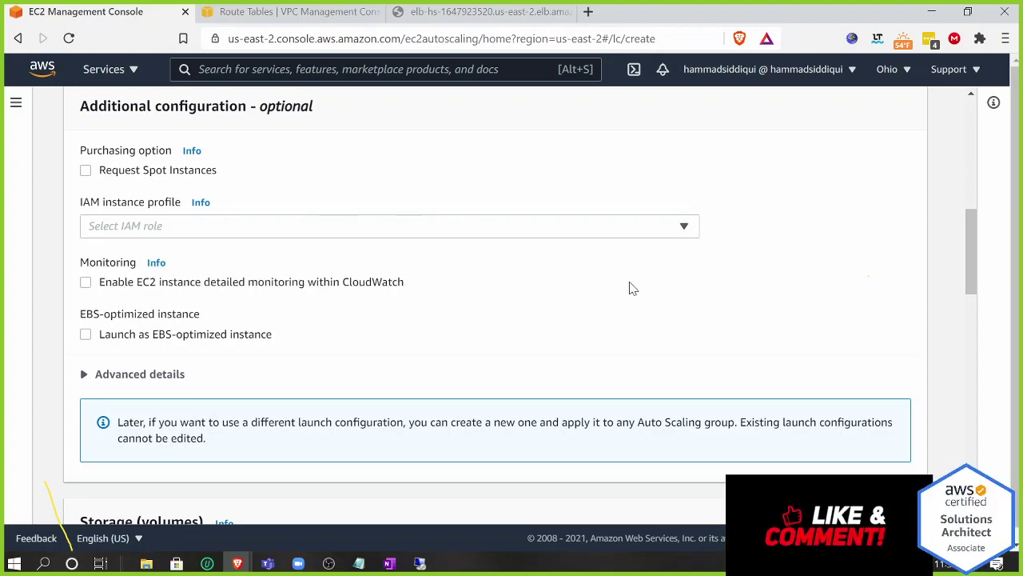
pyautogui.scroll(-1, 631, 288)
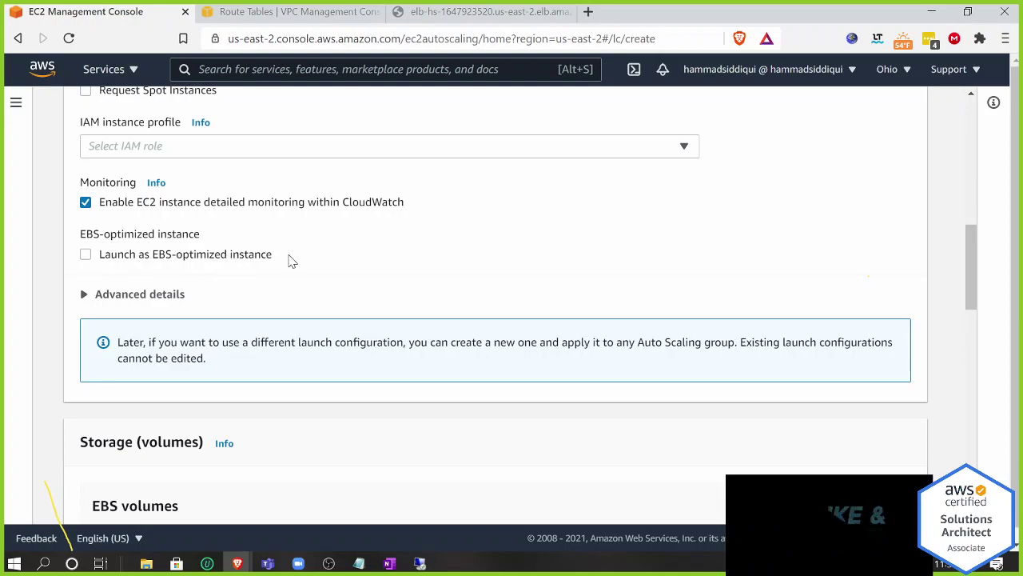
pyautogui.scroll(-5, 293, 260)
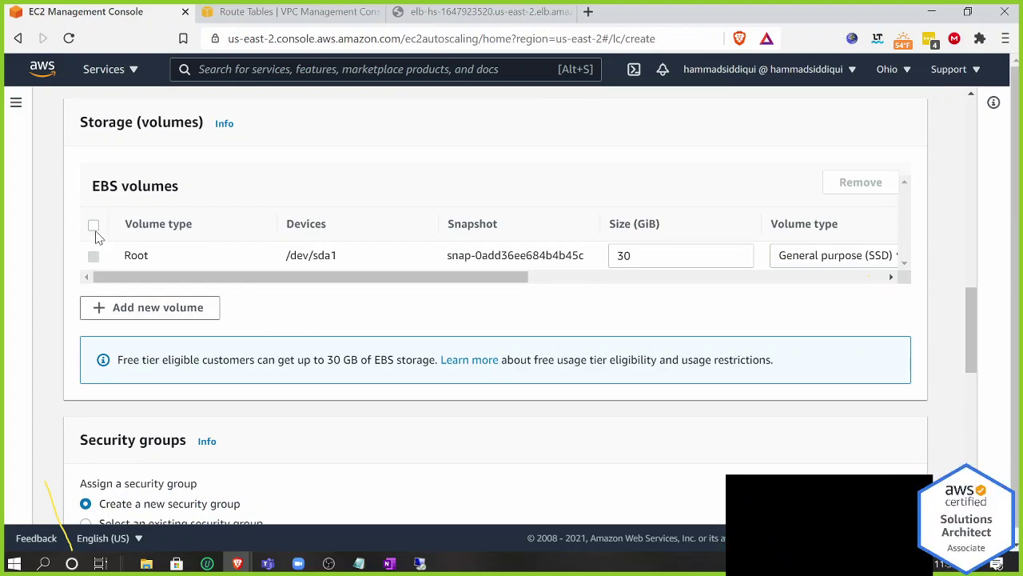
pyautogui.click(120, 316)
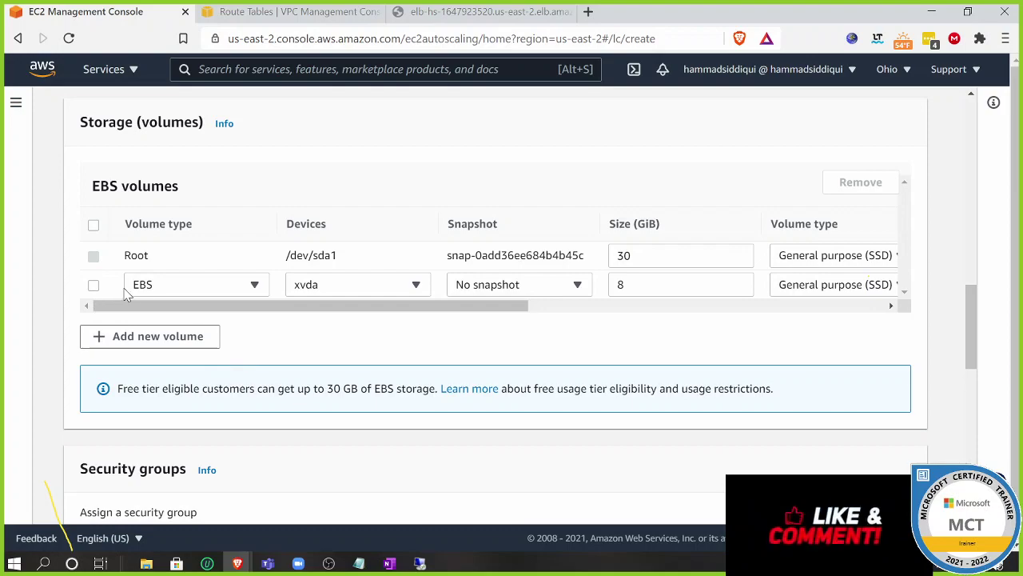
pyautogui.click(550, 287)
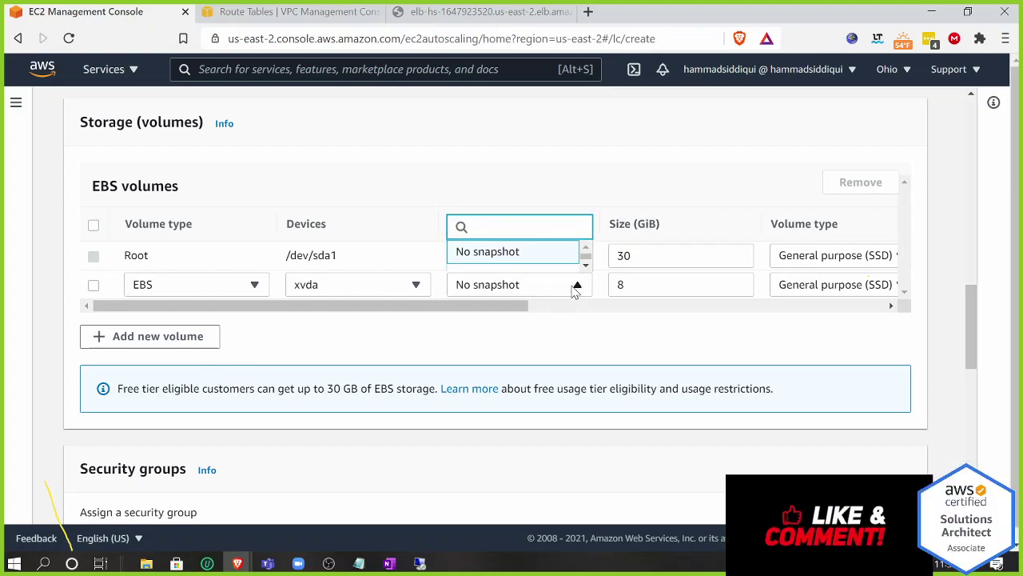
pyautogui.click(586, 266)
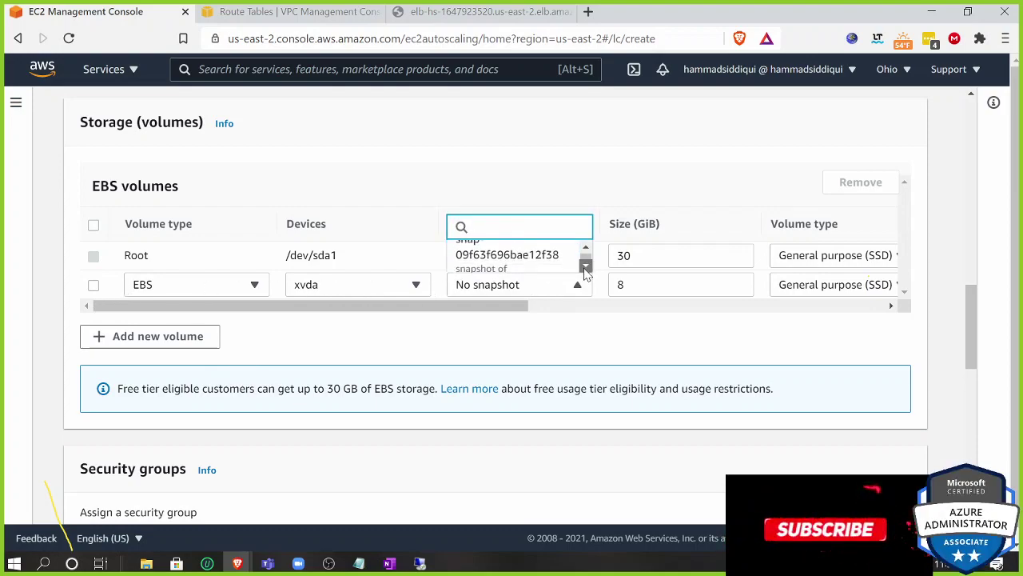
pyautogui.click(586, 266)
pyautogui.click(586, 266)
pyautogui.click(586, 266)
pyautogui.click(586, 266)
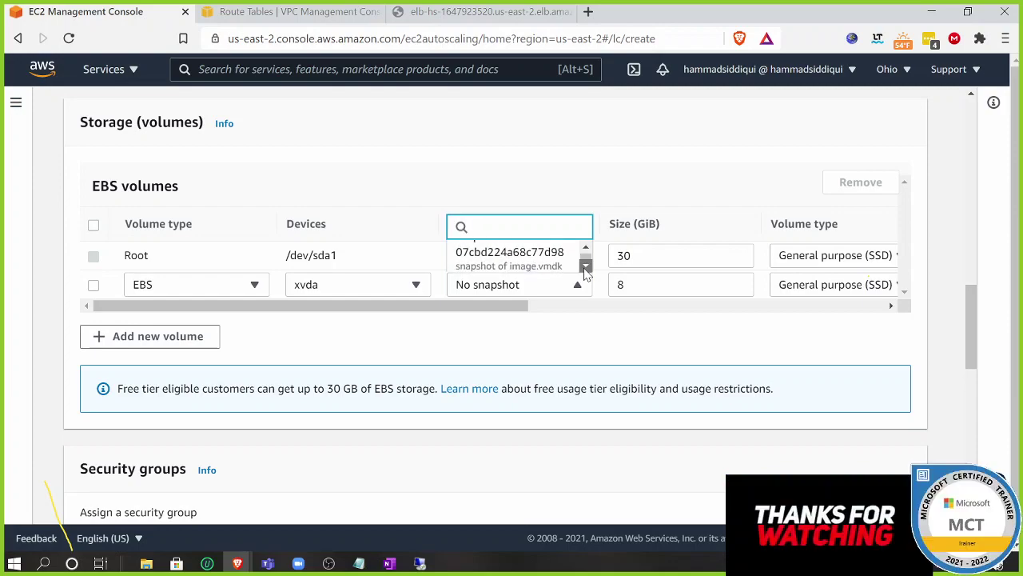
pyautogui.click(586, 266)
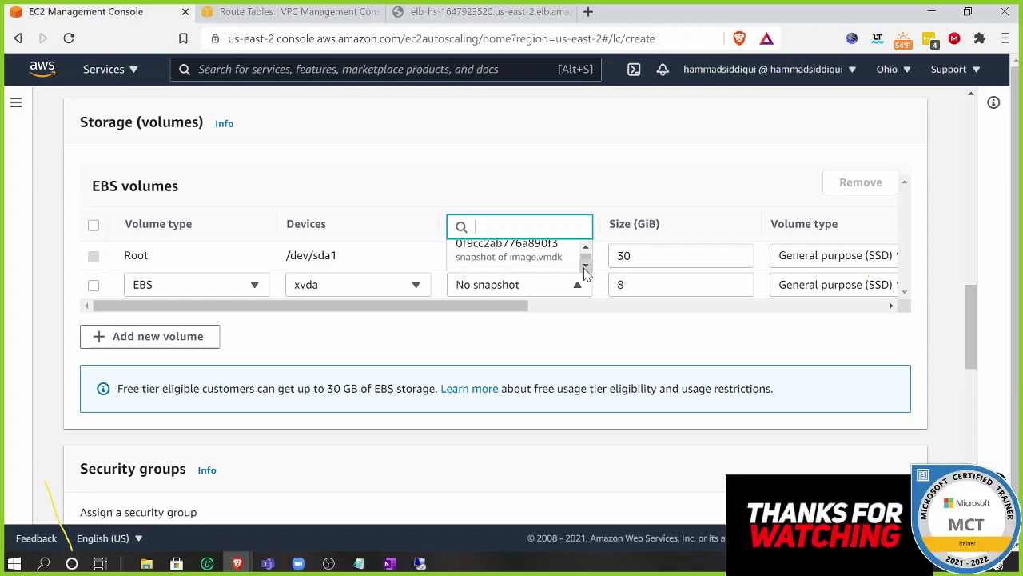
pyautogui.click(603, 337)
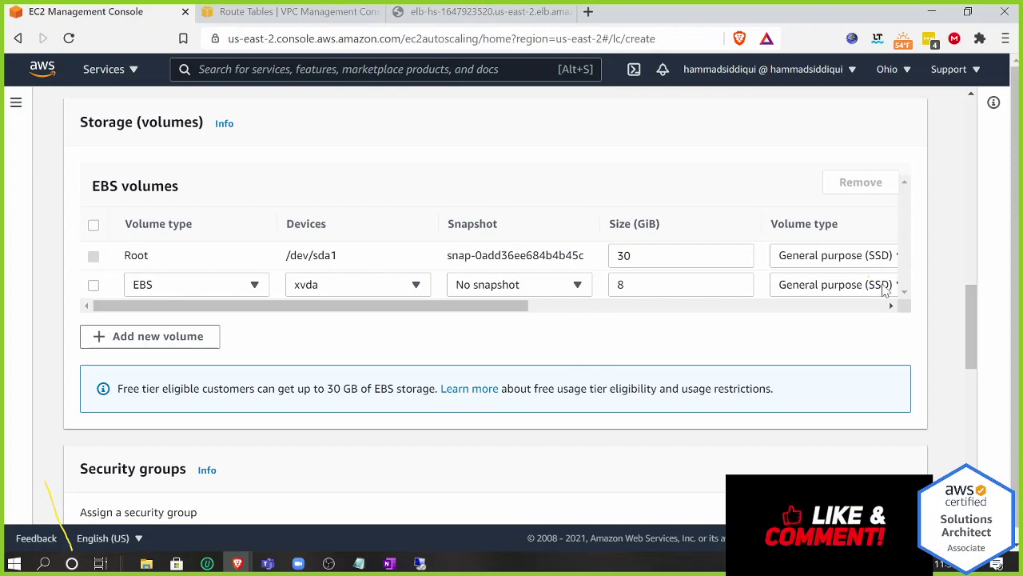
pyautogui.moveTo(507, 309); pyautogui.dragTo(772, 312)
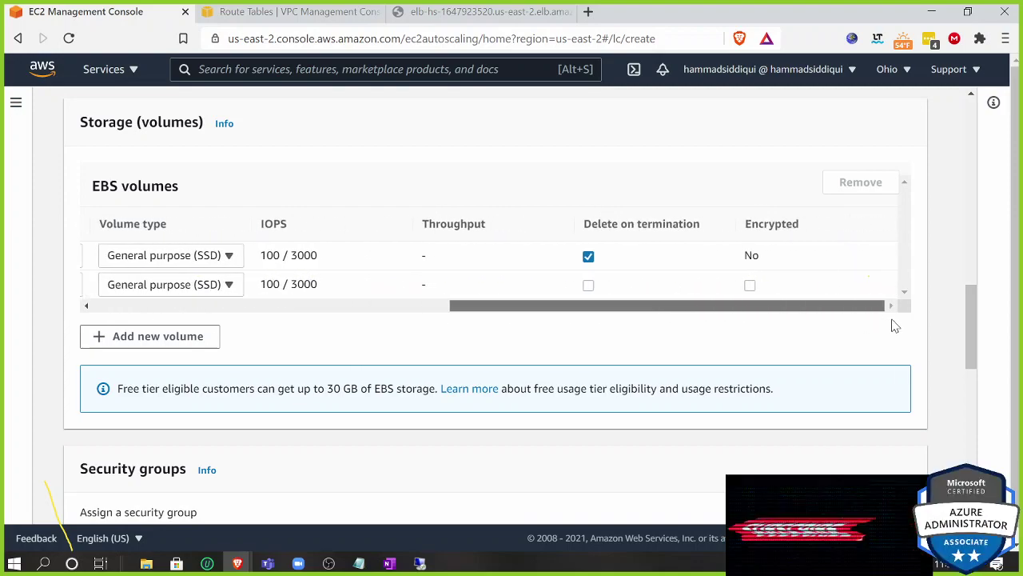
pyautogui.moveTo(824, 306); pyautogui.dragTo(159, 306)
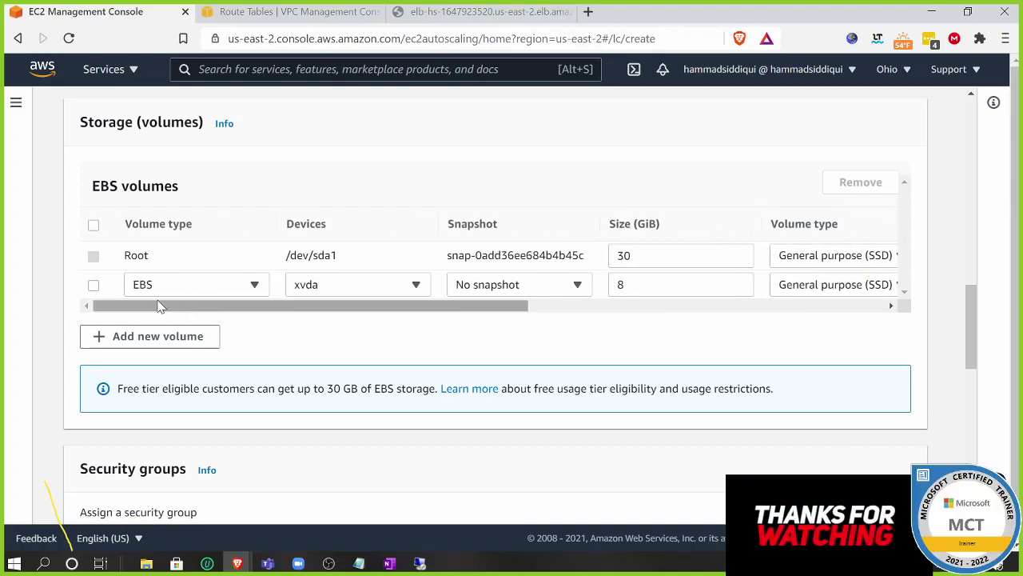
pyautogui.click(93, 284)
pyautogui.click(853, 183)
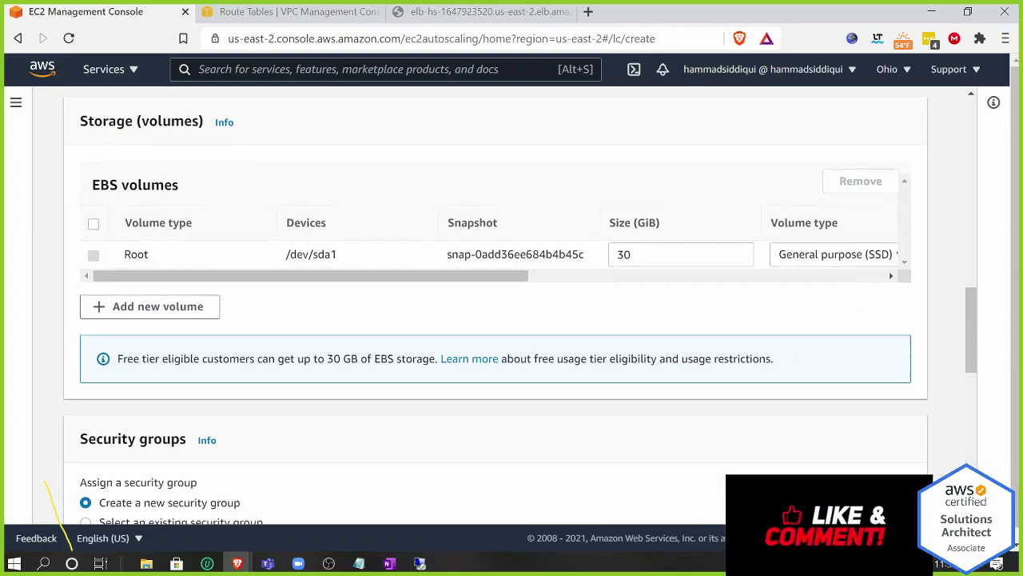
pyautogui.scroll(-4, 864, 283)
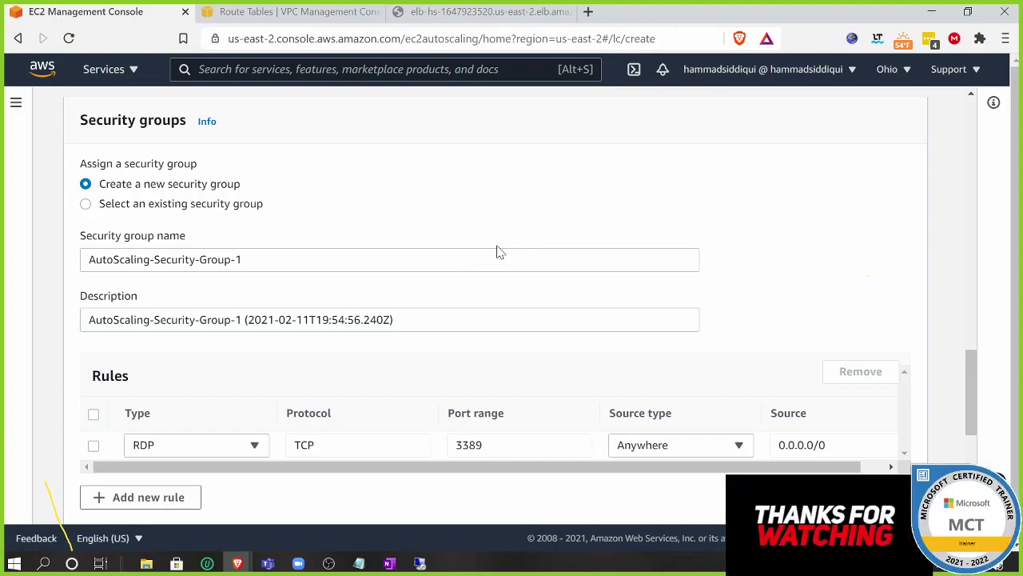
# Switch to an existing security group and tick security-asg
pyautogui.scroll(-1, 499, 253)
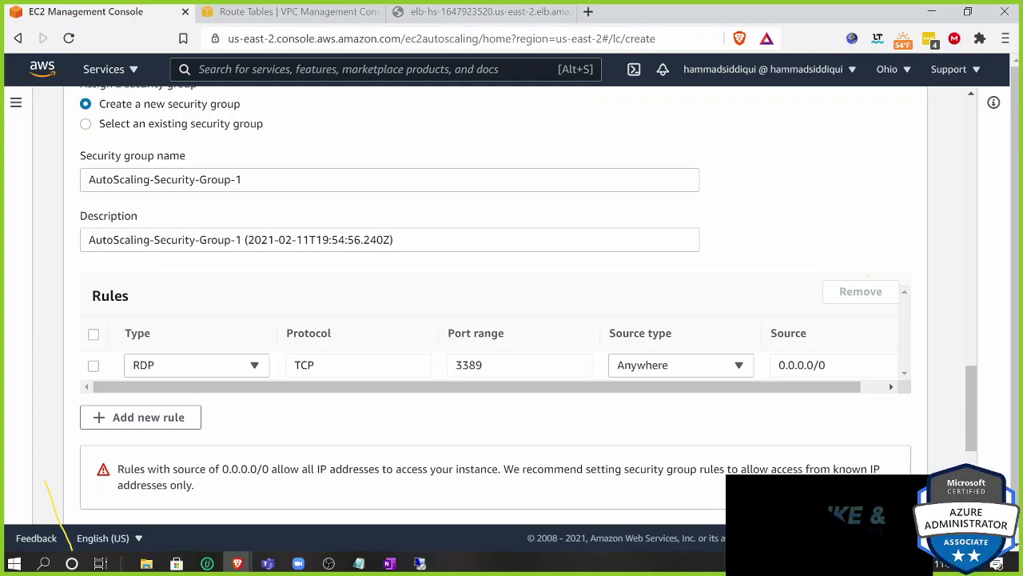
pyautogui.scroll(1, 103, 160)
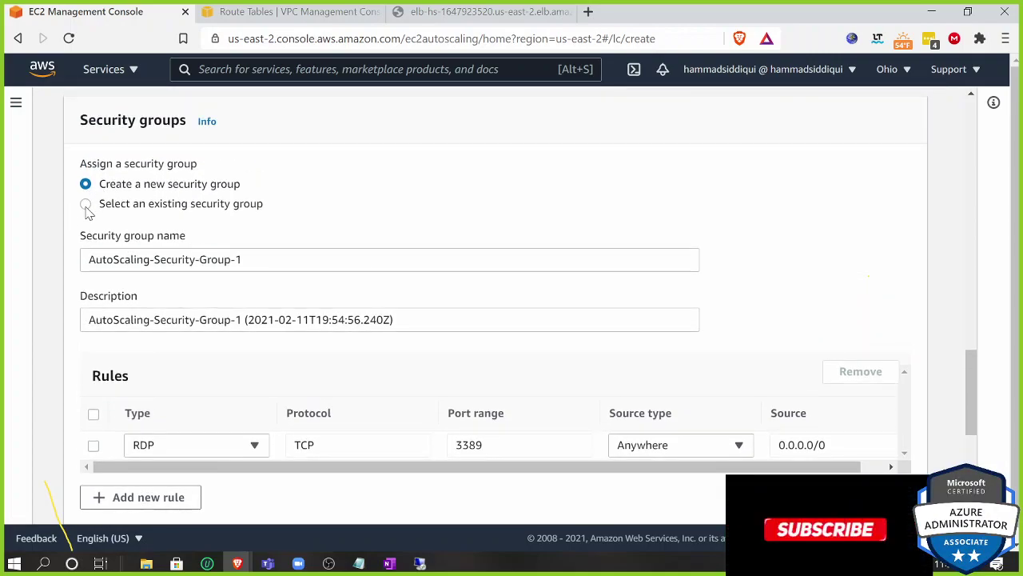
pyautogui.click(86, 204)
pyautogui.scroll(-1, 295, 352)
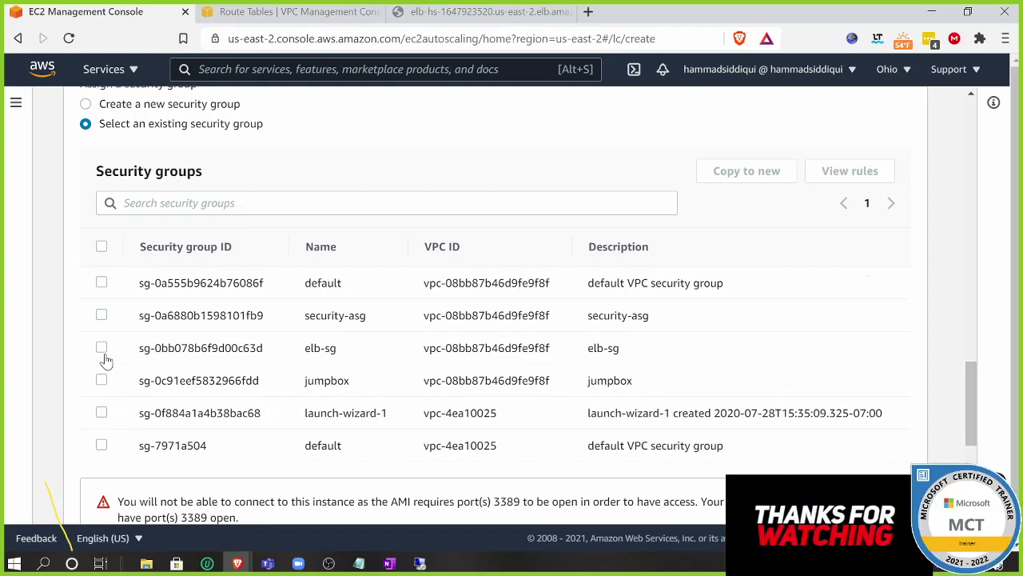
pyautogui.click(102, 315)
pyautogui.scroll(-3, 459, 357)
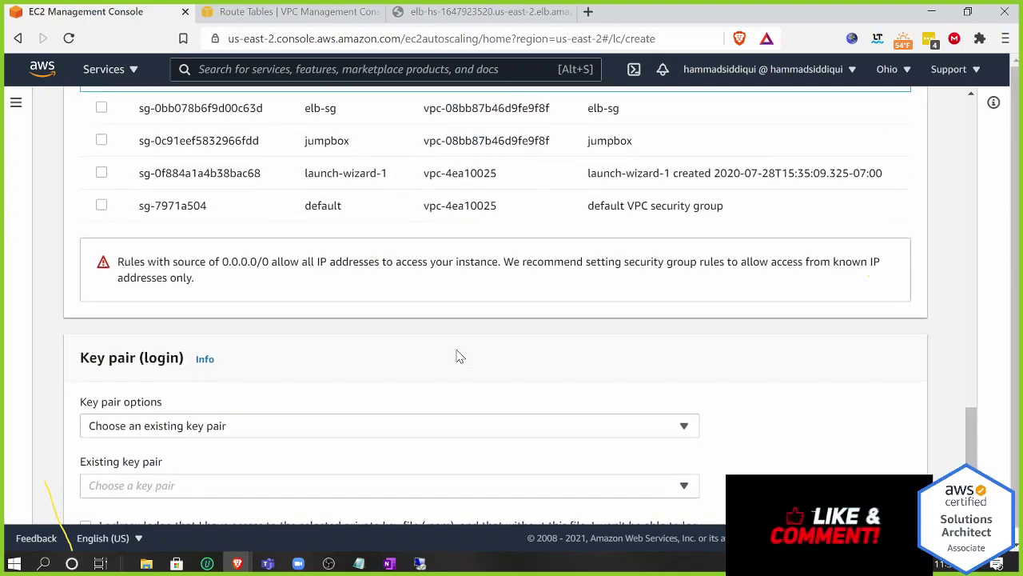
pyautogui.scroll(-2, 459, 357)
pyautogui.scroll(1, 456, 357)
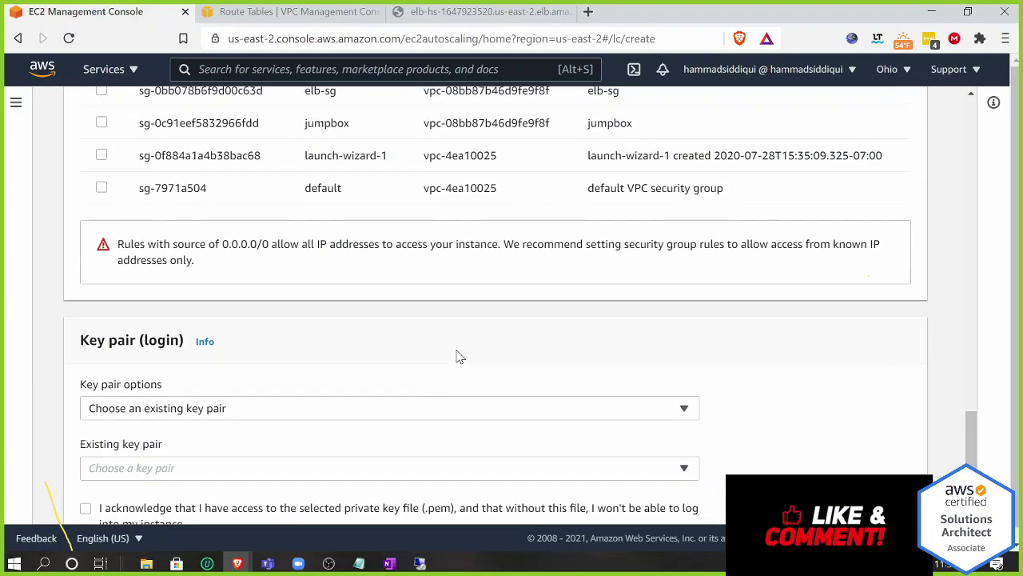
pyautogui.scroll(1, 395, 327)
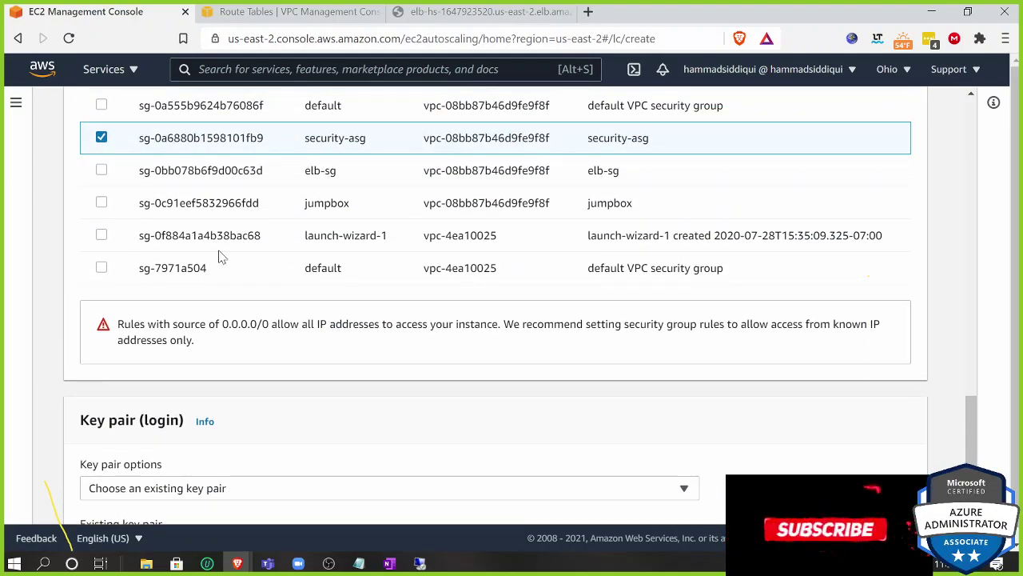
# Replace security-asg with elb-sg as the launch configuration's security group
pyautogui.click(102, 138)
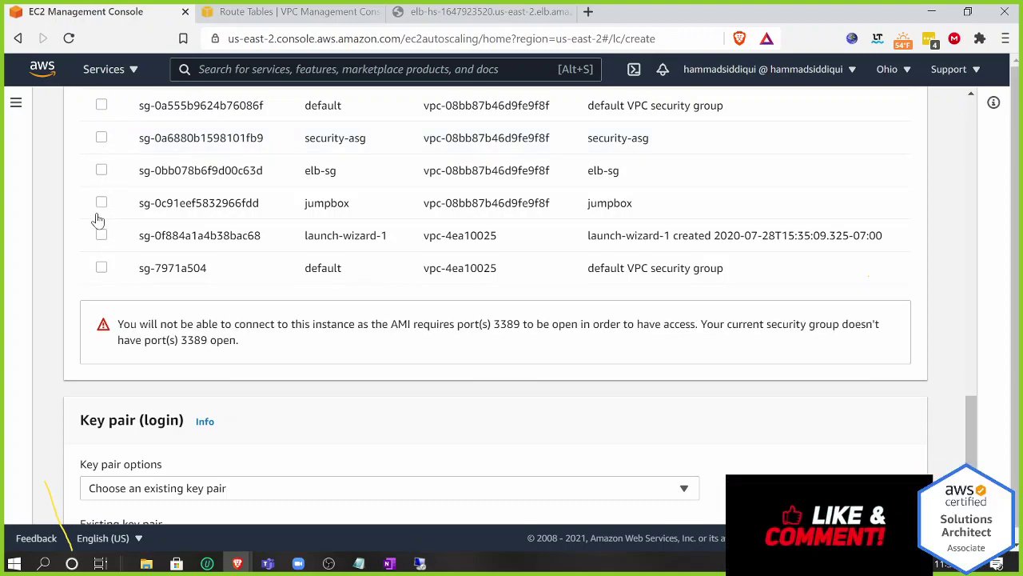
pyautogui.click(101, 170)
pyautogui.scroll(-2, 441, 363)
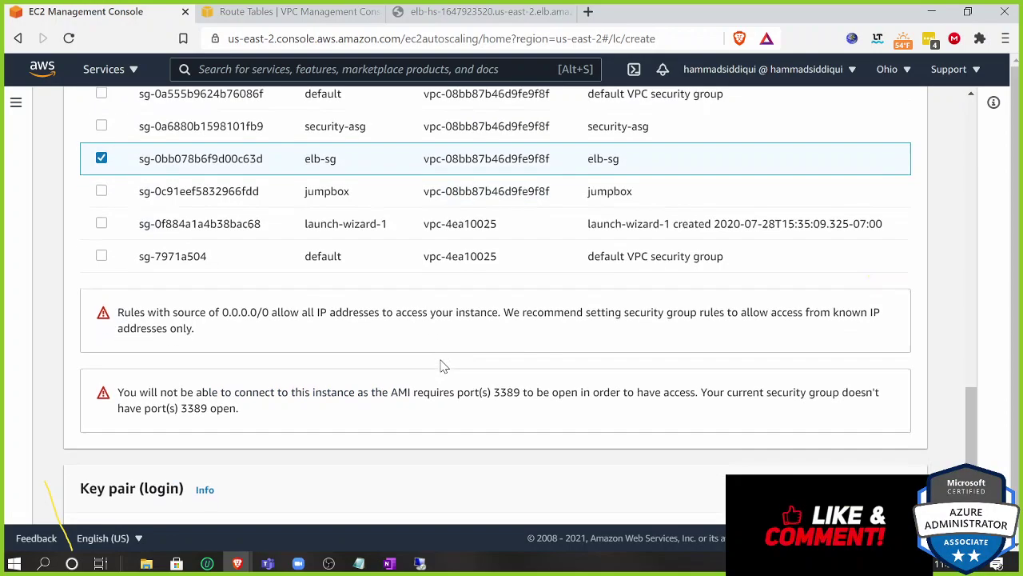
pyautogui.moveTo(180, 260); pyautogui.dragTo(251, 270)
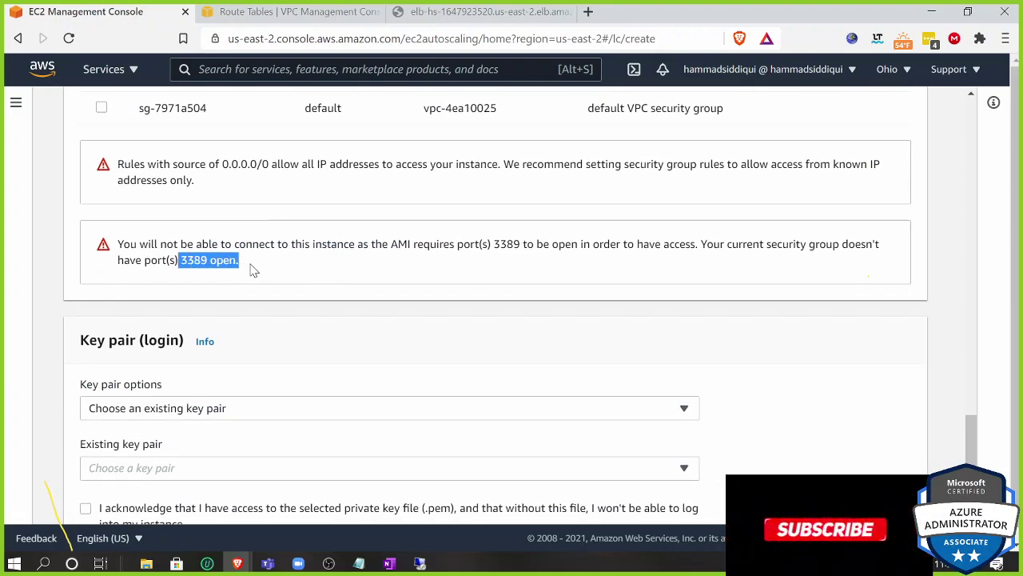
pyautogui.scroll(-1, 429, 297)
pyautogui.click(370, 321)
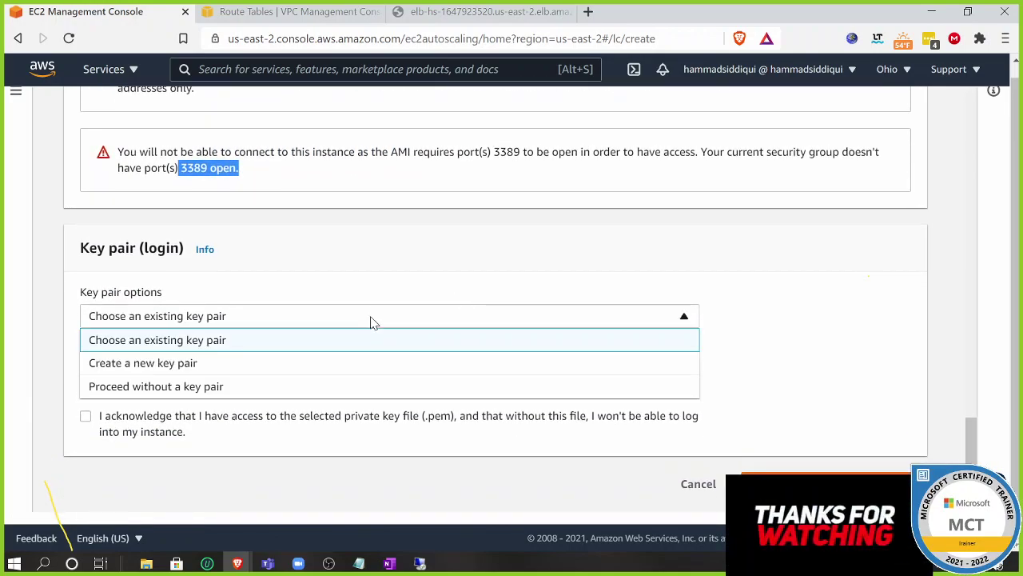
# Attach an existing key pair and create the lc-hscloud launch configuration
pyautogui.click(350, 336)
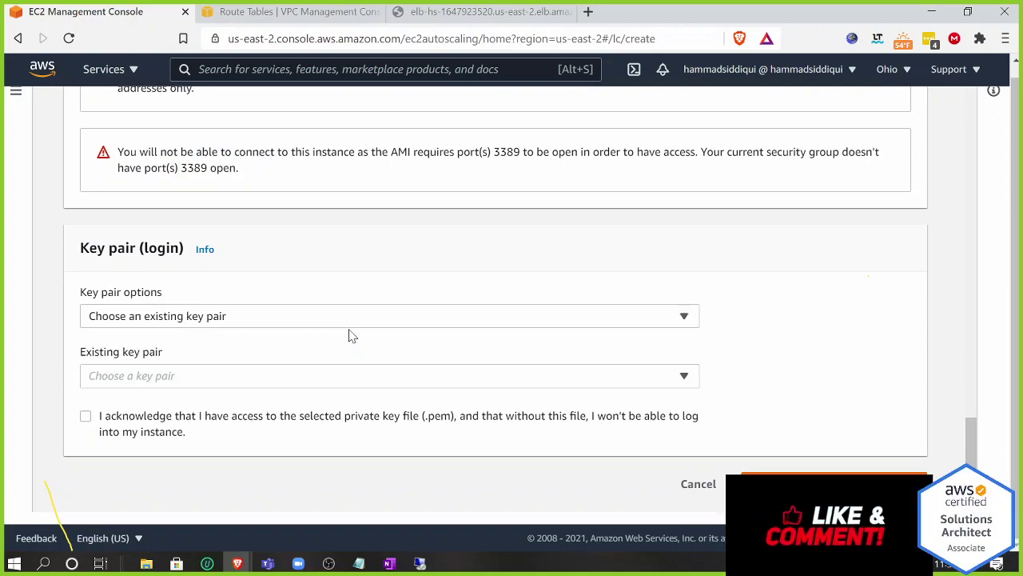
pyautogui.click(350, 373)
pyautogui.click(346, 398)
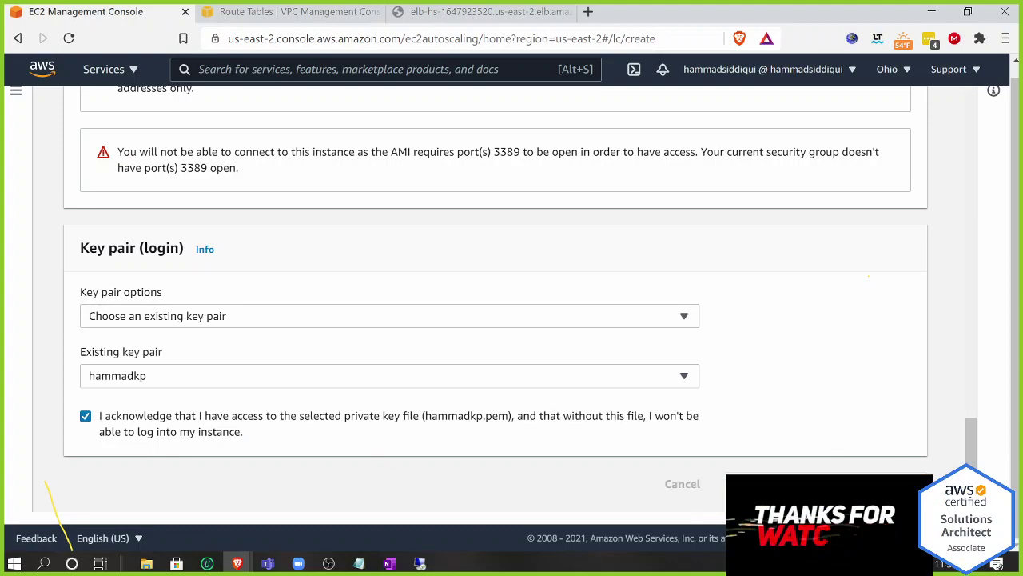
pyautogui.click(800, 483)
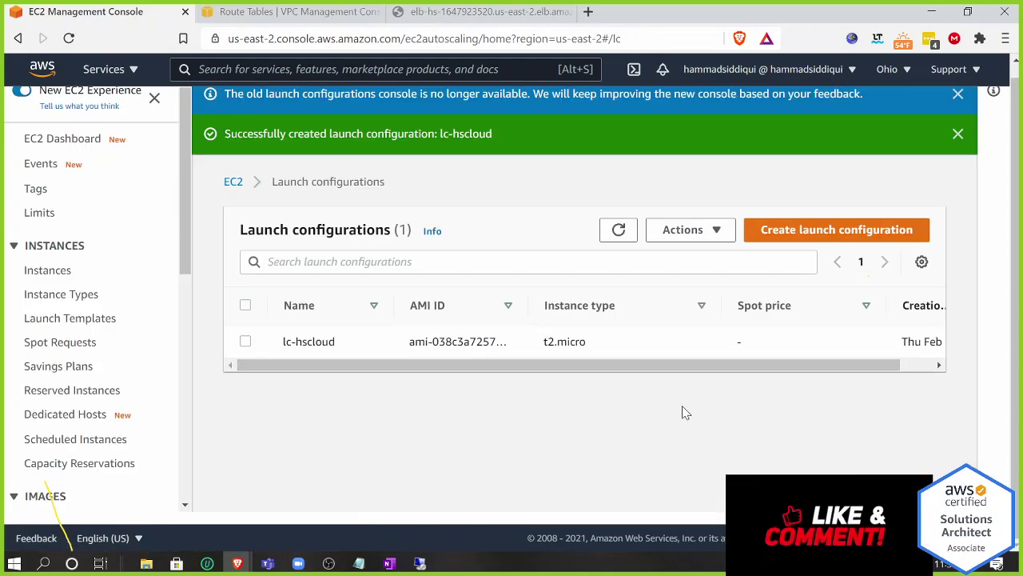
# Refresh the list, show lc-hscloud's details, and open its elb-sg security group link in a new tab
pyautogui.click(617, 230)
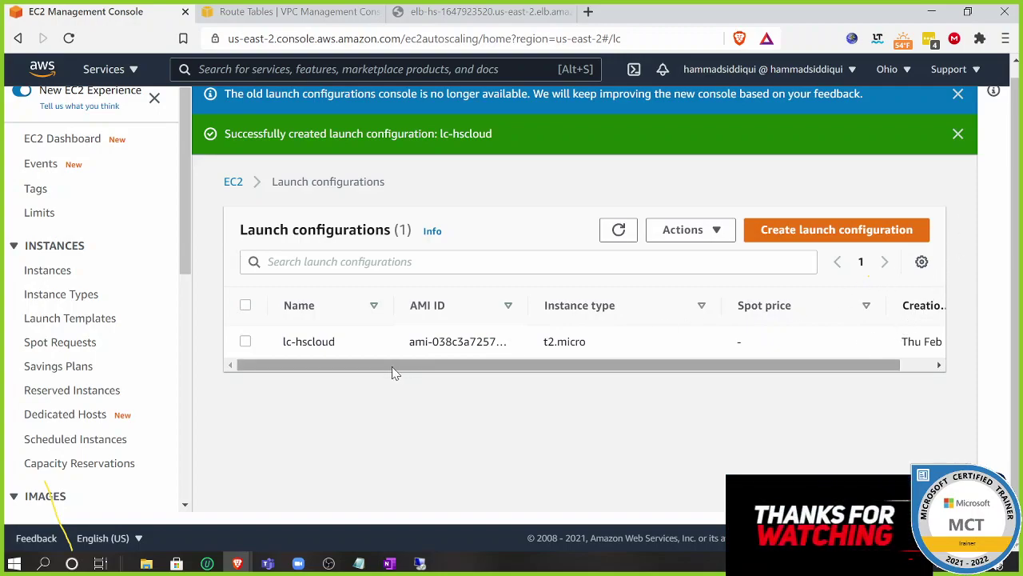
pyautogui.click(245, 341)
pyautogui.scroll(-2, 582, 430)
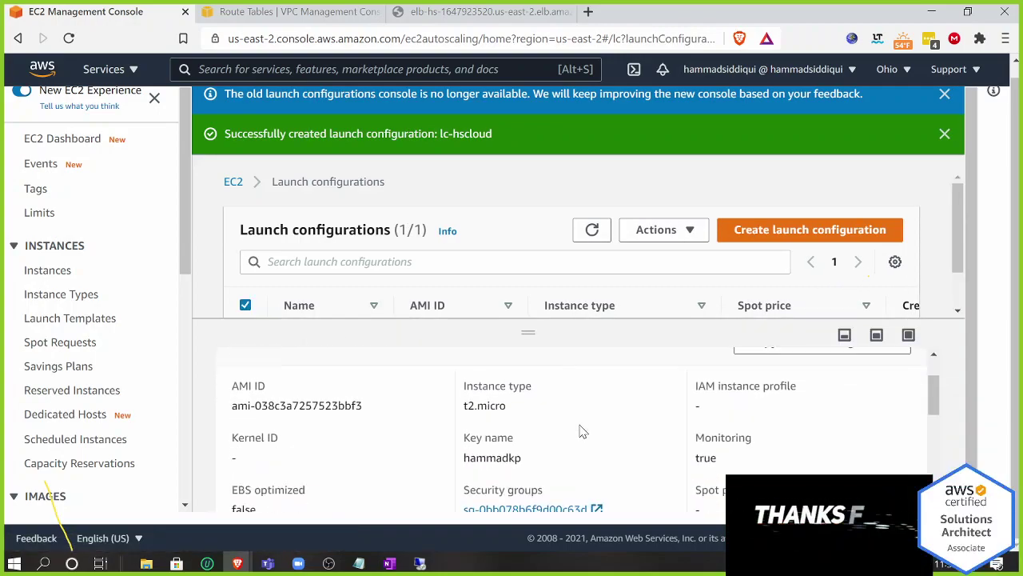
pyautogui.scroll(1, 582, 430)
pyautogui.moveTo(524, 336); pyautogui.dragTo(528, 238)
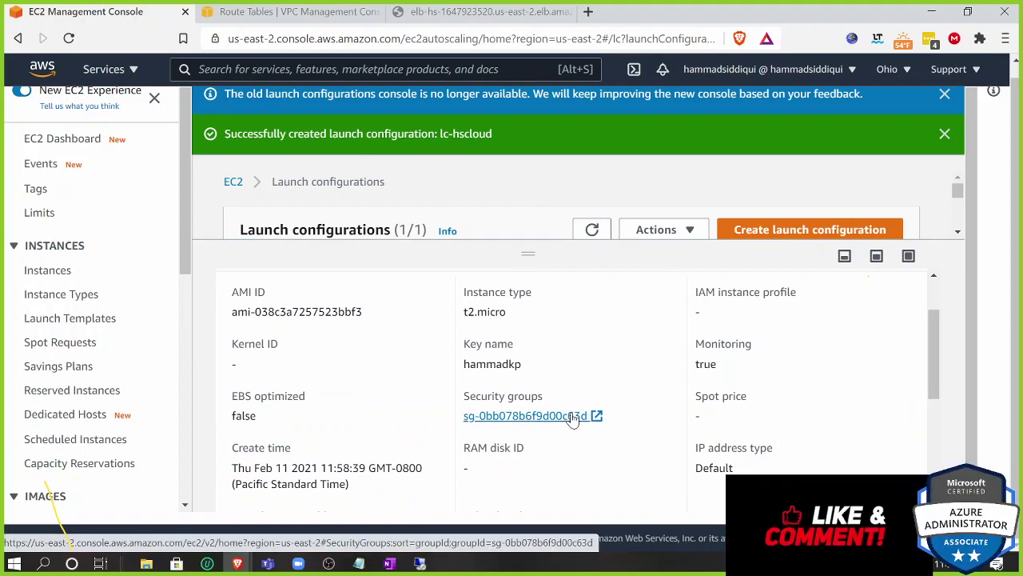
pyautogui.rightClick(573, 418)
pyautogui.press('Escape')
# Open elb-sg in a new tab and confirm its inbound rule allows HTTP port 80 from anywhere
pyautogui.click(572, 417)
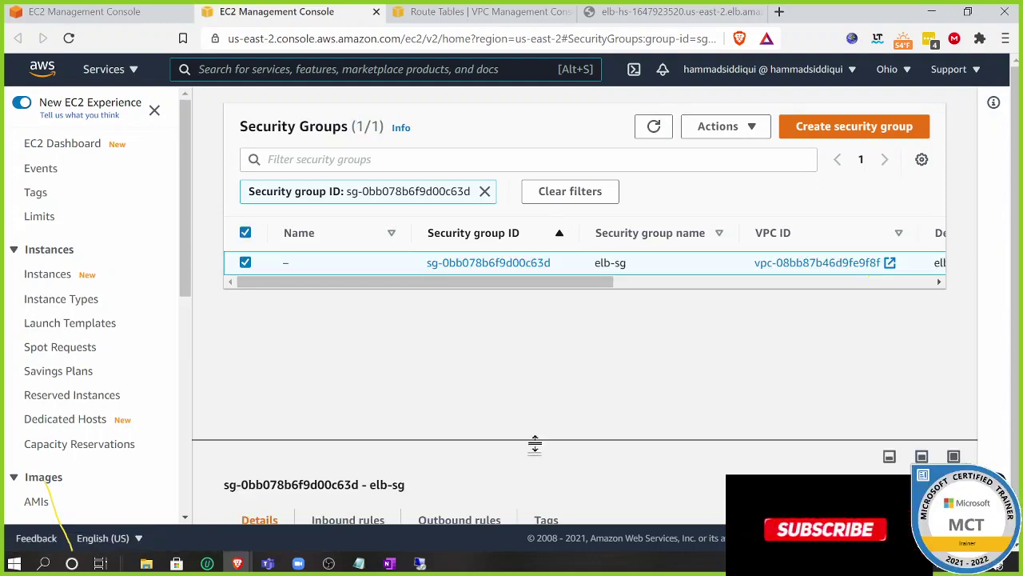
pyautogui.moveTo(535, 449); pyautogui.dragTo(541, 313)
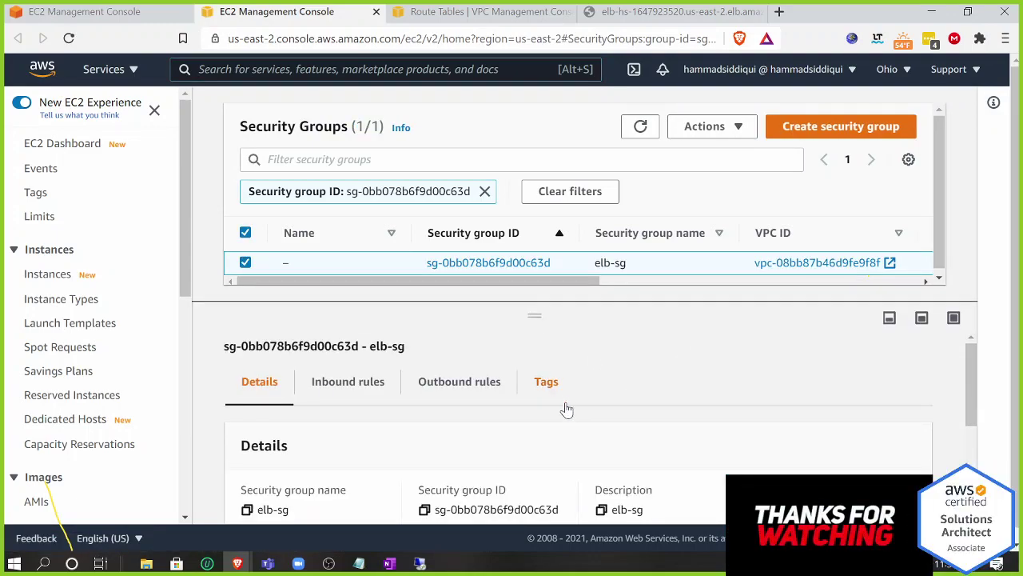
pyautogui.click(348, 382)
pyautogui.scroll(-2, 576, 393)
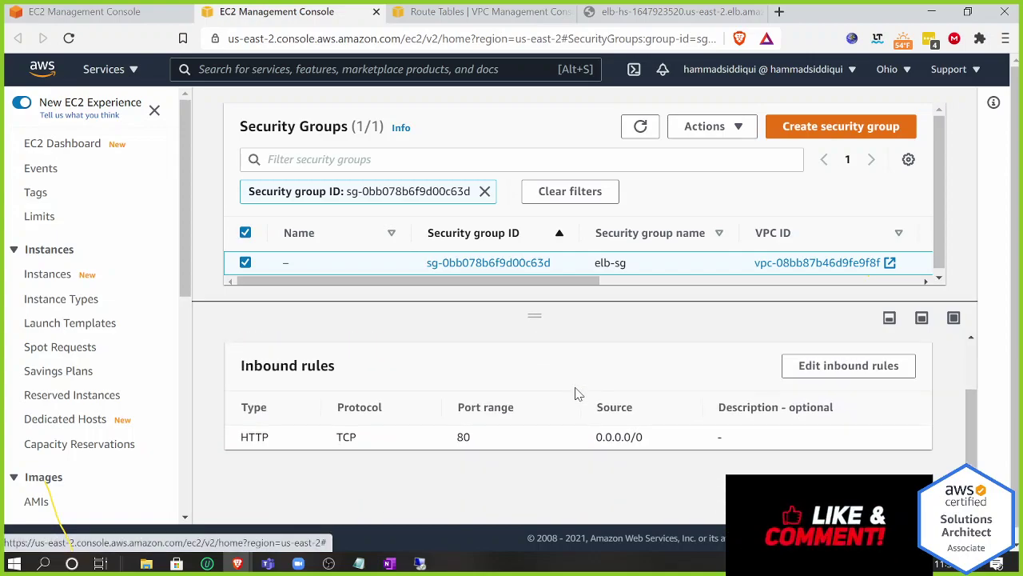
pyautogui.scroll(2, 576, 393)
pyautogui.scroll(-2, 575, 393)
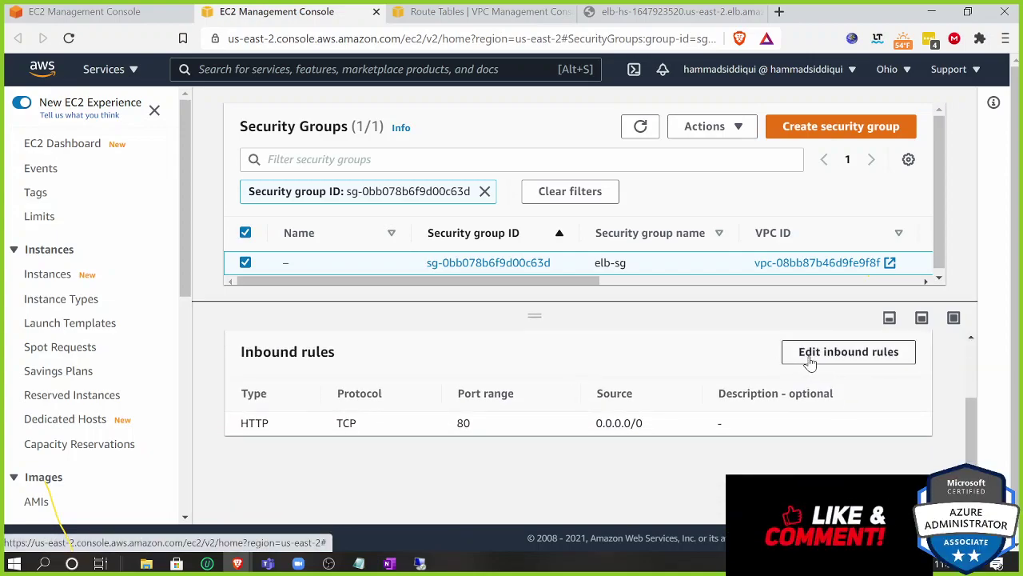
# Back on lc-hscloud, review its details: t2.micro, monitoring enabled, 30 GiB gp2 root volume
pyautogui.click(72, 12)
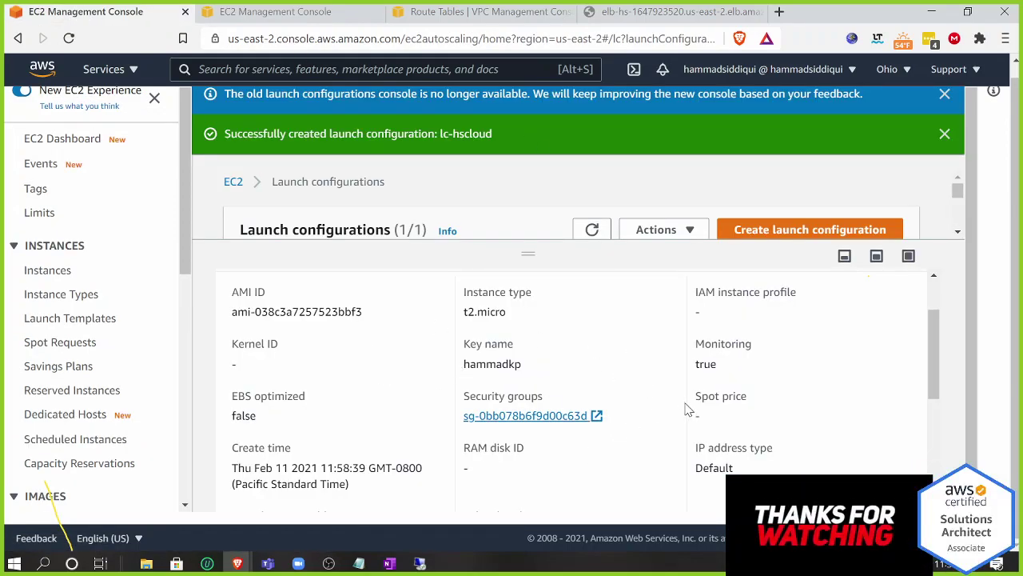
pyautogui.scroll(-3, 689, 410)
pyautogui.scroll(1, 694, 414)
pyautogui.scroll(-1, 694, 414)
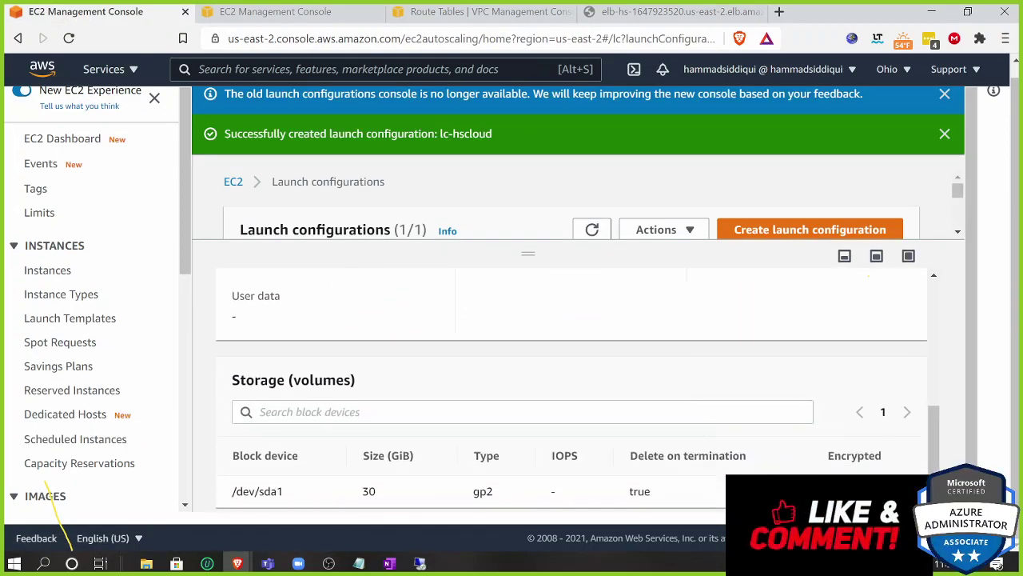
pyautogui.scroll(-1, 697, 418)
pyautogui.scroll(5, 695, 416)
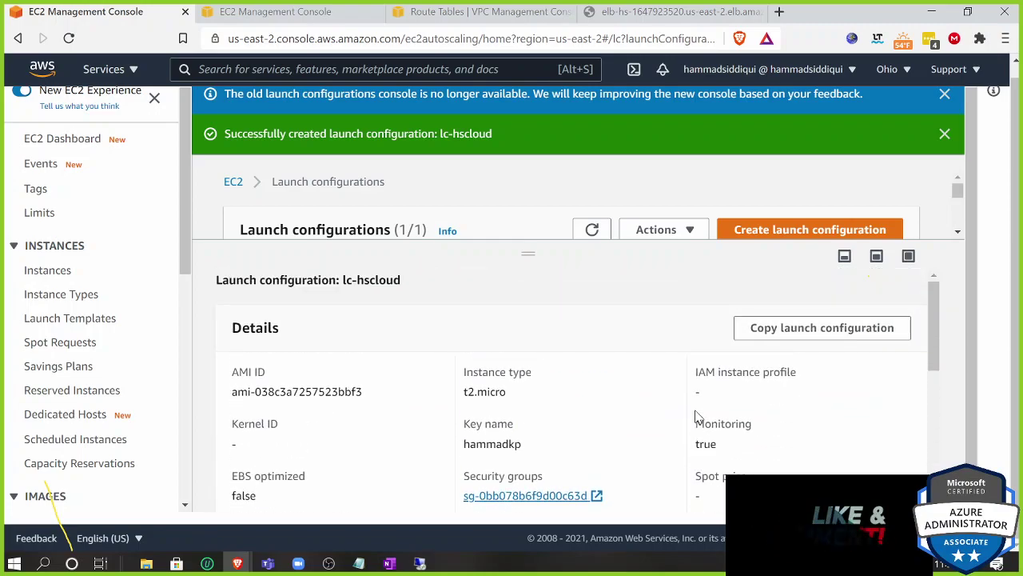
pyautogui.scroll(-5, 695, 416)
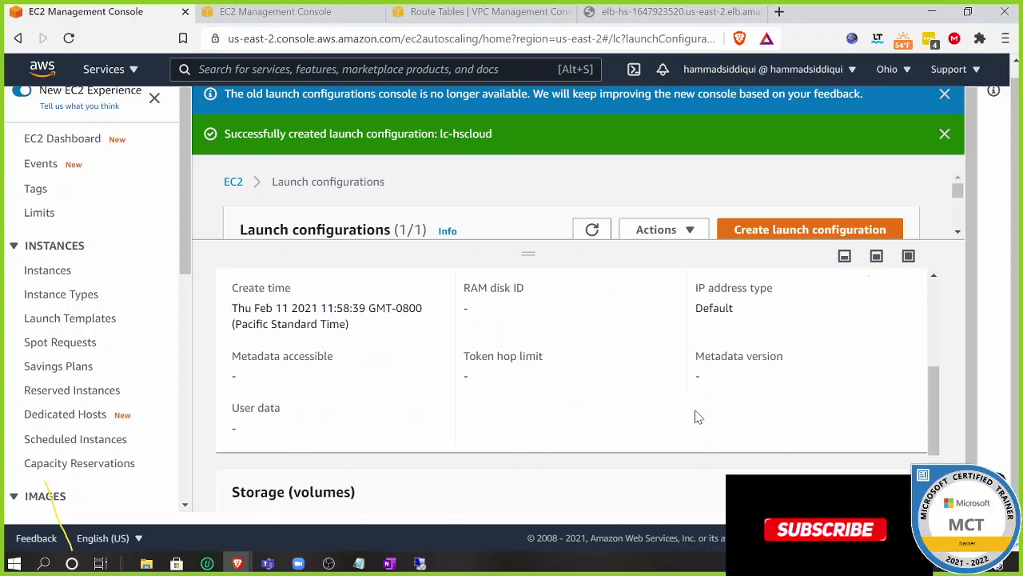
pyautogui.scroll(-2, 695, 416)
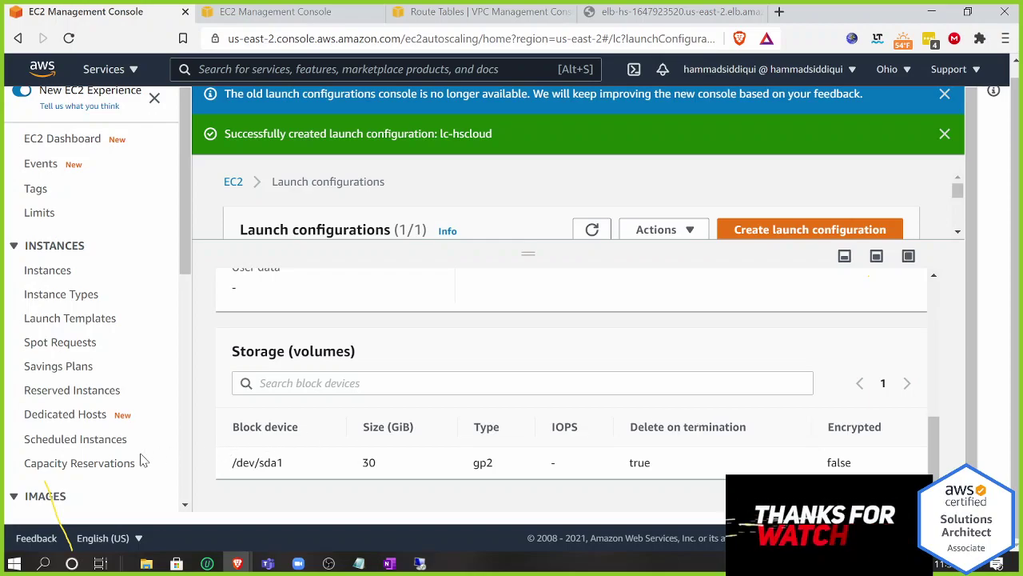
pyautogui.scroll(-10, 179, 301)
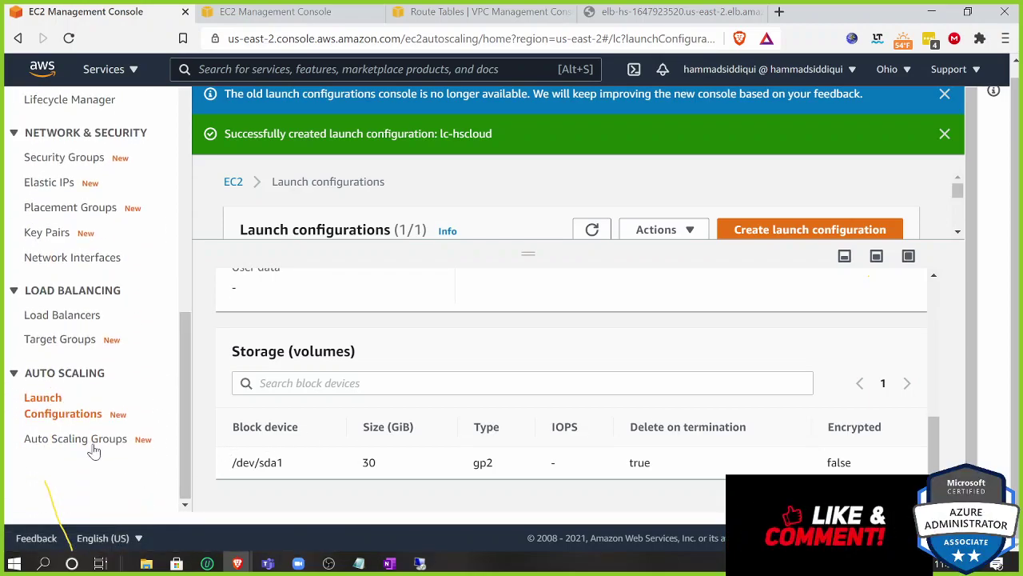
# Go to the Auto Scaling Groups page and launch the Create Auto Scaling group wizard
pyautogui.click(72, 439)
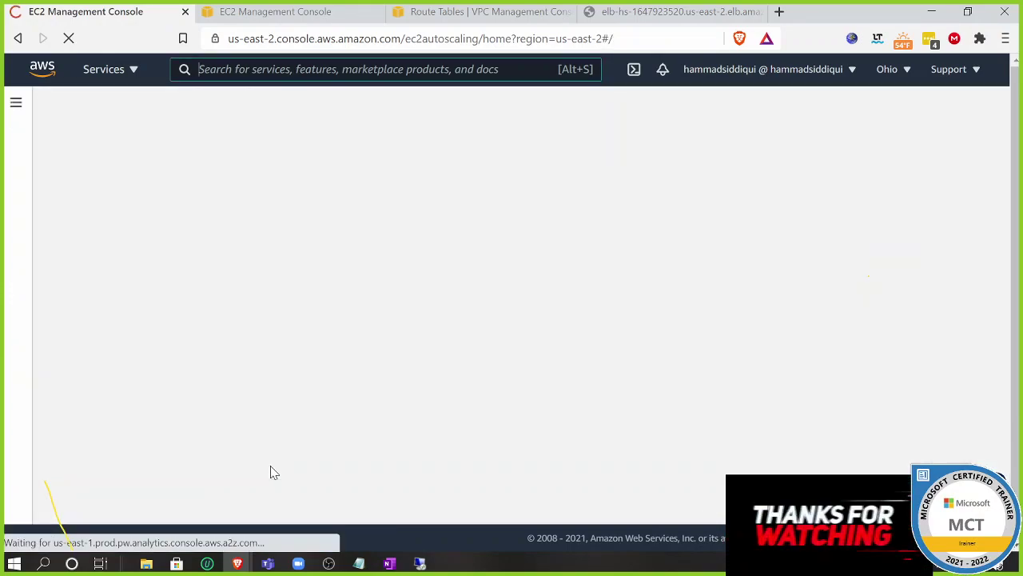
pyautogui.scroll(-1, 544, 387)
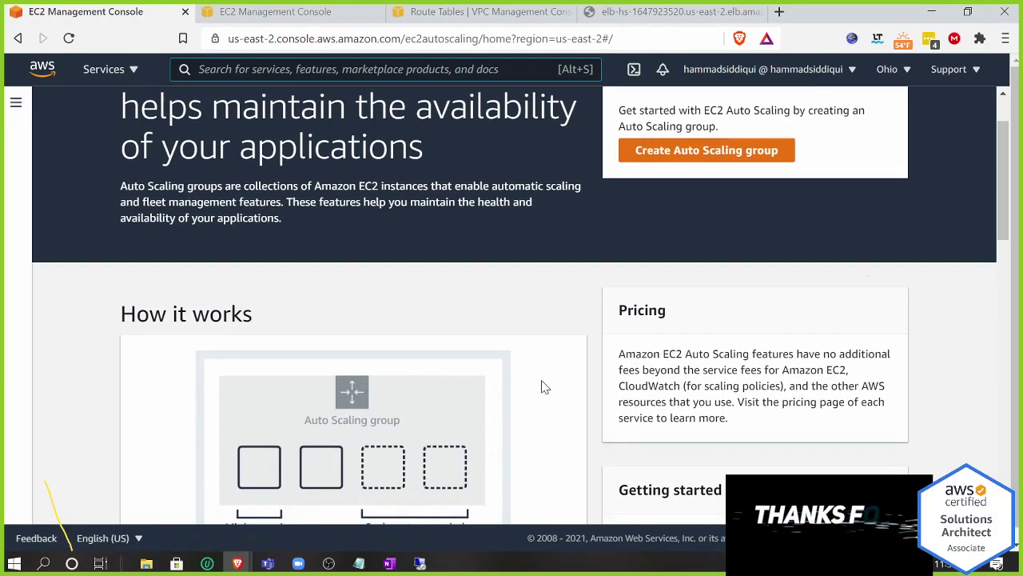
pyautogui.scroll(-3, 520, 392)
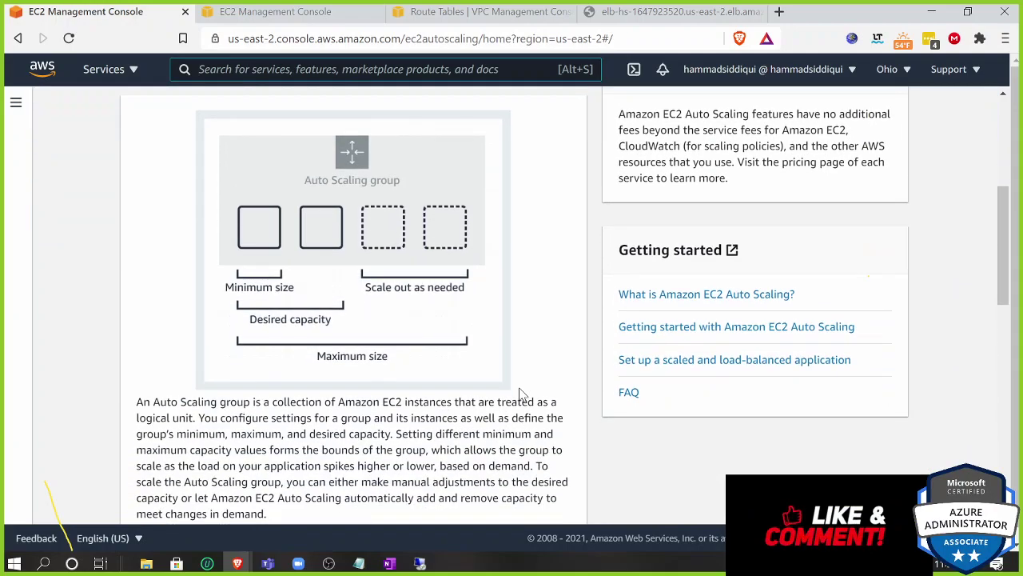
pyautogui.scroll(5, 263, 437)
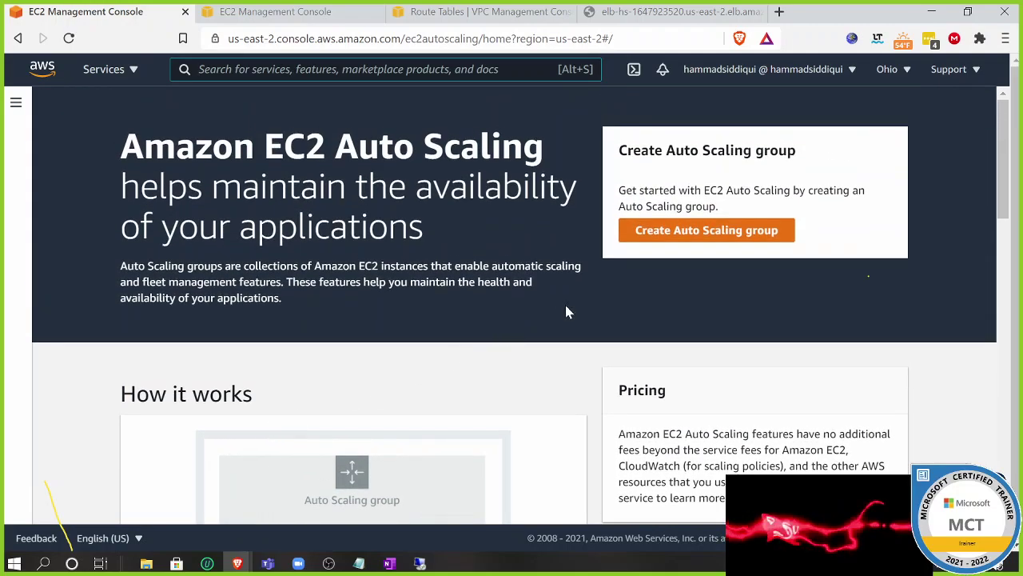
pyautogui.click(671, 232)
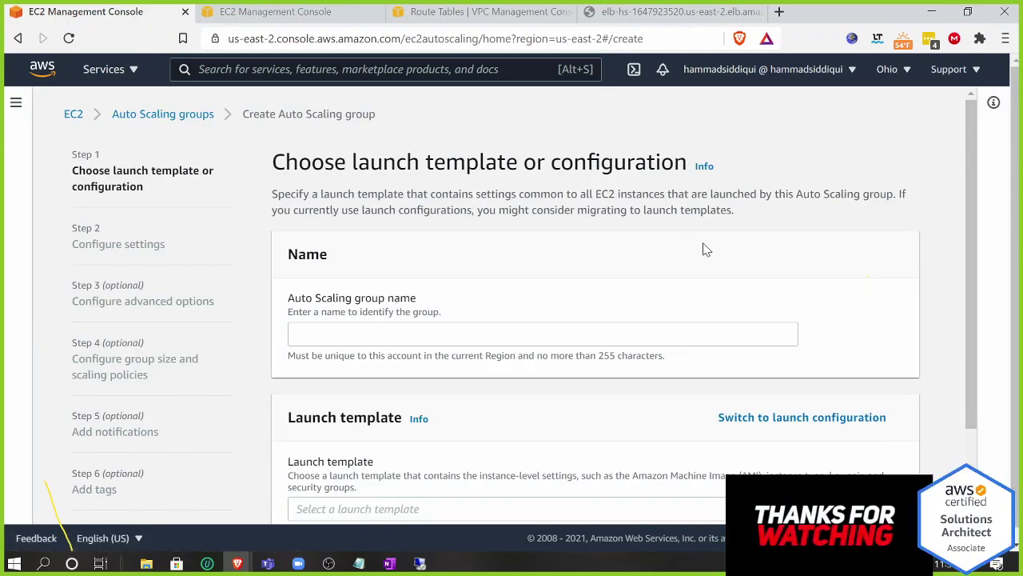
# Name the Auto Scaling group 'cloudhs-autoscaling'
pyautogui.click(560, 328)
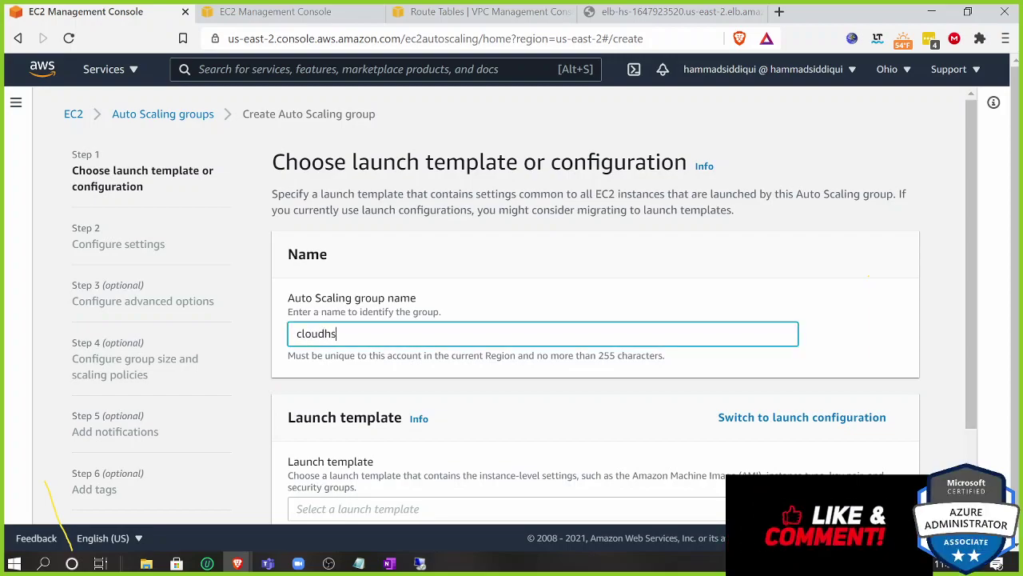
pyautogui.write('cloudhs-autoscaling')
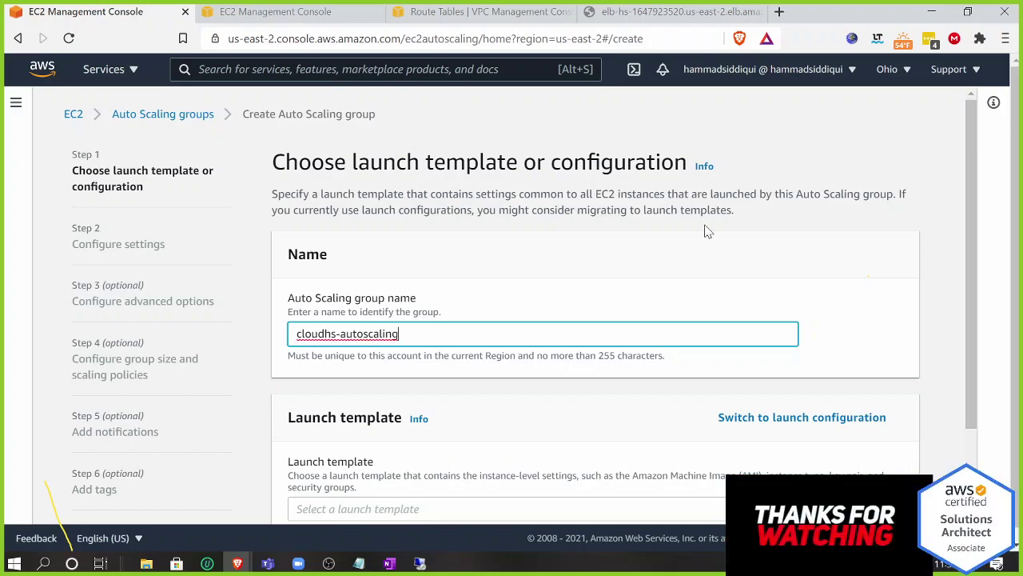
pyautogui.scroll(-1, 703, 370)
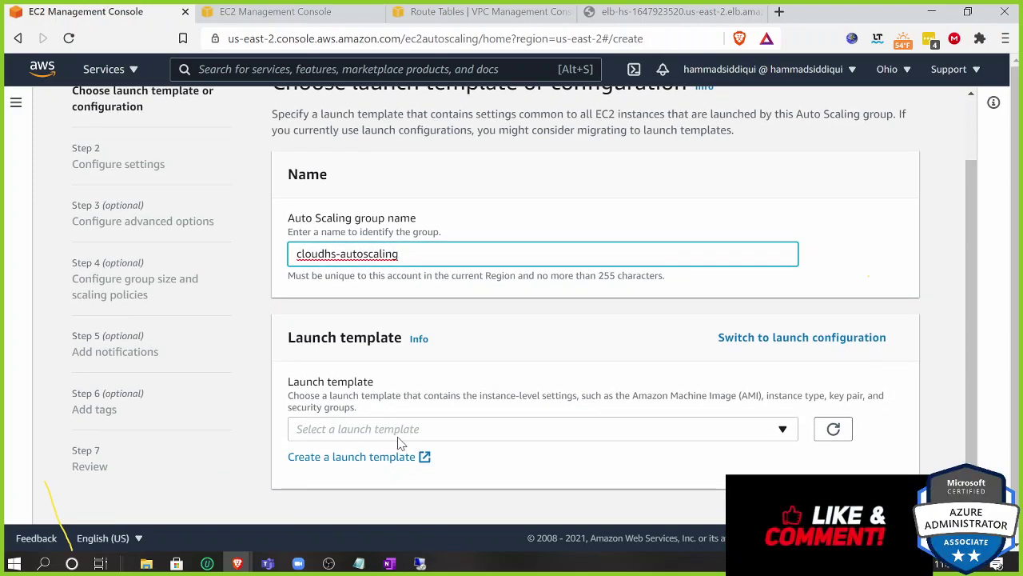
# Find no launch templates, try the lc-hscloud launch configuration, then revert to the launch template option
pyautogui.click(397, 432)
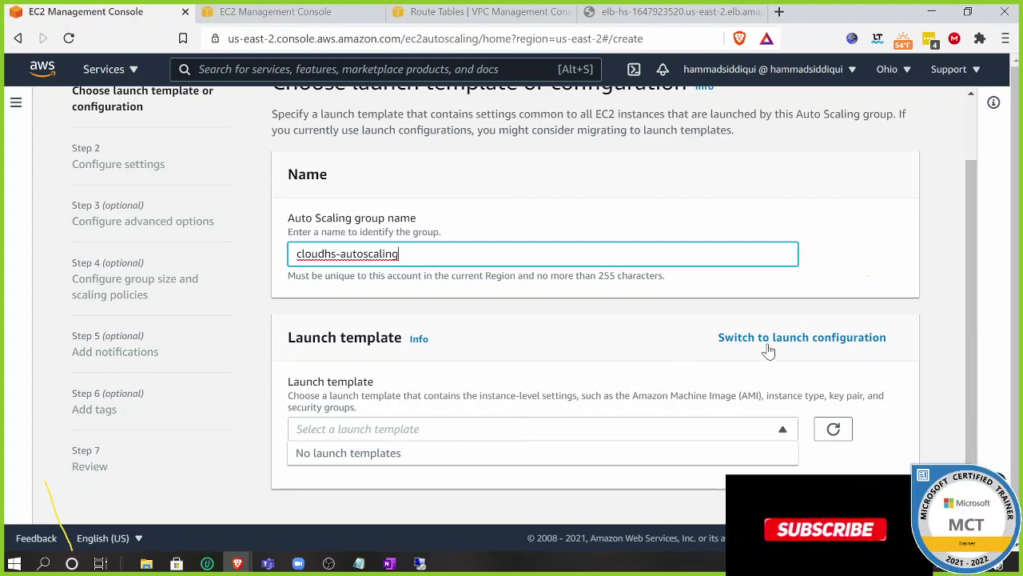
pyautogui.click(717, 348)
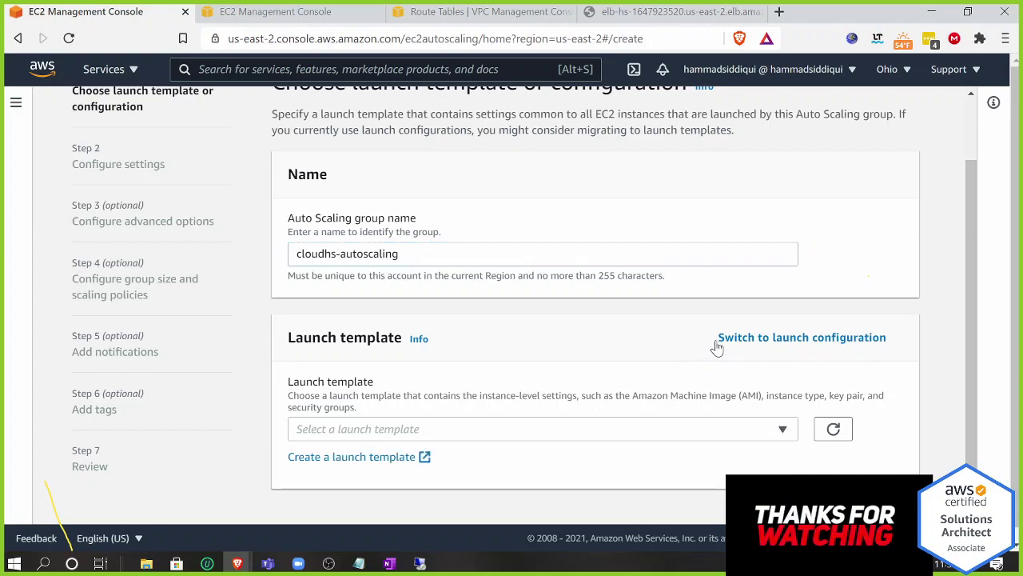
pyautogui.moveTo(717, 348); pyautogui.dragTo(856, 337)
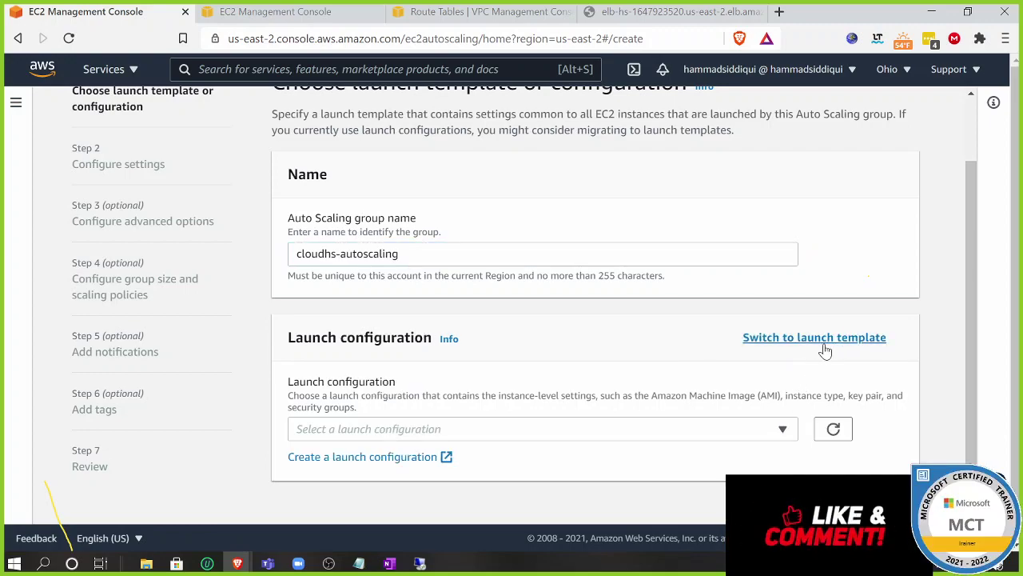
pyautogui.click(782, 429)
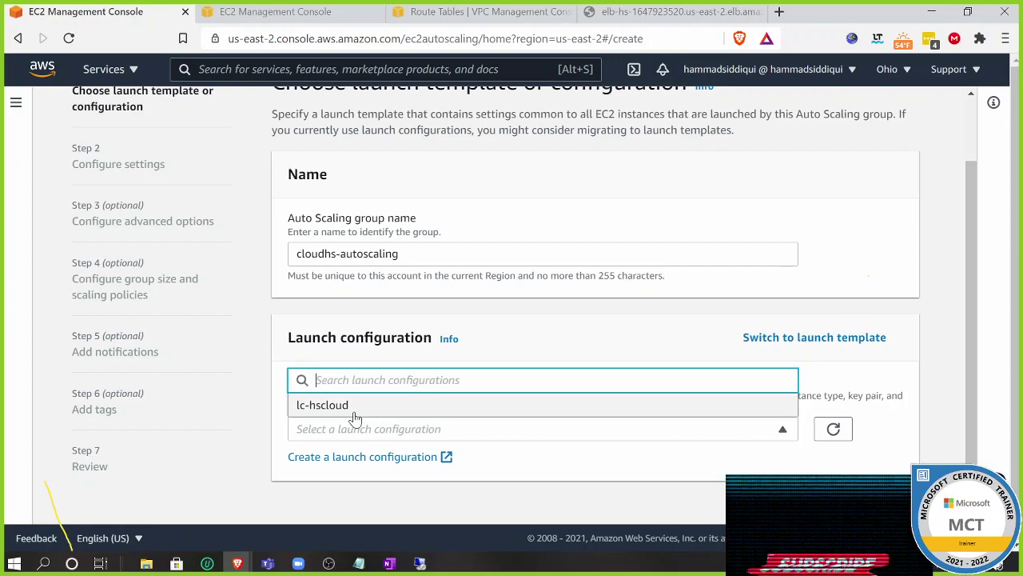
pyautogui.click(310, 406)
pyautogui.scroll(-3, 541, 383)
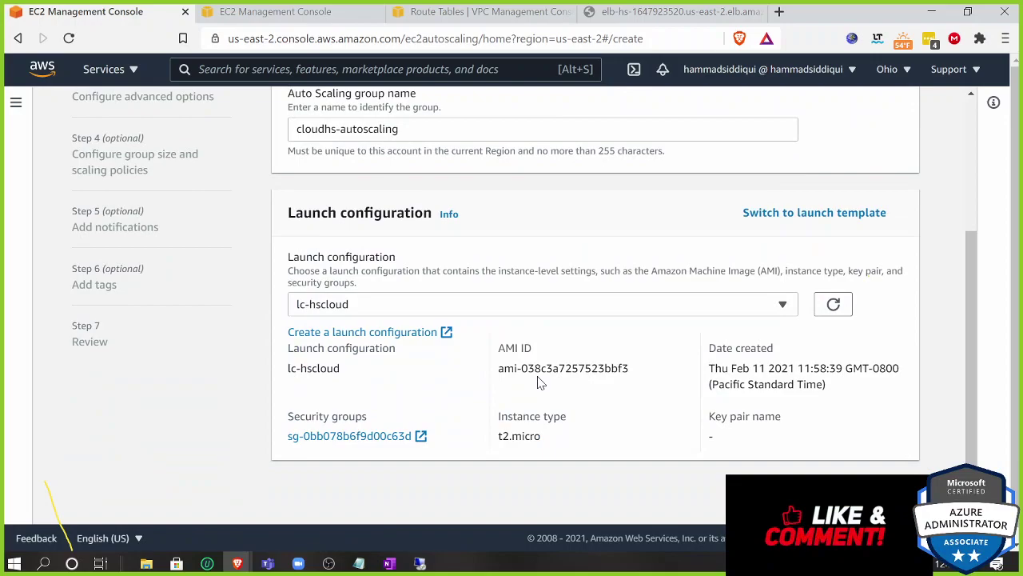
pyautogui.scroll(2, 540, 384)
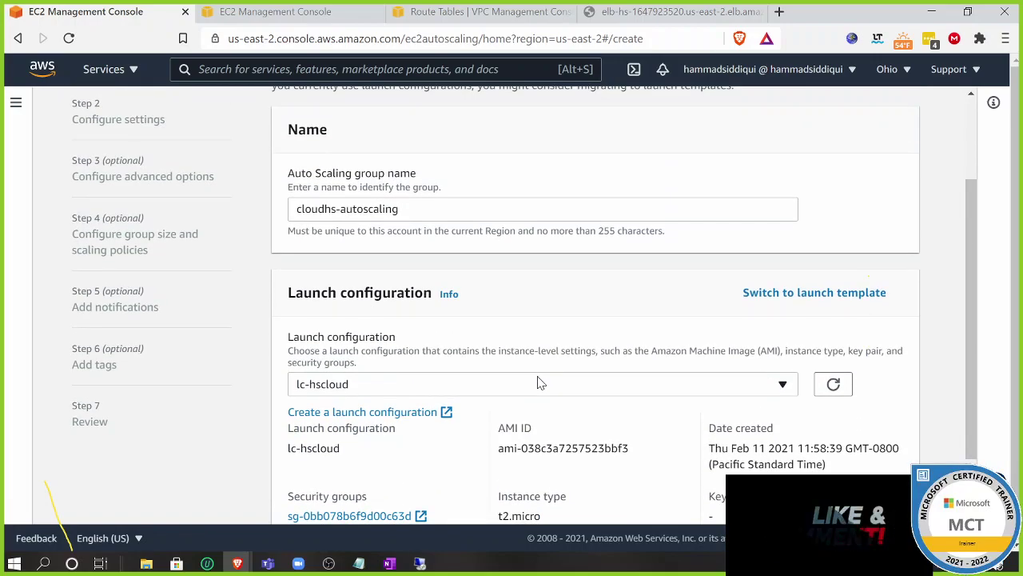
pyautogui.click(773, 298)
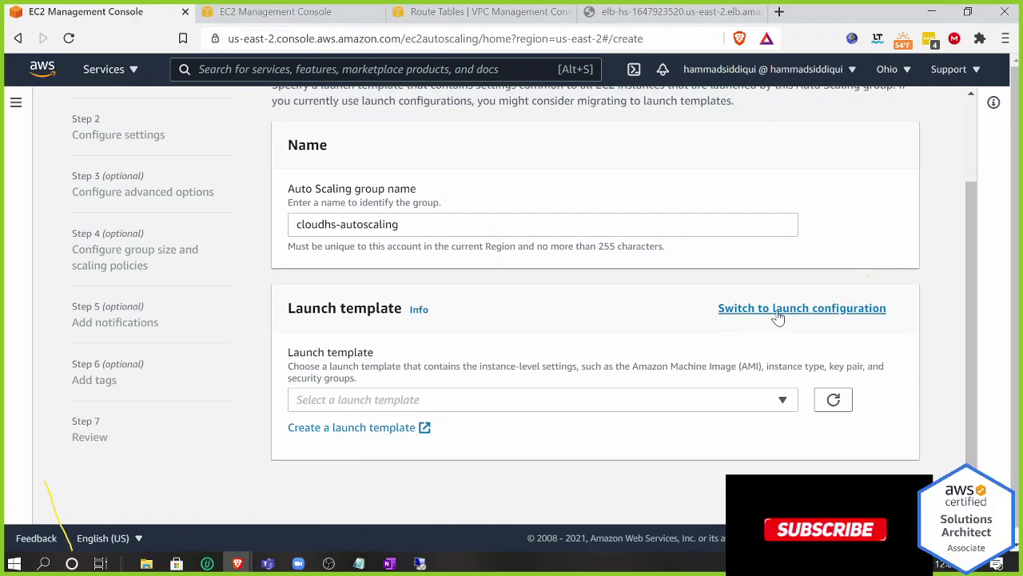
# Switch to launch configuration, select lc-hscloud, and proceed to Step 2 network settings
pyautogui.click(646, 404)
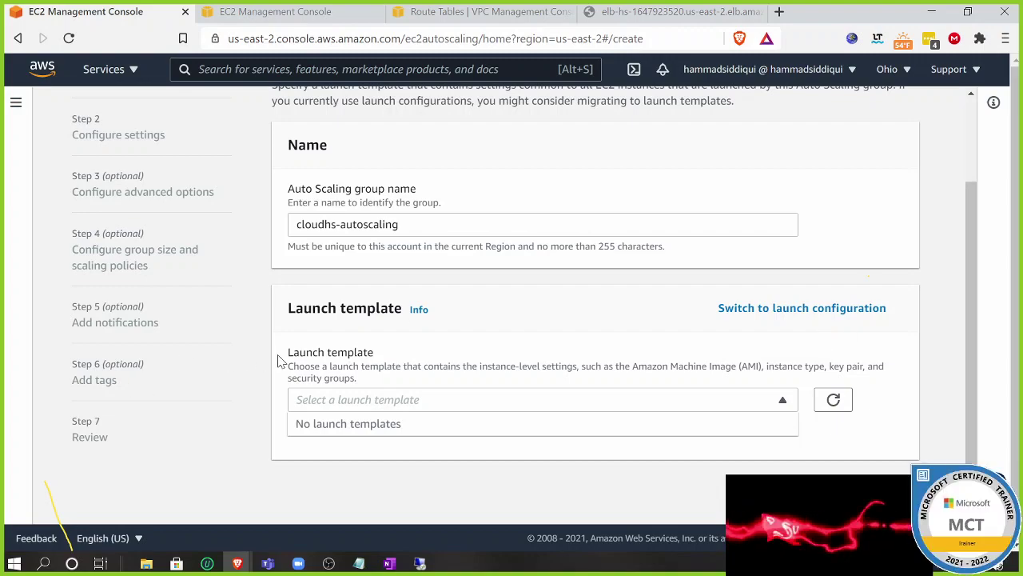
pyautogui.moveTo(286, 365); pyautogui.dragTo(879, 365)
pyautogui.moveTo(363, 387); pyautogui.dragTo(292, 378)
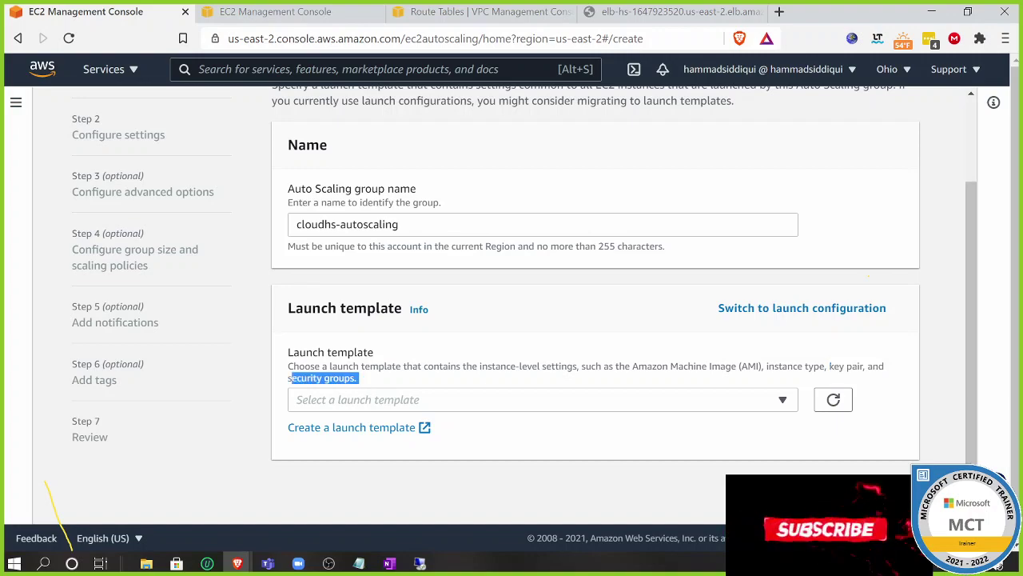
pyautogui.click(763, 320)
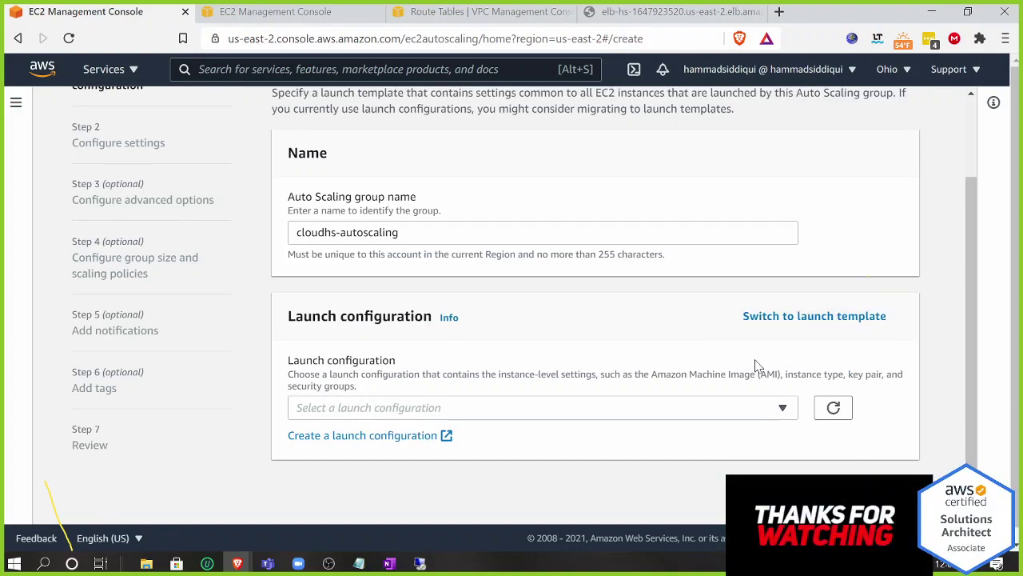
pyautogui.click(781, 409)
pyautogui.click(738, 462)
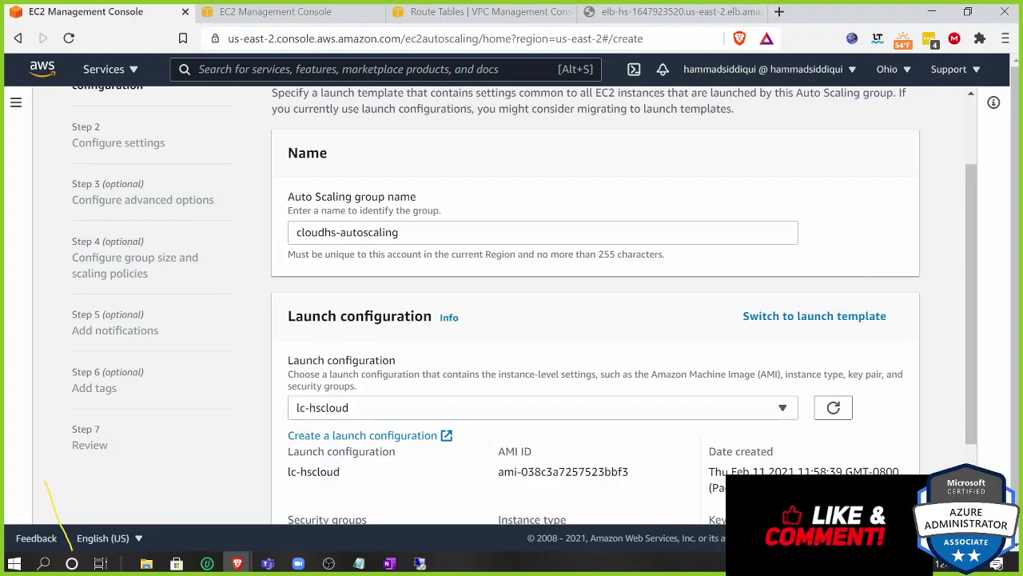
pyautogui.scroll(-1, 691, 460)
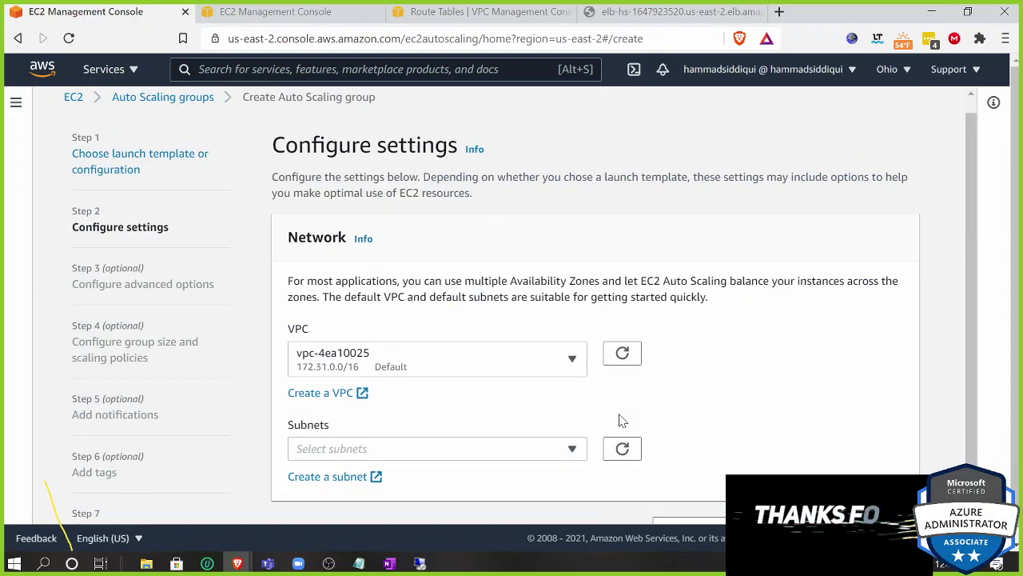
pyautogui.scroll(-1, 556, 343)
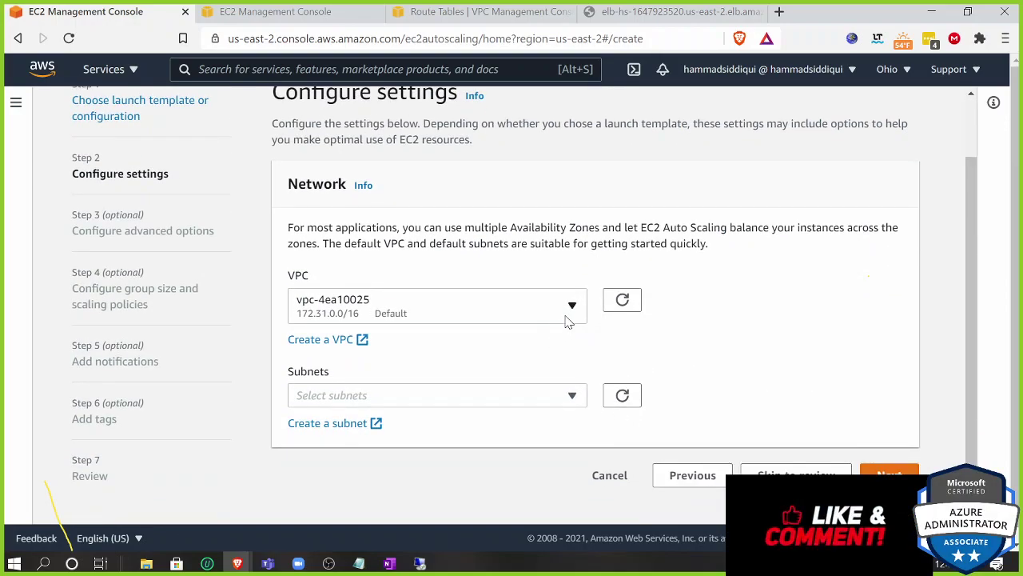
pyautogui.click(566, 320)
# Choose cloudhs-vpc and add the private us-east-2a and us-east-2c subnets
pyautogui.click(507, 350)
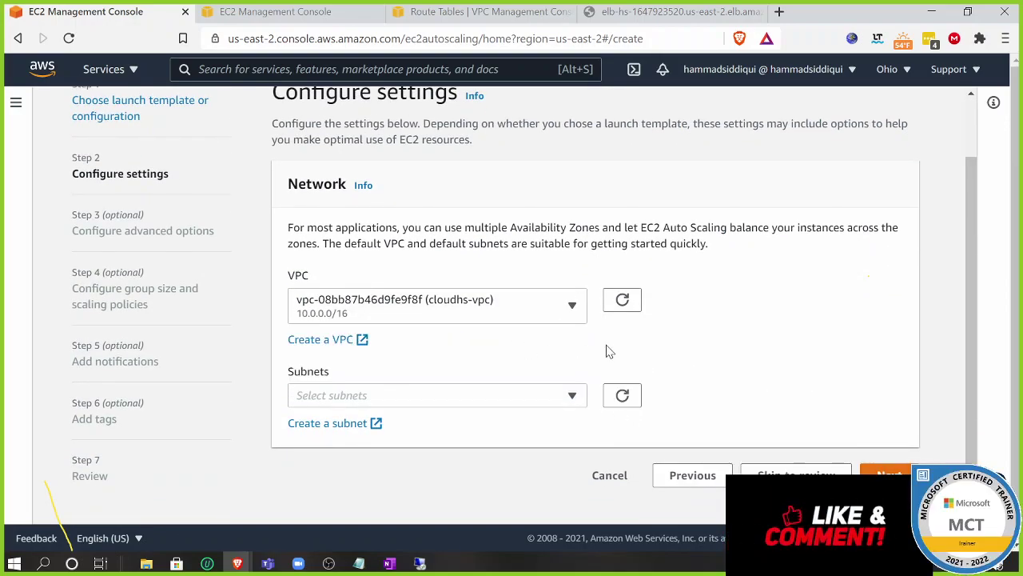
pyautogui.click(571, 386)
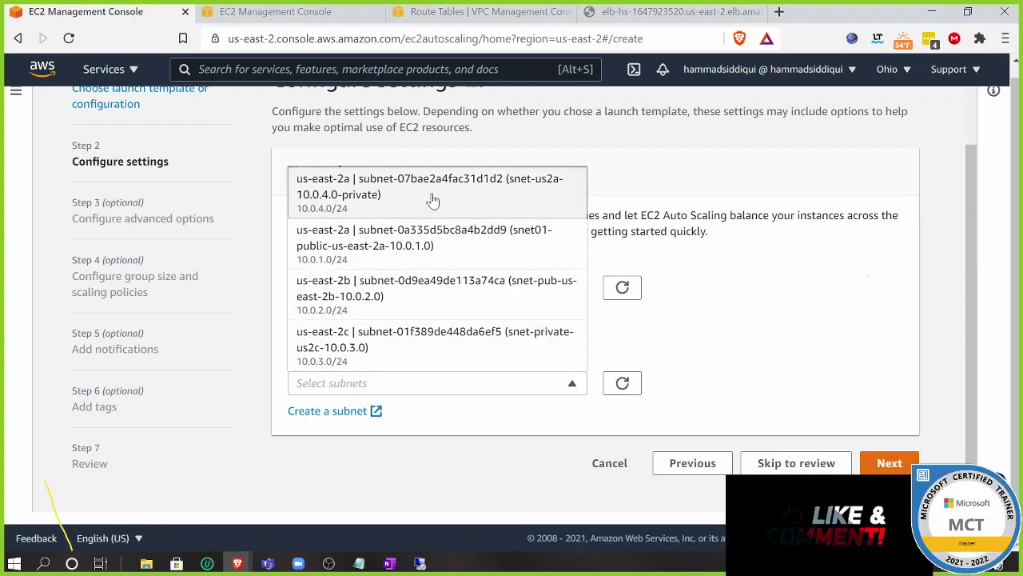
pyautogui.click(370, 200)
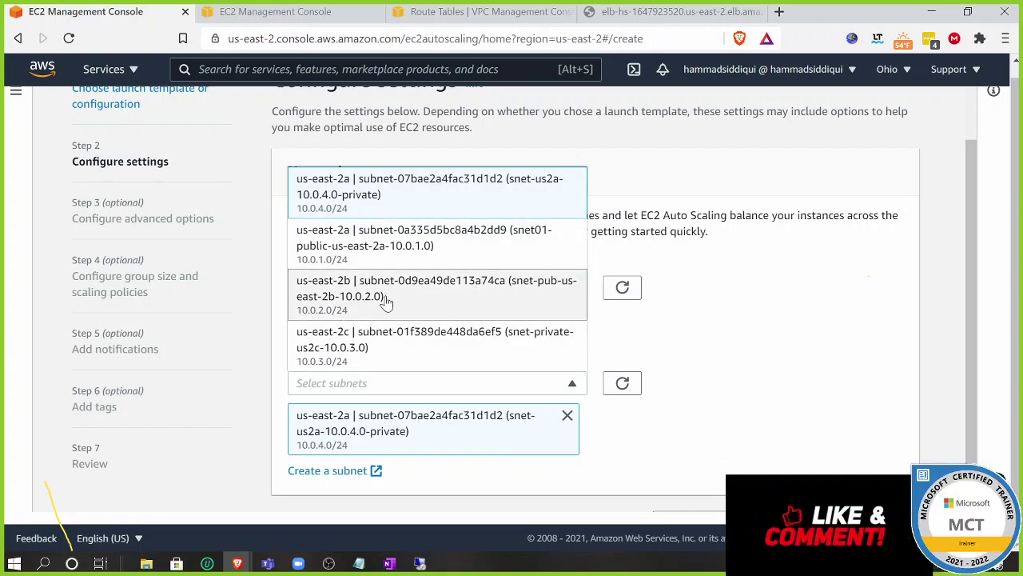
pyautogui.click(414, 353)
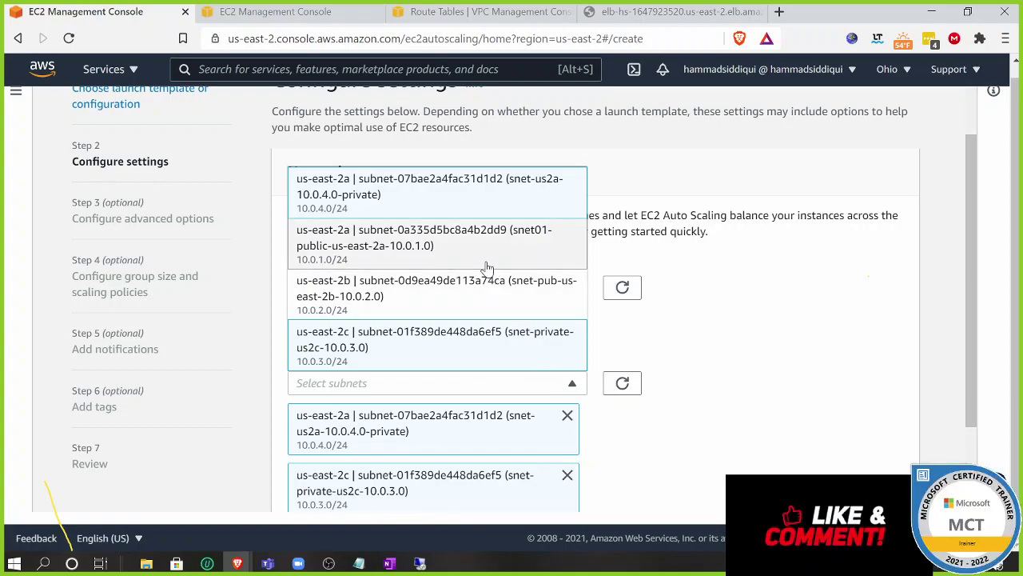
pyautogui.click(714, 297)
pyautogui.scroll(-1, 718, 319)
pyautogui.scroll(-1, 719, 319)
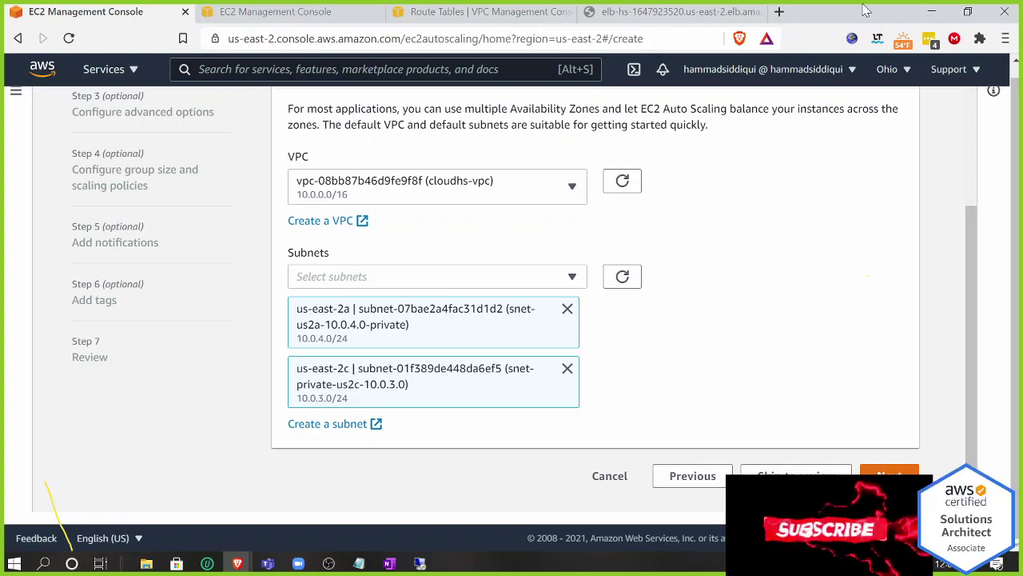
# Add and then remove the public us-east-2a subnet, and continue to Step 3
pyautogui.click(541, 277)
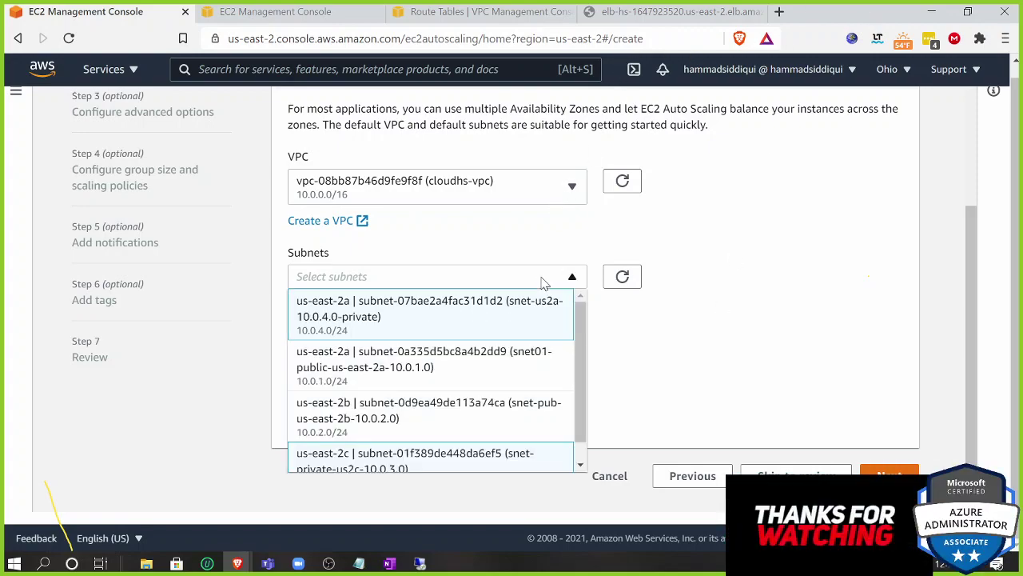
pyautogui.click(743, 316)
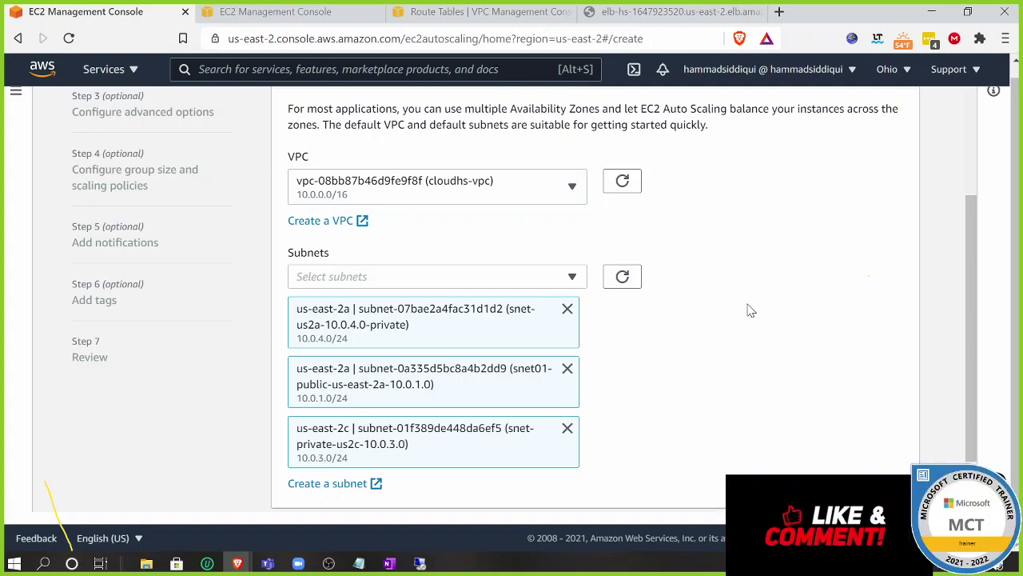
pyautogui.click(567, 368)
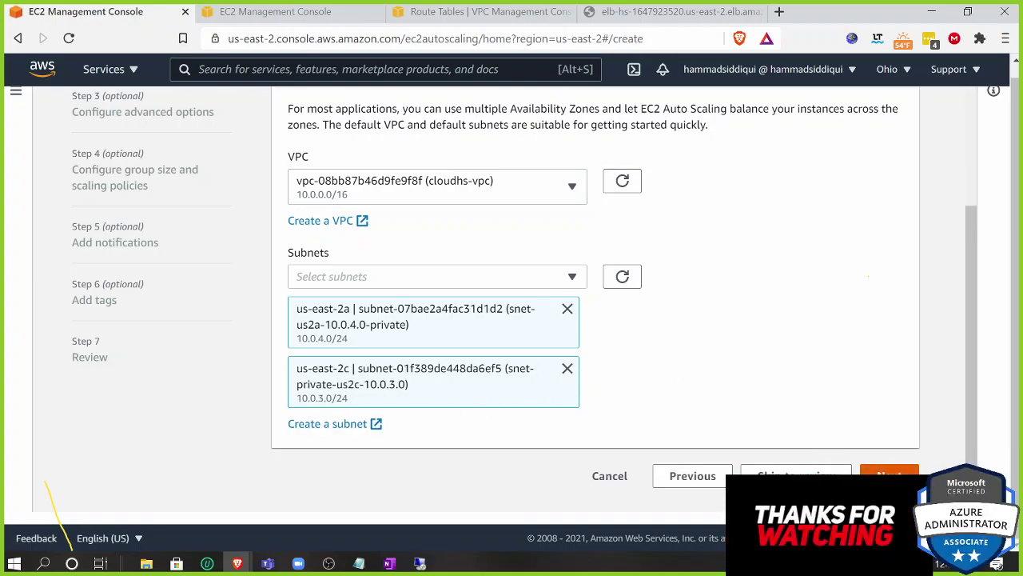
pyautogui.click(889, 475)
pyautogui.scroll(-2, 622, 356)
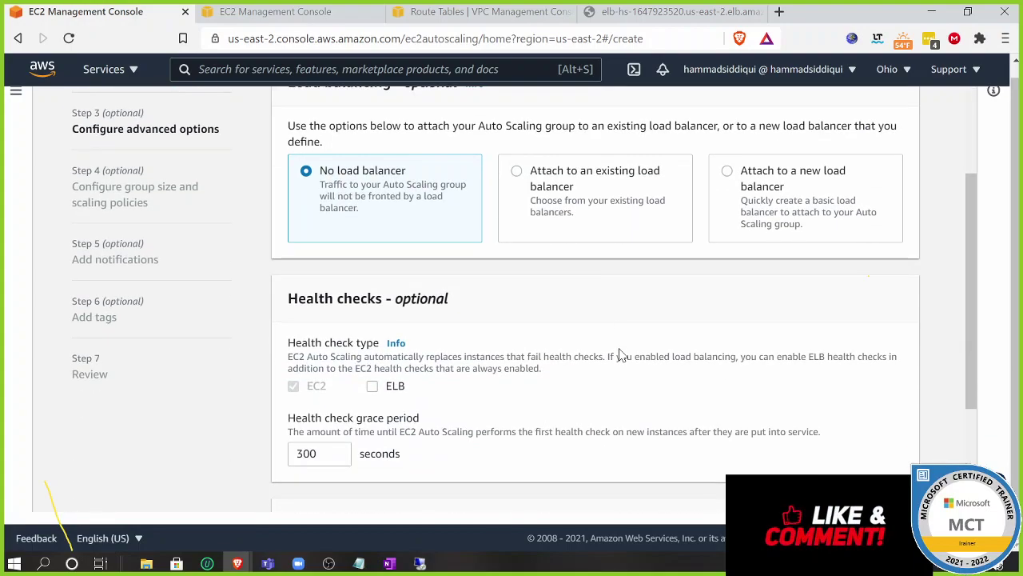
# Set load balancing to Attach to an existing load balancer using Application or Network Load Balancer target groups
pyautogui.scroll(2, 360, 312)
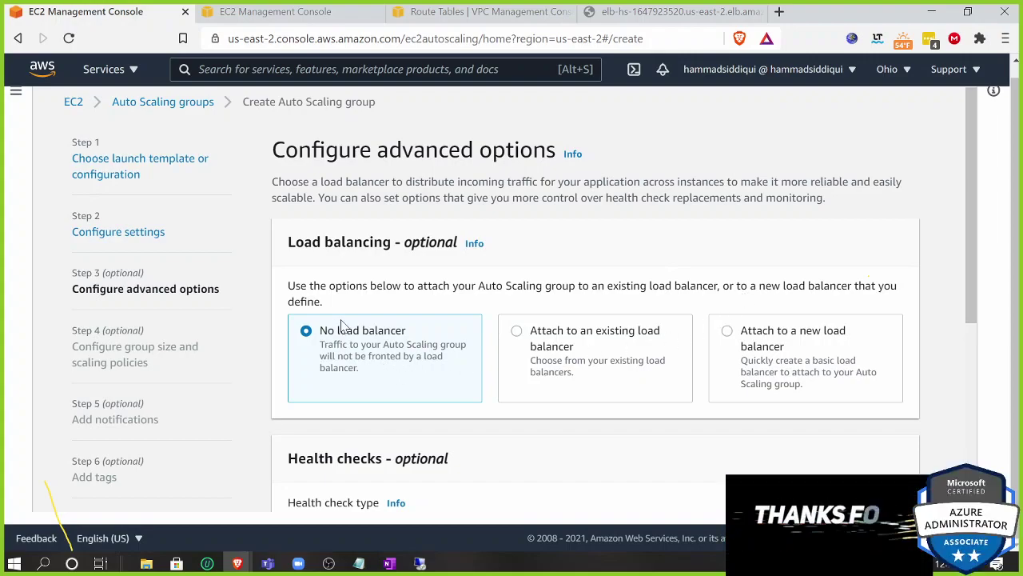
pyautogui.click(516, 332)
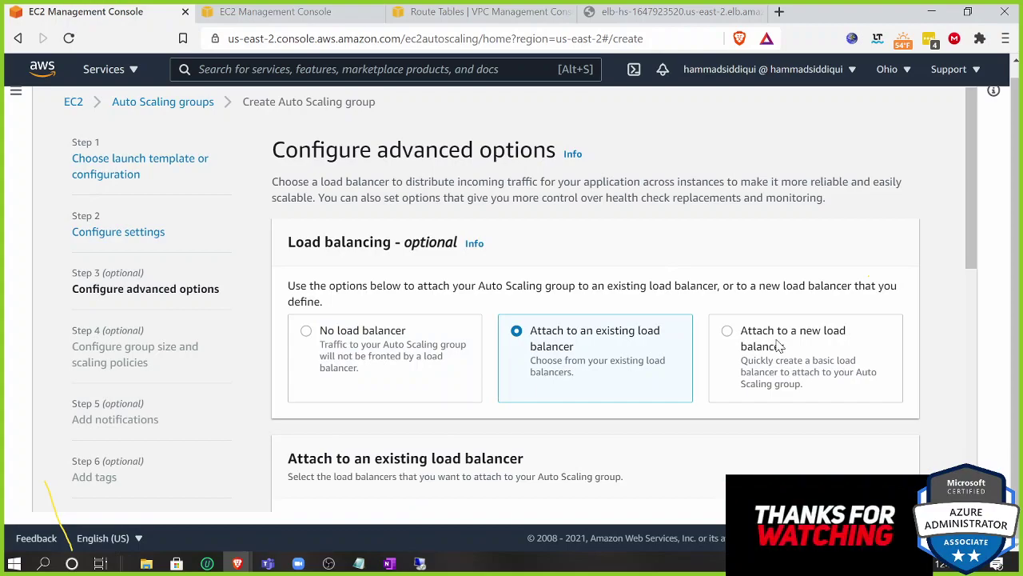
pyautogui.scroll(-2, 628, 344)
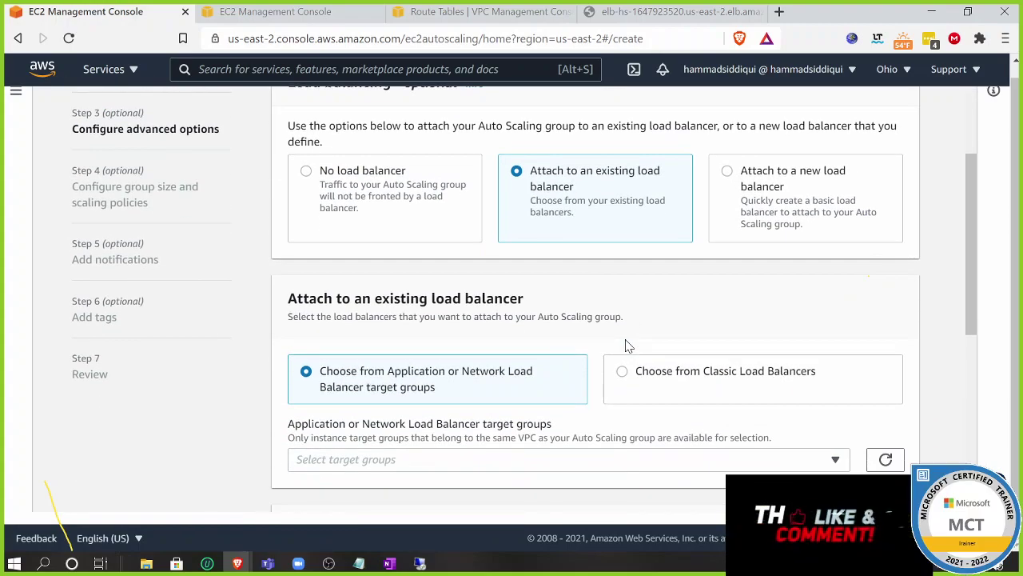
pyautogui.click(727, 172)
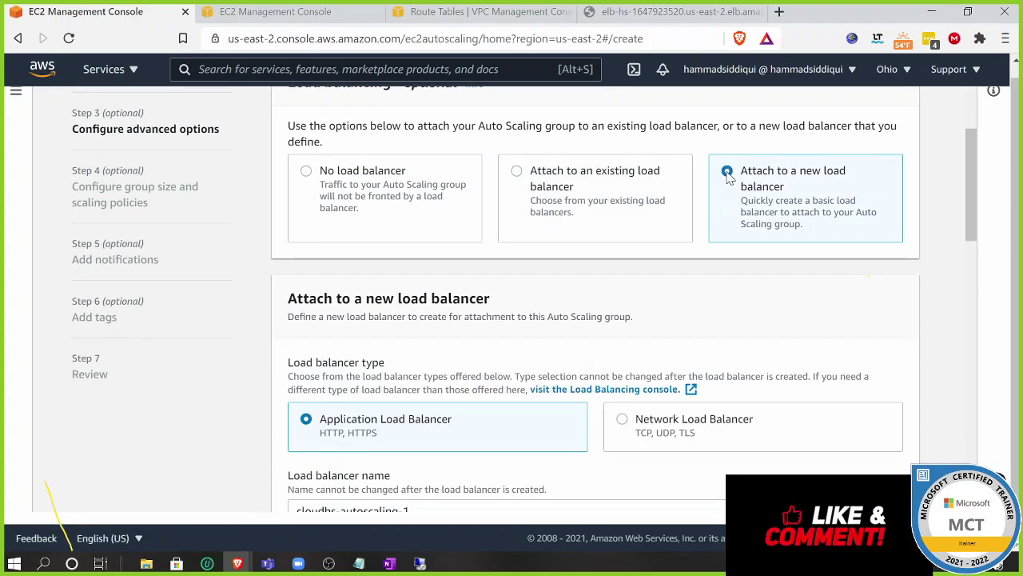
pyautogui.scroll(-1, 689, 408)
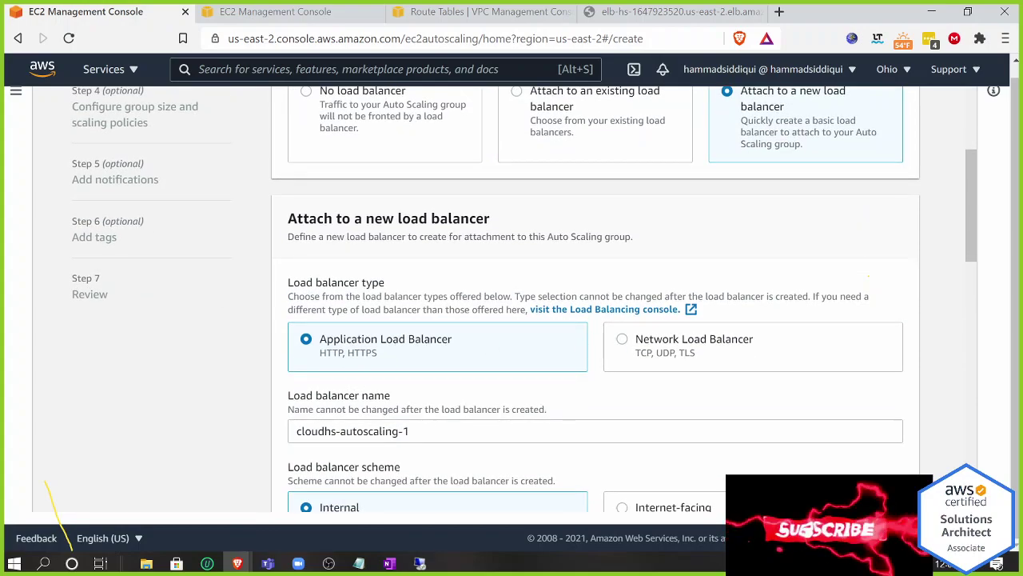
pyautogui.scroll(-3, 615, 422)
pyautogui.scroll(4, 615, 448)
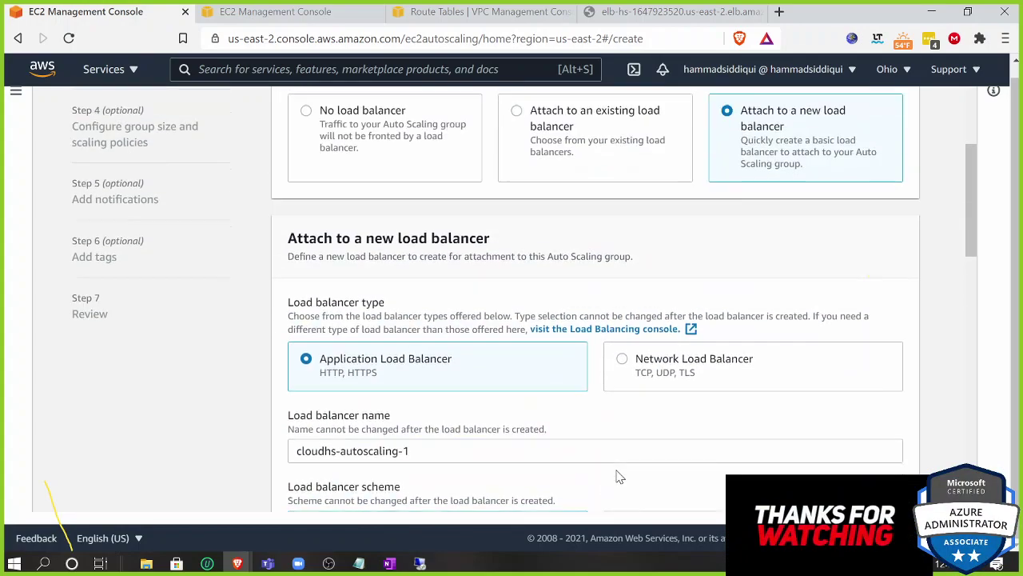
pyautogui.click(517, 174)
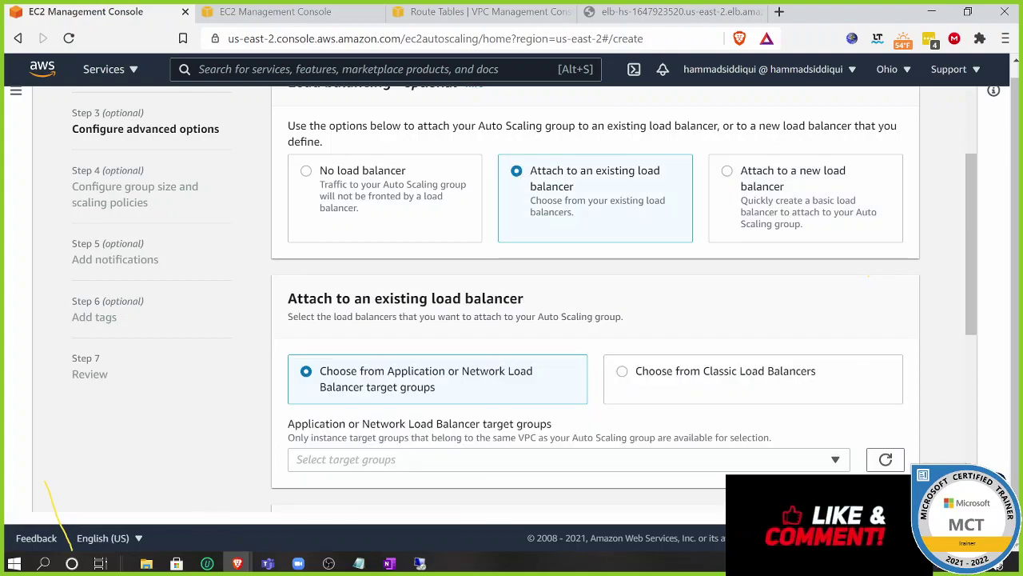
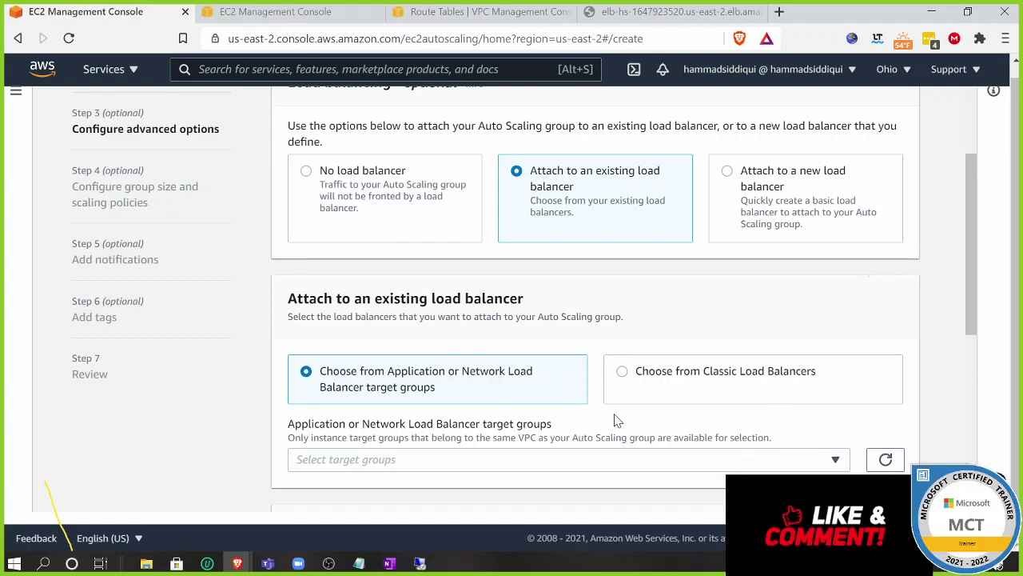
# Attach the Auto Scaling group to the classic load balancer elb-hs instead of a target group
pyautogui.click(838, 461)
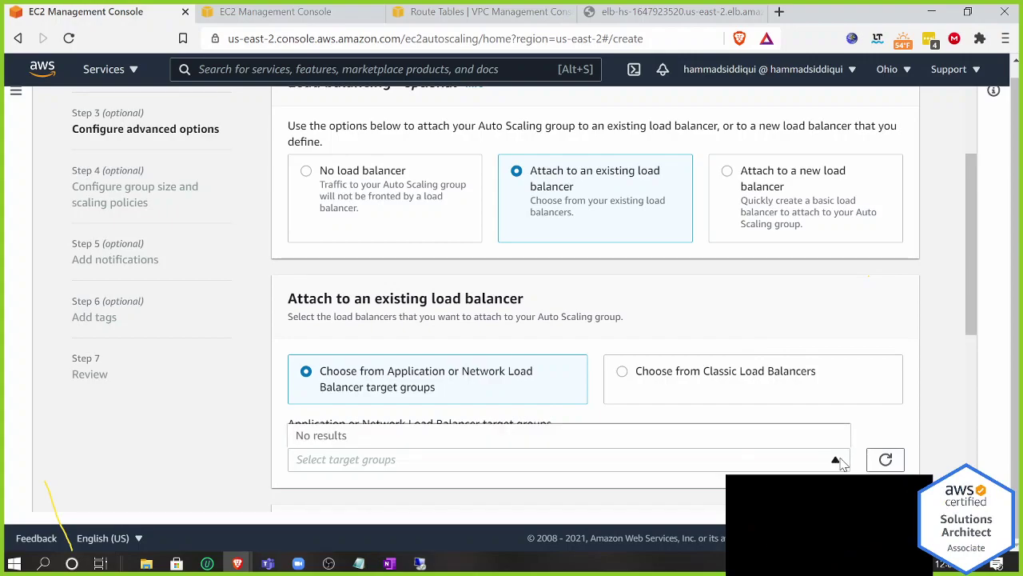
pyautogui.click(838, 461)
pyautogui.scroll(-1, 897, 418)
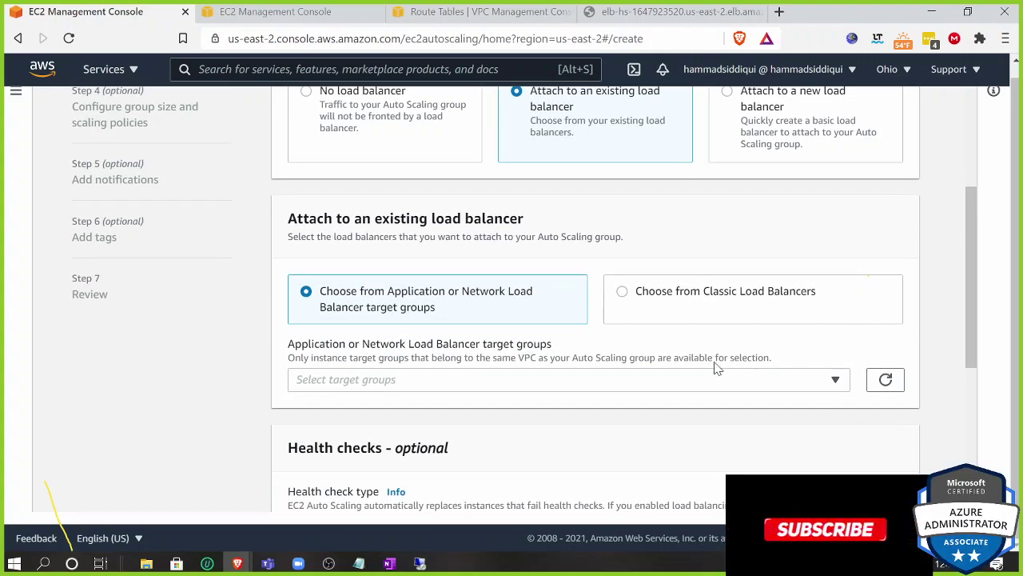
pyautogui.click(626, 292)
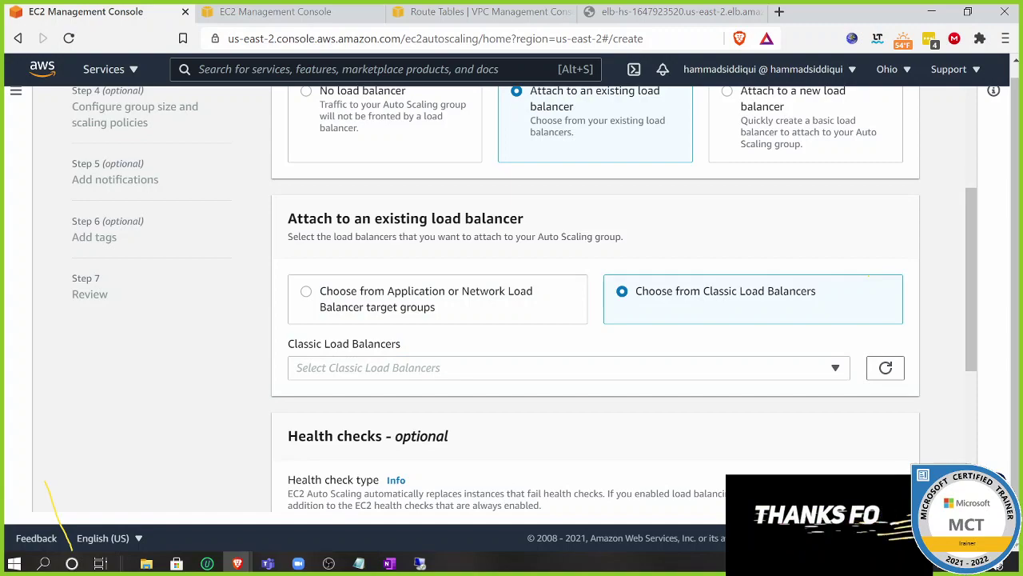
pyautogui.moveTo(662, 291); pyautogui.dragTo(836, 296)
pyautogui.moveTo(482, 293); pyautogui.dragTo(320, 293)
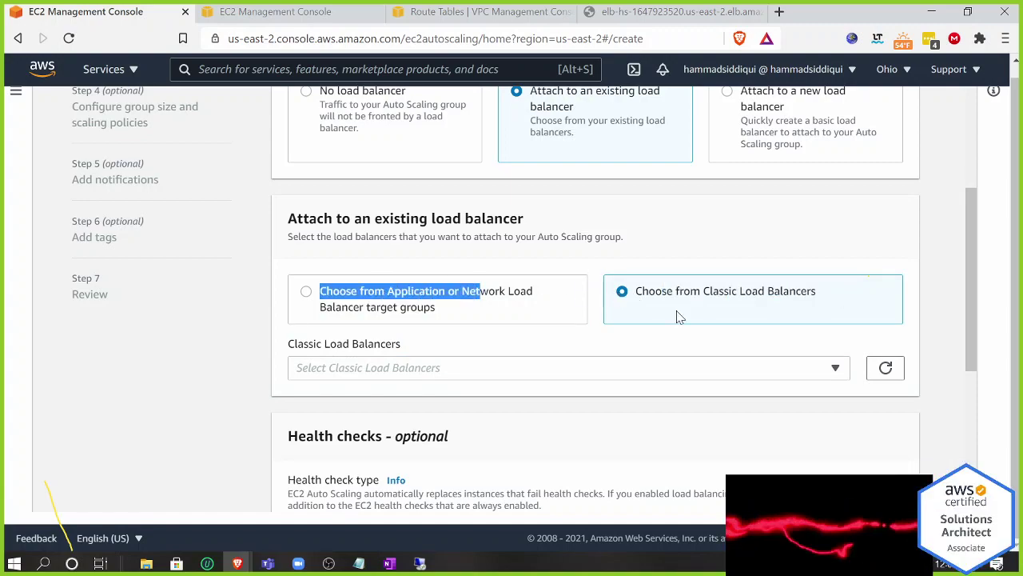
pyautogui.click(836, 368)
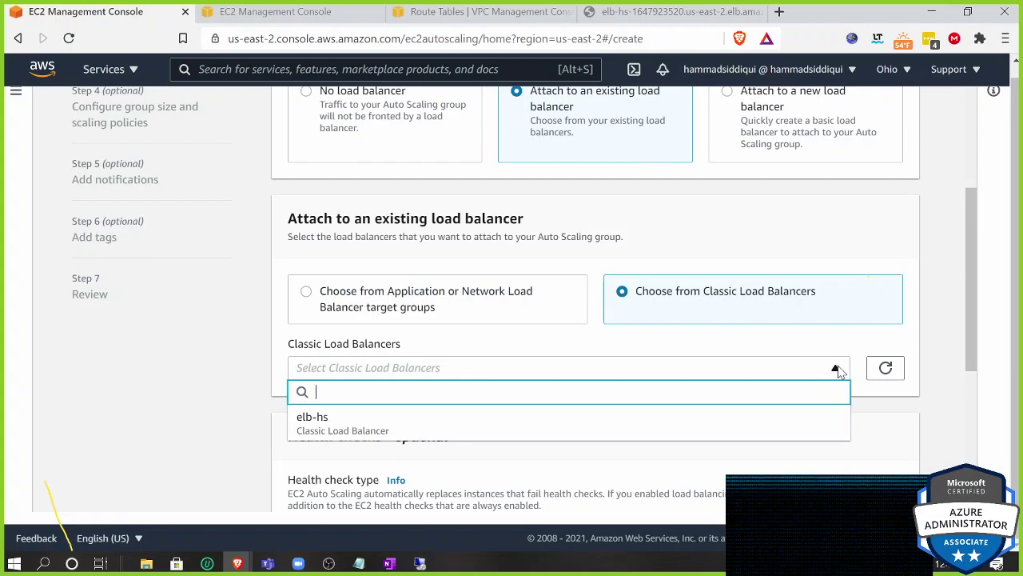
pyautogui.click(354, 428)
pyautogui.scroll(-2, 492, 424)
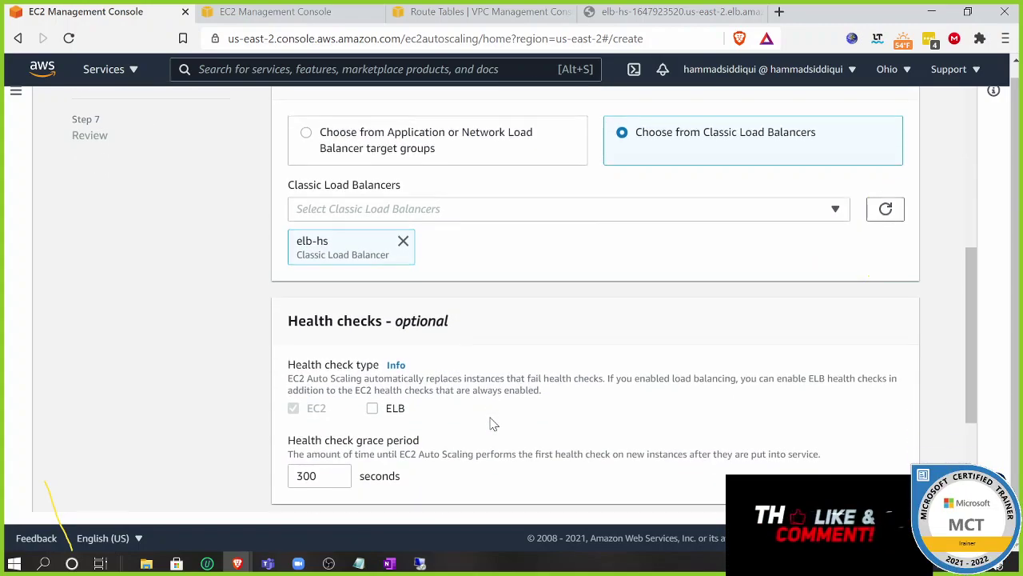
pyautogui.scroll(-1, 489, 422)
# Set the health check grace period to 60 seconds and continue to group sizing
pyautogui.click(336, 401)
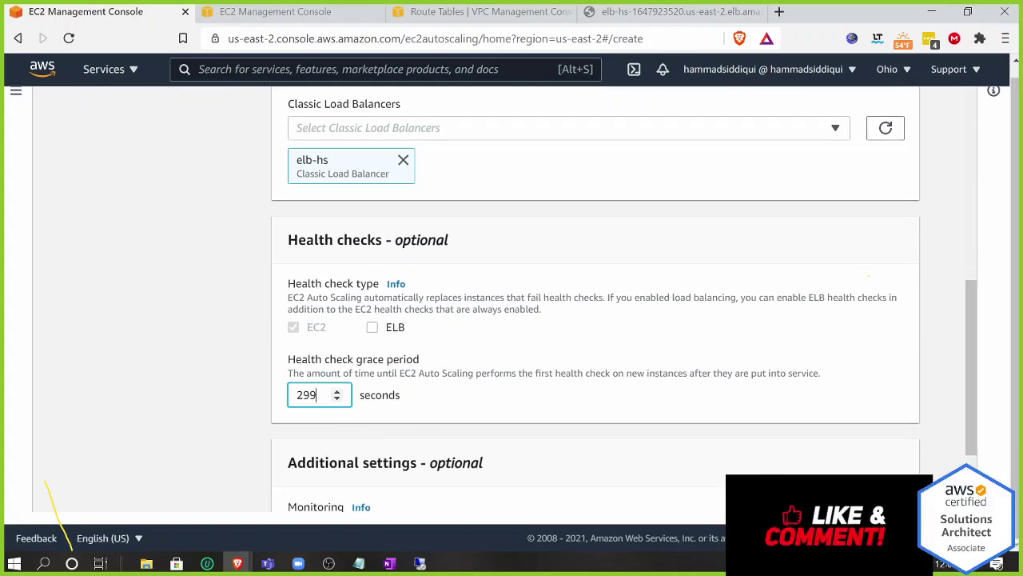
pyautogui.moveTo(316, 395); pyautogui.dragTo(264, 402)
pyautogui.write('60')
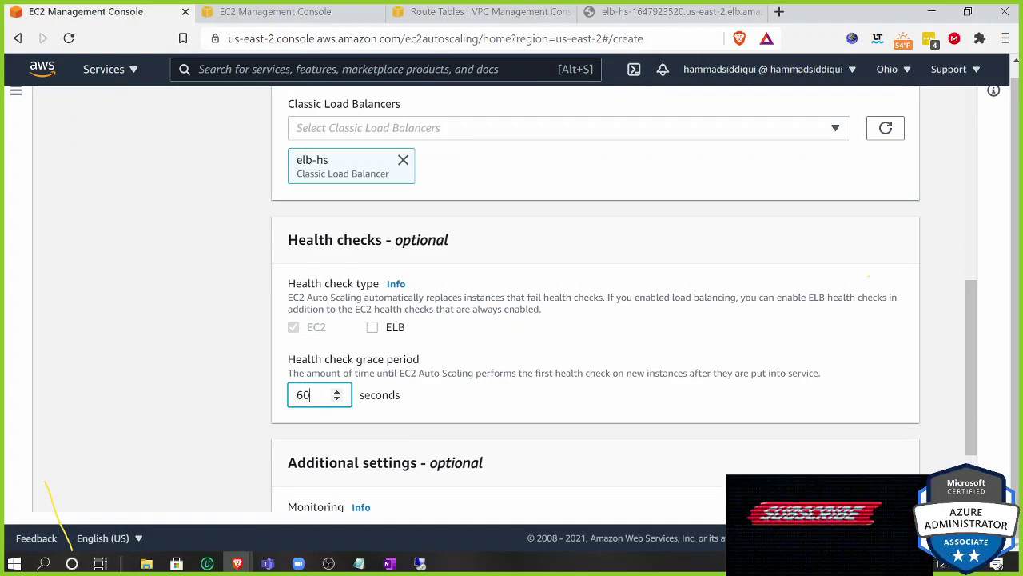
pyautogui.scroll(-1, 469, 414)
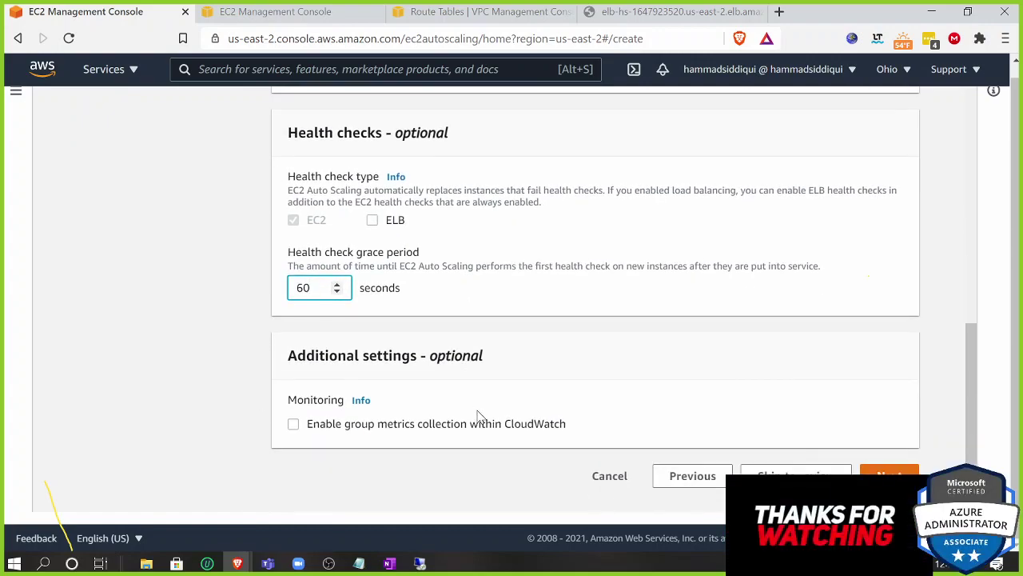
pyautogui.click(294, 425)
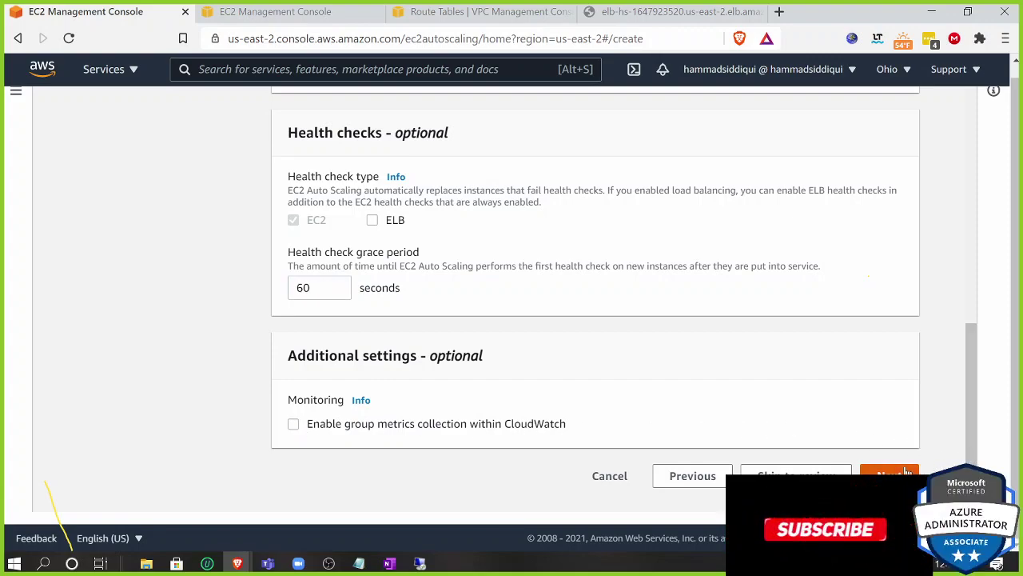
pyautogui.click(890, 476)
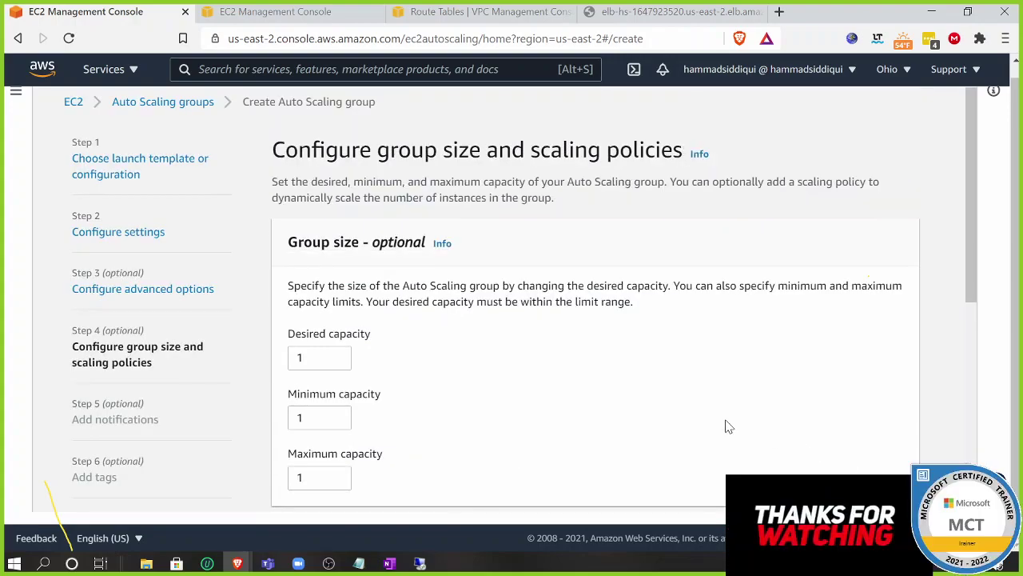
pyautogui.scroll(-1, 727, 425)
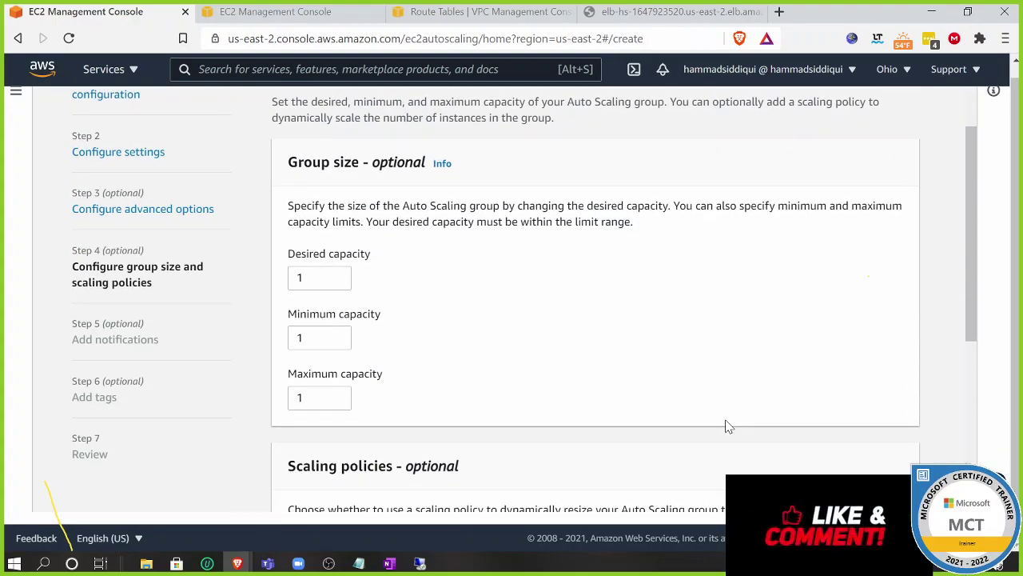
# Set desired, minimum and maximum capacity all to 3, then switch to OneNote
pyautogui.moveTo(305, 278); pyautogui.dragTo(286, 279)
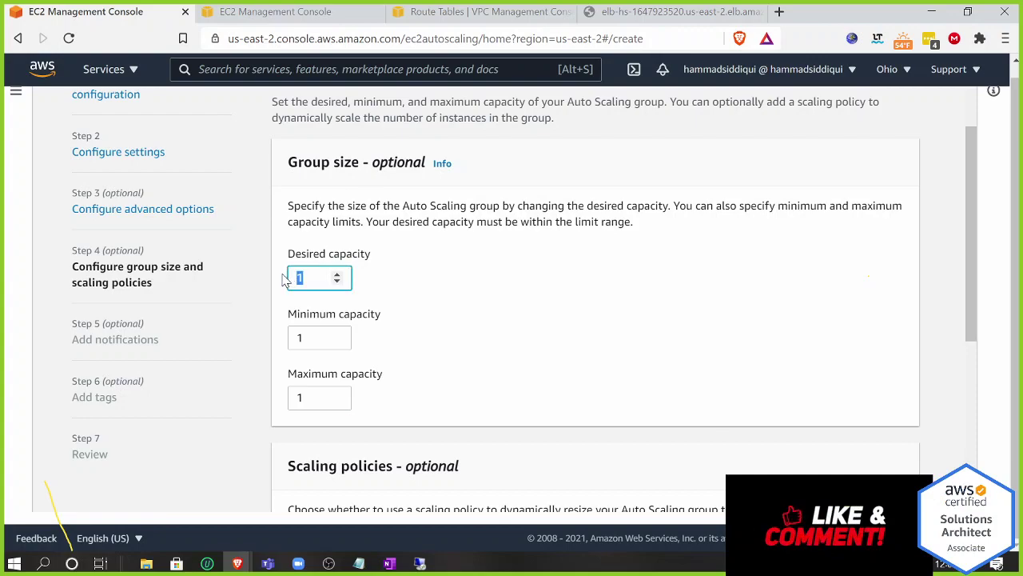
pyautogui.write('2')
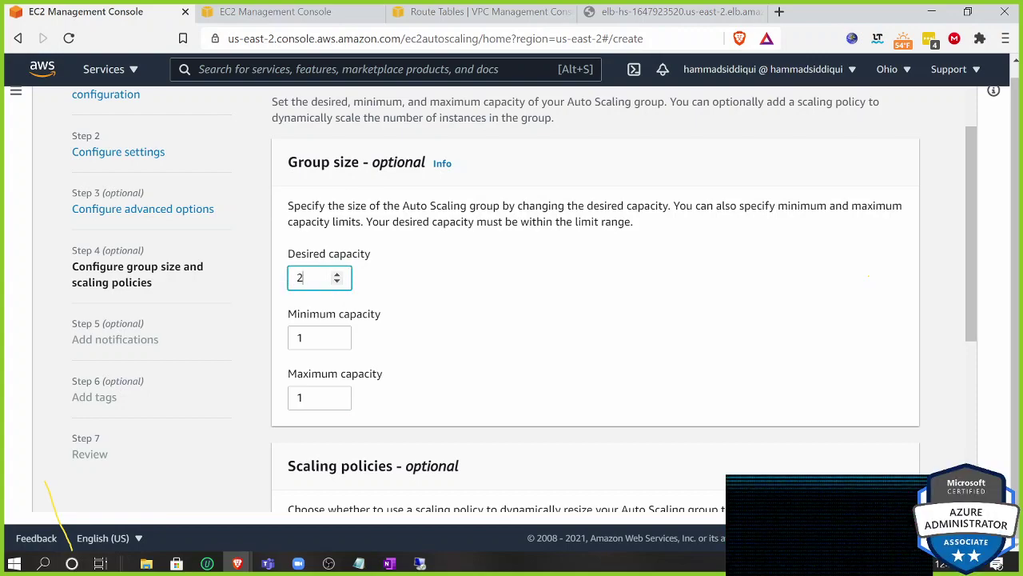
pyautogui.click(332, 337)
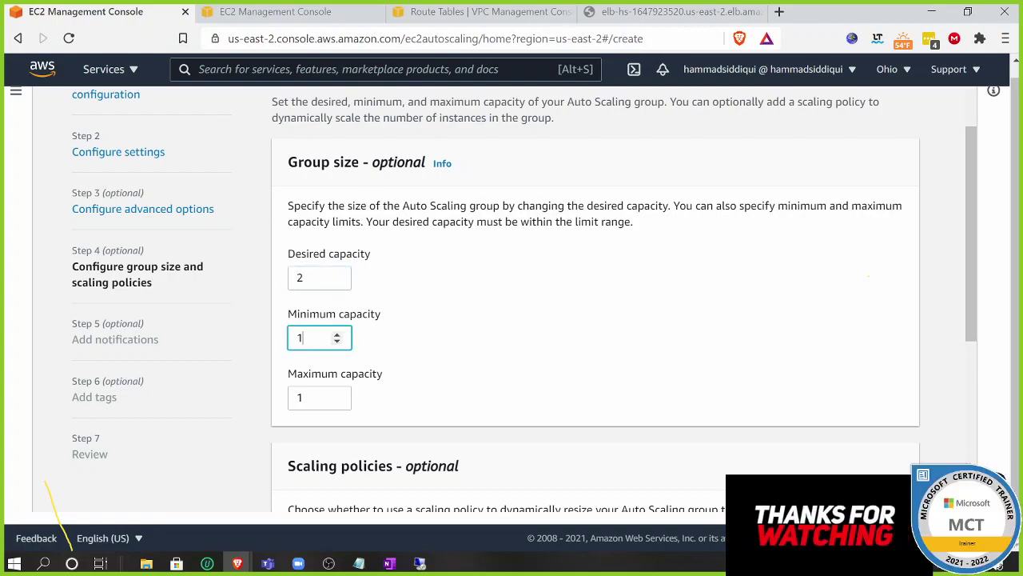
pyautogui.moveTo(304, 278); pyautogui.dragTo(290, 282)
pyautogui.write('3')
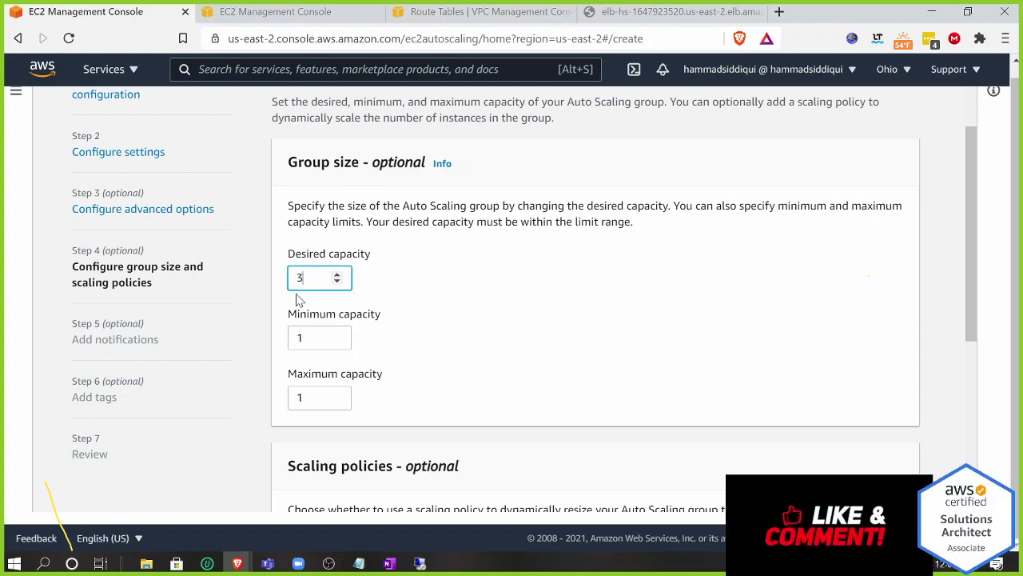
pyautogui.moveTo(306, 338); pyautogui.dragTo(289, 341)
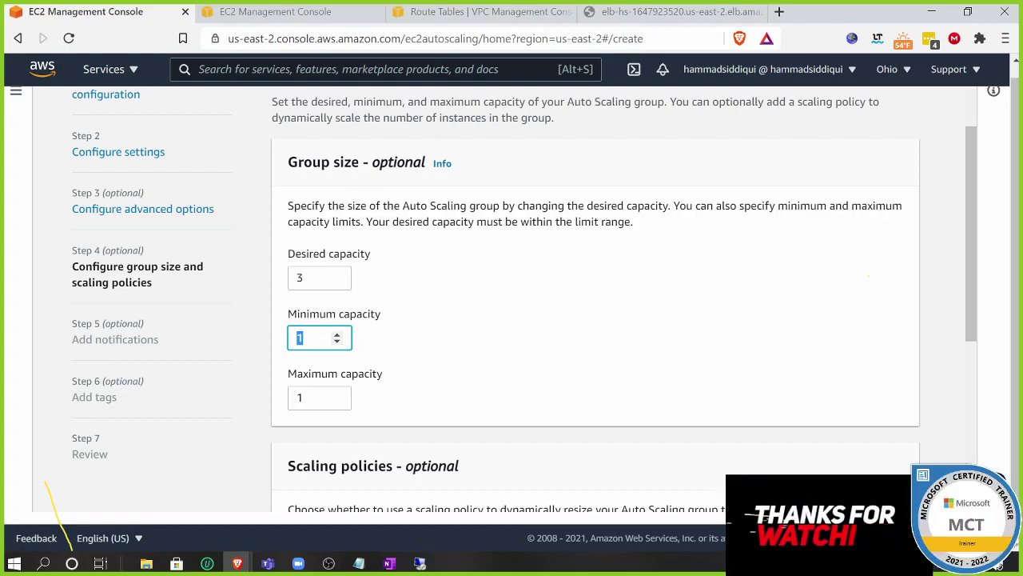
pyautogui.moveTo(335, 397); pyautogui.dragTo(285, 405)
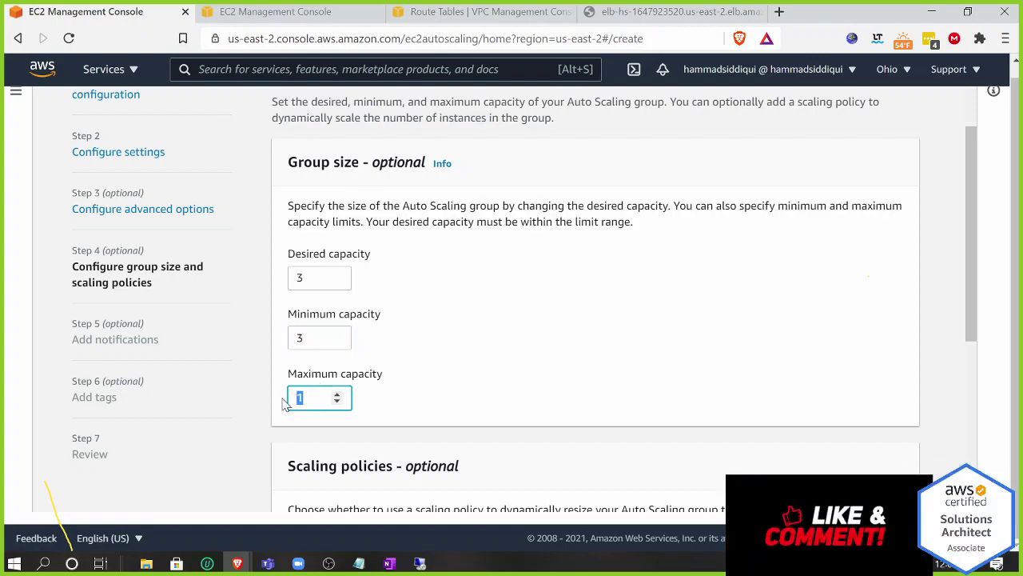
pyautogui.scroll(-1, 490, 392)
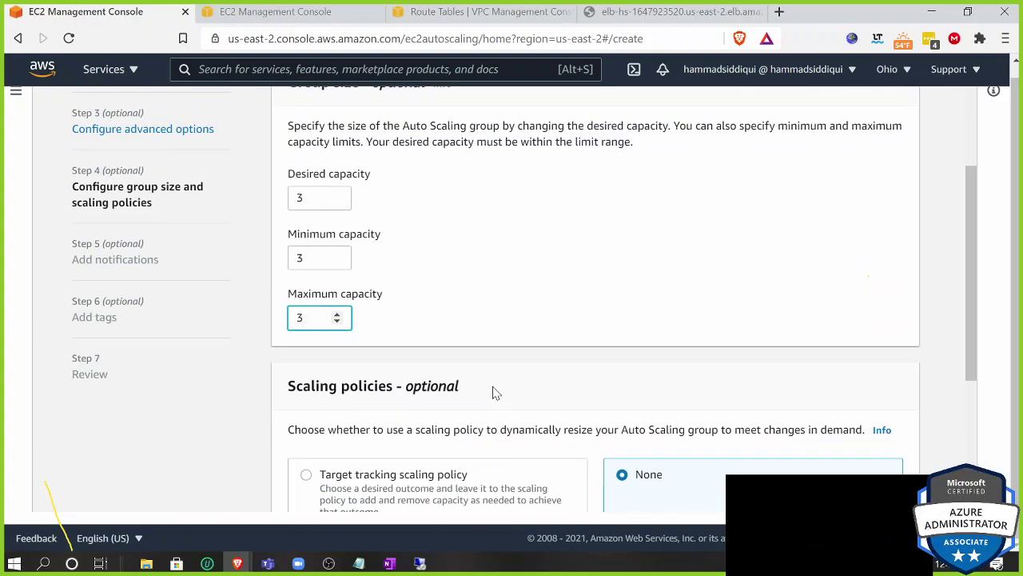
pyautogui.scroll(1, 494, 392)
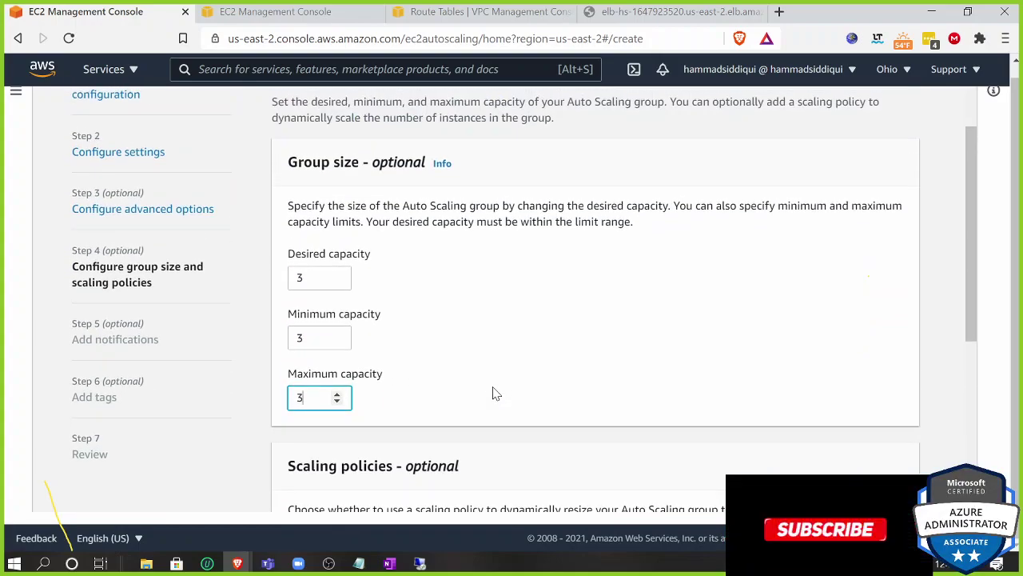
pyautogui.click(389, 562)
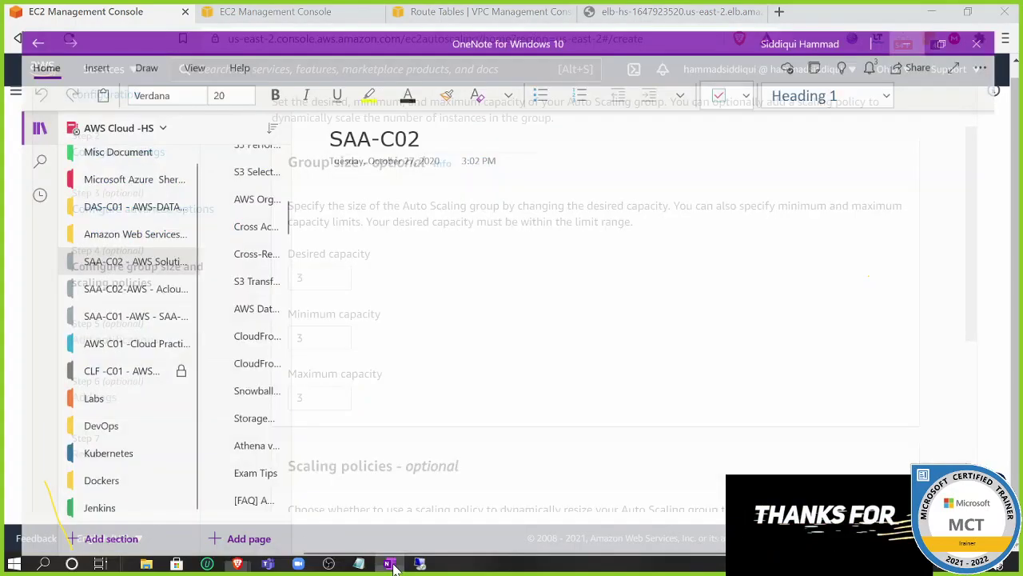
# Open the other SAA-C02 notes section and widen the page list to show full titles
pyautogui.click(144, 272)
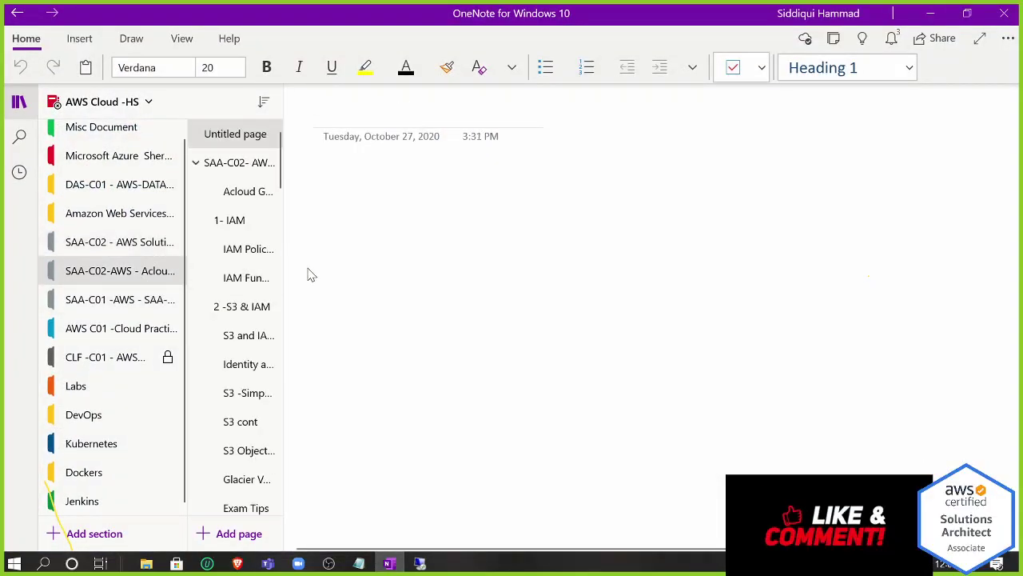
pyautogui.moveTo(283, 272); pyautogui.dragTo(427, 275)
pyautogui.scroll(-15, 269, 355)
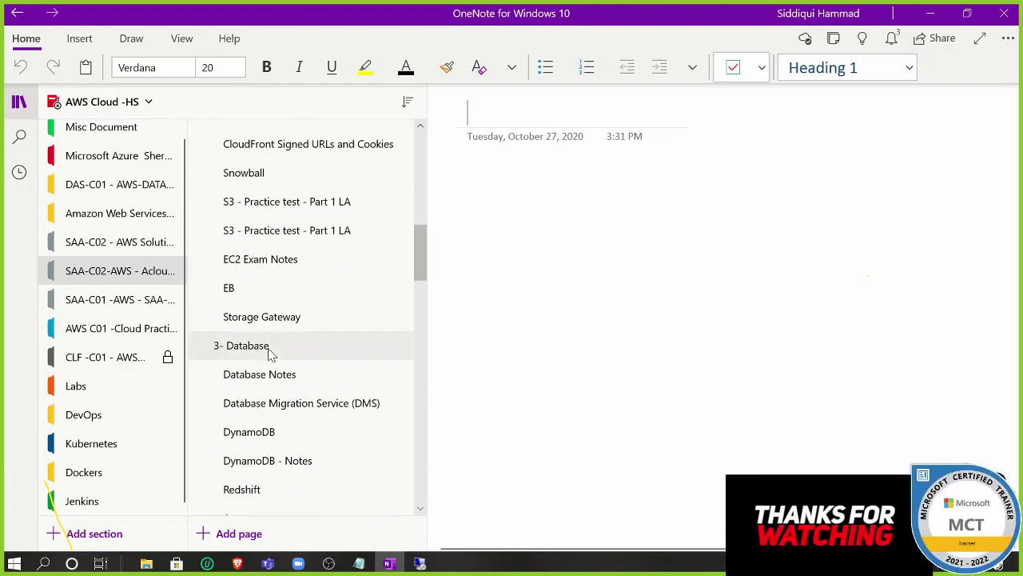
pyautogui.scroll(-3, 269, 355)
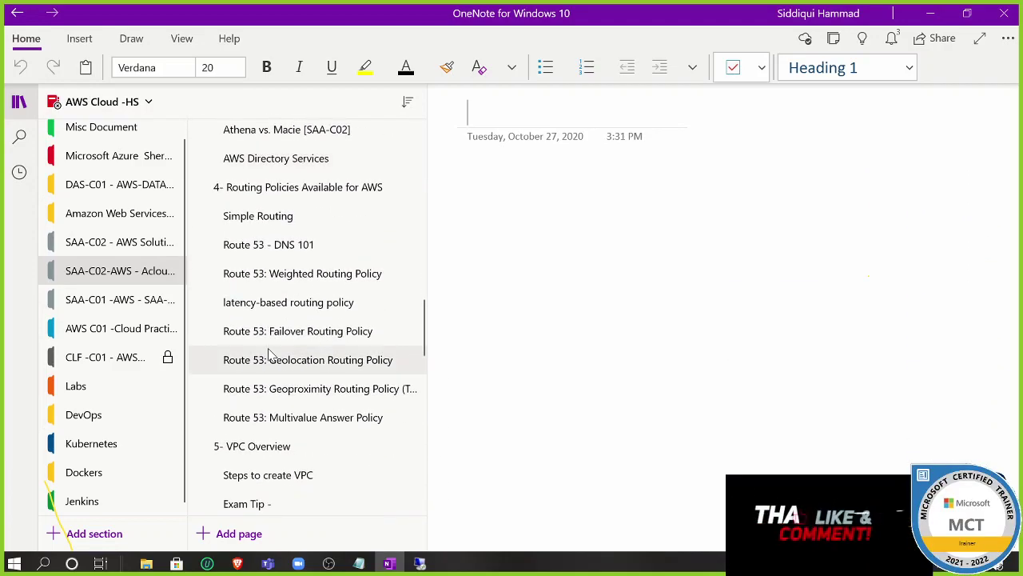
pyautogui.scroll(-3, 269, 355)
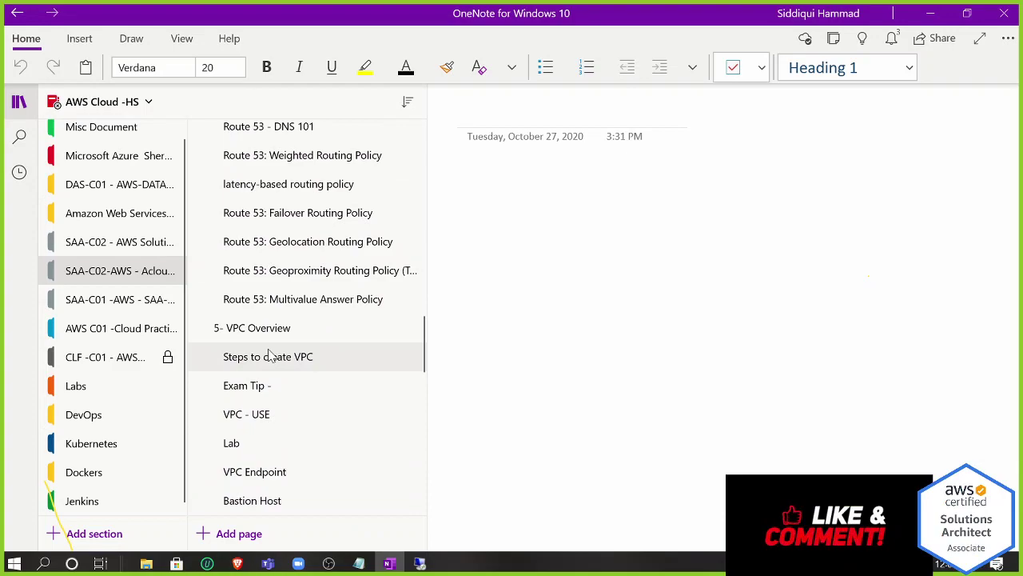
pyautogui.scroll(-3, 270, 355)
pyautogui.scroll(-6, 270, 355)
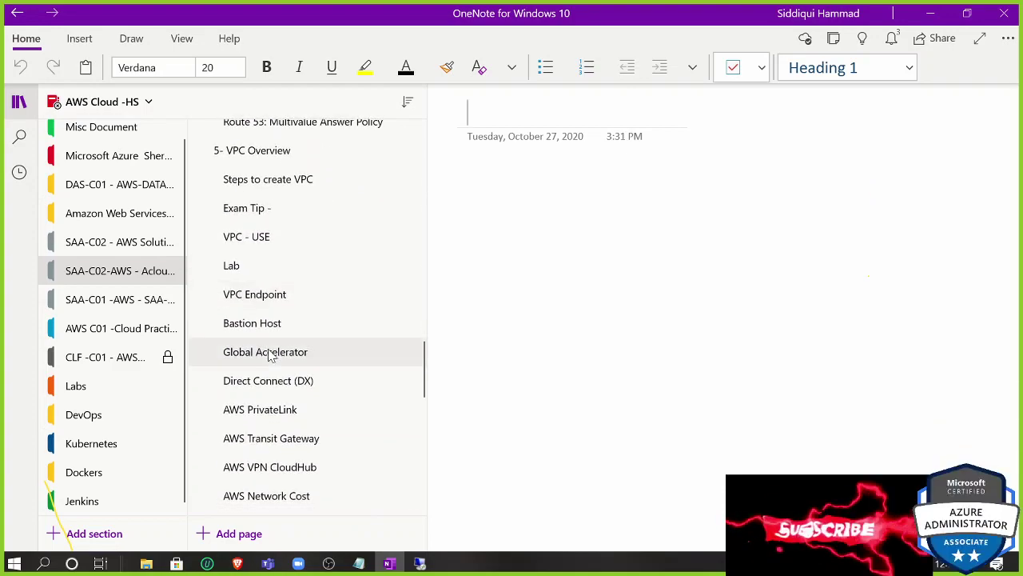
# Highlight the load balancer type, Application Load Balancer and Classic 504 error notes on the Elastic load Balancer page
pyautogui.click(272, 375)
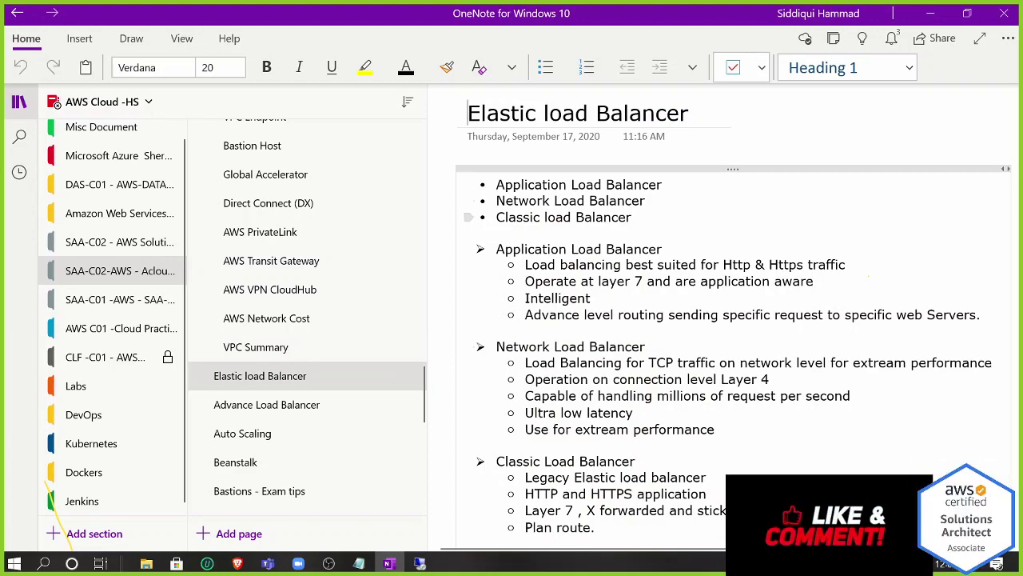
pyautogui.moveTo(632, 217); pyautogui.dragTo(495, 185)
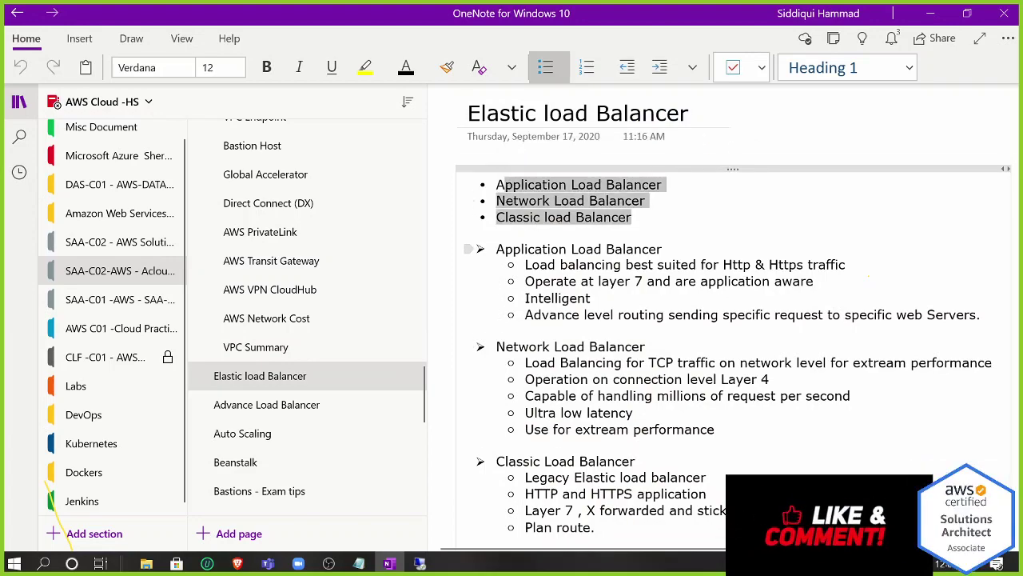
pyautogui.scroll(-2, 499, 240)
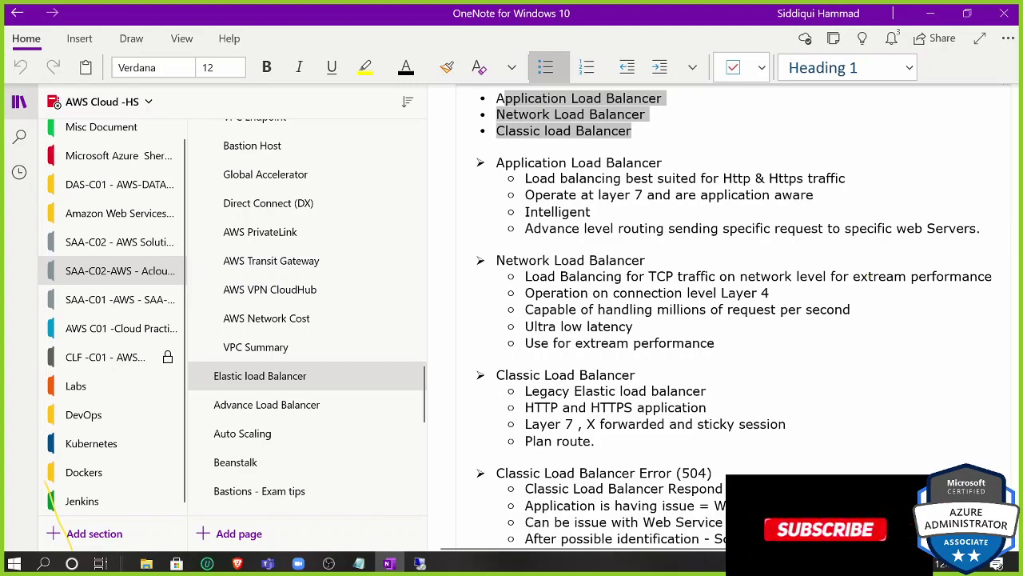
pyautogui.moveTo(525, 177); pyautogui.dragTo(592, 212)
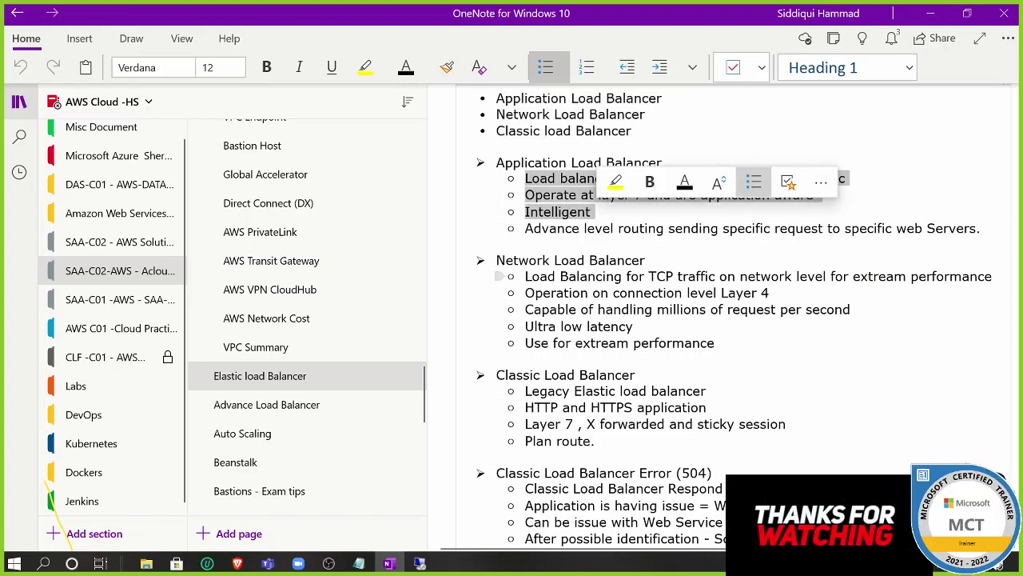
pyautogui.moveTo(517, 276); pyautogui.dragTo(609, 293)
pyautogui.moveTo(525, 391); pyautogui.dragTo(586, 407)
pyautogui.scroll(-2, 586, 411)
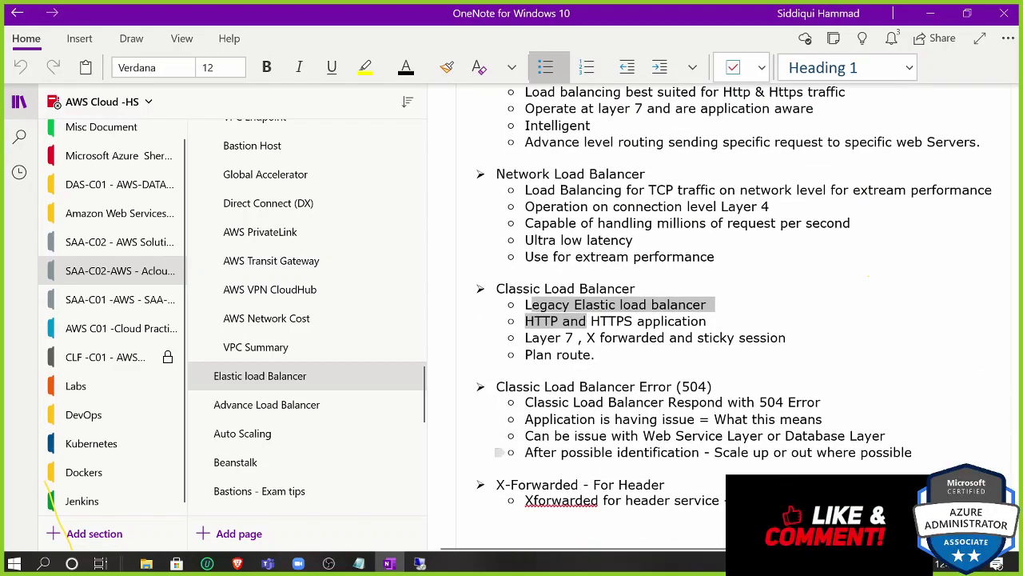
pyautogui.moveTo(913, 452); pyautogui.dragTo(545, 386)
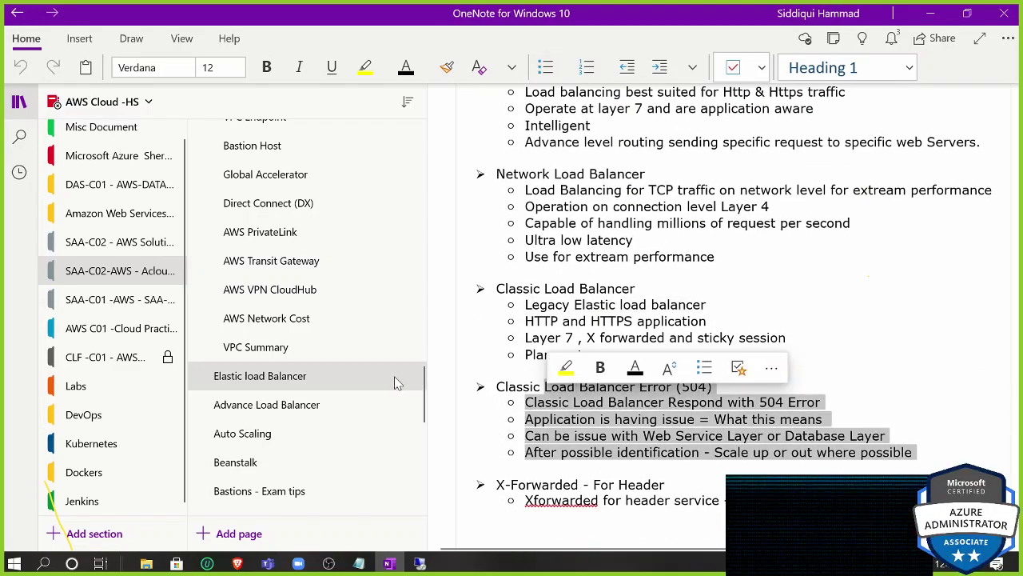
# Look through the Advance Load Balancer and Auto Scaling notes pages, then minimize OneNote
pyautogui.click(258, 407)
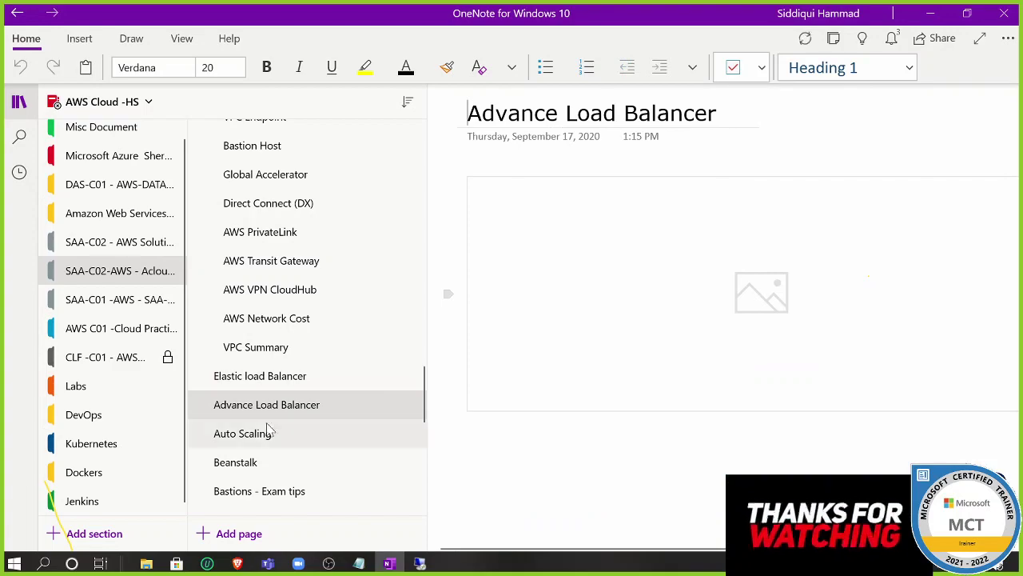
pyautogui.click(265, 432)
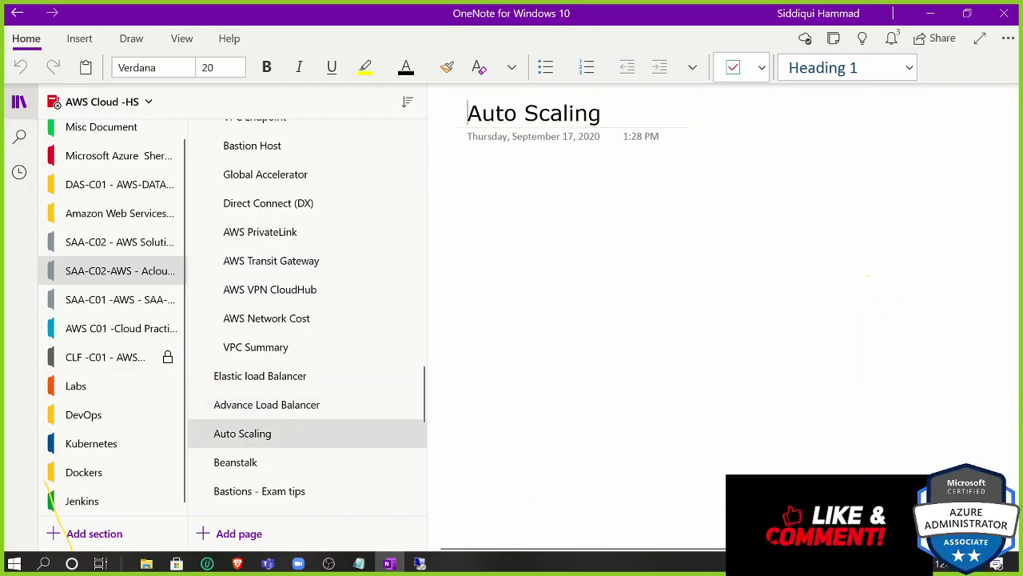
pyautogui.scroll(-1, 723, 316)
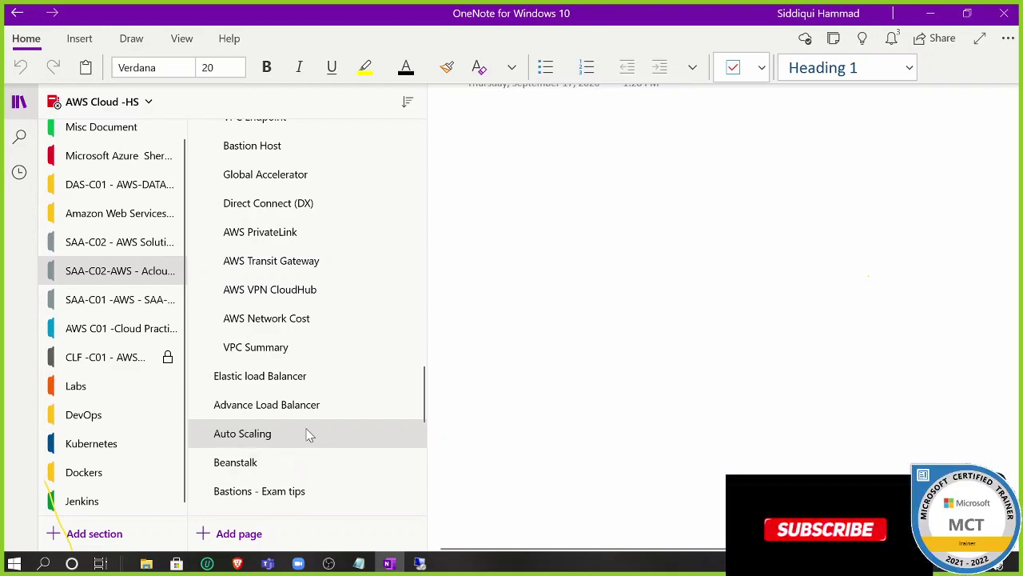
pyautogui.scroll(-3, 309, 433)
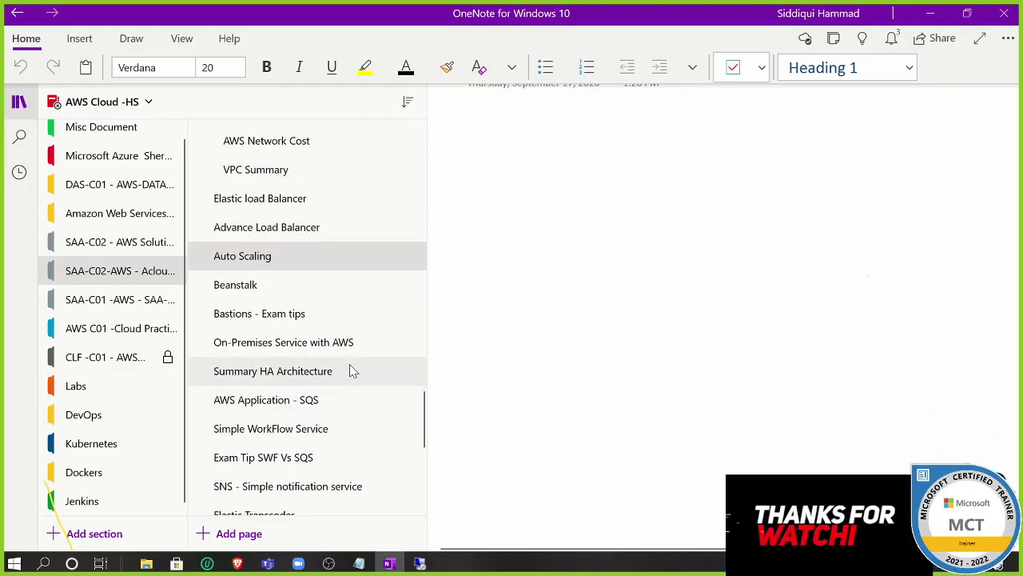
pyautogui.click(932, 18)
pyautogui.scroll(-2, 536, 388)
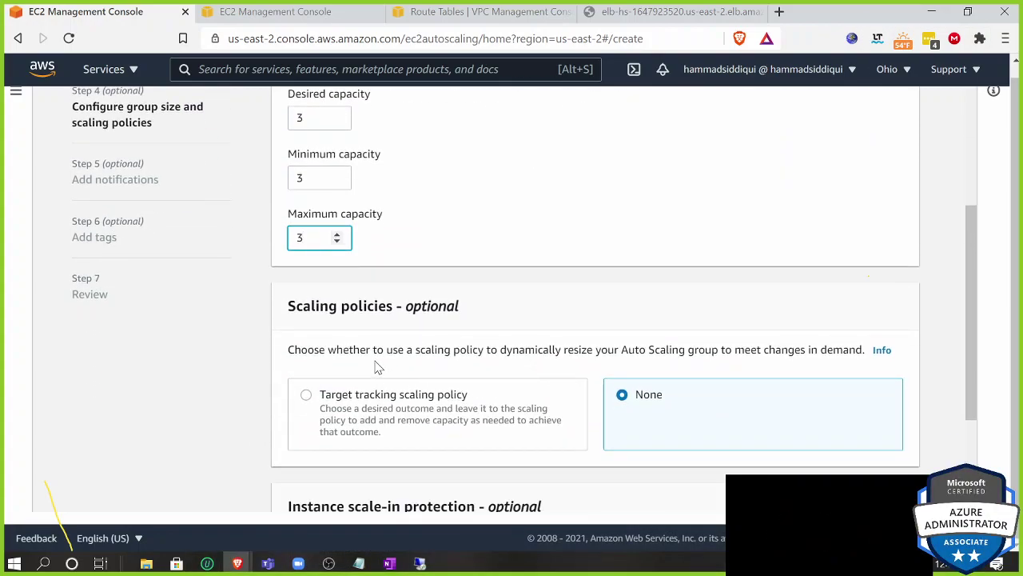
# Preview target tracking scaling, then keep no scaling policy and continue to notifications
pyautogui.click(316, 400)
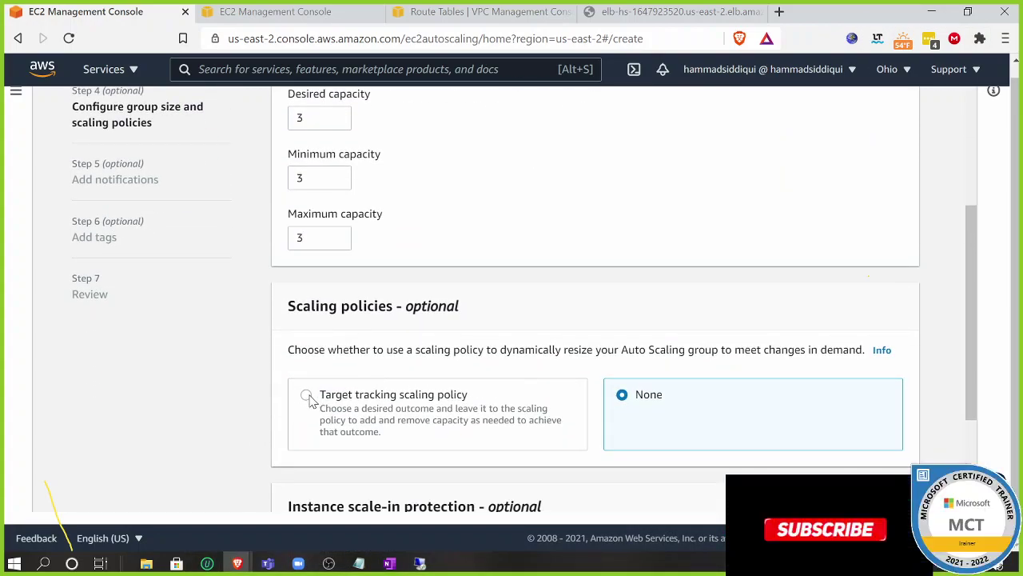
pyautogui.scroll(-2, 526, 389)
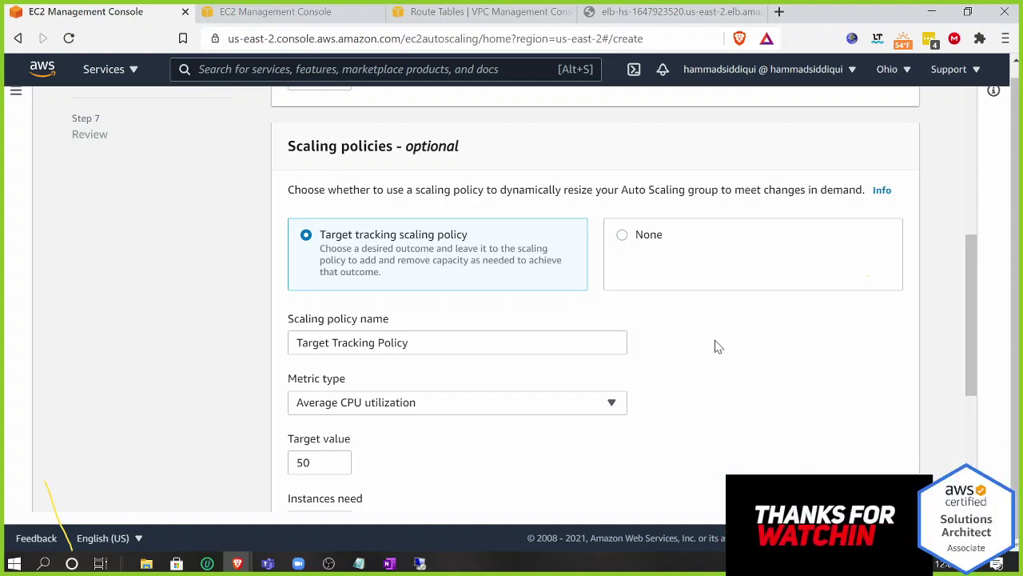
pyautogui.click(623, 238)
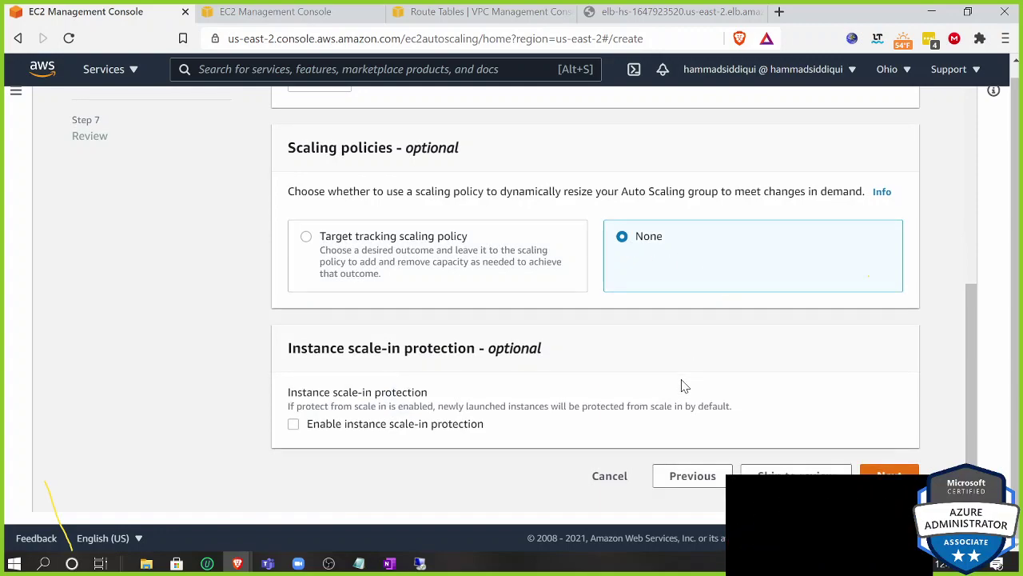
pyautogui.click(889, 475)
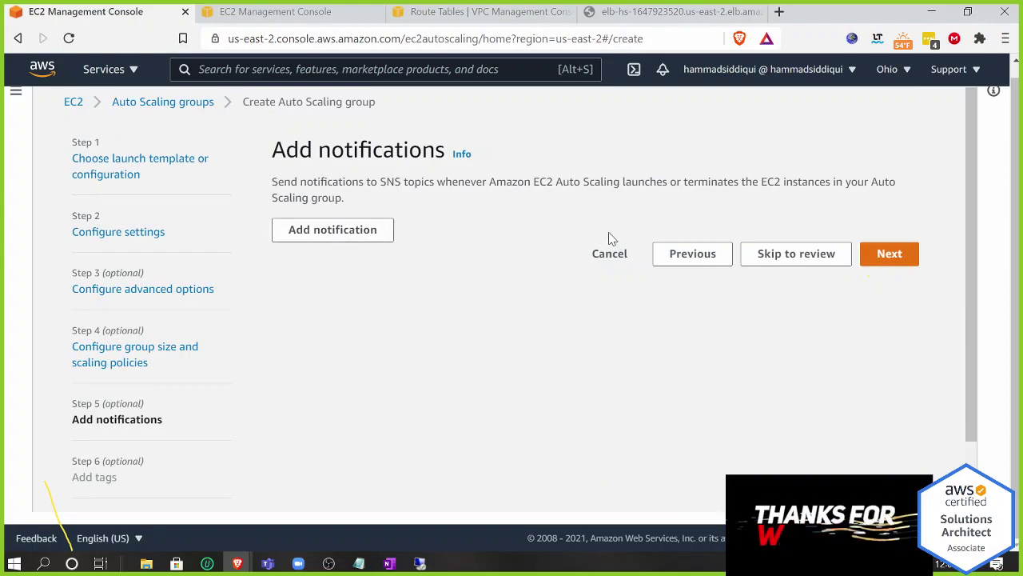
# Add a sample notification and begin creating a new SNS topic for it
pyautogui.click(310, 237)
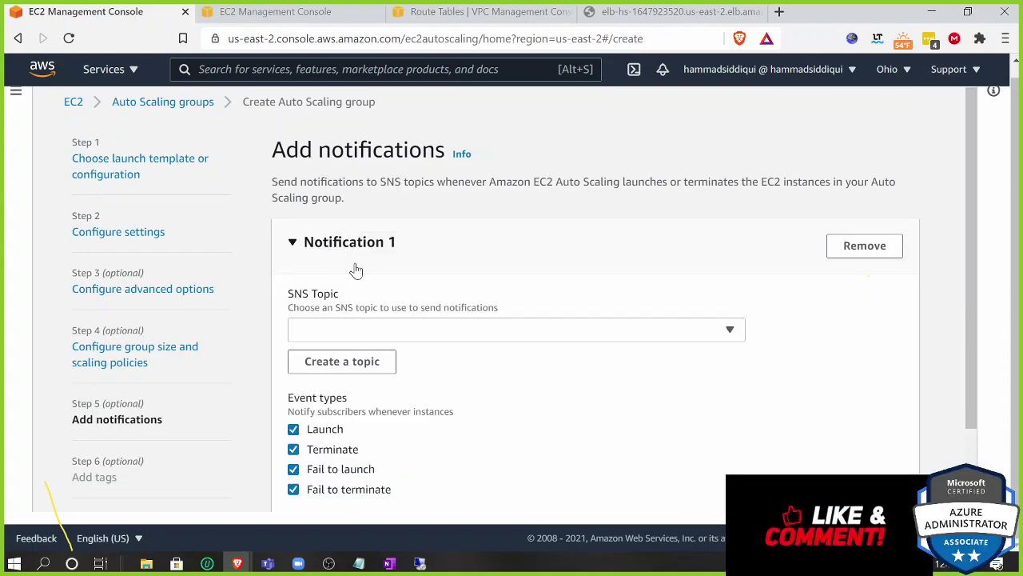
pyautogui.click(378, 329)
pyautogui.click(379, 329)
pyautogui.click(342, 365)
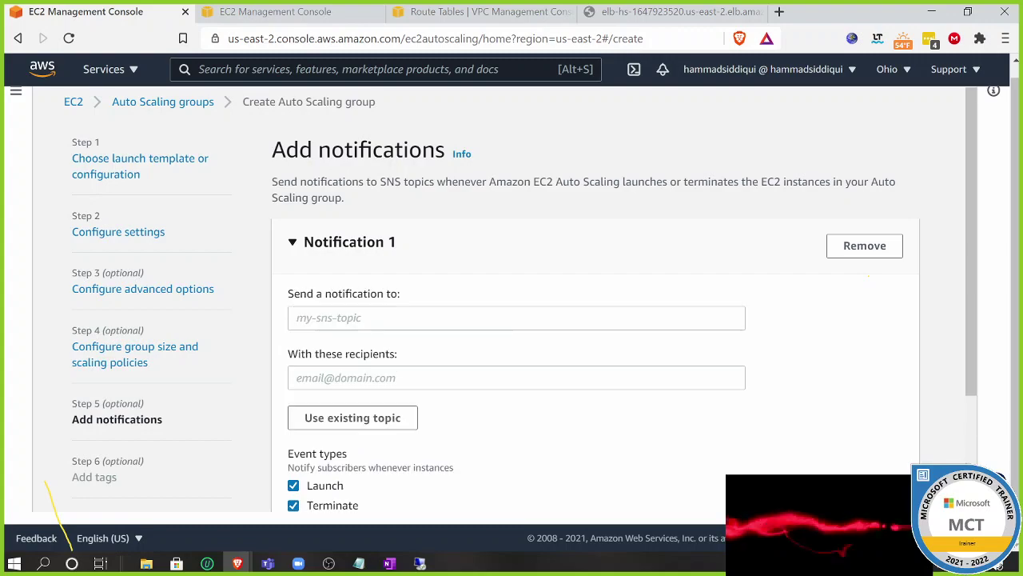
pyautogui.scroll(-1, 454, 352)
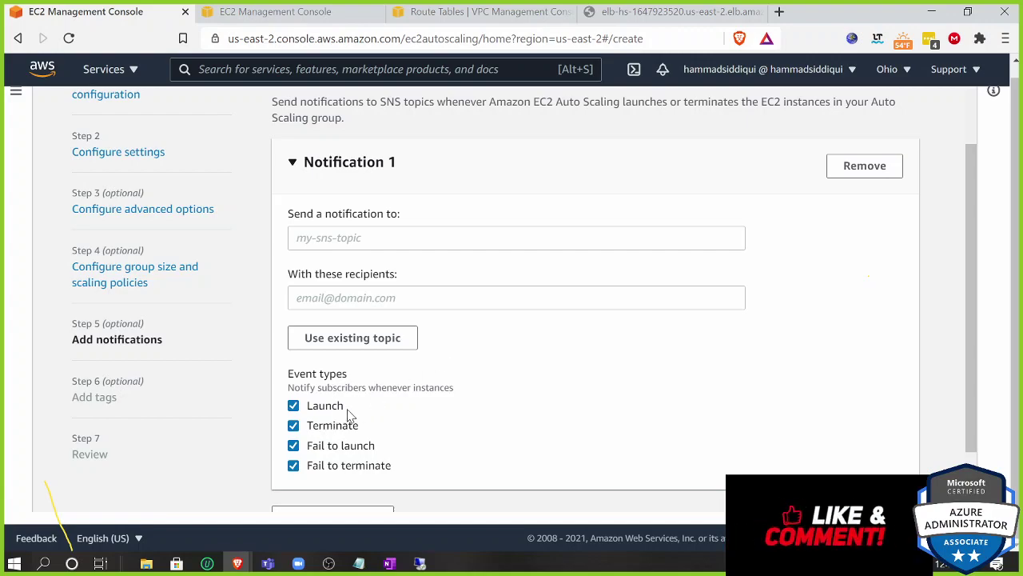
# Point out the Launch, Terminate, Fail to launch and Fail to terminate events, then remove the notification and continue
pyautogui.moveTo(347, 413); pyautogui.dragTo(308, 410)
pyautogui.moveTo(364, 429); pyautogui.dragTo(308, 426)
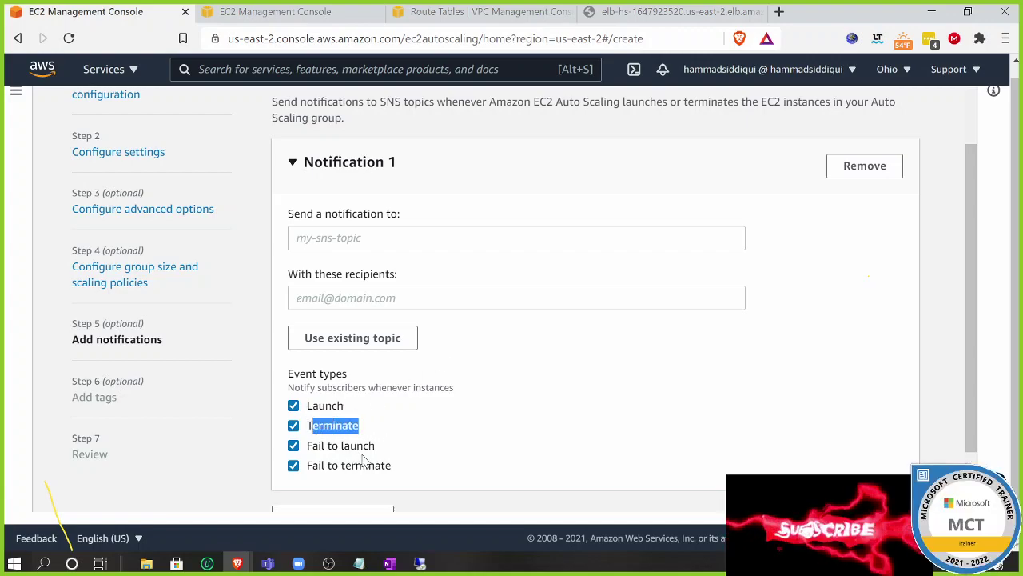
pyautogui.moveTo(380, 450); pyautogui.dragTo(305, 455)
pyautogui.moveTo(386, 476); pyautogui.dragTo(309, 478)
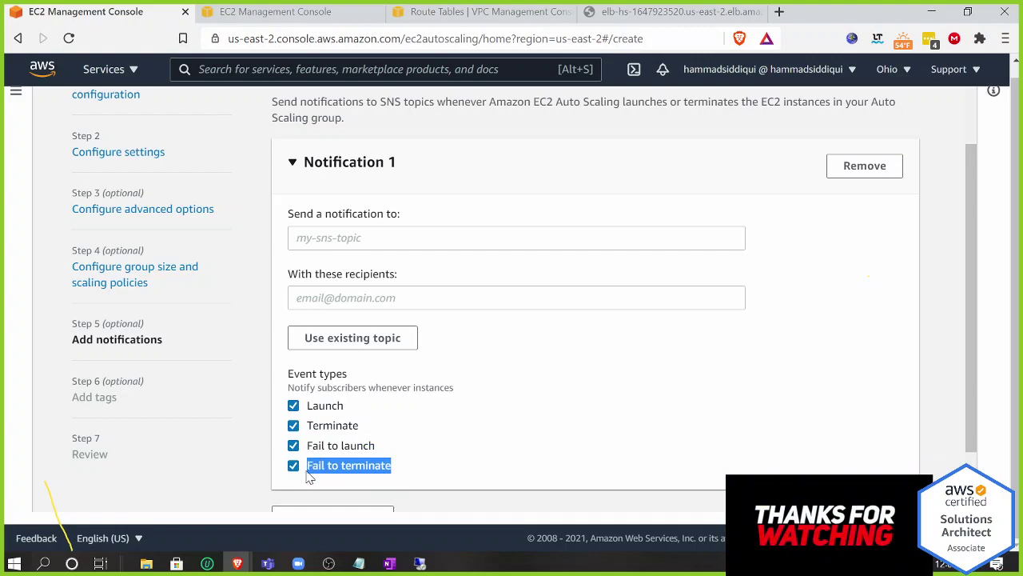
pyautogui.click(855, 175)
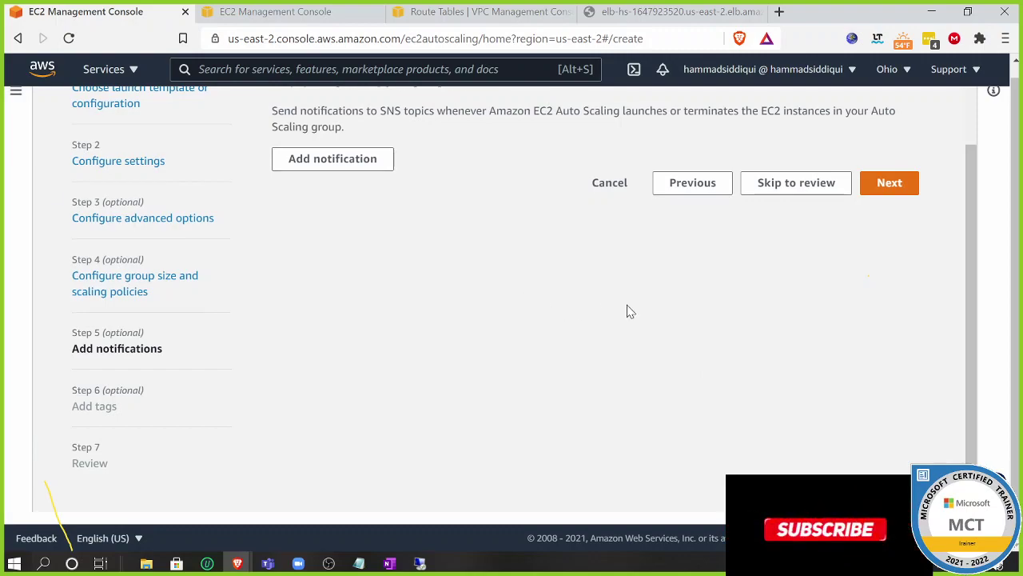
pyautogui.click(899, 189)
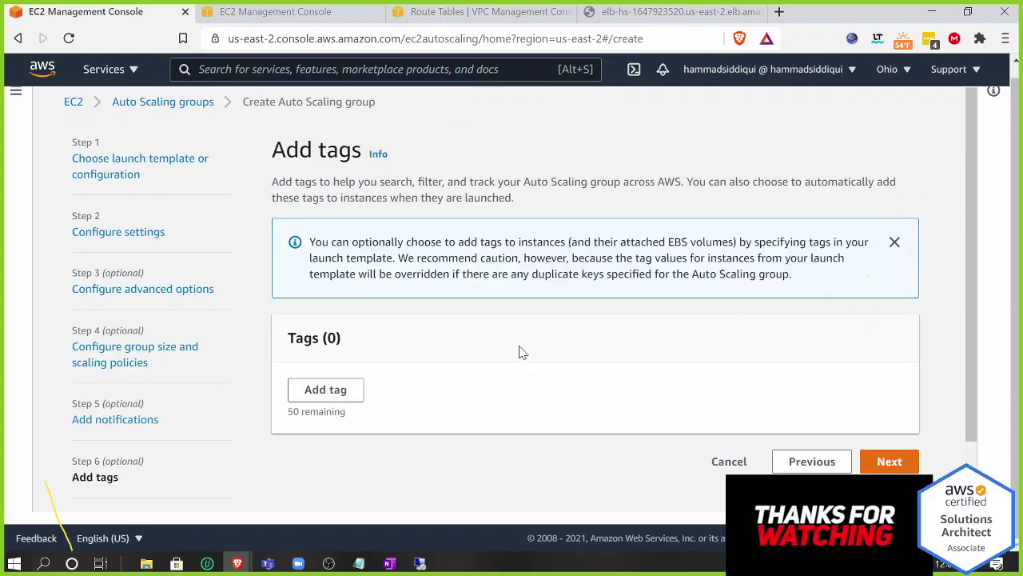
# Add a Name tag with value AS-IIS for the group and new instances, then continue to review
pyautogui.click(326, 389)
pyautogui.click(356, 408)
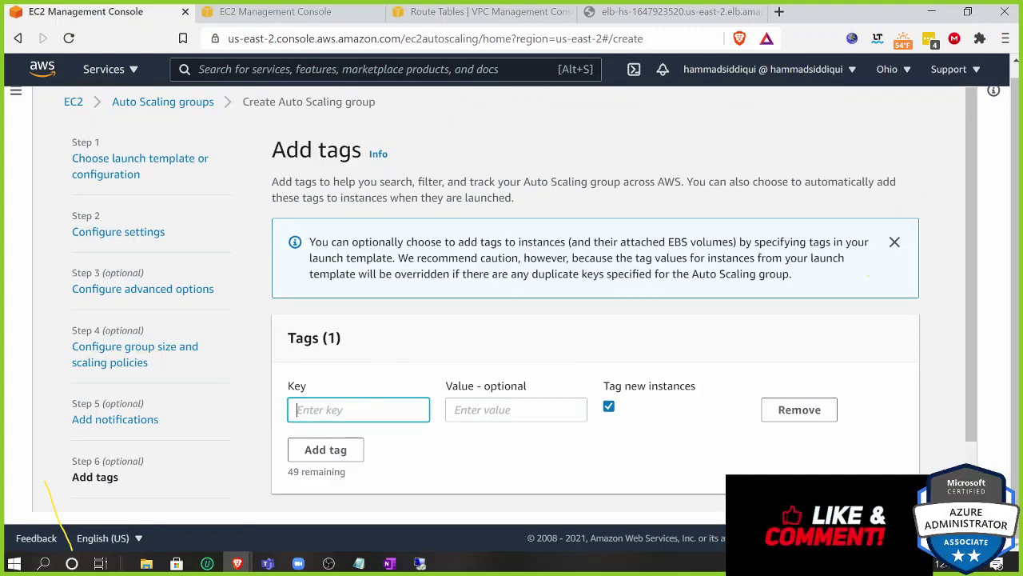
pyautogui.write('Name')
pyautogui.press('Tab')
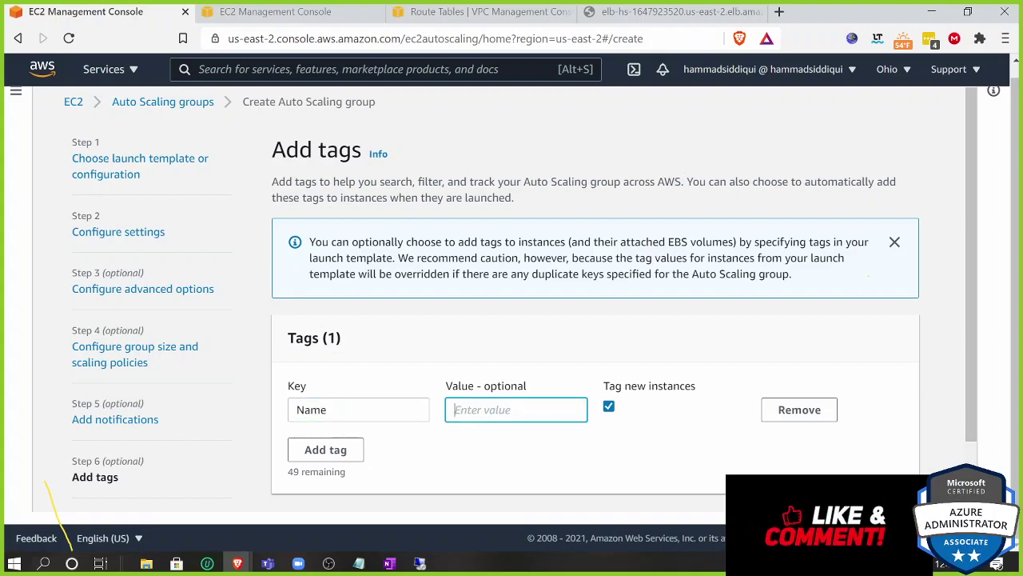
pyautogui.write('Aus')
pyautogui.press('BackSpace')
pyautogui.press('BackSpace')
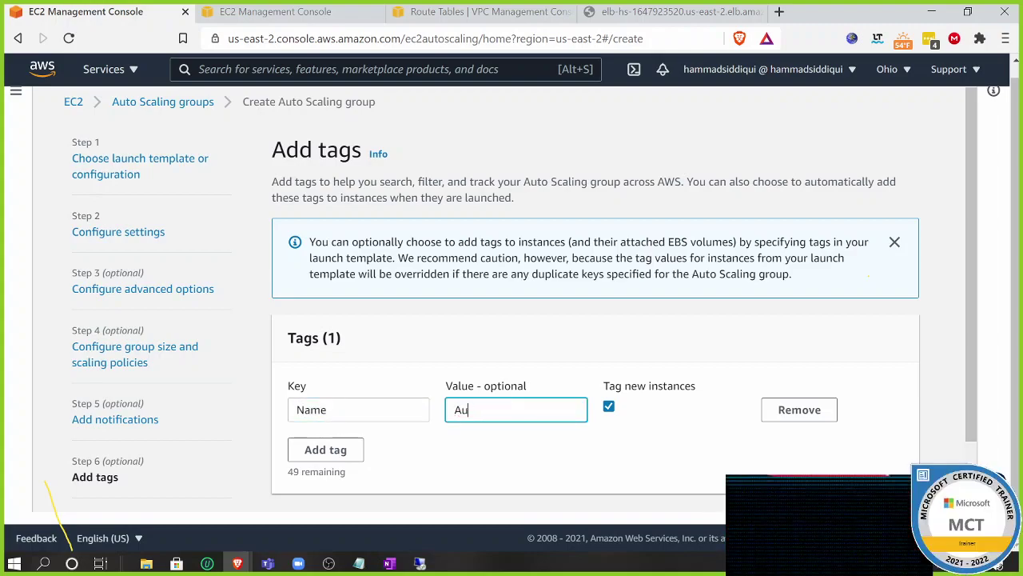
pyautogui.write('S-IIS')
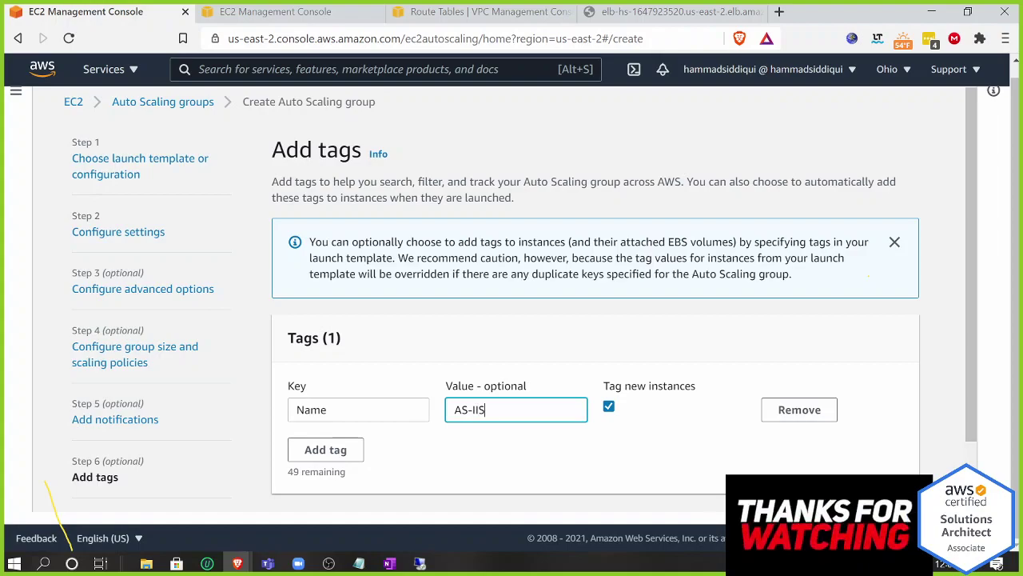
pyautogui.scroll(-1, 608, 473)
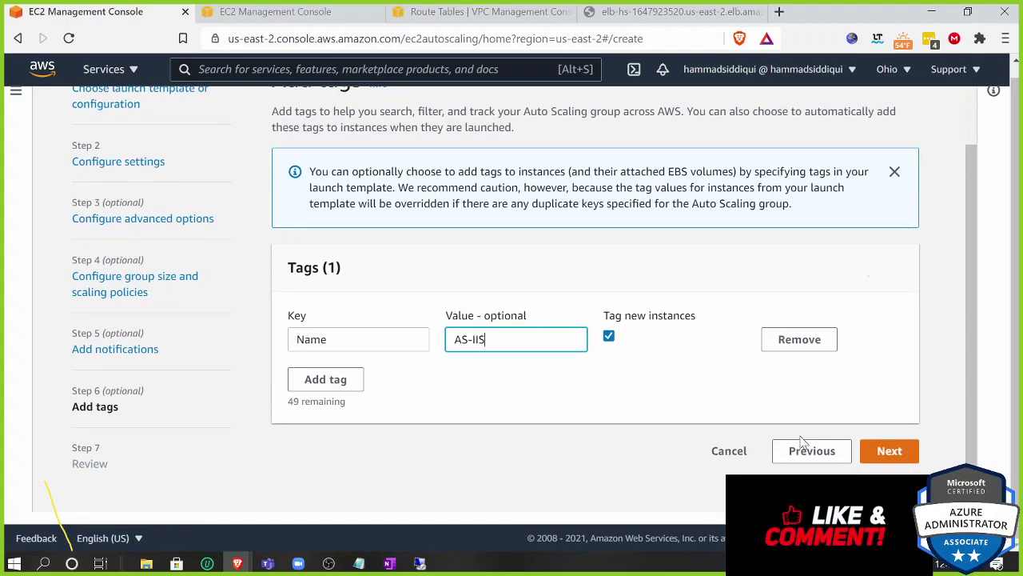
pyautogui.click(352, 382)
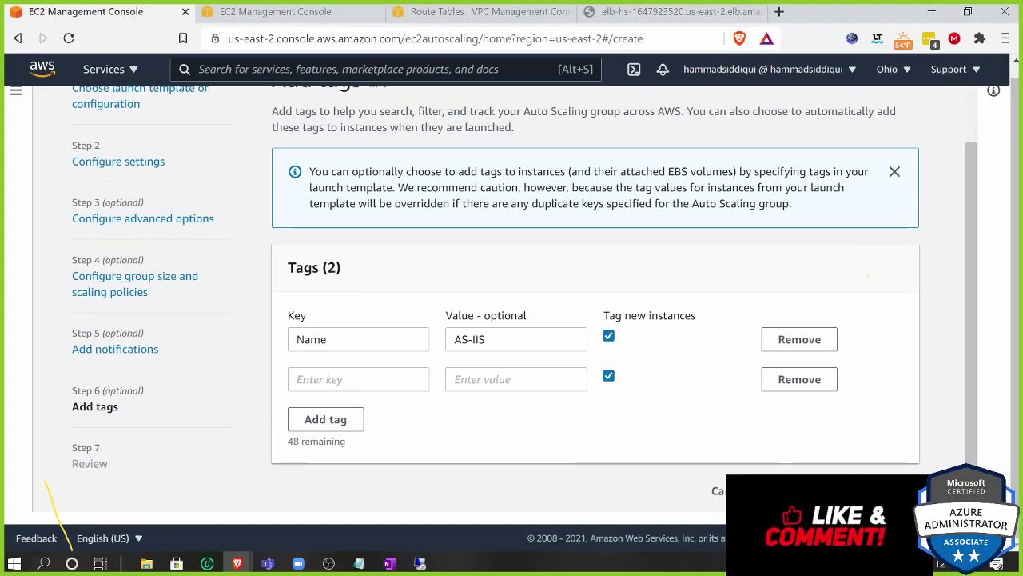
pyautogui.click(774, 381)
pyautogui.click(898, 439)
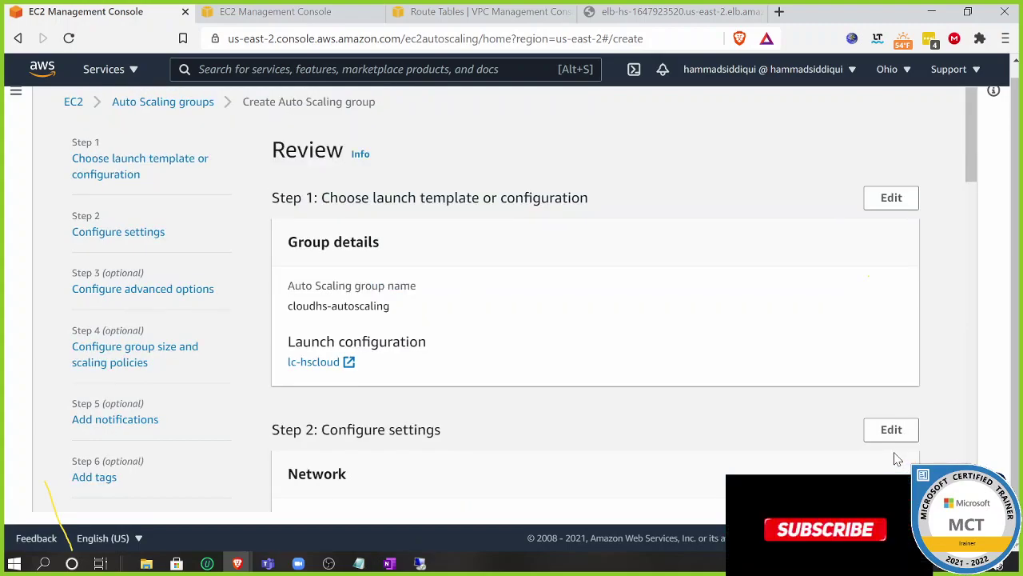
# Verify the AS-IIS tag and capacity of 3 on the review page, then create cloudhs-autoscaling
pyautogui.scroll(-6, 868, 438)
pyautogui.scroll(-4, 867, 438)
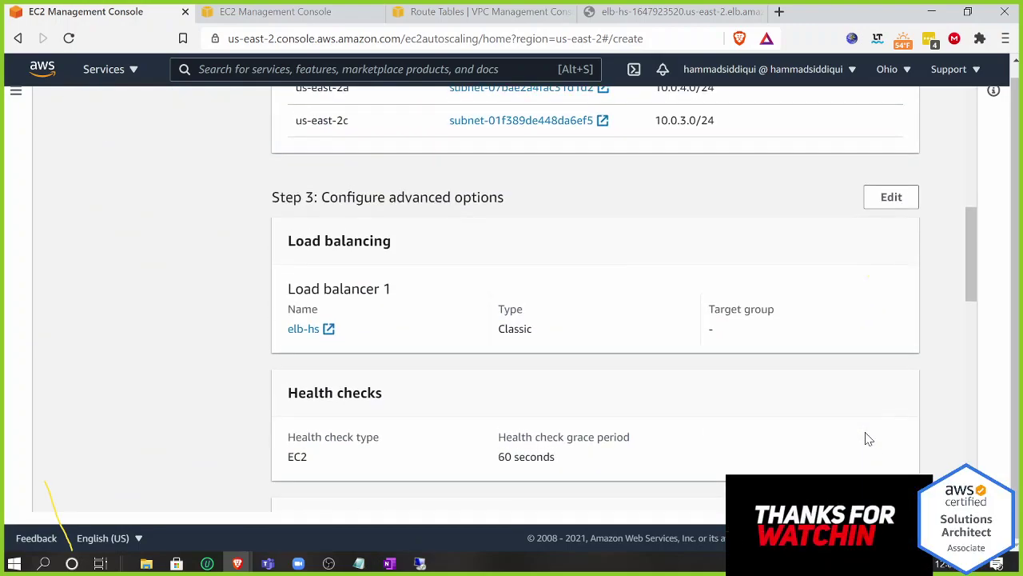
pyautogui.scroll(-8, 847, 439)
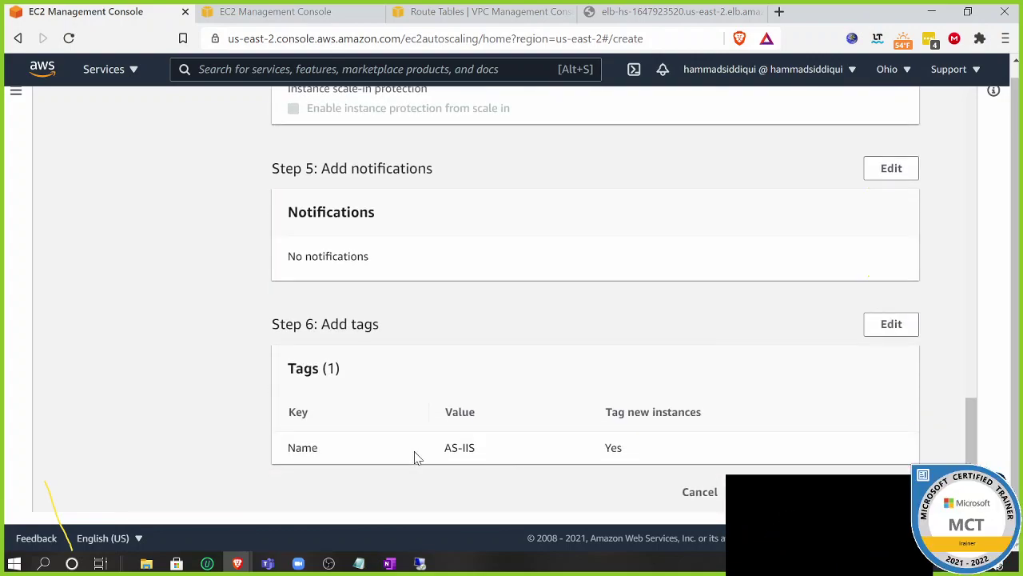
pyautogui.moveTo(476, 449); pyautogui.dragTo(444, 450)
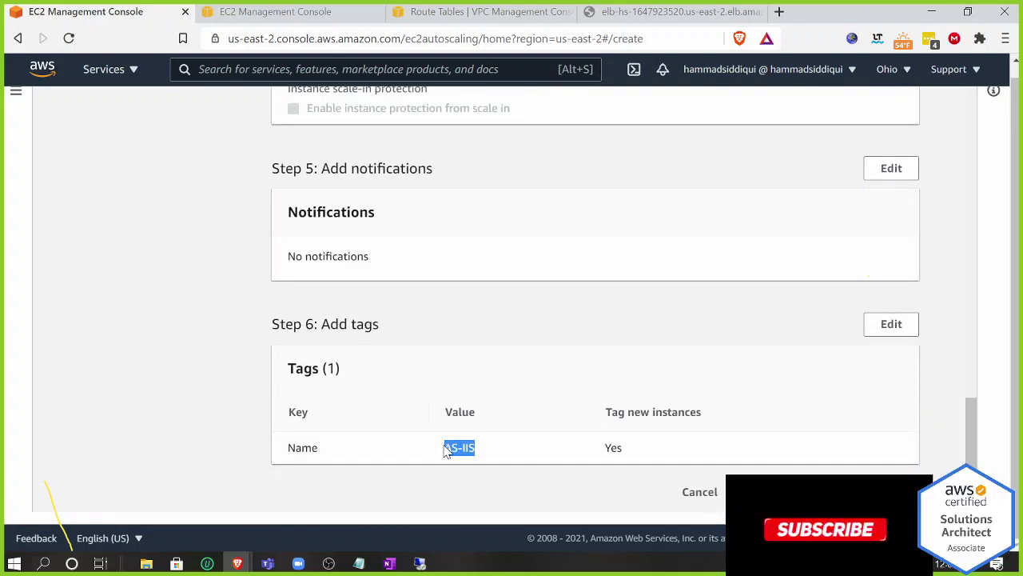
pyautogui.scroll(3, 600, 407)
pyautogui.scroll(10, 603, 408)
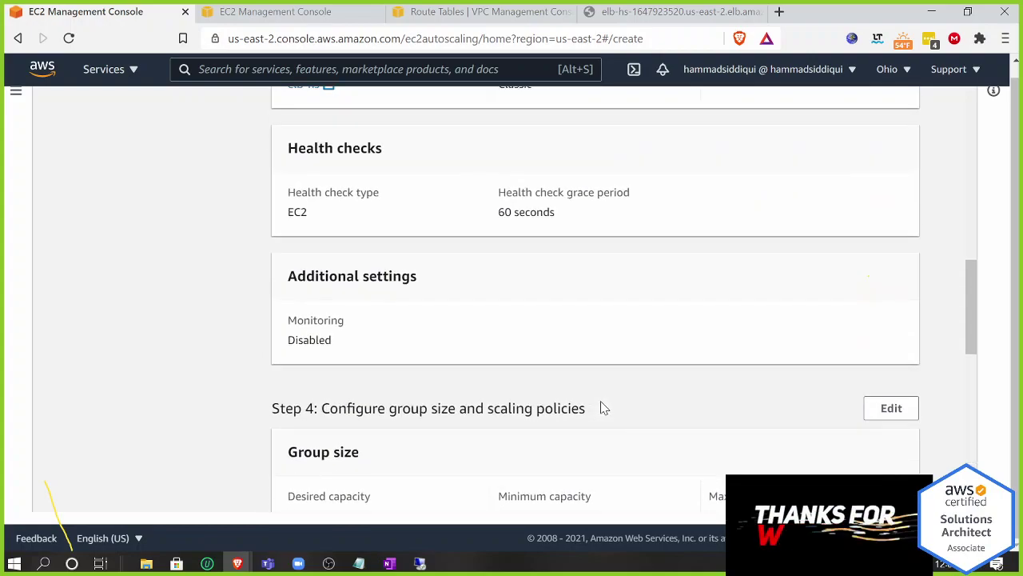
pyautogui.scroll(-13, 604, 408)
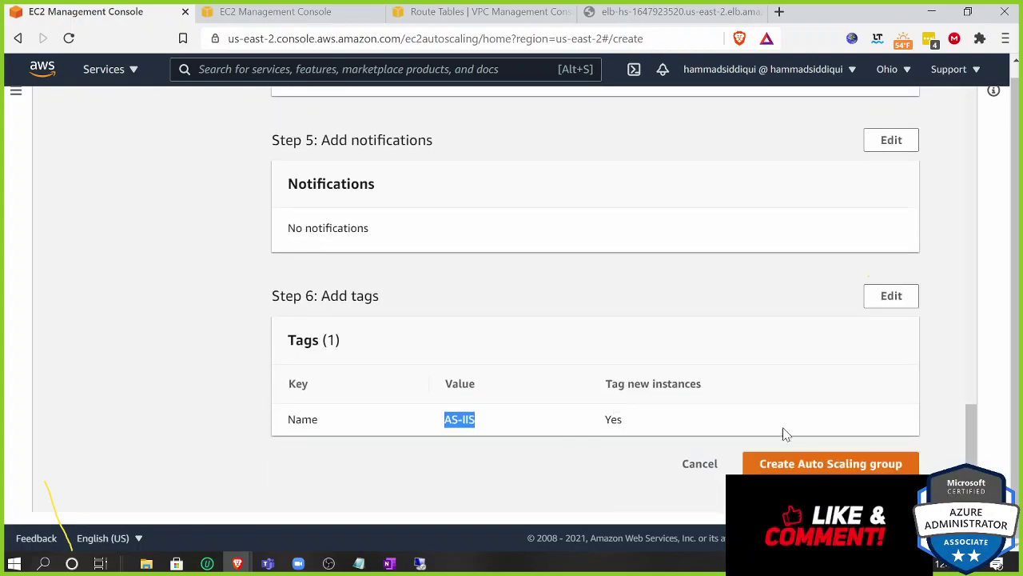
pyautogui.scroll(6, 806, 425)
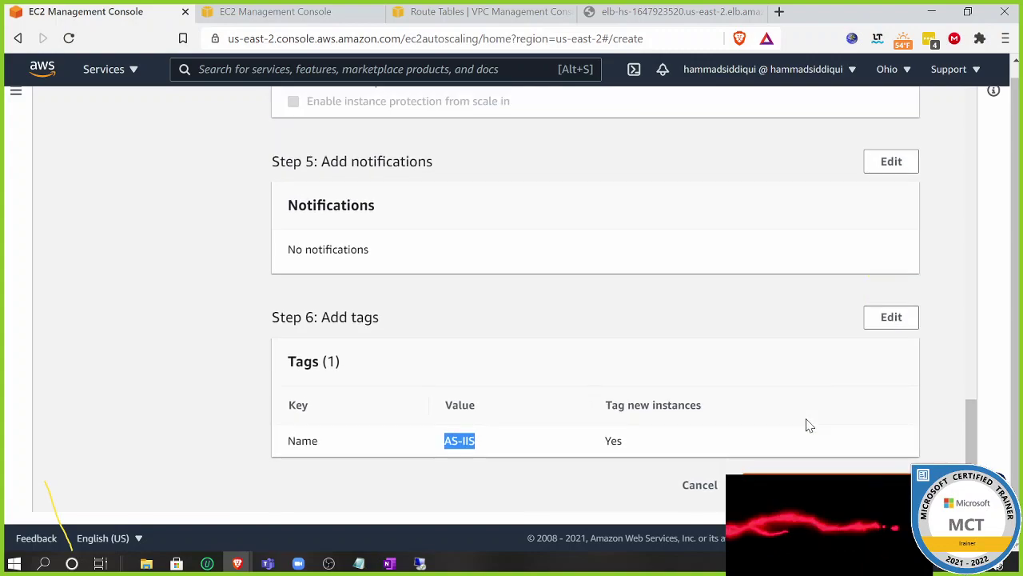
pyautogui.scroll(1, 807, 424)
pyautogui.doubleClick(497, 409)
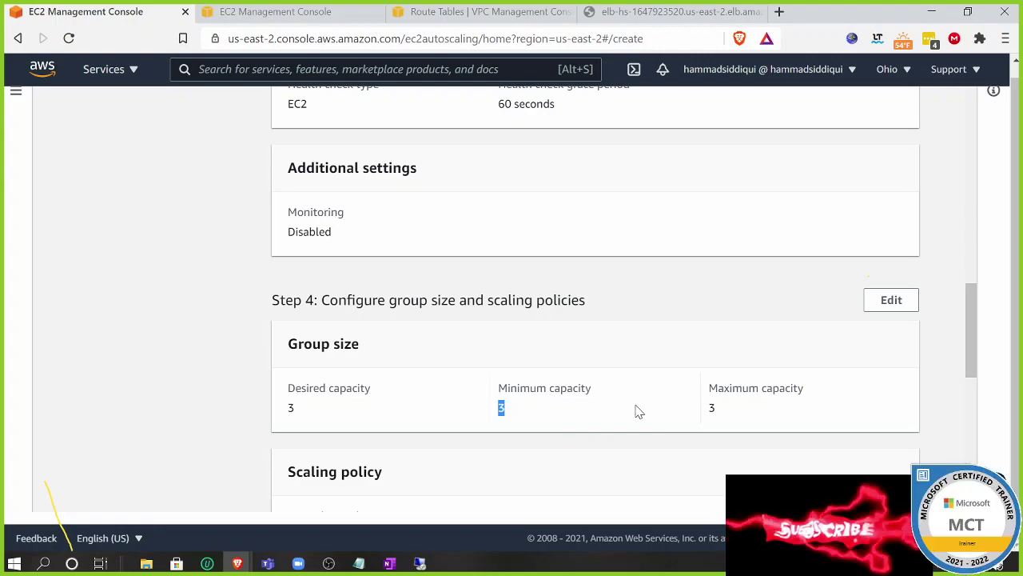
pyautogui.scroll(-4, 638, 410)
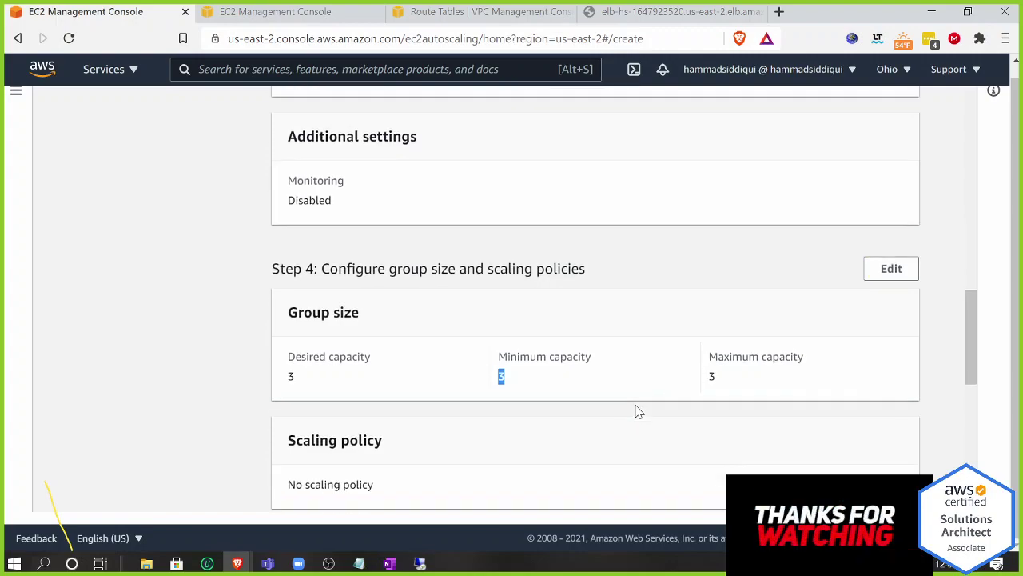
pyautogui.scroll(-3, 639, 411)
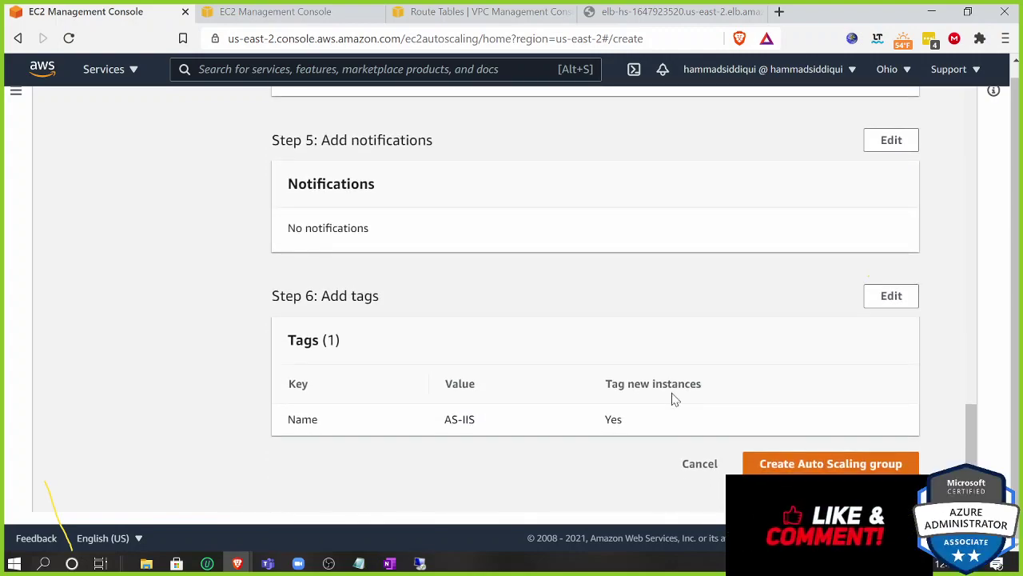
pyautogui.click(846, 470)
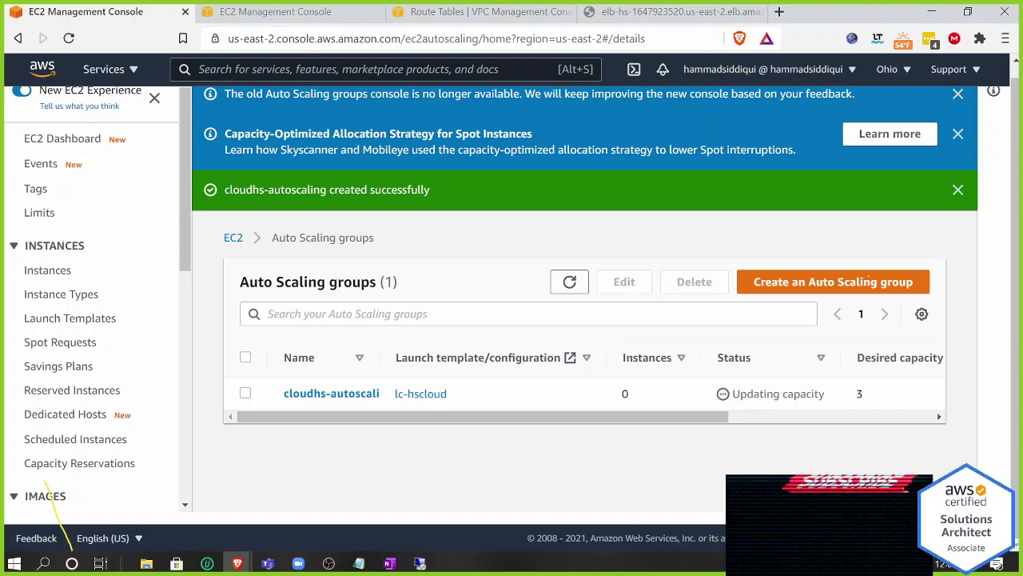
# In the other console tab, clear the Security group ID filter to list all six security groups
pyautogui.click(284, 13)
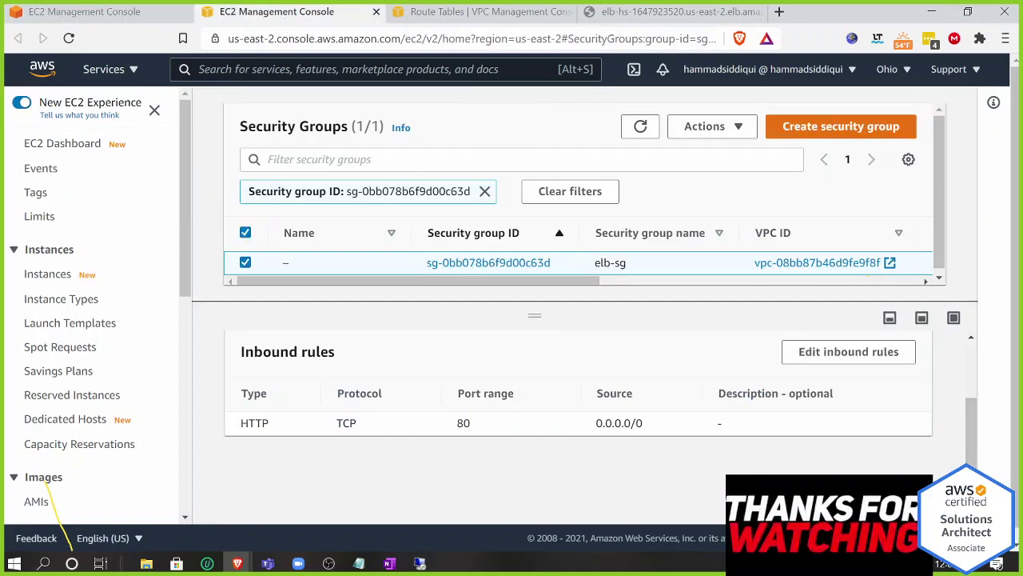
pyautogui.click(485, 192)
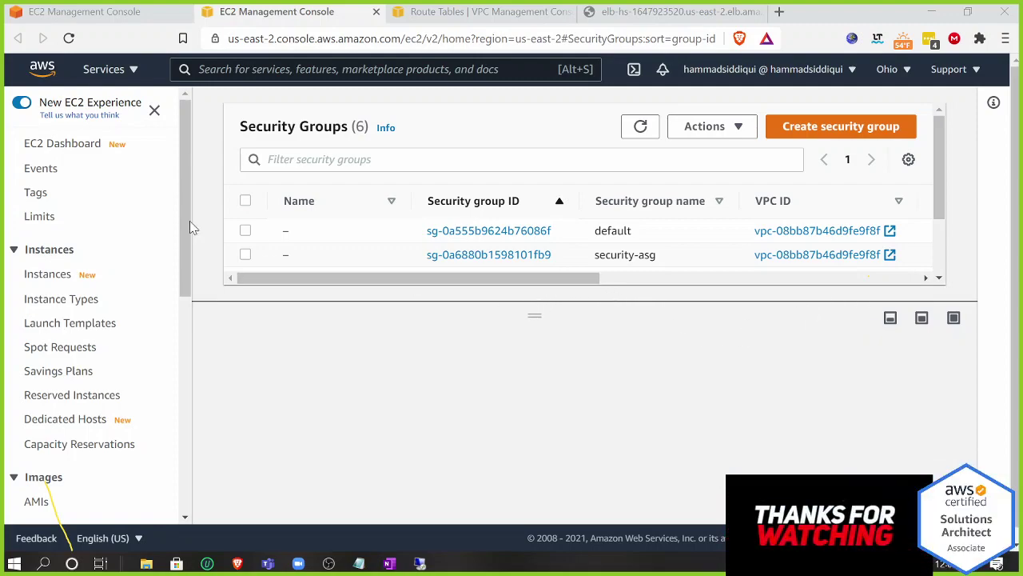
# List all instances regardless of state and refresh, then open the Load Balancers page
pyautogui.click(71, 147)
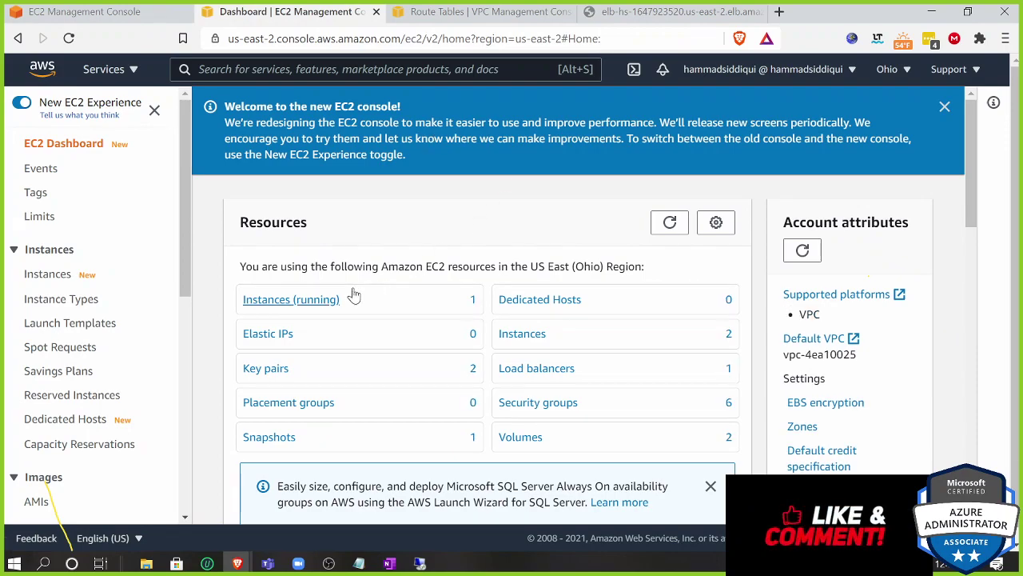
pyautogui.click(303, 310)
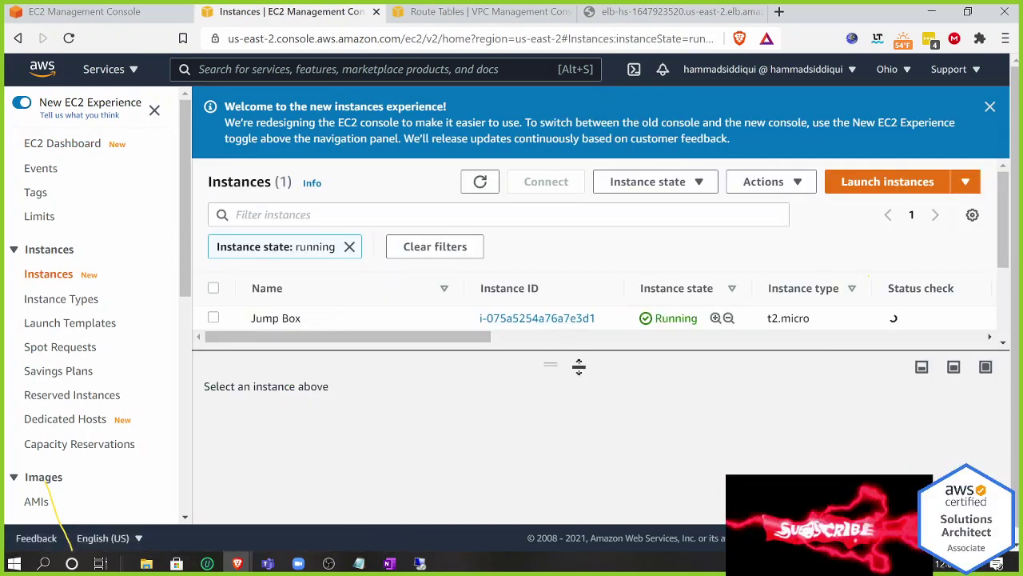
pyautogui.moveTo(569, 443); pyautogui.dragTo(552, 389)
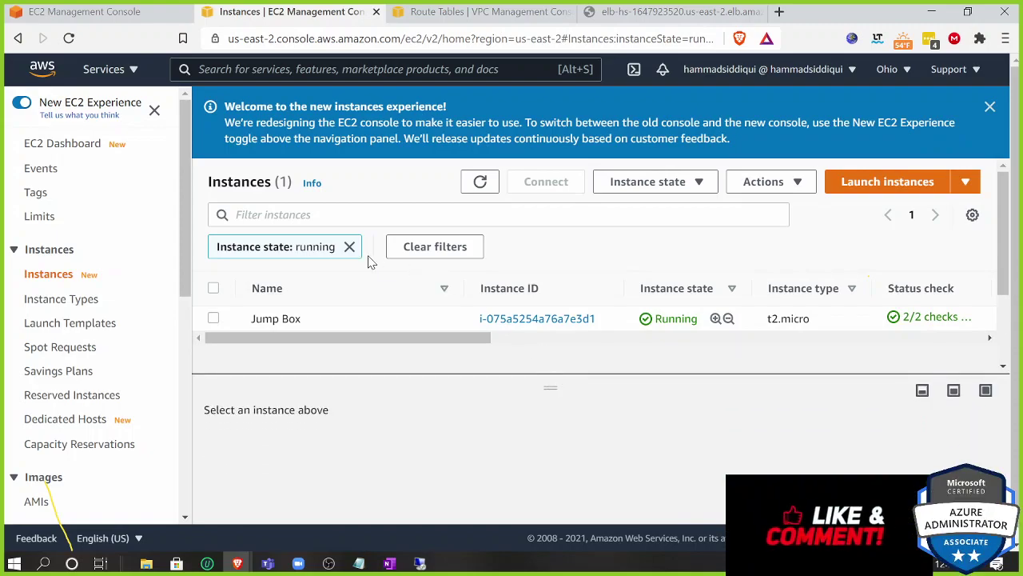
pyautogui.click(349, 247)
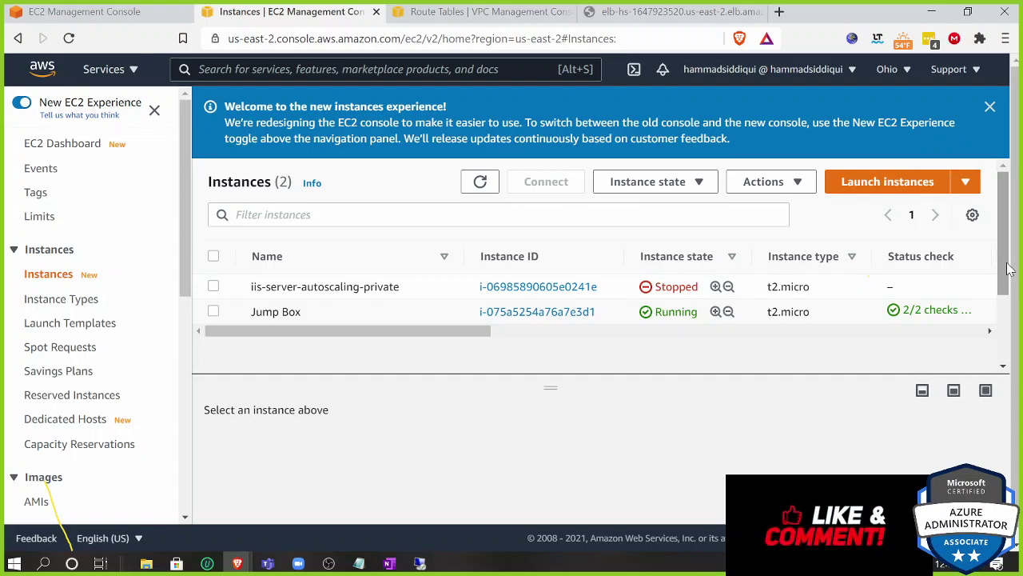
pyautogui.click(479, 183)
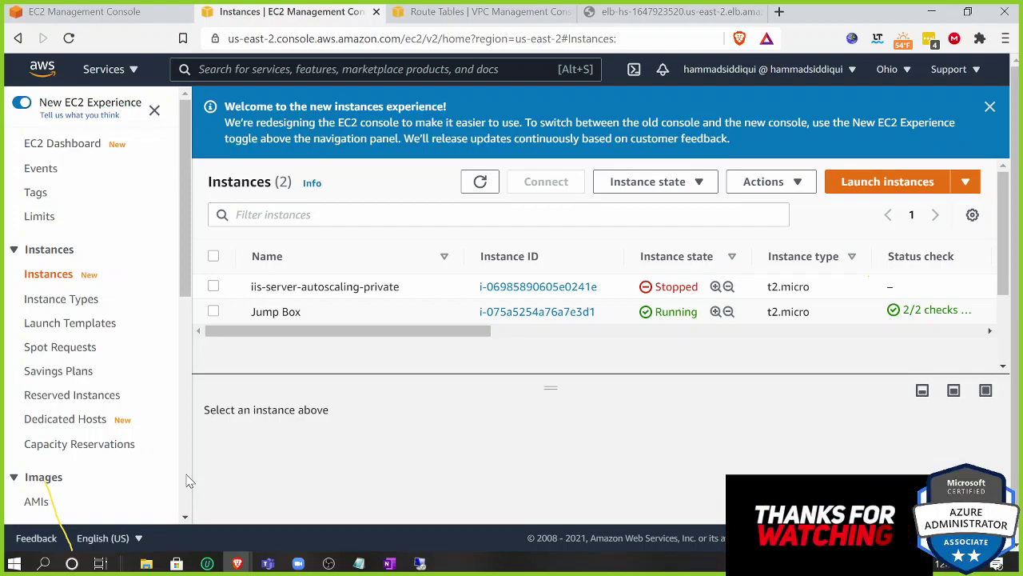
pyautogui.scroll(-6, 187, 480)
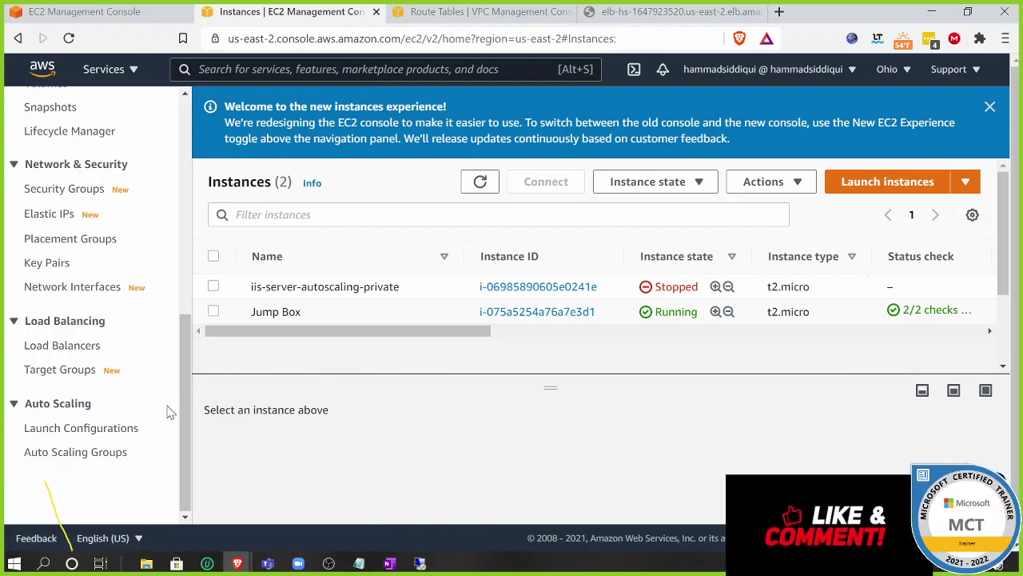
pyautogui.click(61, 346)
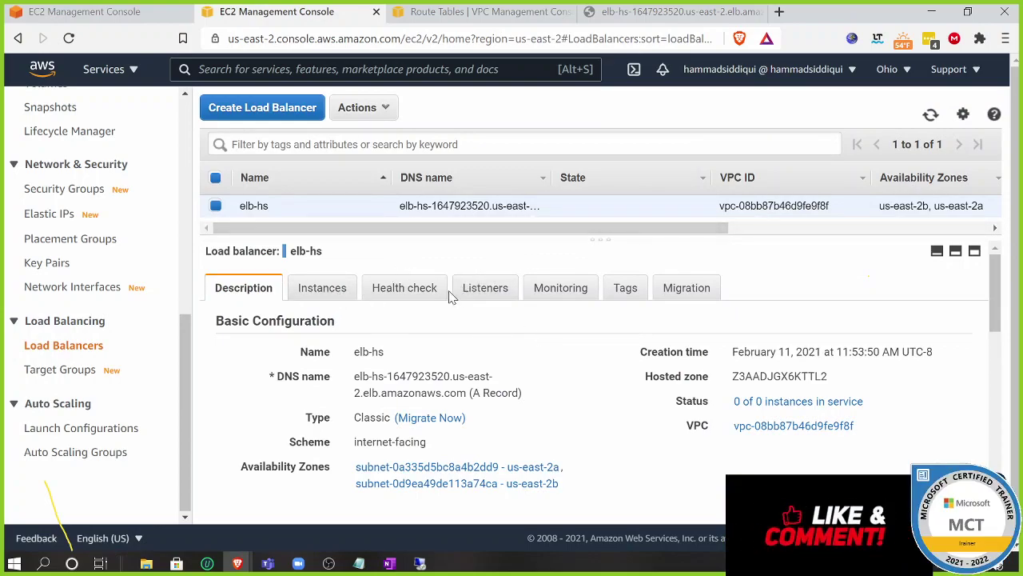
# Confirm elb-hs has no registered instances, note its 10.0.2.0/24 subnet, then open Target Groups
pyautogui.click(339, 291)
pyautogui.scroll(-2, 511, 380)
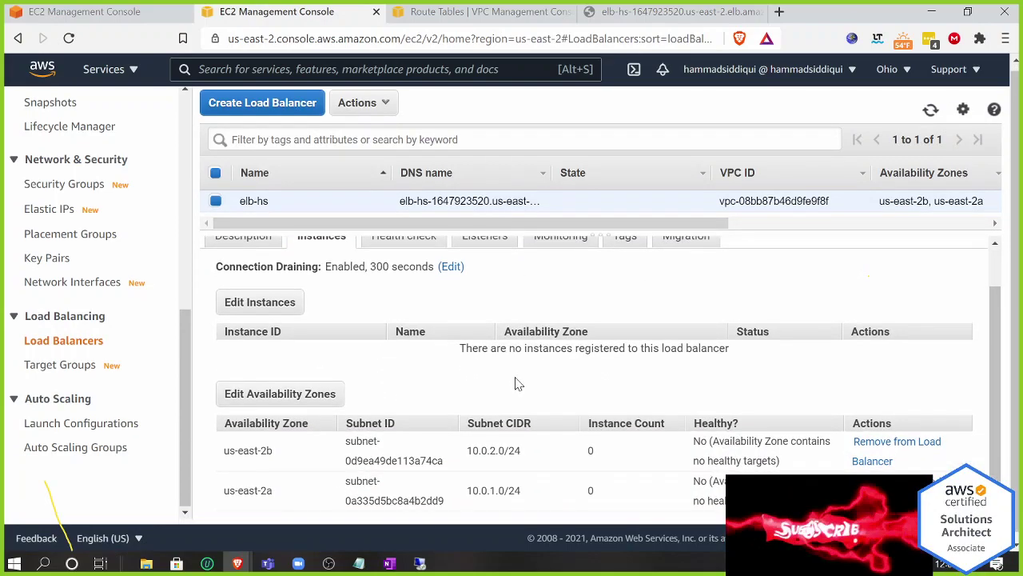
pyautogui.scroll(-1, 516, 384)
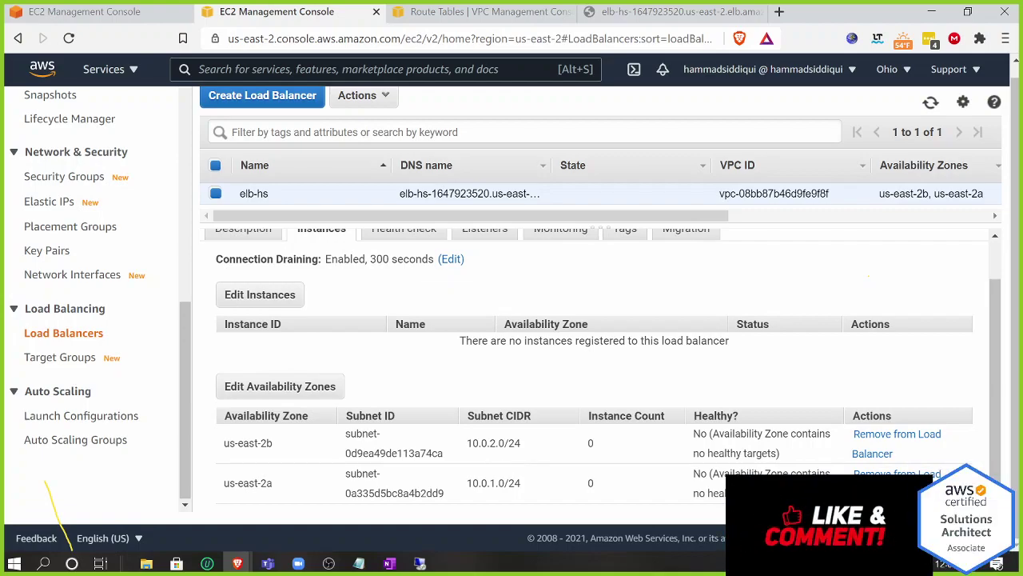
pyautogui.moveTo(467, 445); pyautogui.dragTo(530, 446)
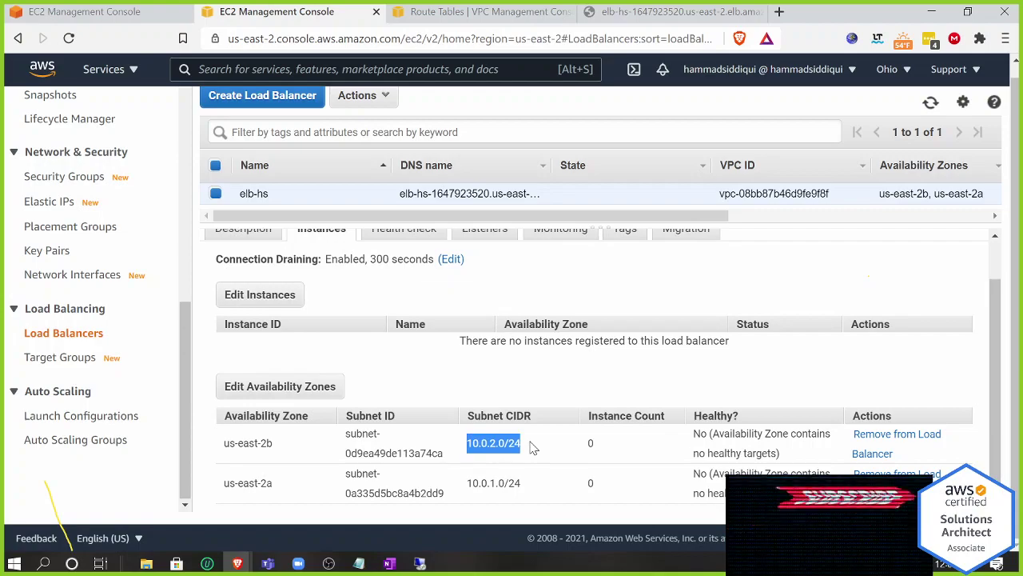
pyautogui.click(533, 447)
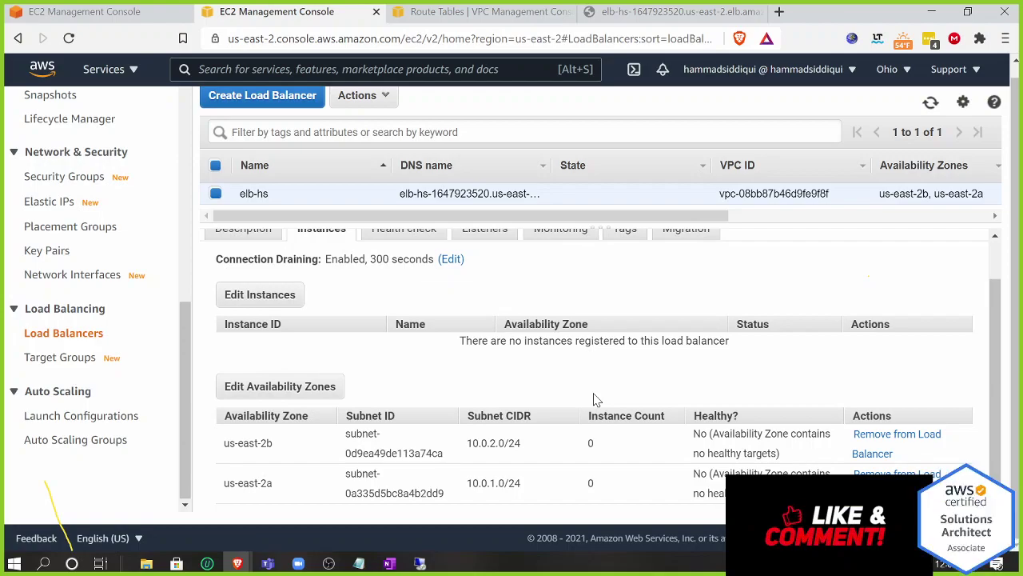
pyautogui.click(41, 357)
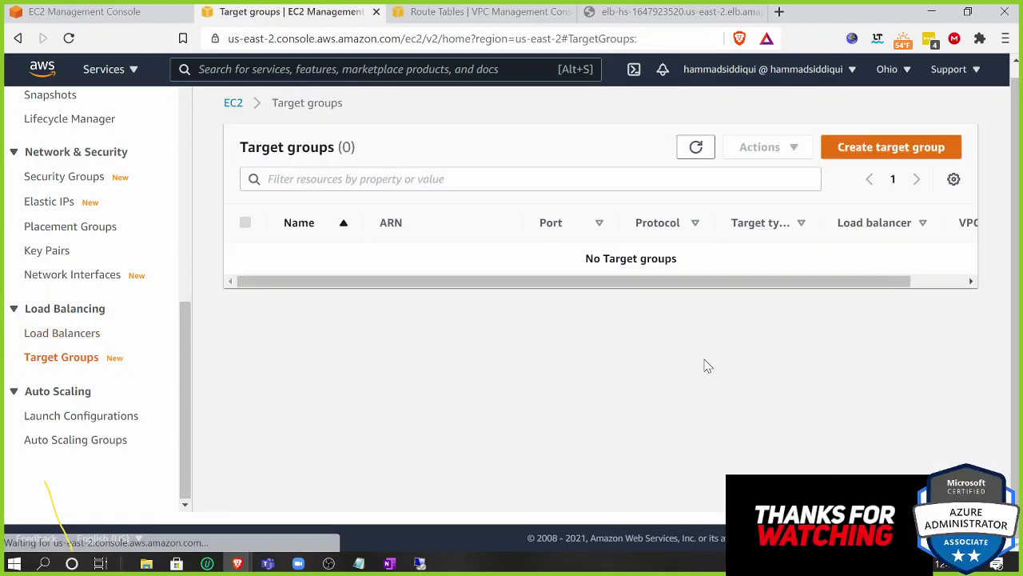
# Define a new HTTP port 80 target group named tg-hs in cloudhs-vpc
pyautogui.click(876, 153)
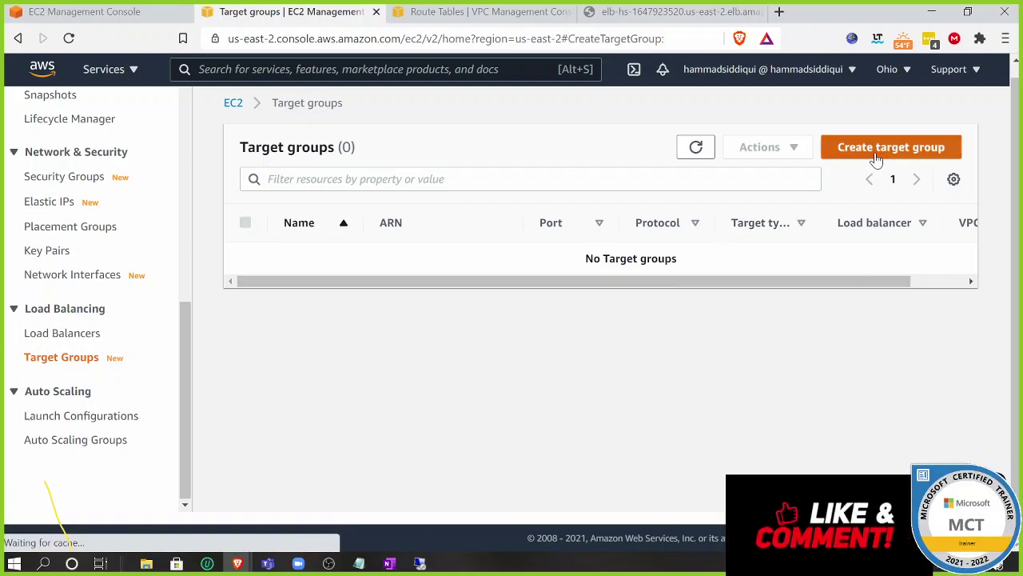
pyautogui.scroll(-4, 328, 354)
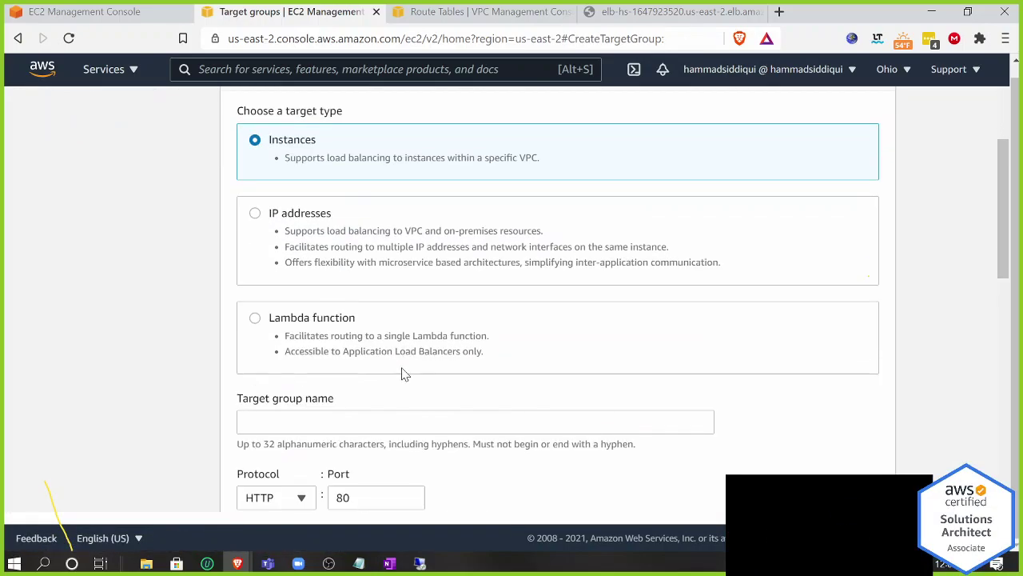
pyautogui.scroll(2, 334, 380)
pyautogui.click(336, 421)
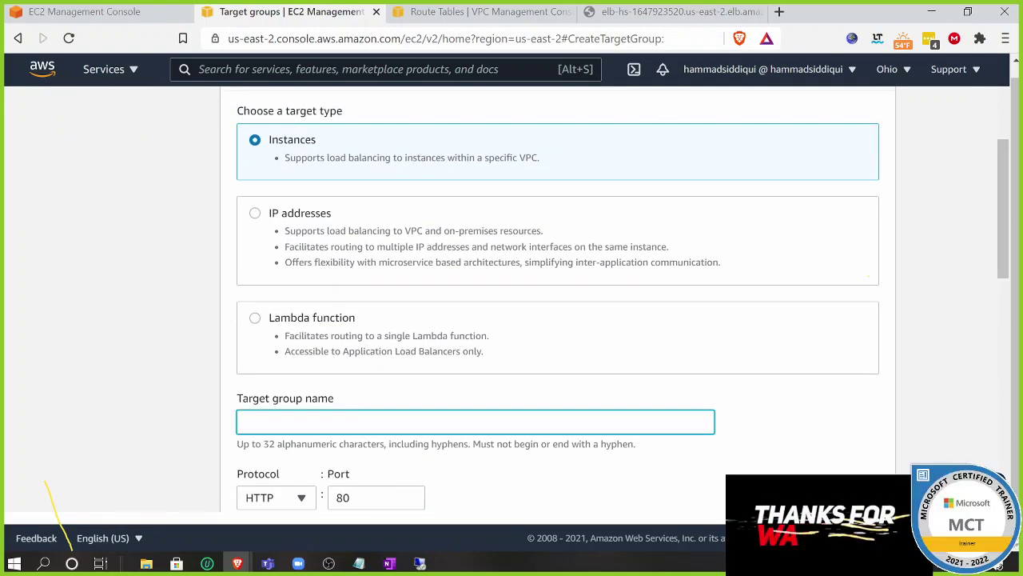
pyautogui.write('tg')
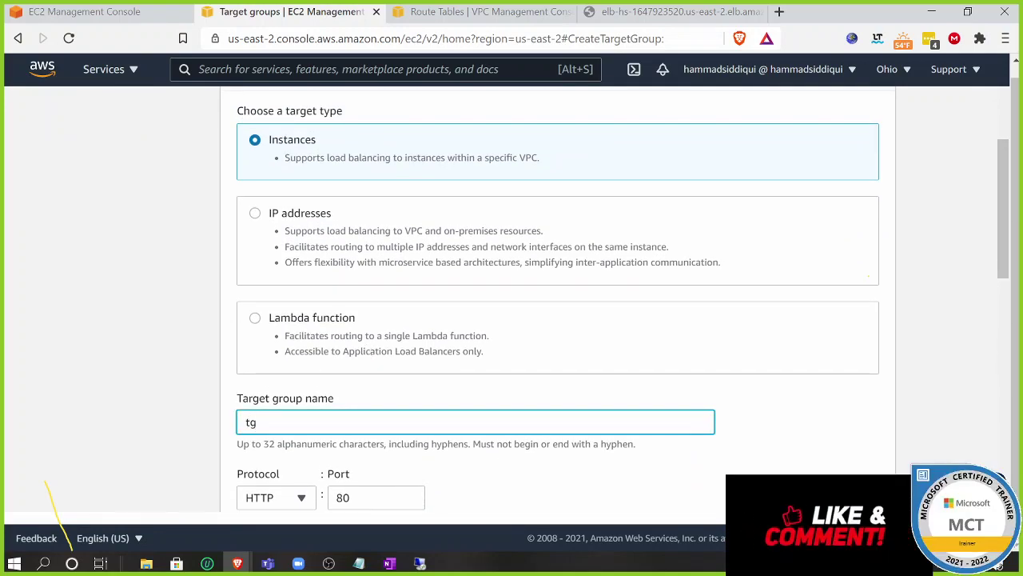
pyautogui.write('-')
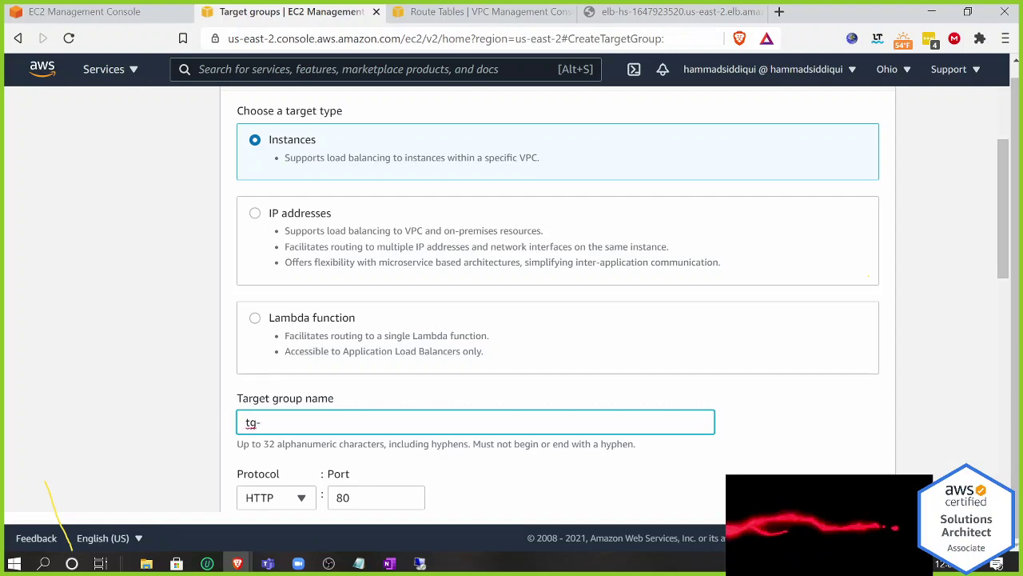
pyautogui.write('hs')
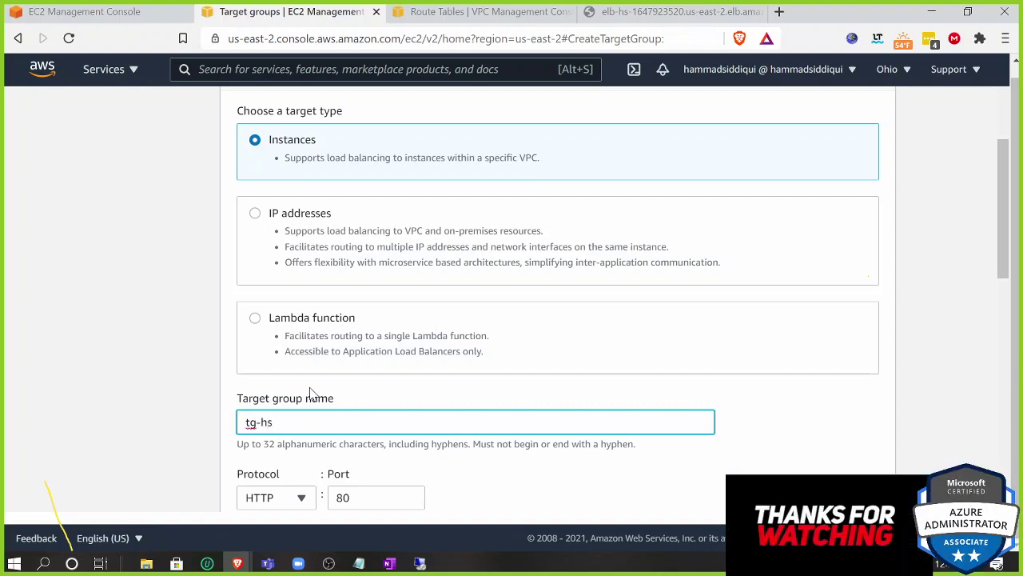
pyautogui.scroll(-3, 389, 402)
pyautogui.click(404, 357)
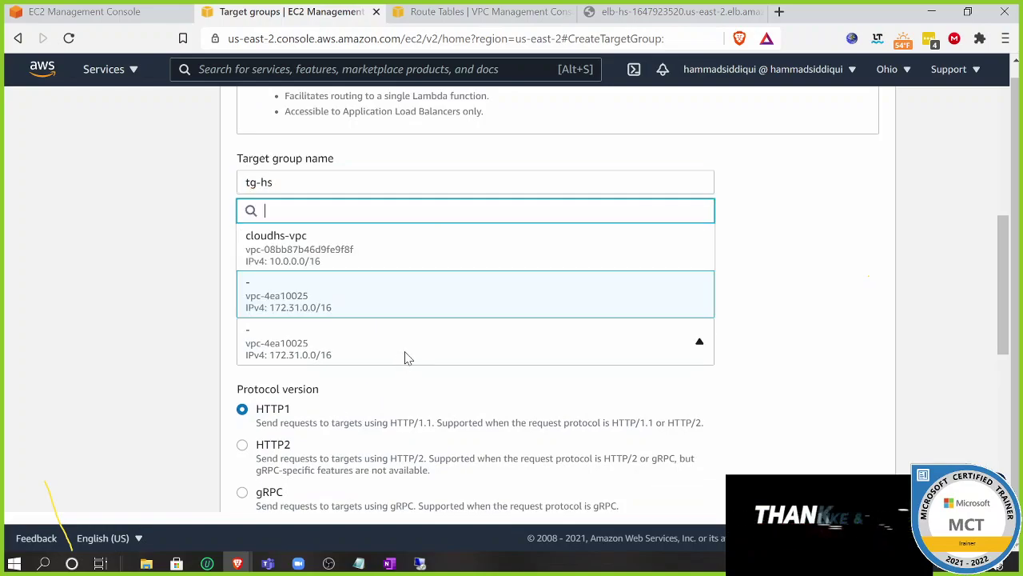
pyautogui.click(415, 249)
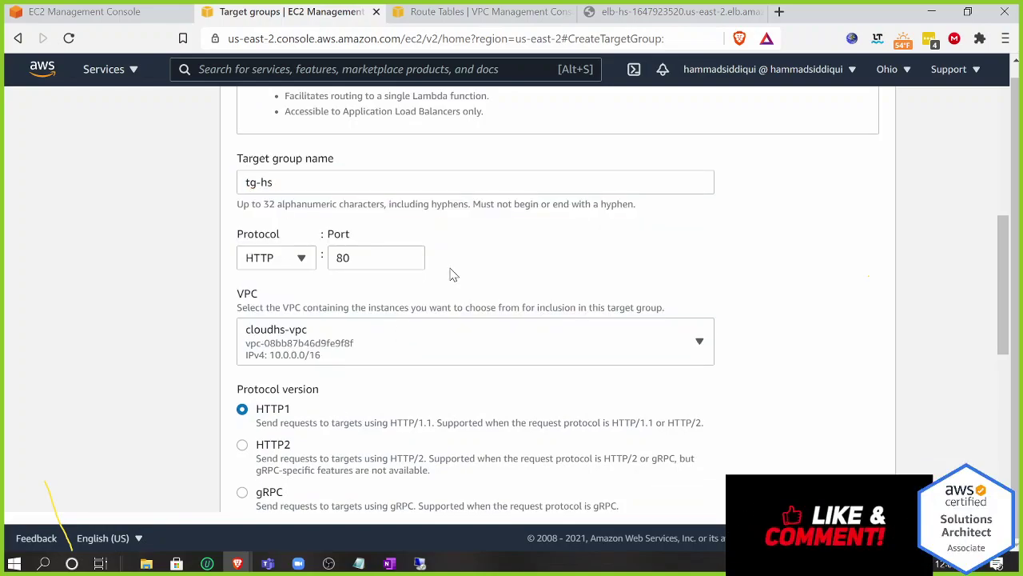
pyautogui.scroll(-2, 733, 389)
pyautogui.scroll(-4, 581, 357)
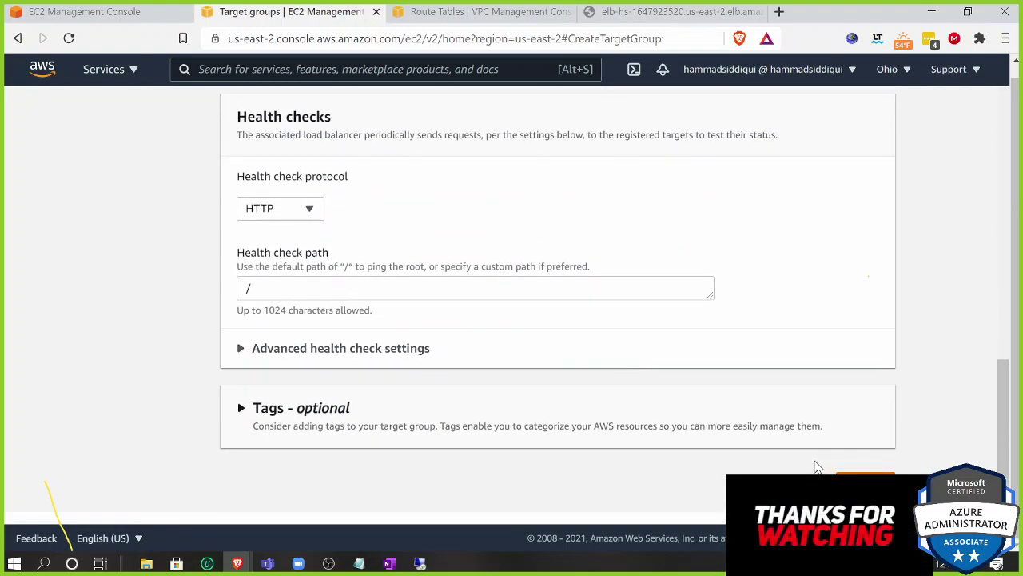
pyautogui.click(866, 479)
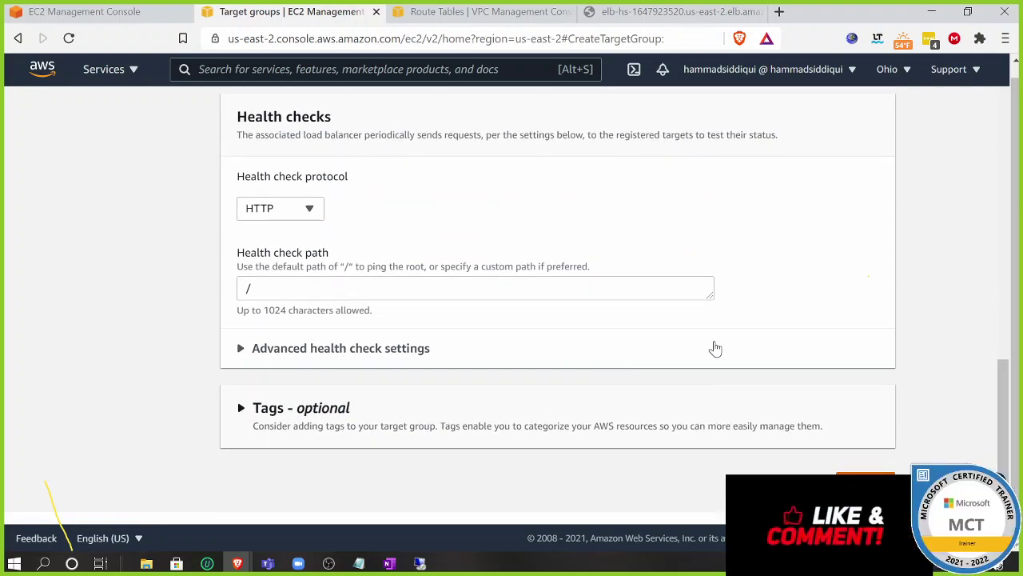
# Register the three AS-IIS instances and create tg-hs with pending targets only
pyautogui.scroll(-1, 717, 347)
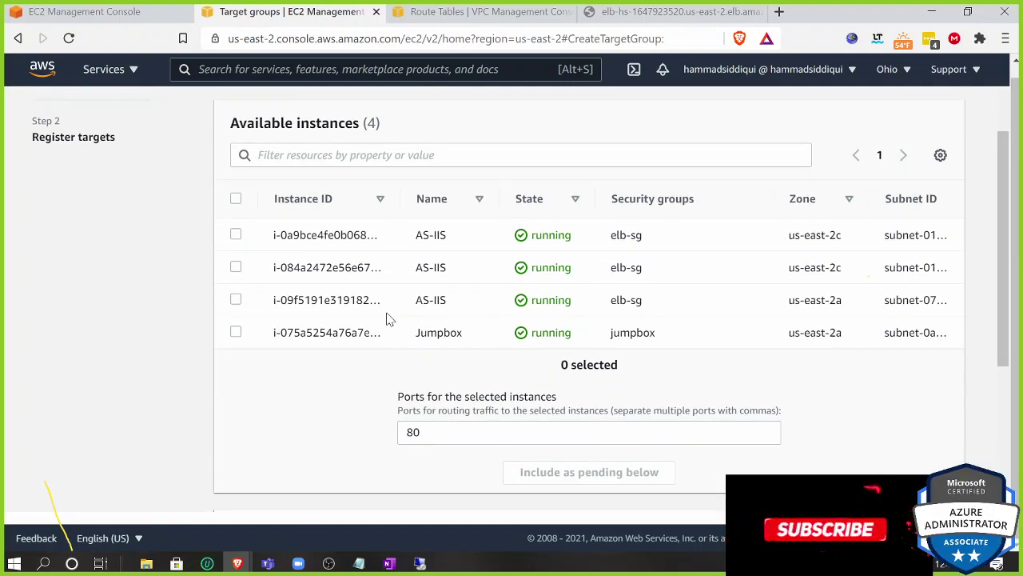
pyautogui.click(236, 234)
pyautogui.click(235, 267)
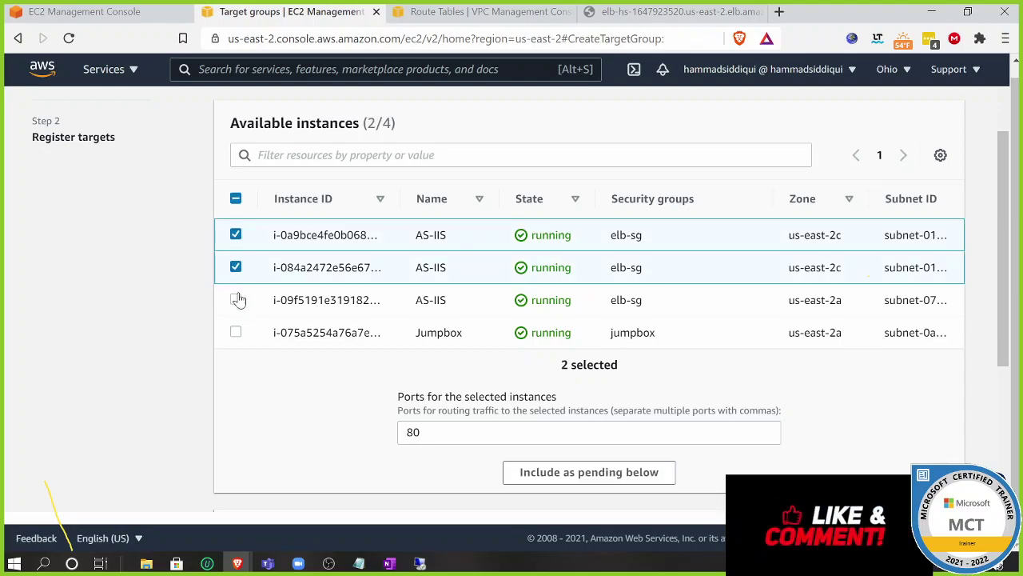
pyautogui.click(236, 300)
pyautogui.scroll(-3, 815, 427)
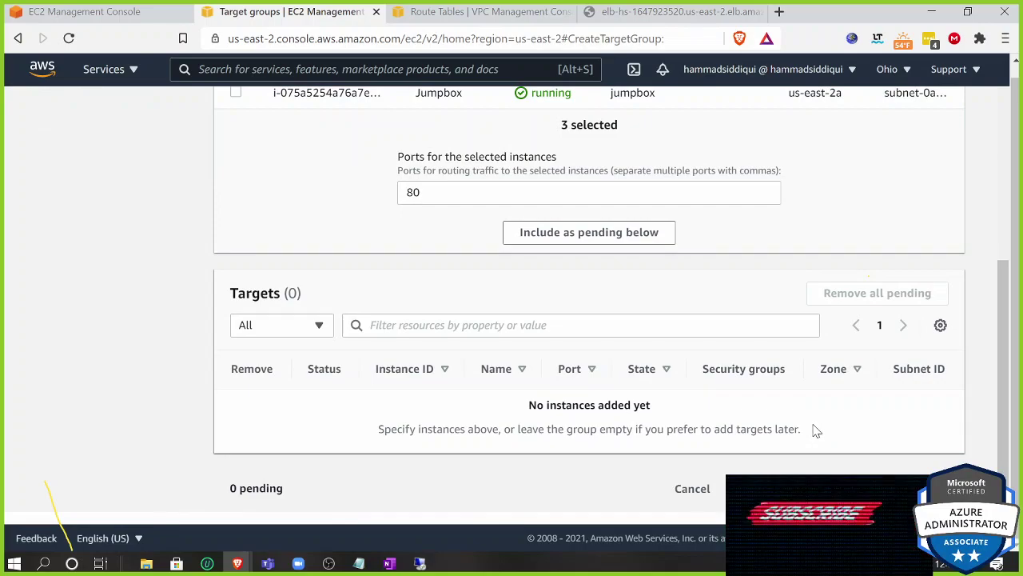
pyautogui.scroll(-1, 815, 431)
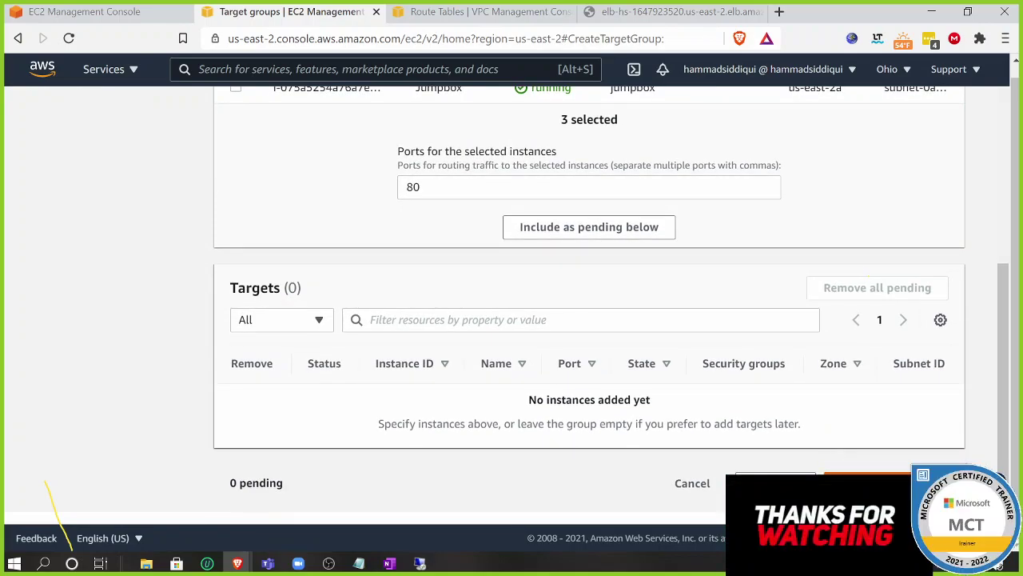
pyautogui.click(852, 470)
pyautogui.click(705, 366)
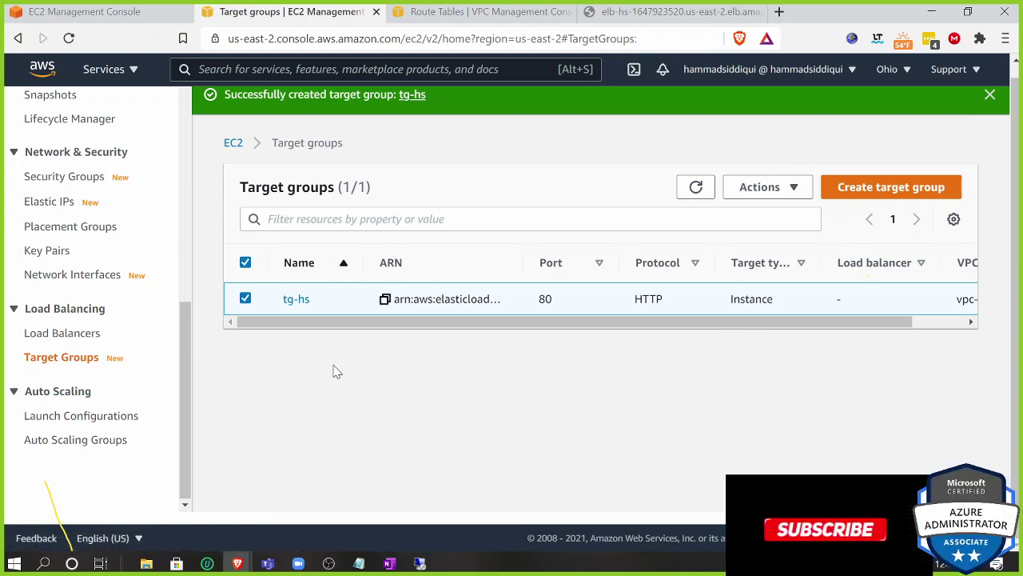
pyautogui.click(61, 333)
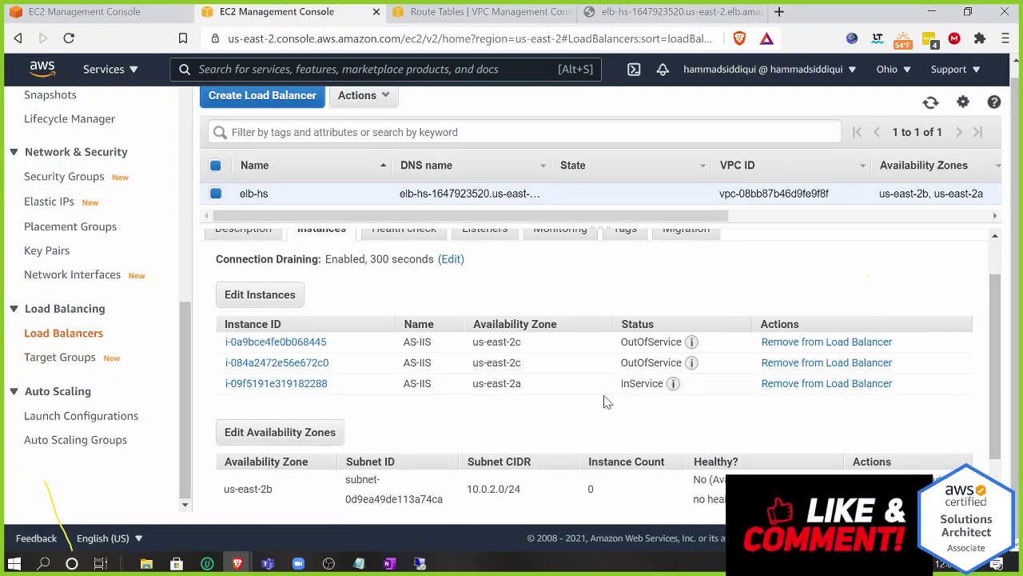
# Check elb-hs instances: one InService in us-east-2a, two OutOfService including one in 2c
pyautogui.scroll(-1, 491, 375)
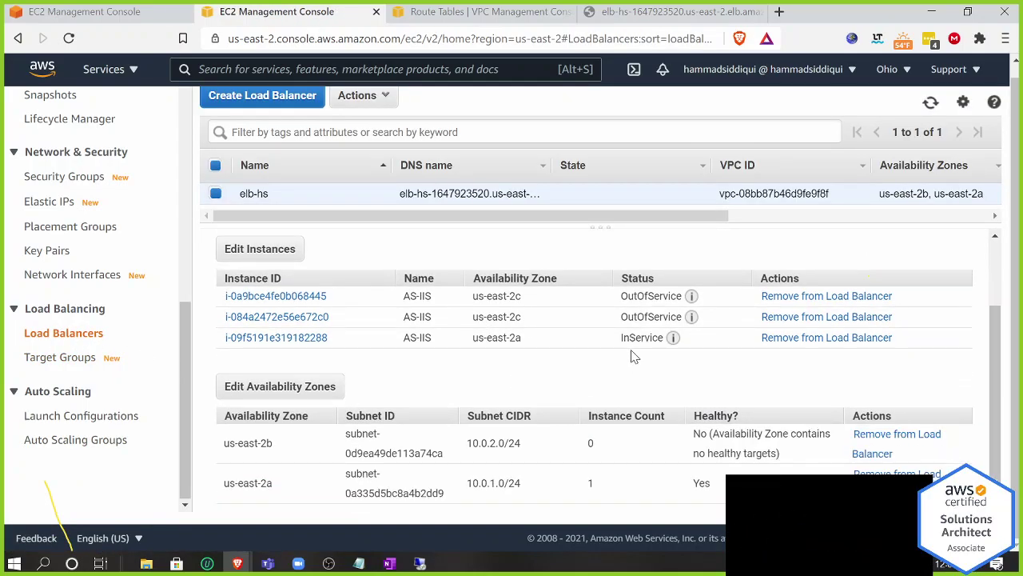
pyautogui.moveTo(621, 337); pyautogui.dragTo(662, 357)
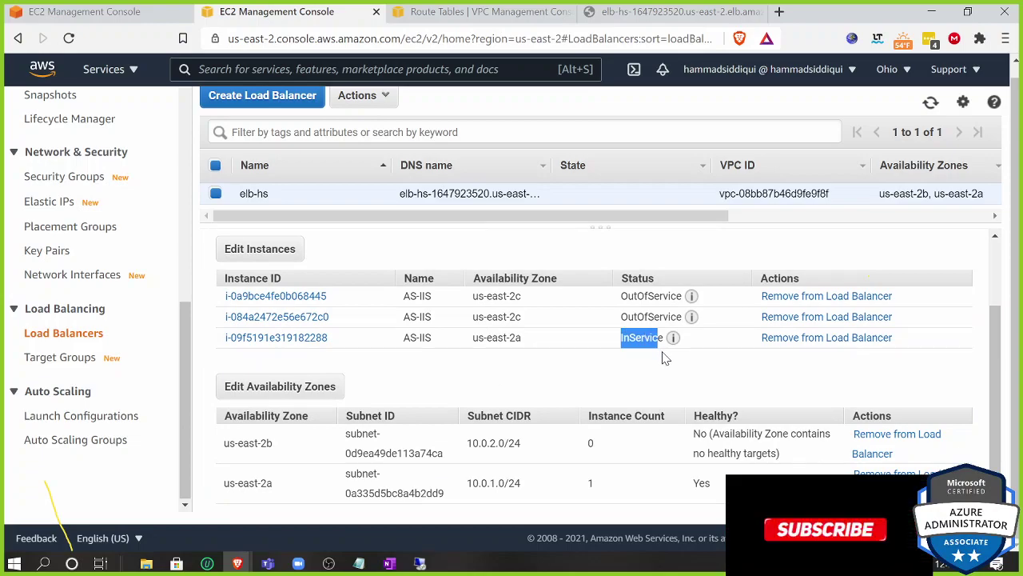
pyautogui.moveTo(569, 489); pyautogui.dragTo(608, 486)
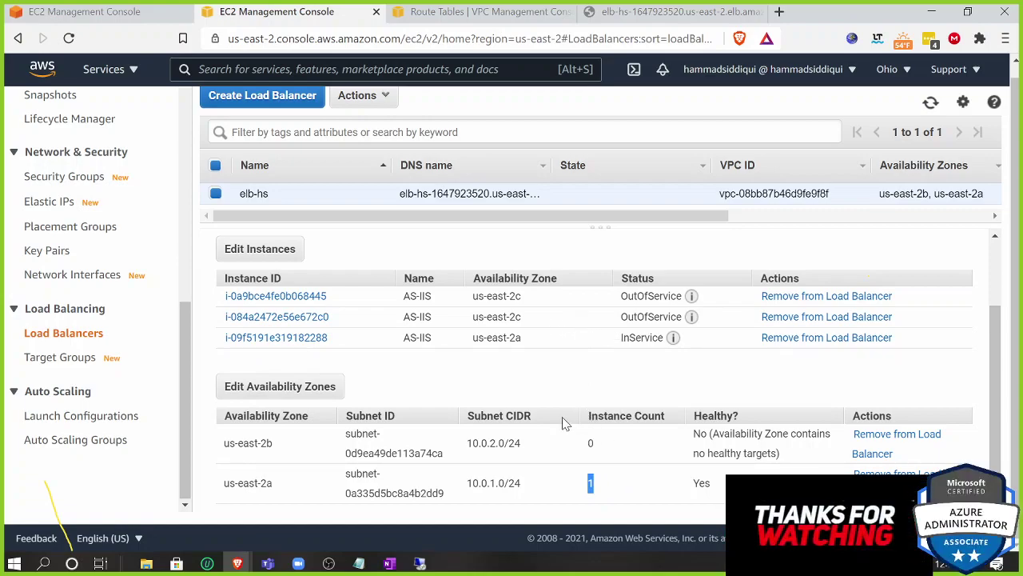
pyautogui.moveTo(522, 316); pyautogui.dragTo(521, 296)
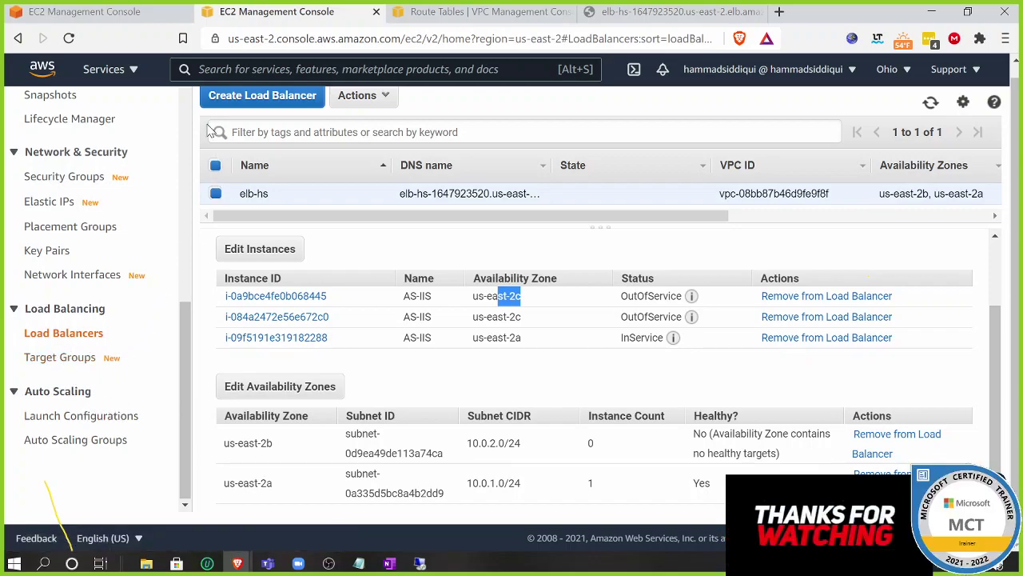
pyautogui.scroll(2, 189, 108)
pyautogui.scroll(3, 189, 108)
pyautogui.click(64, 131)
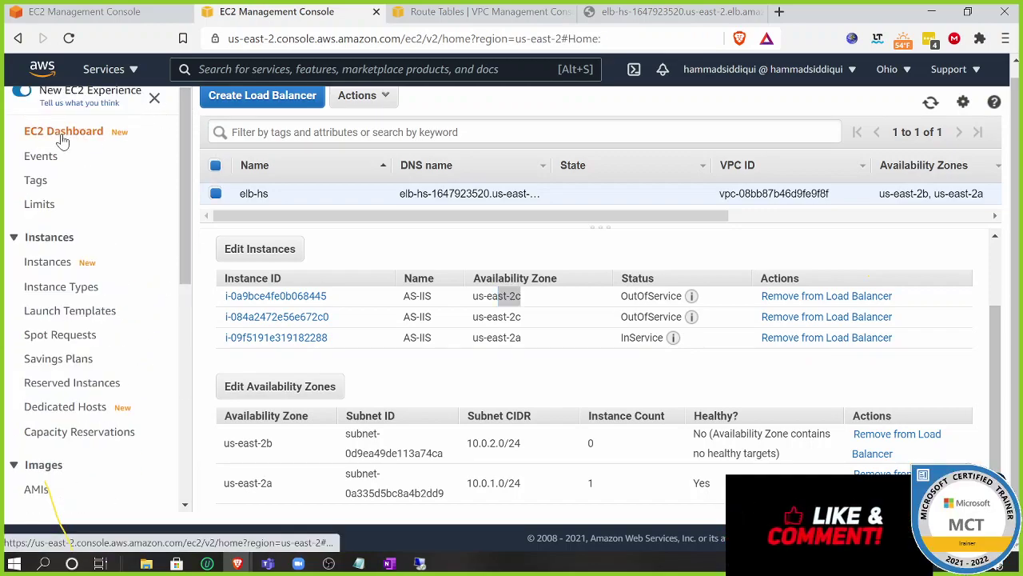
# Refresh the running instances list to confirm every instance passes 2/2 status checks
pyautogui.click(275, 288)
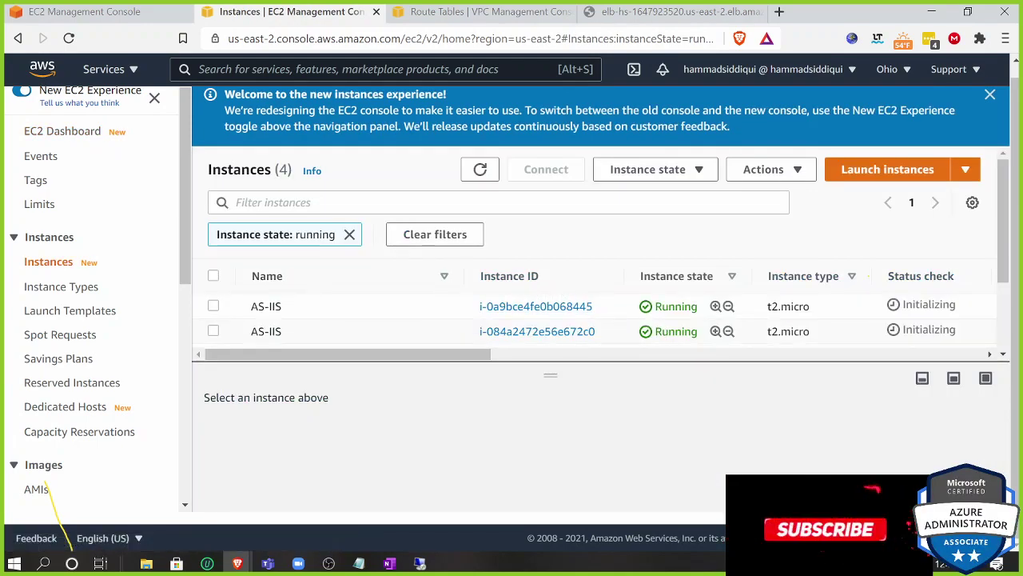
pyautogui.moveTo(555, 380); pyautogui.dragTo(552, 405)
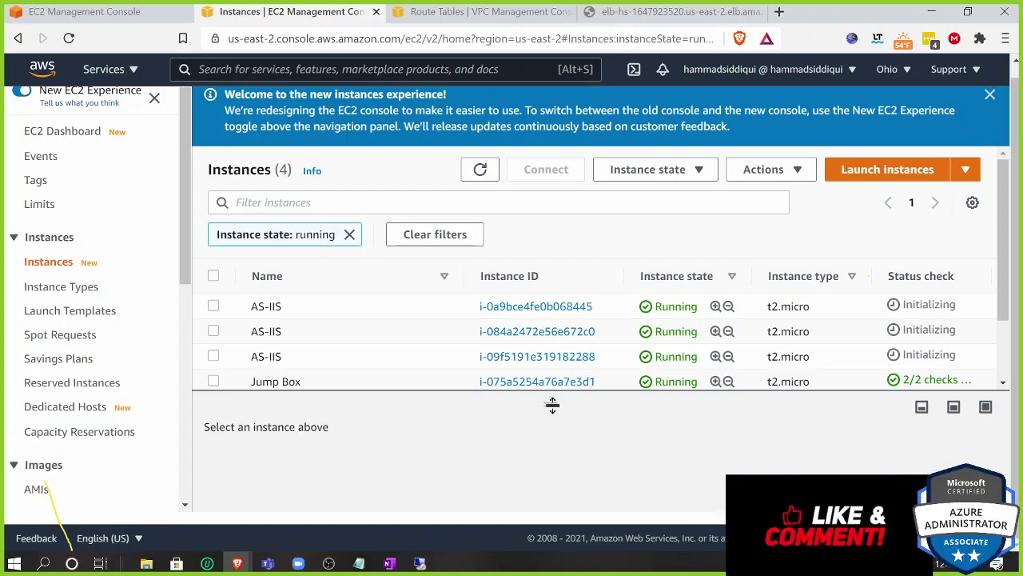
pyautogui.moveTo(612, 415)
pyautogui.mouseDown()
pyautogui.moveTo(609, 427)
pyautogui.moveTo(607, 376)
pyautogui.moveTo(605, 428)
pyautogui.mouseUp()
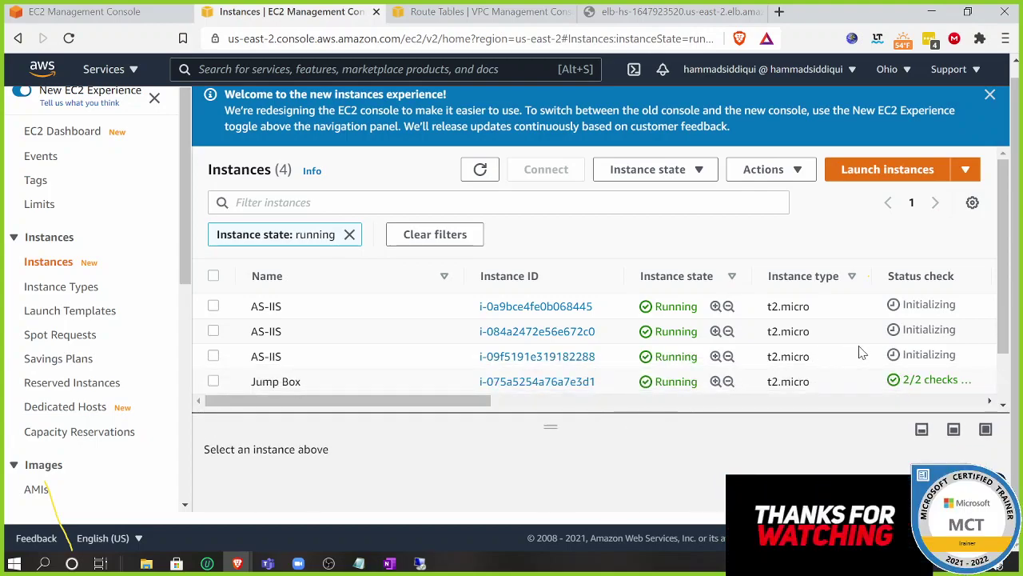
pyautogui.click(479, 169)
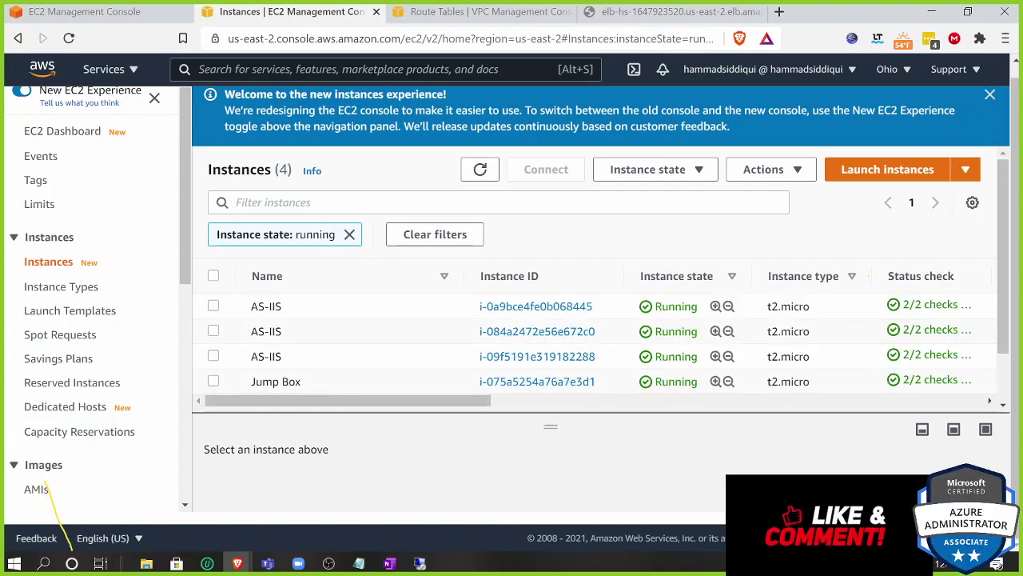
pyautogui.click(637, 13)
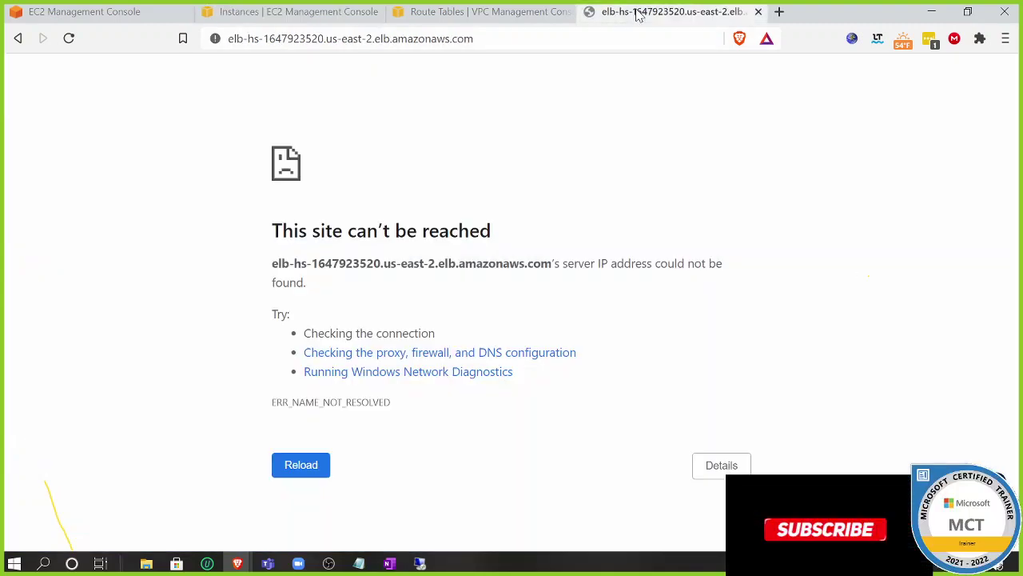
# Reload the elb-hs address until the IIS Windows Server welcome page appears
pyautogui.click(71, 42)
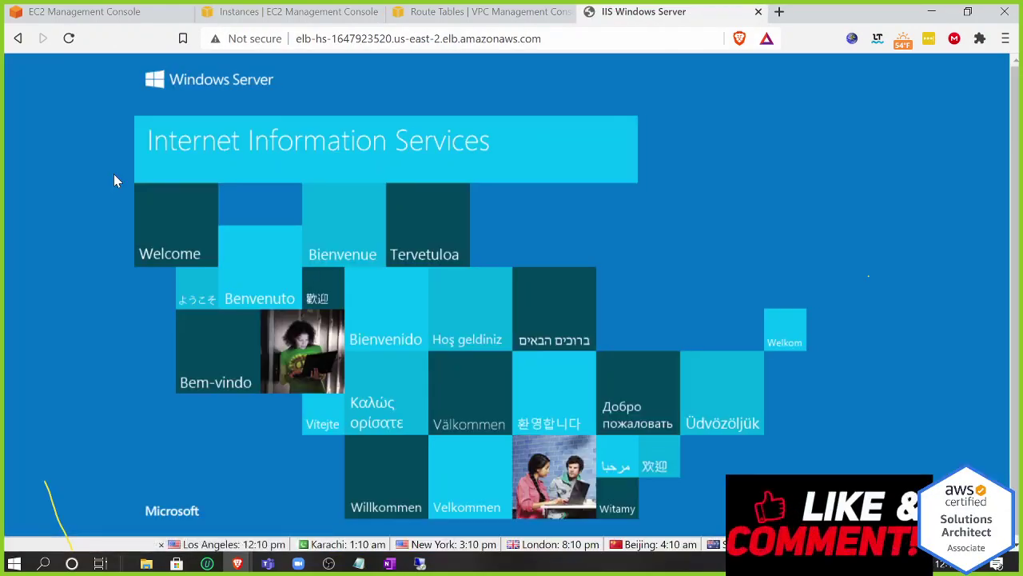
pyautogui.click(68, 42)
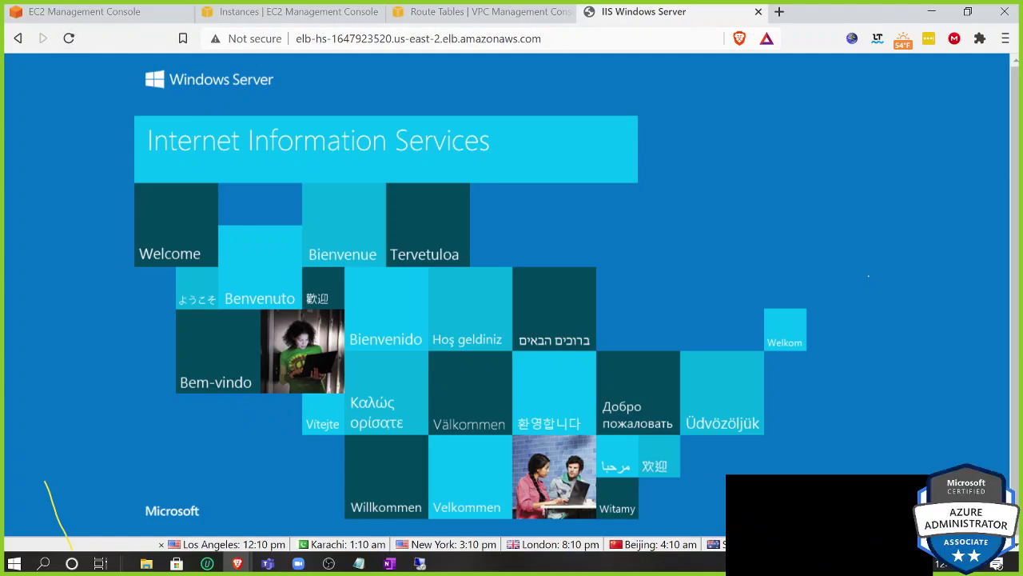
pyautogui.moveTo(542, 38); pyautogui.dragTo(300, 38)
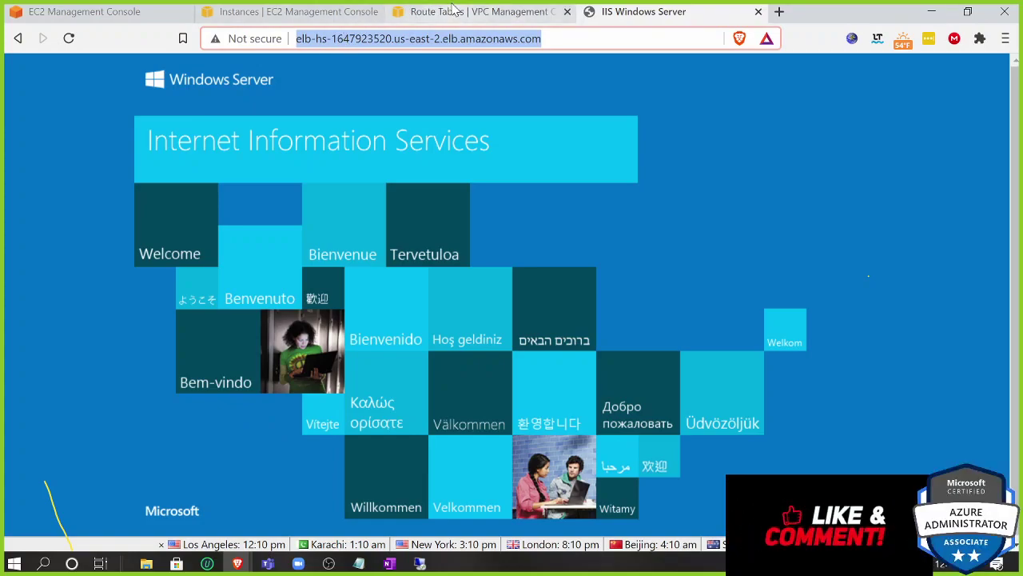
pyautogui.click(428, 13)
pyautogui.click(291, 12)
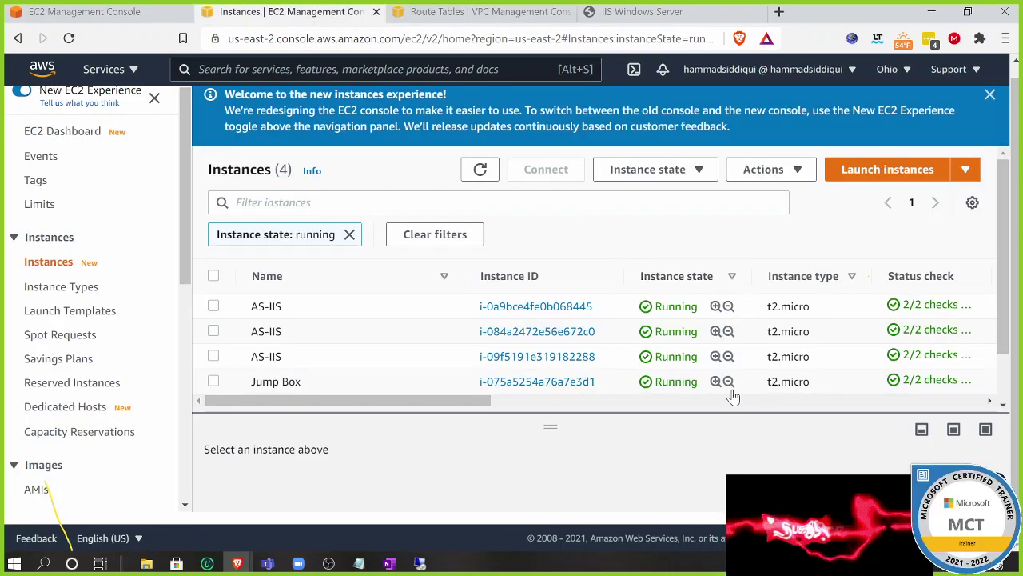
# Terminate the third AS-IIS instance, i-09f5191e319182288
pyautogui.click(213, 357)
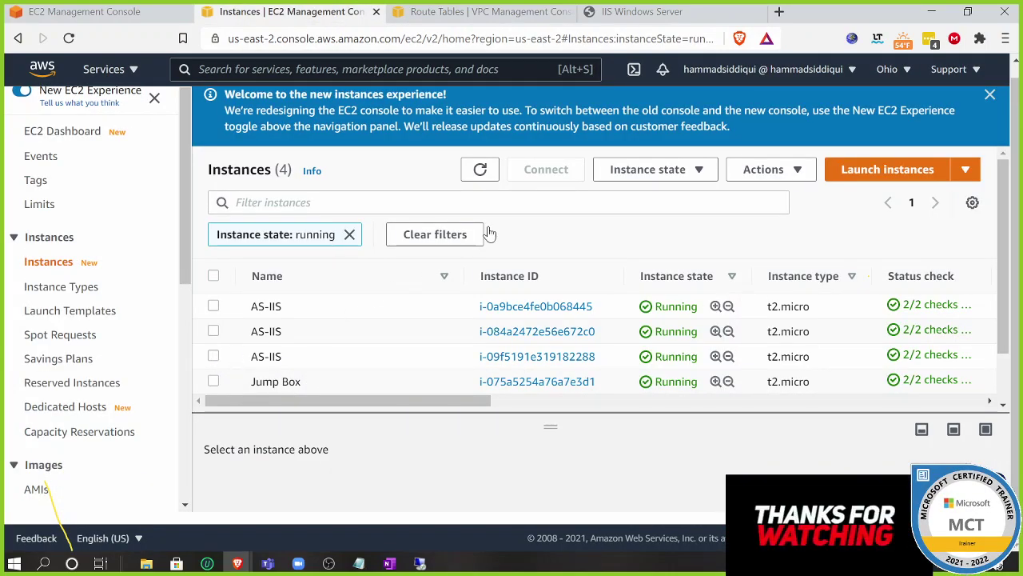
pyautogui.click(672, 178)
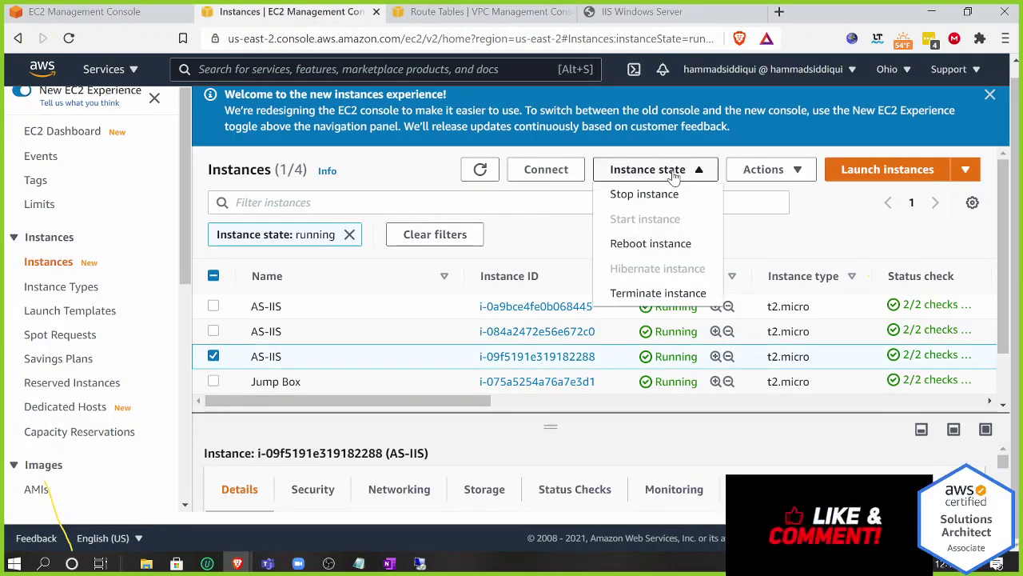
pyautogui.click(654, 294)
pyautogui.click(754, 429)
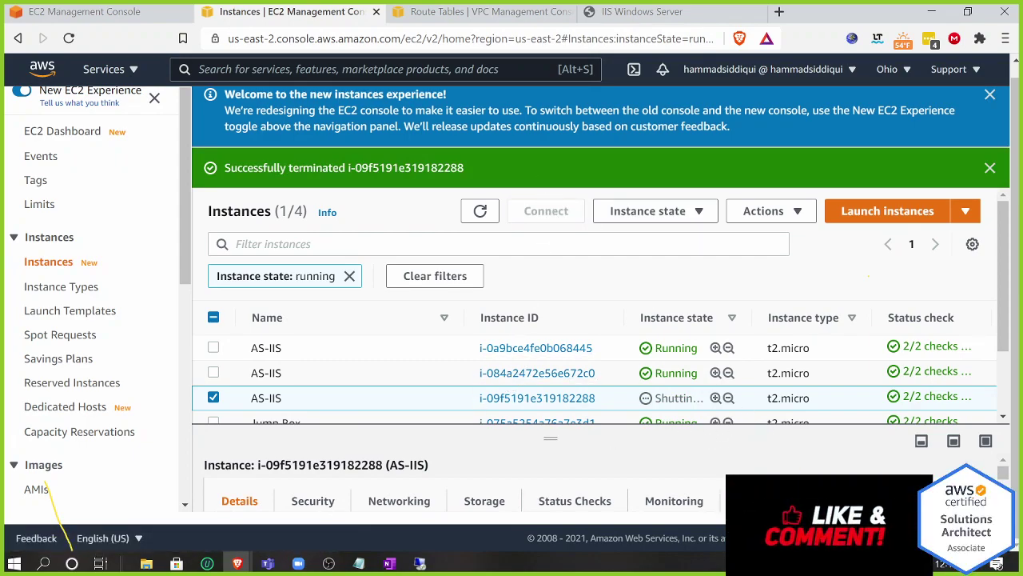
pyautogui.click(548, 18)
pyautogui.click(654, 18)
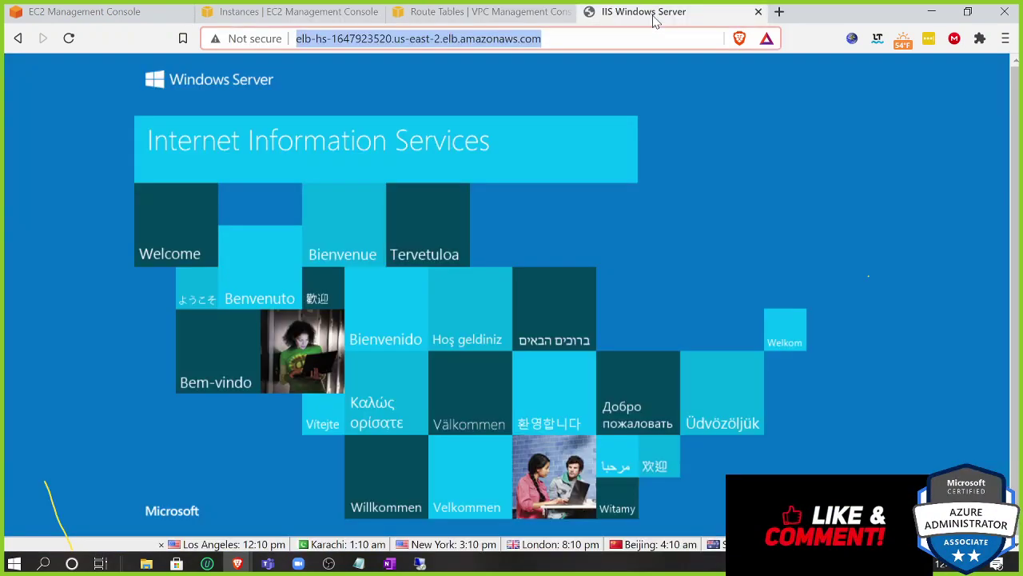
# Open the console home in a new tab and search 'rout' to reach Route 53
pyautogui.click(450, 14)
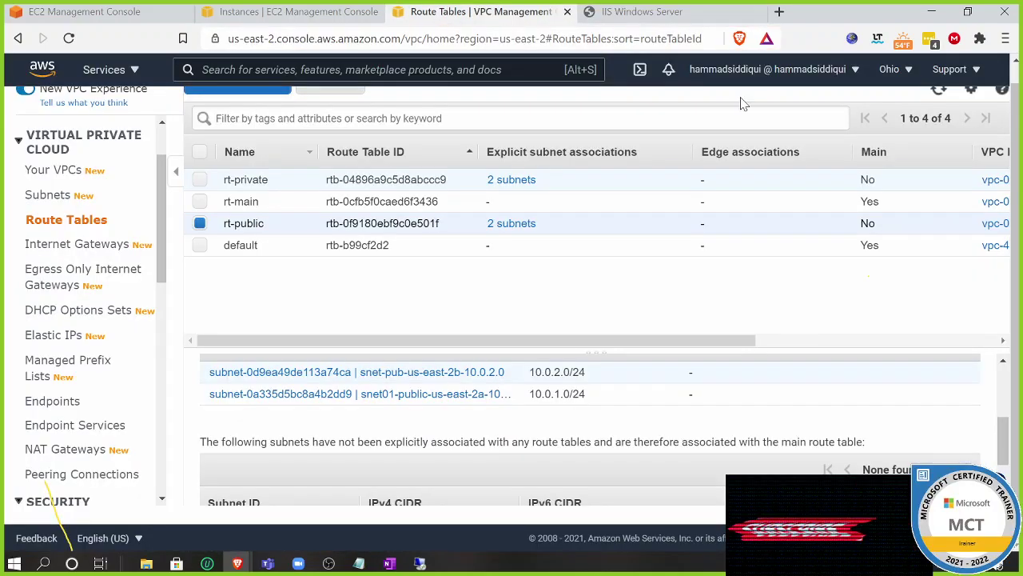
pyautogui.scroll(2, 80, 136)
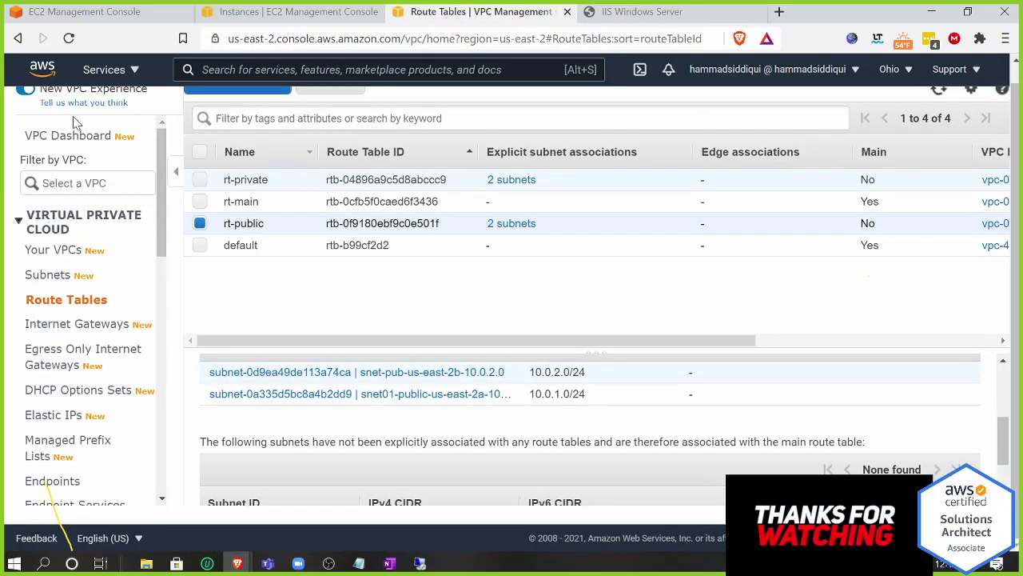
pyautogui.scroll(1, 88, 132)
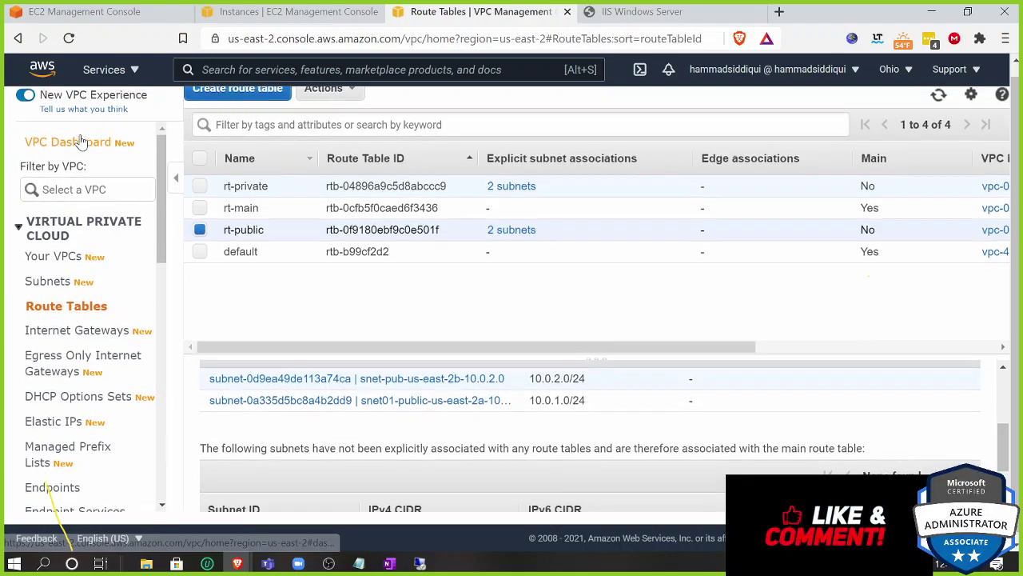
pyautogui.rightClick(39, 70)
pyautogui.click(72, 76)
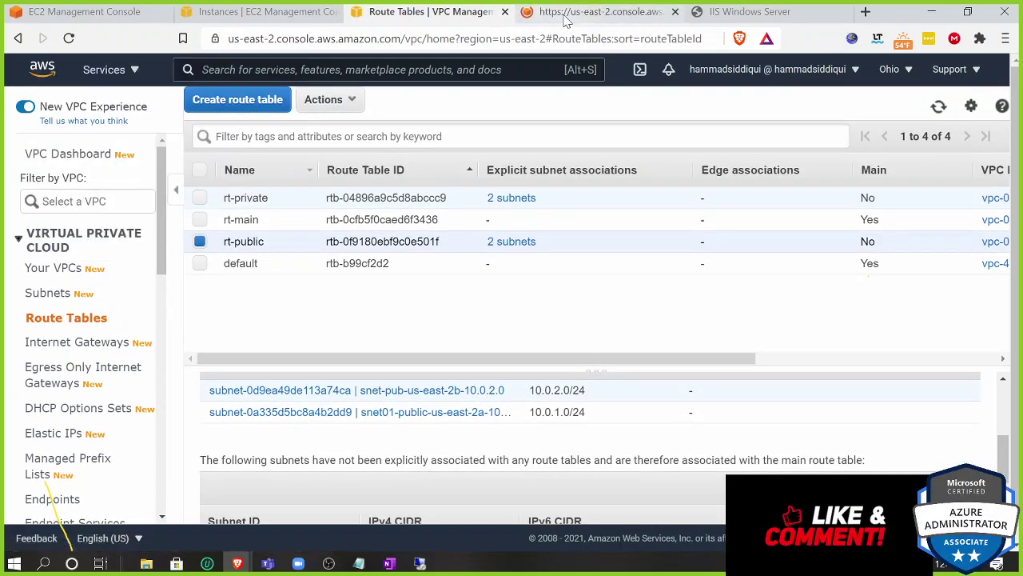
pyautogui.click(567, 17)
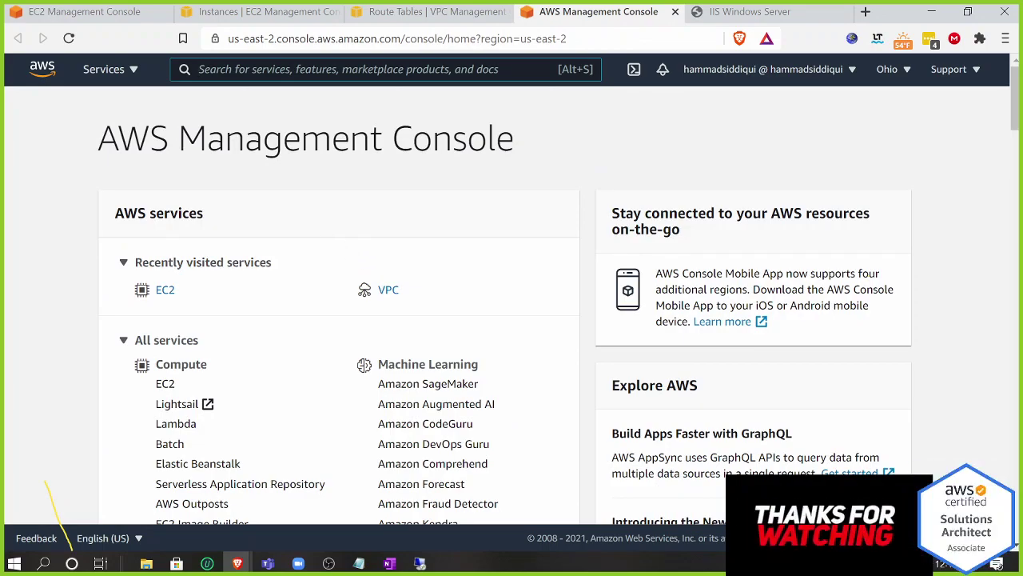
pyautogui.hotkey('alt', 's')
pyautogui.write('rout')
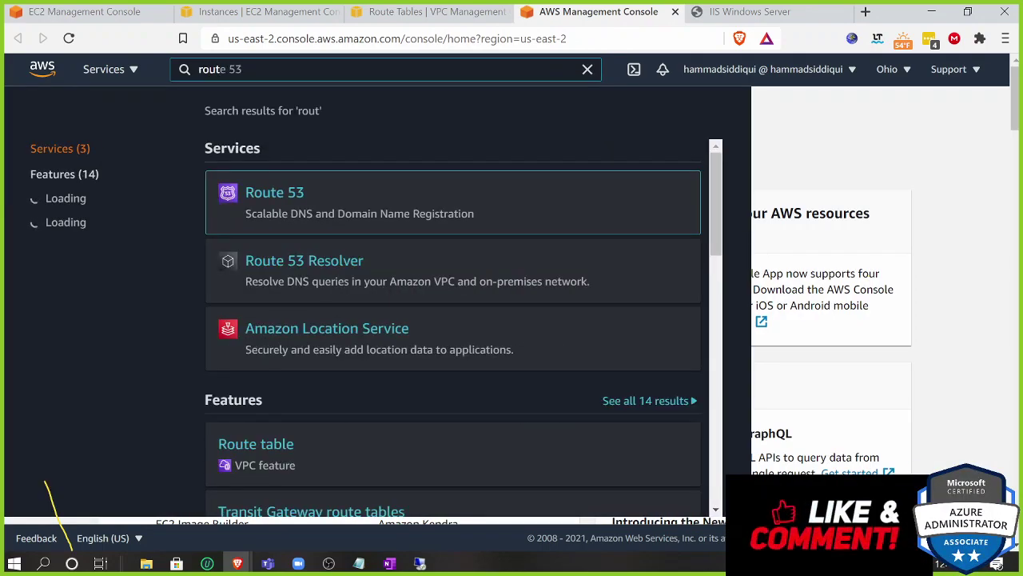
pyautogui.click(292, 201)
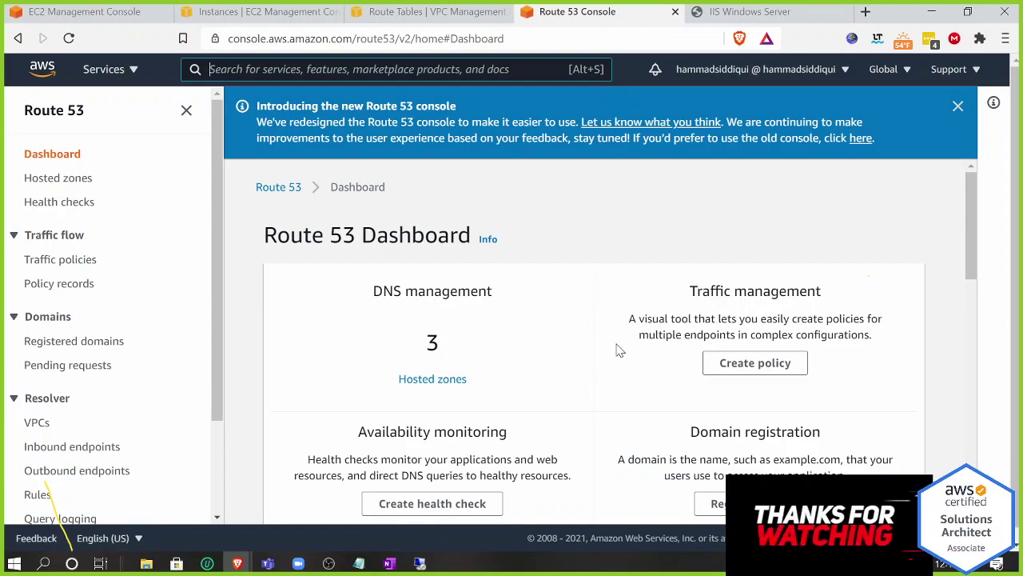
# Begin a new hosted zone with domain name cloudhs.ml
pyautogui.click(414, 389)
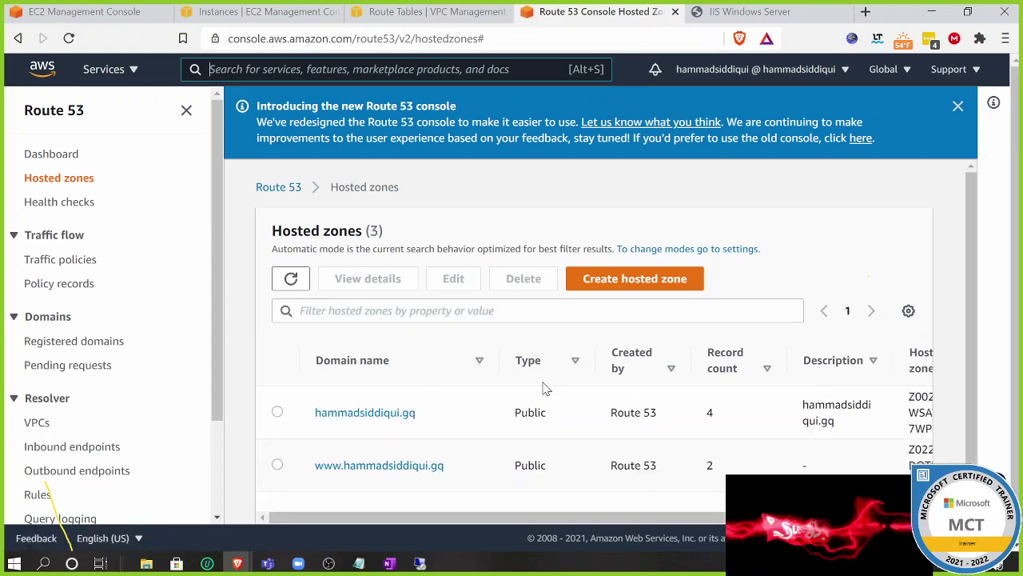
pyautogui.scroll(-1, 542, 388)
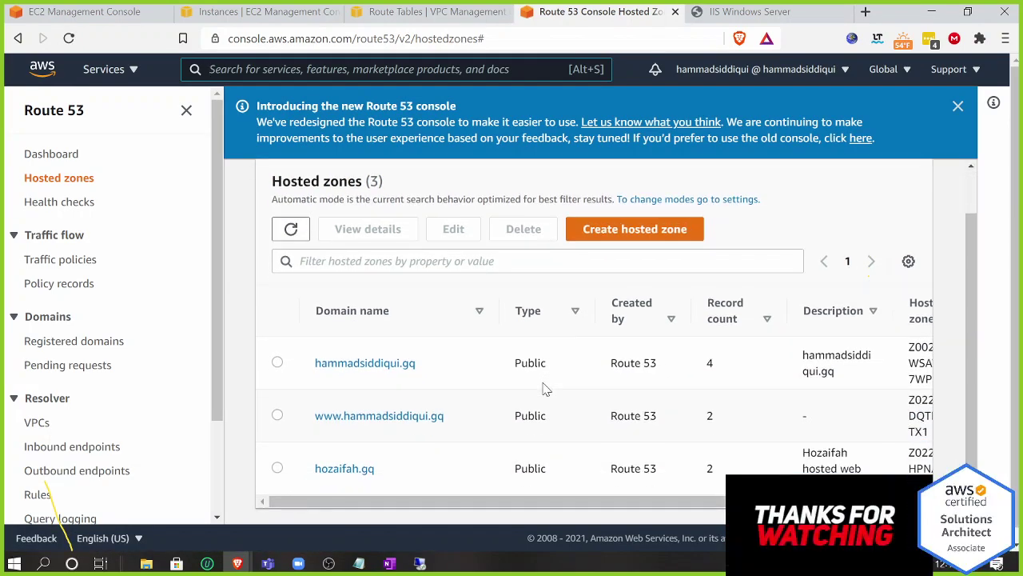
pyautogui.click(600, 240)
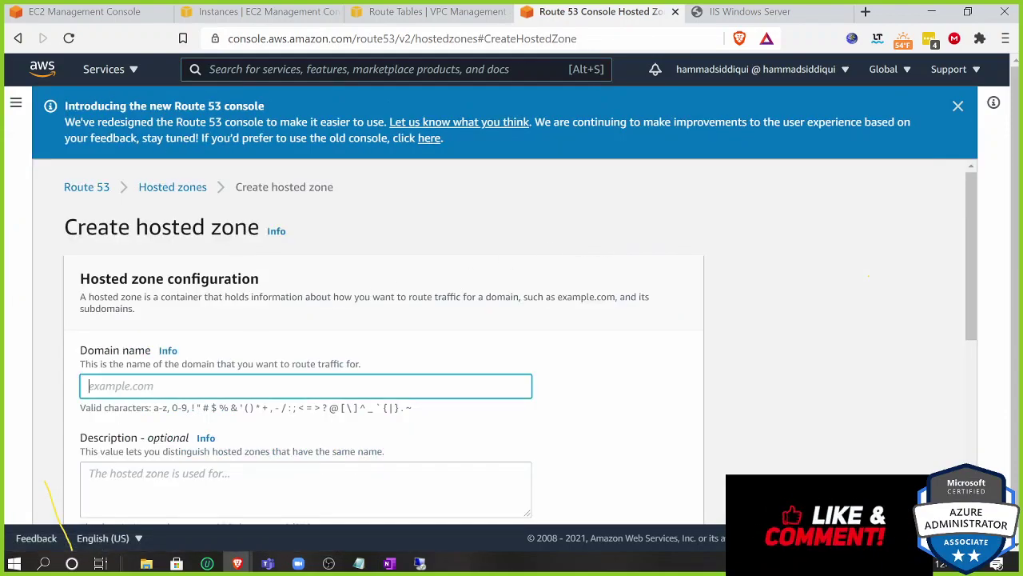
pyautogui.write('c')
pyautogui.press('BackSpace')
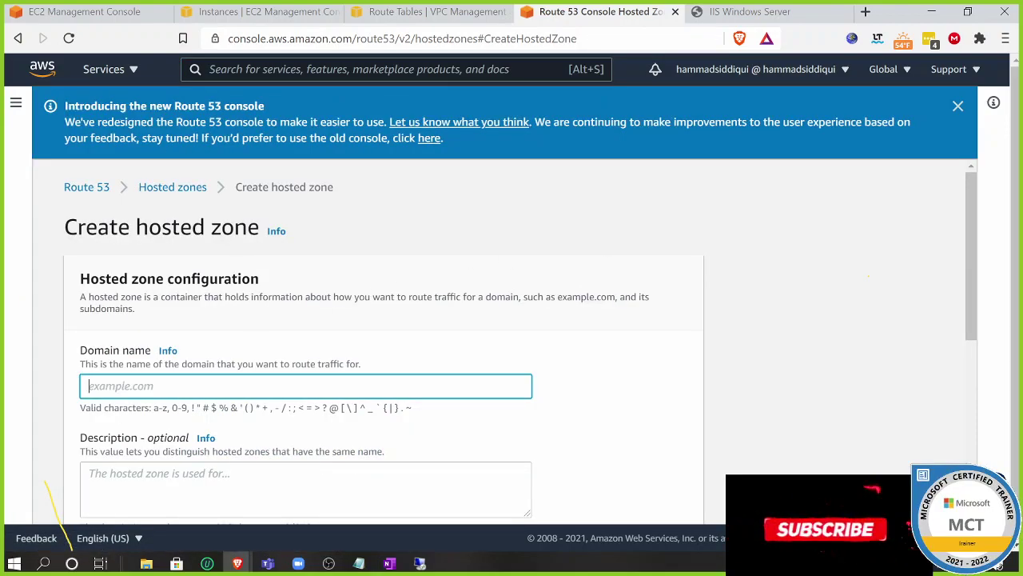
pyautogui.write('cloudhs')
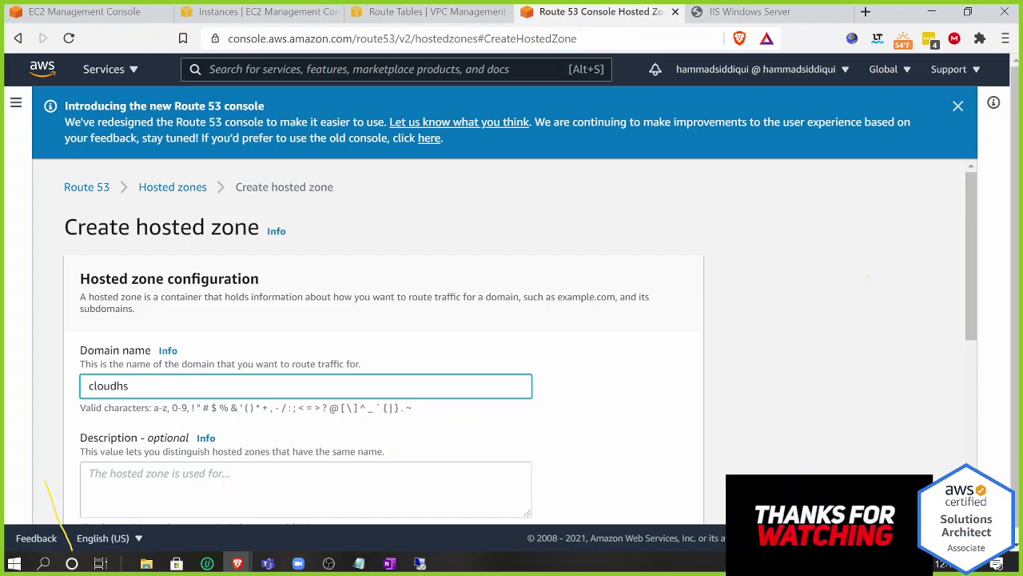
pyautogui.write('.ml')
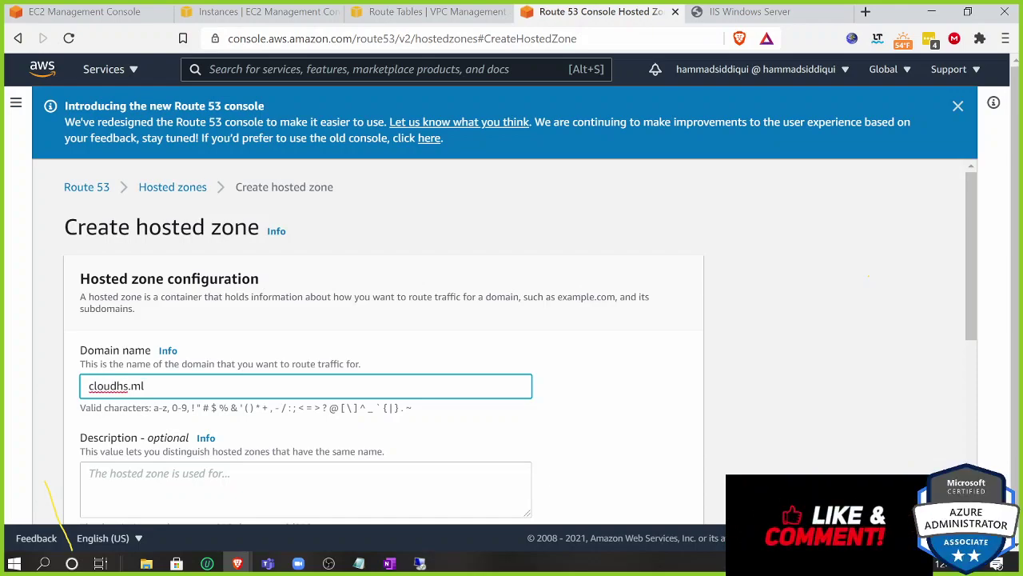
pyautogui.click(865, 12)
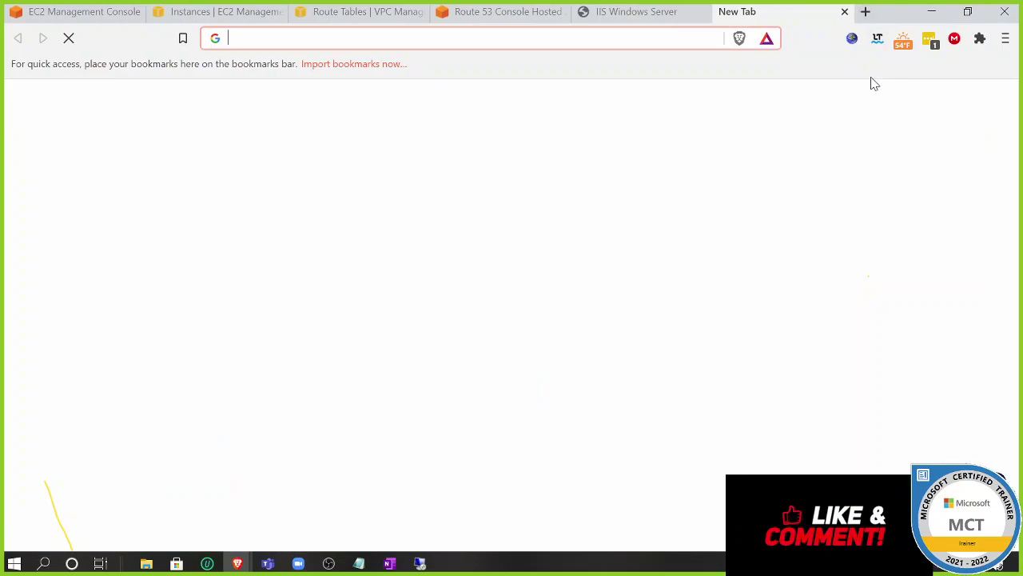
# Search for Freenom, open freenom.com, and sign in to the account, saving the login
pyautogui.write('f')
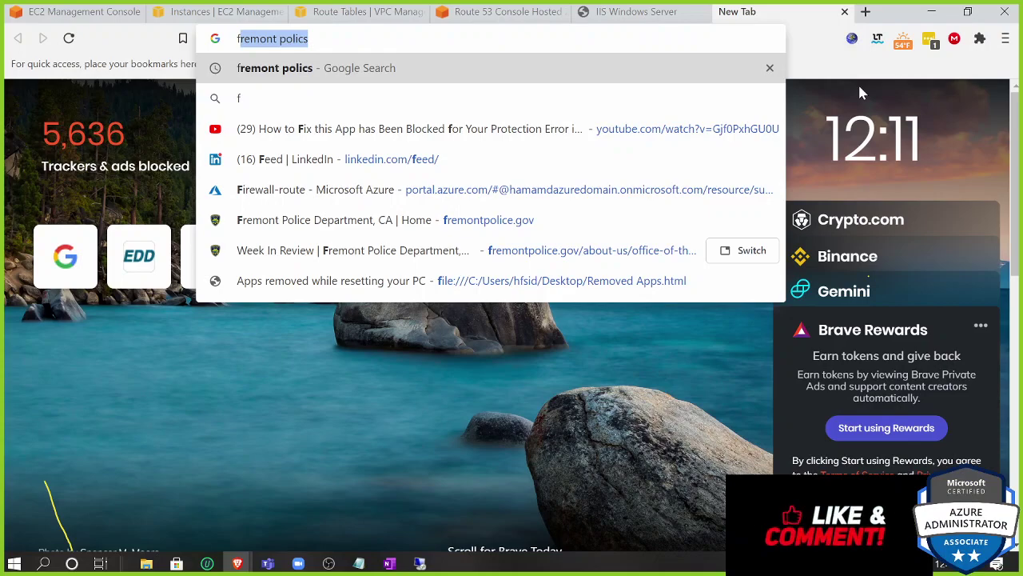
pyautogui.write('renom')
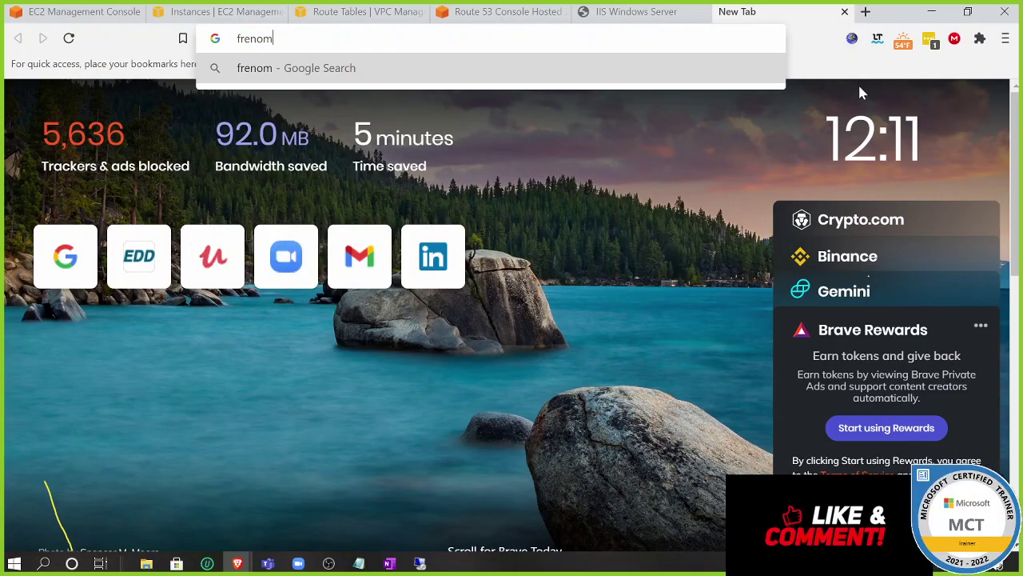
pyautogui.press('Return')
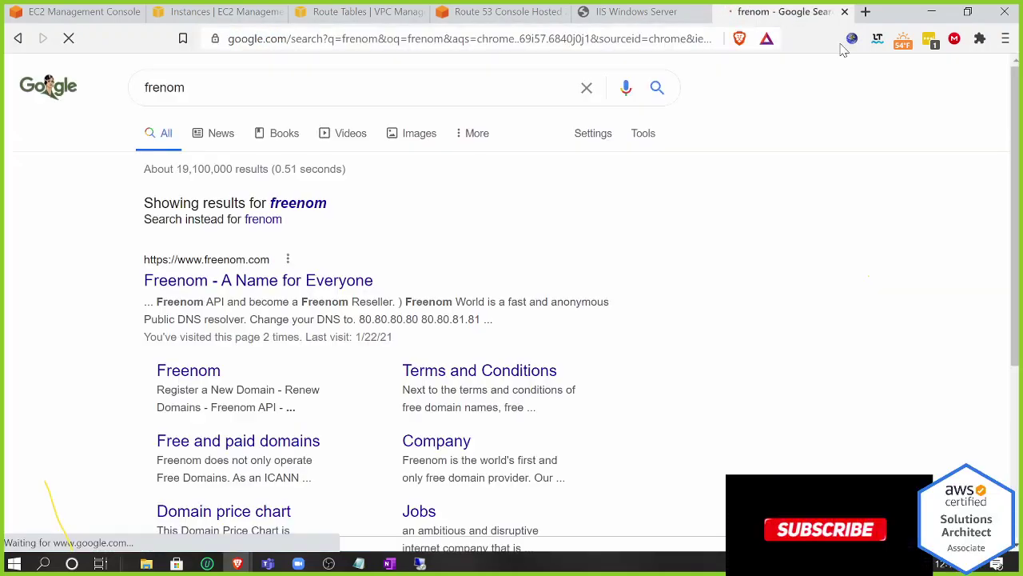
pyautogui.click(309, 280)
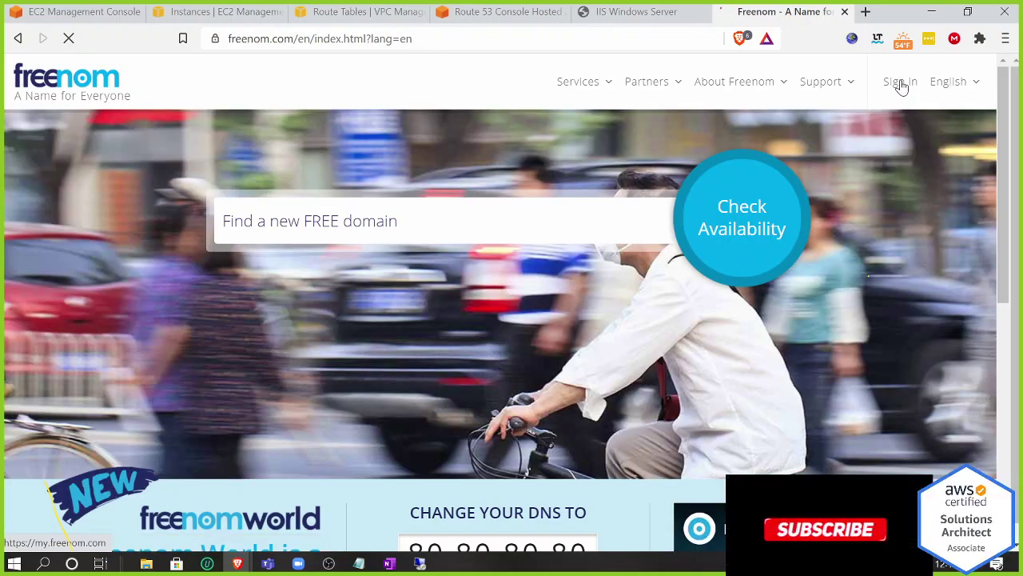
pyautogui.click(900, 83)
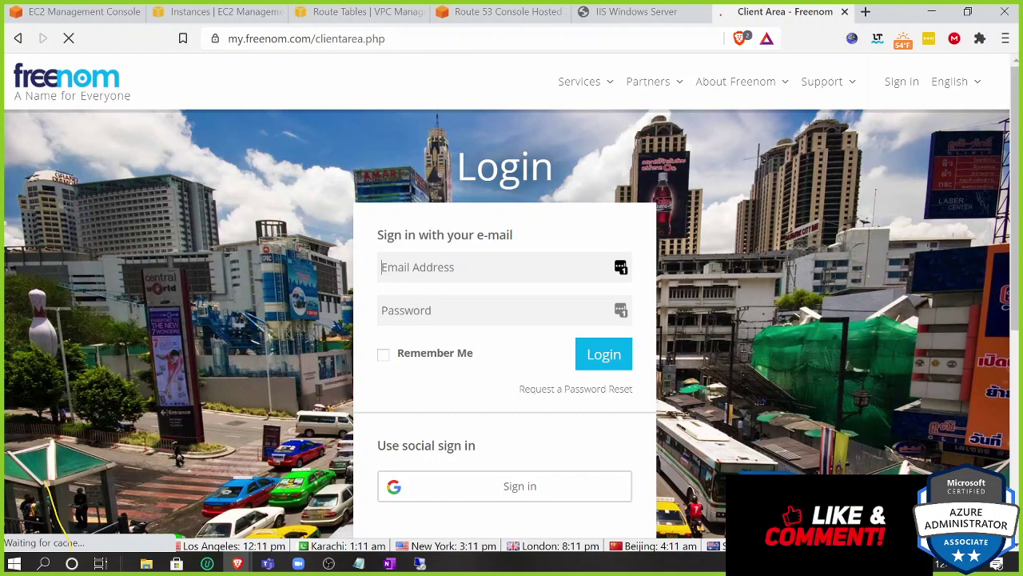
pyautogui.click(605, 361)
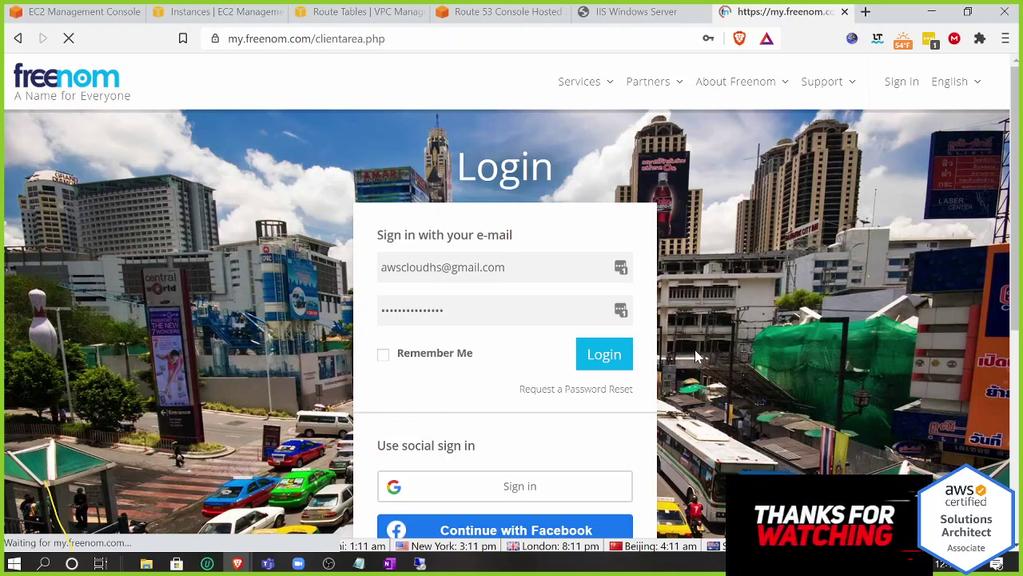
pyautogui.scroll(-5, 695, 352)
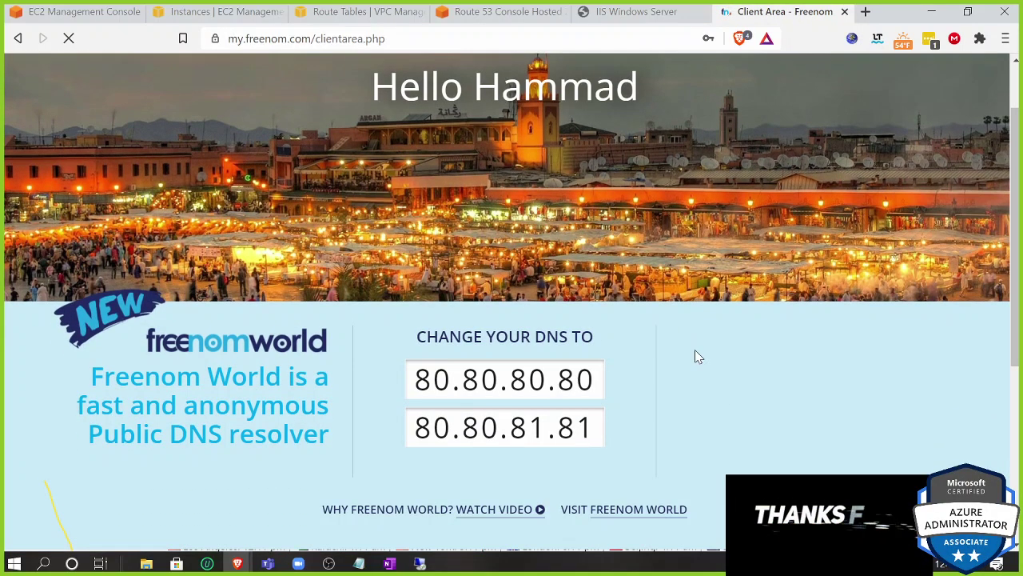
pyautogui.scroll(5, 695, 352)
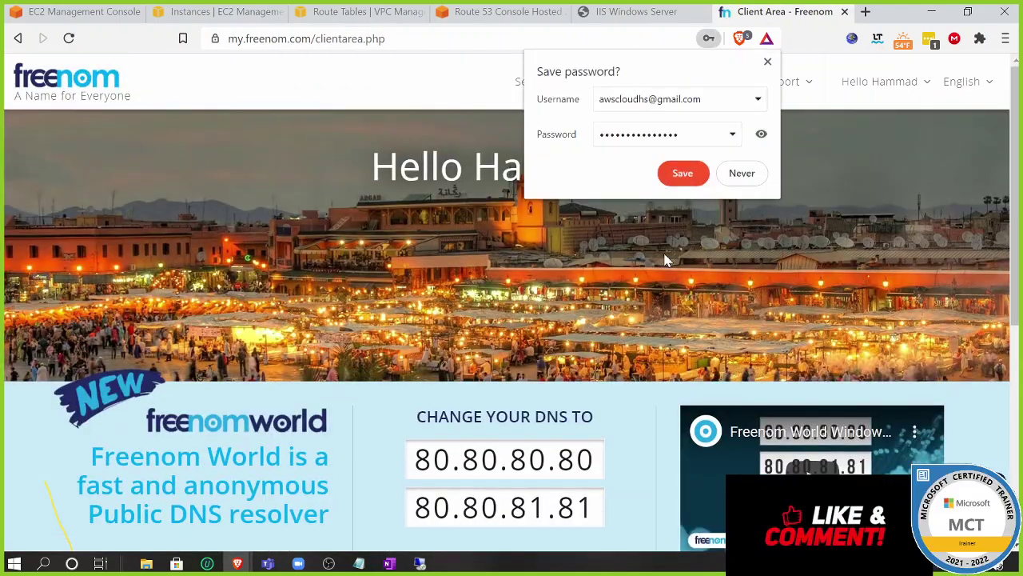
pyautogui.click(678, 171)
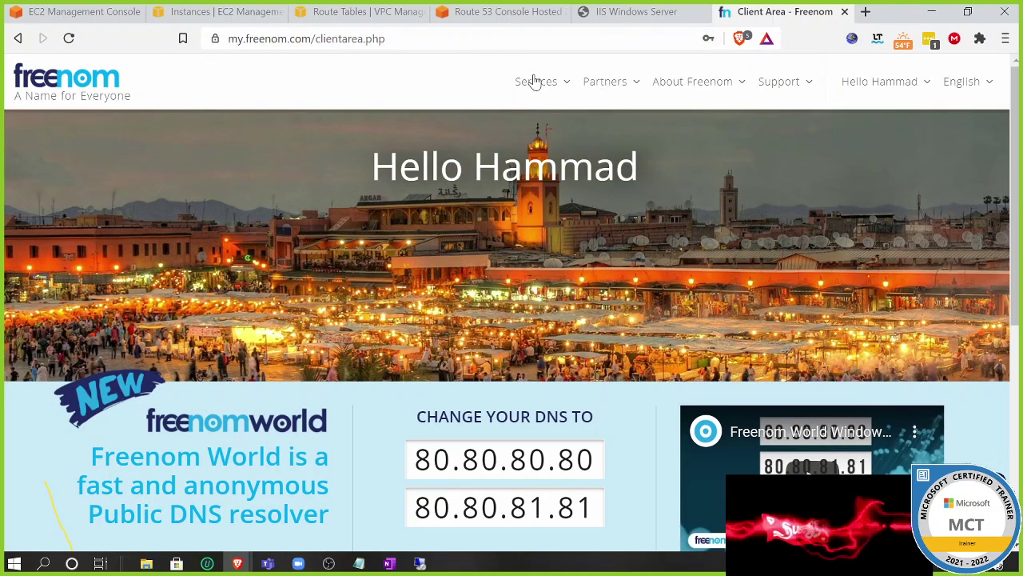
# Open Services > My Domains and copy the domain name cloudhs.ml
pyautogui.click(564, 84)
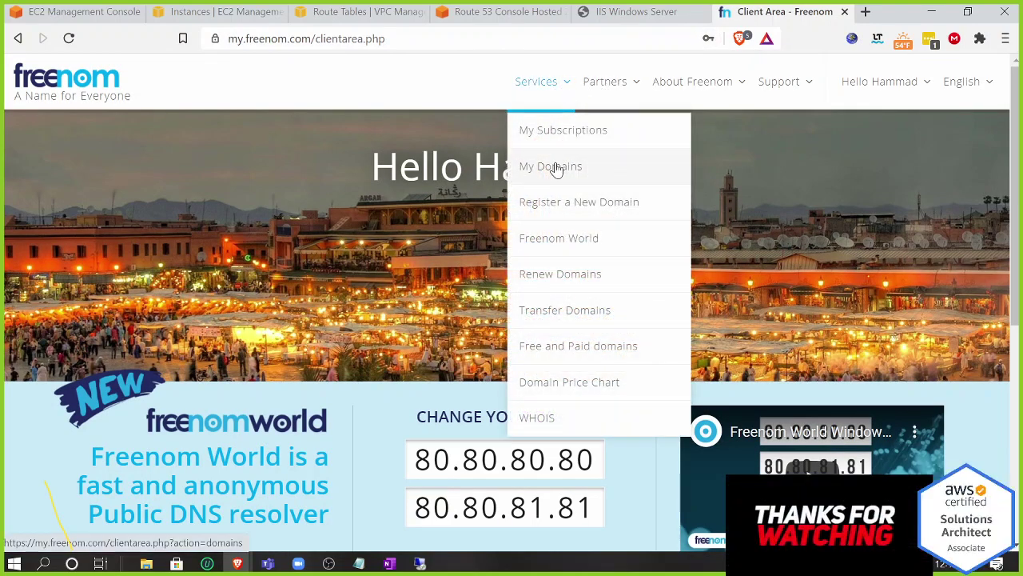
pyautogui.click(553, 167)
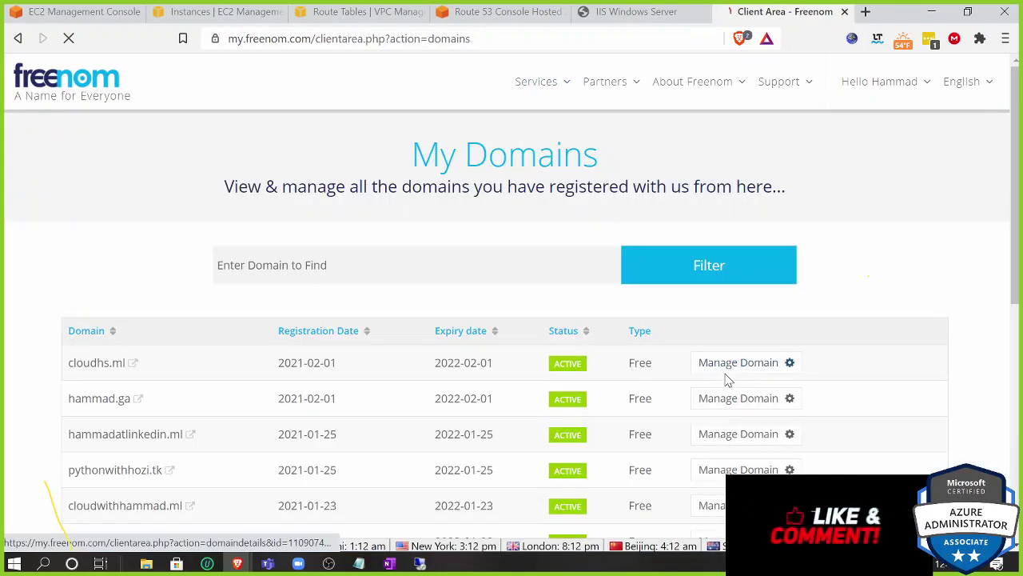
pyautogui.scroll(-2, 660, 399)
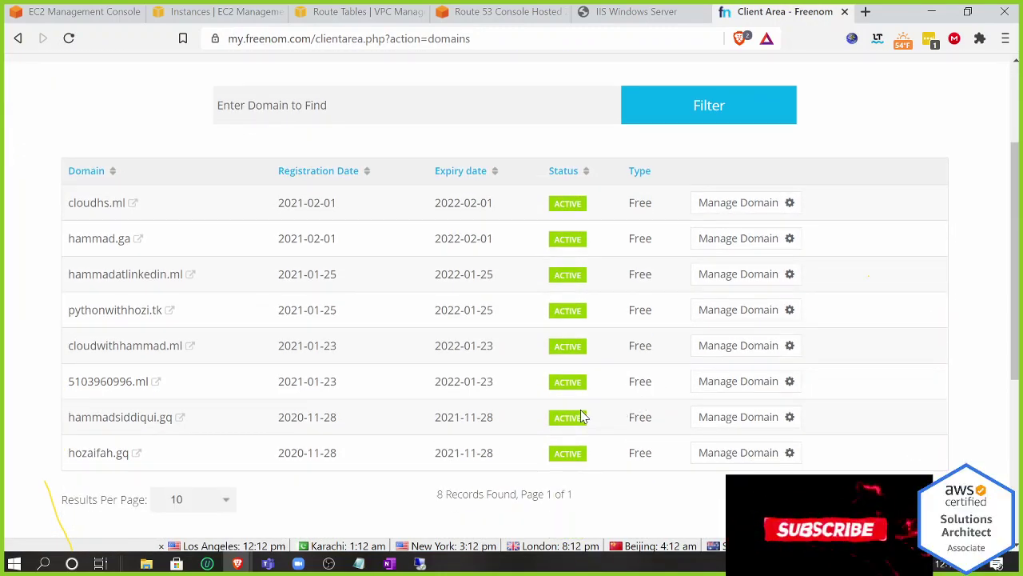
pyautogui.moveTo(67, 204); pyautogui.dragTo(126, 204)
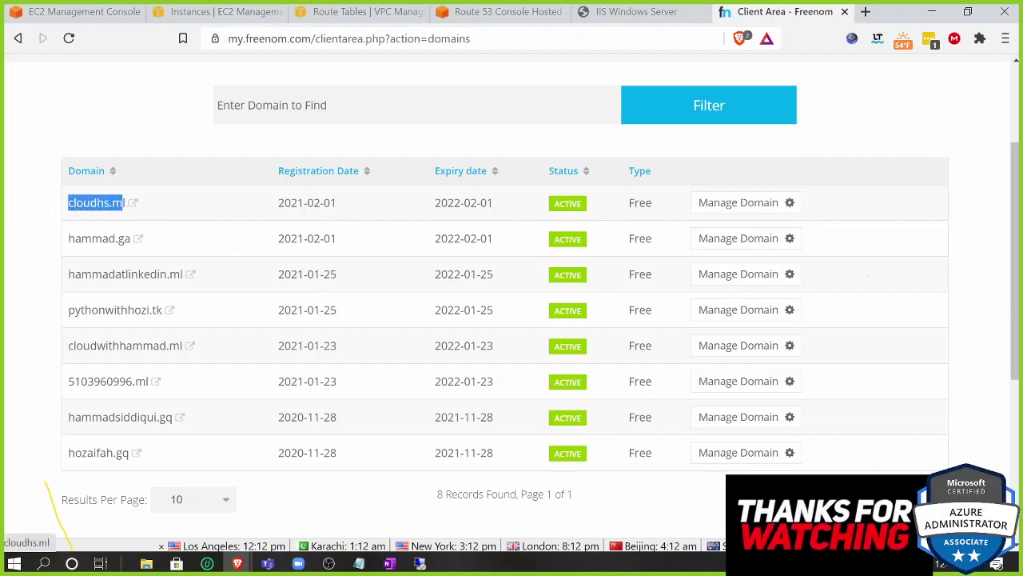
pyautogui.rightClick(120, 203)
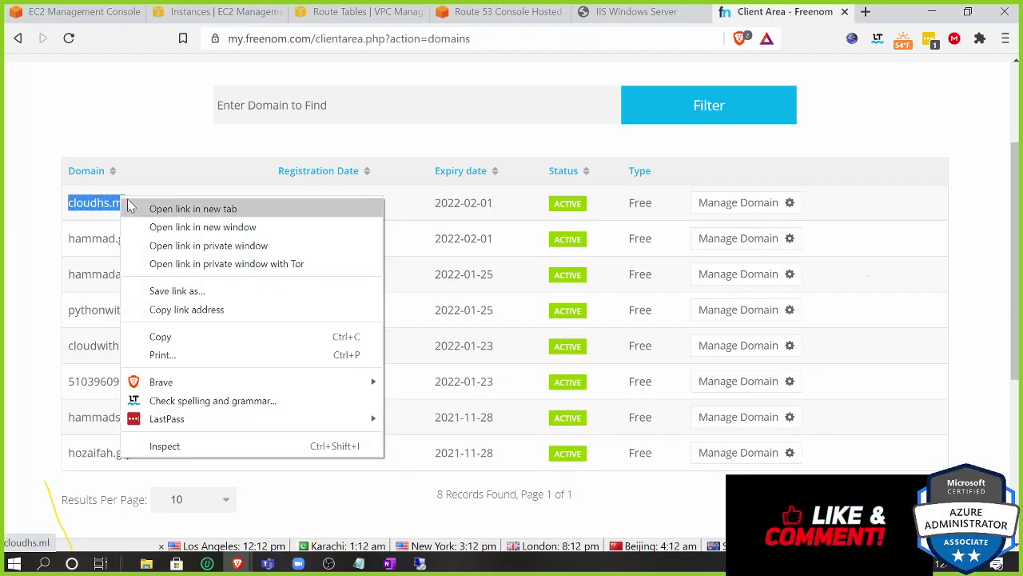
pyautogui.click(156, 336)
pyautogui.scroll(3, 876, 284)
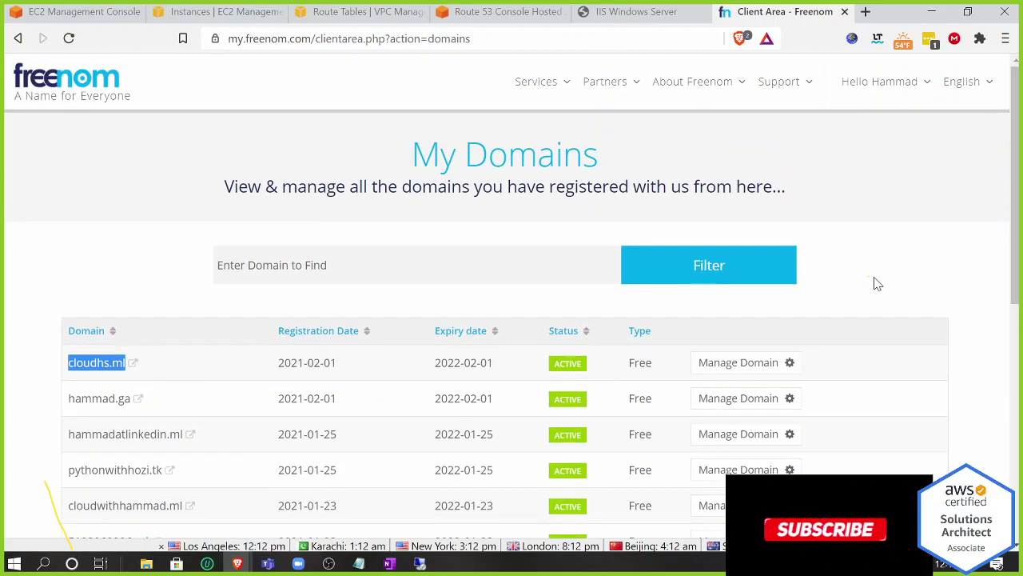
pyautogui.moveTo(411, 153); pyautogui.dragTo(599, 153)
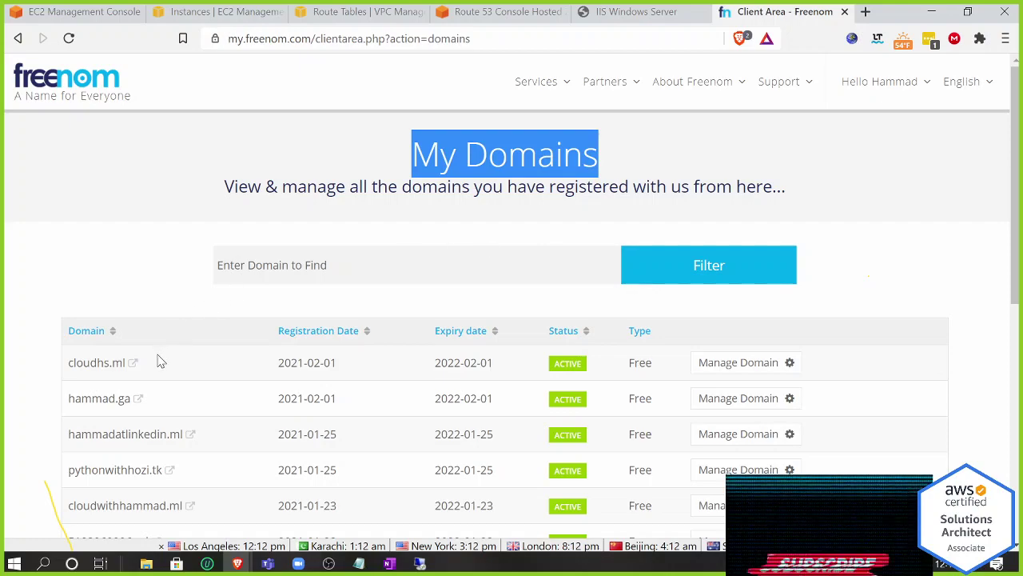
pyautogui.doubleClick(90, 362)
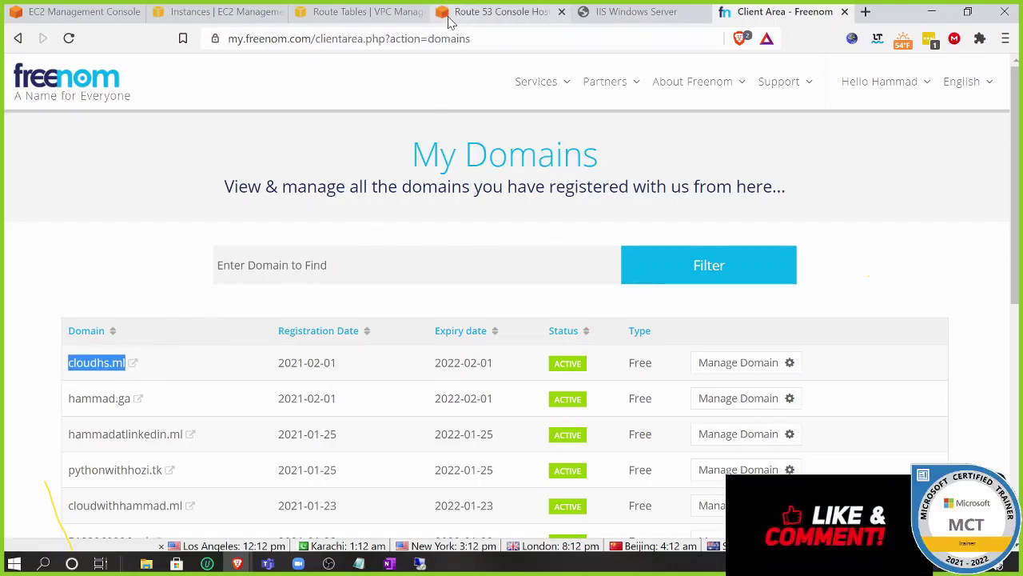
pyautogui.click(480, 12)
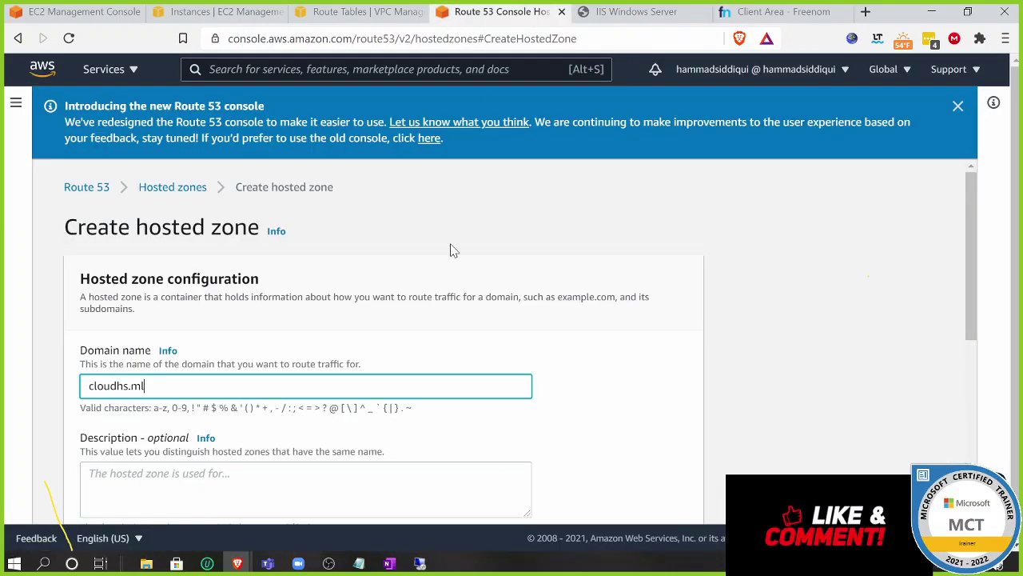
# Paste cloudhs.ml into a fresh Create hosted zone form and create it as Public hosted zone
pyautogui.click(168, 190)
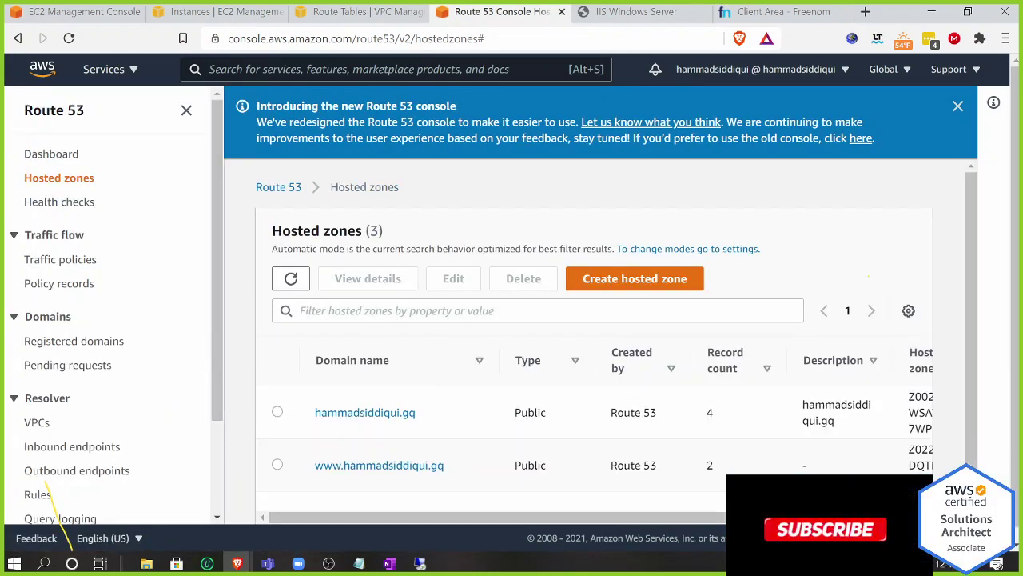
pyautogui.scroll(-1, 470, 382)
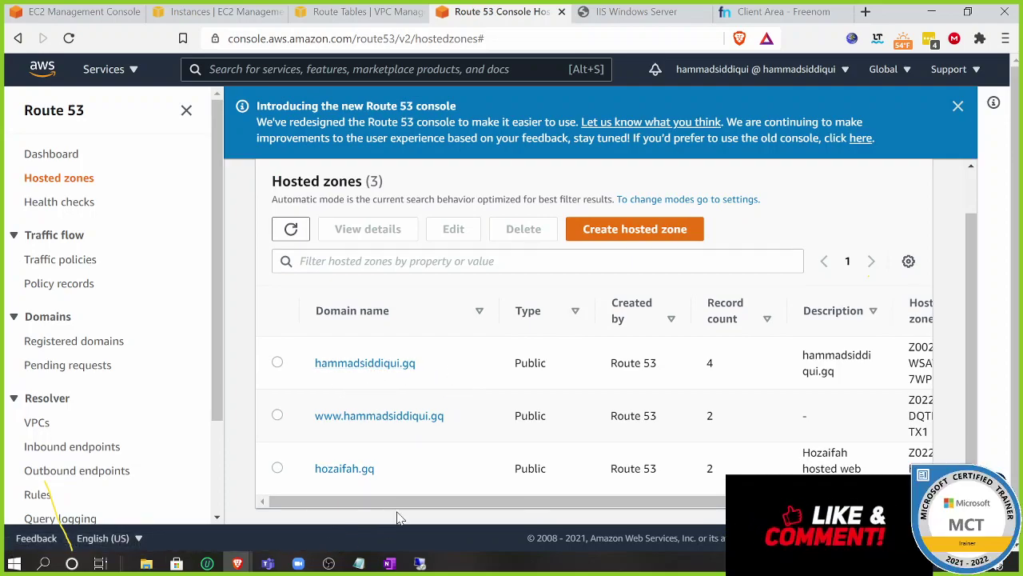
pyautogui.click(612, 233)
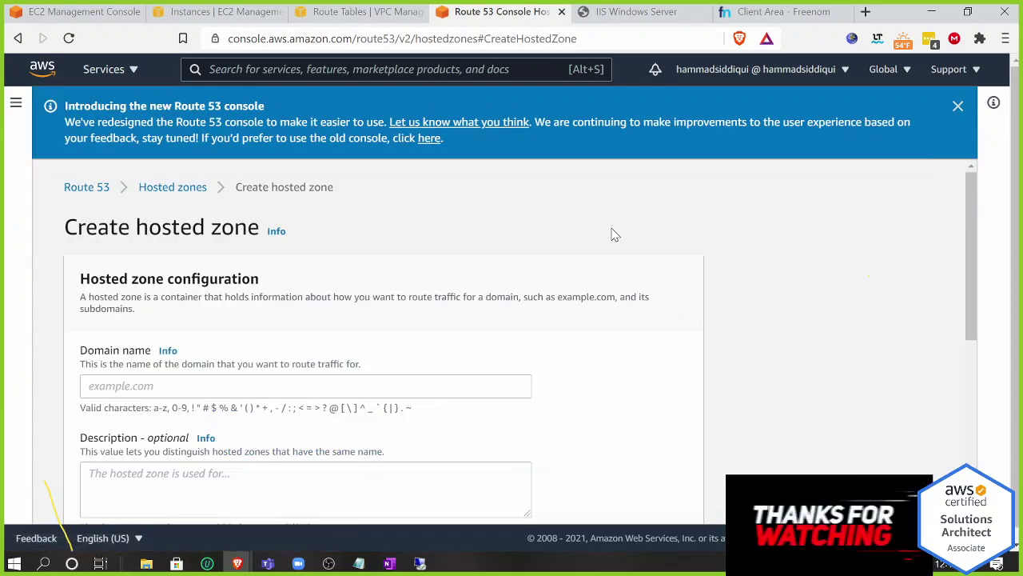
pyautogui.click(276, 380)
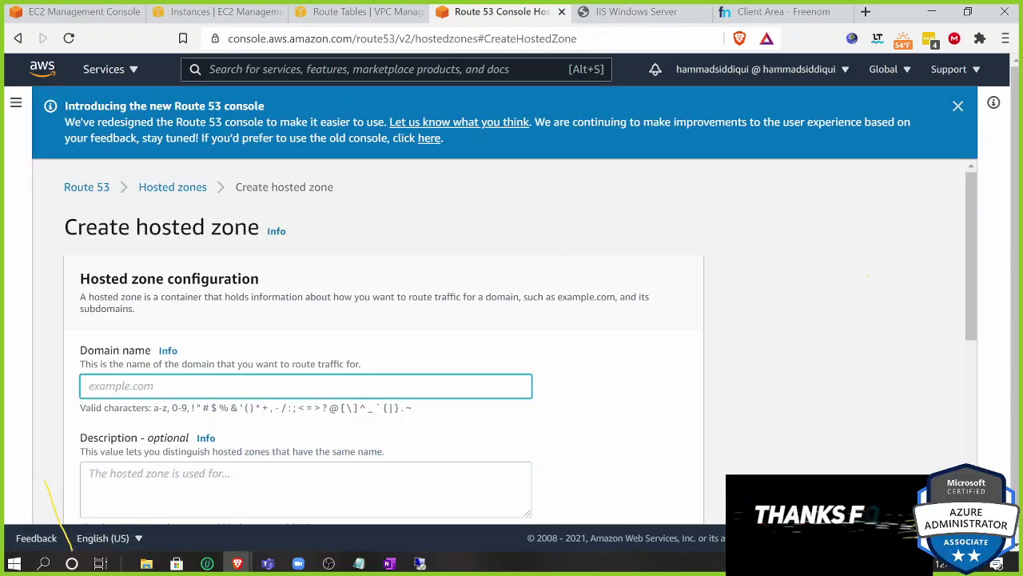
pyautogui.hotkey('ctrl', 'v')
pyautogui.scroll(-2, 272, 427)
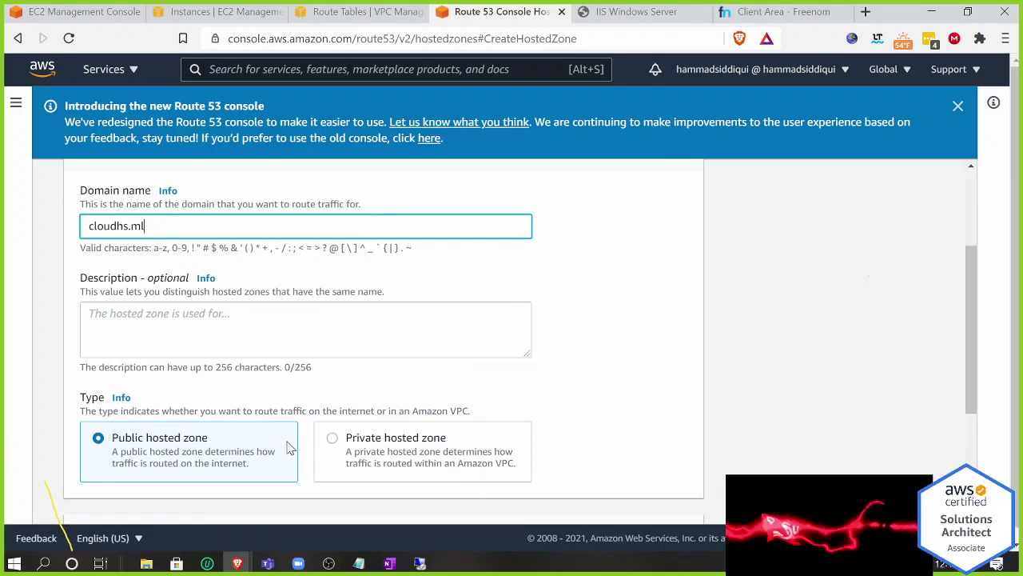
pyautogui.scroll(-2, 493, 423)
pyautogui.scroll(-1, 494, 424)
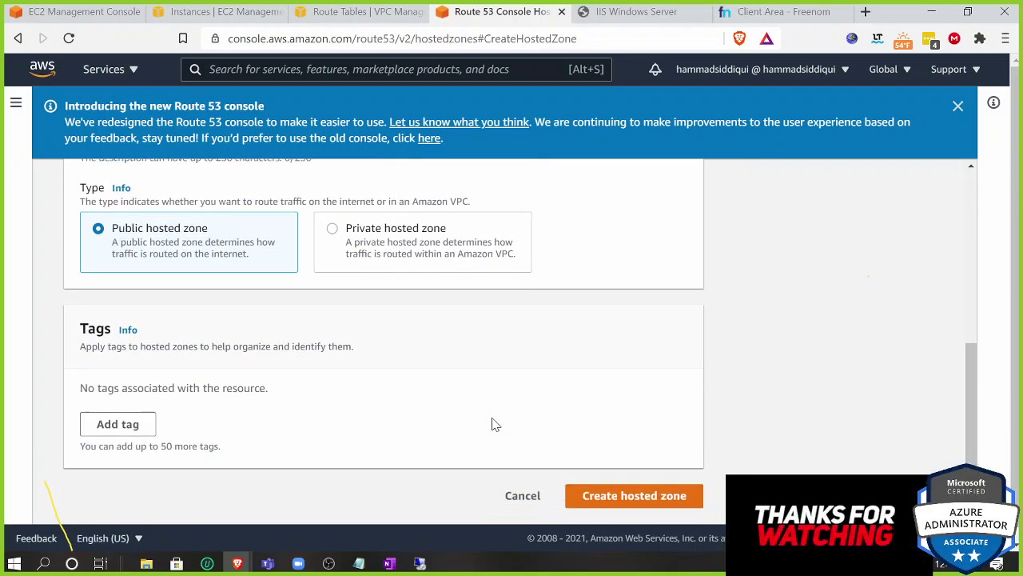
pyautogui.scroll(1, 493, 424)
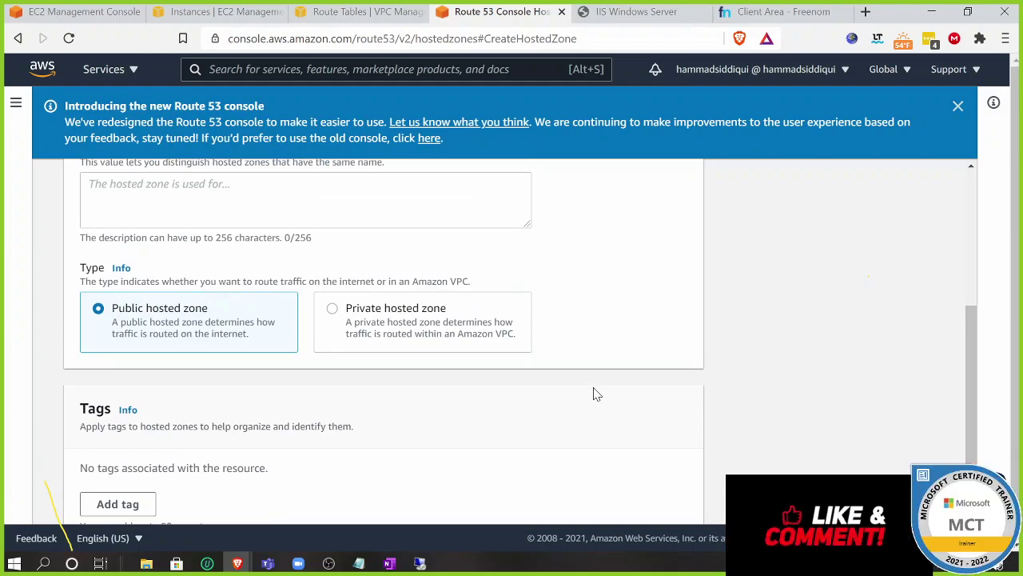
pyautogui.scroll(-1, 603, 393)
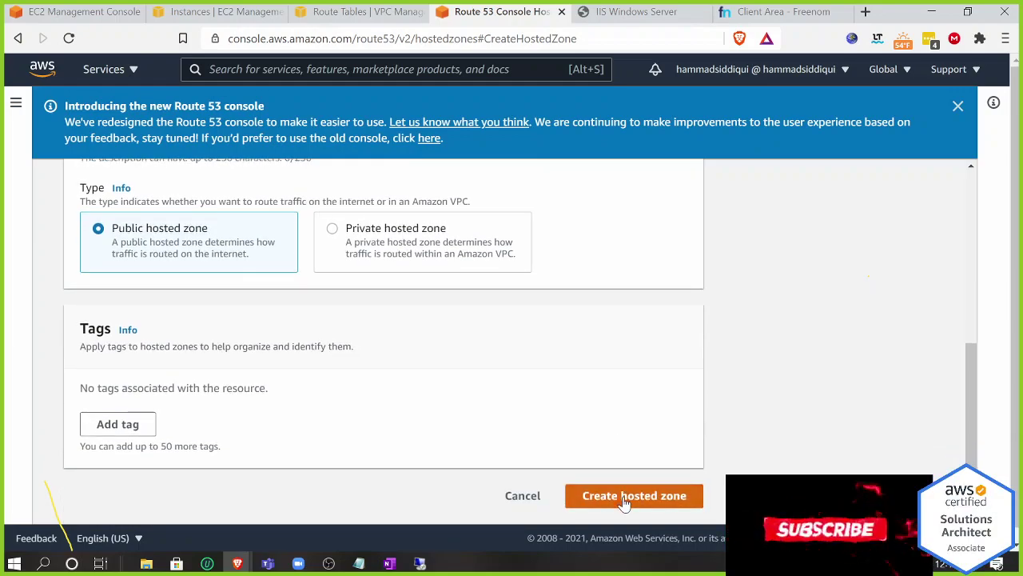
pyautogui.click(622, 489)
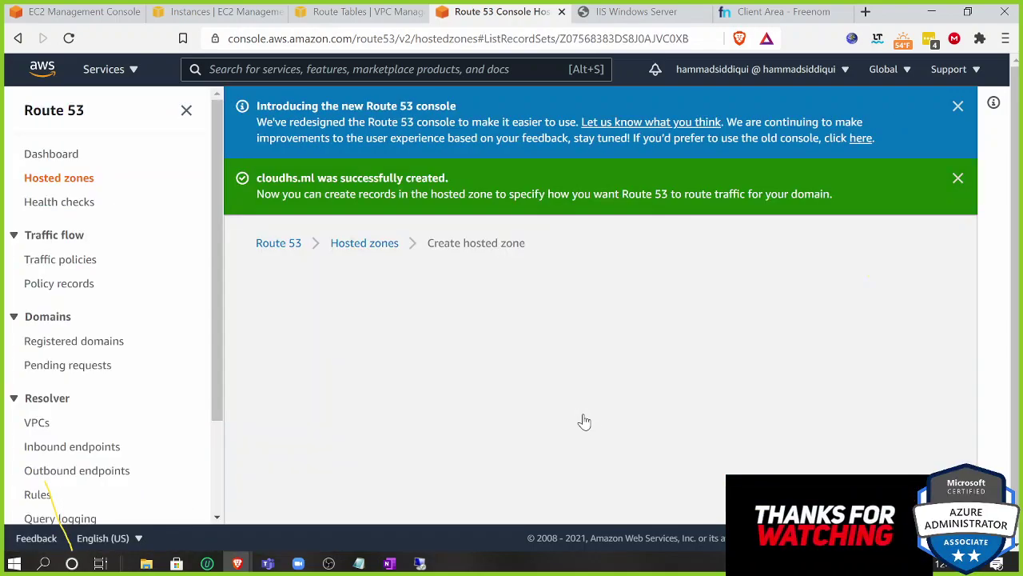
# Open the cloudhs.ml hosted zone and look over its default SOA record
pyautogui.scroll(-4, 585, 421)
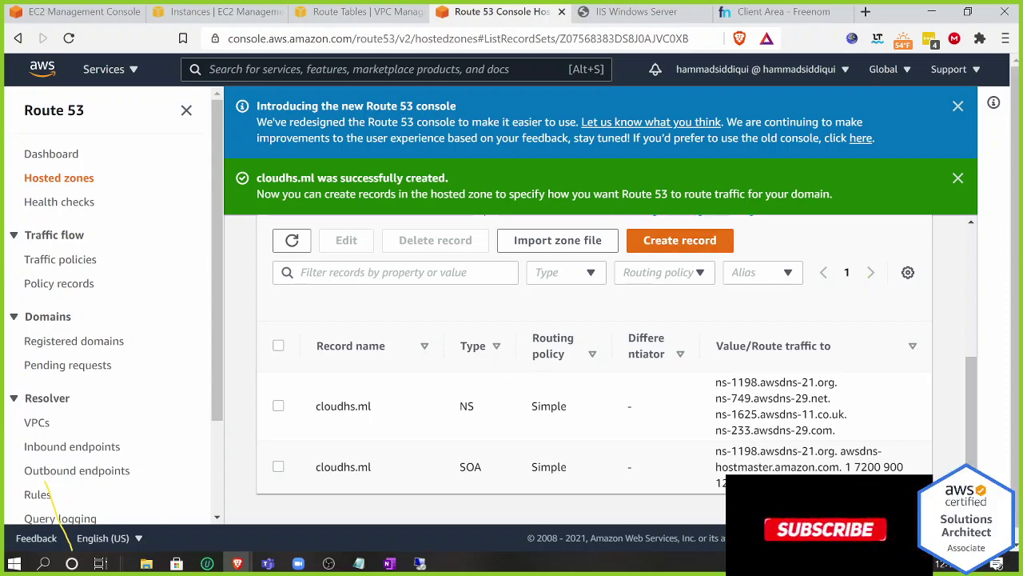
pyautogui.scroll(3, 601, 409)
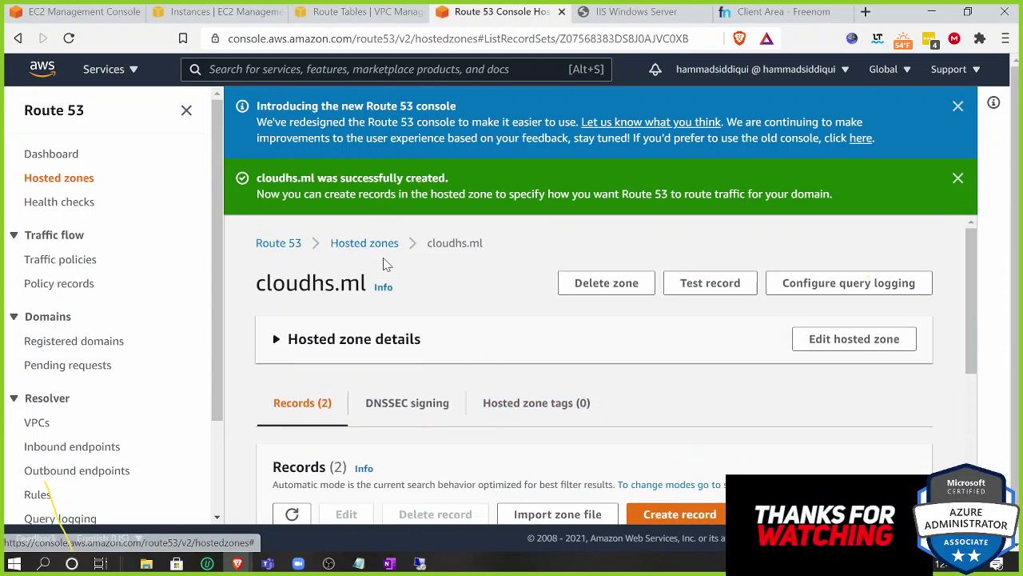
pyautogui.click(365, 243)
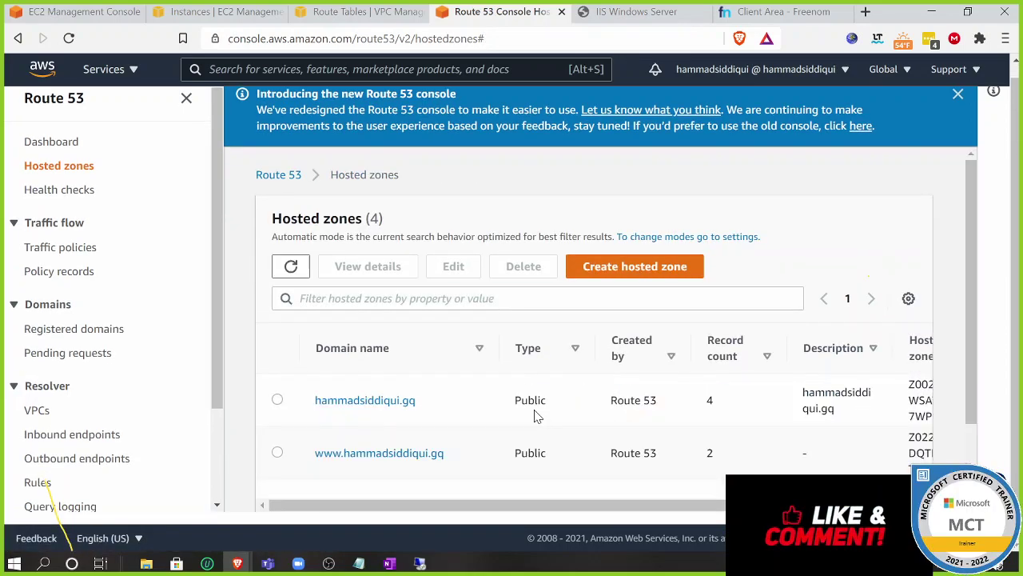
pyautogui.scroll(-3, 535, 414)
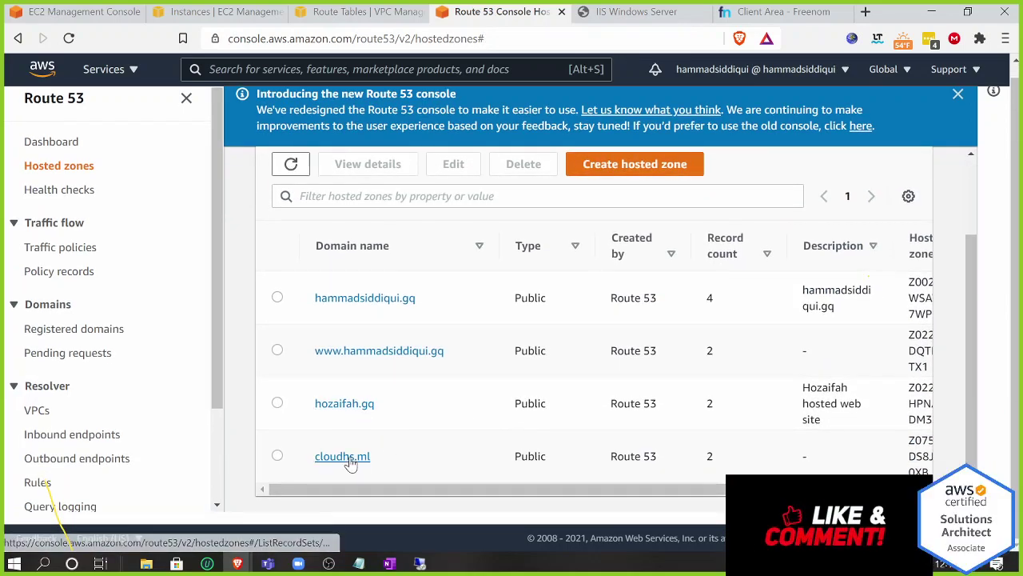
pyautogui.click(344, 458)
pyautogui.scroll(-2, 443, 442)
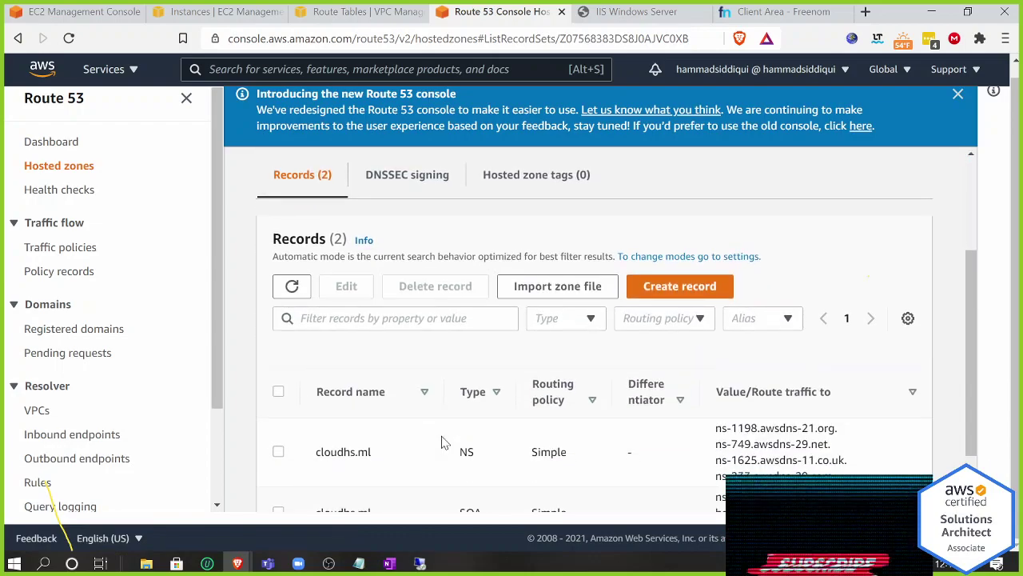
pyautogui.scroll(-2, 670, 305)
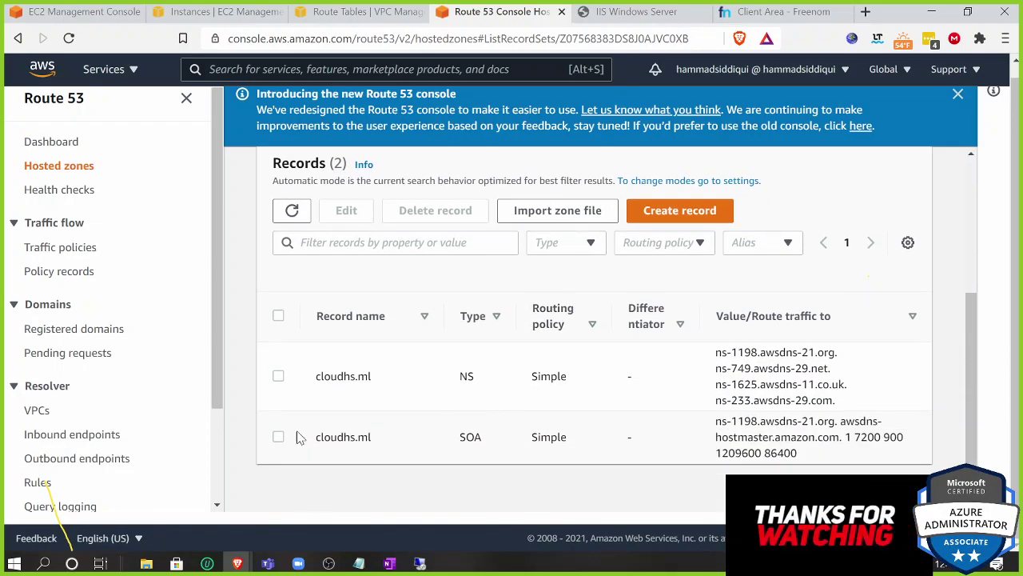
pyautogui.moveTo(484, 440); pyautogui.dragTo(457, 438)
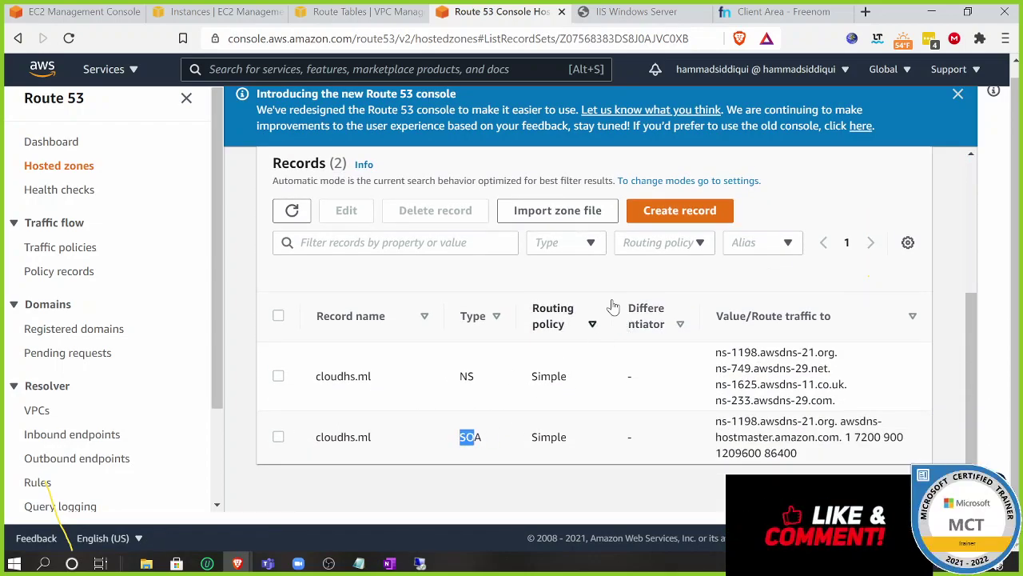
# Start a new record in cloudhs.ml with record name w3
pyautogui.click(675, 214)
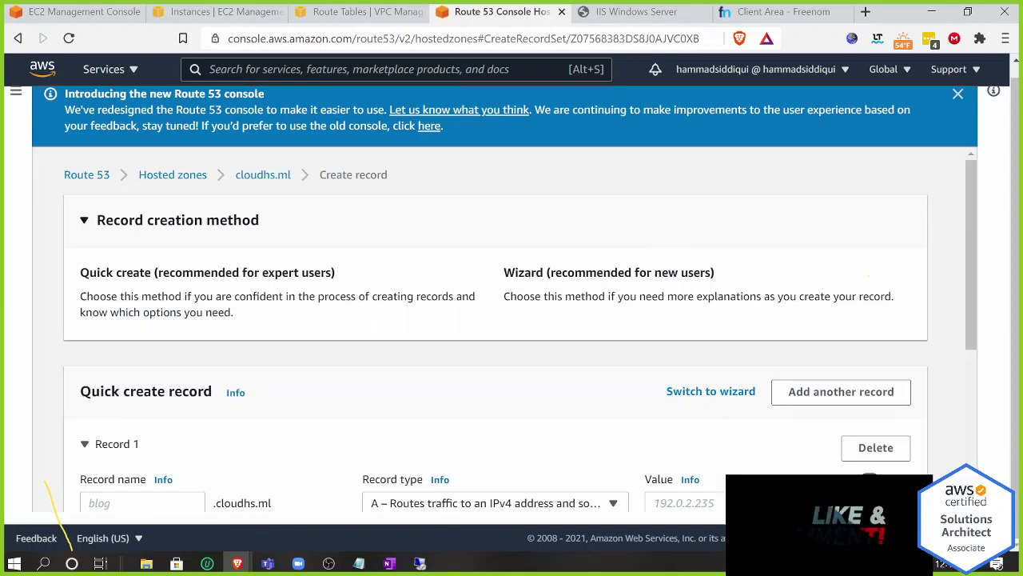
pyautogui.scroll(-2, 610, 290)
pyautogui.click(90, 343)
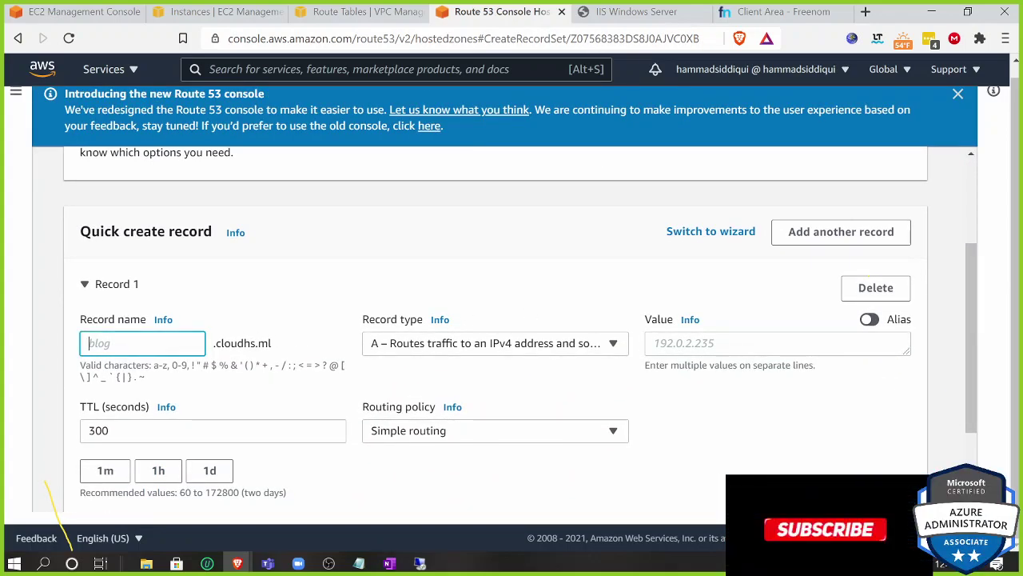
pyautogui.write('w3')
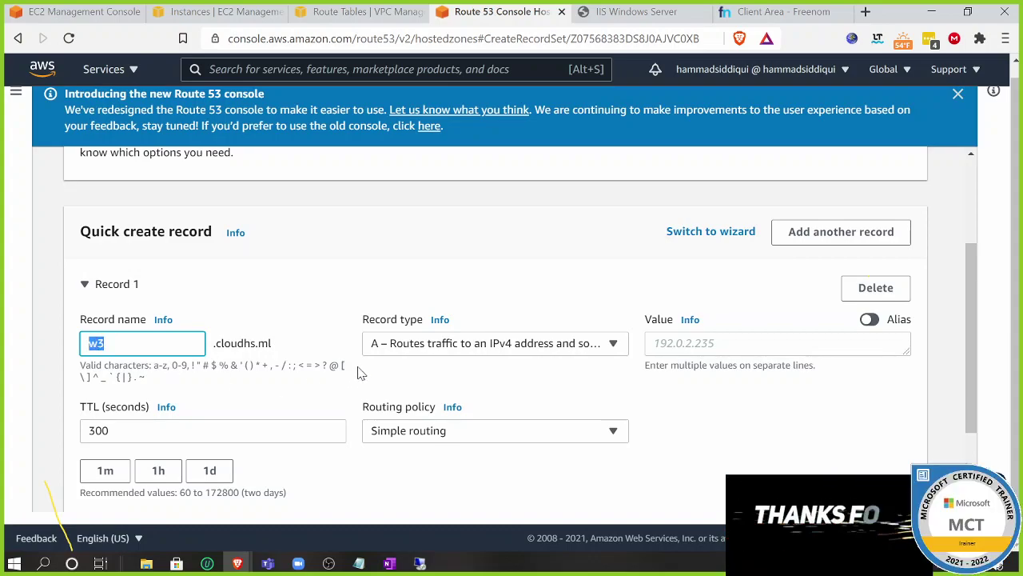
pyautogui.click(216, 11)
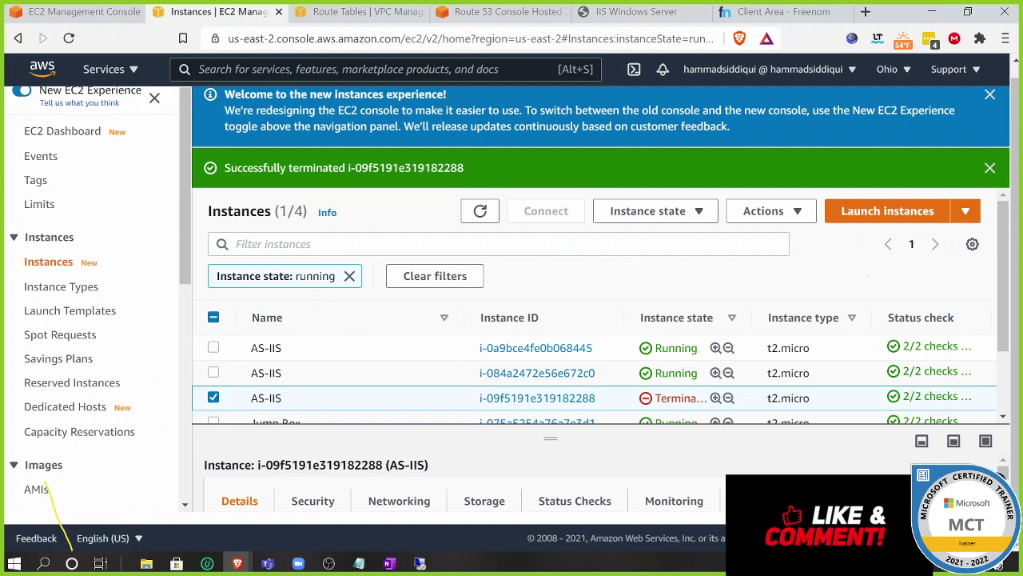
pyautogui.click(480, 210)
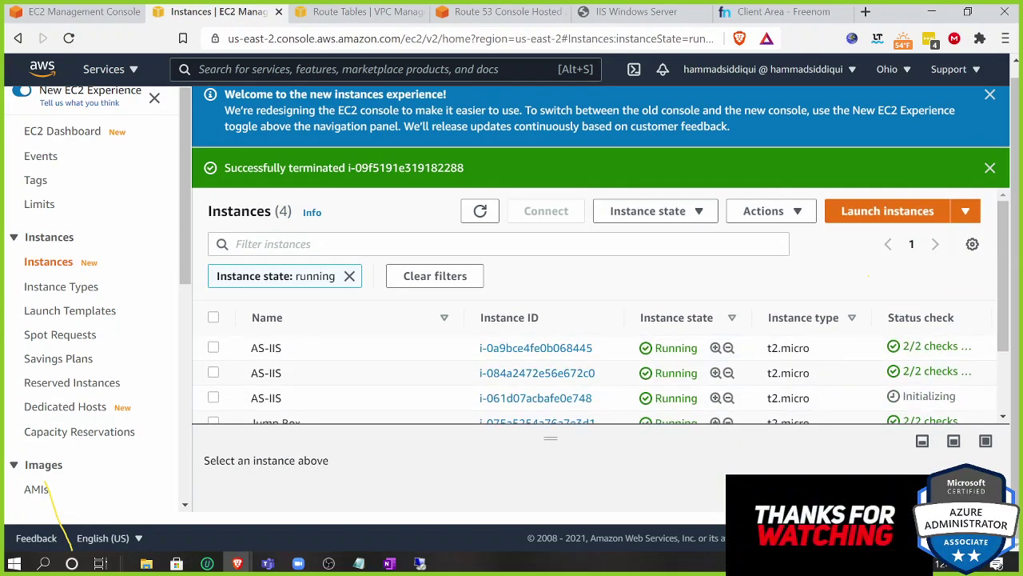
pyautogui.moveTo(956, 397); pyautogui.dragTo(913, 397)
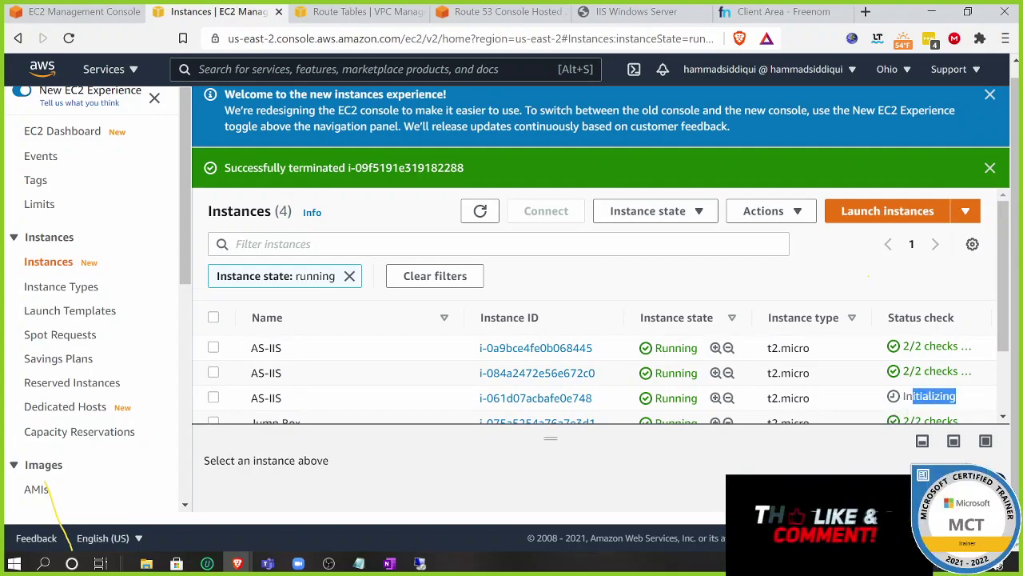
pyautogui.click(894, 404)
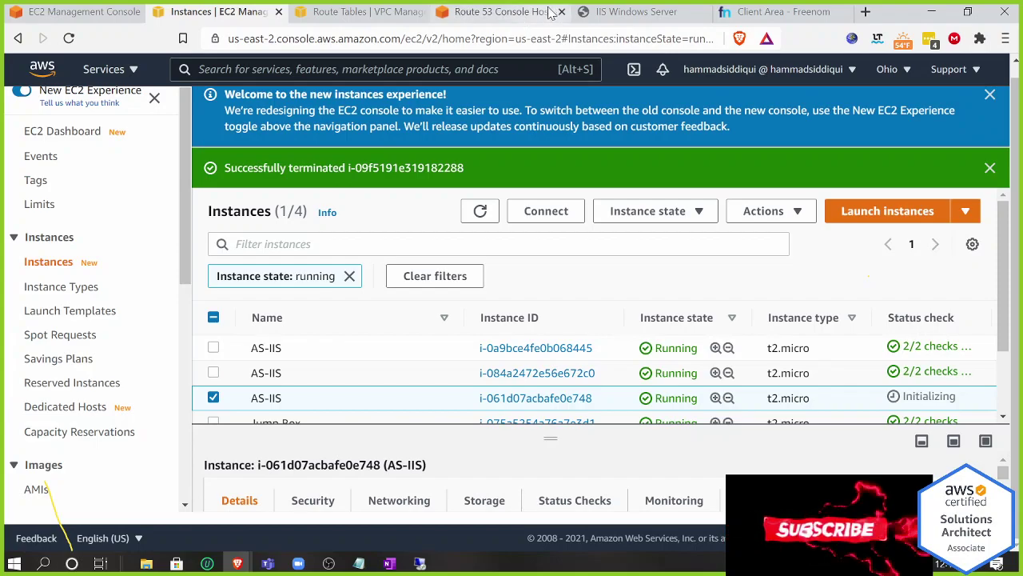
pyautogui.click(503, 11)
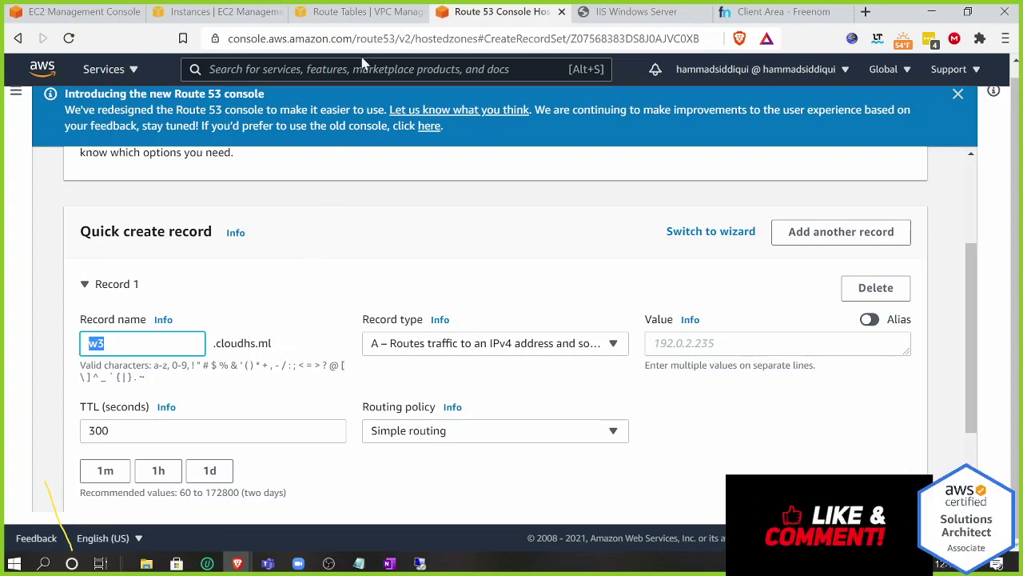
pyautogui.click(635, 22)
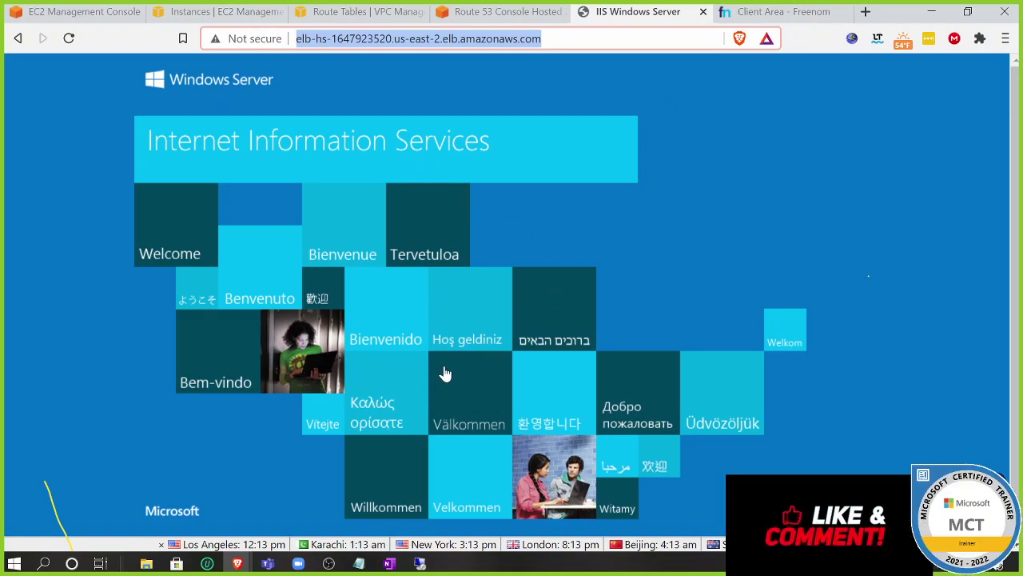
pyautogui.click(218, 16)
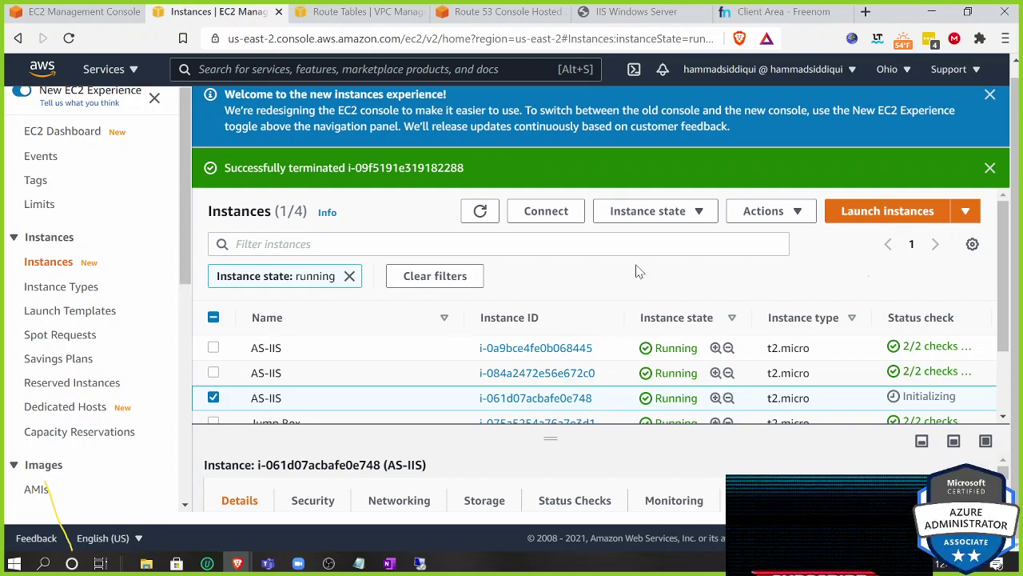
pyautogui.click(661, 19)
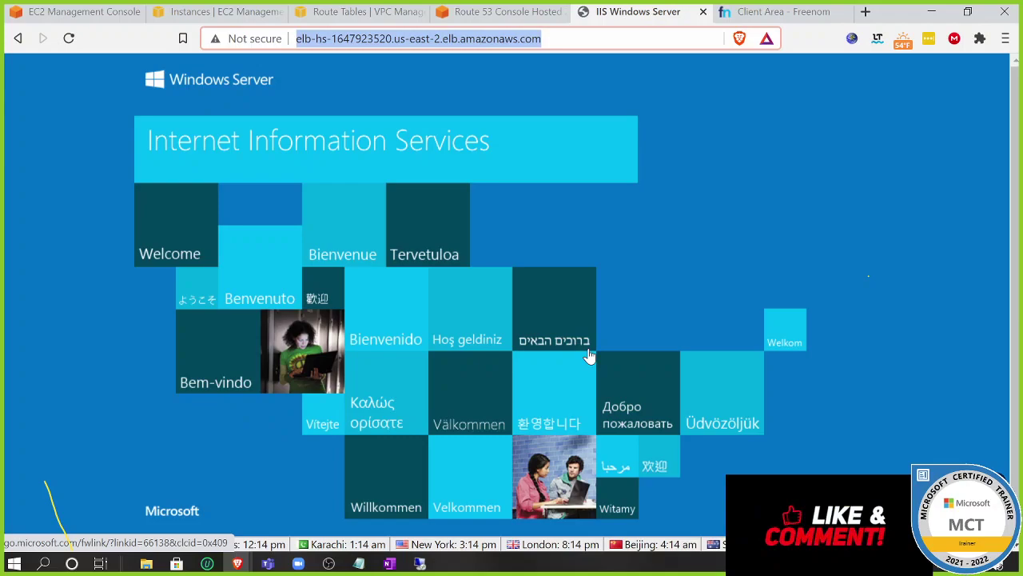
pyautogui.click(488, 16)
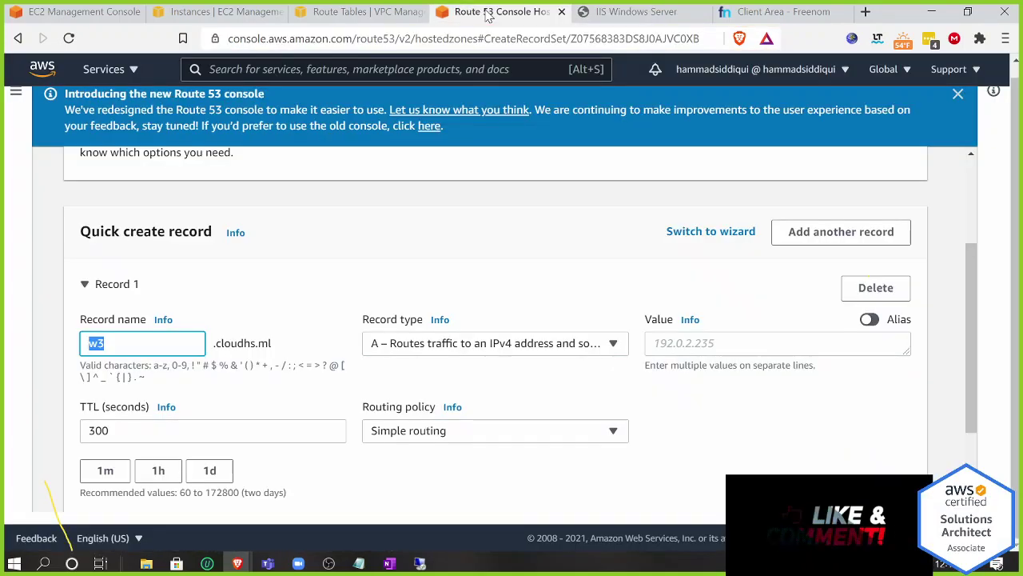
pyautogui.click(137, 343)
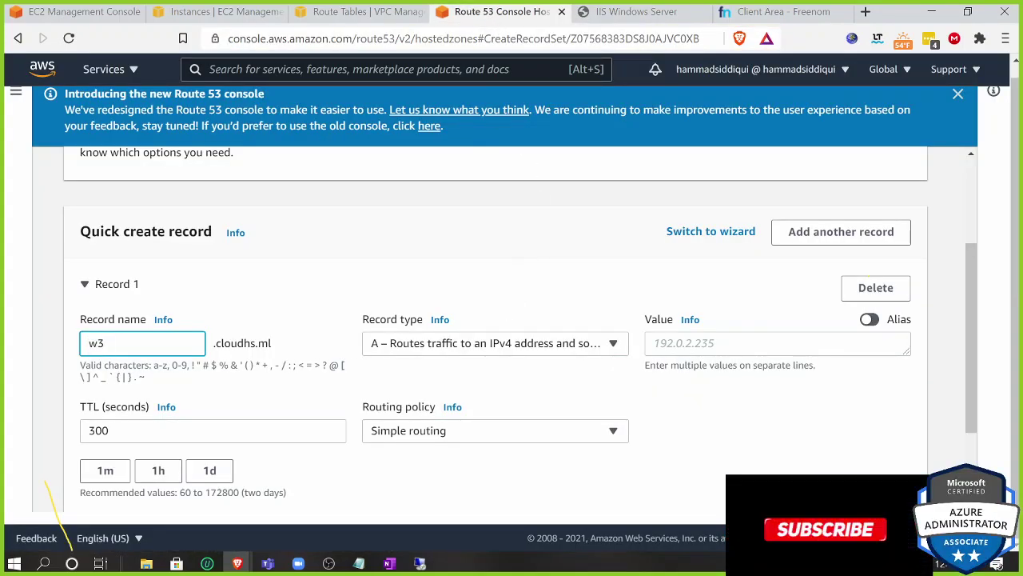
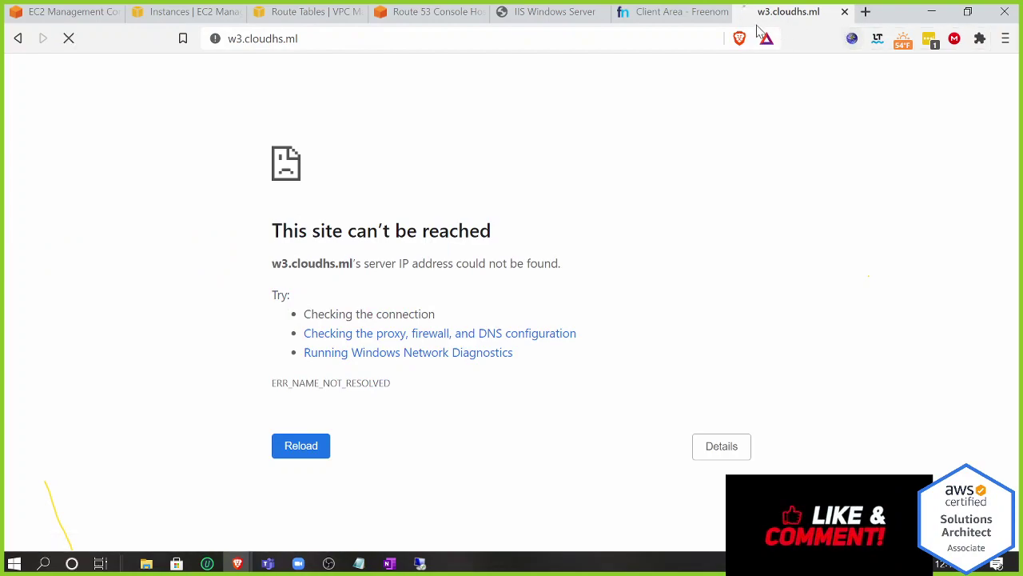
# Bring up the cloudhs.ml hosted zone records in the Route 53 console
pyautogui.click(426, 13)
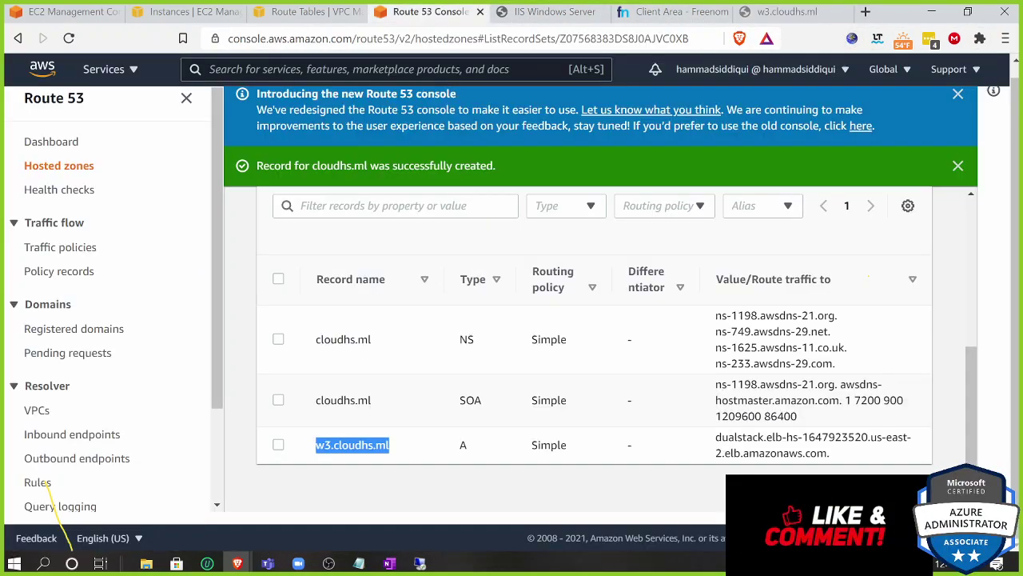
# In Freenom's cloudhs.ml nameserver settings, set Nameserver 1 to ns-1198.awsdns-21.org
pyautogui.scroll(1, 717, 402)
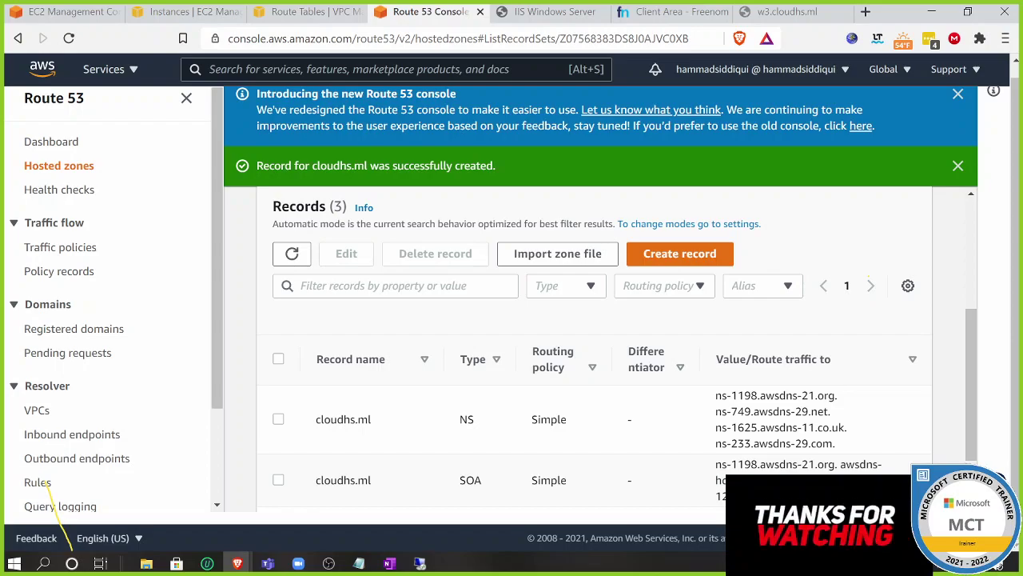
pyautogui.moveTo(716, 395); pyautogui.dragTo(836, 395)
pyautogui.rightClick(836, 394)
pyautogui.click(849, 413)
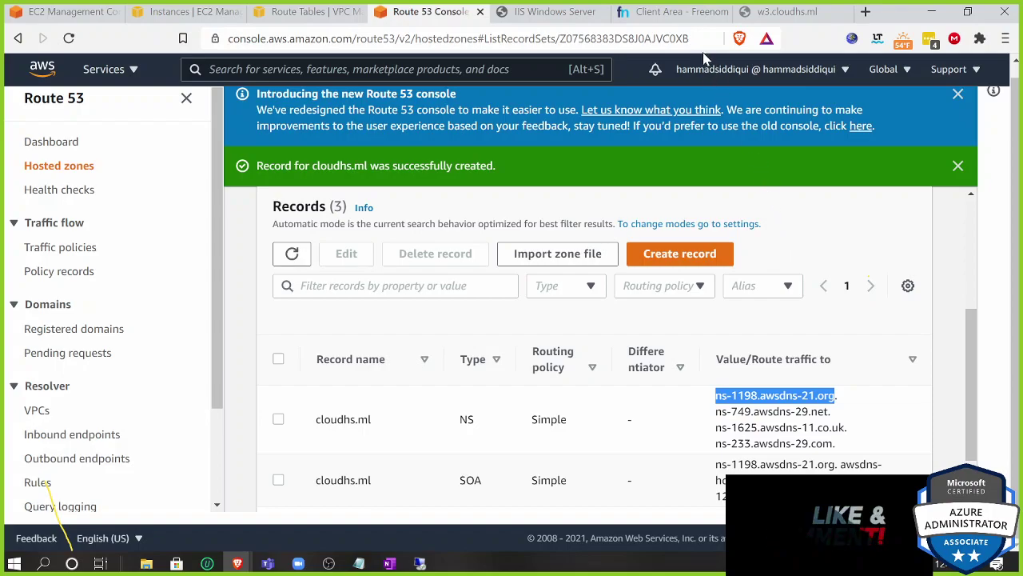
pyautogui.click(657, 17)
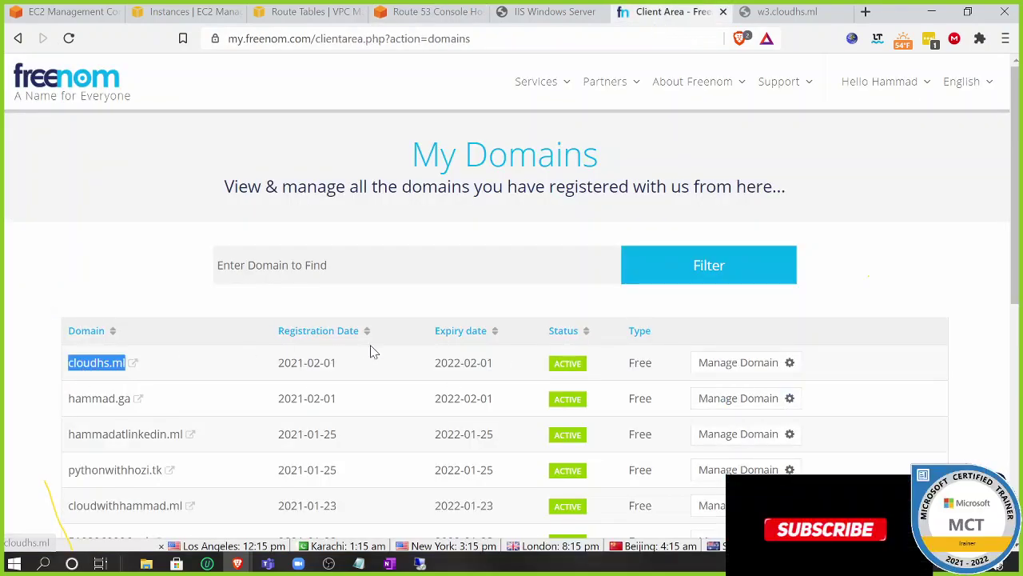
pyautogui.click(755, 372)
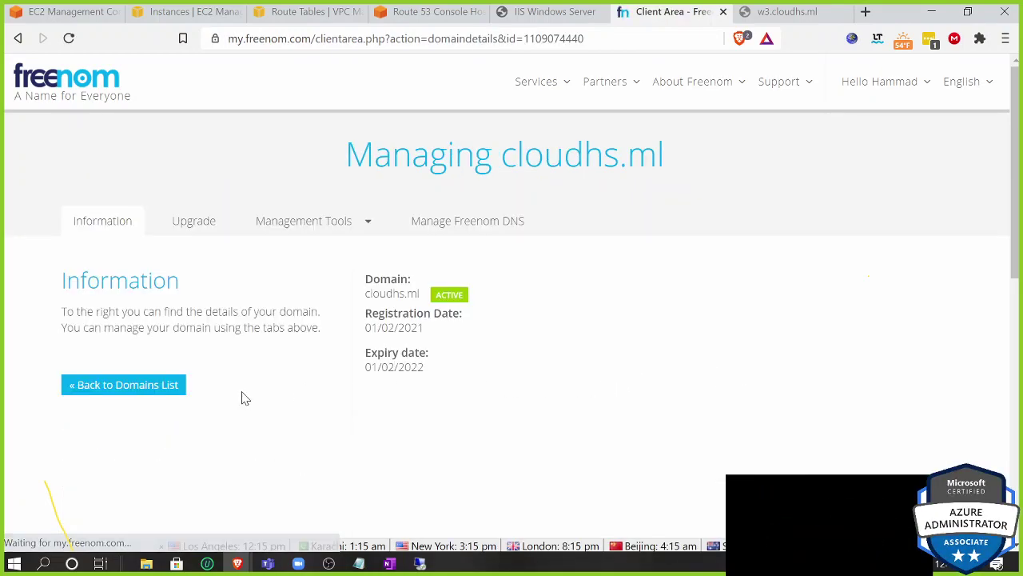
pyautogui.click(269, 236)
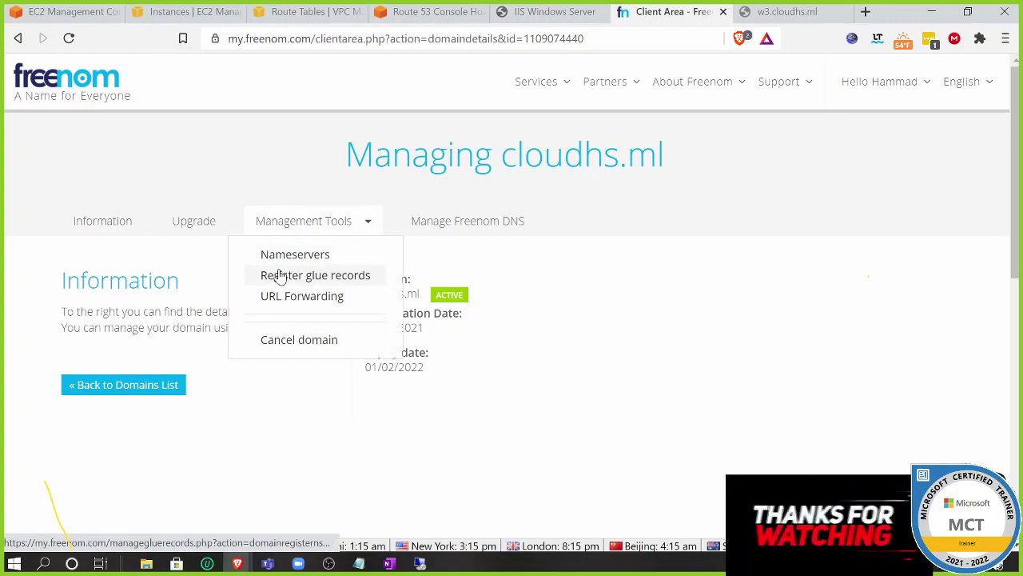
pyautogui.click(291, 255)
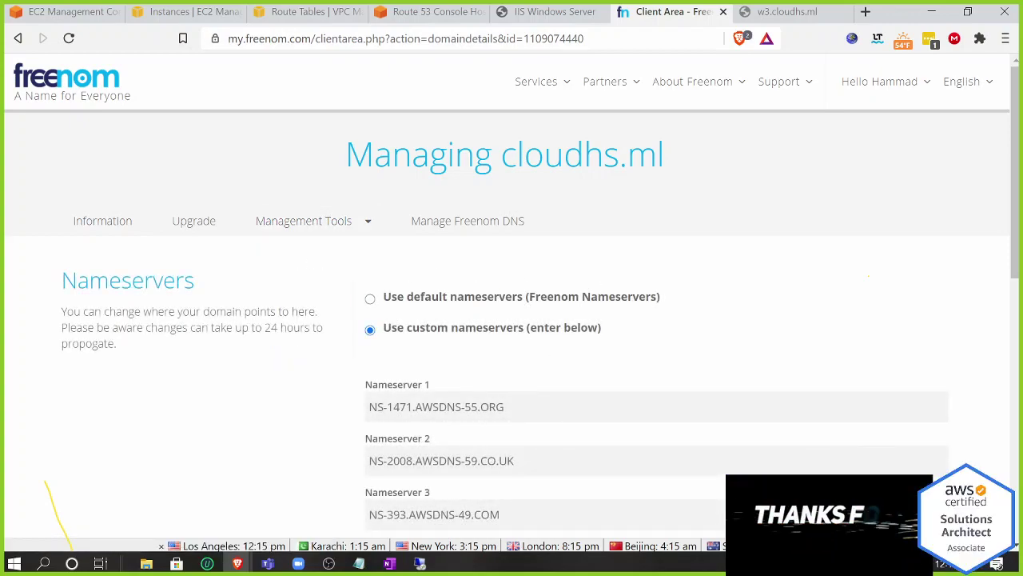
pyautogui.moveTo(507, 406); pyautogui.dragTo(276, 408)
pyautogui.hotkey('ctrl', 'v')
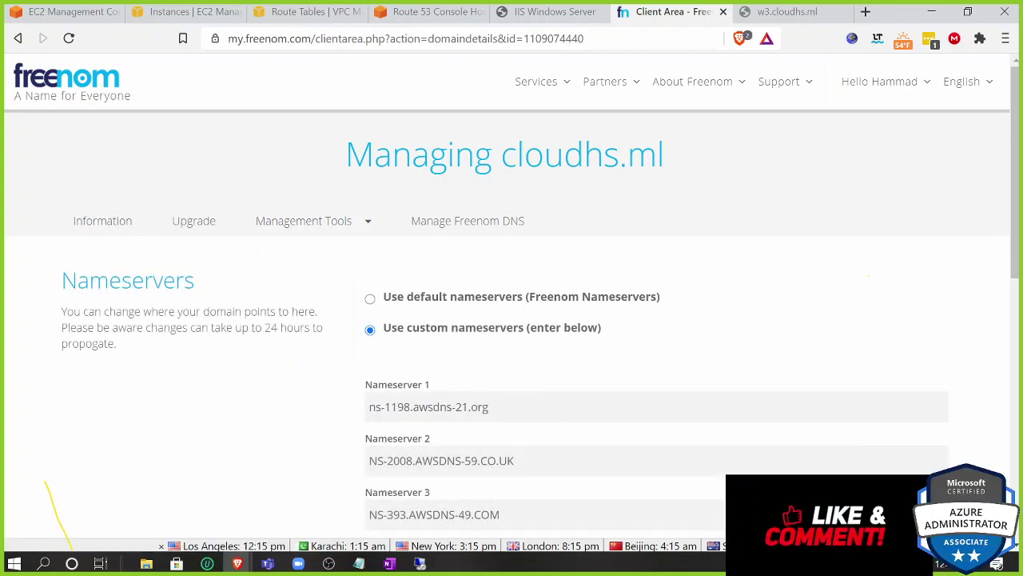
# Set Freenom Nameserver 2 to ns-749.awsdns-29.net, copied from Route 53
pyautogui.click(435, 13)
pyautogui.moveTo(829, 411); pyautogui.dragTo(722, 411)
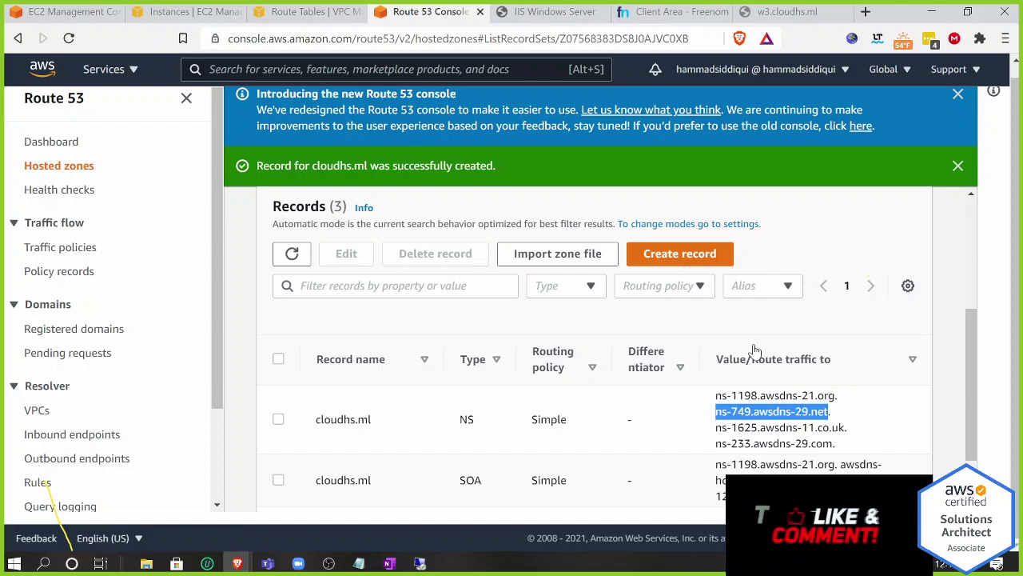
pyautogui.click(525, 23)
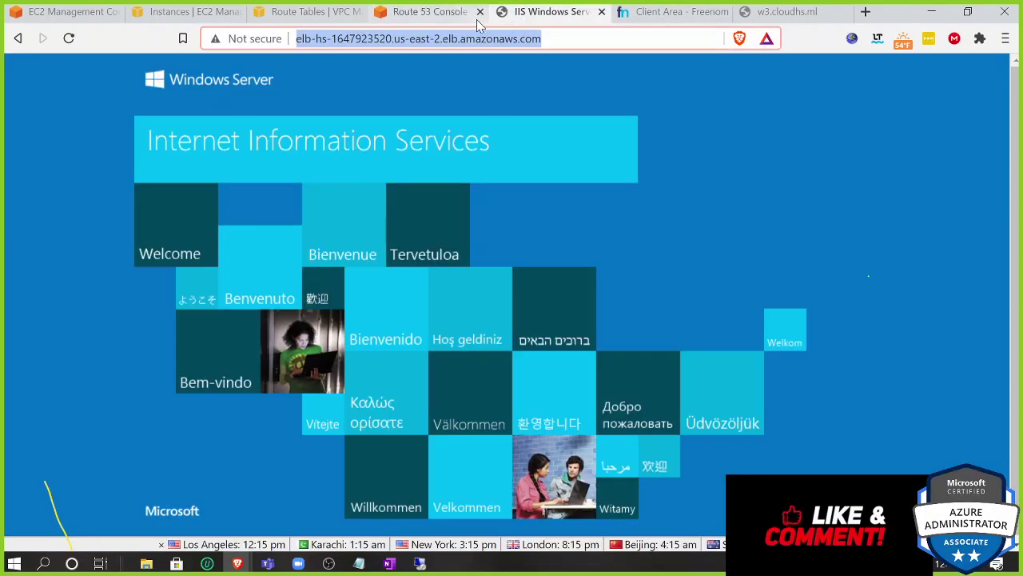
pyautogui.click(676, 12)
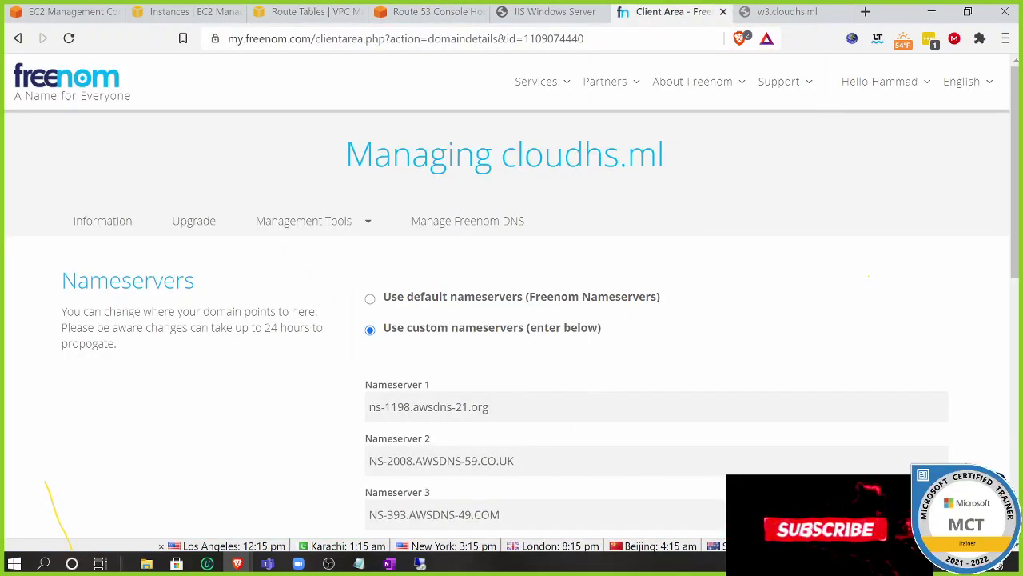
pyautogui.moveTo(519, 461); pyautogui.dragTo(272, 466)
pyautogui.hotkey('ctrl', 'v')
# Set Freenom Nameserver 3 to ns-1625.awsdns-11.co.uk, copied from Route 53
pyautogui.scroll(-2, 522, 445)
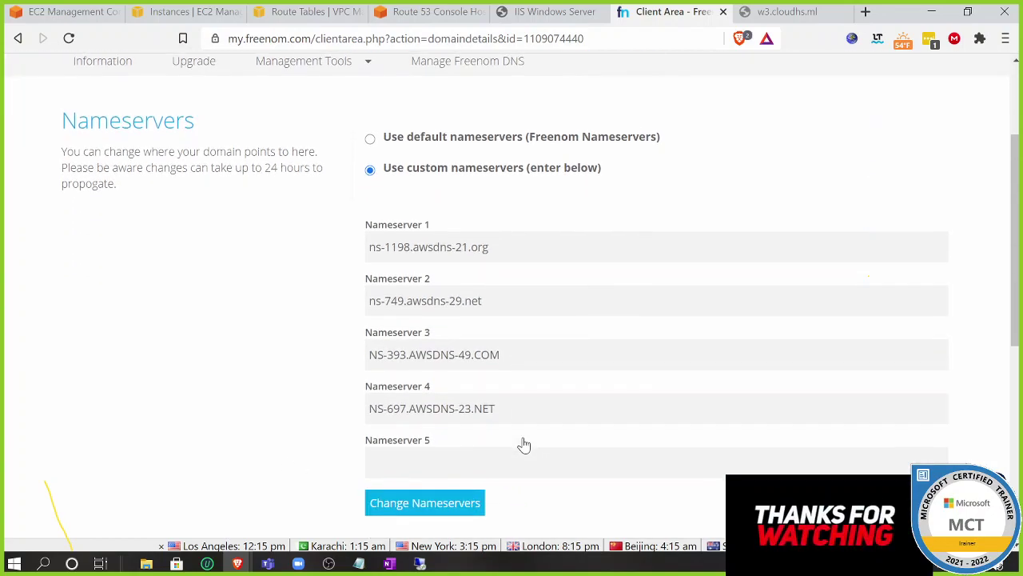
pyautogui.click(430, 11)
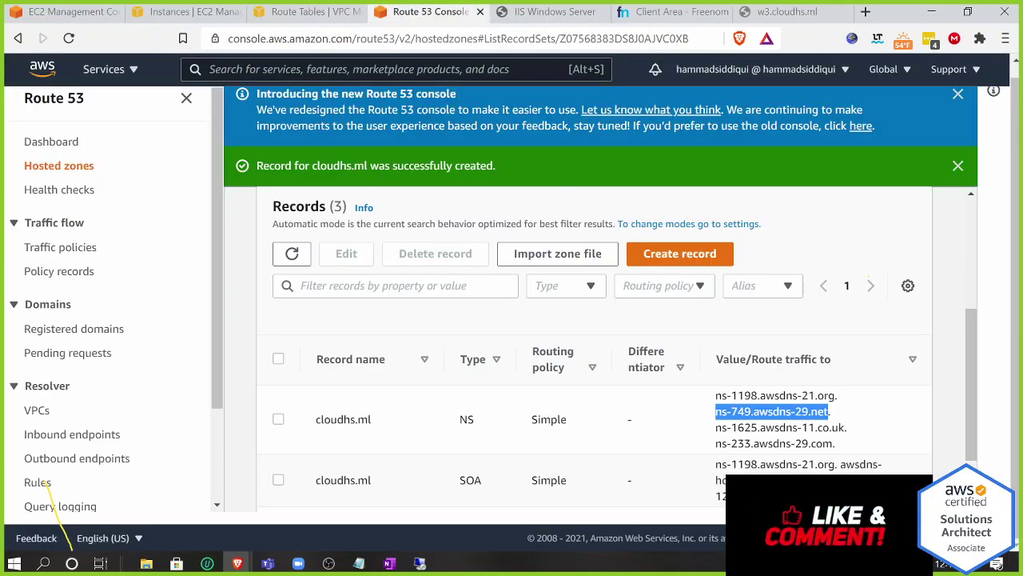
pyautogui.moveTo(844, 427); pyautogui.dragTo(716, 427)
pyautogui.hotkey('ctrl', 'c')
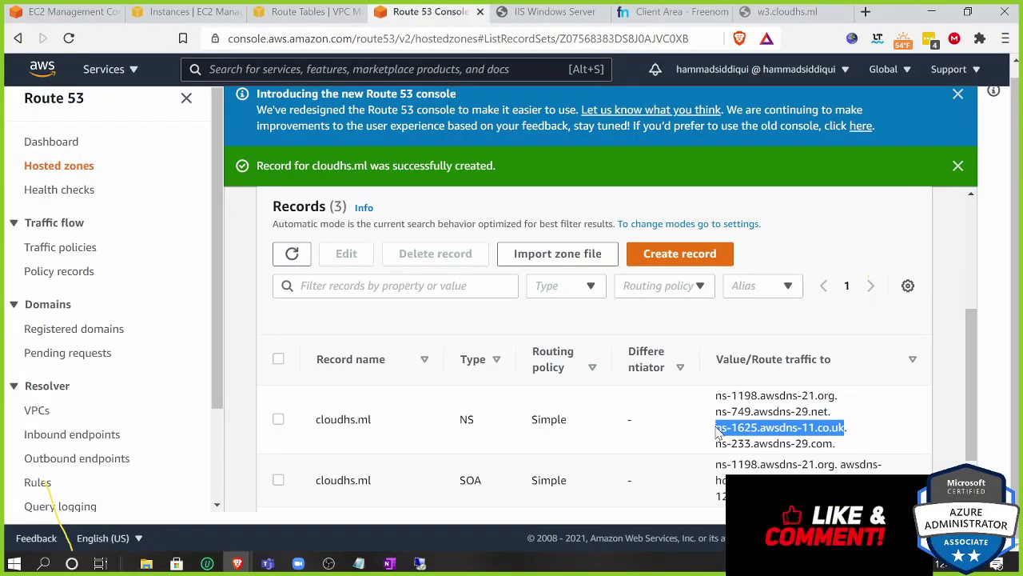
pyautogui.click(676, 11)
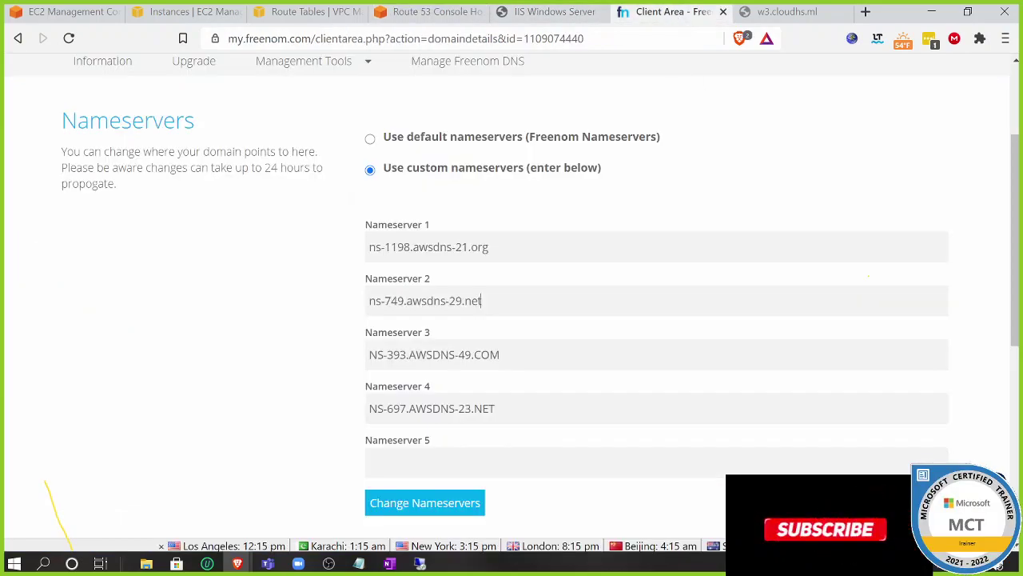
pyautogui.press('Tab')
pyautogui.hotkey('ctrl', 'v')
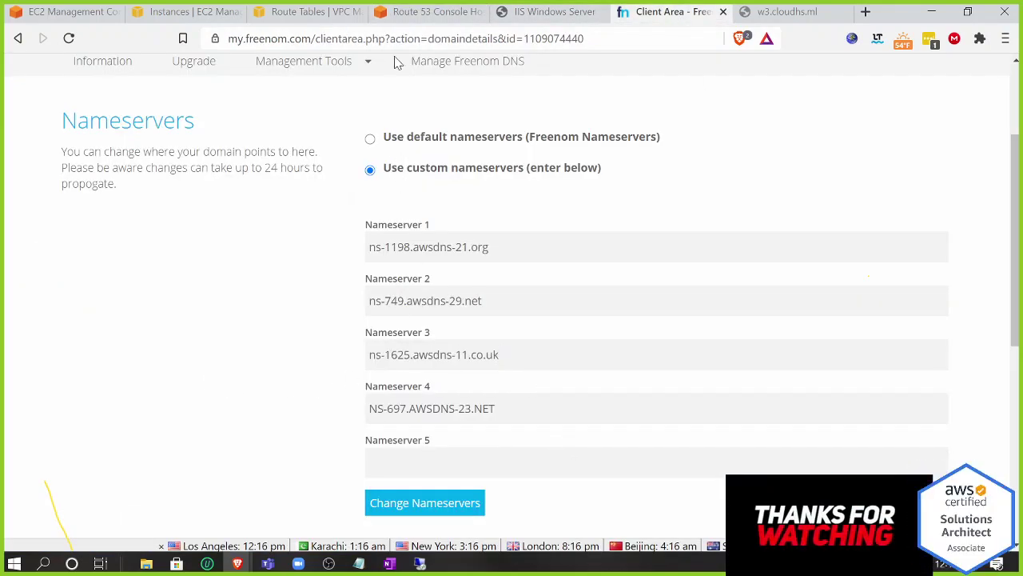
# Set Freenom Nameserver 4 to ns-233.awsdns-29.com, copied from Route 53
pyautogui.click(431, 11)
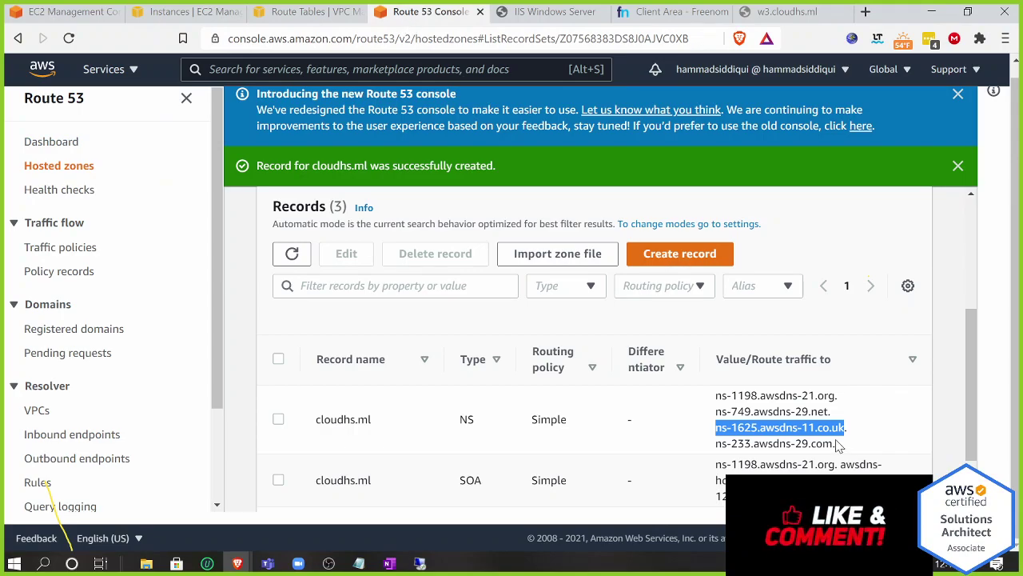
pyautogui.moveTo(837, 444); pyautogui.dragTo(722, 445)
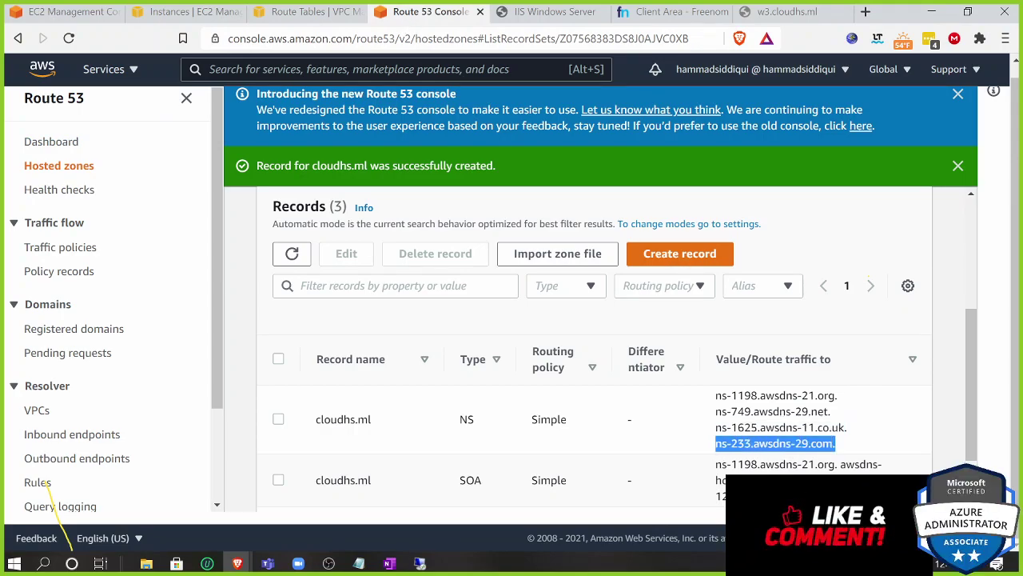
pyautogui.click(672, 12)
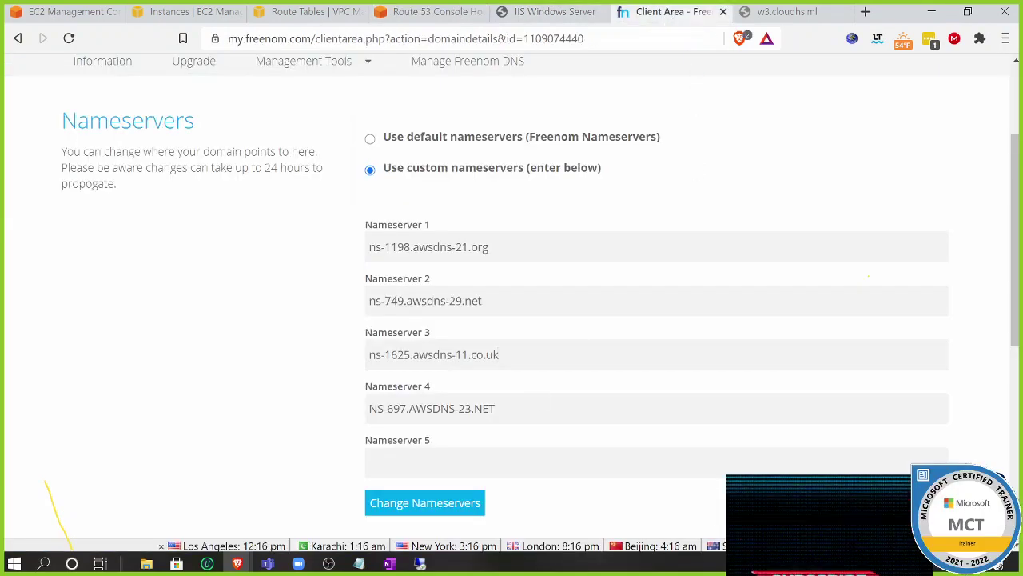
pyautogui.moveTo(497, 409); pyautogui.dragTo(263, 404)
pyautogui.write('ns-233.awsdns-29.com.')
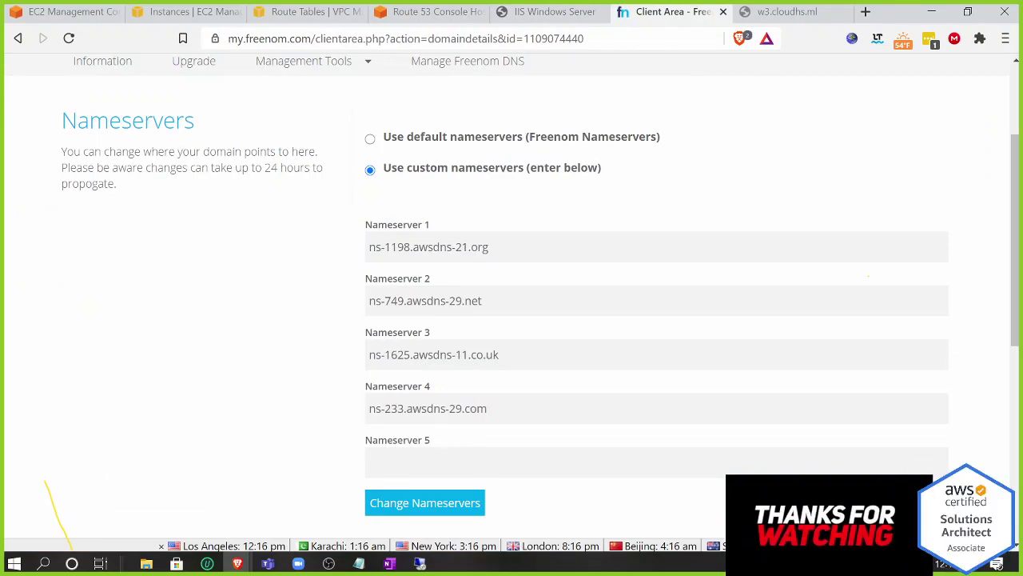
# Save the four custom nameservers with Change Nameservers and return to the w3.cloudhs.ml page
pyautogui.click(447, 512)
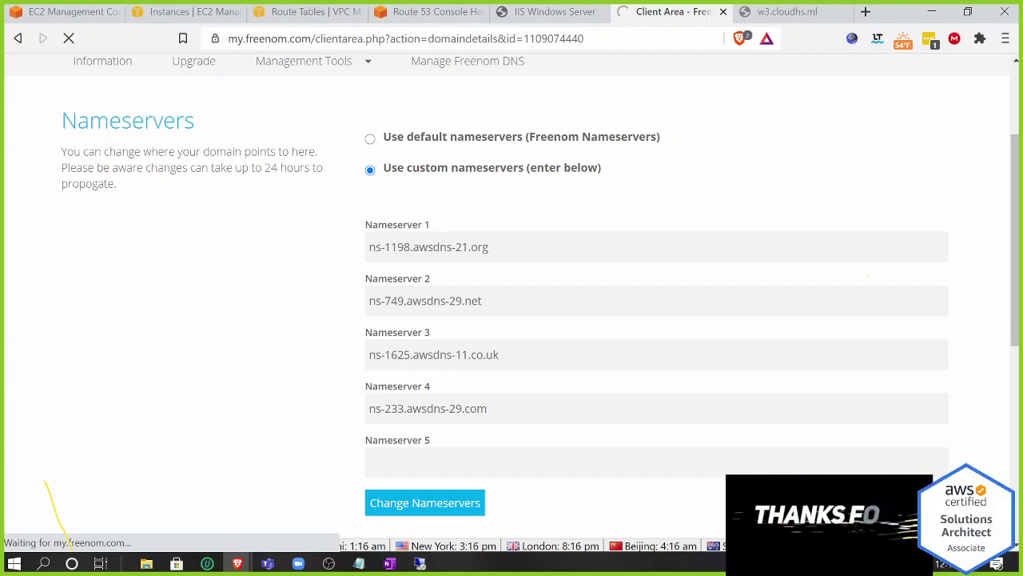
pyautogui.scroll(-2, 512, 303)
pyautogui.scroll(3, 511, 304)
pyautogui.scroll(-1, 658, 317)
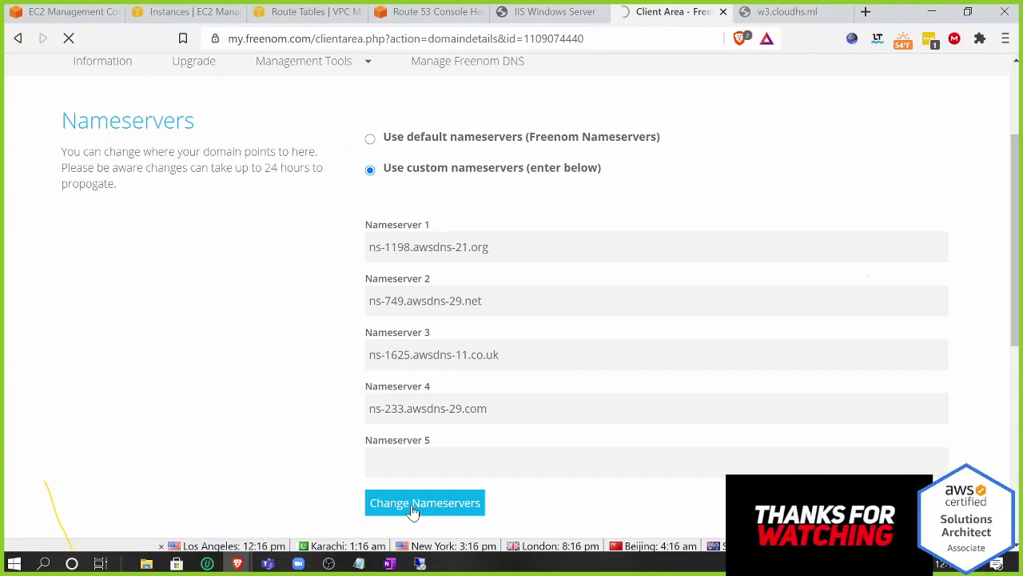
pyautogui.scroll(-1, 466, 298)
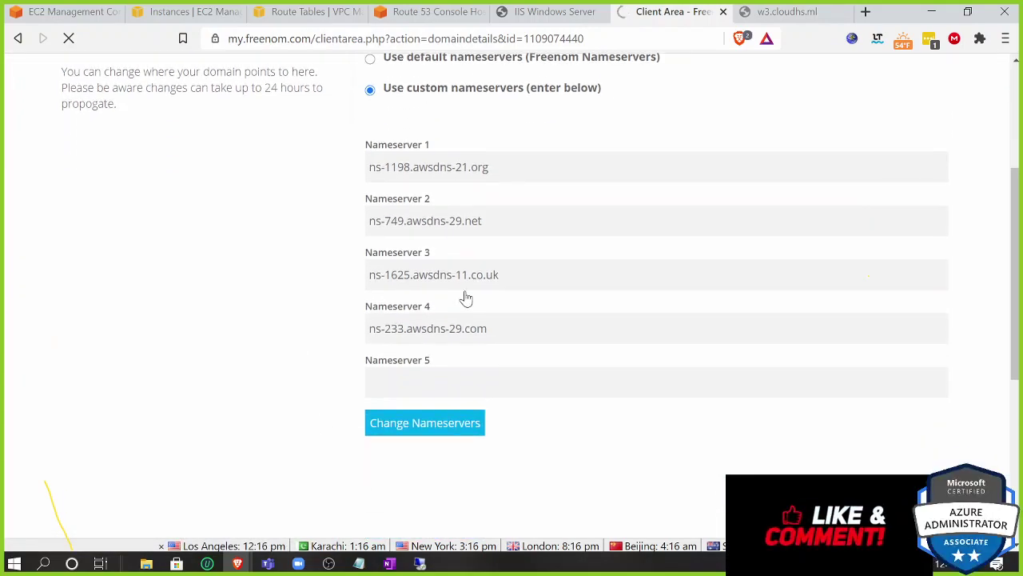
pyautogui.click(785, 13)
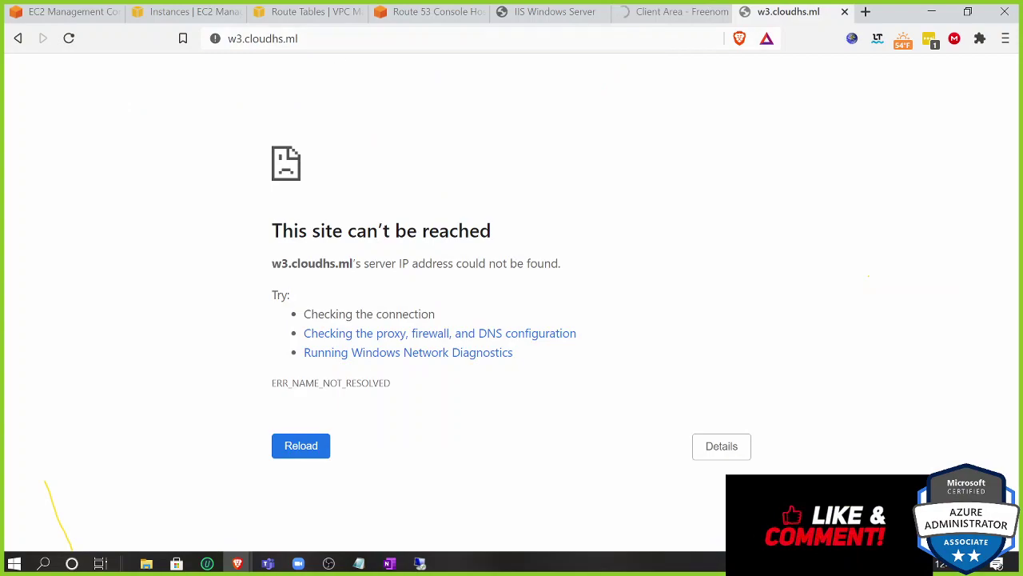
# Copy the w3.cloudhs.ml address and reload the site to test whether it resolves
pyautogui.click(284, 39)
pyautogui.rightClick(281, 38)
pyautogui.click(339, 129)
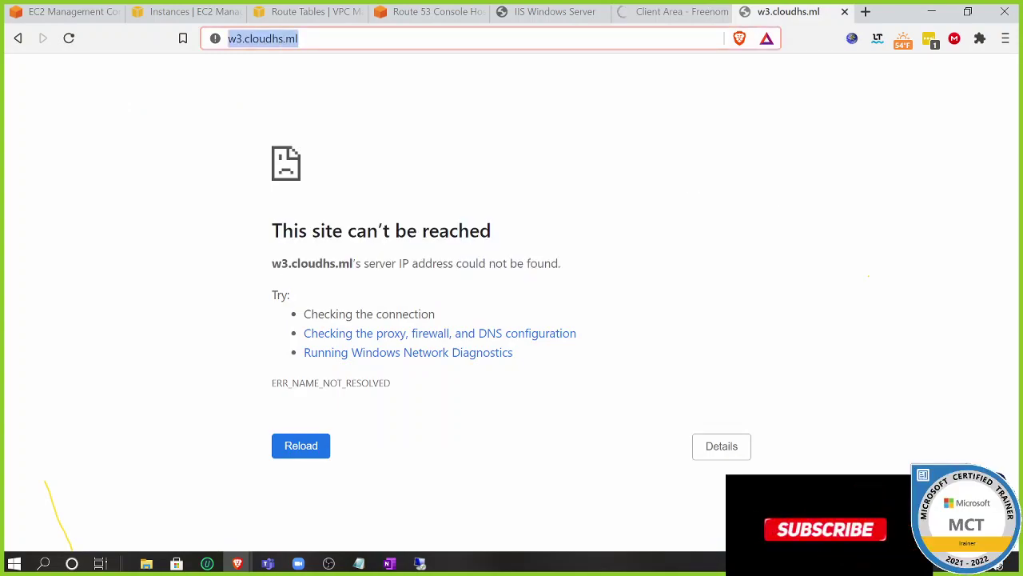
pyautogui.press('super+r')
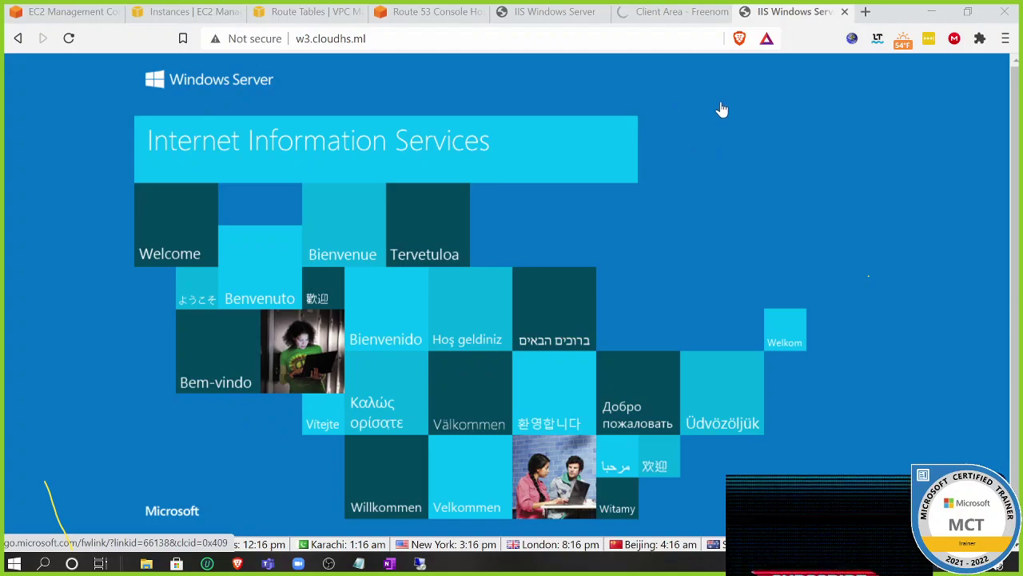
pyautogui.click(676, 16)
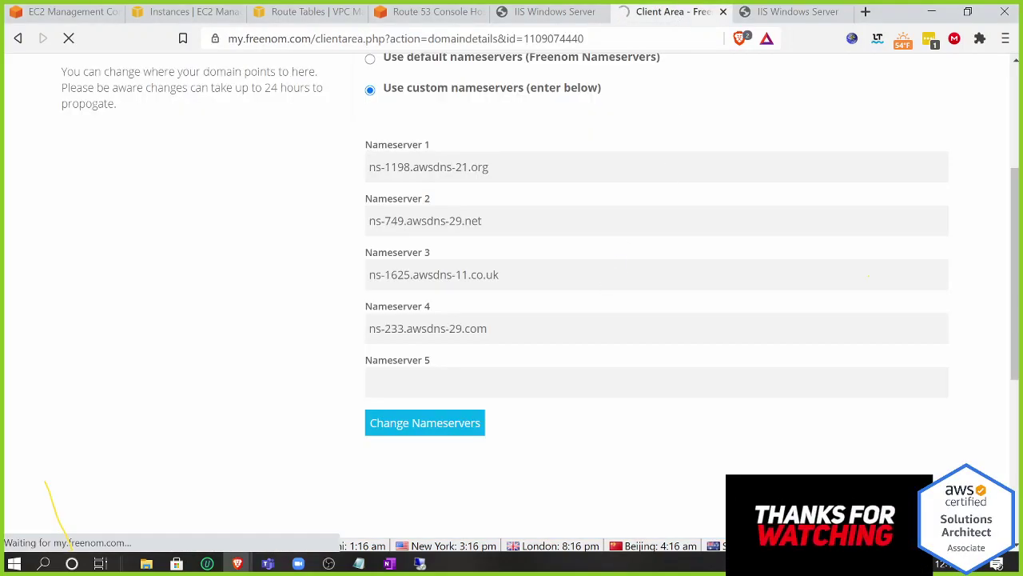
pyautogui.click(791, 12)
pyautogui.click(69, 38)
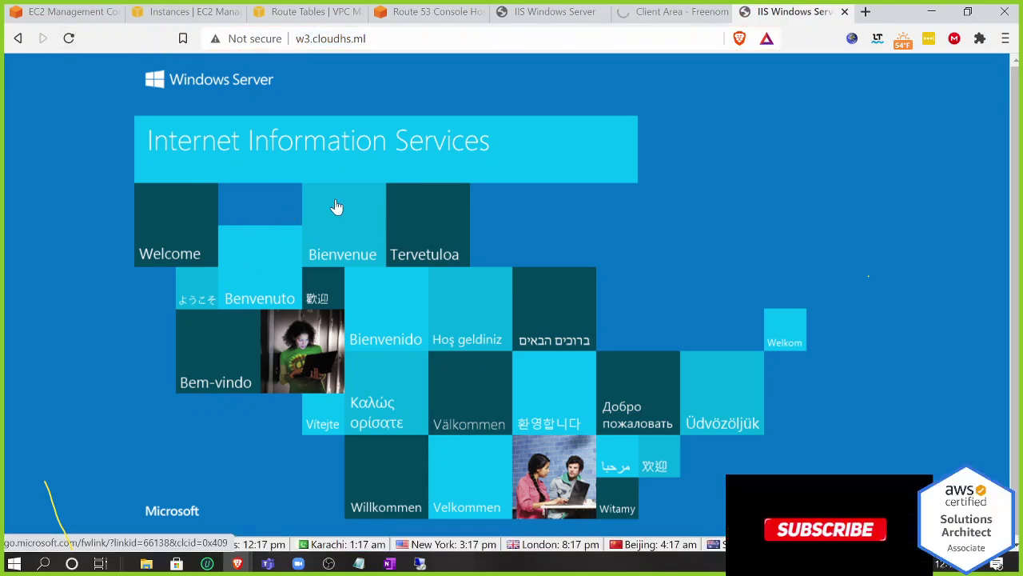
# Compare the Freenom nameservers with the cloudhs.ml NS values in Route 53, starting with ns-1198.awsdns-21.org
pyautogui.click(663, 12)
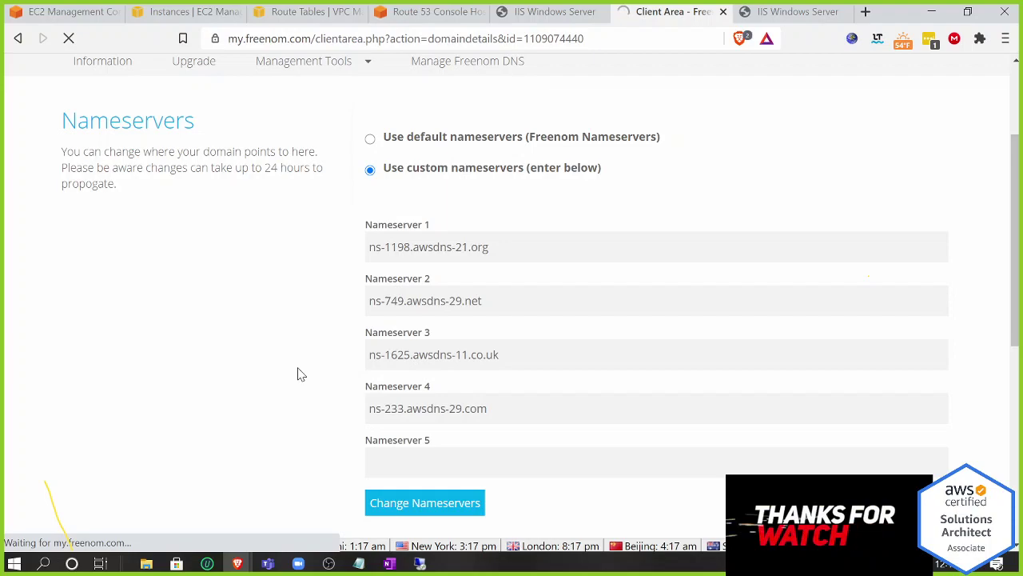
pyautogui.click(426, 15)
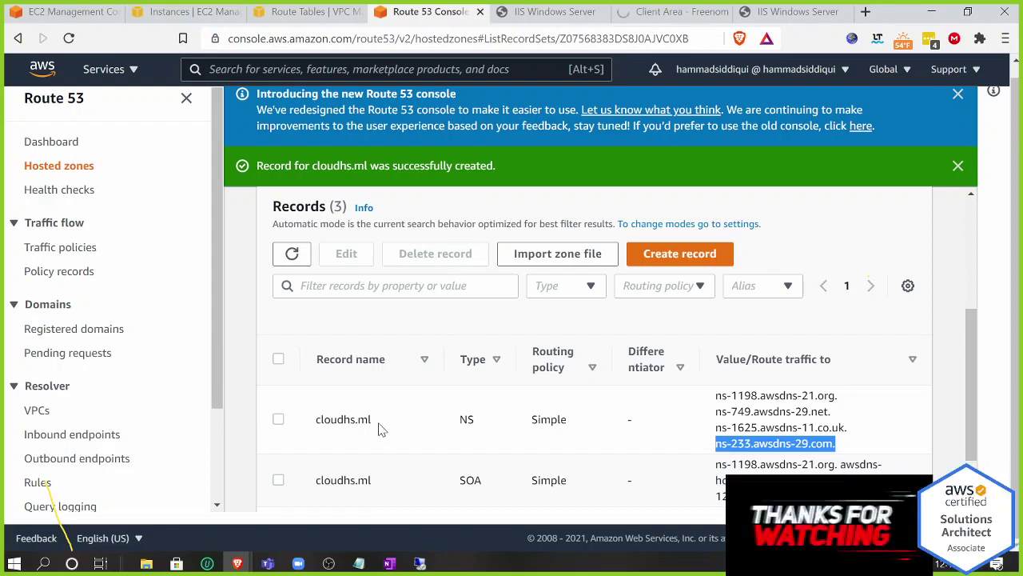
pyautogui.moveTo(376, 429); pyautogui.dragTo(315, 432)
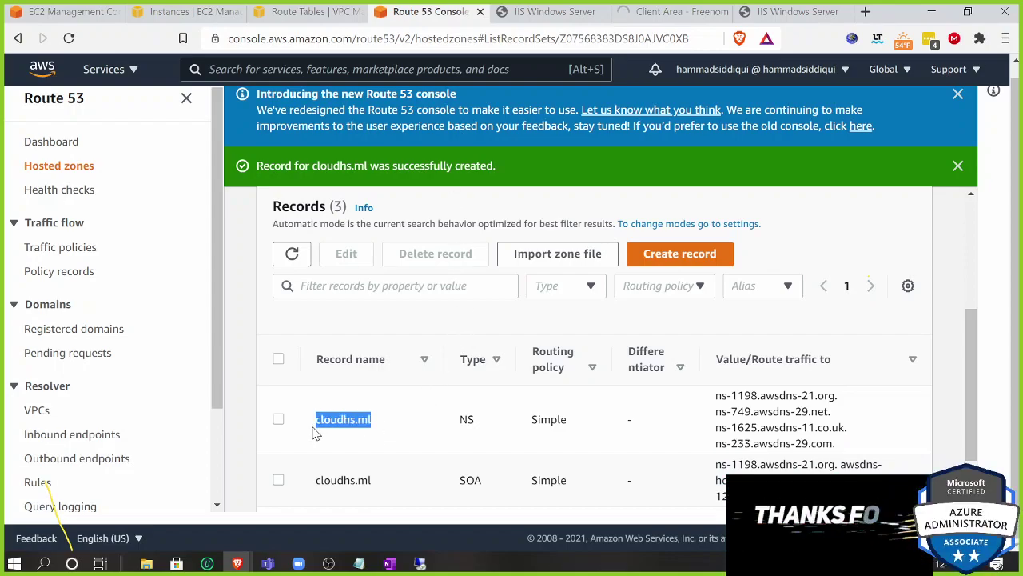
pyautogui.click(664, 13)
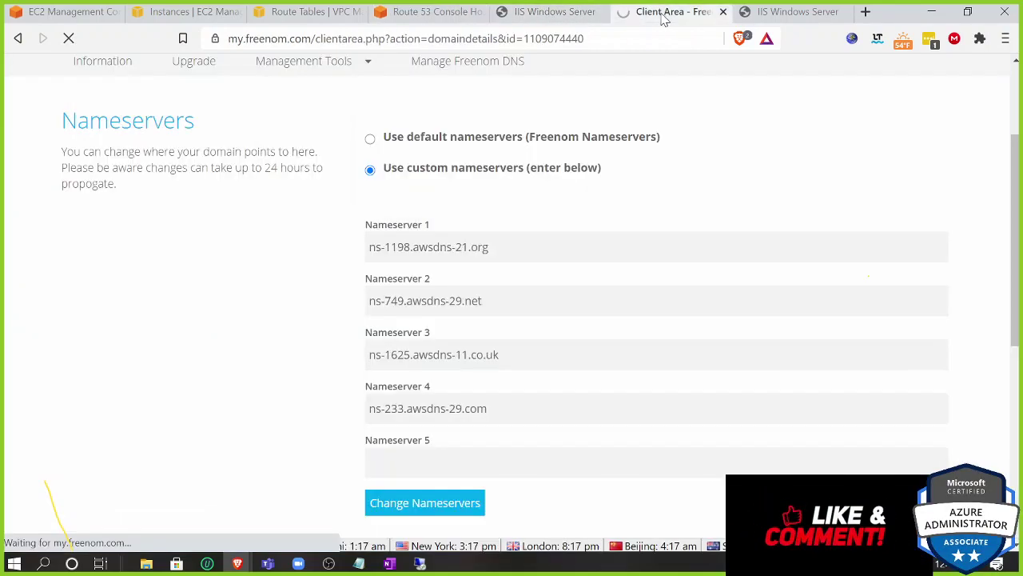
pyautogui.click(421, 14)
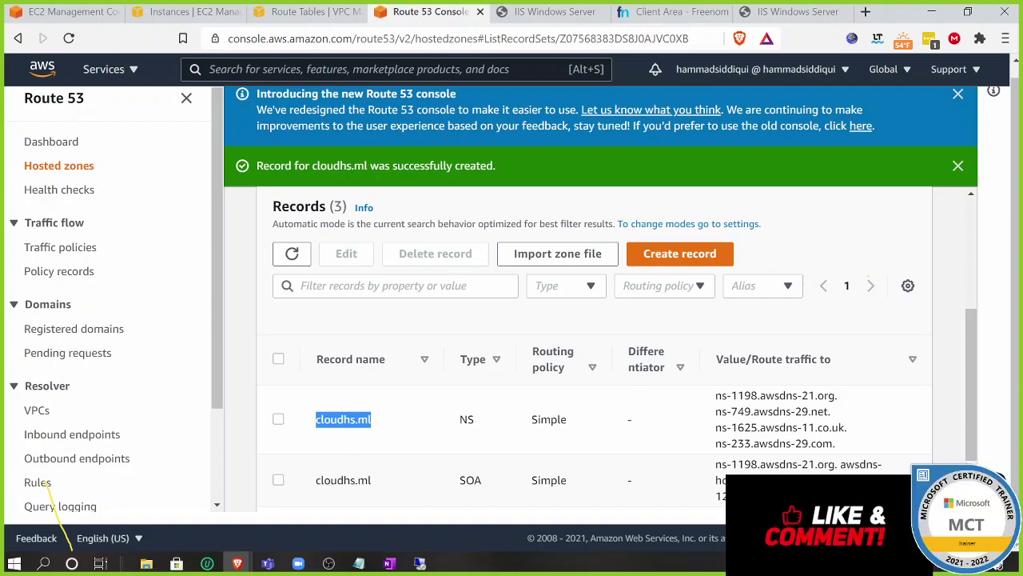
pyautogui.moveTo(715, 395); pyautogui.dragTo(844, 397)
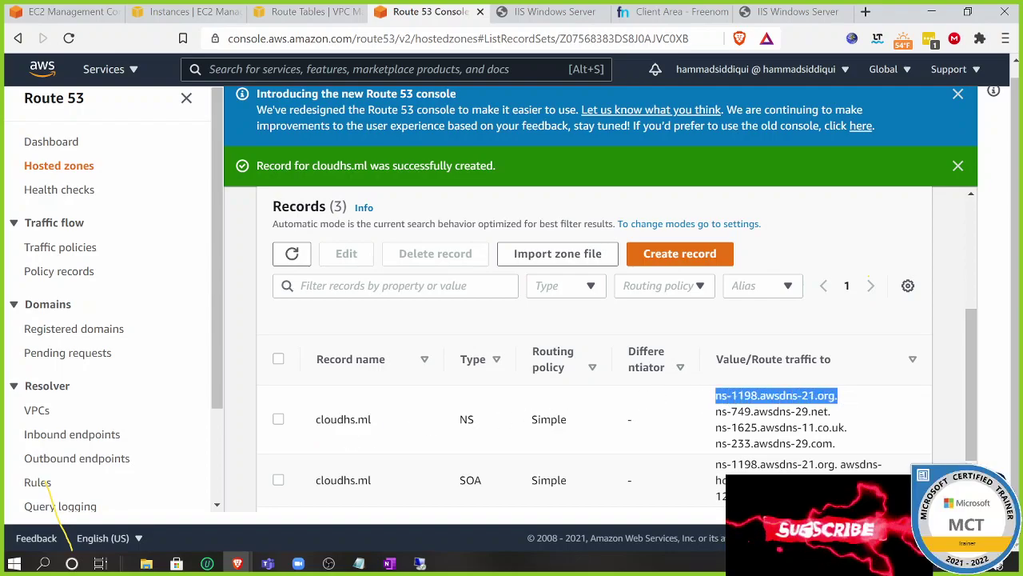
pyautogui.moveTo(715, 411); pyautogui.dragTo(825, 411)
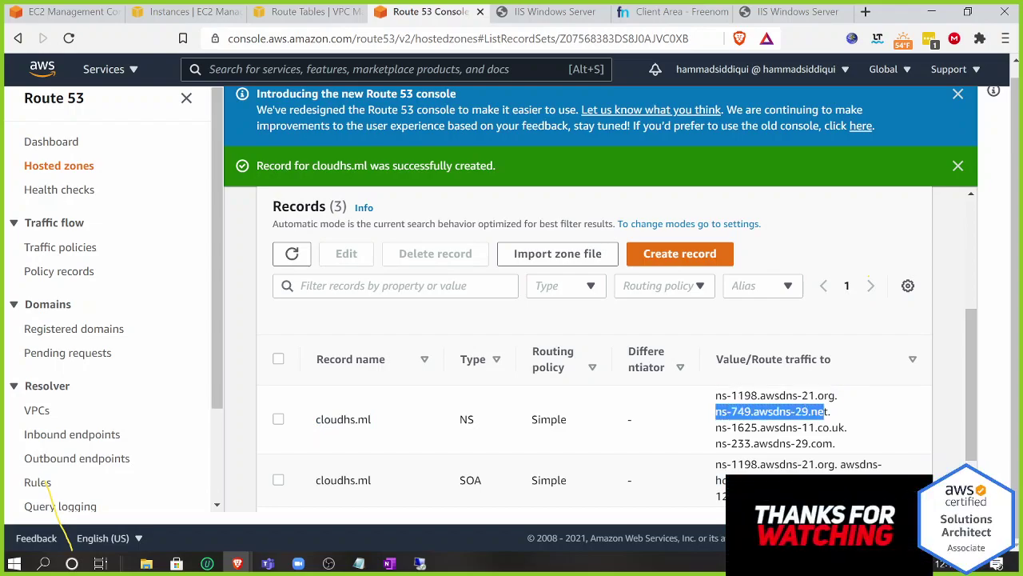
# Highlight the remaining NS values, including ns-1625.awsdns-11.co.uk, then go back to the IIS welcome page
pyautogui.moveTo(716, 427); pyautogui.dragTo(851, 434)
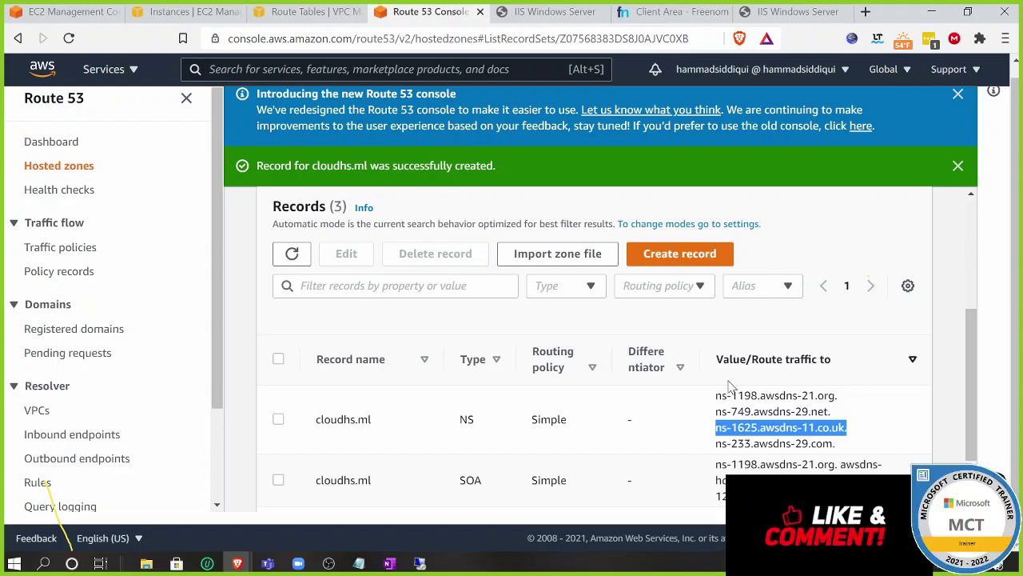
pyautogui.moveTo(715, 395); pyautogui.dragTo(834, 445)
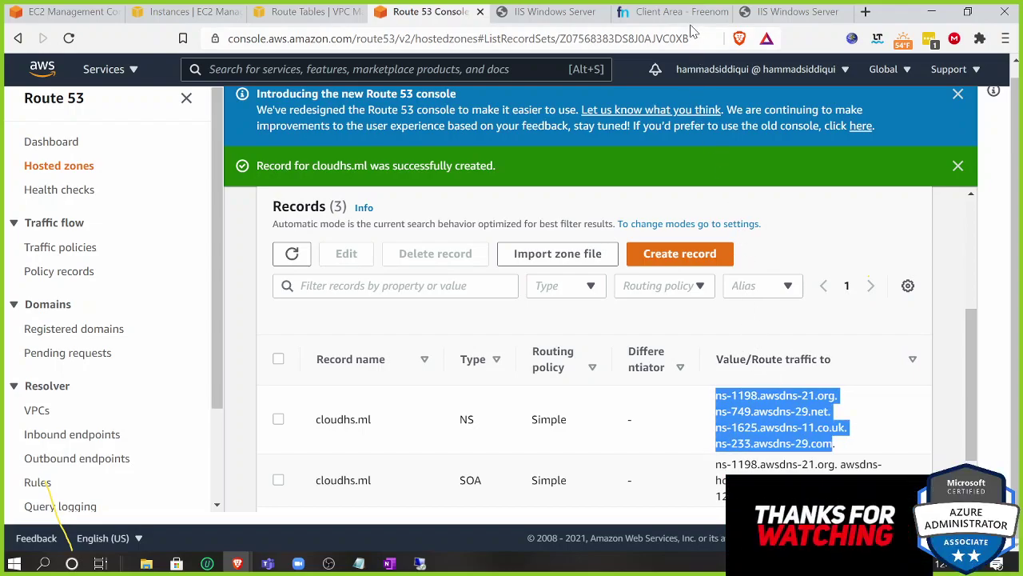
pyautogui.click(548, 11)
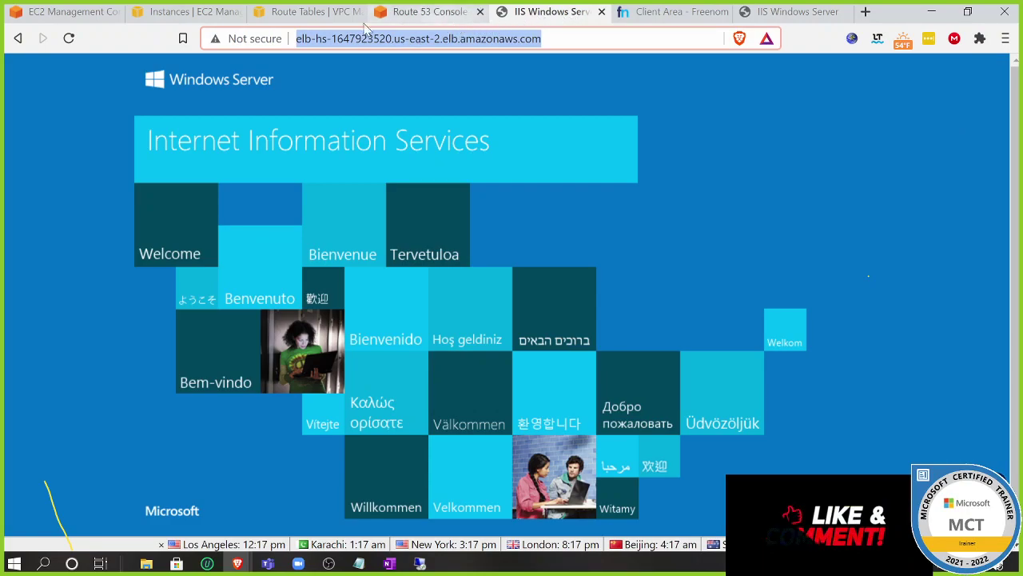
# Reload w3.cloudhs.ml to confirm the IIS Windows Server page loads, then return to Freenom
pyautogui.click(776, 12)
pyautogui.click(399, 39)
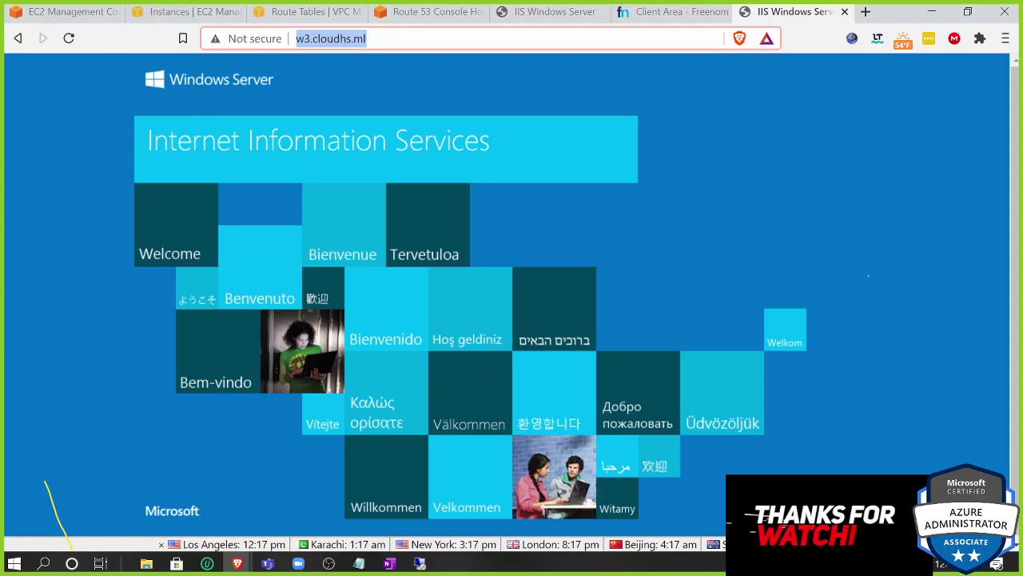
pyautogui.press('Return')
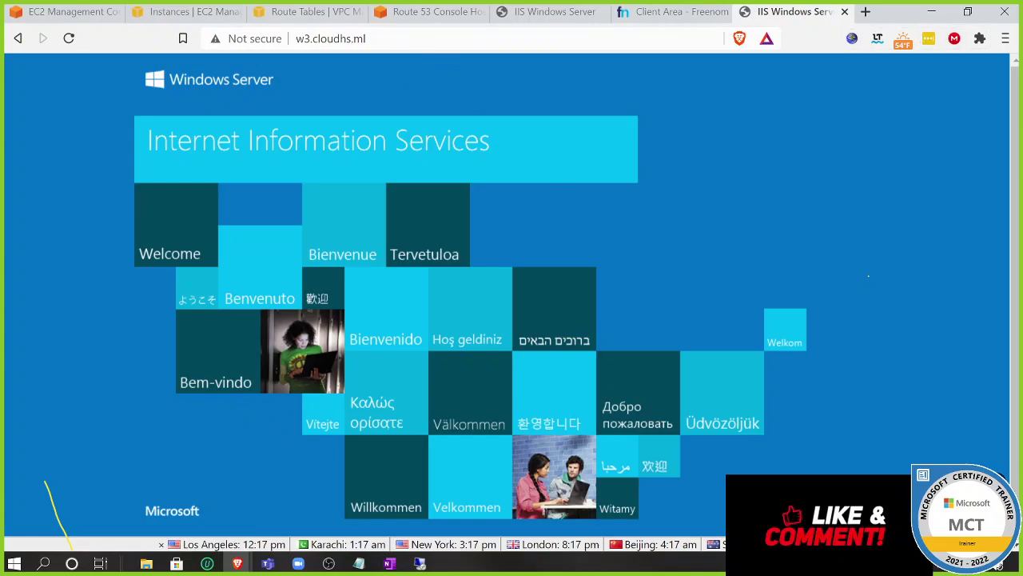
pyautogui.click(657, 13)
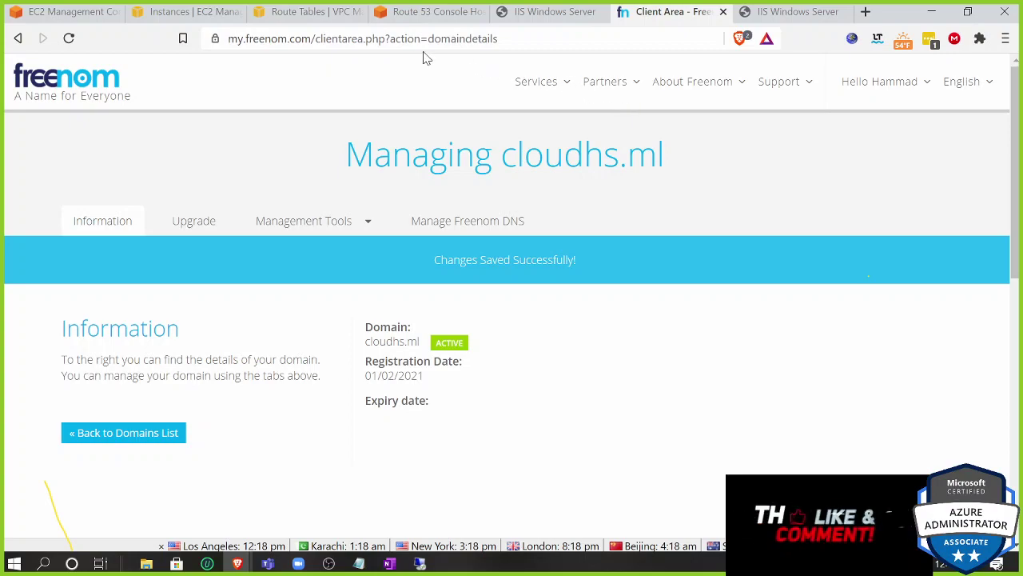
# Load w3.cloudhs.ml in a new private Tor window, then minimize that window
pyautogui.click(1004, 38)
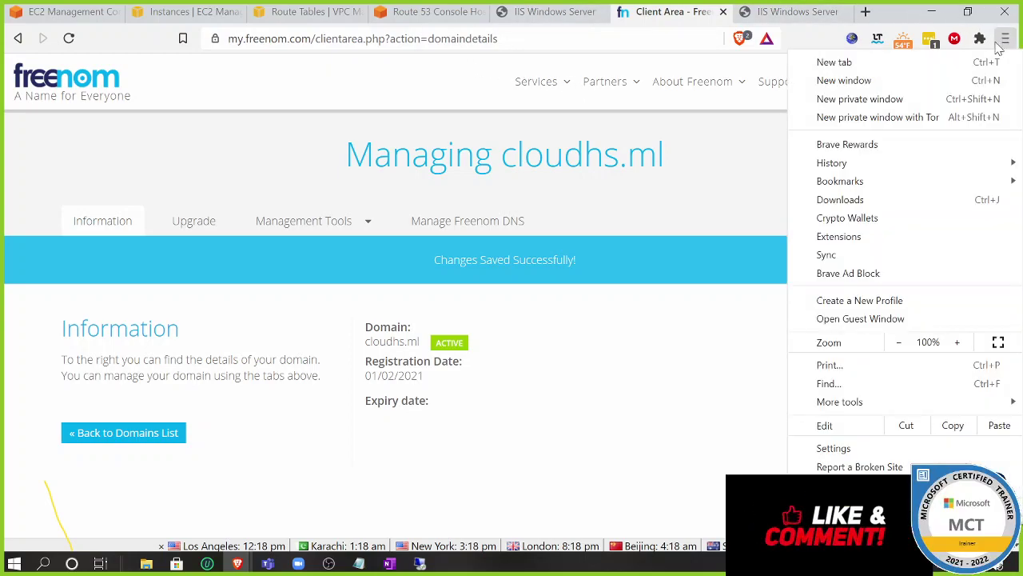
pyautogui.click(927, 118)
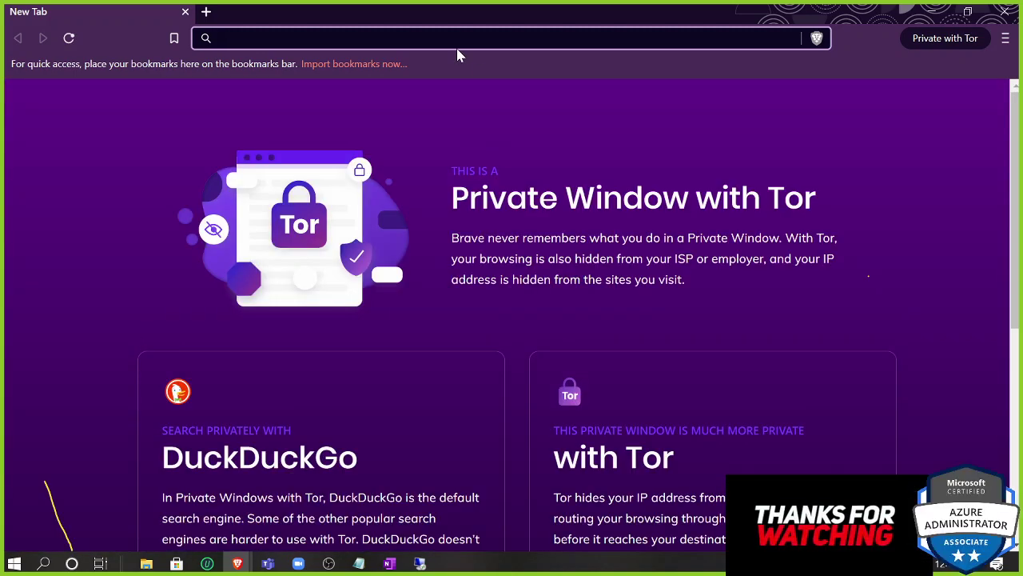
pyautogui.write('w3.')
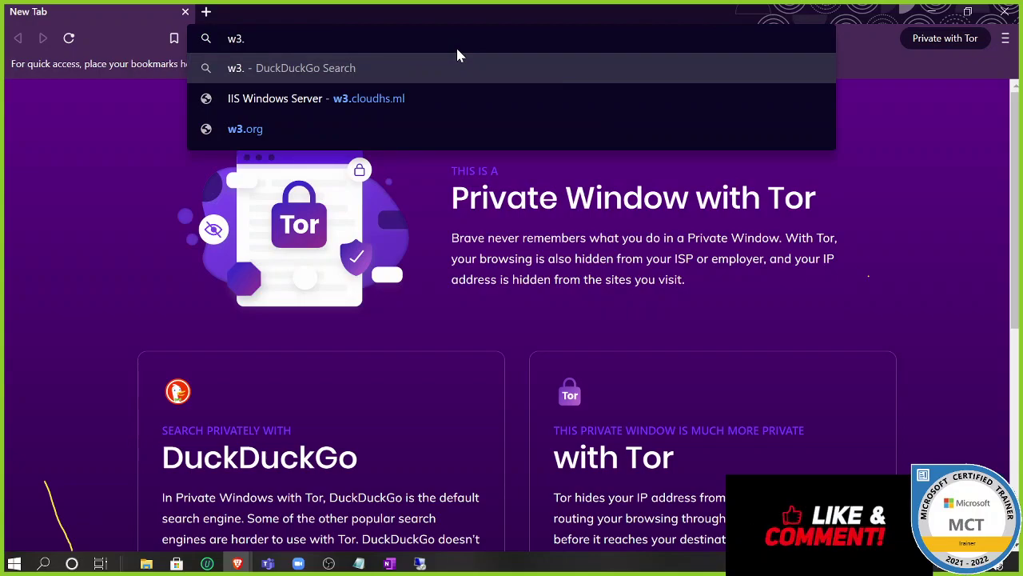
pyautogui.write('cloudhs.ml')
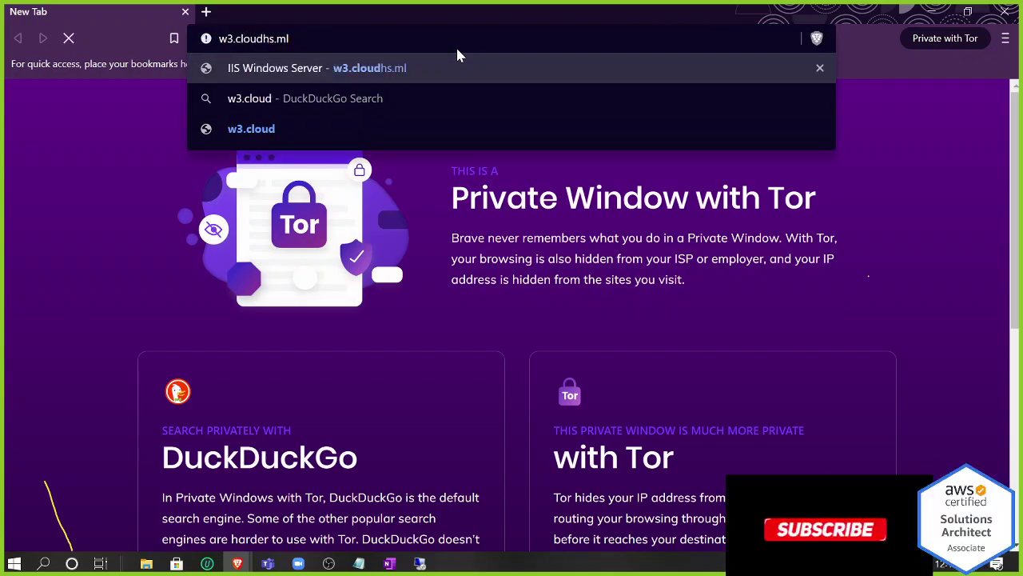
pyautogui.press('Return')
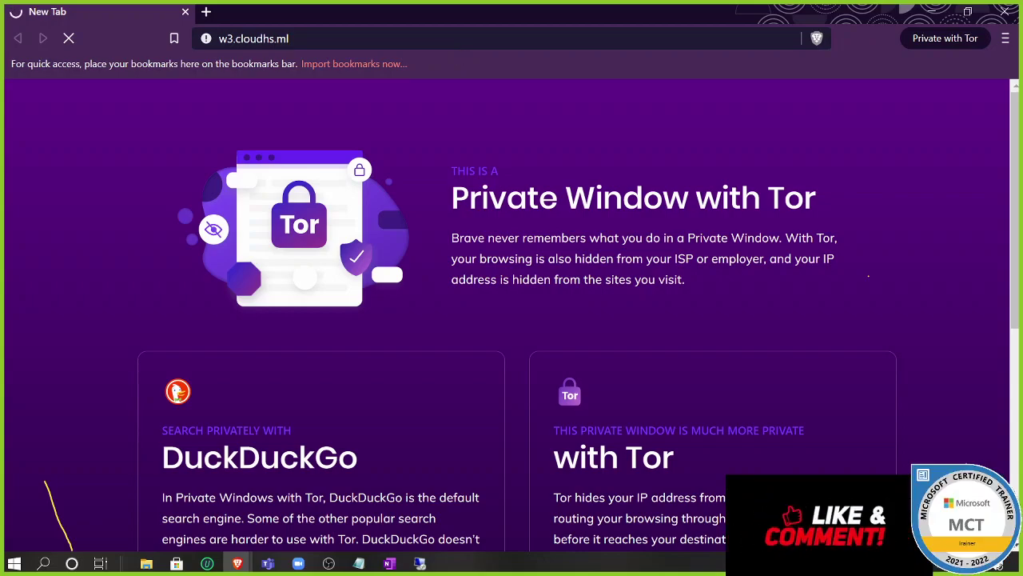
pyautogui.click(932, 12)
pyautogui.click(1005, 38)
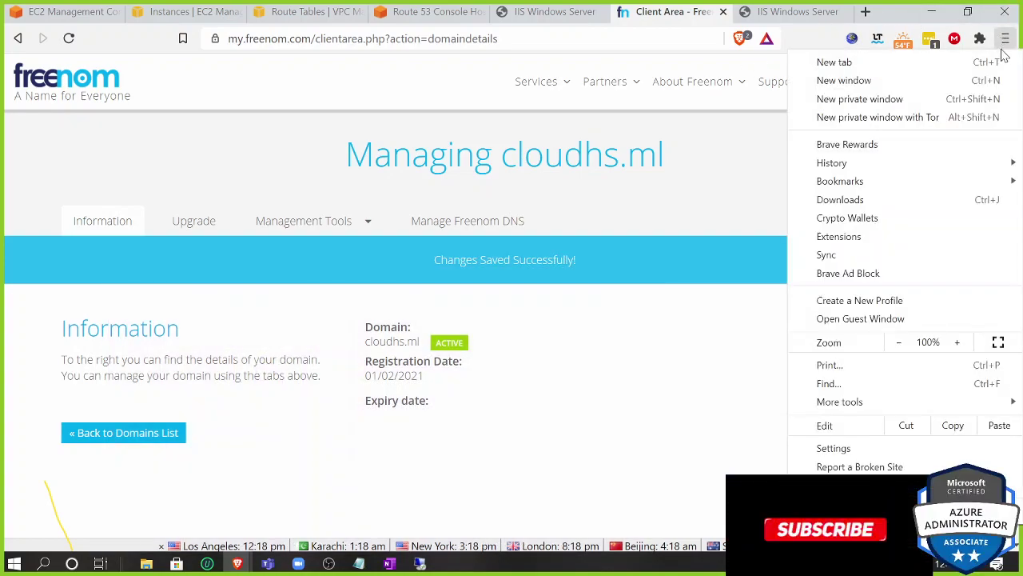
# Load w3.cloudhs.ml in a new Brave window, then minimize it once the IIS page shows
pyautogui.click(977, 80)
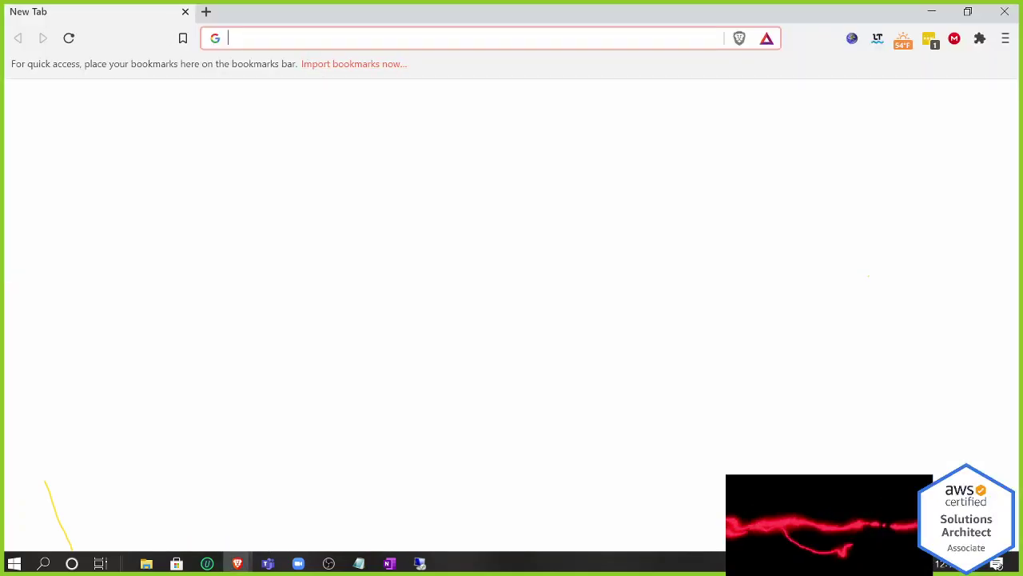
pyautogui.click(447, 38)
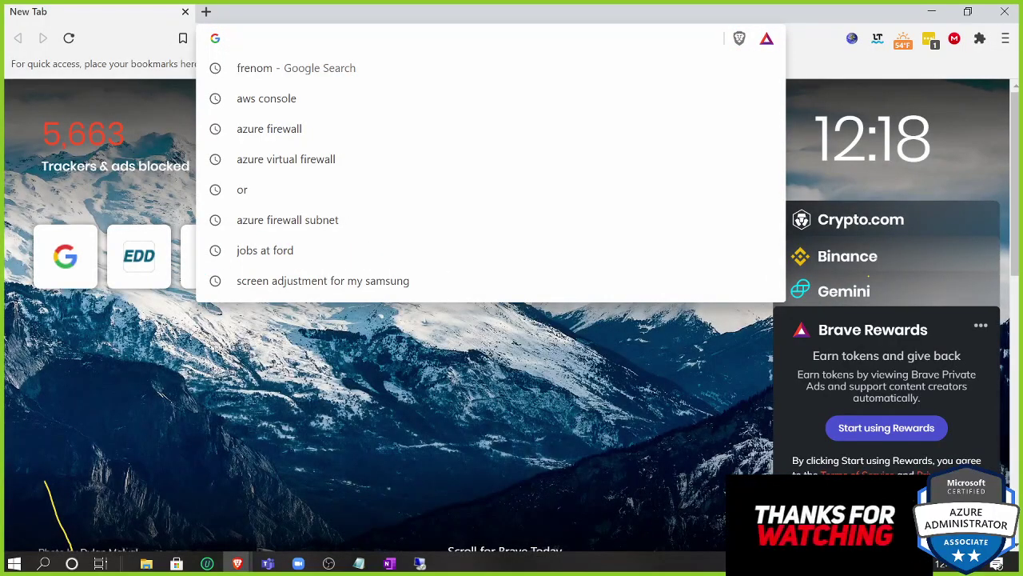
pyautogui.write('w3.clou')
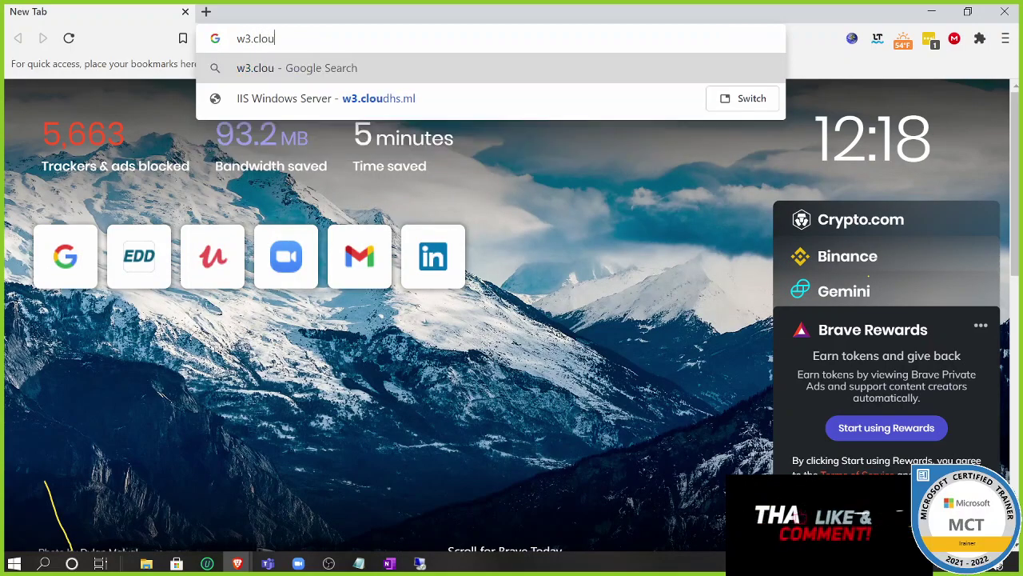
pyautogui.write('dhs.ml')
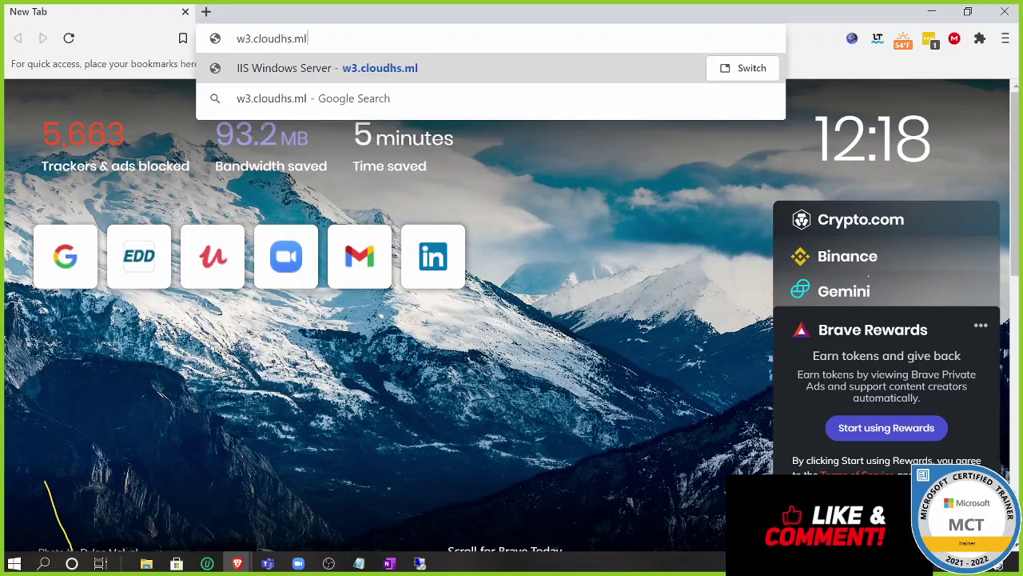
pyautogui.press('Return')
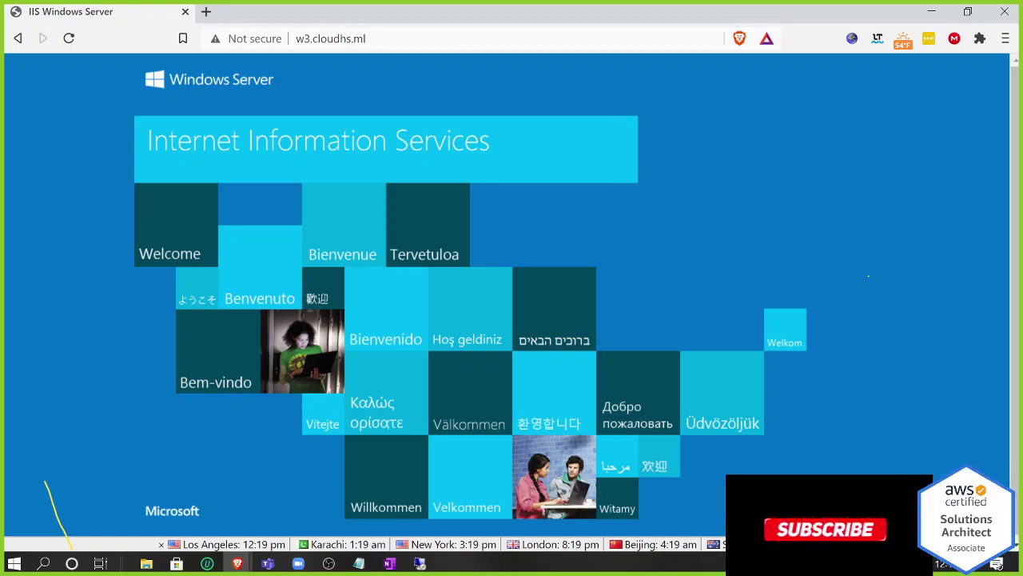
pyautogui.click(925, 24)
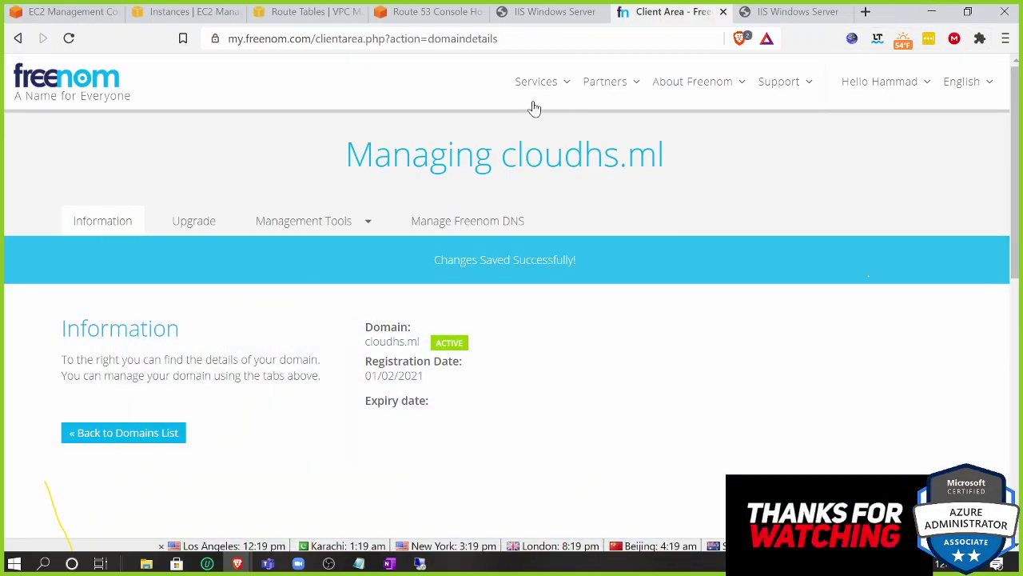
# Check the w3.cloudhs.ml A record in the hosted zone, then bring back the private IIS window
pyautogui.click(783, 18)
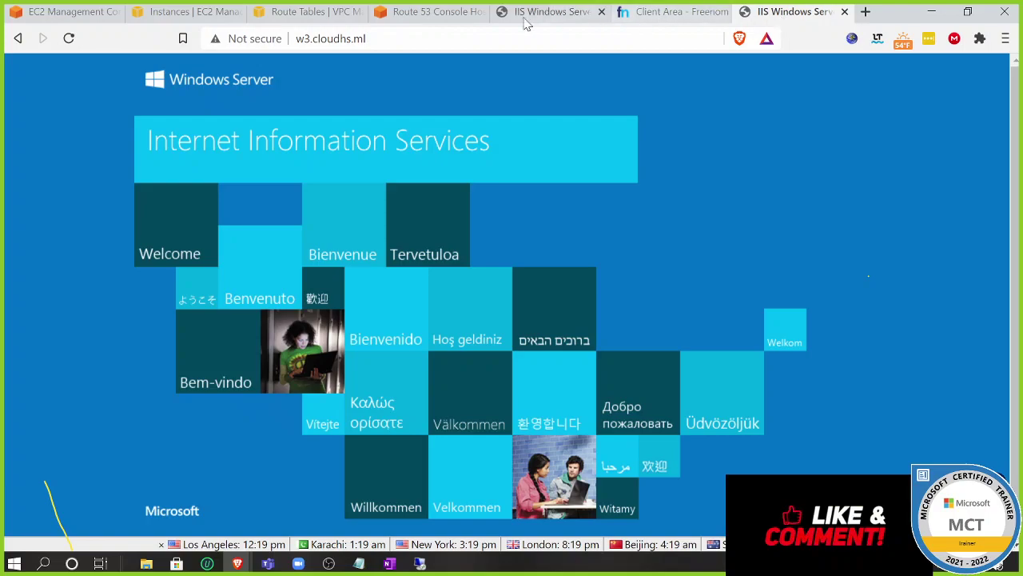
pyautogui.click(438, 13)
pyautogui.scroll(-2, 613, 288)
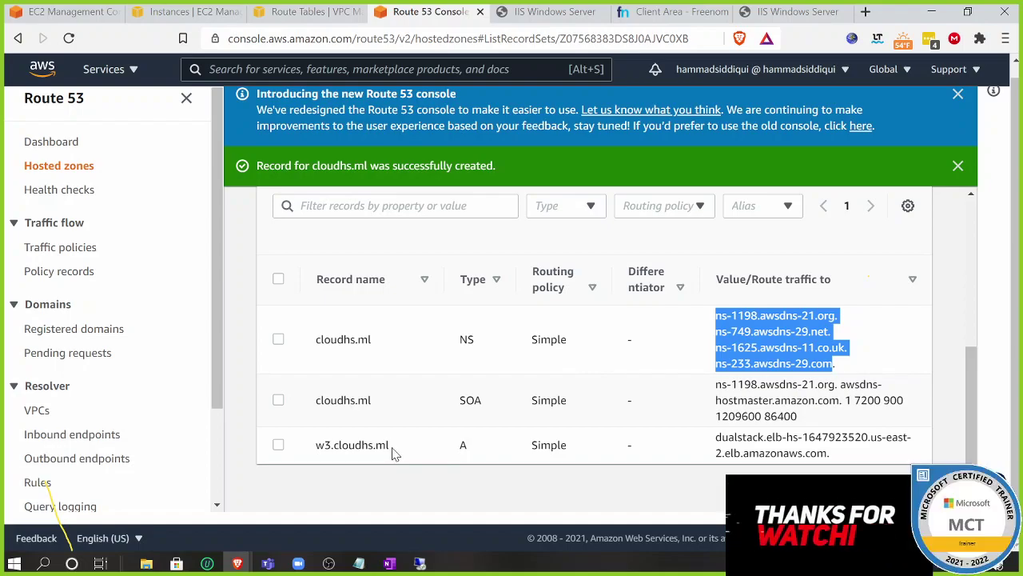
pyautogui.moveTo(391, 446); pyautogui.dragTo(315, 446)
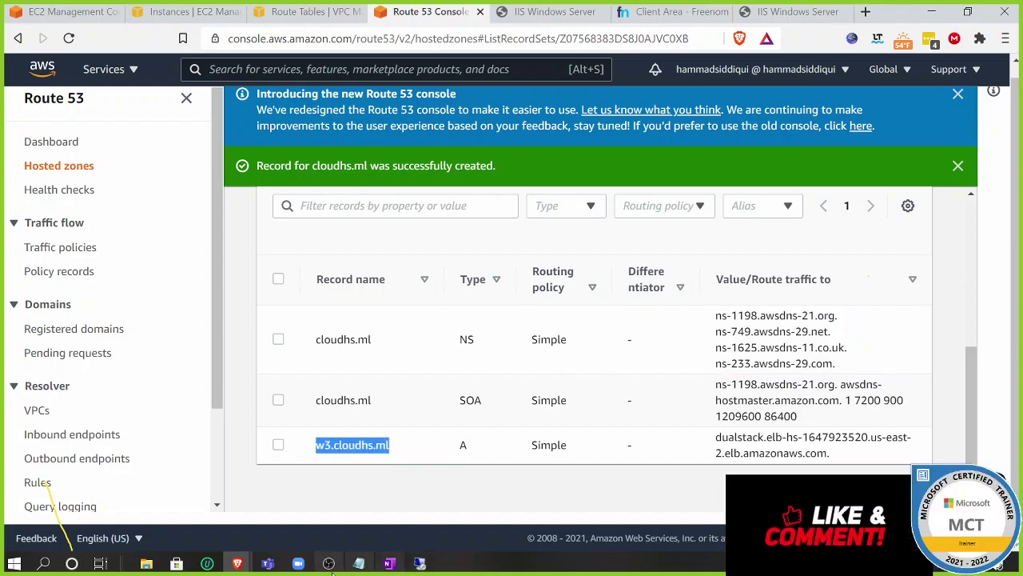
pyautogui.moveTo(242, 566)
pyautogui.click(411, 507)
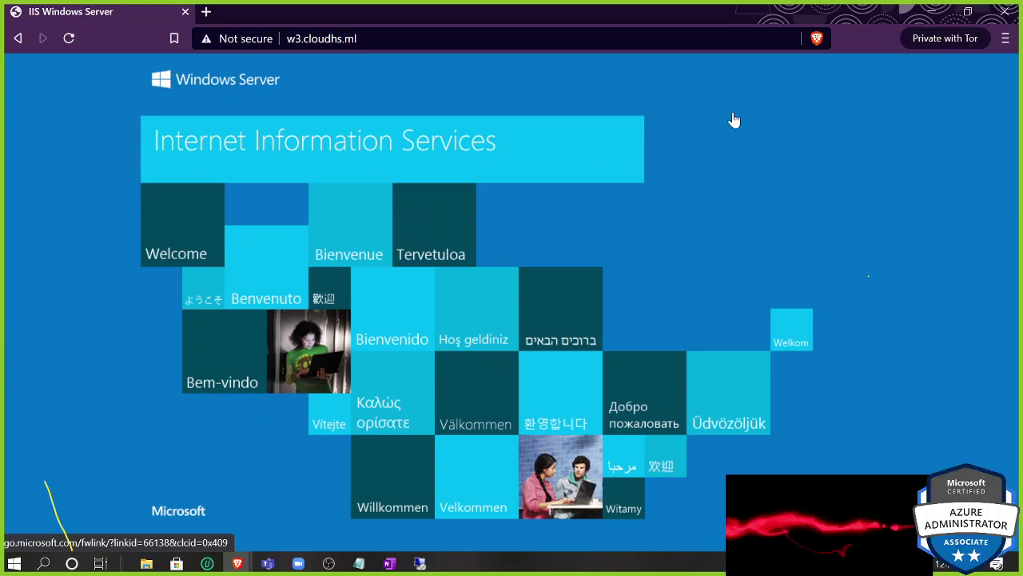
# Minimize the private window and review the four Route 53 hosted zones, including cloudhs.ml
pyautogui.click(934, 12)
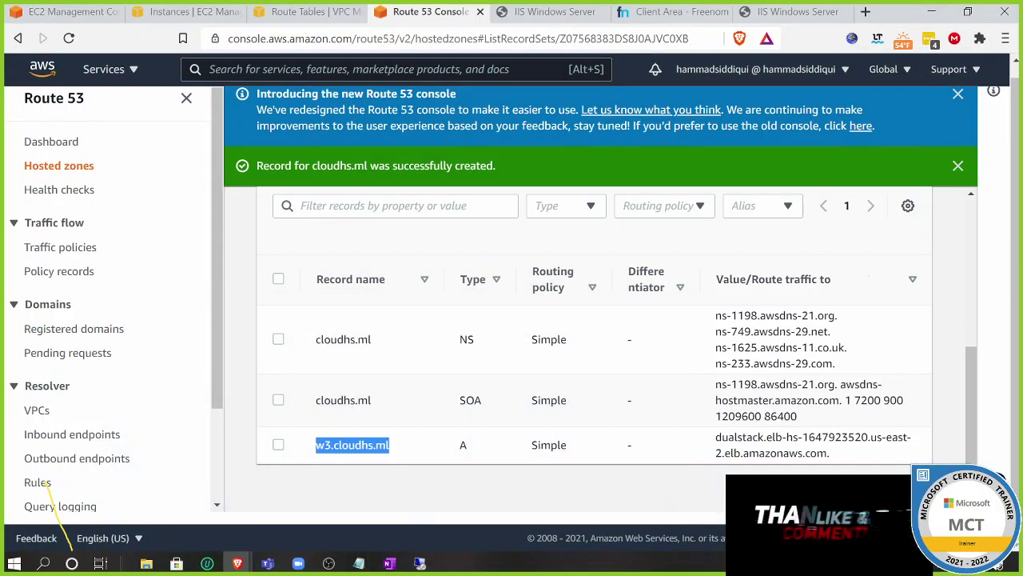
pyautogui.scroll(5, 807, 358)
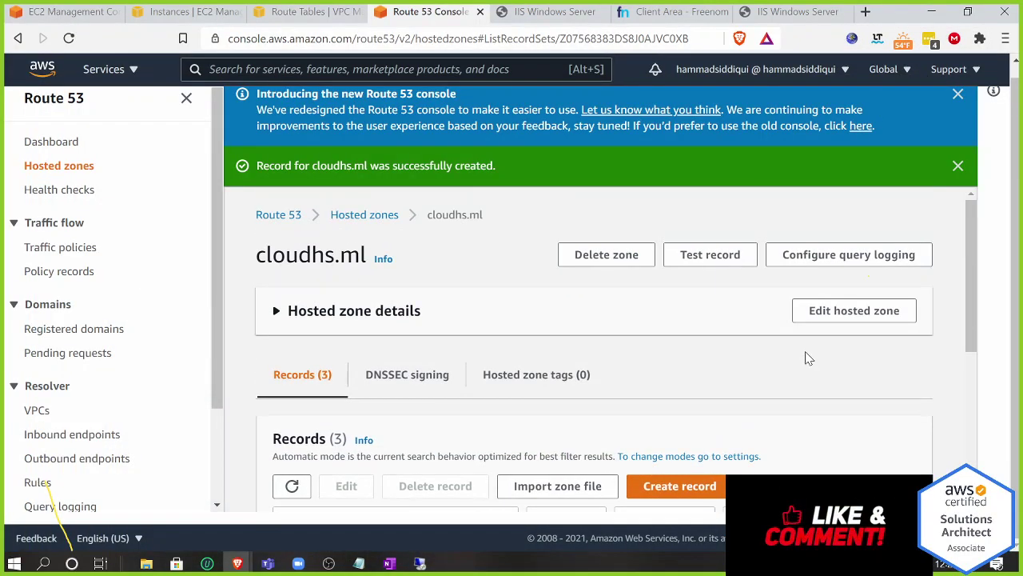
pyautogui.click(27, 144)
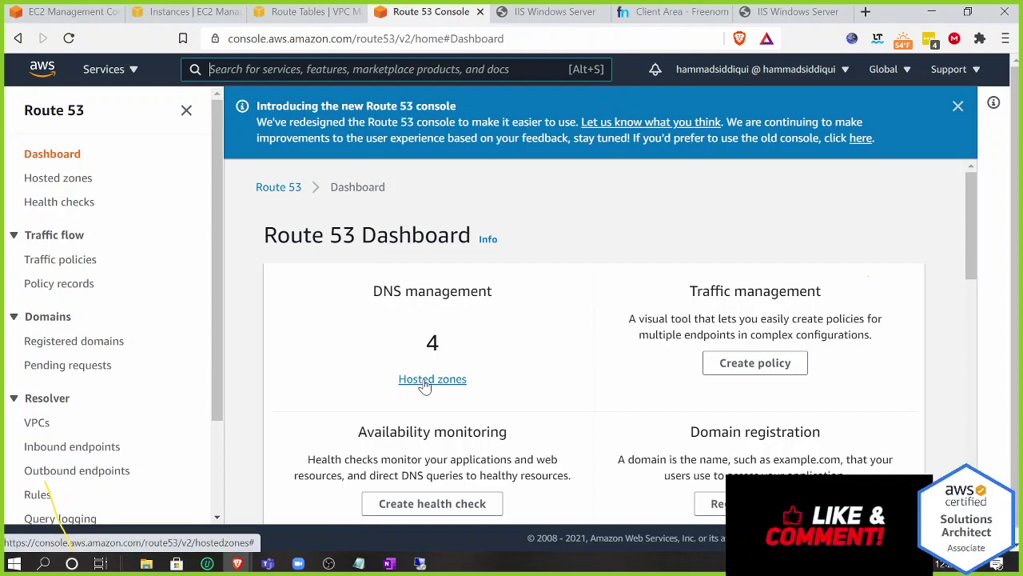
pyautogui.click(425, 381)
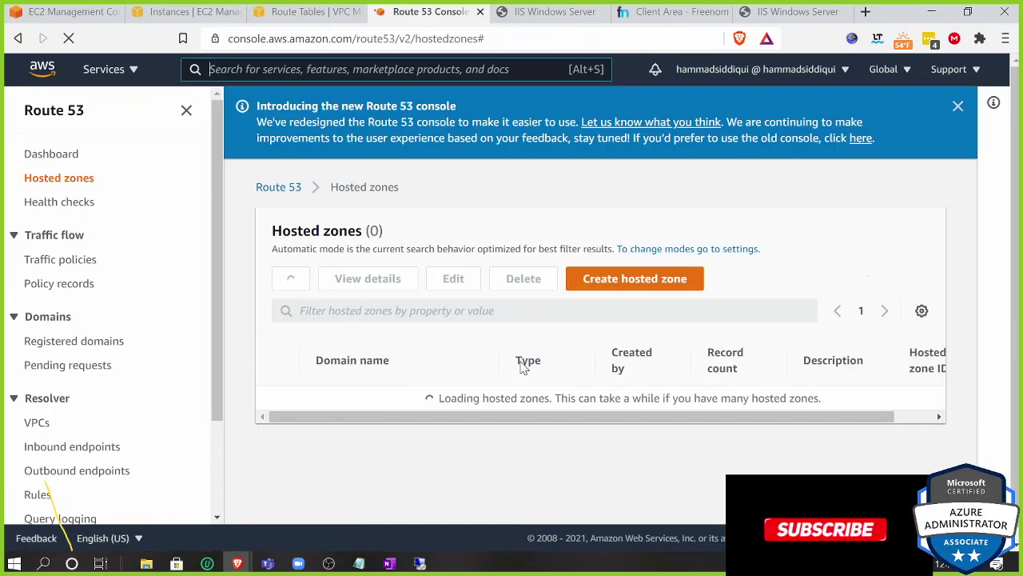
pyautogui.scroll(-2, 524, 367)
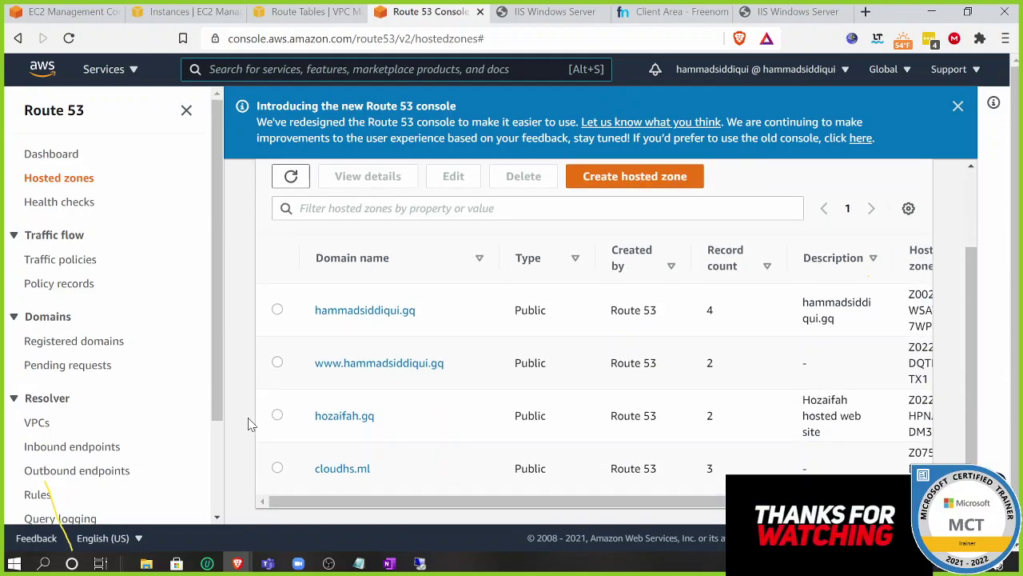
pyautogui.scroll(-3, 221, 464)
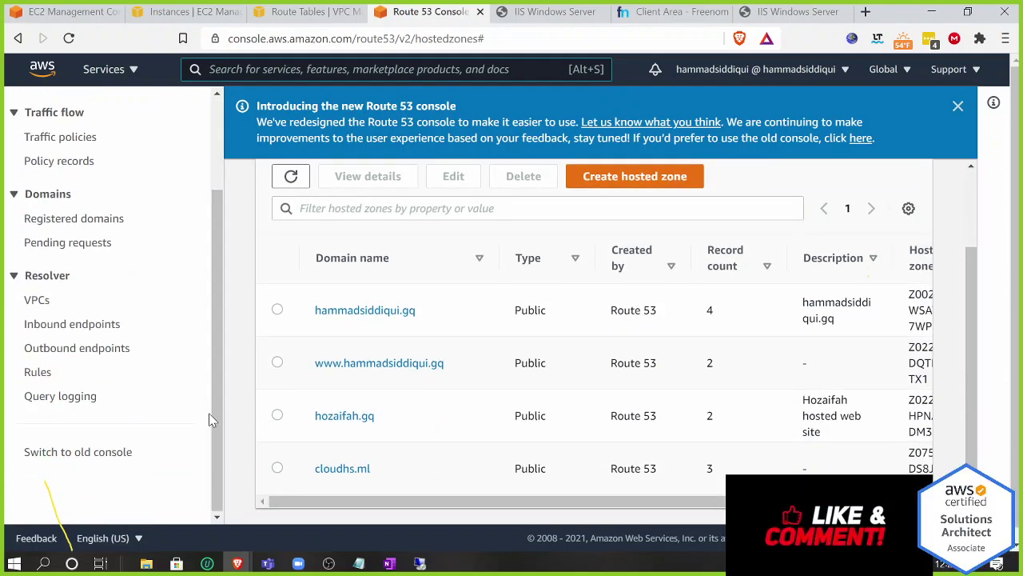
pyautogui.moveTo(212, 412); pyautogui.dragTo(216, 268)
pyautogui.click(207, 16)
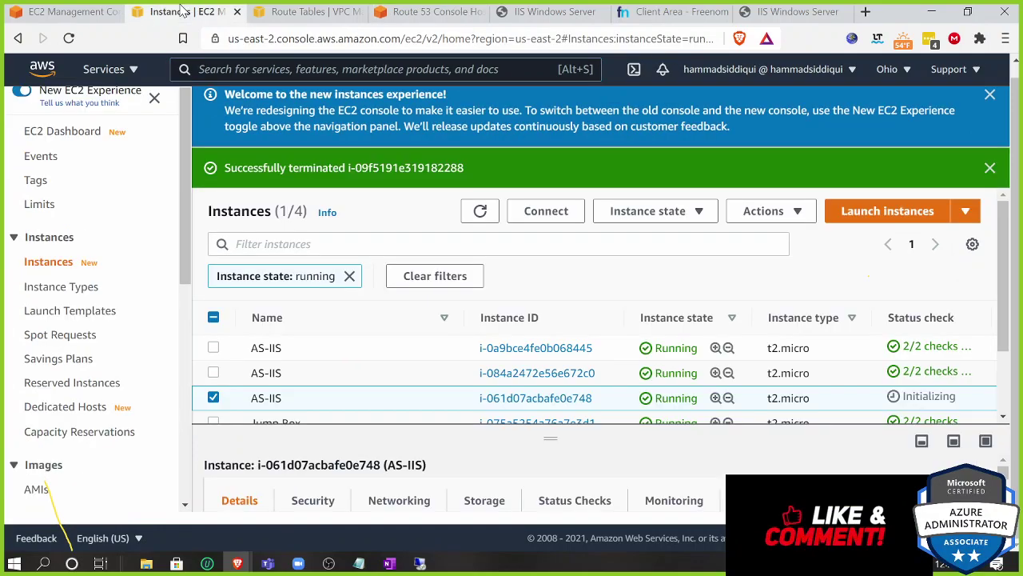
# Attempt to delete launch configuration lc-hscloud, which fails because cloudhs-autoscaling still uses it
pyautogui.scroll(-5, 124, 396)
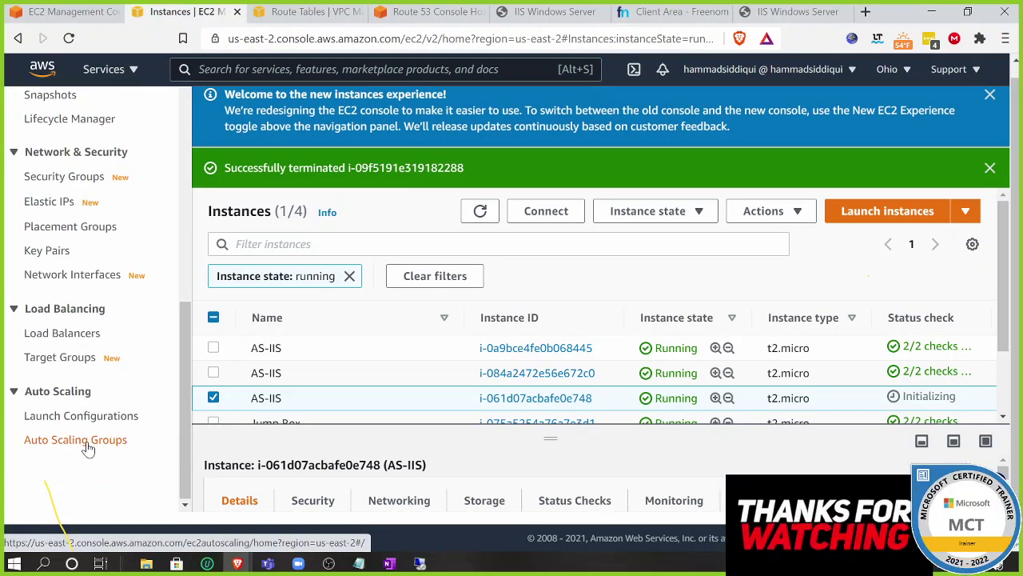
pyautogui.click(82, 417)
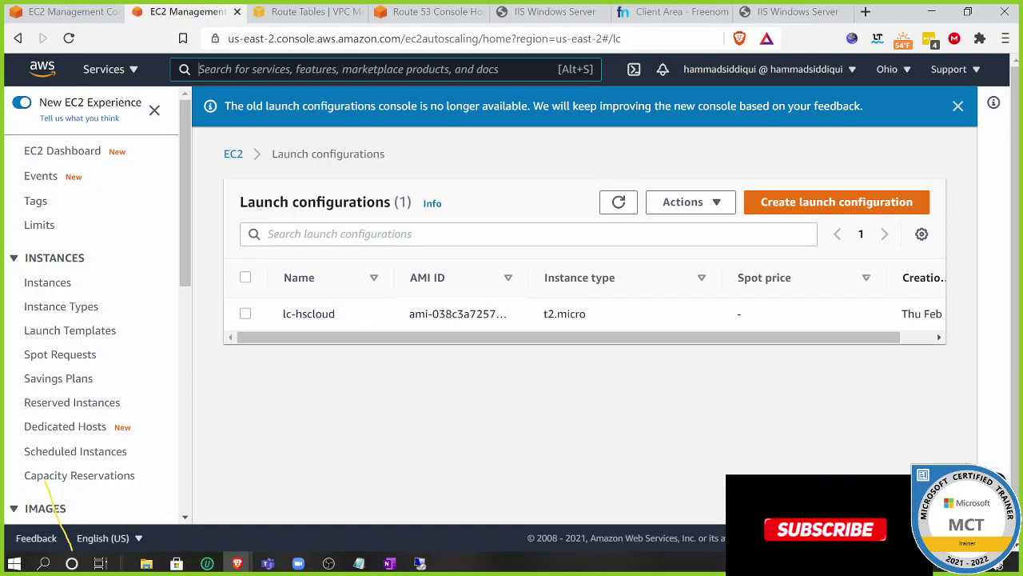
pyautogui.click(246, 314)
pyautogui.click(676, 203)
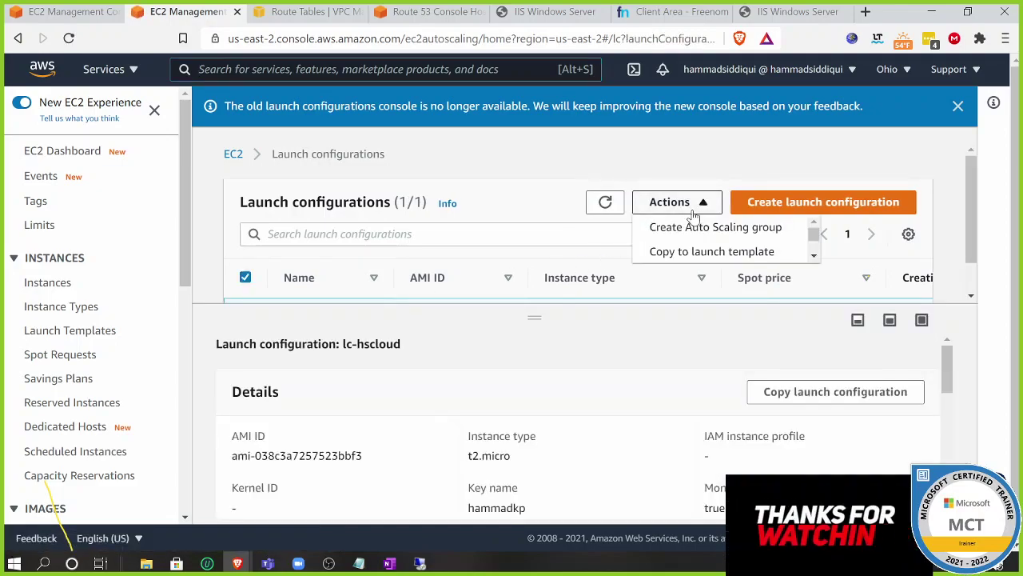
pyautogui.scroll(-2, 780, 250)
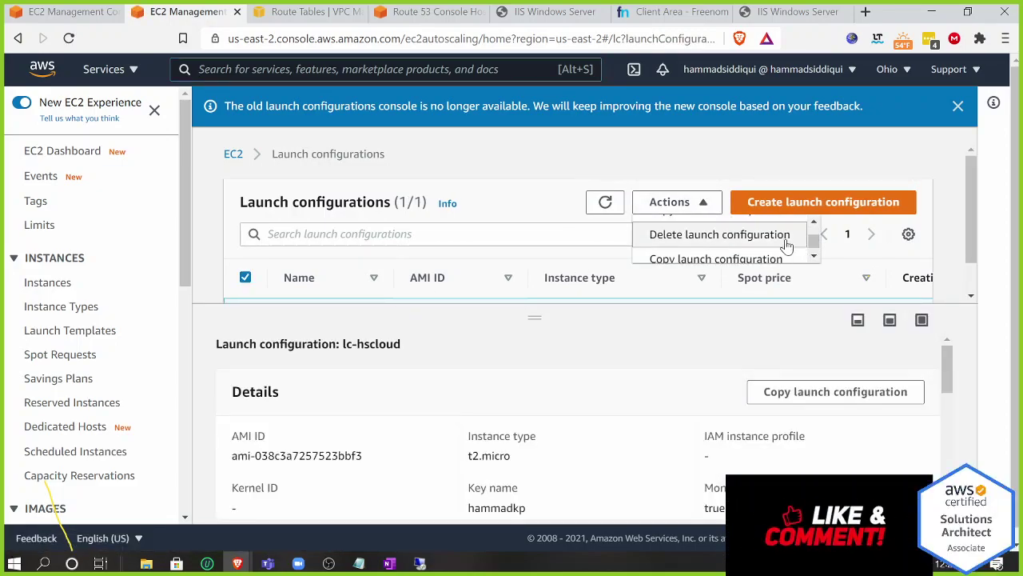
pyautogui.click(779, 240)
pyautogui.click(692, 368)
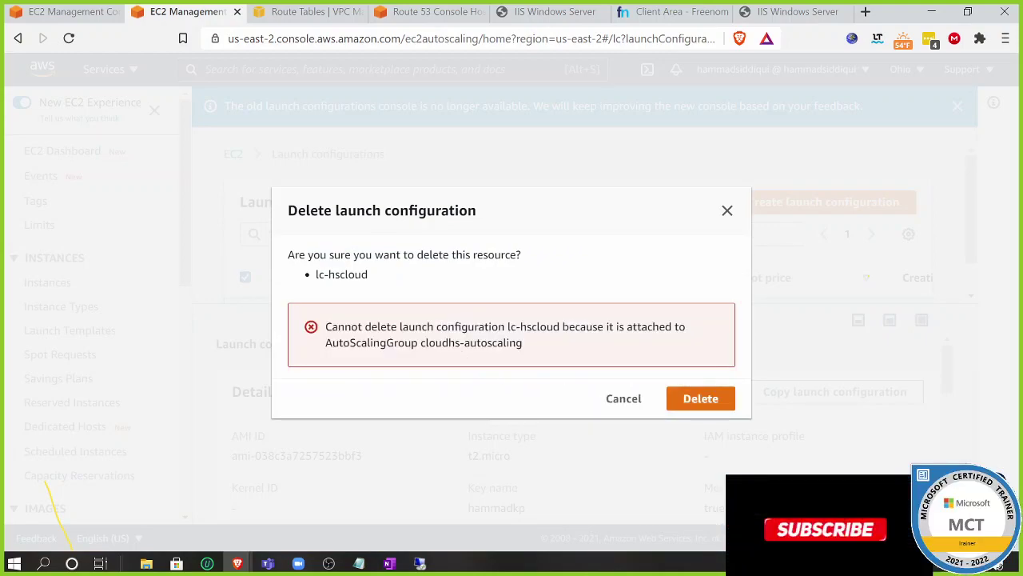
# Dismiss the failed deletion and delete the cloudhs-autoscaling Auto Scaling group, confirming with 'delete'
pyautogui.click(625, 399)
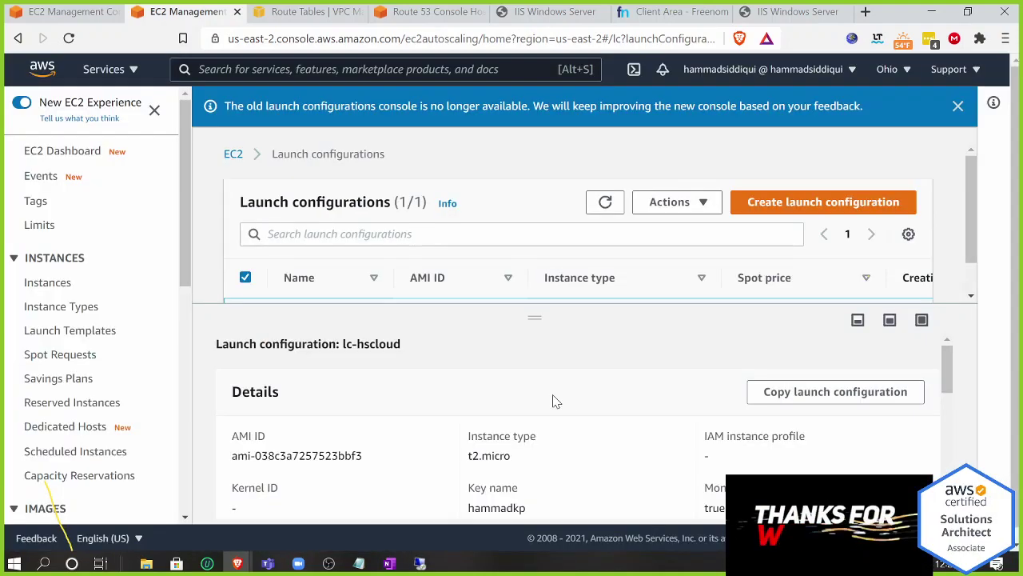
pyautogui.scroll(-7, 79, 475)
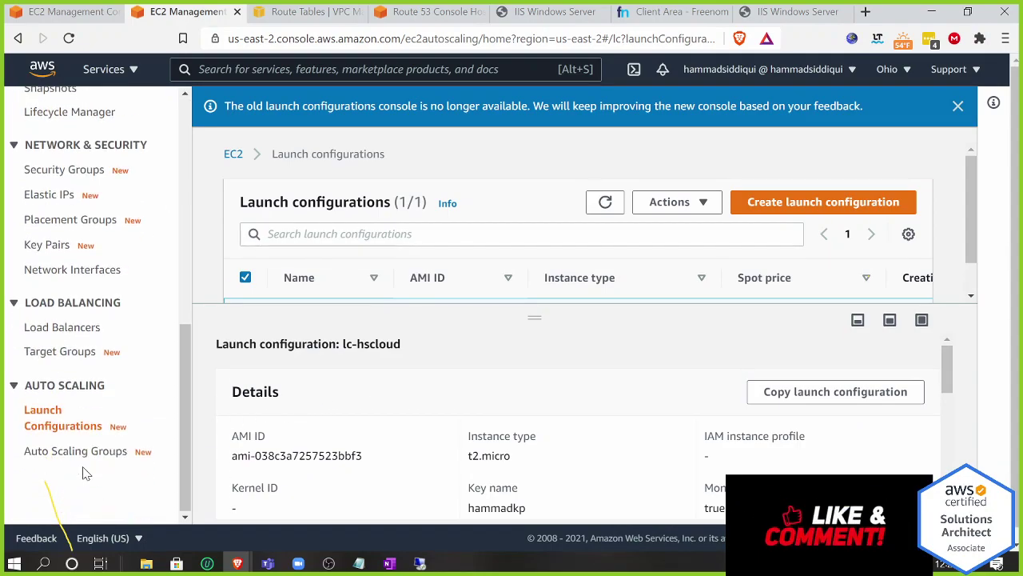
pyautogui.click(80, 454)
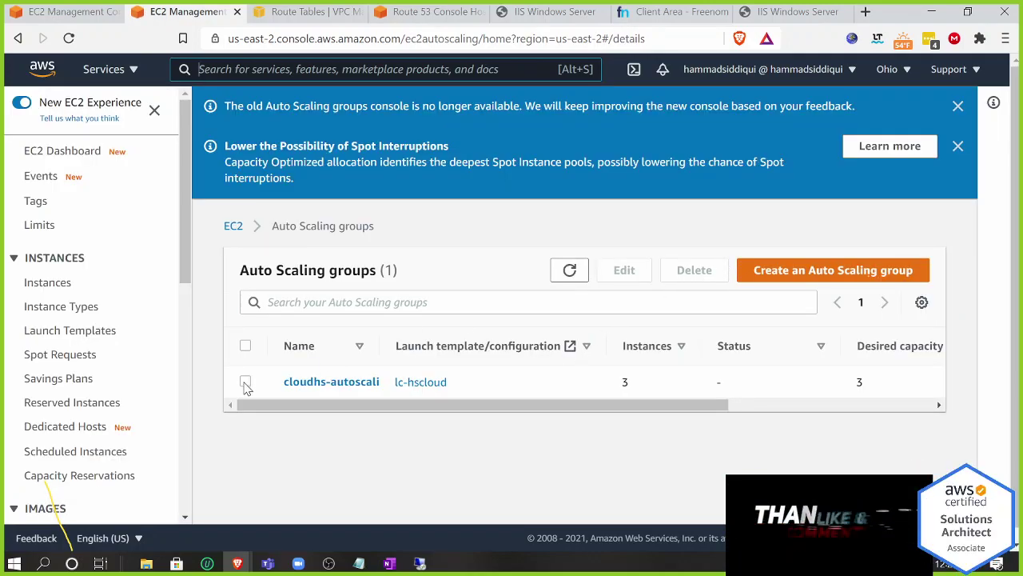
pyautogui.click(248, 382)
pyautogui.click(695, 270)
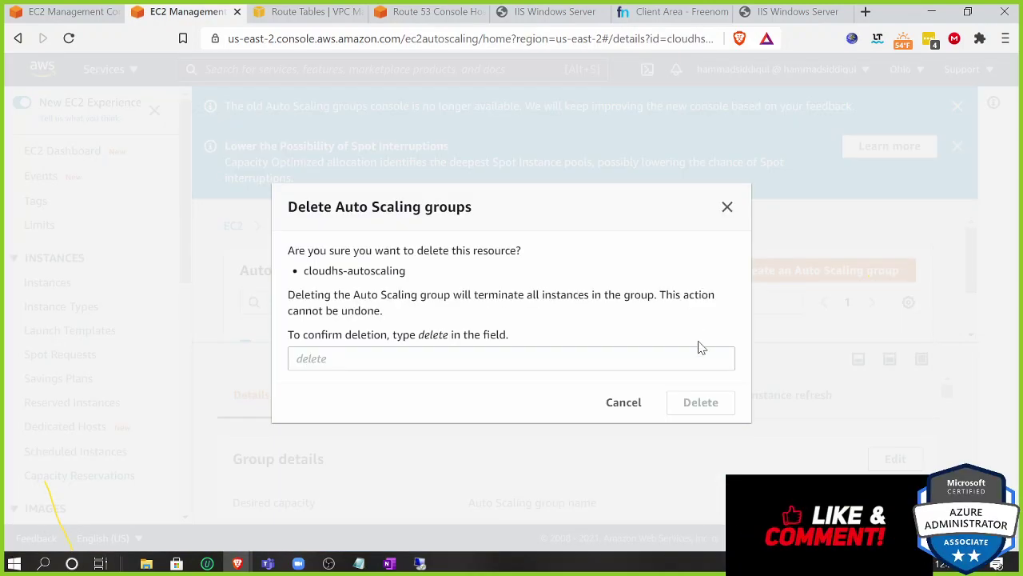
pyautogui.write('delete')
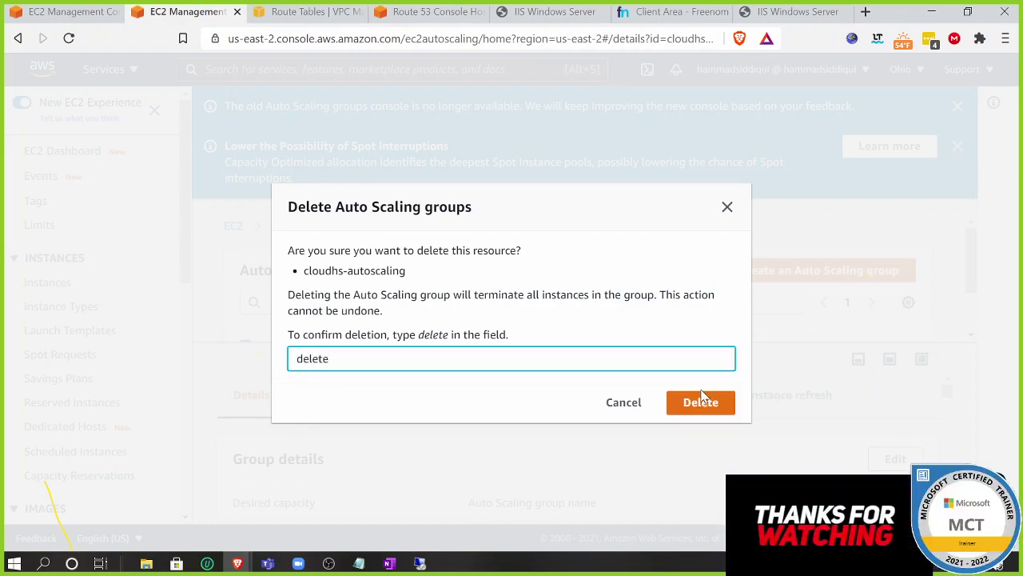
pyautogui.click(701, 404)
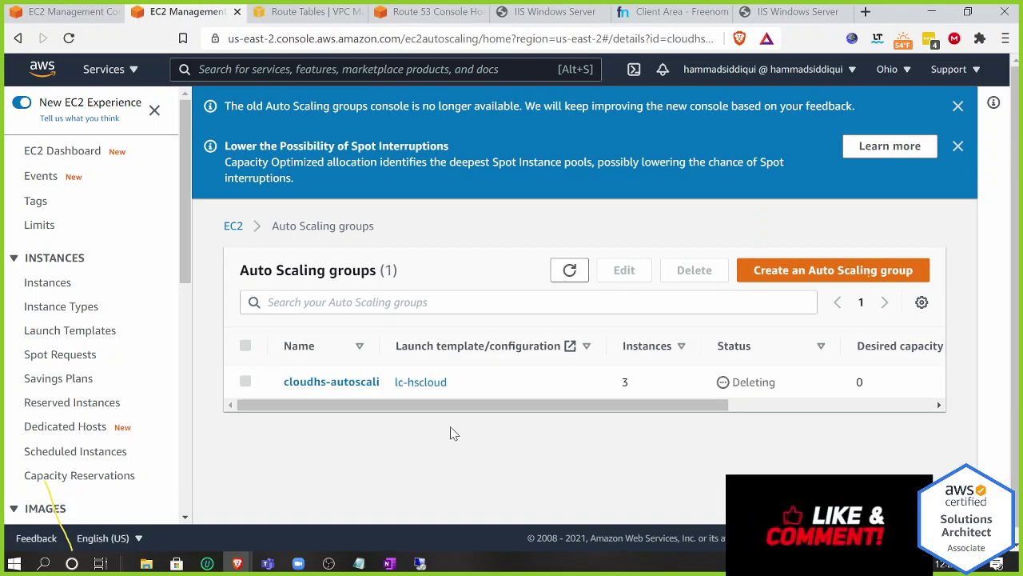
# Return to the Launch Configurations list
pyautogui.scroll(-4, 139, 457)
pyautogui.scroll(-3, 140, 459)
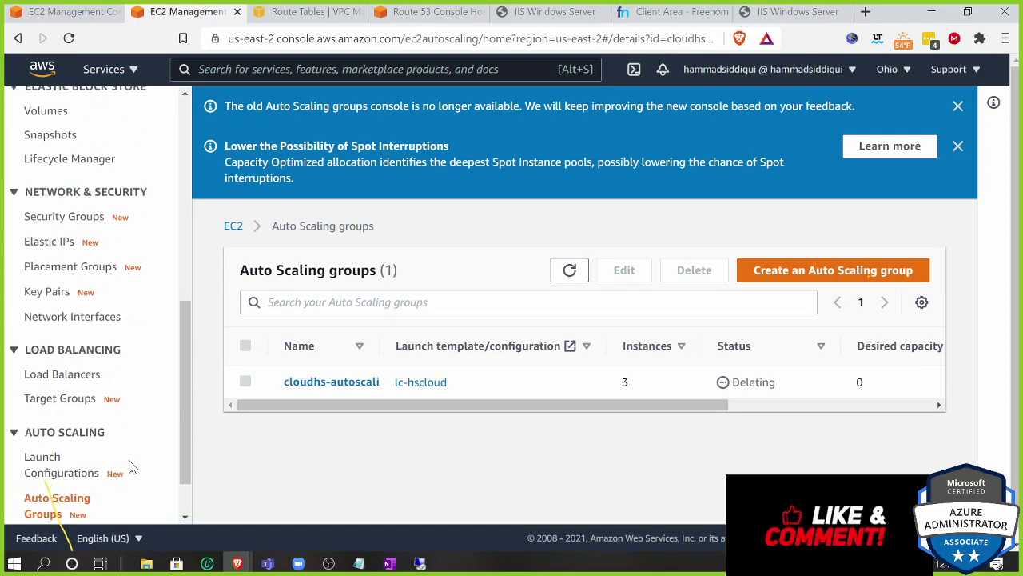
pyautogui.click(44, 409)
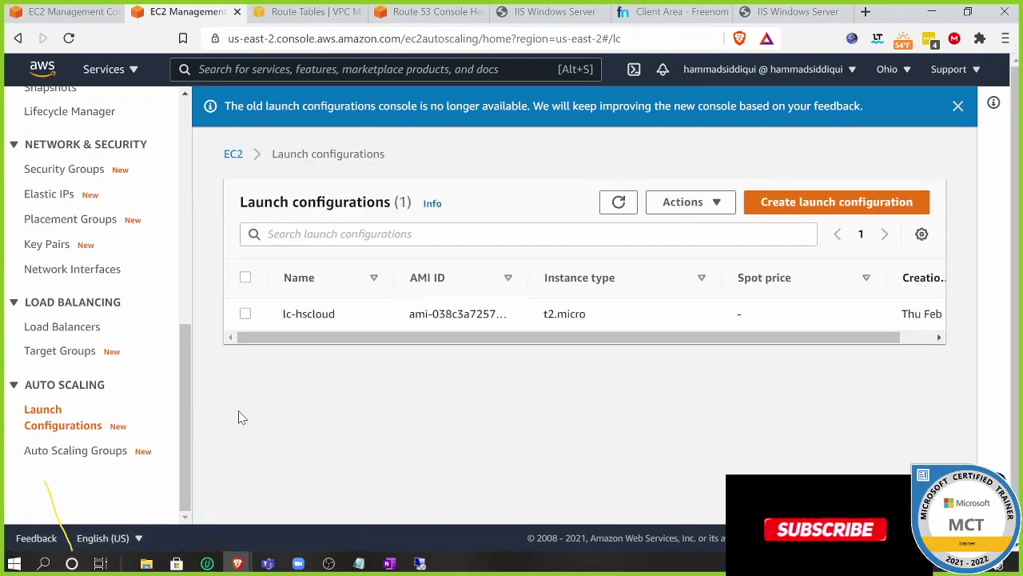
# Delete the lc-hscloud launch configuration from its Actions menu
pyautogui.click(245, 315)
pyautogui.click(690, 202)
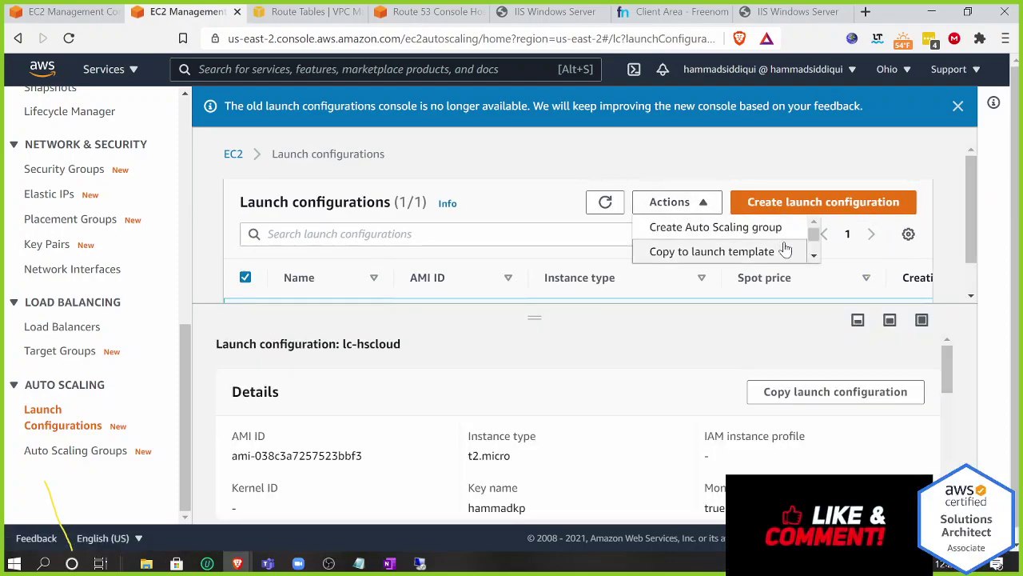
pyautogui.scroll(-2, 823, 254)
pyautogui.click(745, 226)
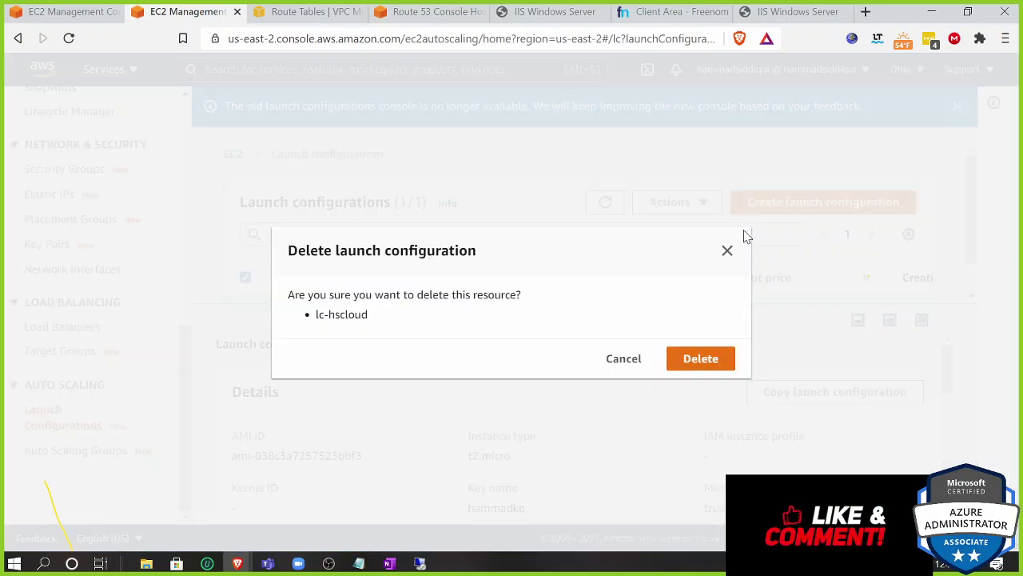
pyautogui.click(682, 367)
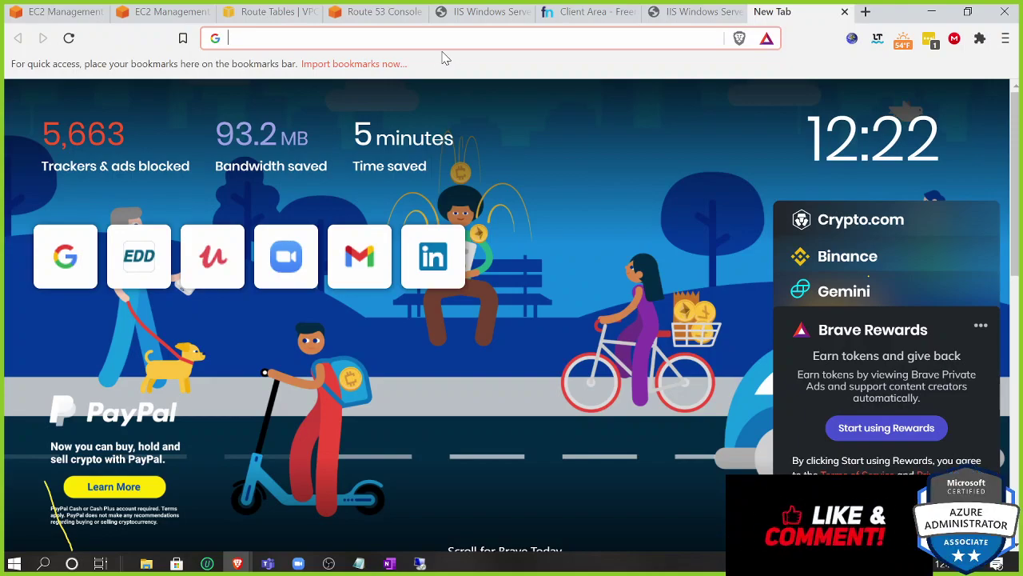
# Go to portal.azure.com in the new browser tab
pyautogui.write('w')
pyautogui.press('BackSpace')
pyautogui.press('BackSpace')
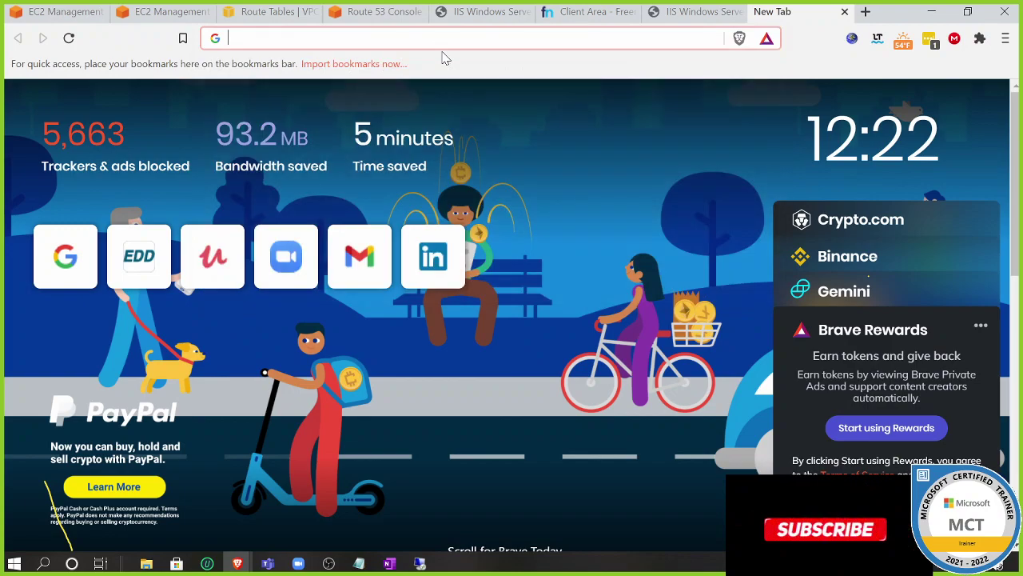
pyautogui.write('por')
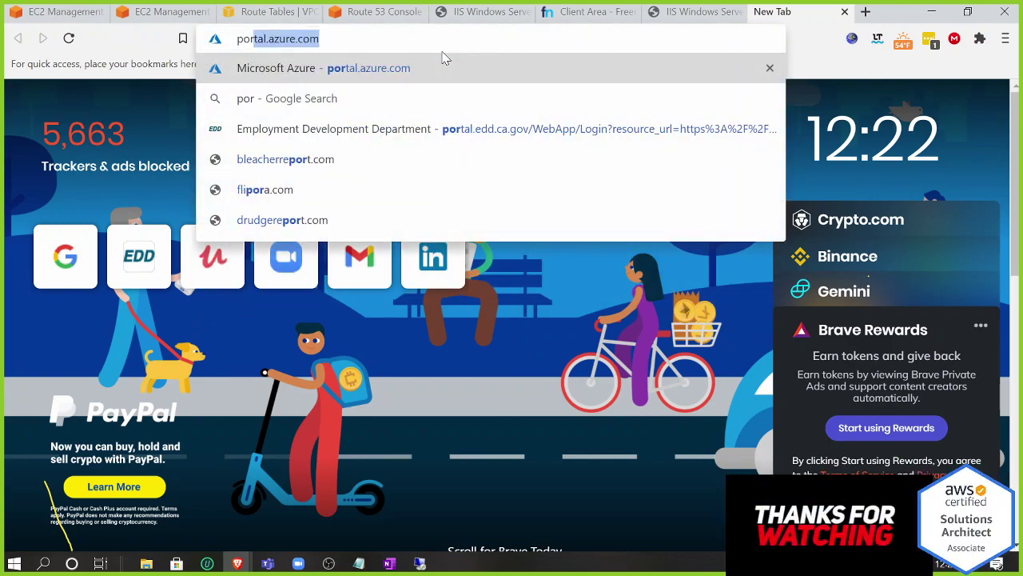
pyautogui.click(328, 71)
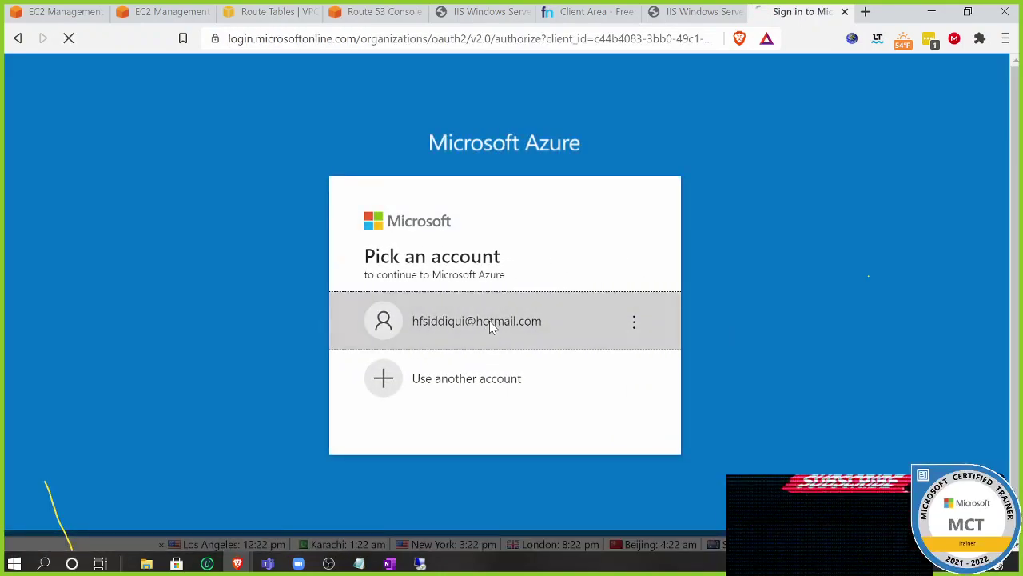
# Sign in with the saved Microsoft account, then return to the Route 53 tab
pyautogui.click(489, 321)
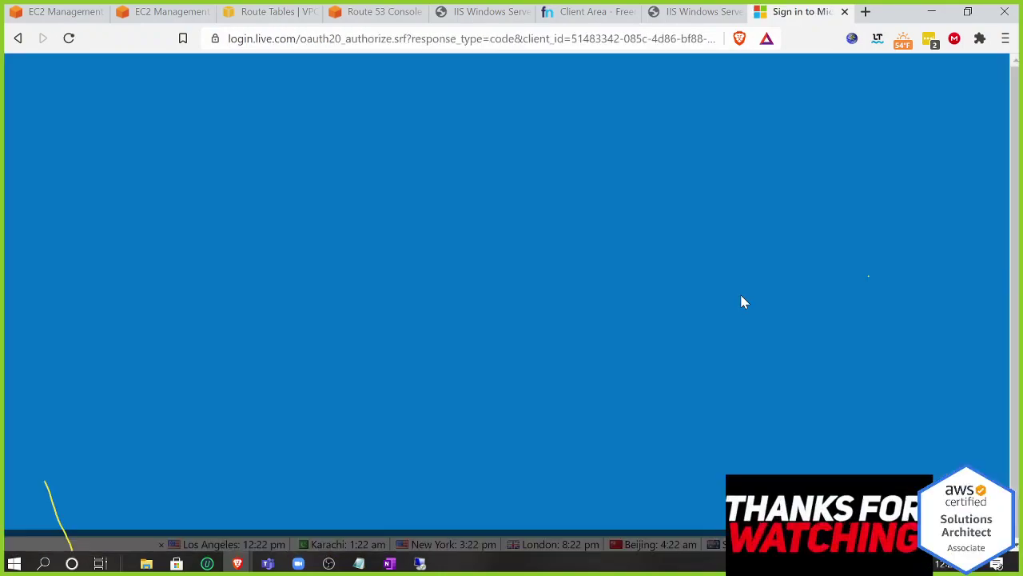
pyautogui.click(609, 427)
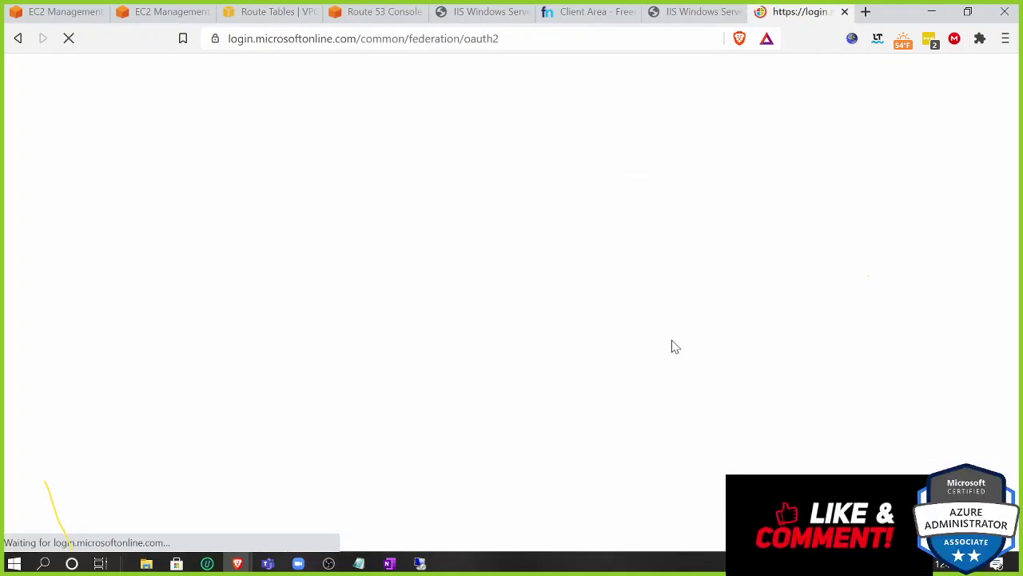
pyautogui.click(362, 22)
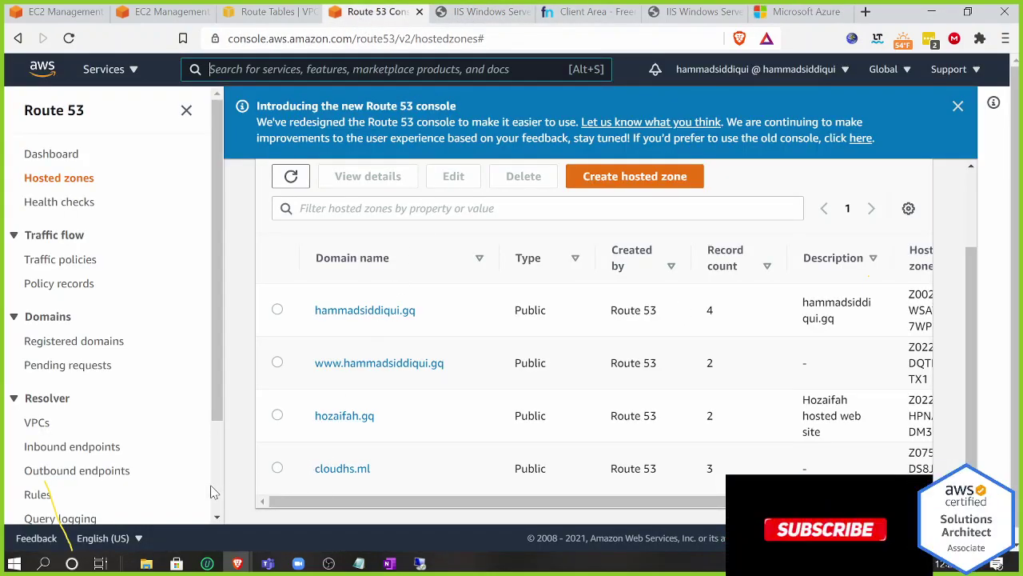
# Delete the elb-hs load balancer, then go to the EC2 Dashboard
pyautogui.click(284, 17)
pyautogui.click(168, 19)
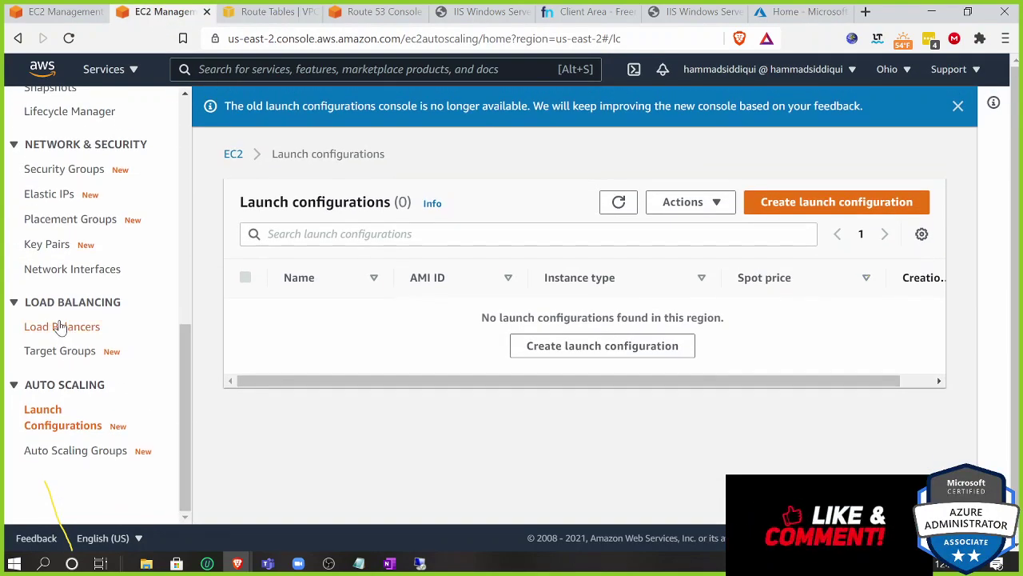
pyautogui.click(66, 327)
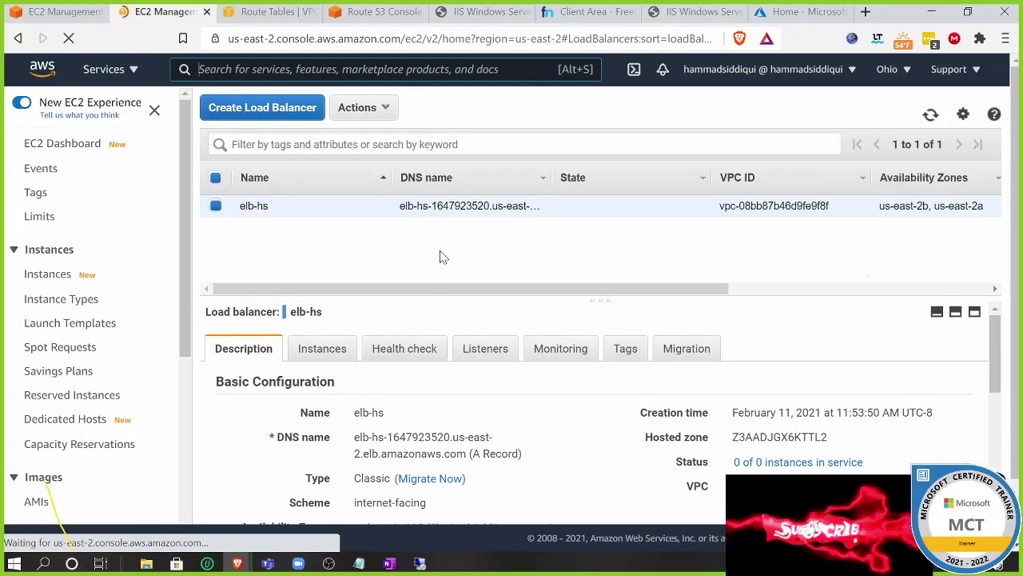
pyautogui.click(357, 107)
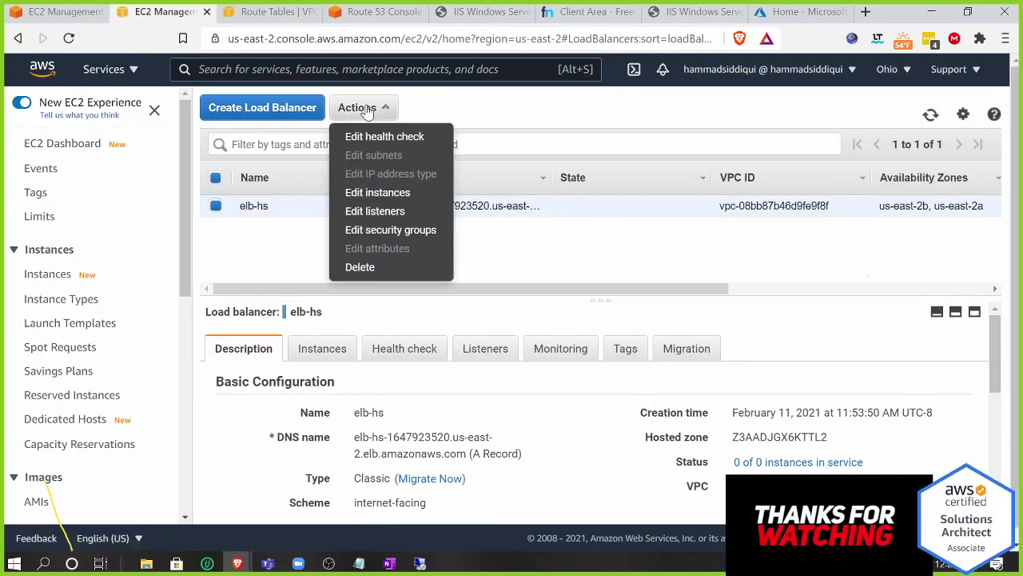
pyautogui.click(360, 267)
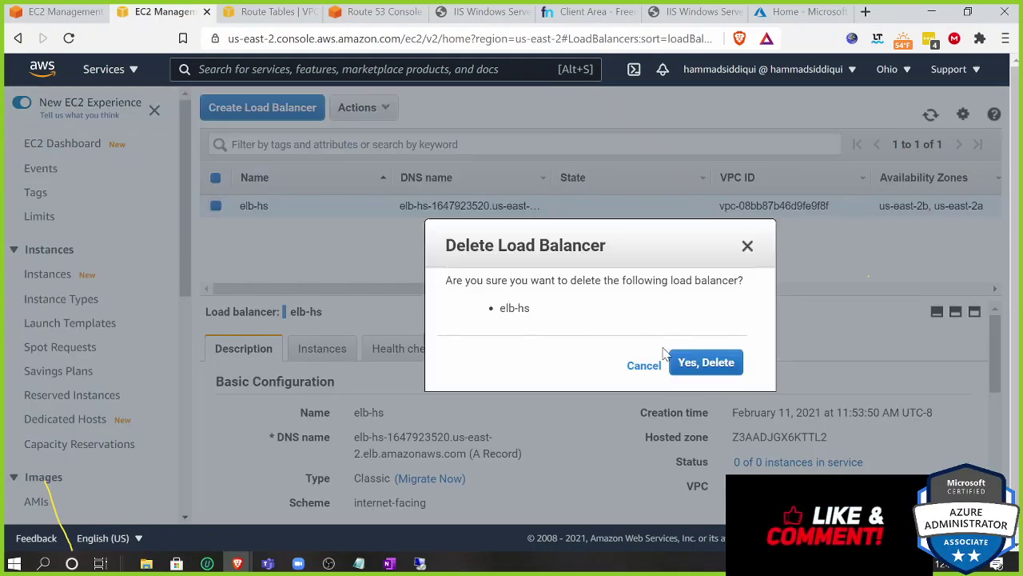
pyautogui.click(701, 365)
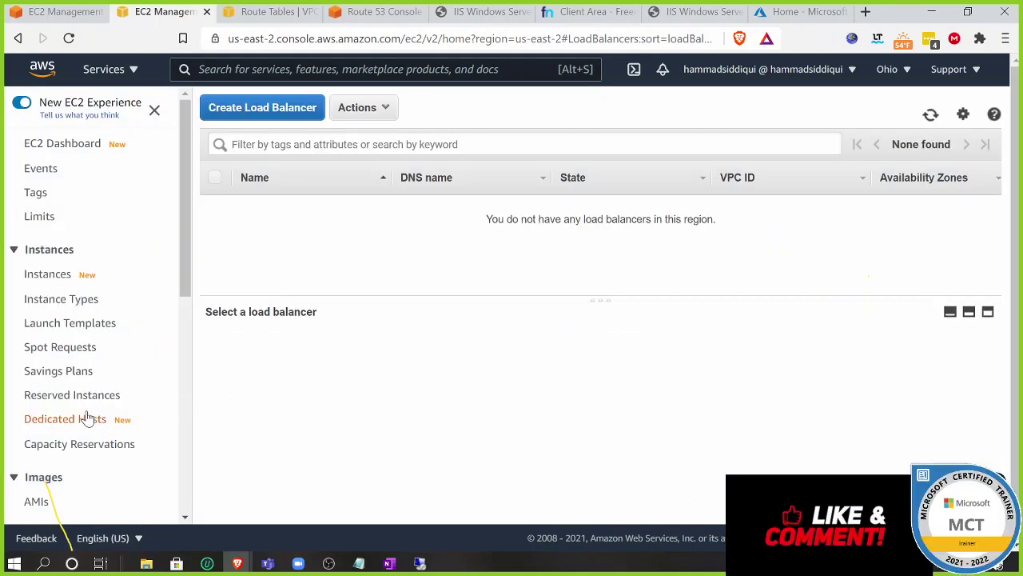
pyautogui.scroll(-5, 86, 350)
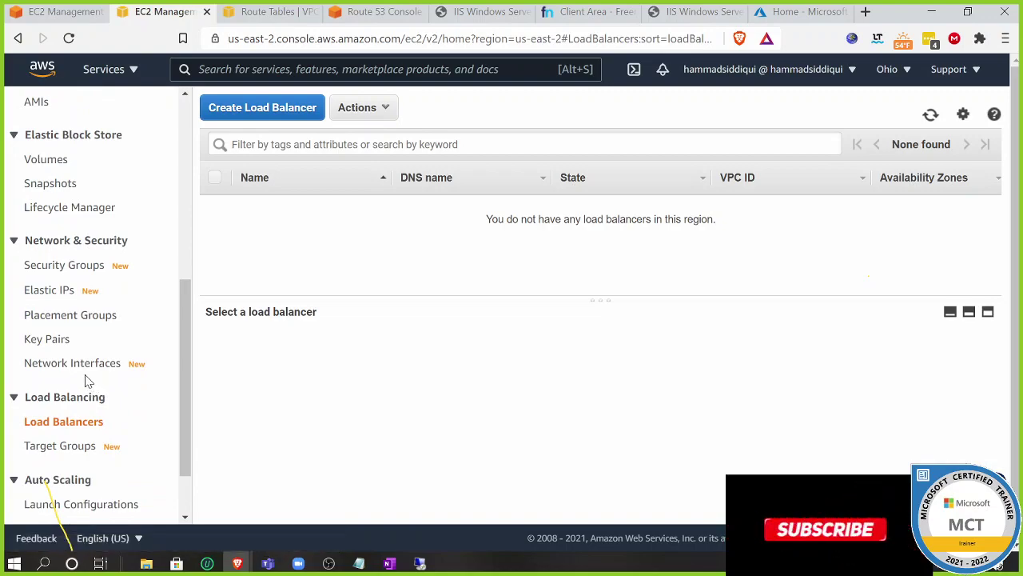
pyautogui.scroll(5, 76, 276)
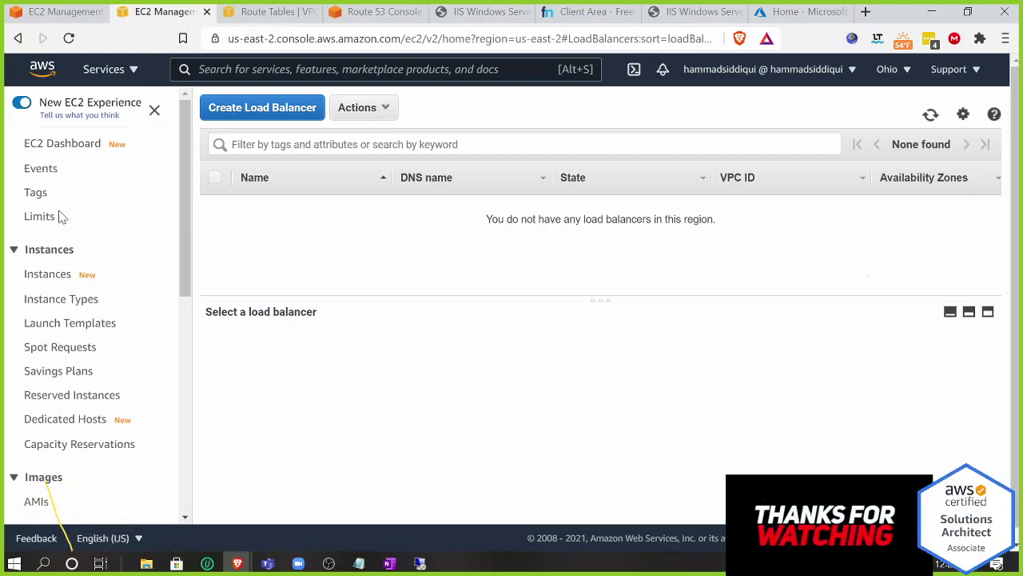
pyautogui.click(50, 152)
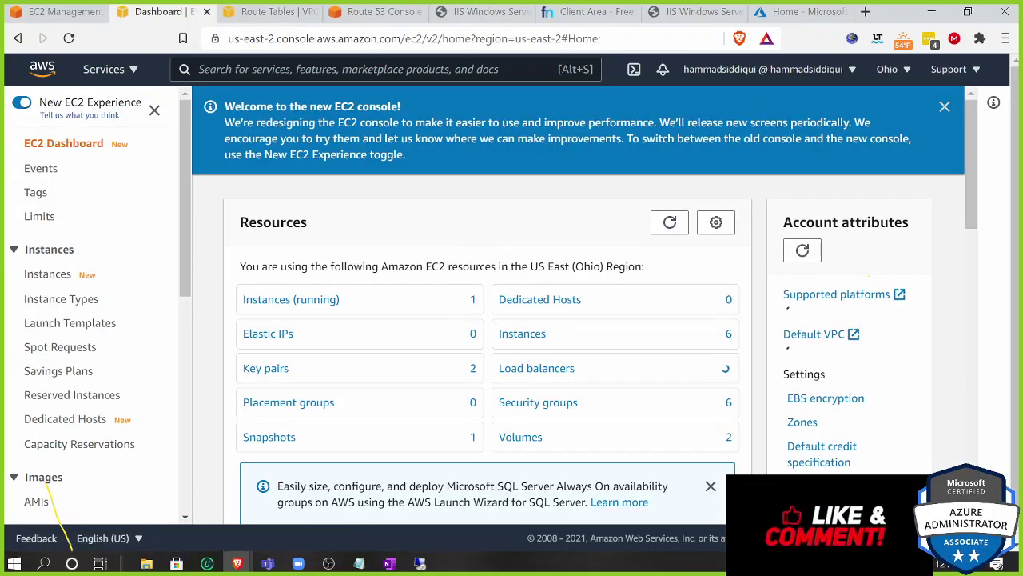
# Clear the running filter in Instances and terminate the Jump Box instance
pyautogui.click(302, 306)
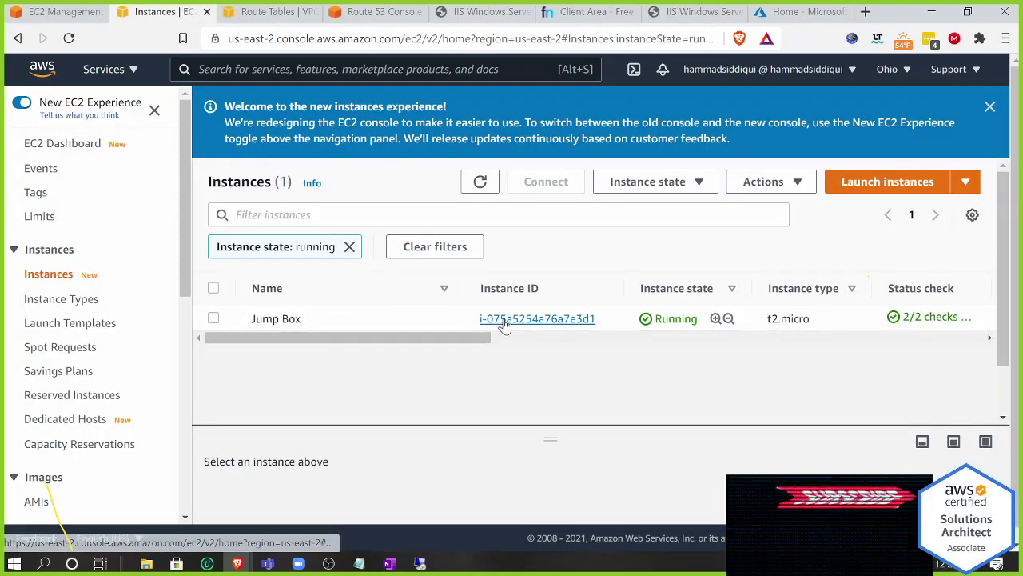
pyautogui.moveTo(549, 439); pyautogui.dragTo(427, 389)
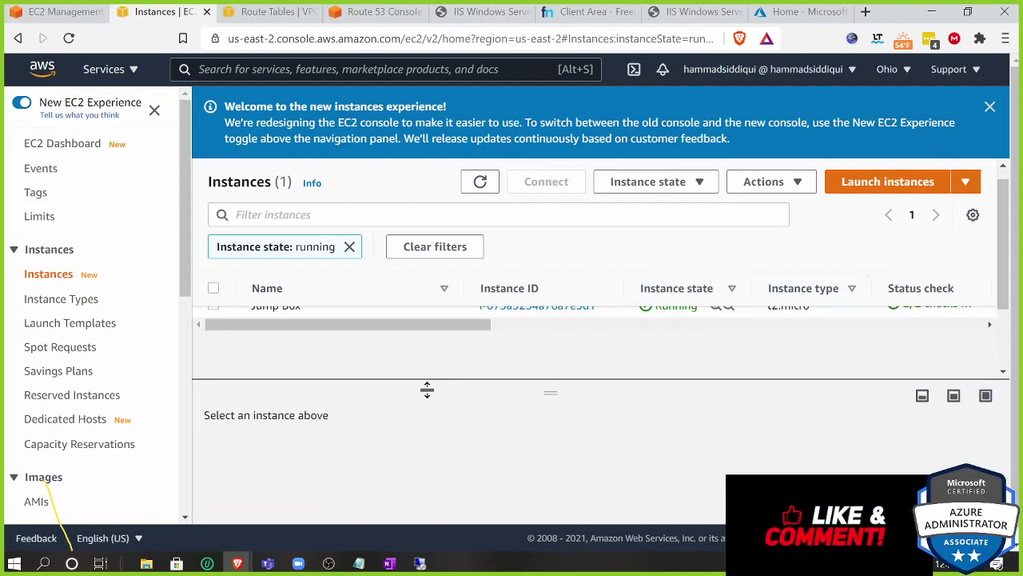
pyautogui.click(350, 247)
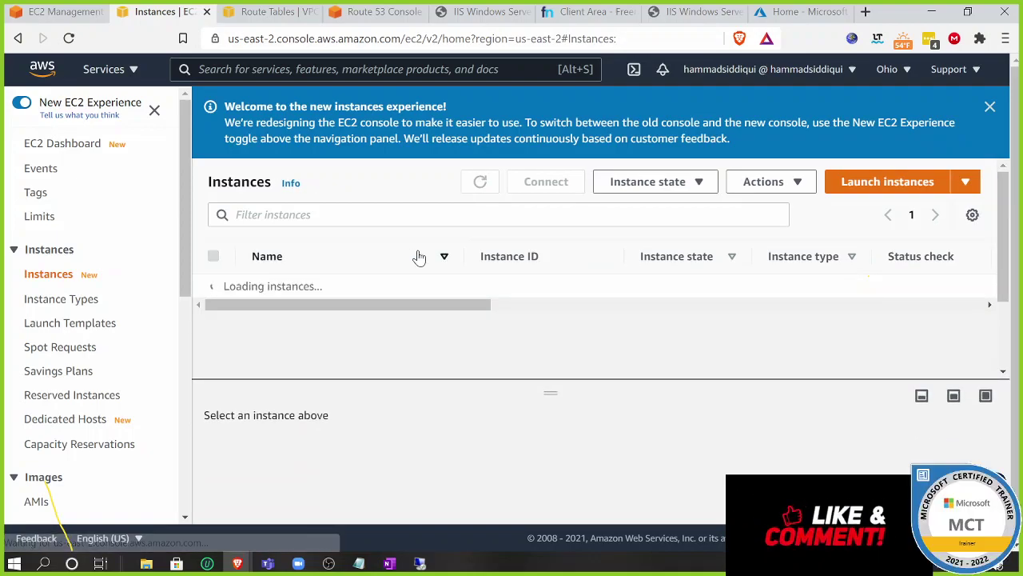
pyautogui.scroll(-2, 737, 307)
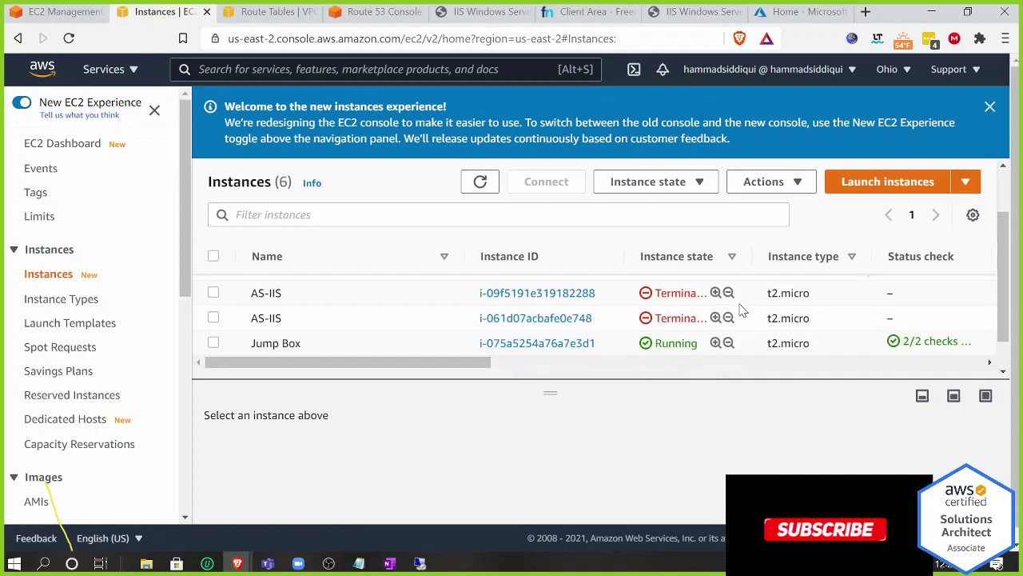
pyautogui.click(212, 333)
pyautogui.click(698, 187)
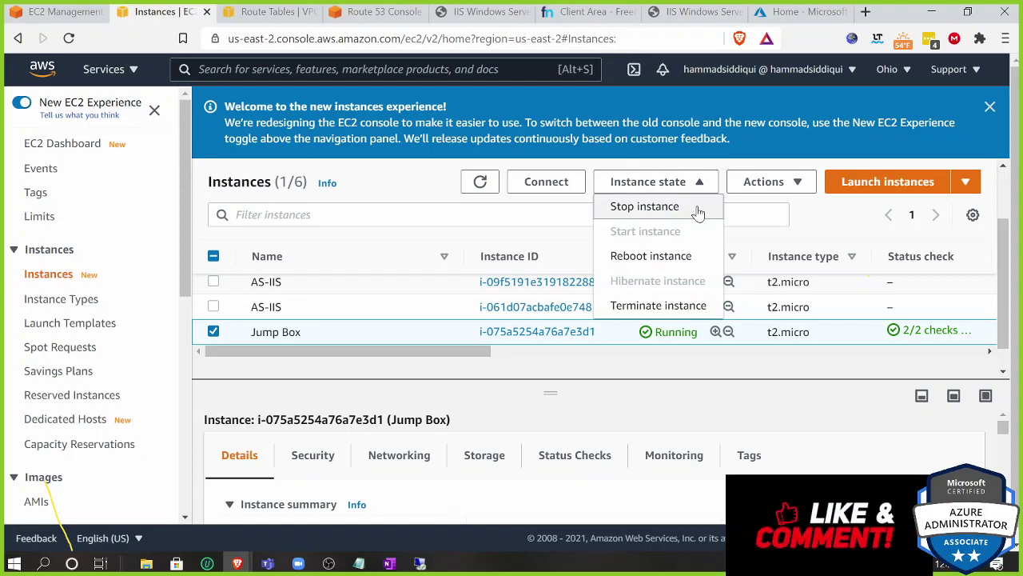
pyautogui.click(678, 305)
pyautogui.click(754, 392)
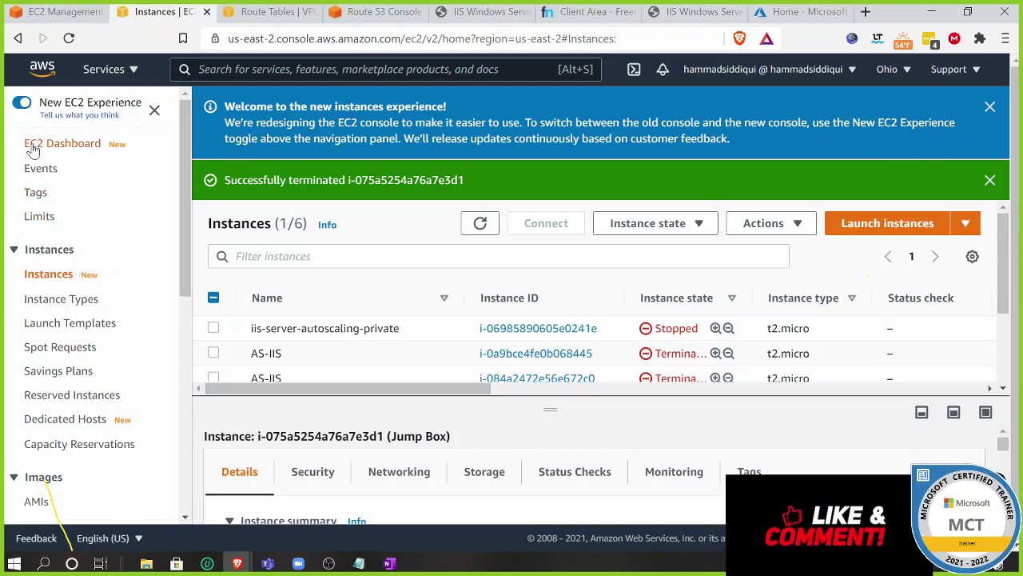
# Return to the EC2 dashboard, then show the signed-in account details in the Azure portal
pyautogui.click(60, 143)
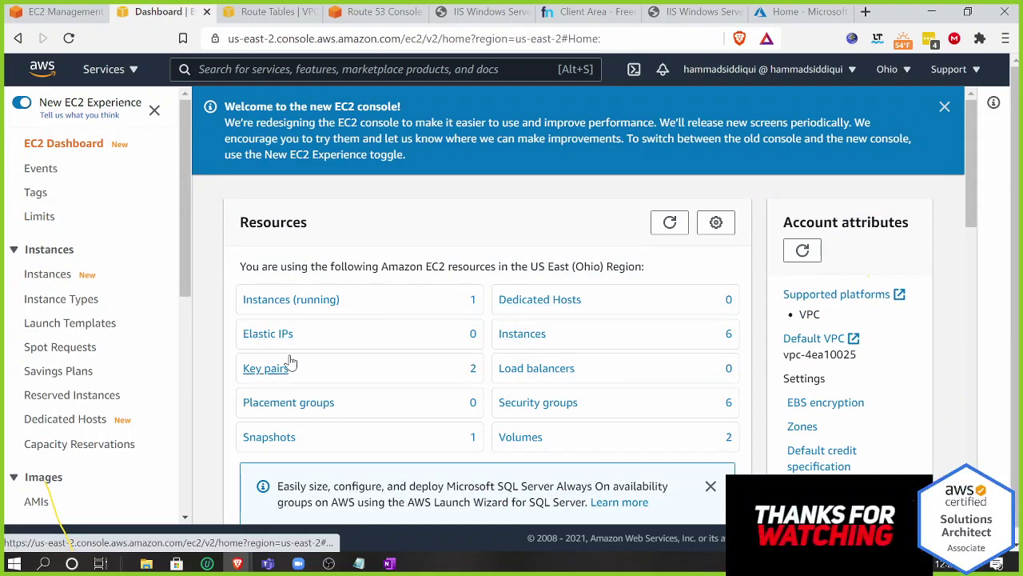
pyautogui.click(779, 11)
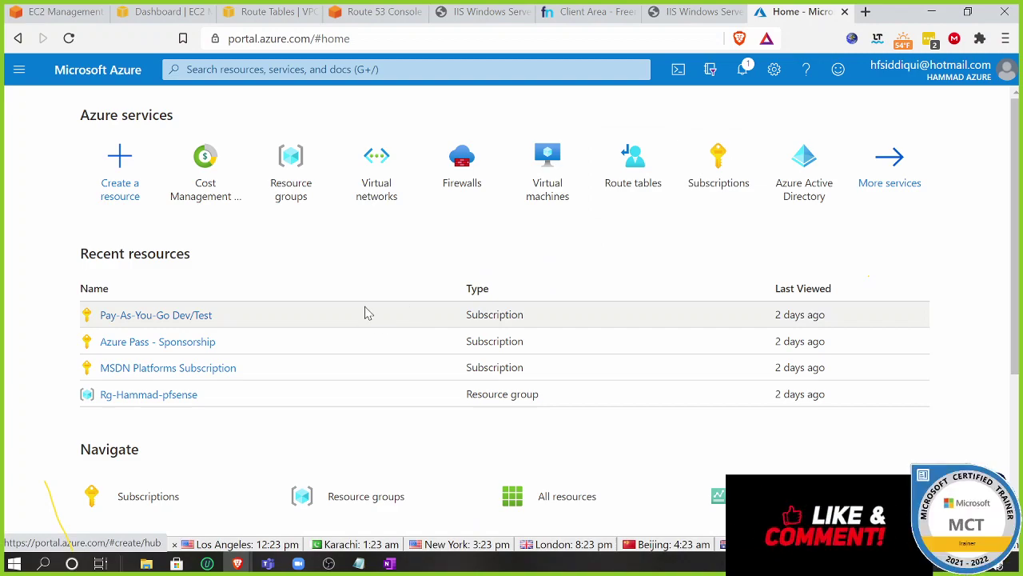
pyautogui.click(970, 80)
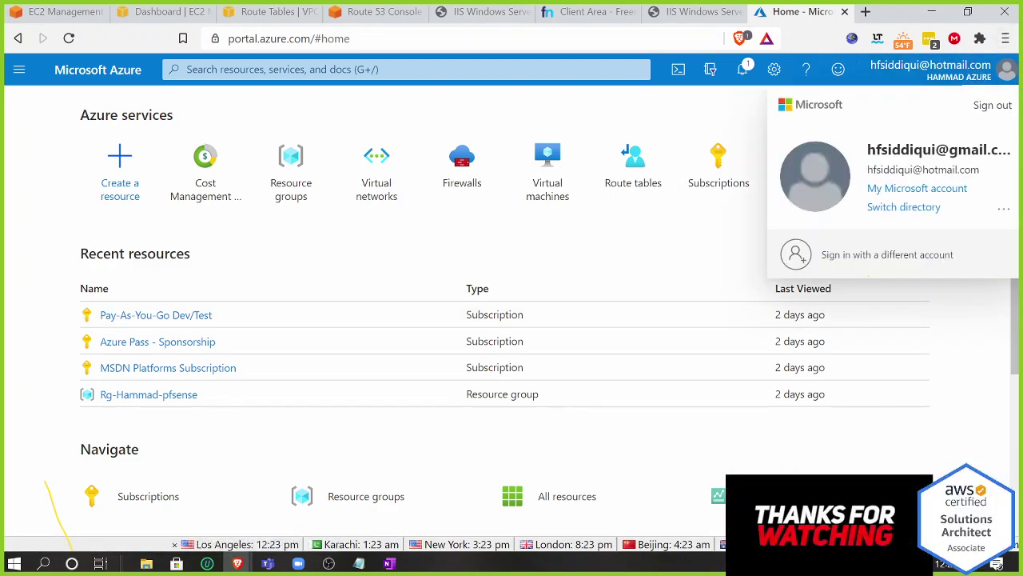